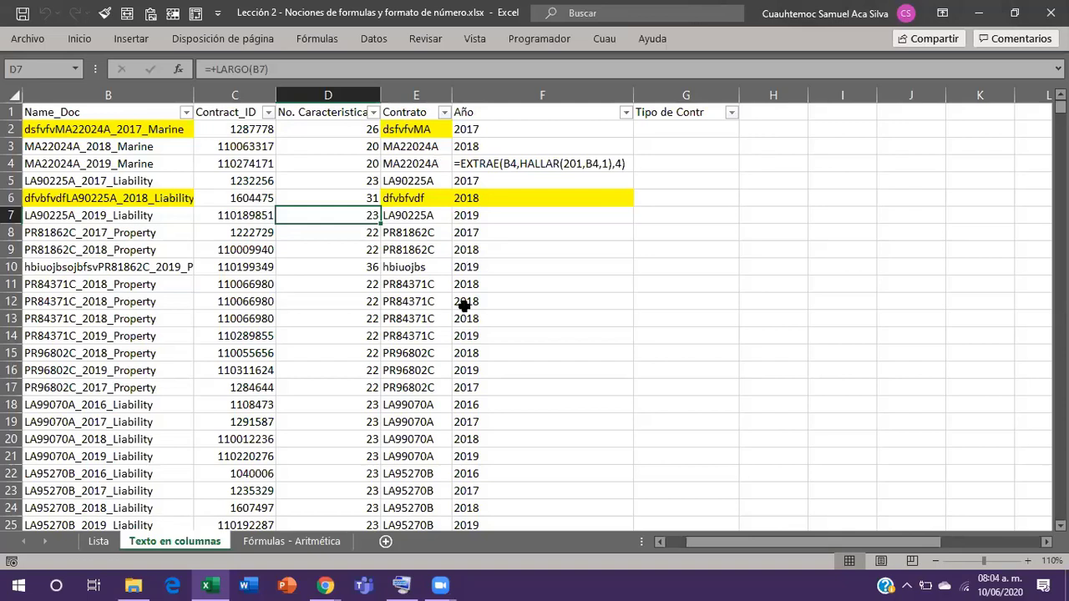
Examine the IZQUIERDA formula in the Contrato cell E4 and the EXTRAE formulas in the nearby Año cells.
key(Up)
key(Up)
key(Up)
key(Right)
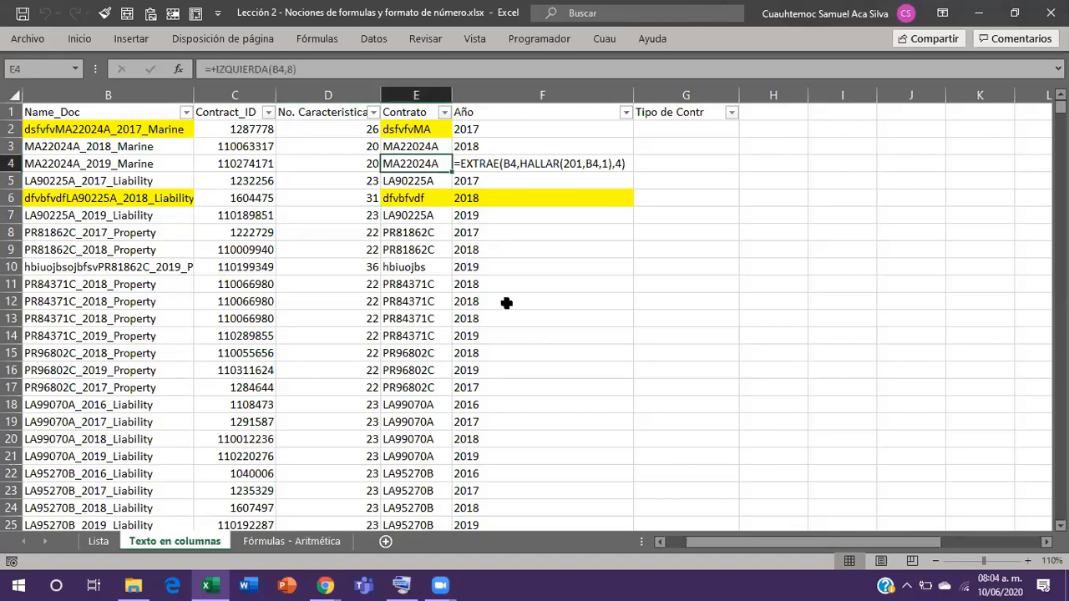
key(Right)
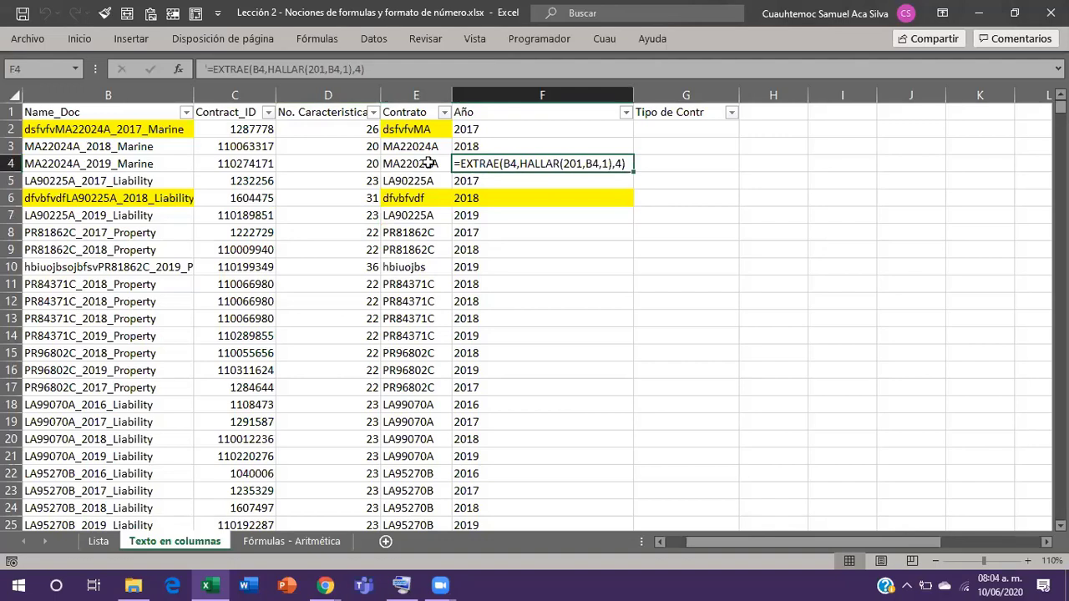
key(Left)
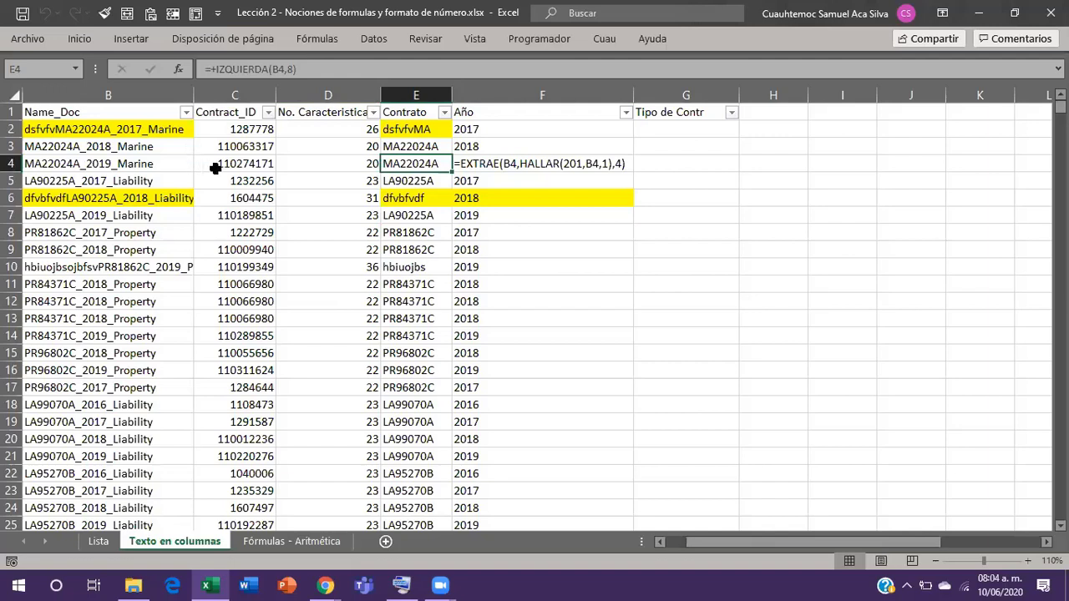
double_click(438, 165)
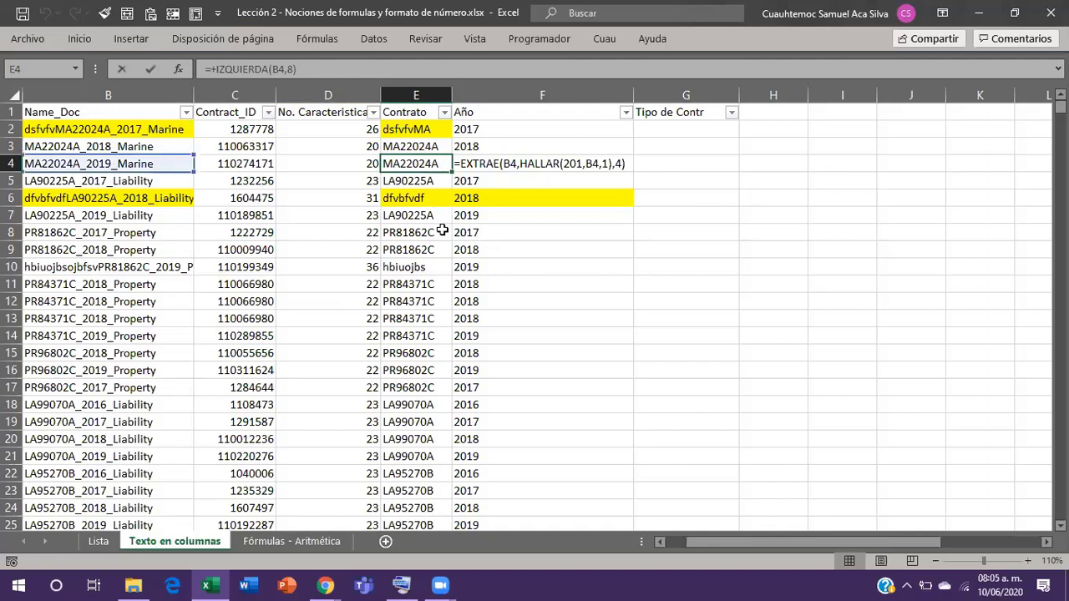
double_click(447, 164)
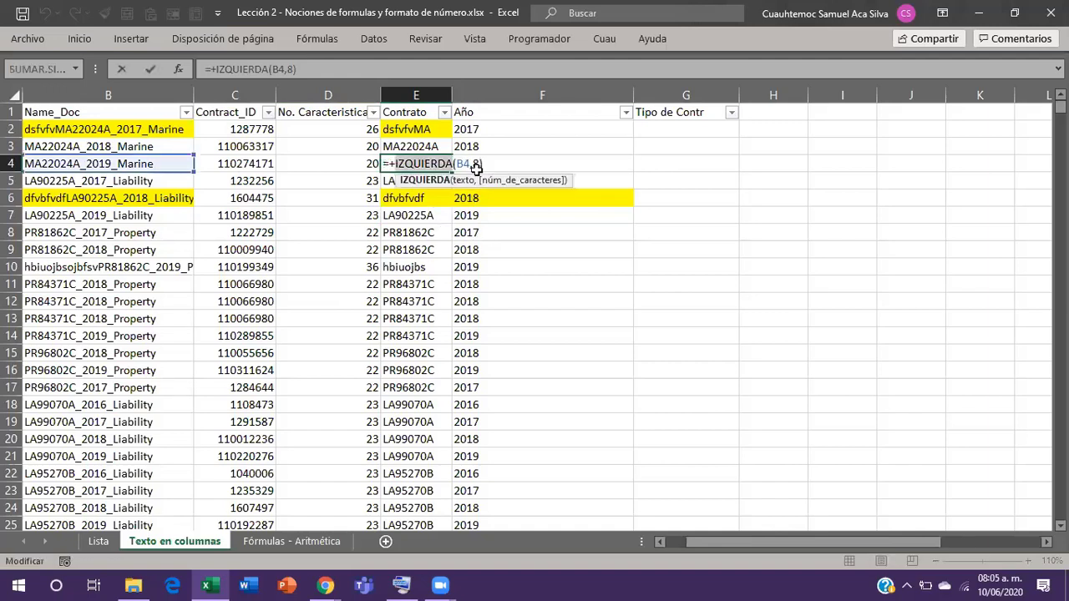
click(544, 185)
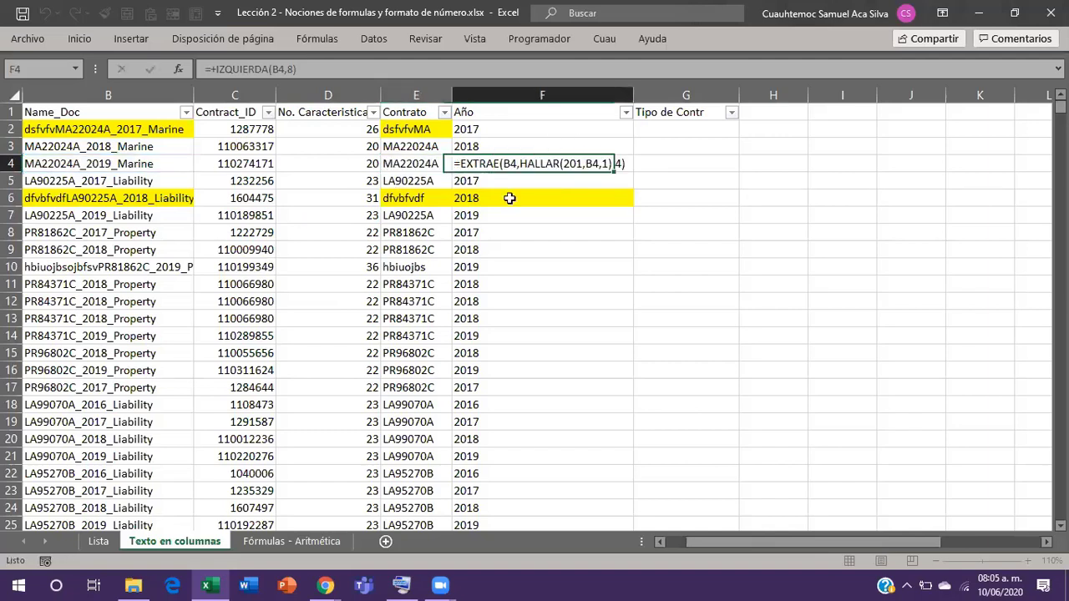
key(ctrl+Return)
click(490, 190)
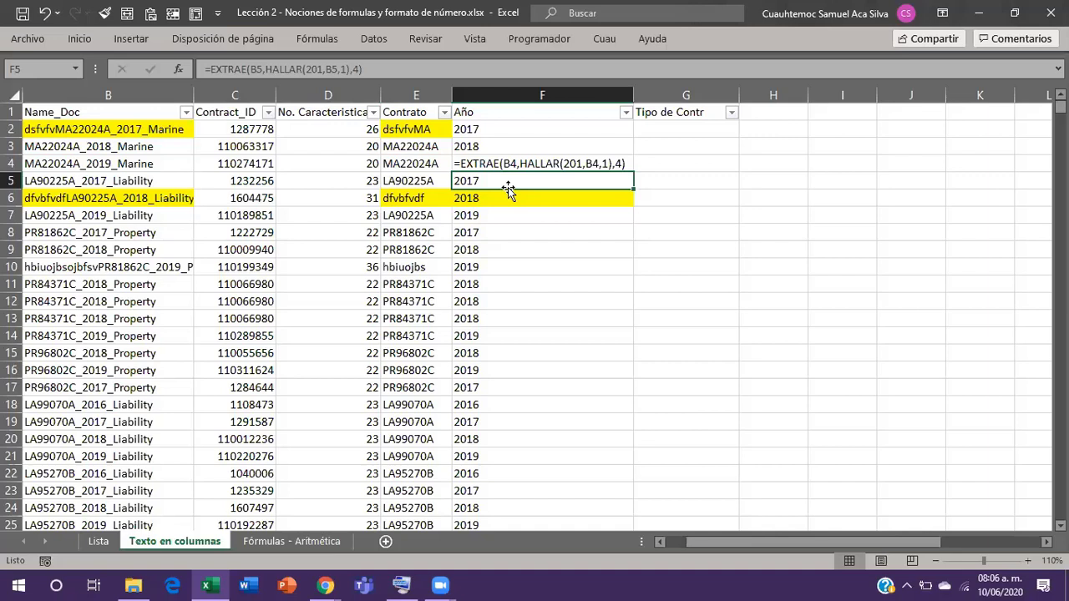
click(533, 146)
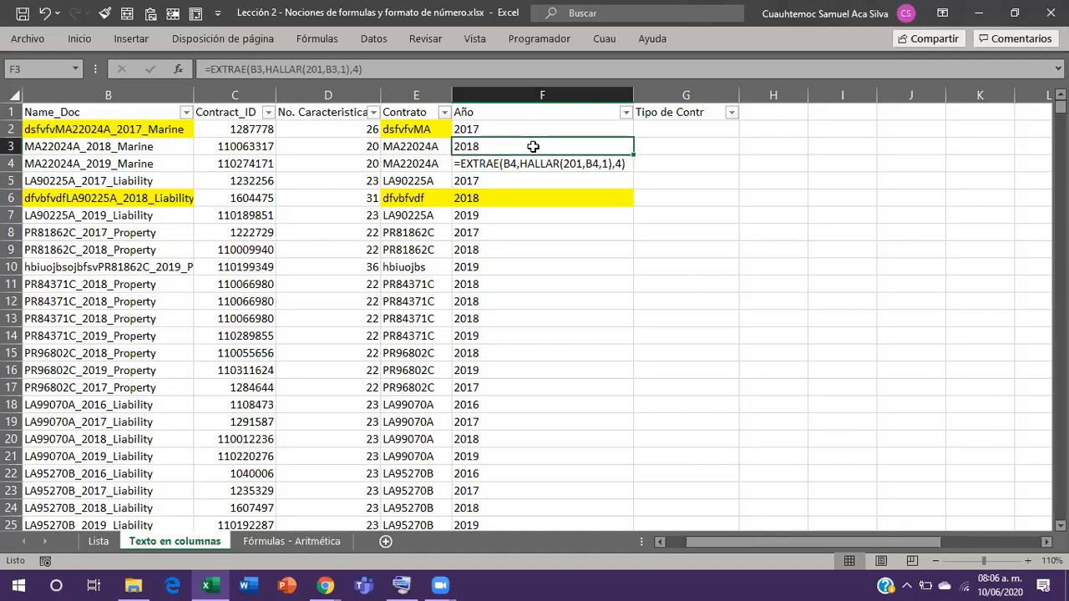
key(super)
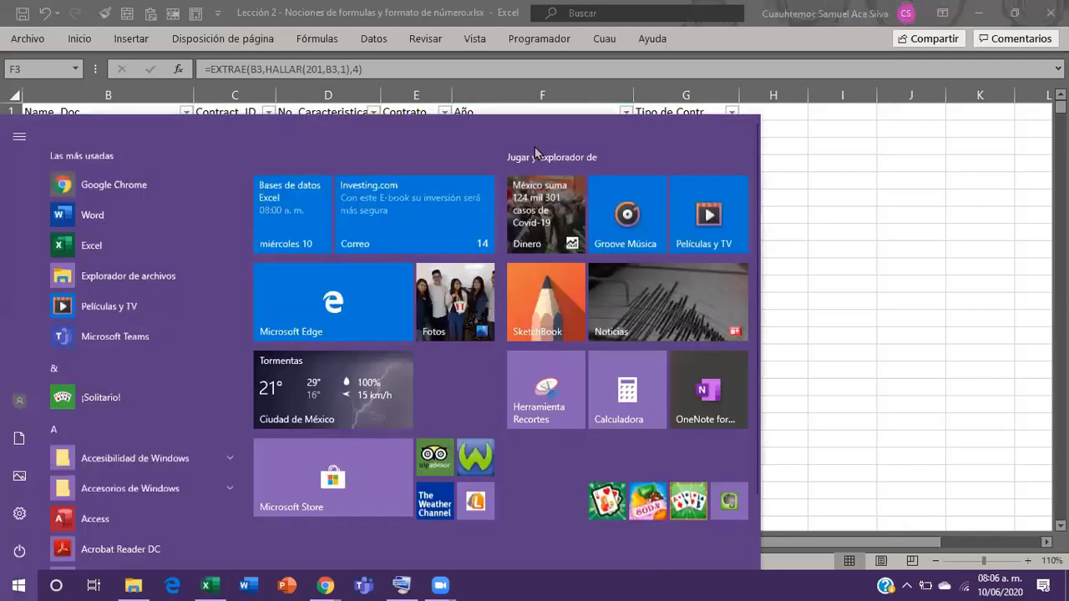
click(538, 142)
click(816, 221)
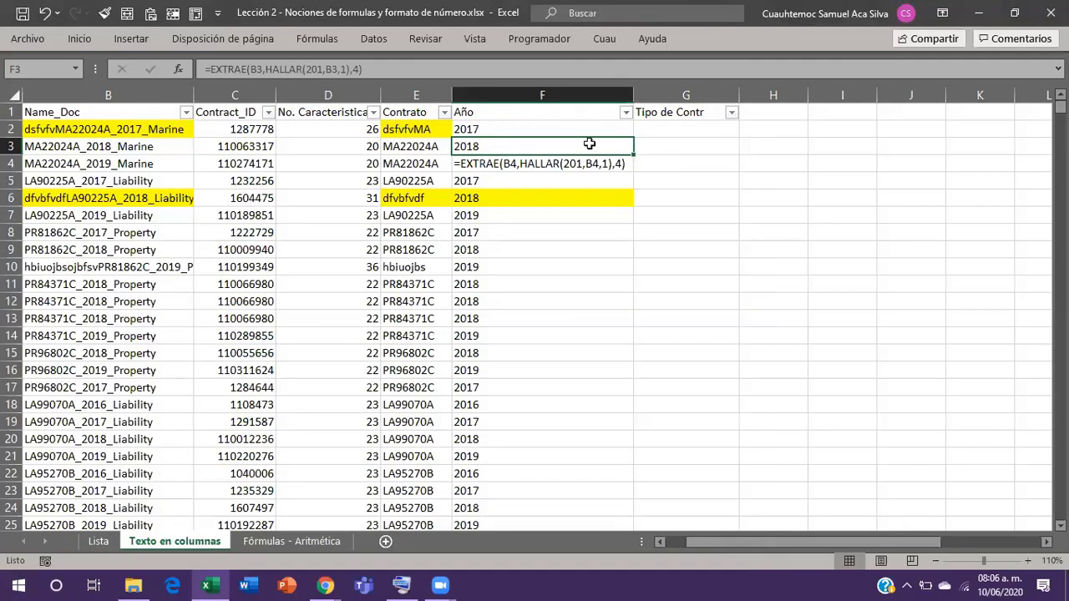
Copy the Año formula from F2 into F4, replacing the formula stored as text, and narrow column F to fit the years.
key(Up)
key(ctrl+c)
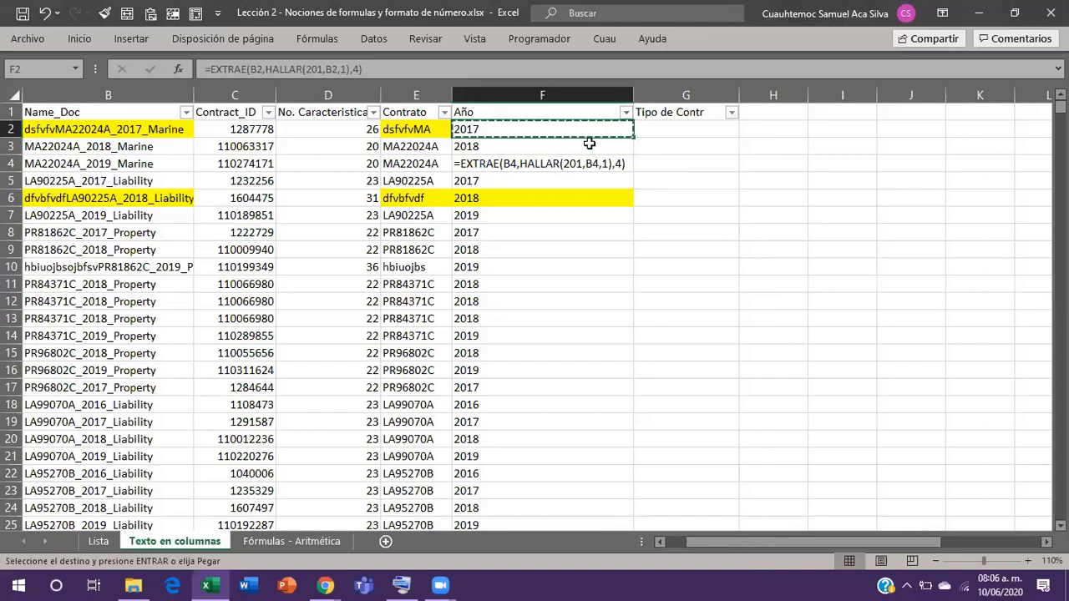
key(Down)
key(Down)
key(Down)
key(Up)
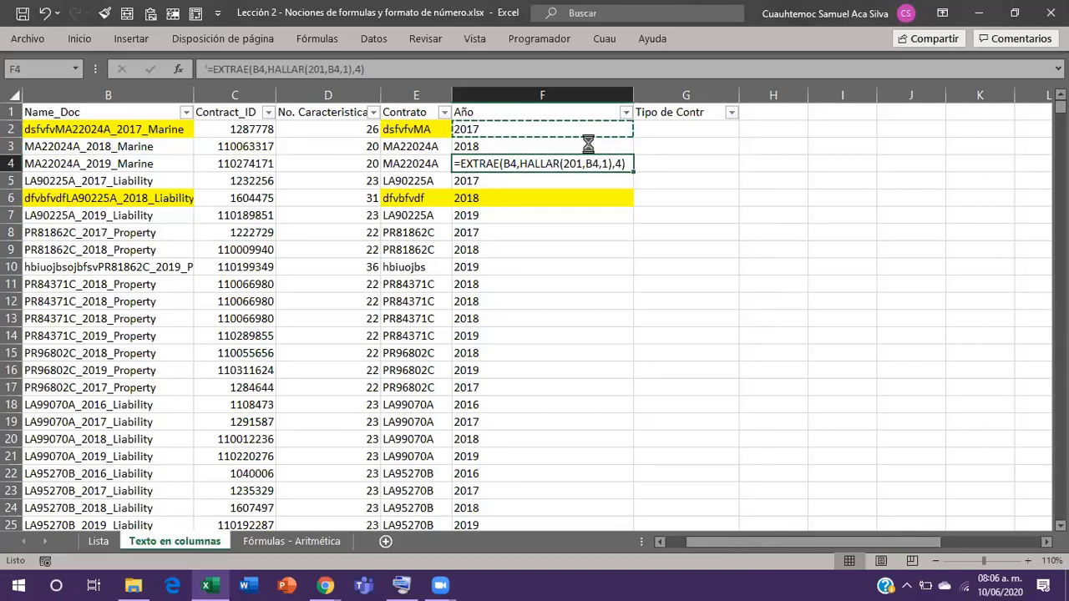
key(ctrl+v)
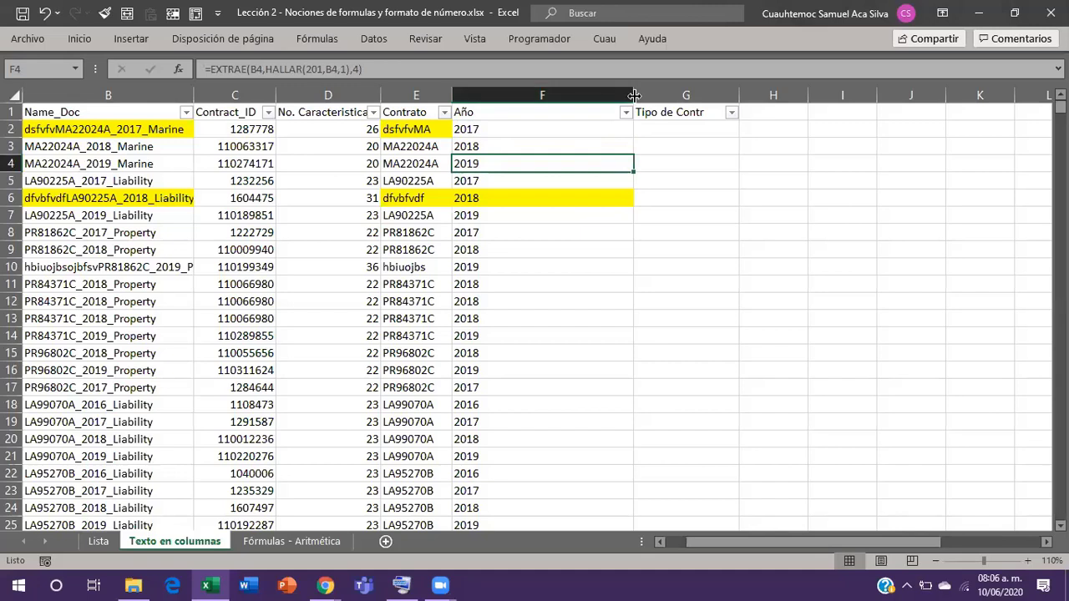
drag(604, 95, 529, 179)
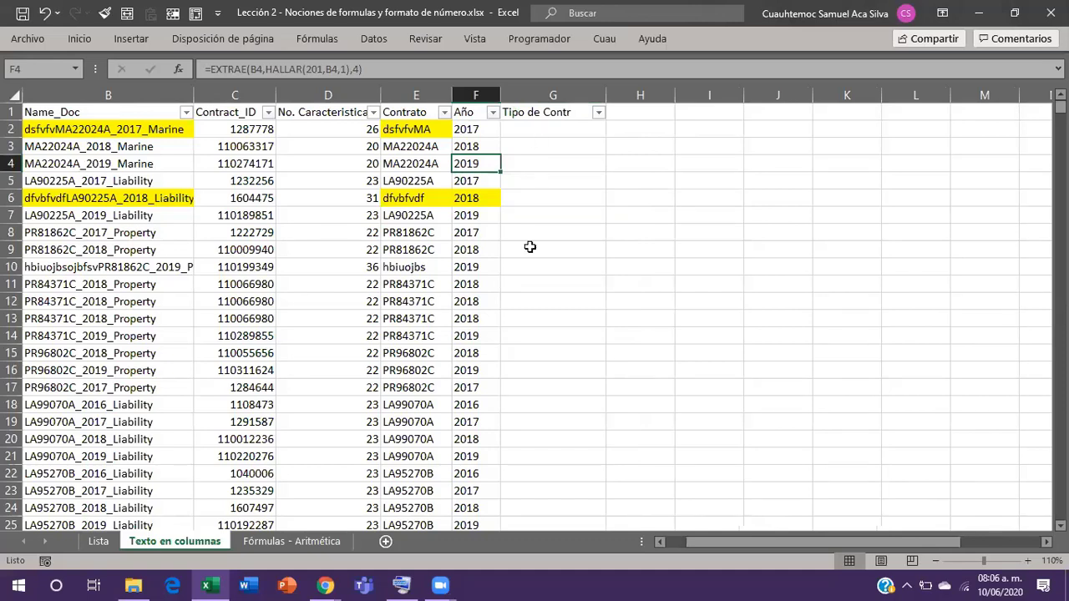
Copy the leading text "MA22024A_2018_M" from cell B3 and paste it into G3.
key(Right)
key(Up)
key(Up)
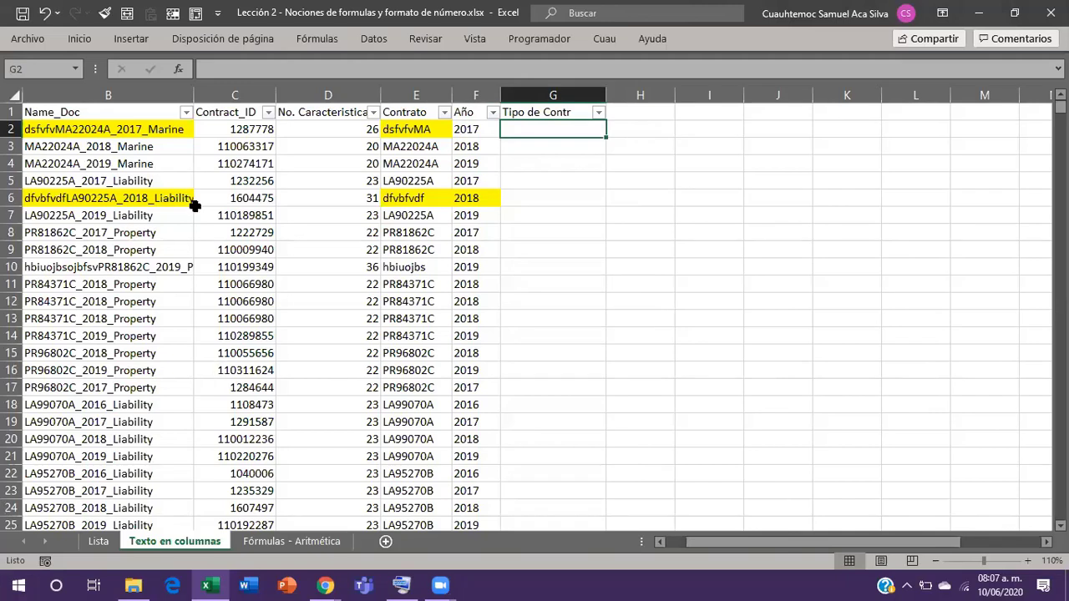
double_click(160, 148)
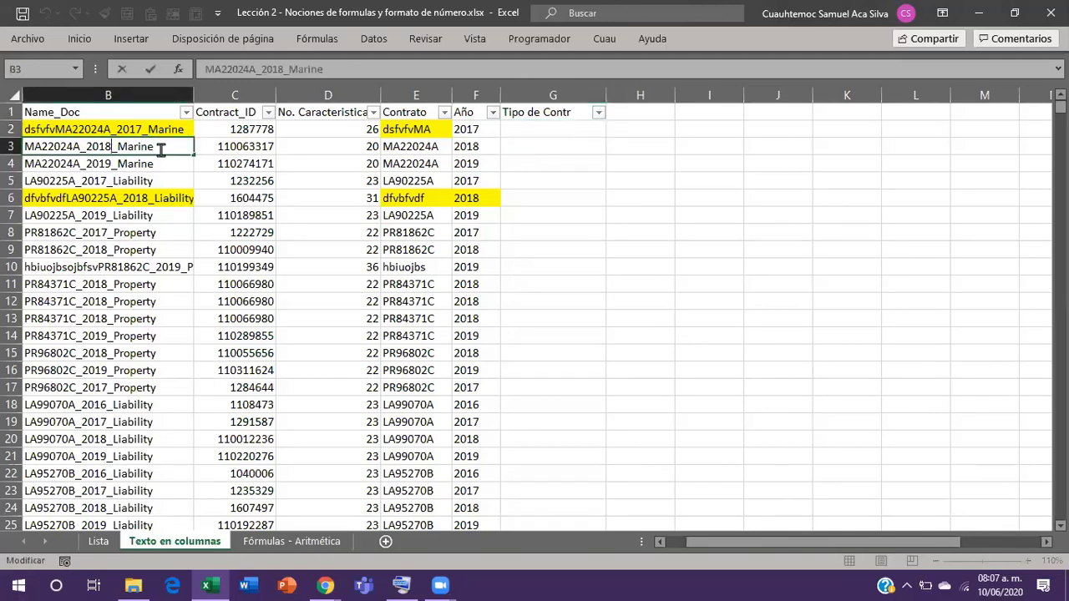
key(shift+Home)
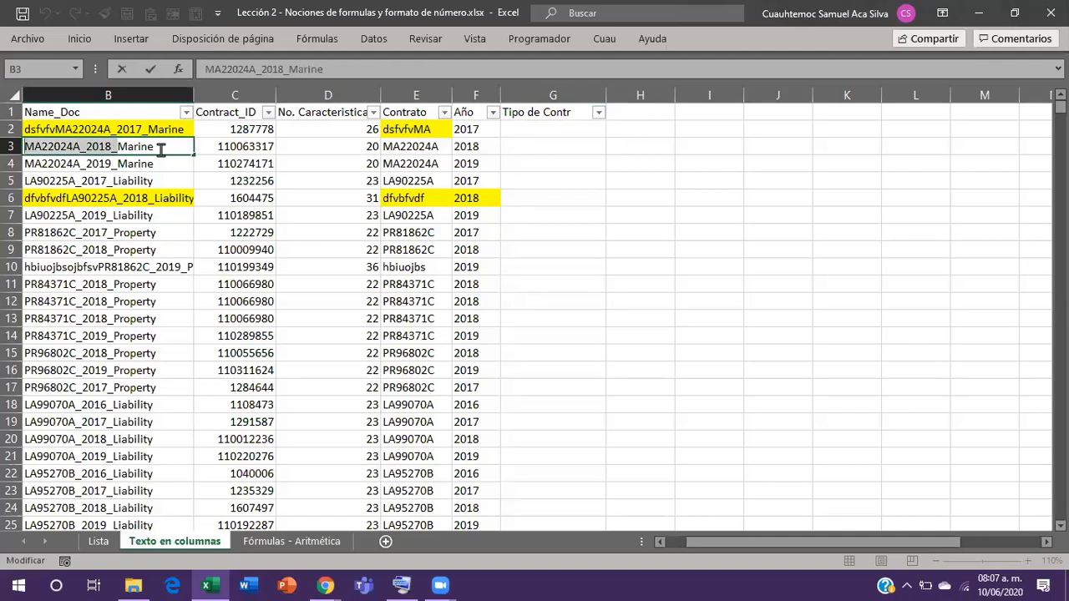
key(Right)
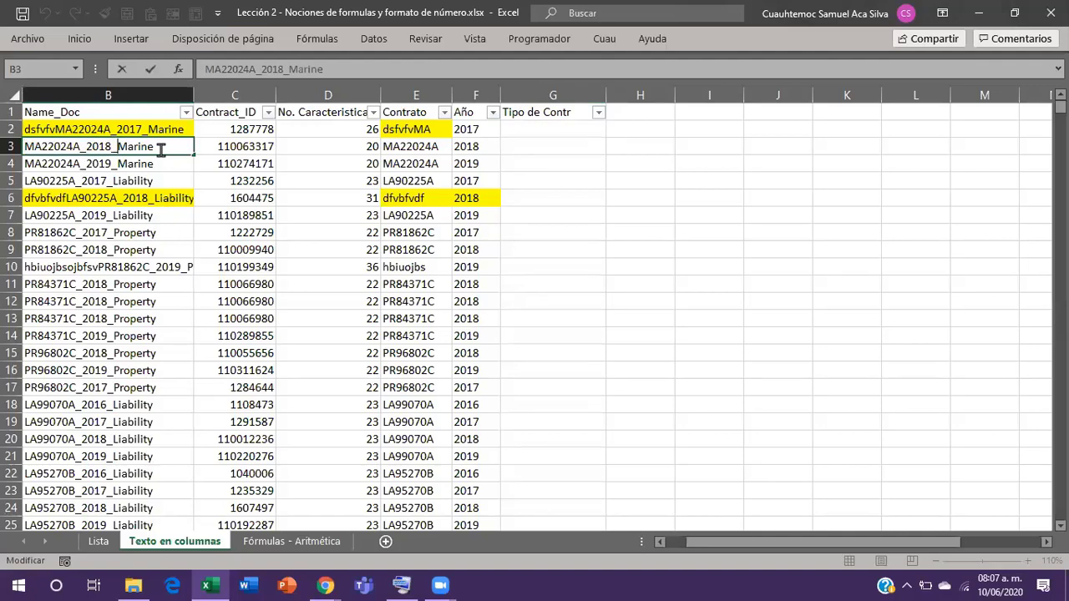
key(shift+End)
key(Left)
key(Right)
key(shift+End)
key(Left)
key(shift+Home)
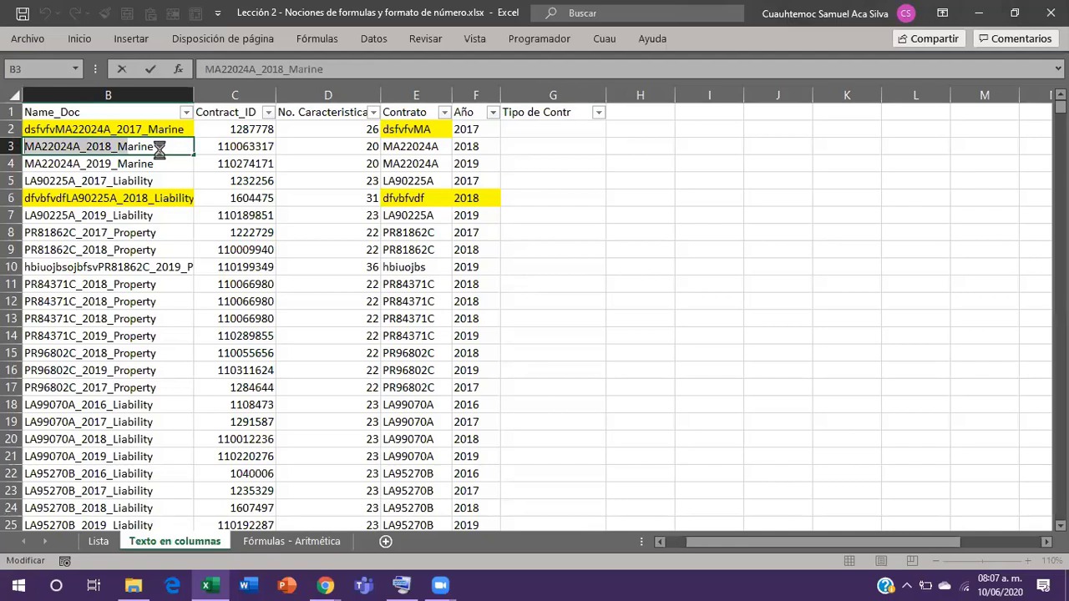
key(Tab)
key(Tab)
key(Tab)
key(Tab)
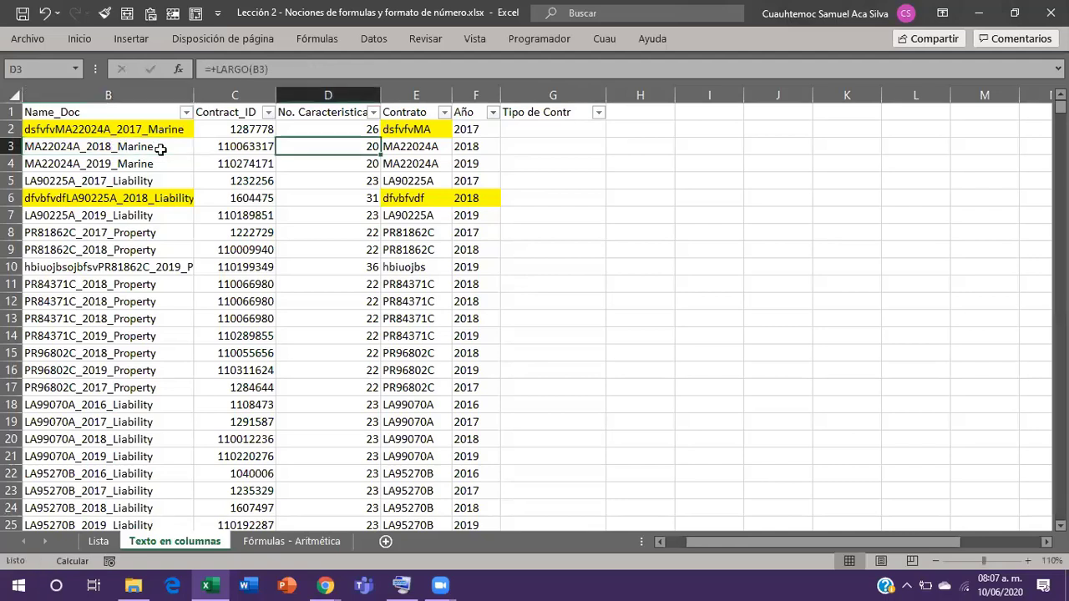
key(Tab)
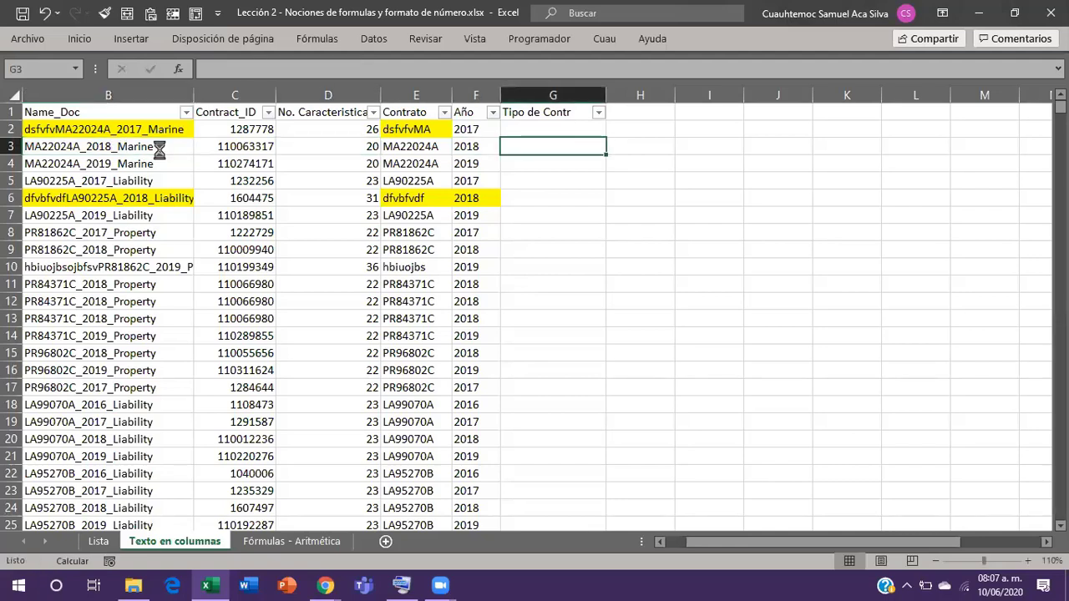
key(ctrl+v)
Count the characters of the pasted text by entering =LARGO(G3) in cell H3.
key(Tab)
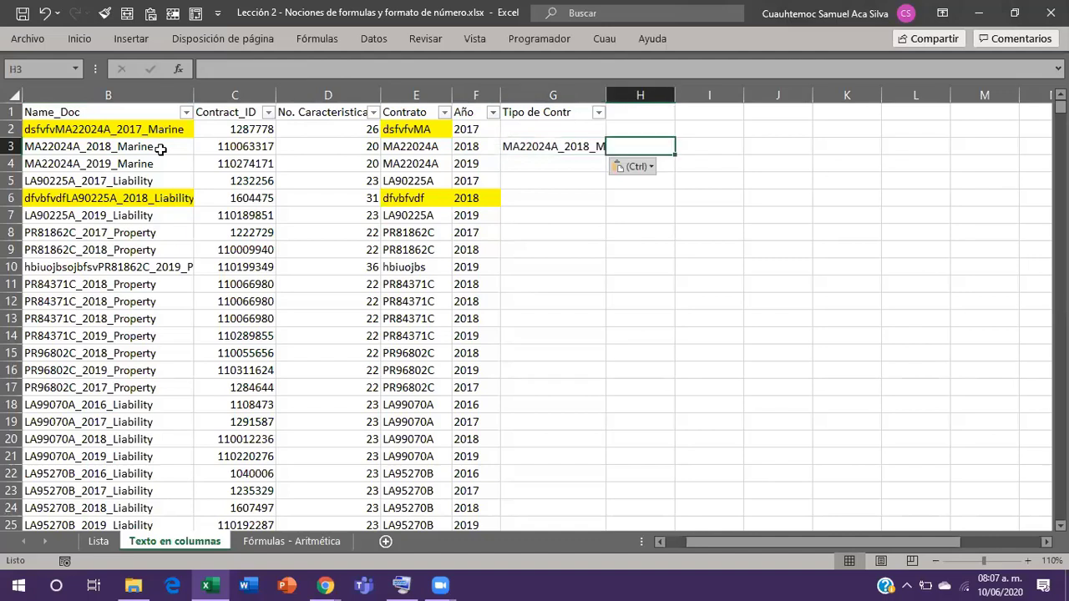
text(=la)
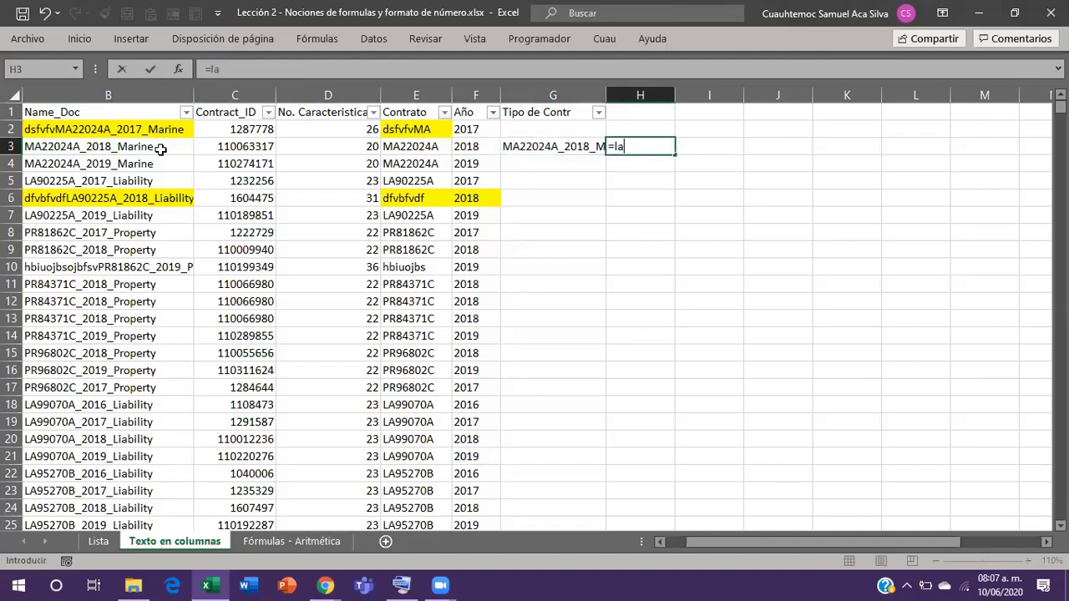
key(Tab)
key(Left)
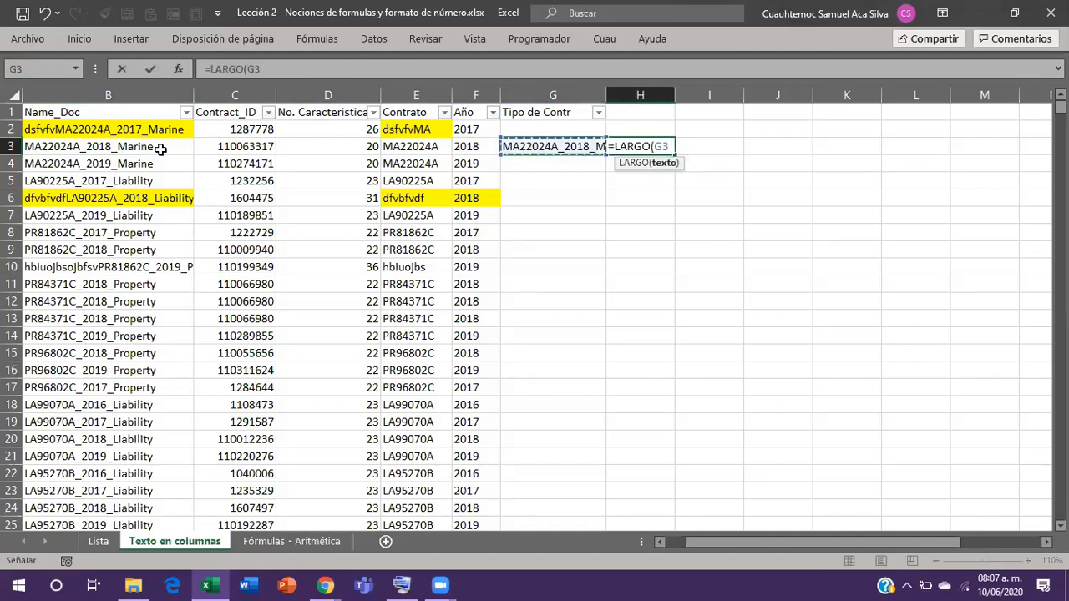
text())
key(Return)
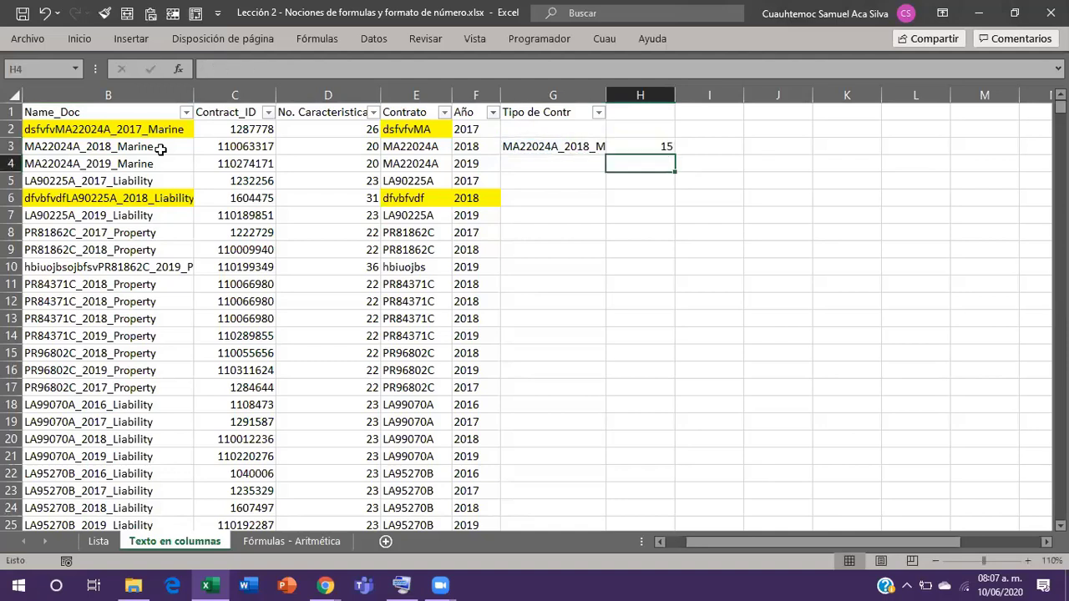
Clear the pasted text and the character count from cells G3:H3.
key(Up)
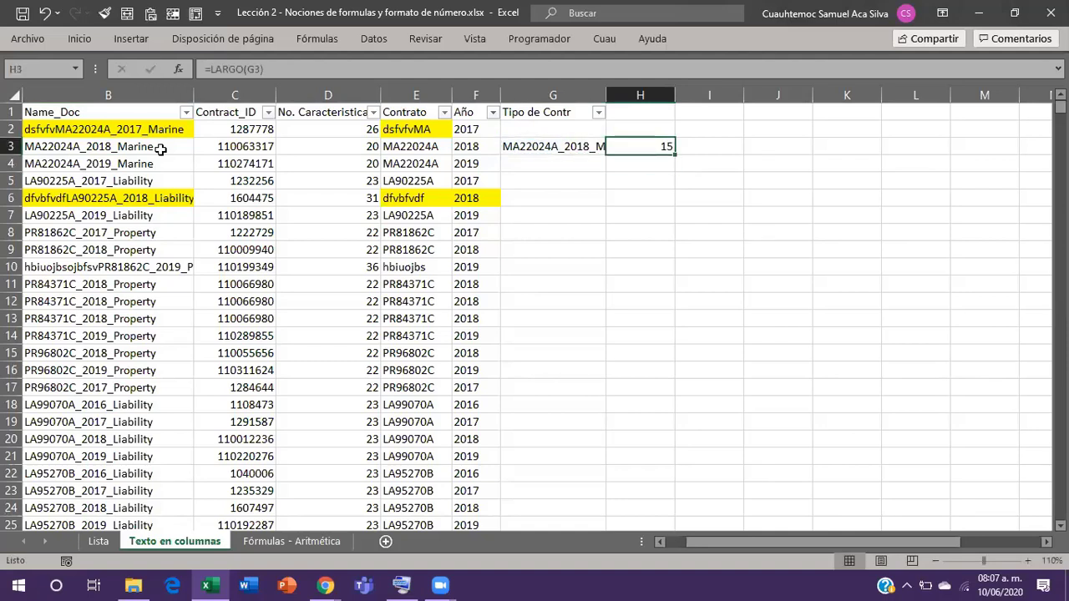
key(shift+Left)
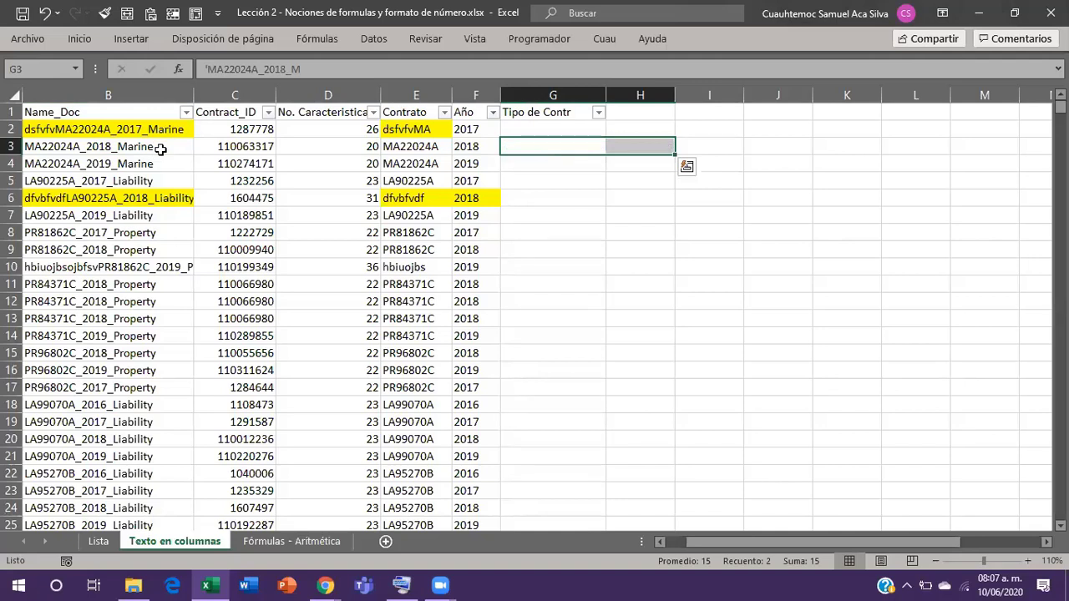
key(Left)
key(Up)
key(Right)
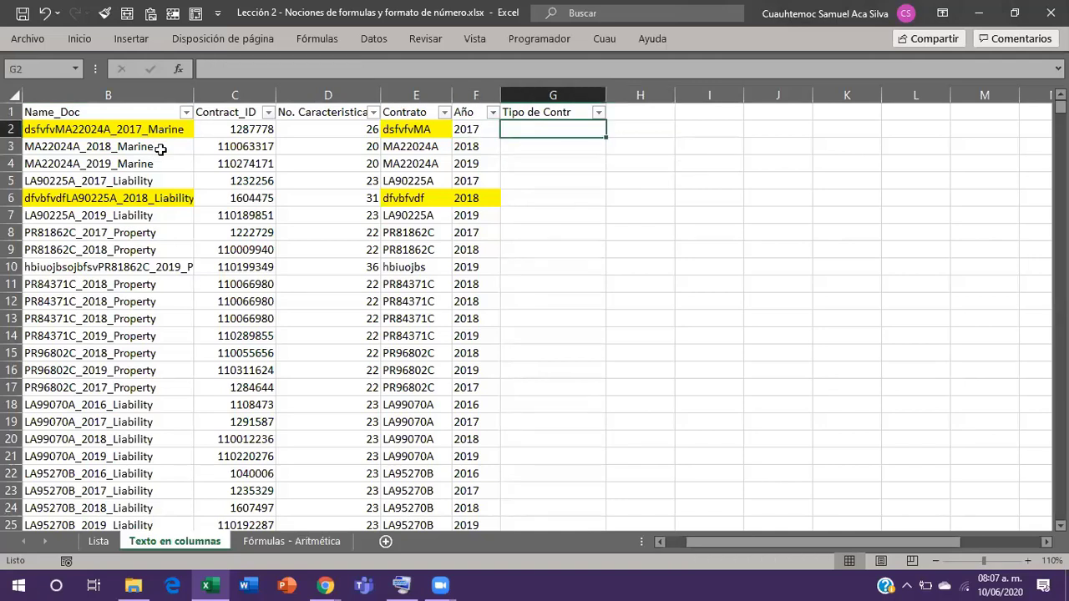
Enter =EXTRAE(B3,15,1000) in cell G3 to extract the contract type from the Name_Doc text.
key(Down)
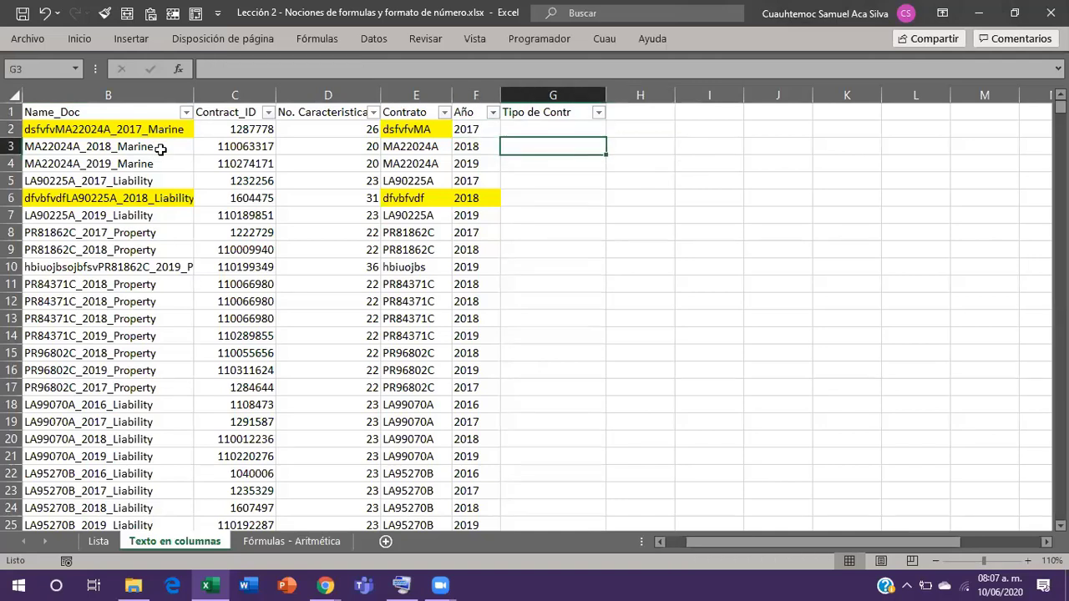
text(=)
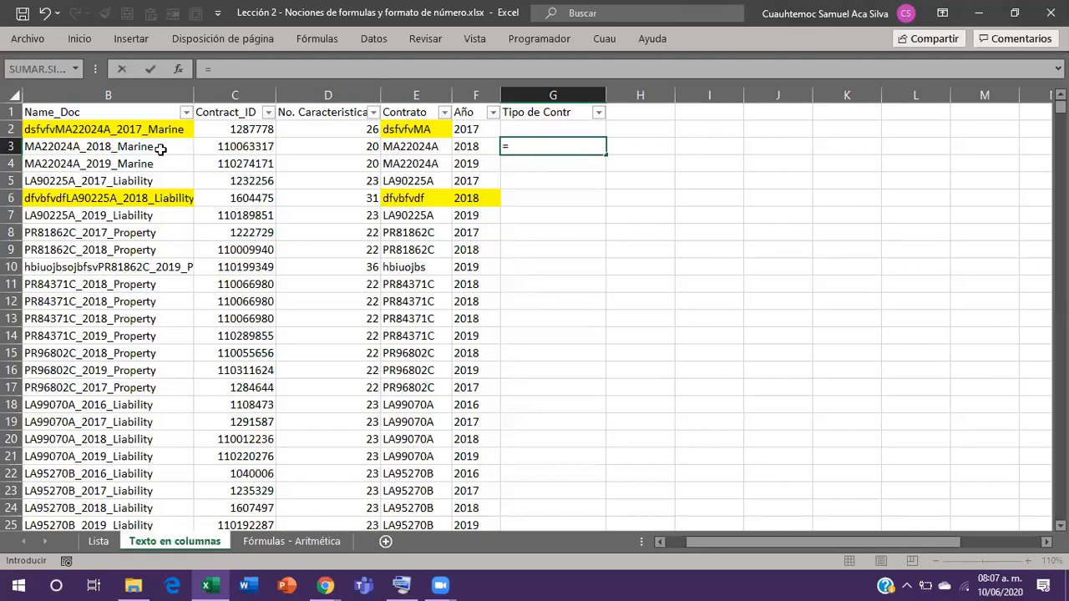
text(ext)
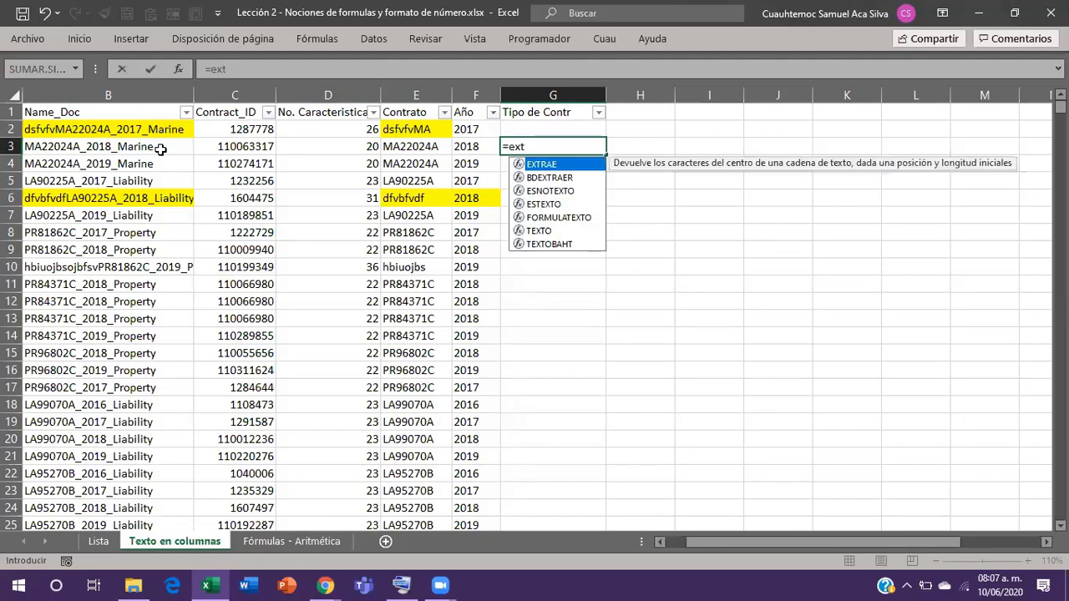
key(Tab)
click(160, 148)
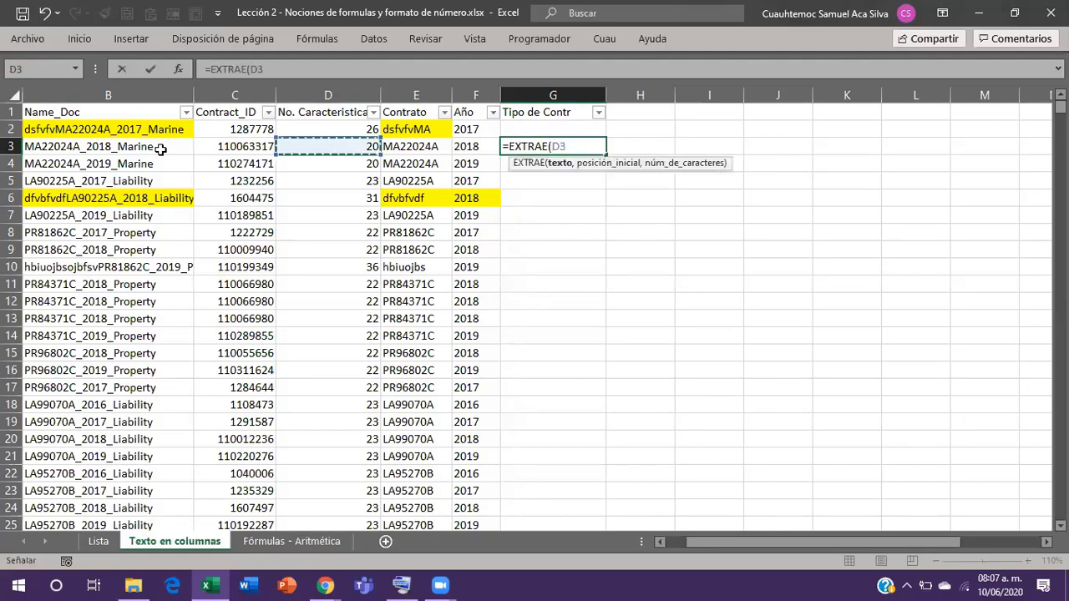
scroll(161, 147, left, 1)
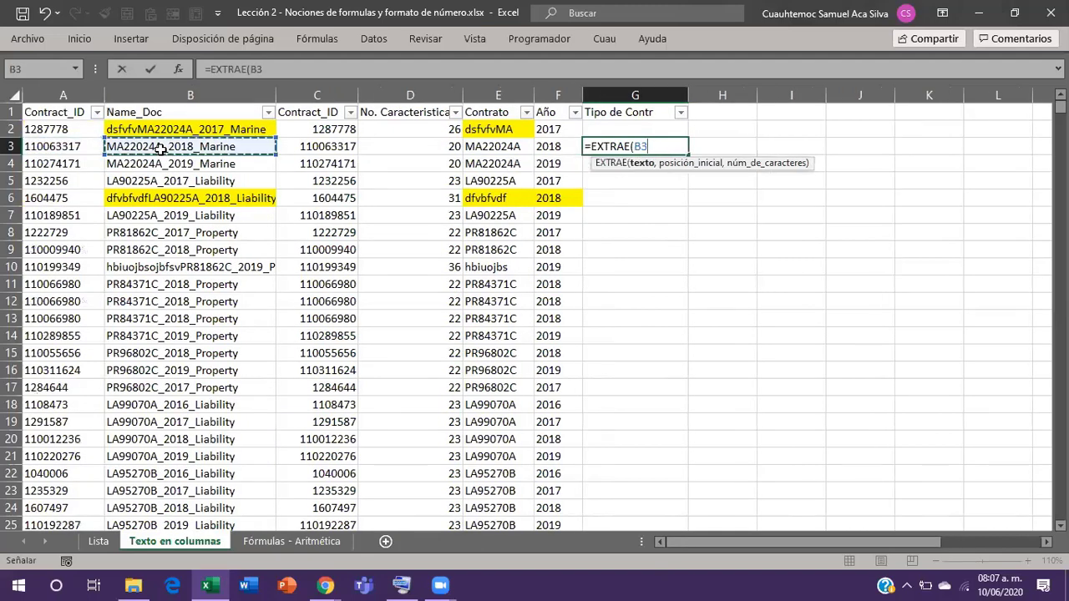
text(,)
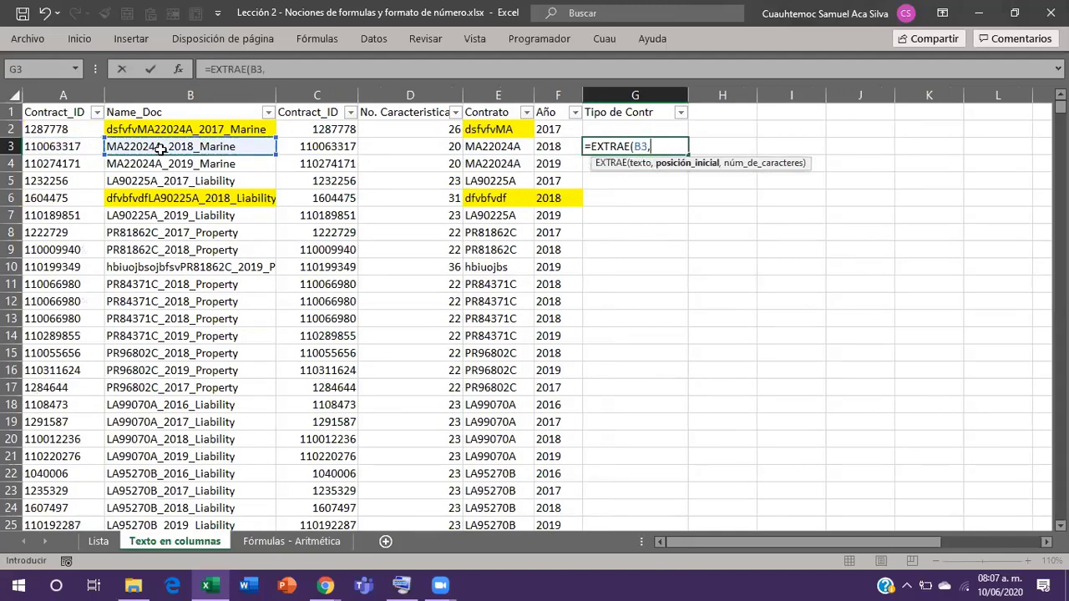
text(15,)
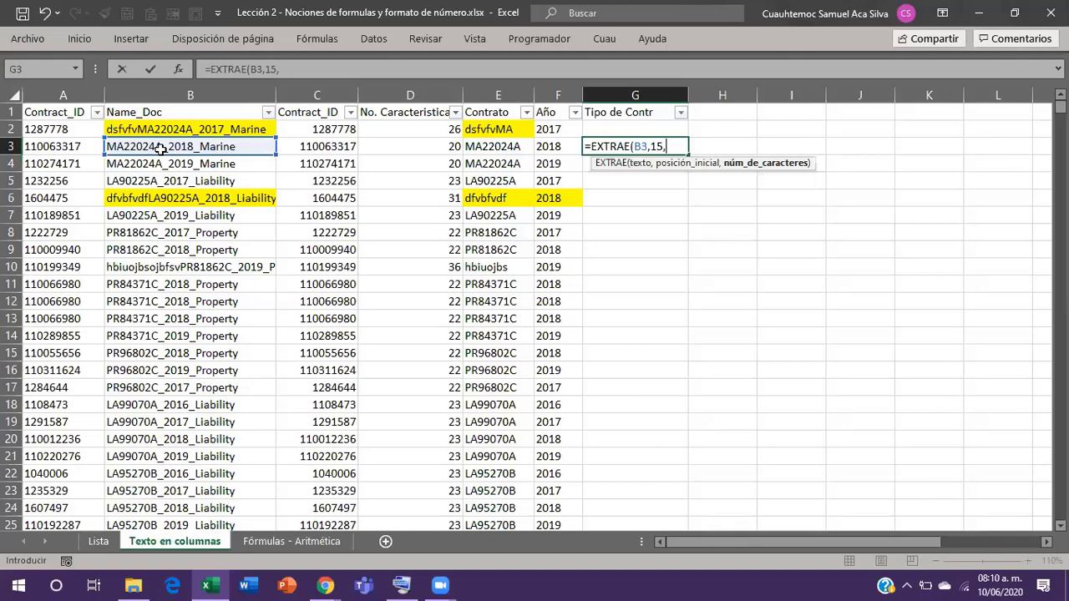
text(1000))
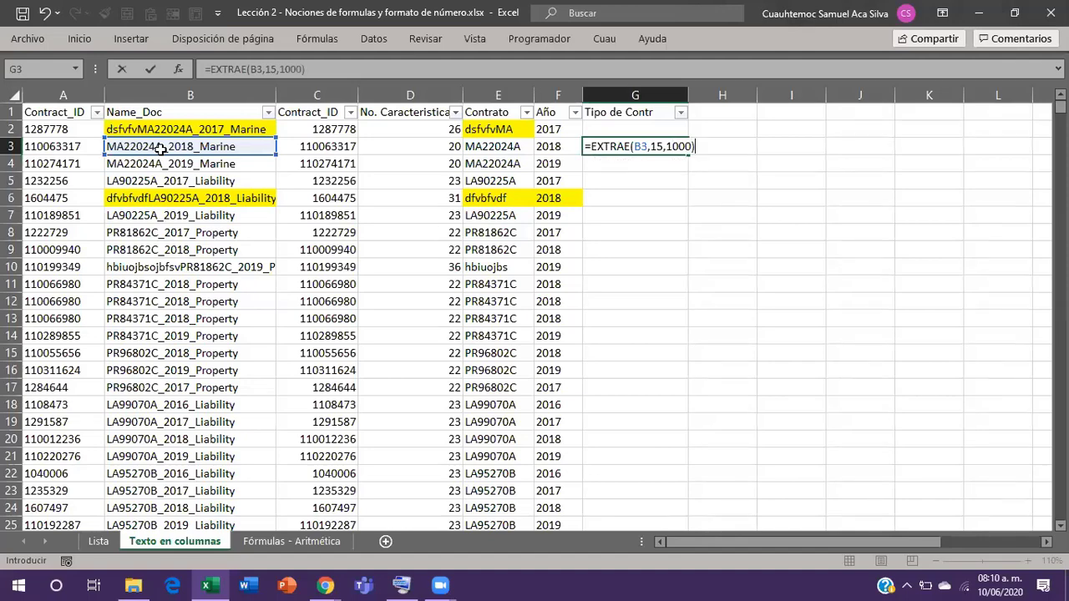
key(Return)
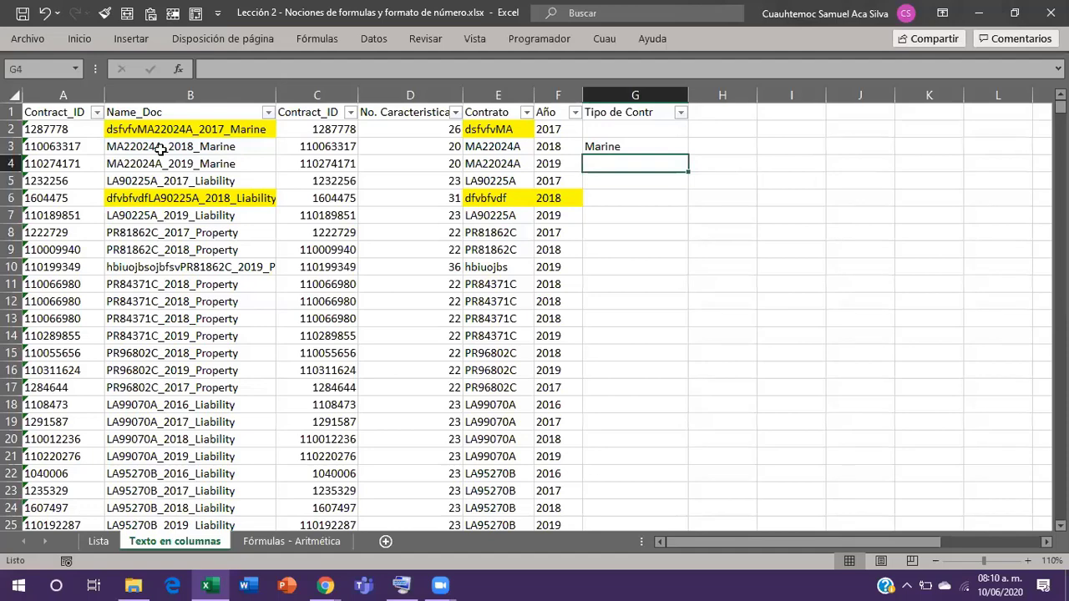
Copy the contract type formula from G3 down through cell G14.
key(Up)
key(ctrl+c)
key(shift+Down)
key(shift+Down)
key(shift+Down)
key(shift+Down)
key(shift+Down)
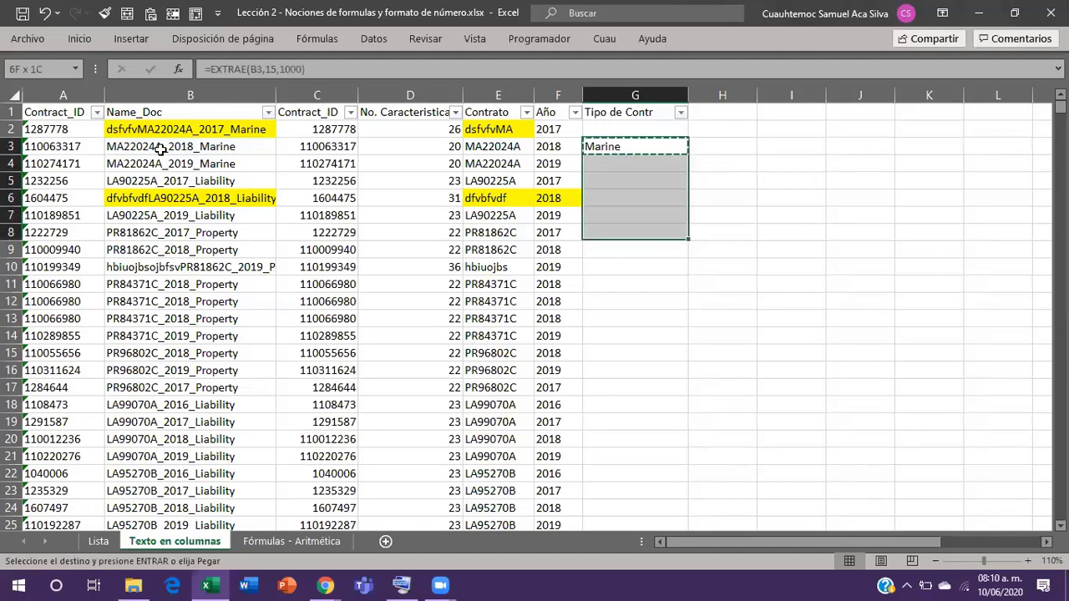
key(shift+Down)
key(shift+Down)
key(shift+Down)
key(shift+Down)
key(shift+Down)
key(shift+Down)
key(Return)
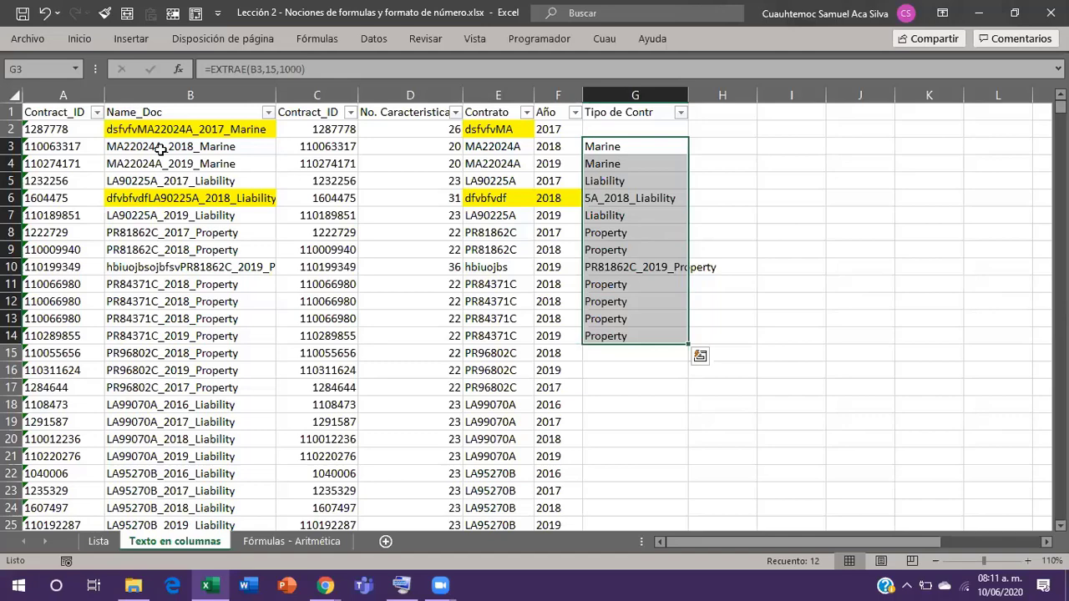
Go through the extracted contract types in column G, checking each row against its Name_Doc text.
key(Down)
key(Down)
key(Down)
key(Down)
key(Down)
key(Down)
key(Down)
key(Down)
key(Down)
key(Down)
key(Down)
key(Down)
key(Down)
key(Down)
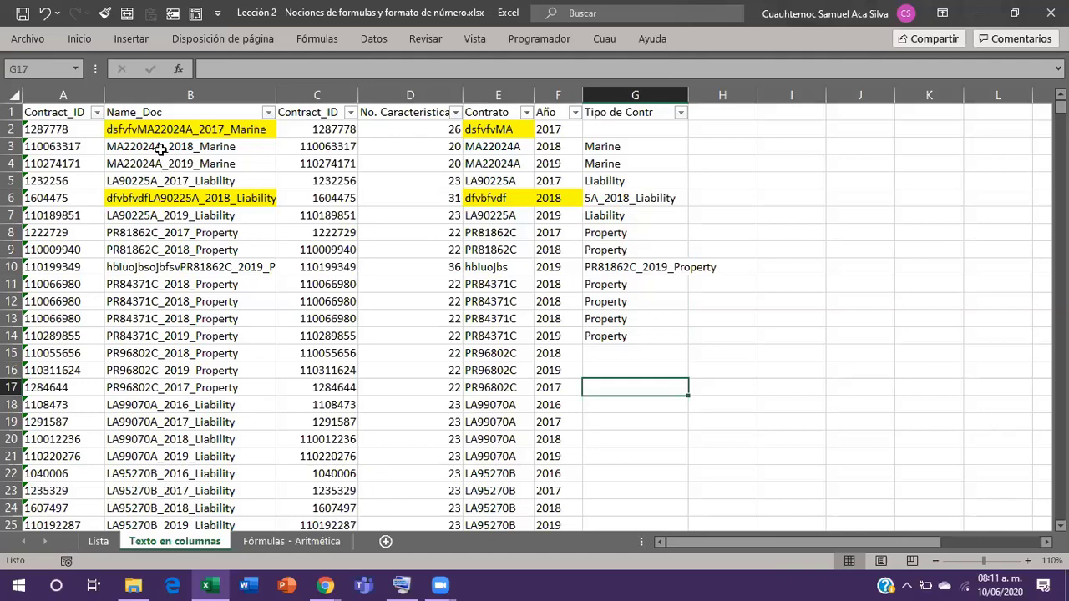
key(ctrl+Up)
key(ctrl+Up)
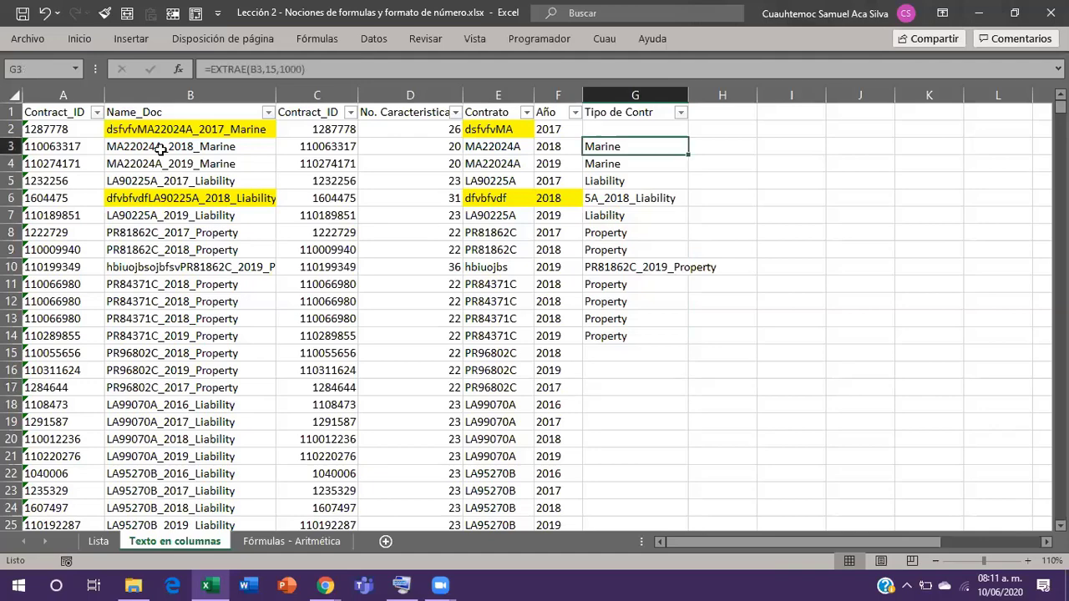
Delete the stray prefix "dsfvfv" from the start of the Name_Doc text in cell B2.
key(ctrl+Home)
key(Down)
key(Right)
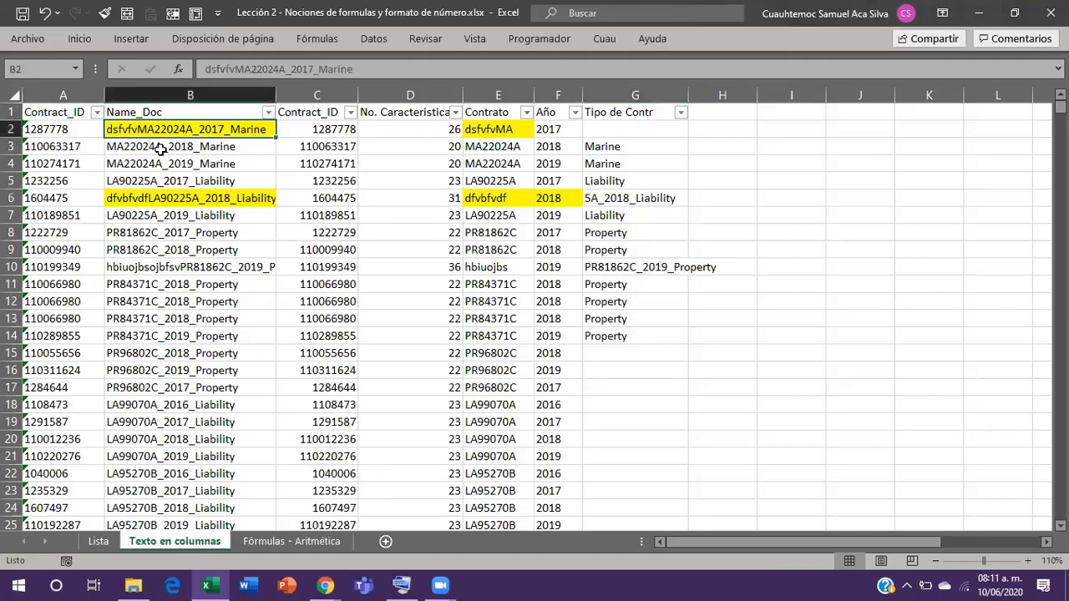
key(F2)
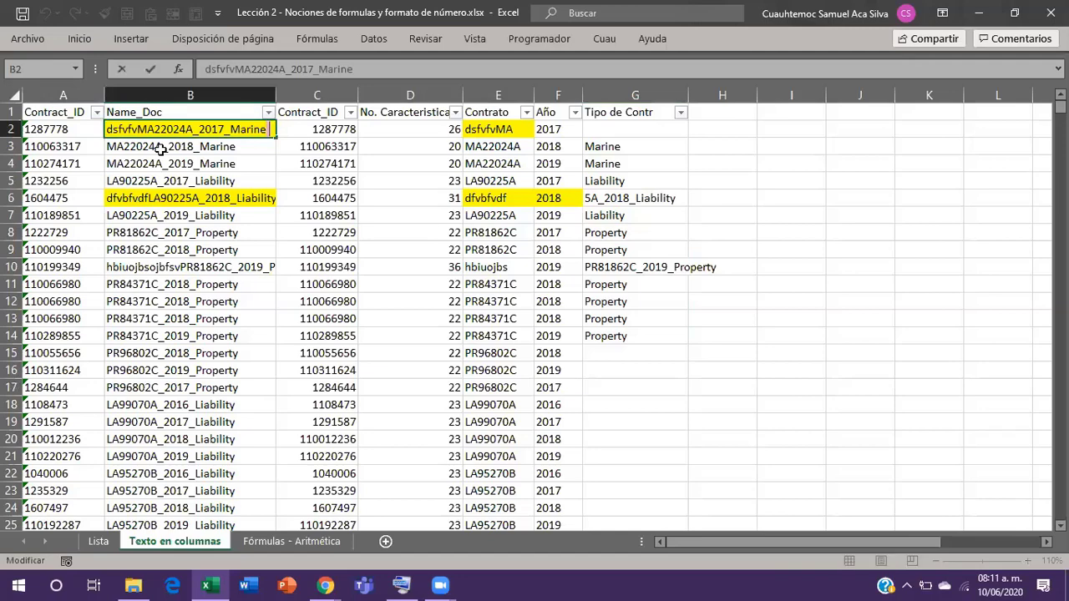
key(Home)
key(shift+Right)
key(shift+Right)
key(shift+Right)
key(shift+Right)
key(shift+Right)
key(shift+Right)
key(shift+Right)
key(shift+Right)
key(shift+Right)
key(shift+Right)
key(shift+Right)
key(shift+Right)
key(shift+Right)
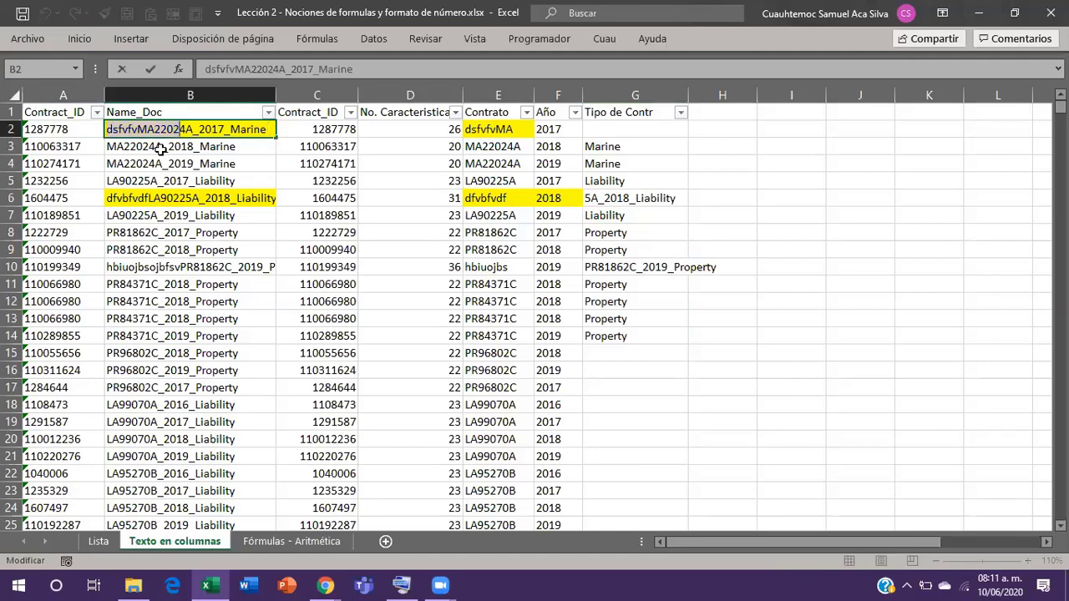
key(shift+Left)
key(shift+Left)
key(shift+Left)
key(shift+Left)
key(shift+Left)
key(shift+Left)
key(shift+Left)
key(Delete)
key(Return)
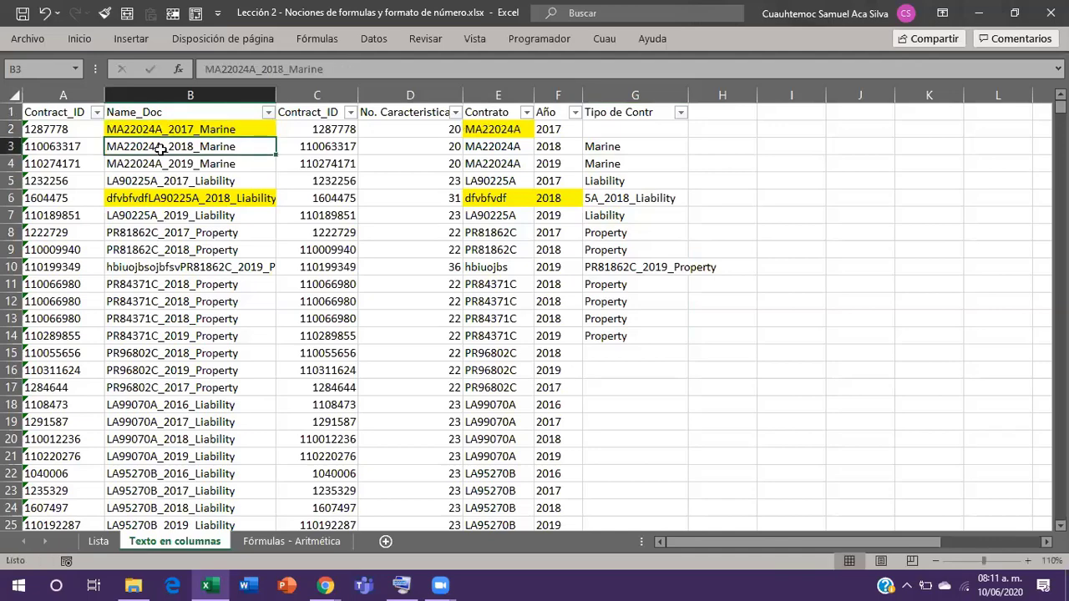
Delete the stray prefix "dfvbfvdf" from the start of the Name_Doc text in cell B6.
key(Down)
key(Down)
key(Down)
key(Down)
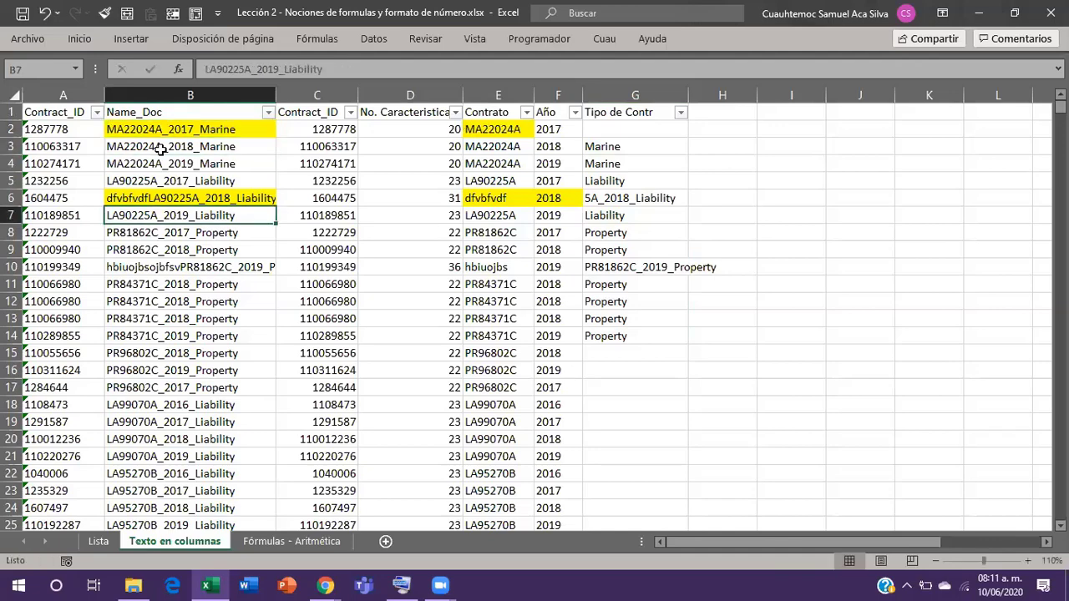
key(Up)
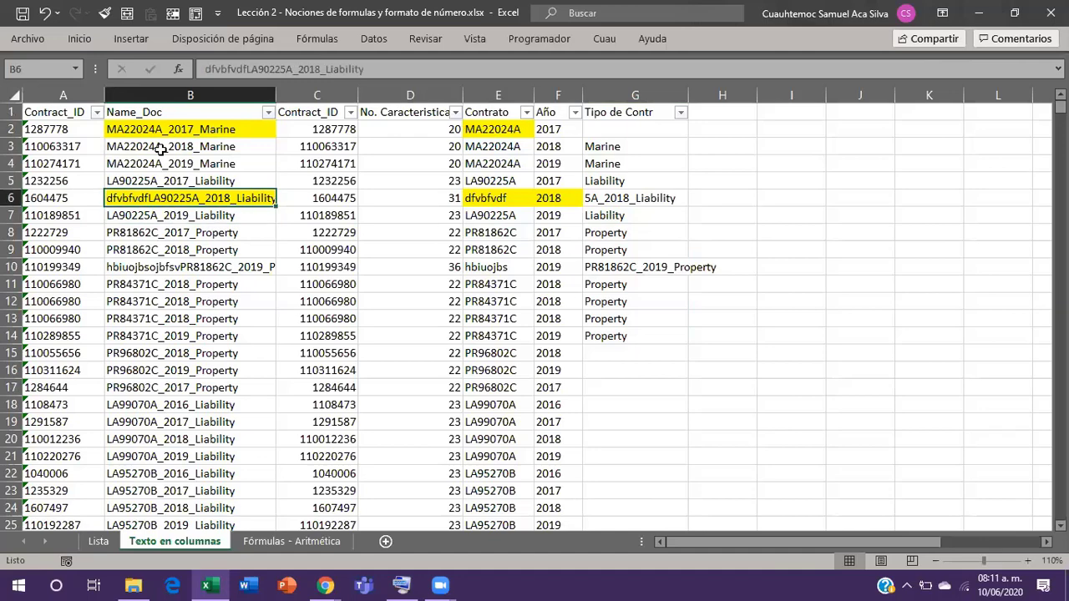
key(F2)
key(Home)
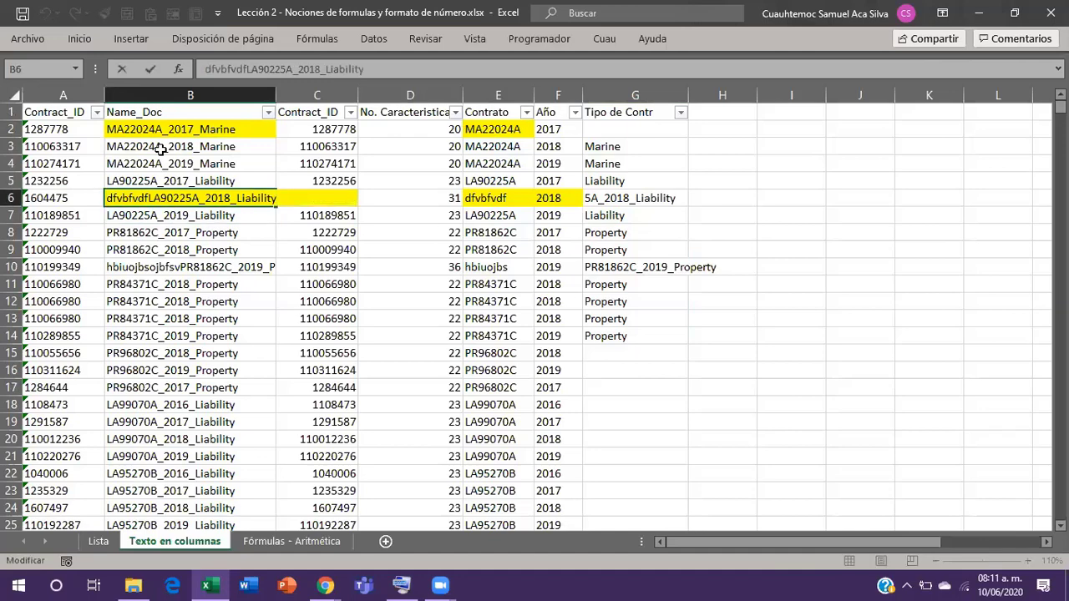
key(shift+Right)
key(shift+Right)
key(shift+Right)
key(shift+Right)
key(shift+Right)
key(shift+Right)
key(shift+Right)
key(shift+Right)
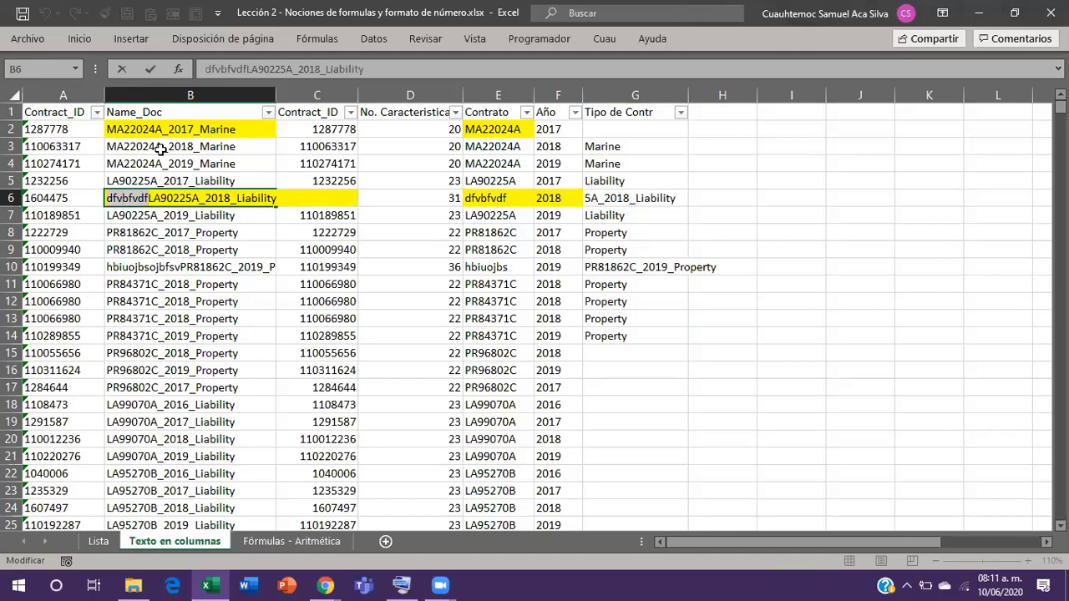
key(Delete)
key(Return)
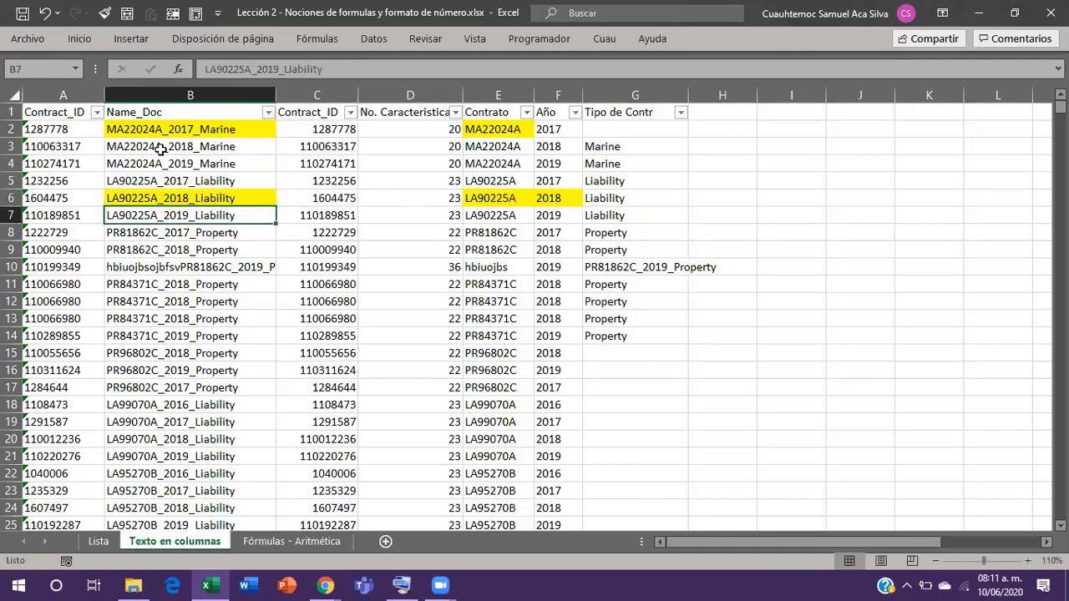
Delete the stray prefix "hbiuojbsojbfsv" from the start of the Name_Doc text in cell B10.
key(Down)
key(Down)
key(Down)
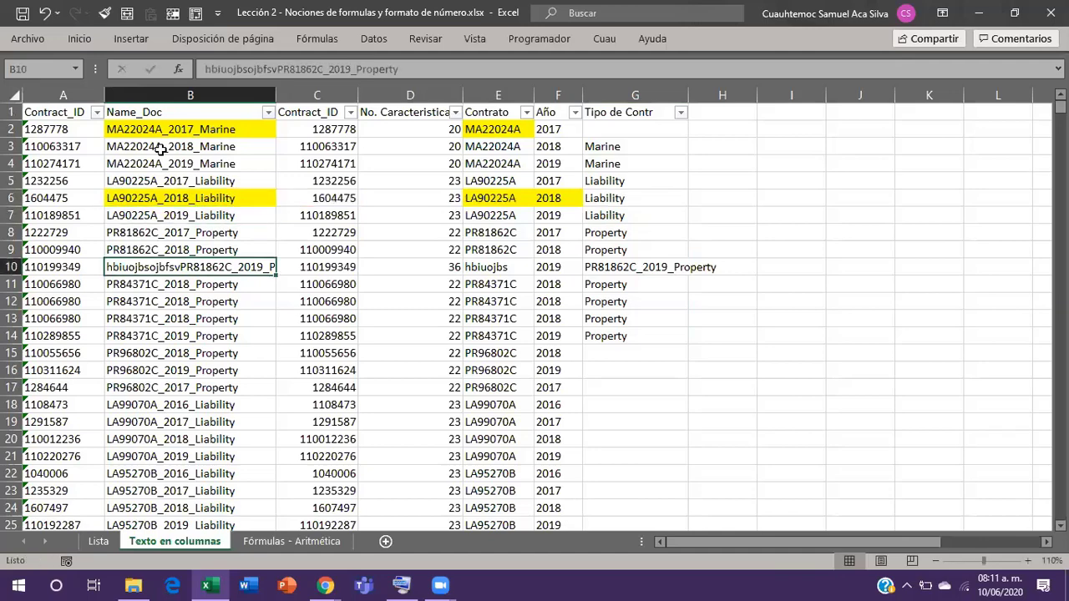
key(F2)
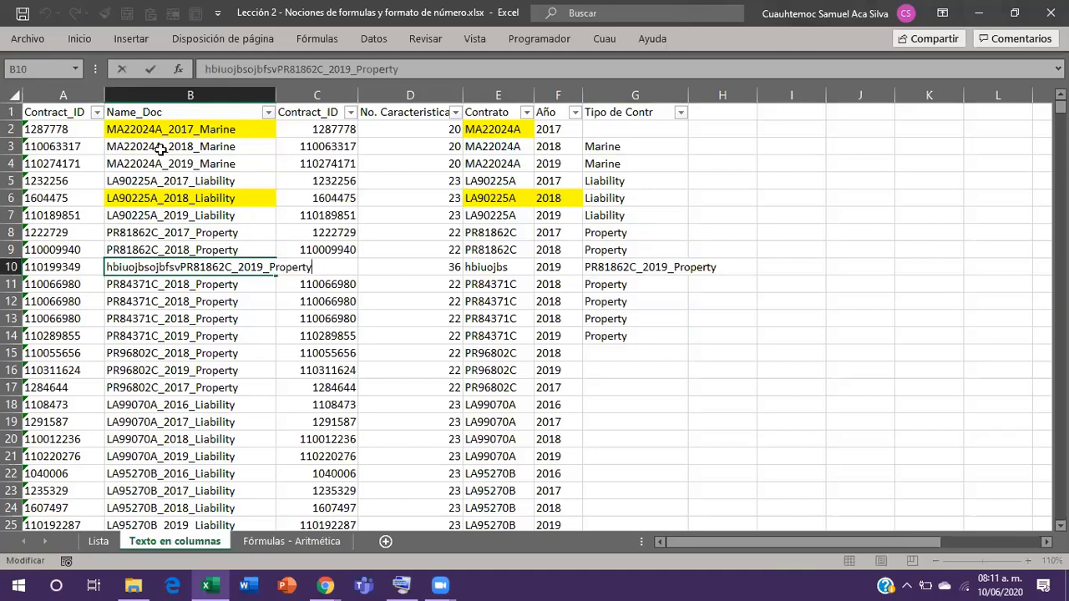
key(Home)
key(shift+Right)
key(shift+Right)
key(shift+Right)
key(shift+Right)
key(shift+Right)
key(shift+Right)
key(shift+Right)
key(shift+Right)
key(shift+Right)
key(shift+Right)
key(shift+Right)
key(shift+Right)
key(shift+Right)
key(shift+Right)
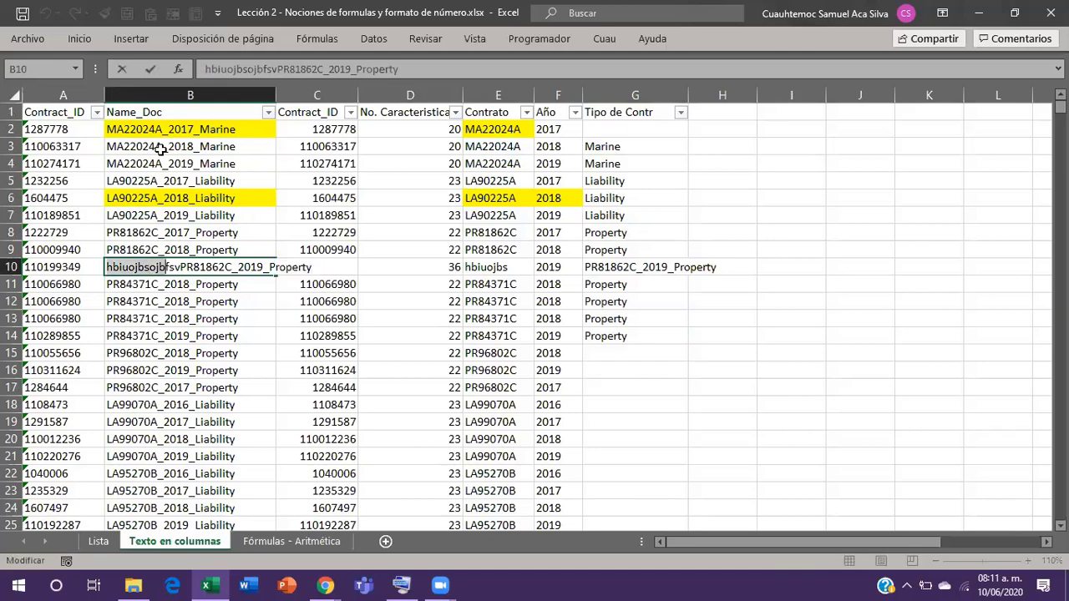
key(Delete)
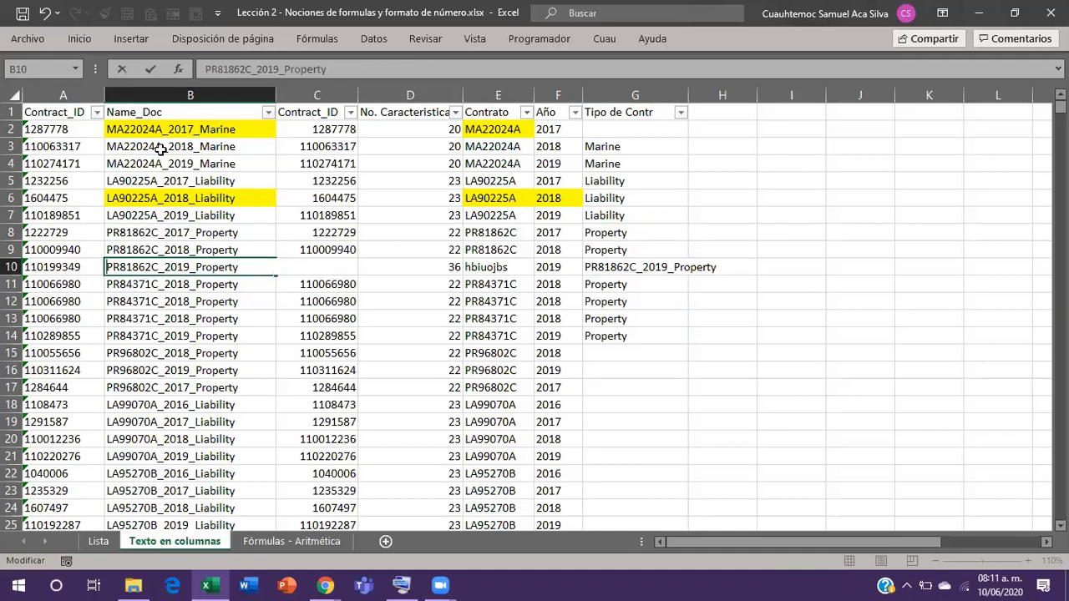
key(Return)
Copy the contract type formula from G3 into the empty cell G2.
key(Up)
key(ctrl+Right)
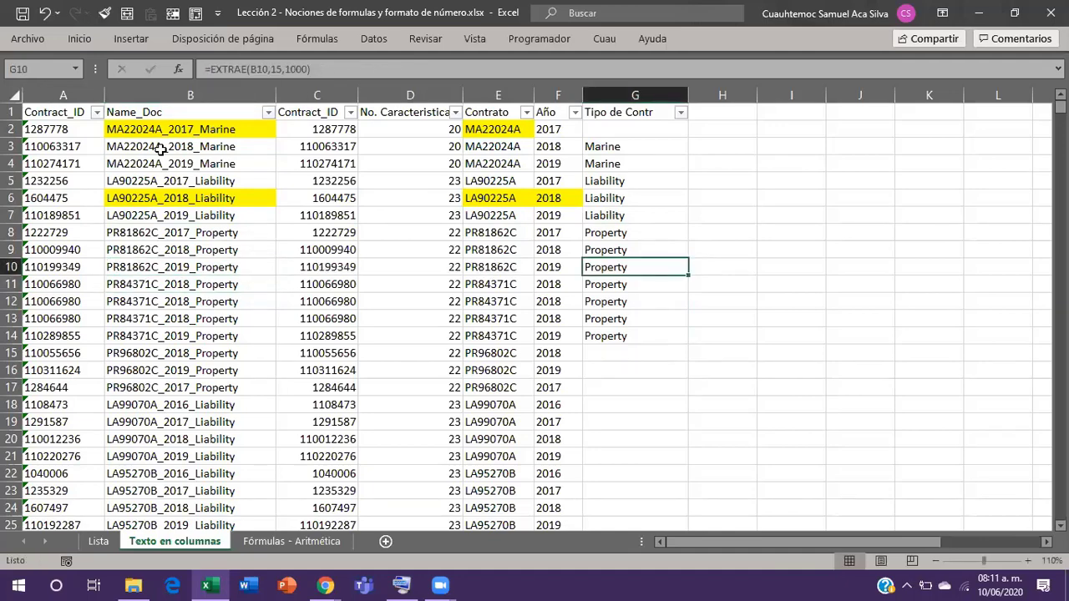
key(ctrl+Up)
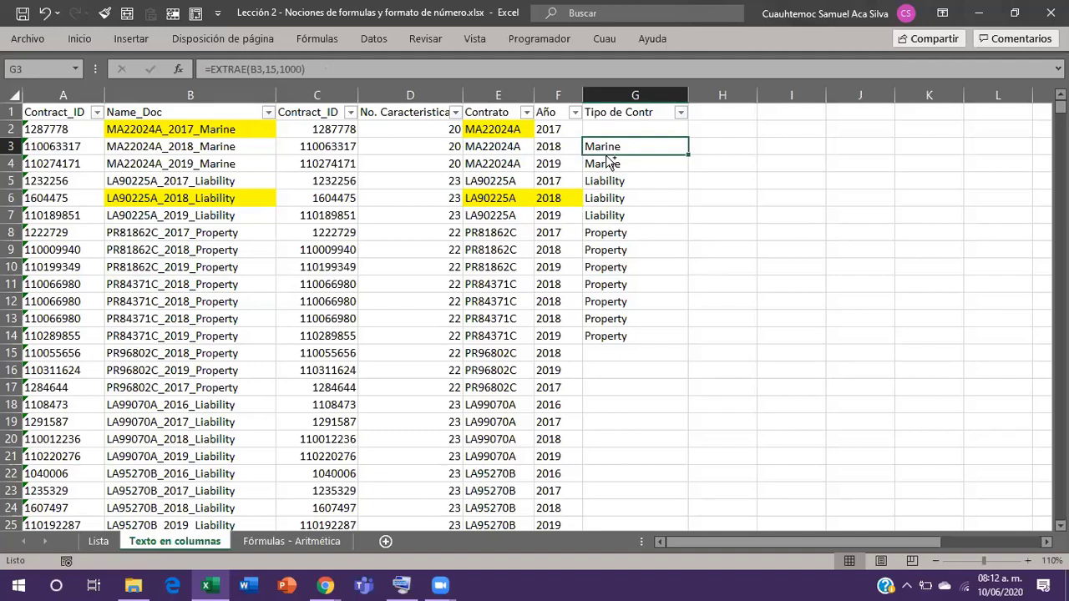
key(ctrl+c)
key(Up)
key(Return)
Enter =DERECHA(B3,6) in cell H3 to take the last six characters of the Name_Doc text.
key(Right)
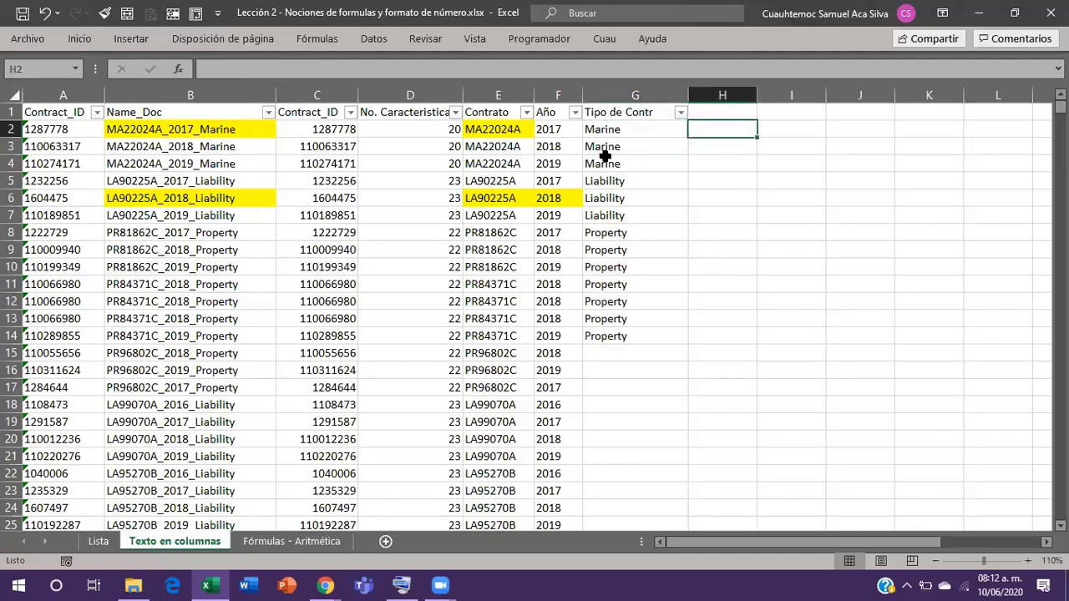
key(Down)
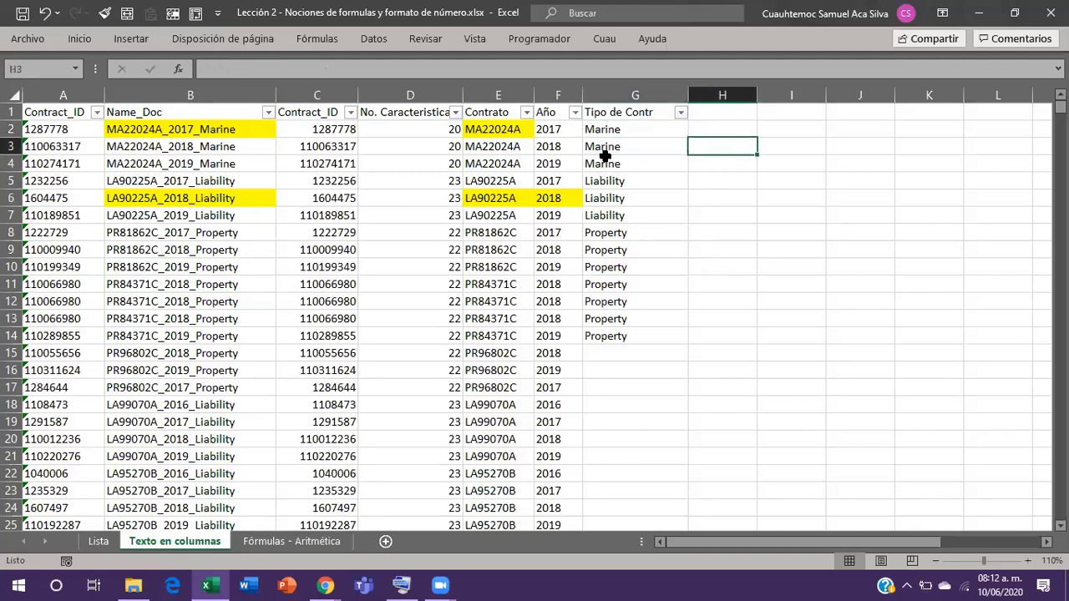
text(=dere)
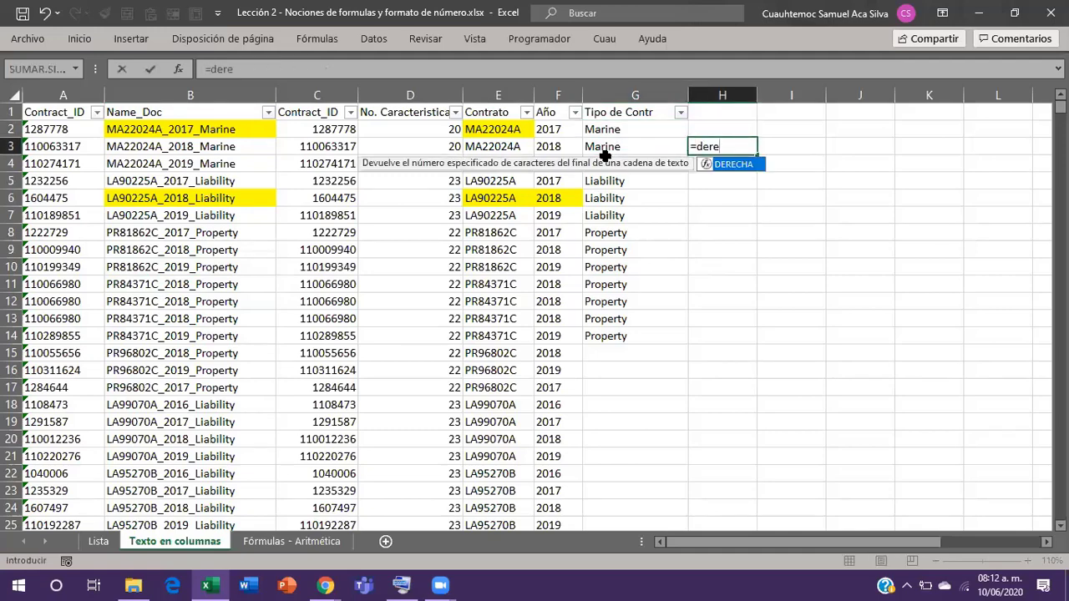
key(Tab)
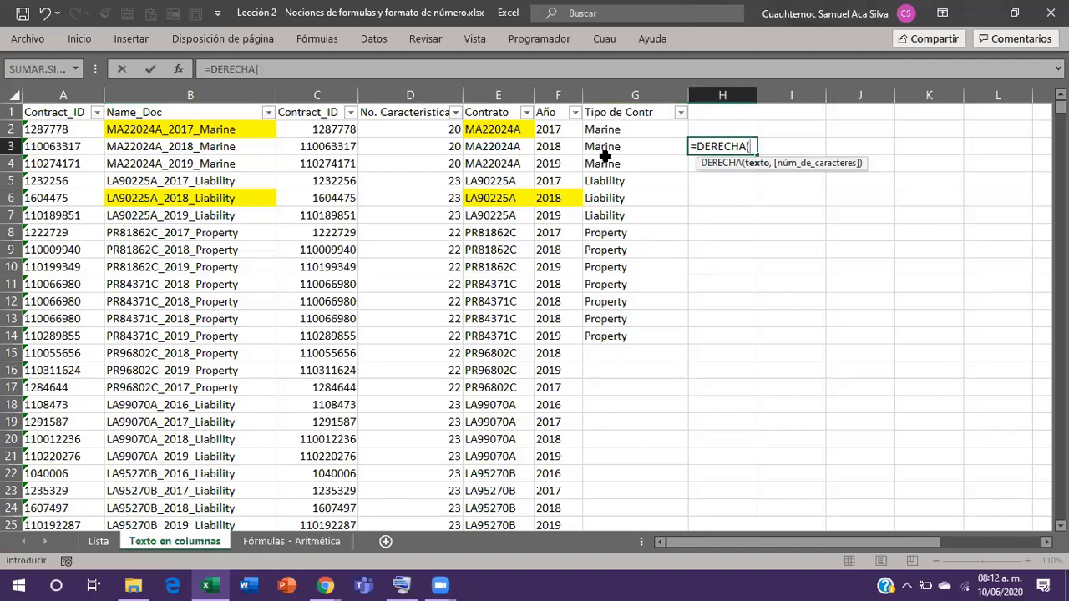
key(Left)
key(Left)
key(Left)
key(Left)
key(Left)
key(Left)
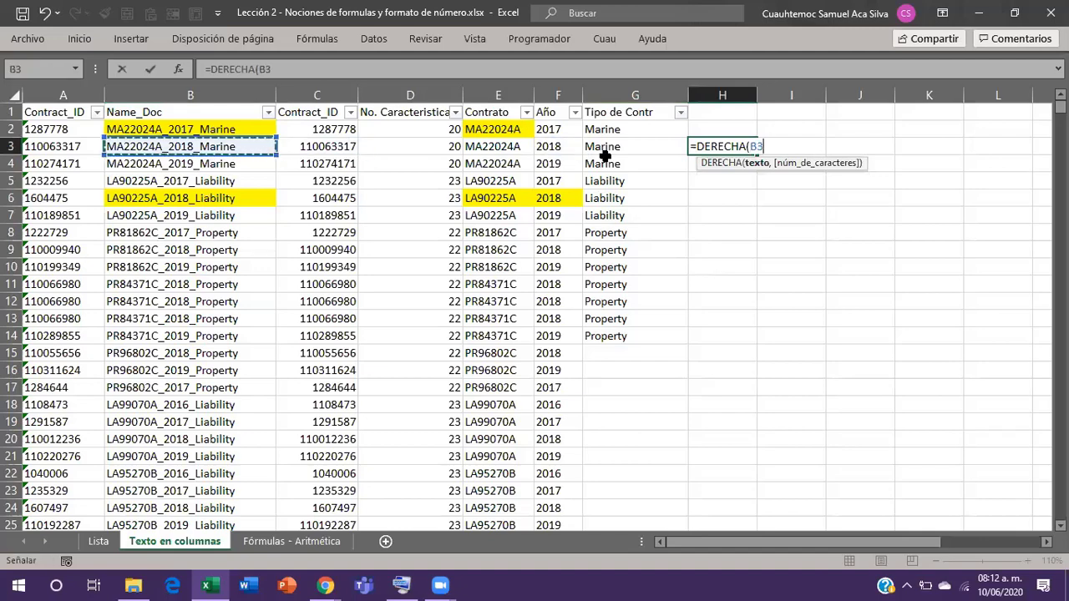
text(,6)
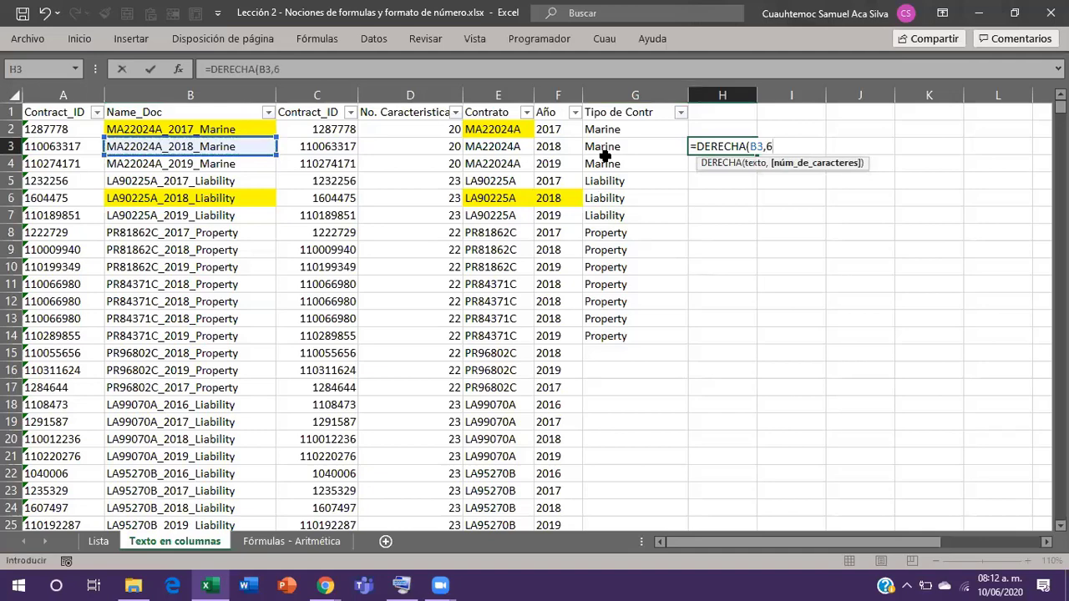
key(Return)
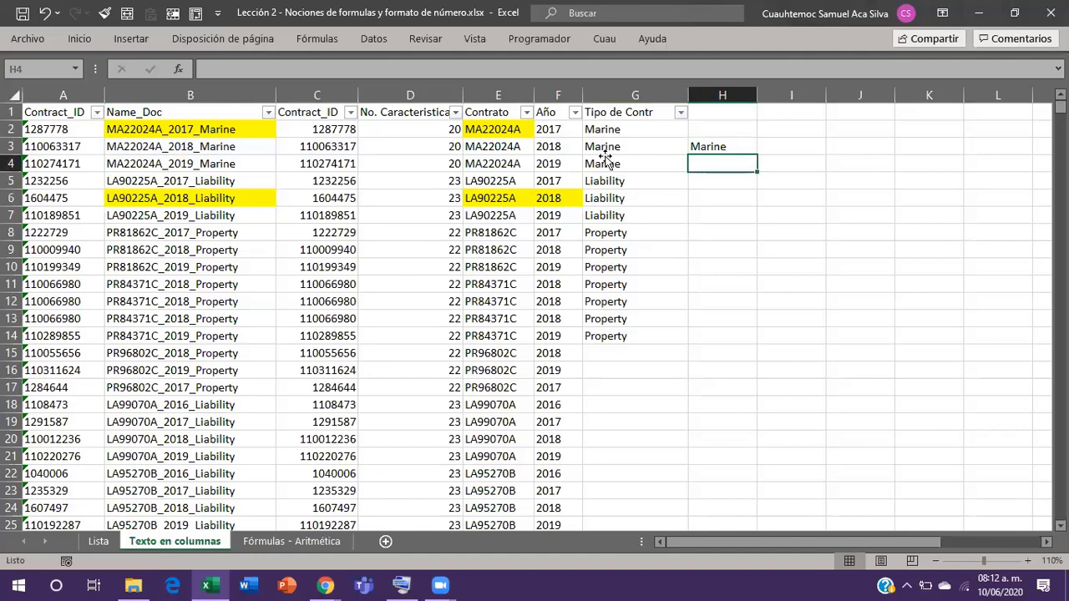
Fill the contract type formula from G14 down the remaining rows of the Tipo de Contr column.
click(604, 161)
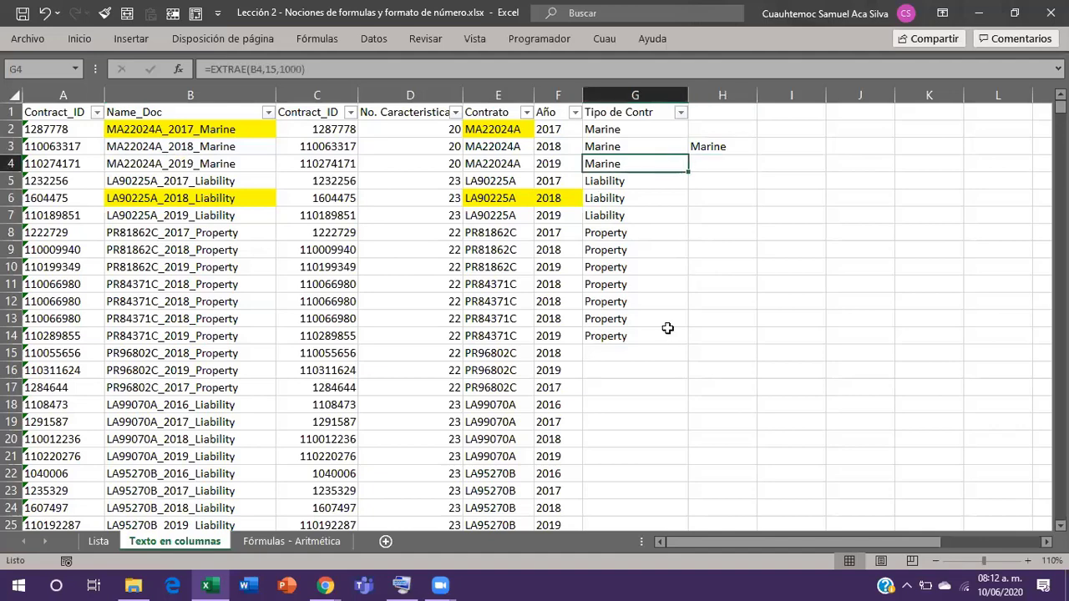
click(681, 337)
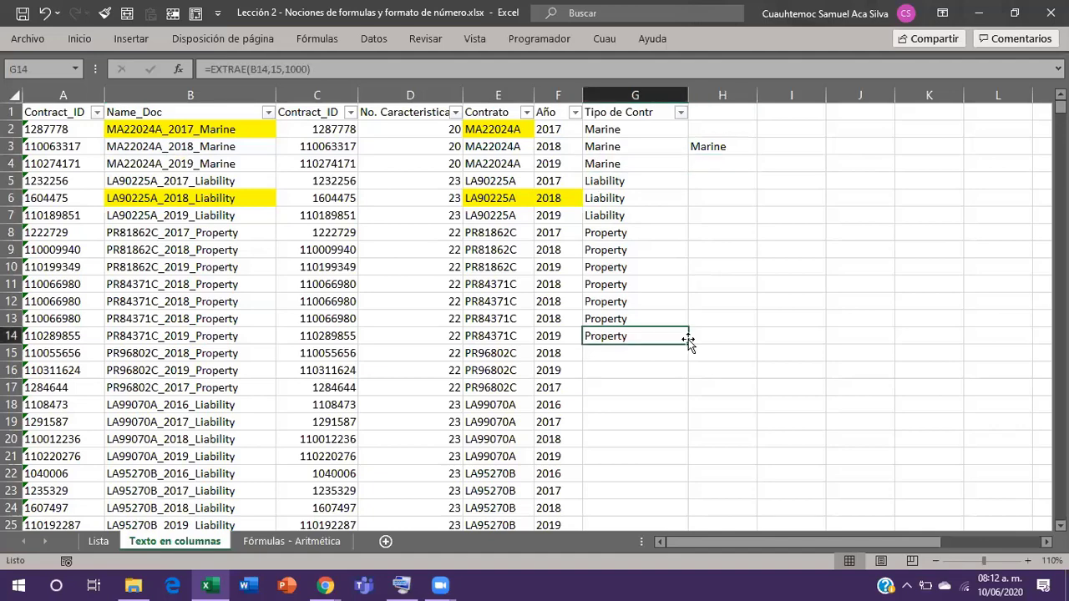
double_click(691, 344)
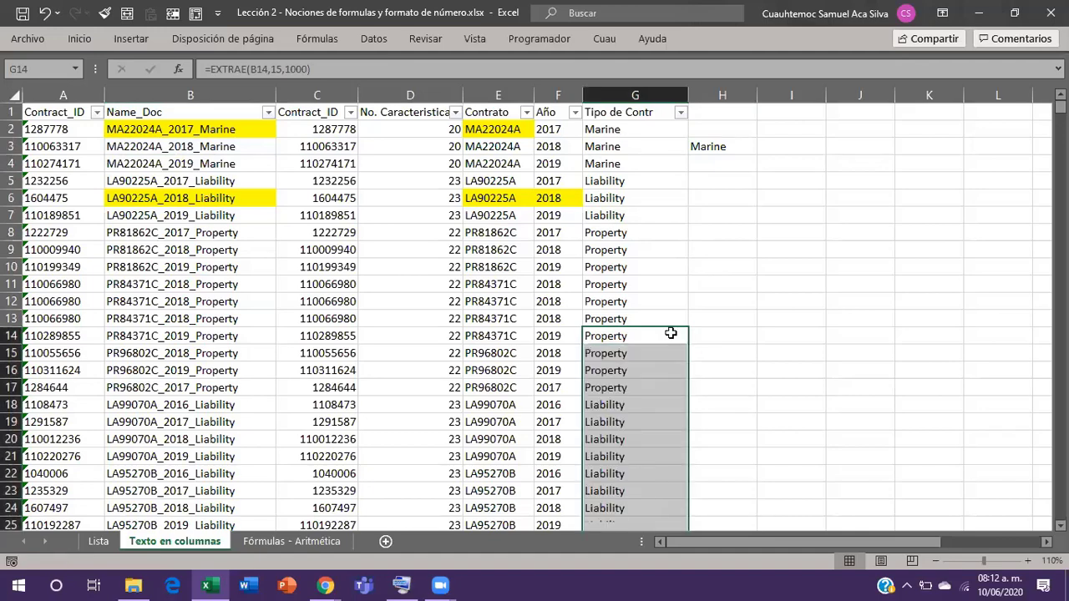
click(671, 334)
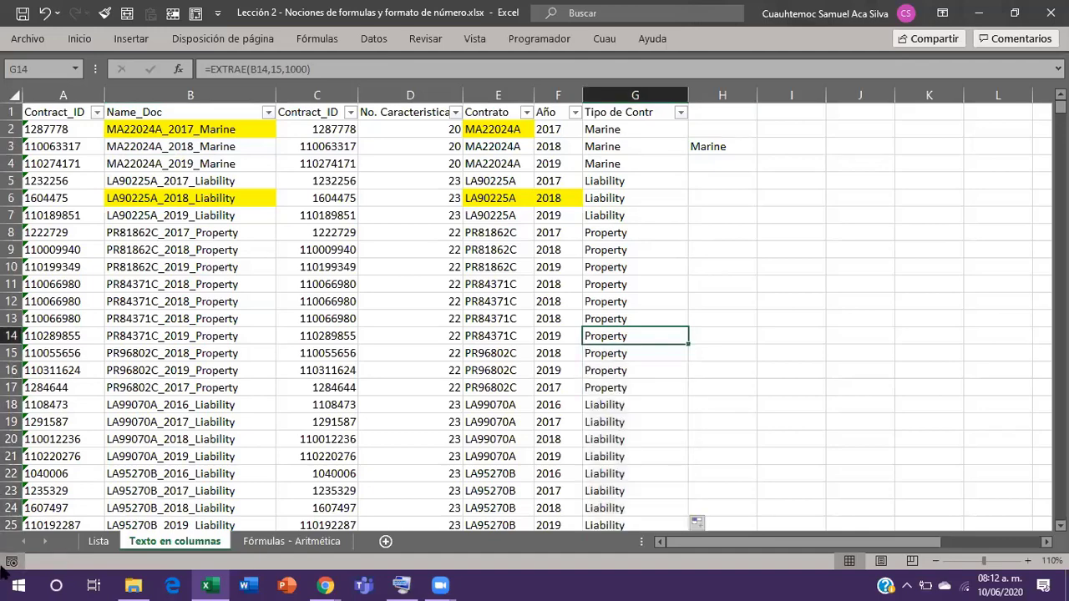
key(ctrl+Down)
key(ctrl+Up)
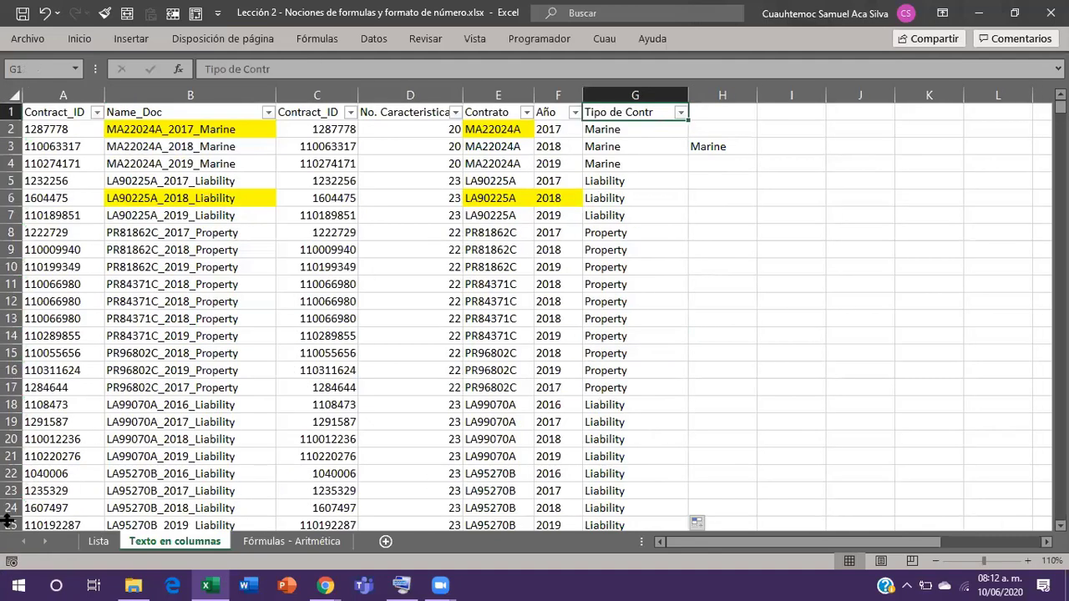
Review the header row, comparing the original Contract_ID and Name_Doc columns with the added columns C to G.
key(Left)
key(Left)
key(Left)
key(Left)
key(Left)
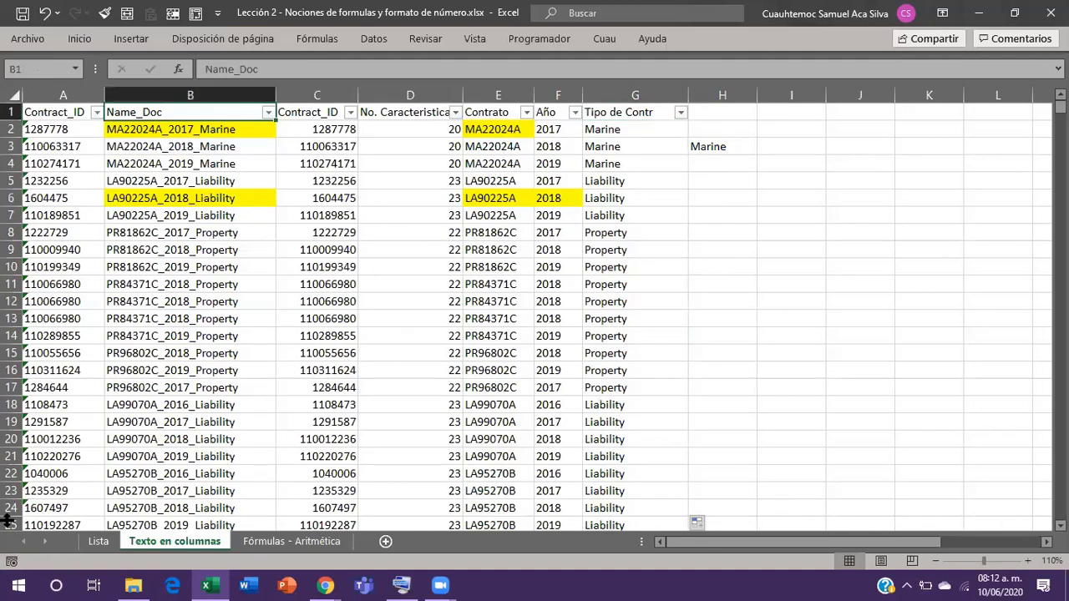
key(Right)
key(Left)
key(shift+Left)
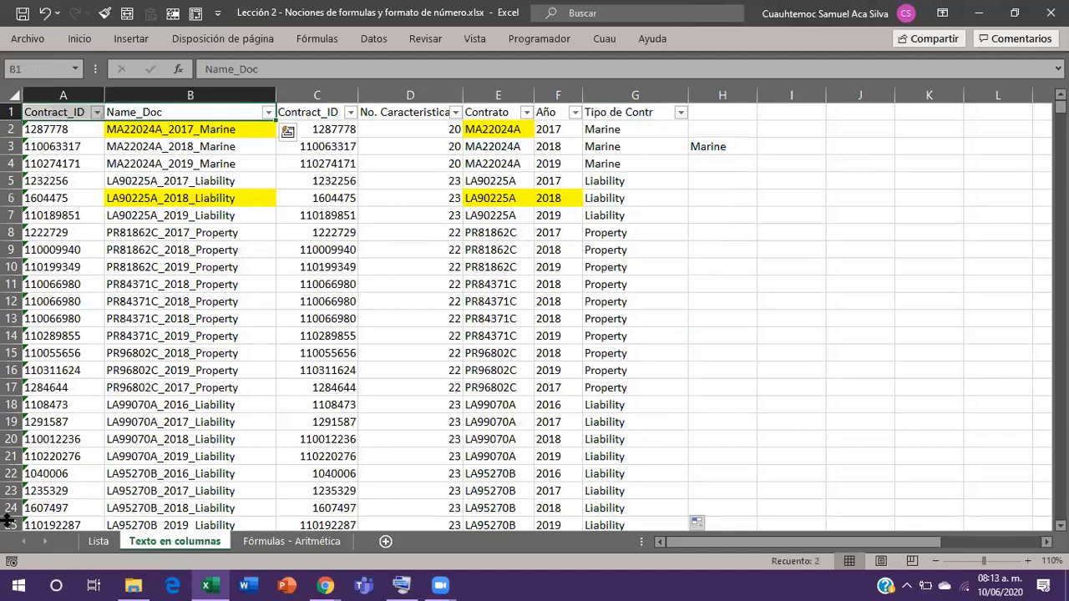
key(Right)
key(Right)
key(Left)
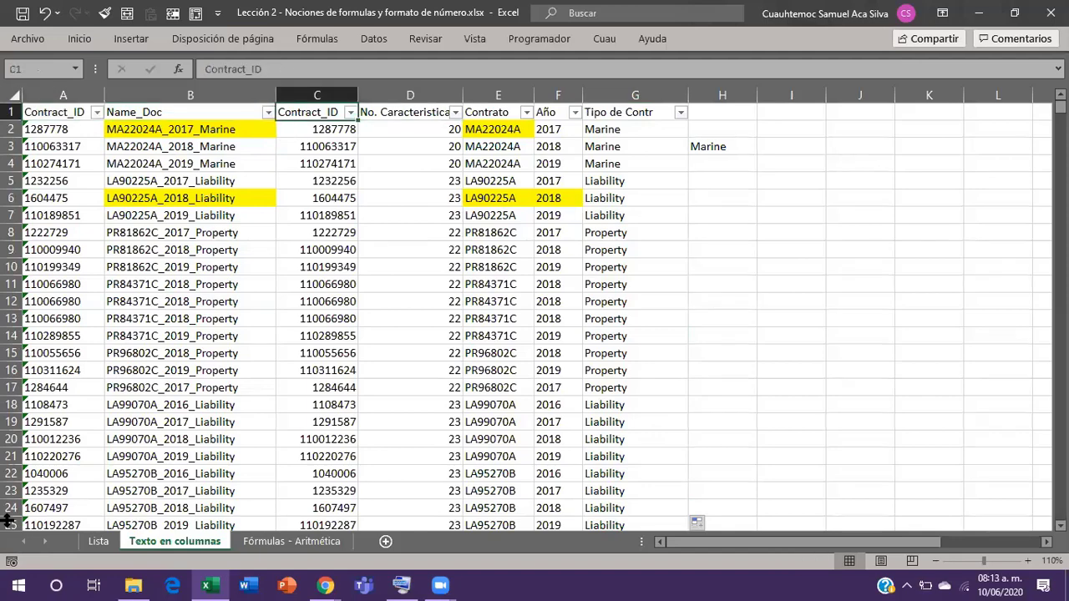
key(ctrl+shift+Right)
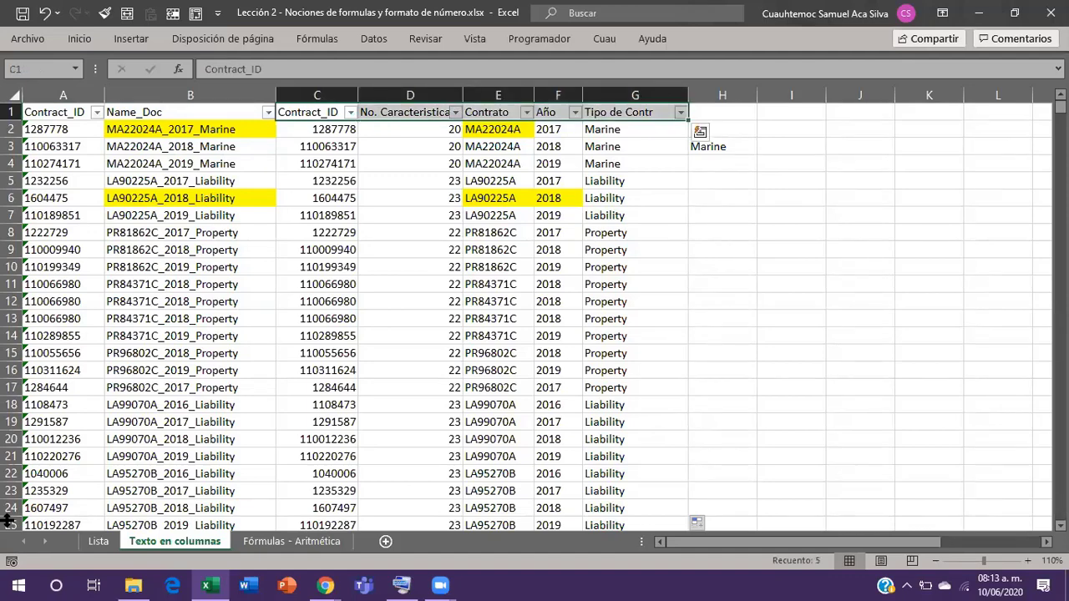
key(ctrl+shift+Left)
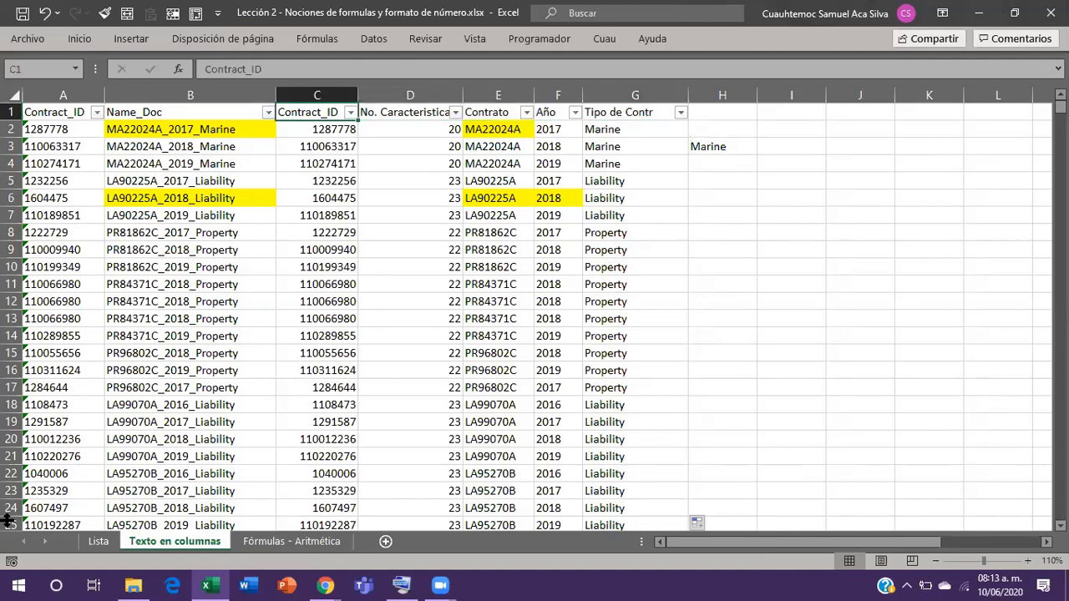
Filter the No. Caracteristicas column to show only the rows with the value 25.
key(Right)
key(Right)
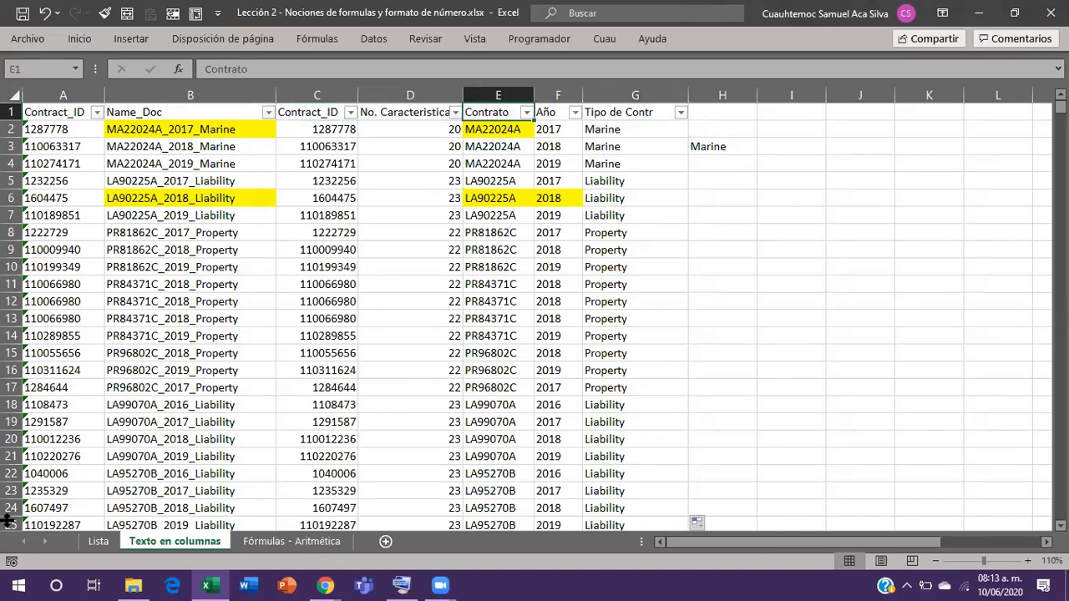
key(Right)
key(Left)
key(Left)
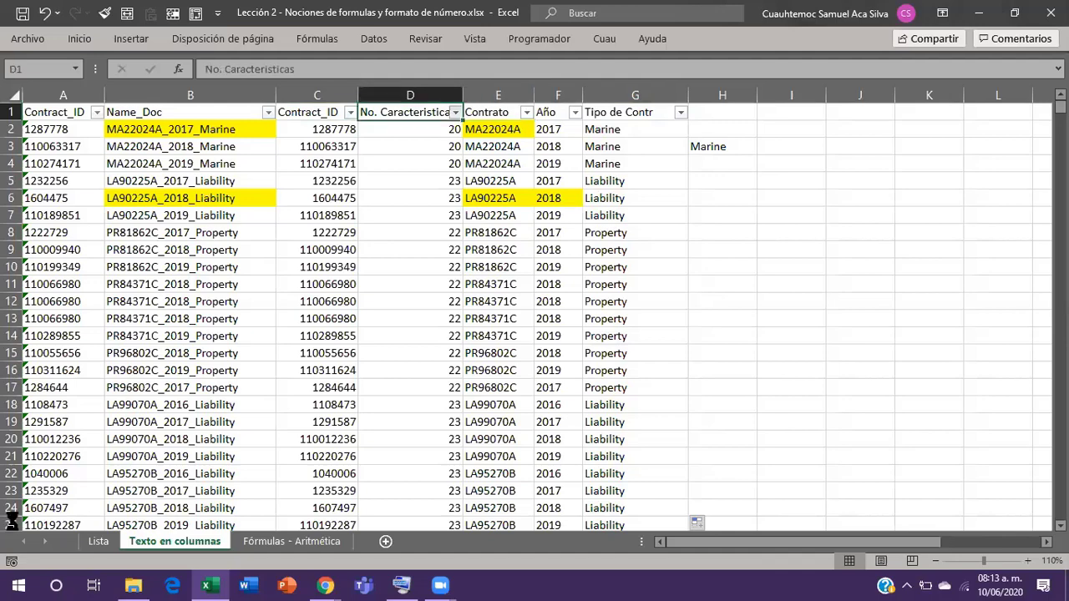
key(alt+Down)
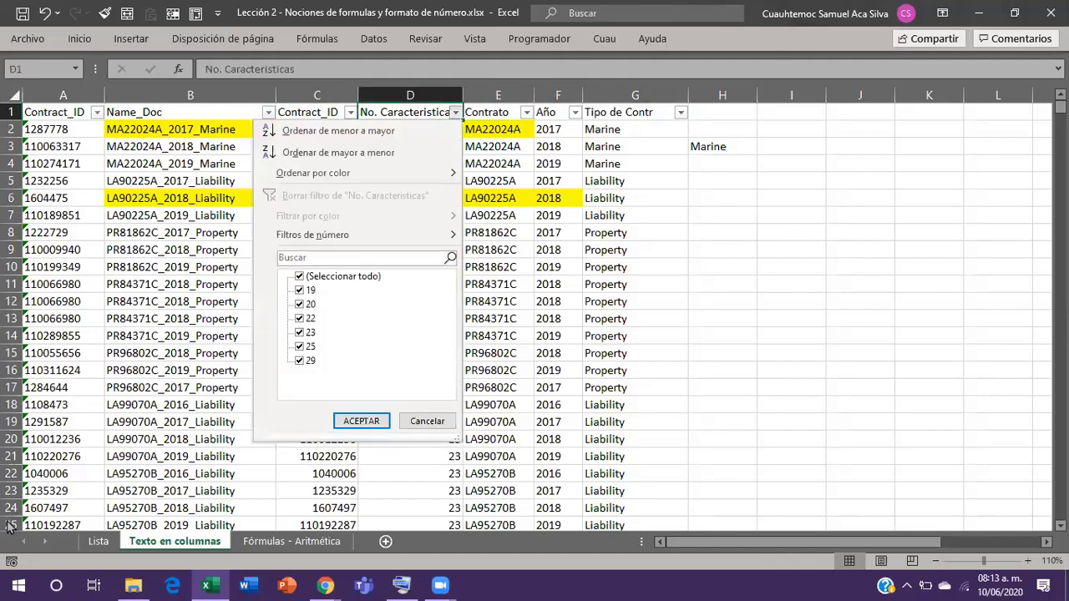
key(Up)
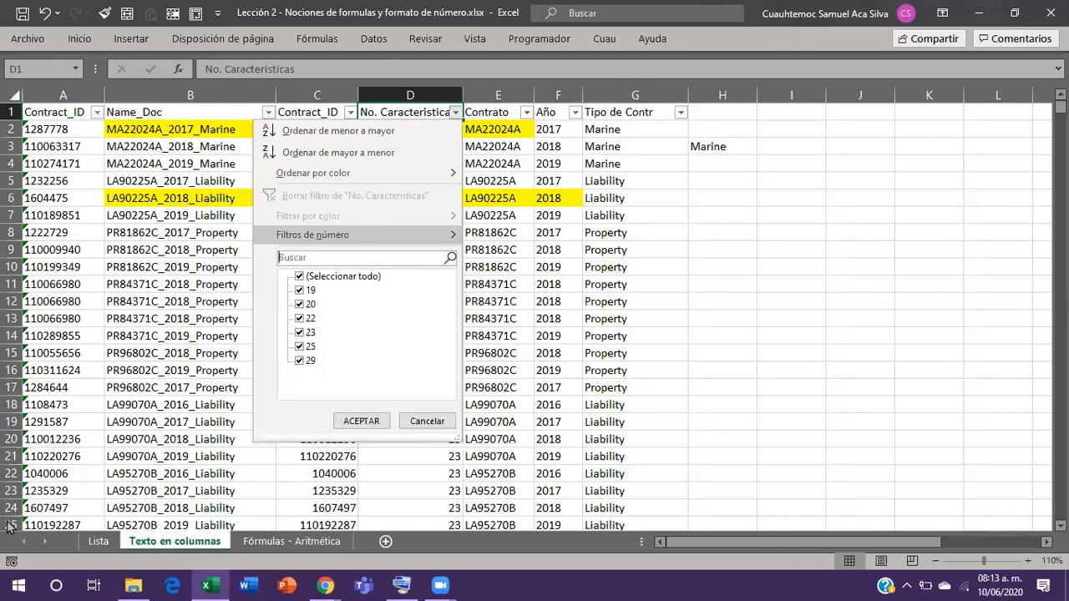
key(Down)
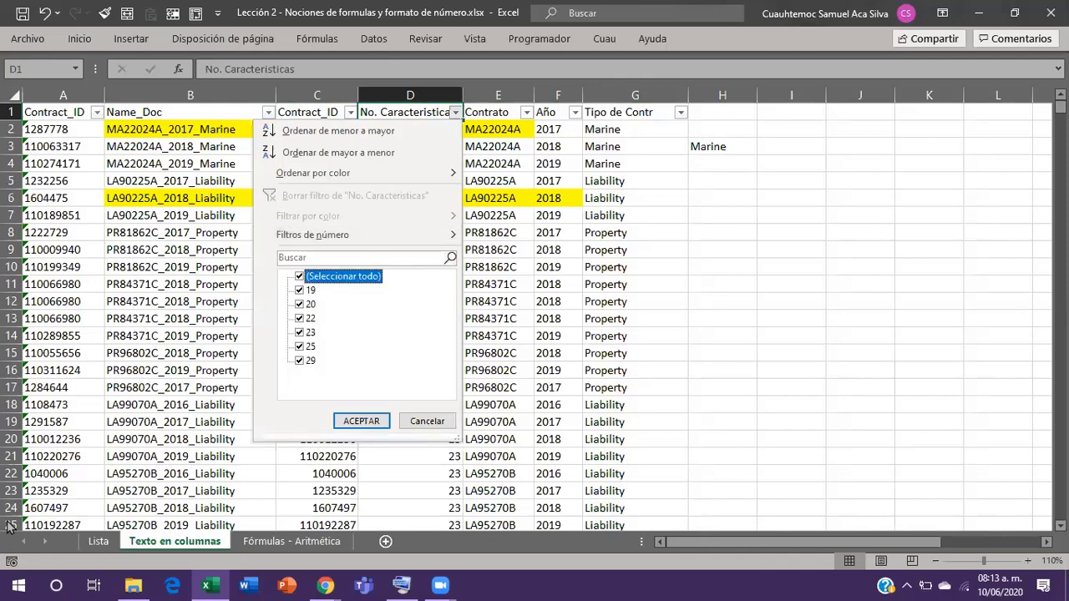
key(Down)
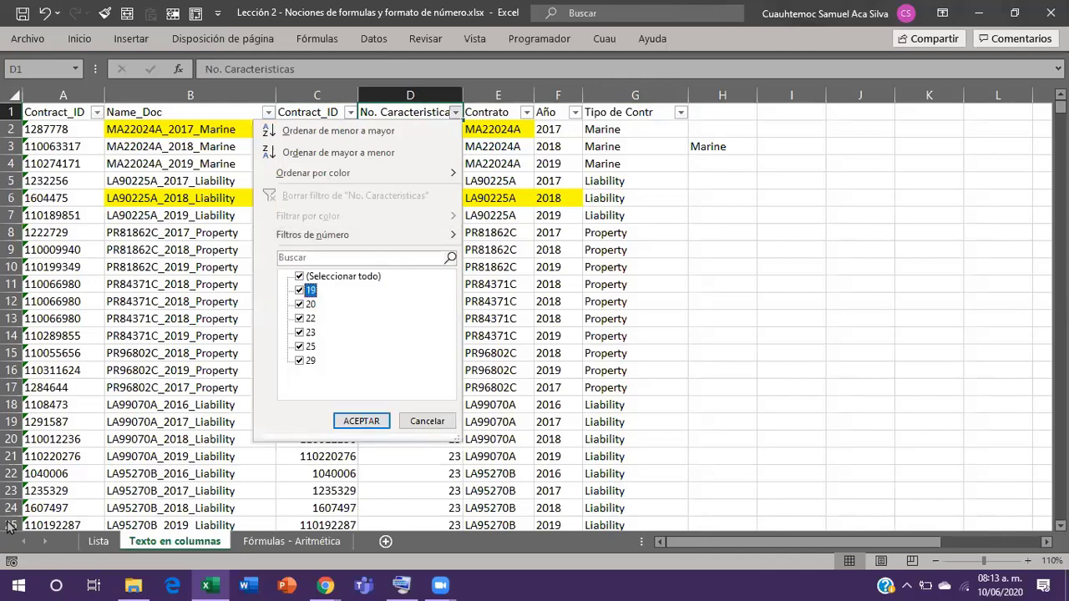
key(Up)
key(space)
key(Down)
key(Down)
key(Down)
key(Down)
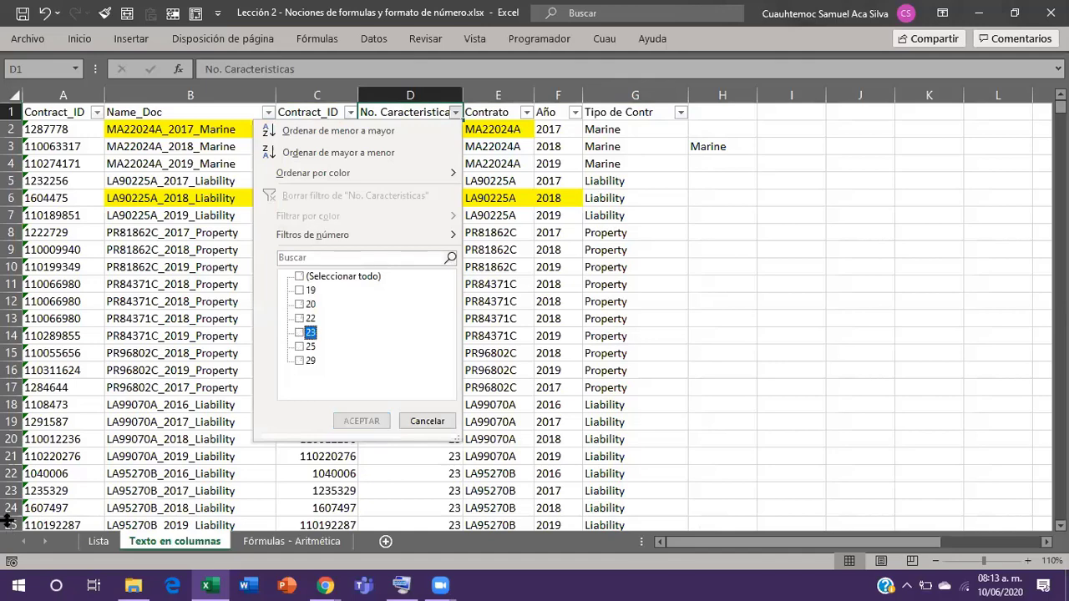
key(Down)
key(space)
key(Return)
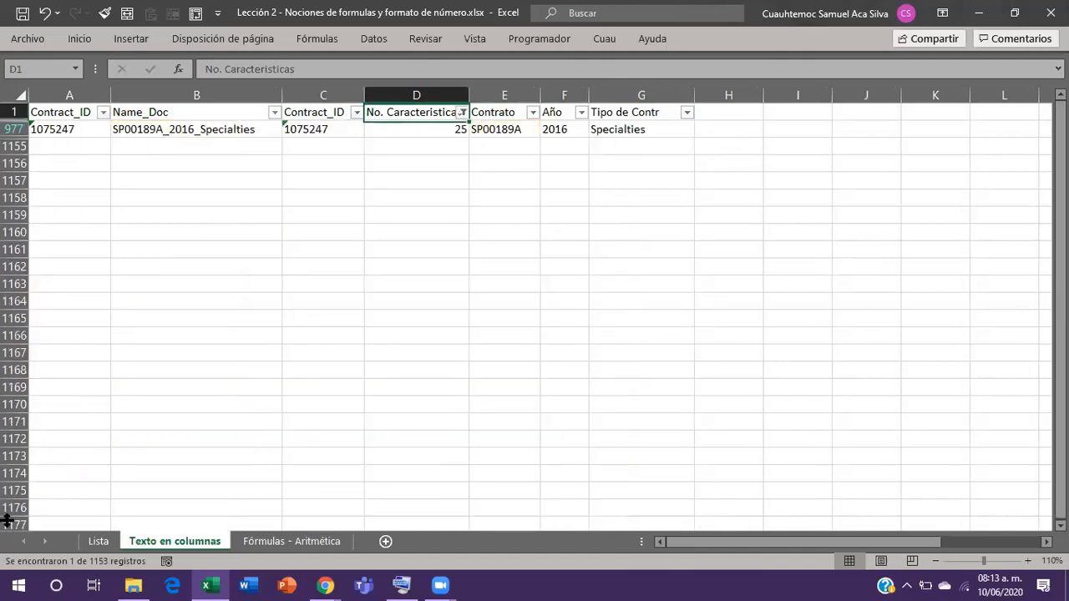
key(Down)
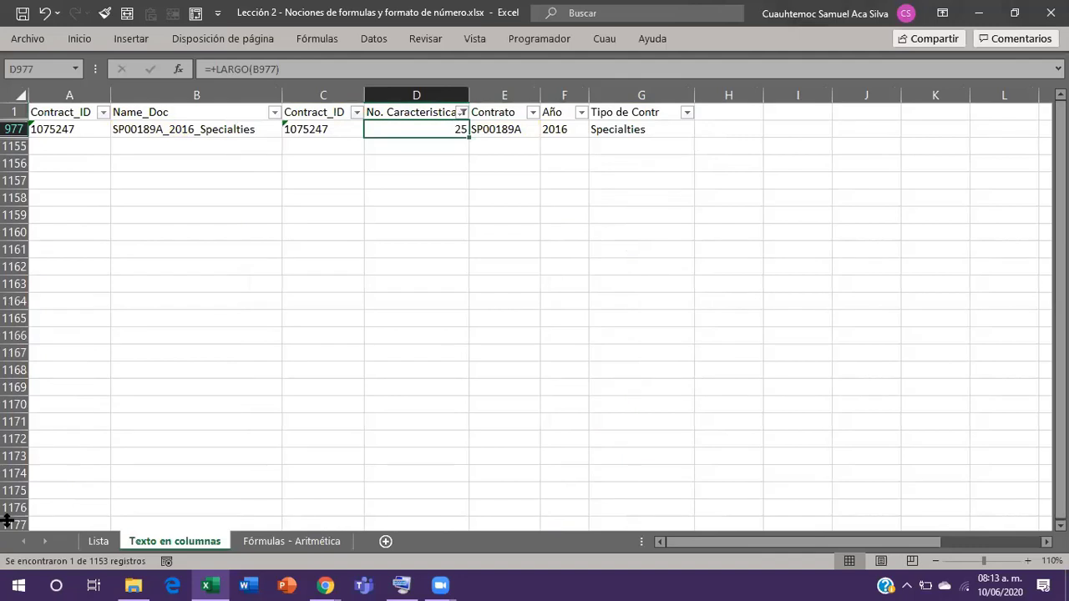
key(Left)
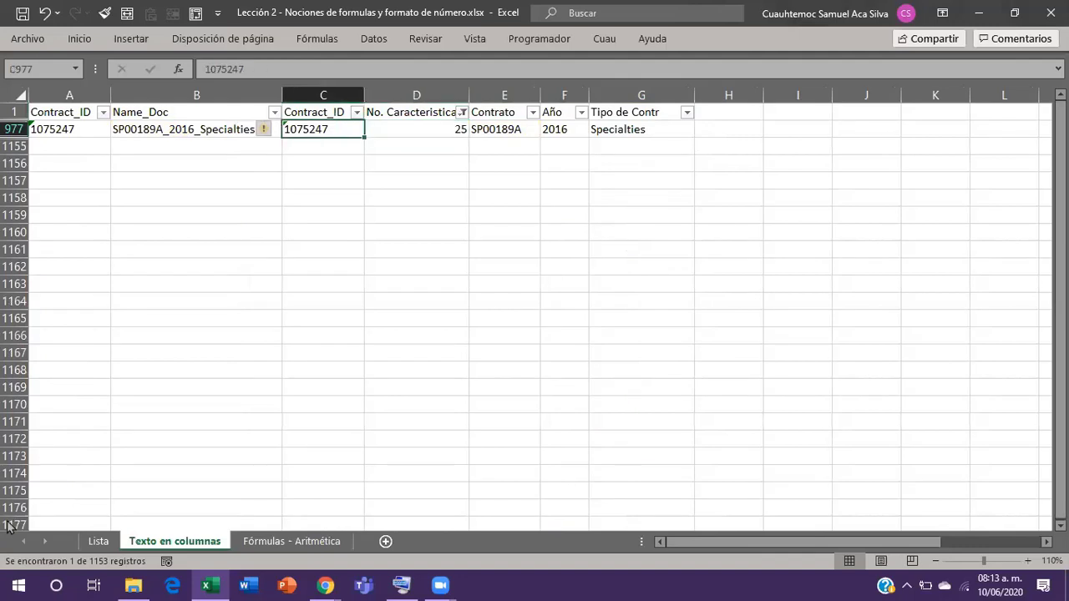
Change the No. Caracteristicas filter to show only the rows with the value 23.
key(Up)
key(Right)
key(alt+Down)
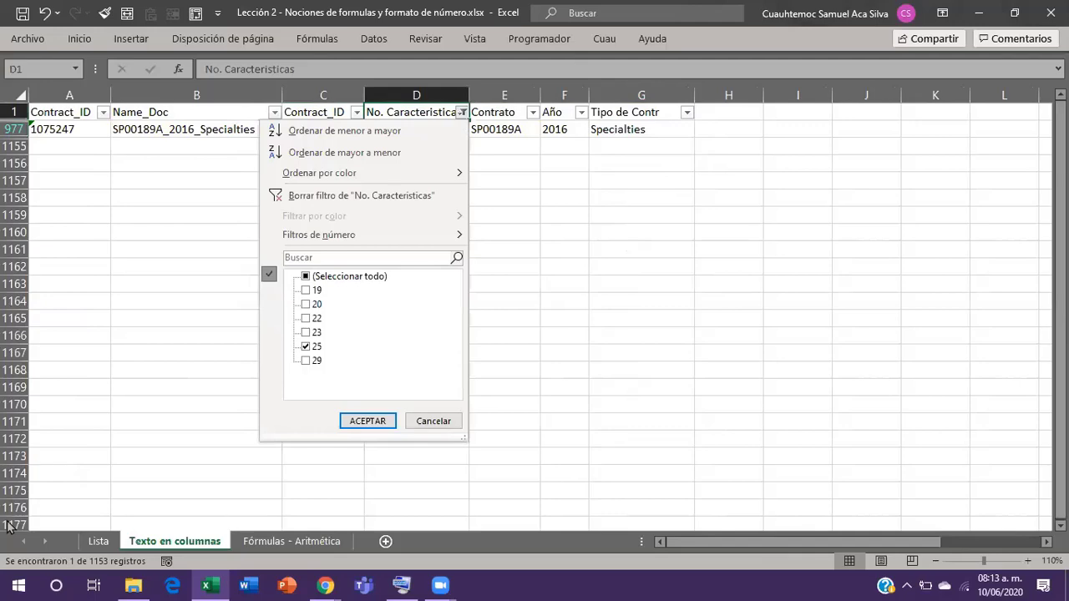
key(Up)
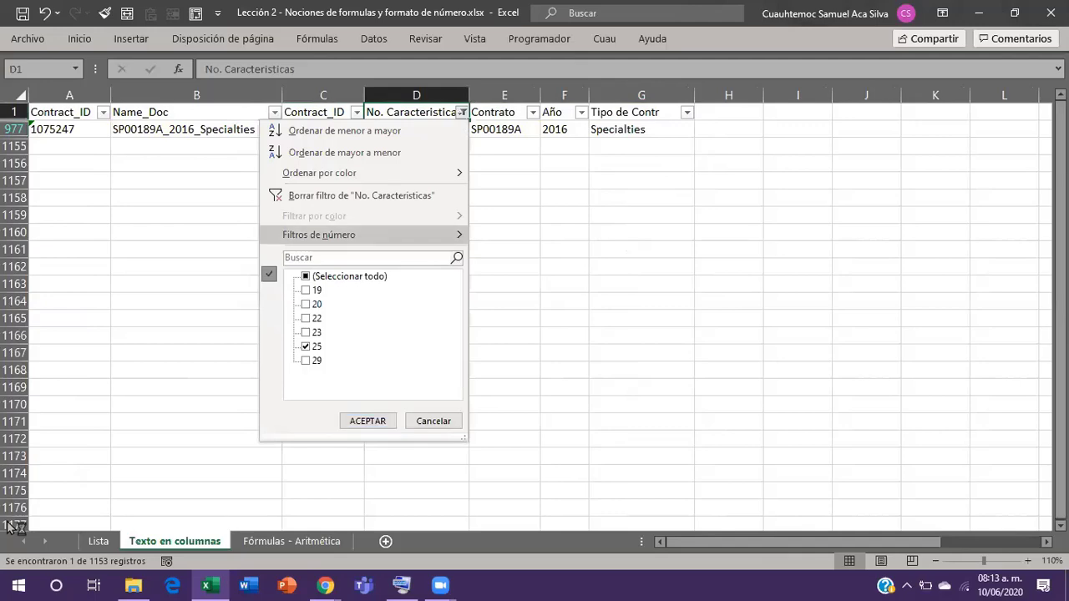
key(Down)
key(Down)
key(Down)
key(Down)
key(Down)
key(Down)
key(space)
key(Down)
key(space)
key(Return)
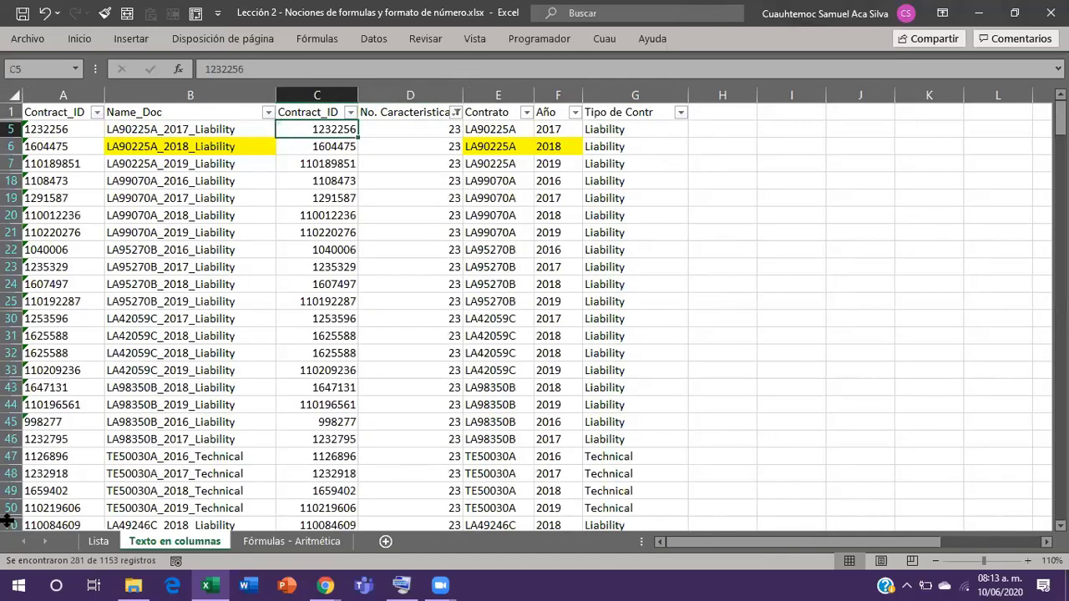
Examine the Name_Doc entries in the filtered rows.
key(Left)
key(Down)
key(Down)
key(Down)
key(Down)
key(Down)
key(Down)
key(Down)
key(Down)
key(Down)
key(Down)
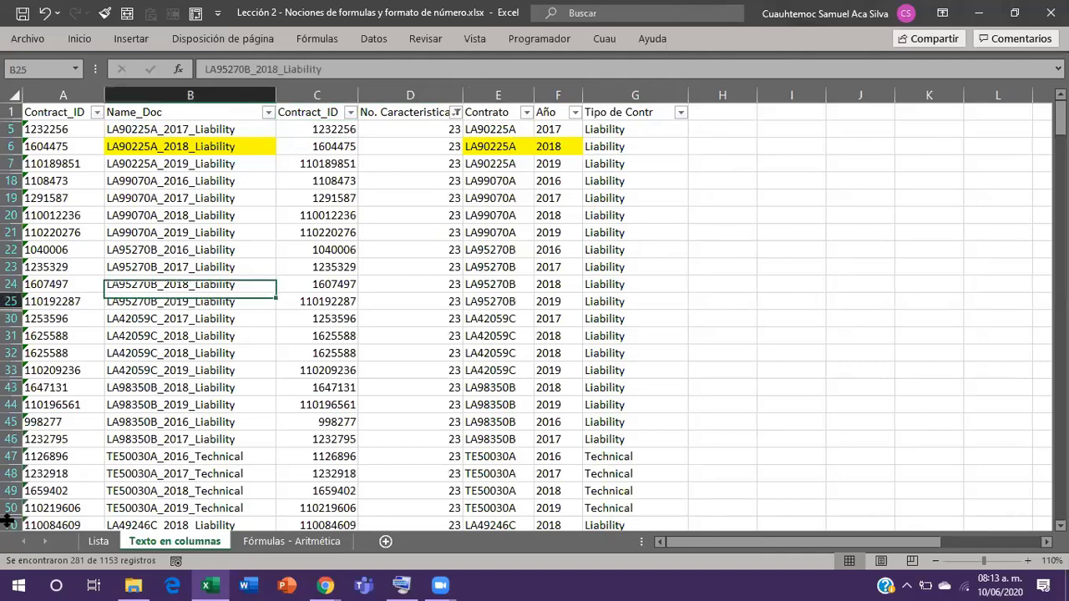
Clear the filter on the No. Caracteristicas column and return to its header cell.
key(Right)
key(Right)
key(ctrl+Up)
key(alt+Down)
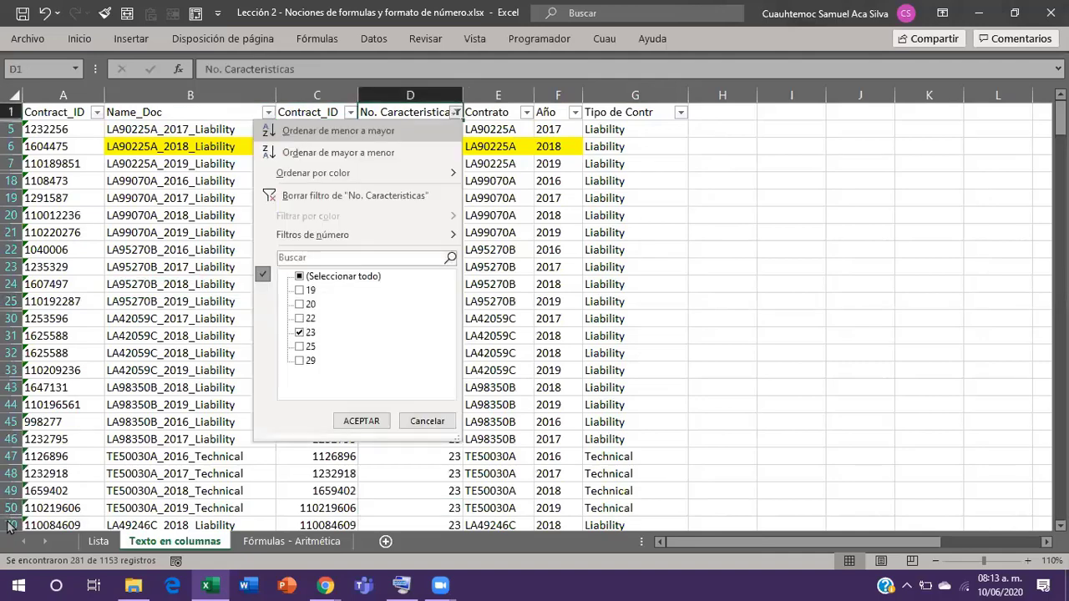
key(b)
key(Down)
key(Down)
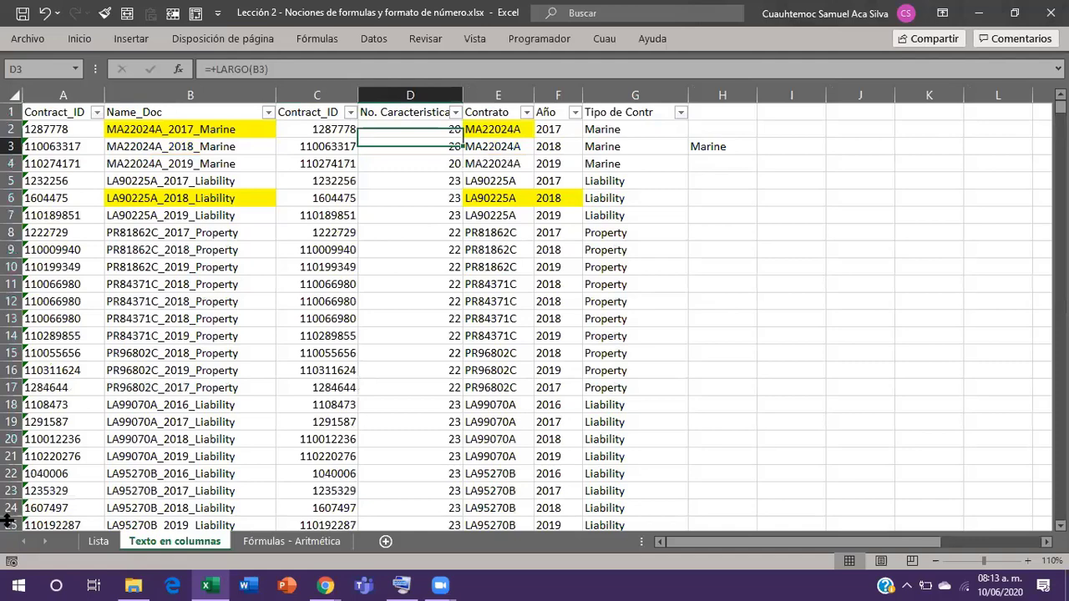
key(ctrl+Up)
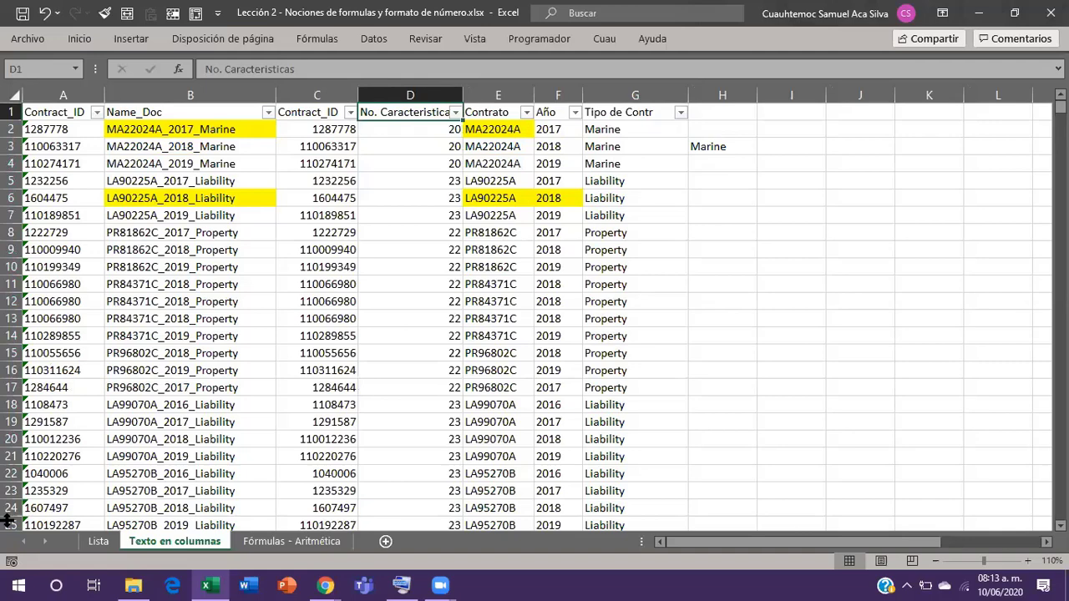
Hide columns C through H so that only the original Contract_ID and Name_Doc columns are shown.
key(Left)
key(shift+Right)
key(shift+Right)
key(shift+Right)
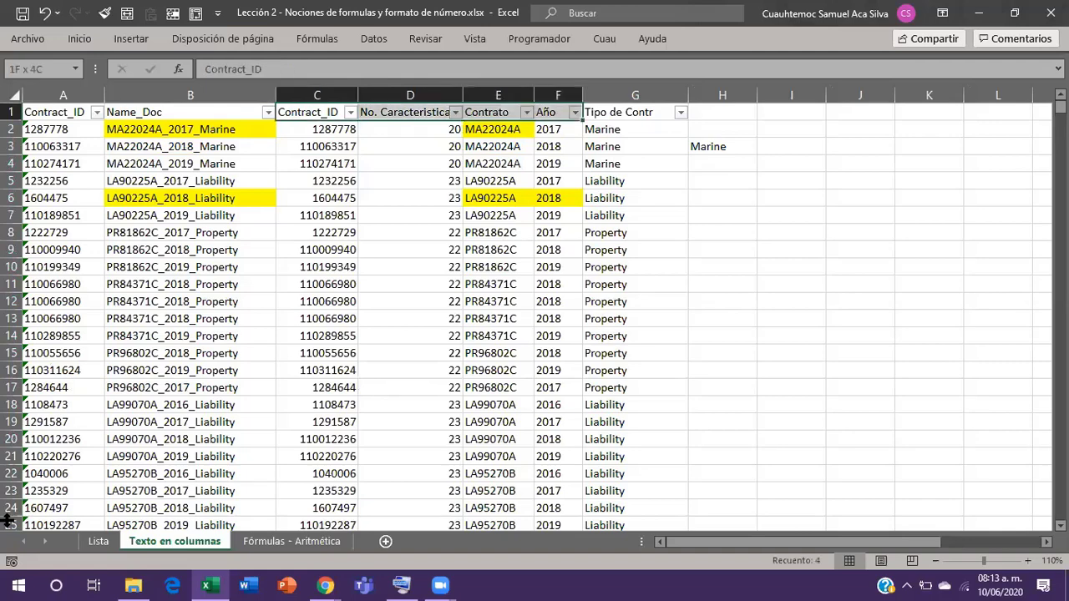
key(shift+Right)
key(shift+Right)
key(ctrl+space)
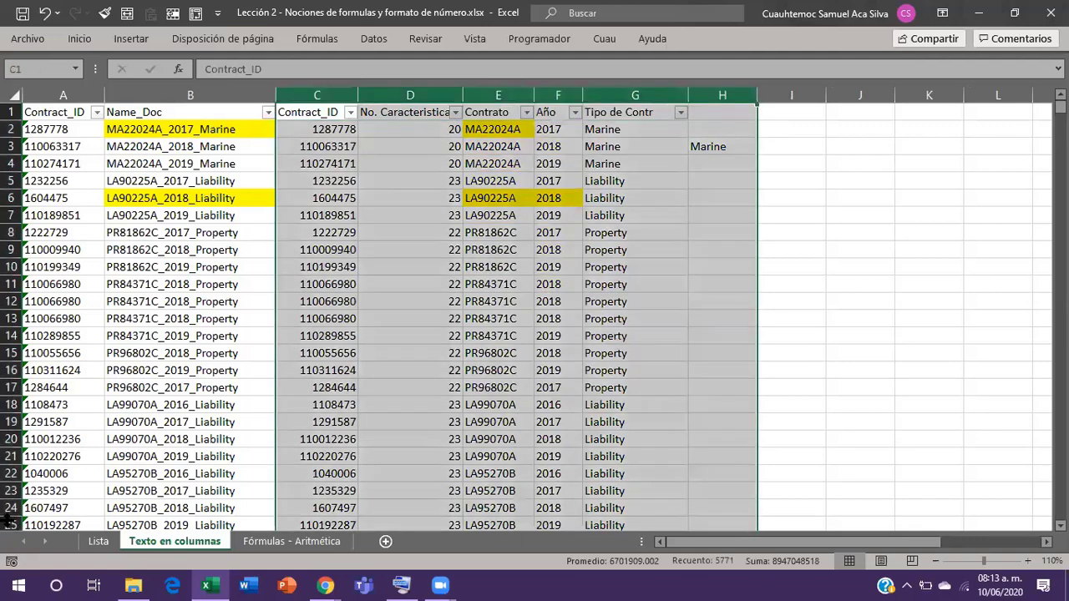
key(ctrl+0)
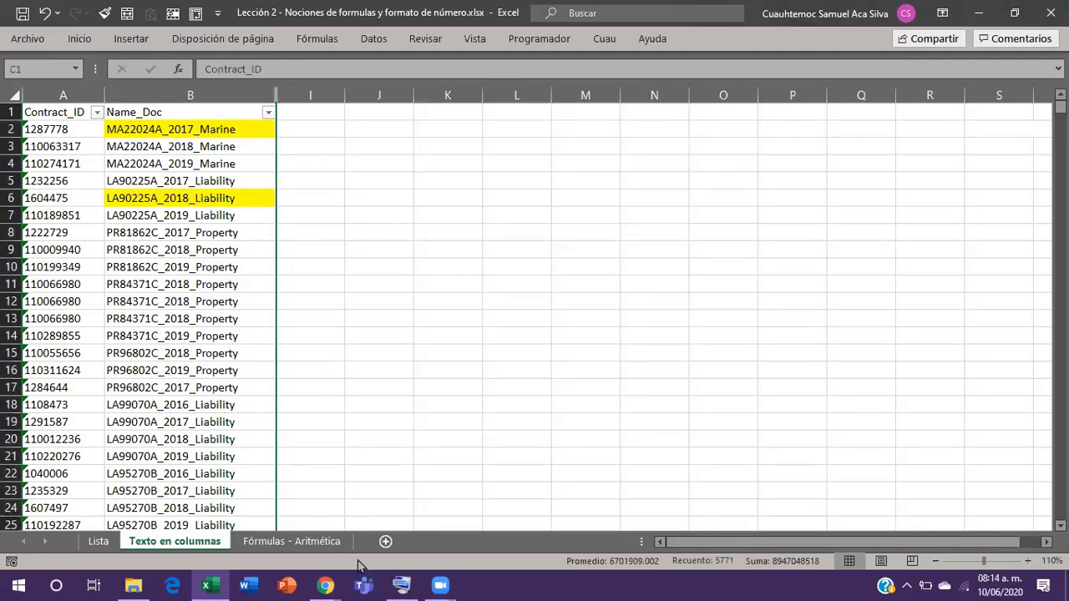
Bring up the on-screen keyboard beside the worksheet and expand the collapsed ribbon.
click(405, 585)
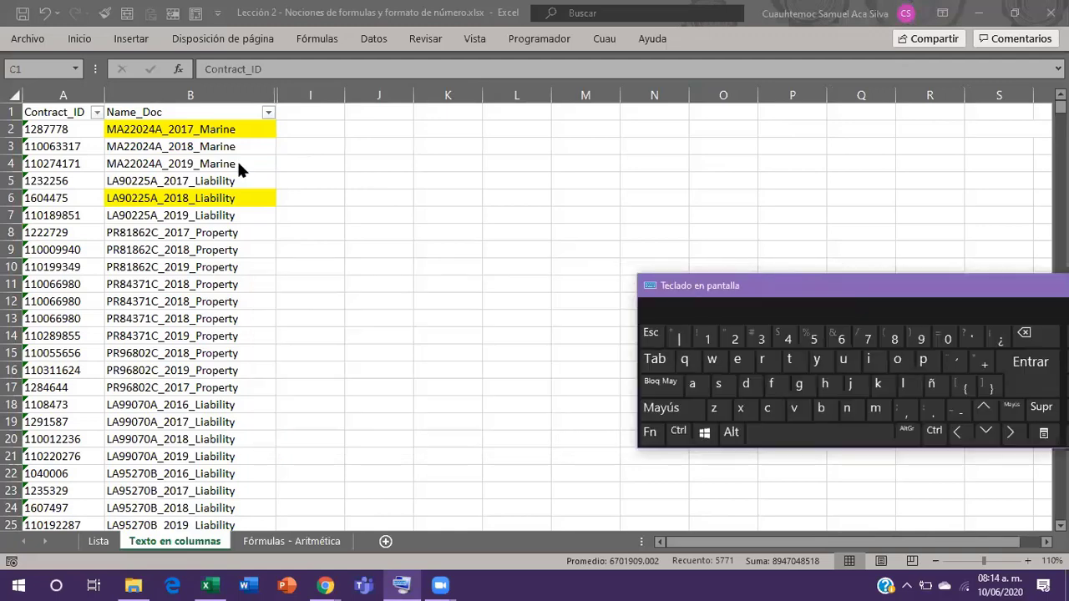
click(343, 237)
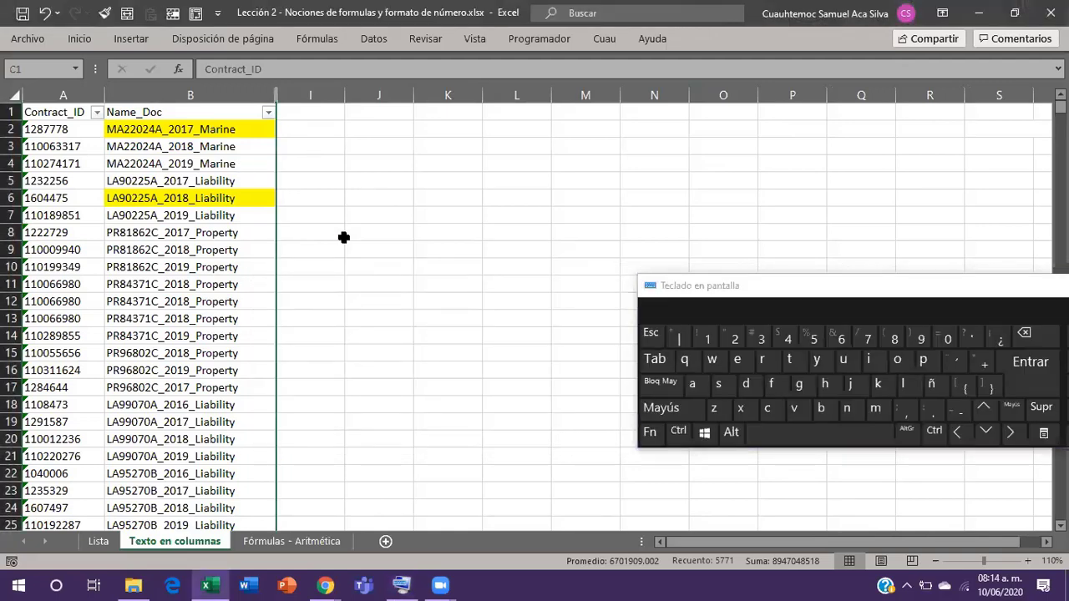
key(ctrl)
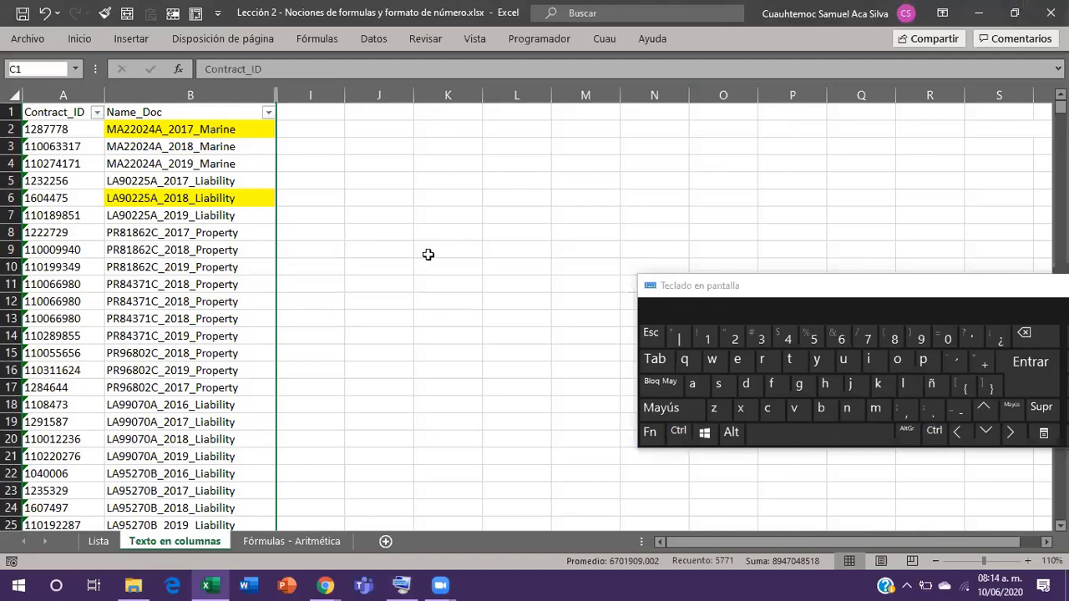
key(ctrl+F1)
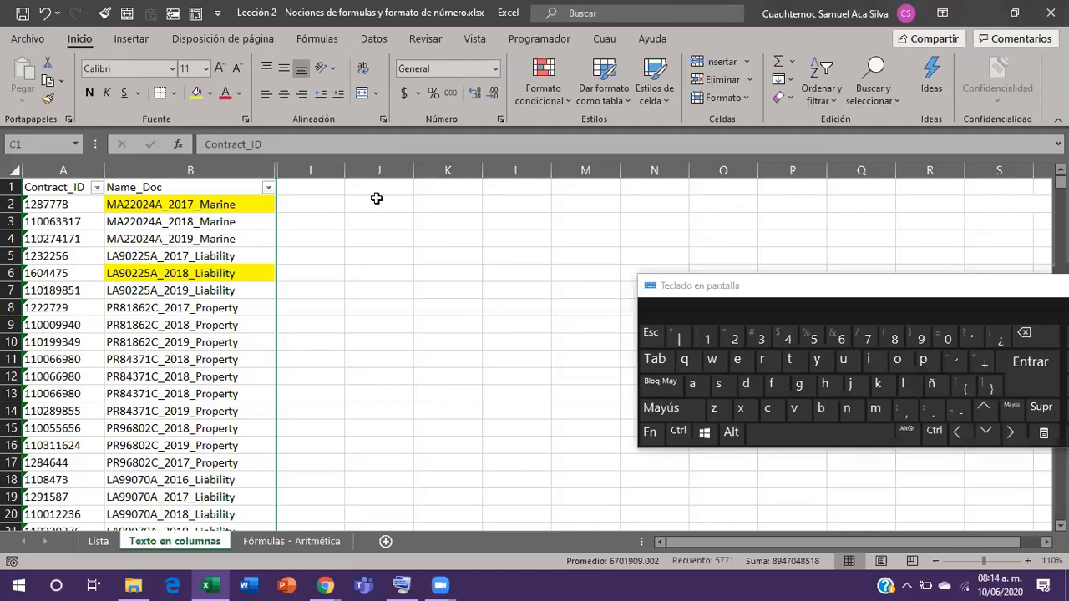
click(365, 301)
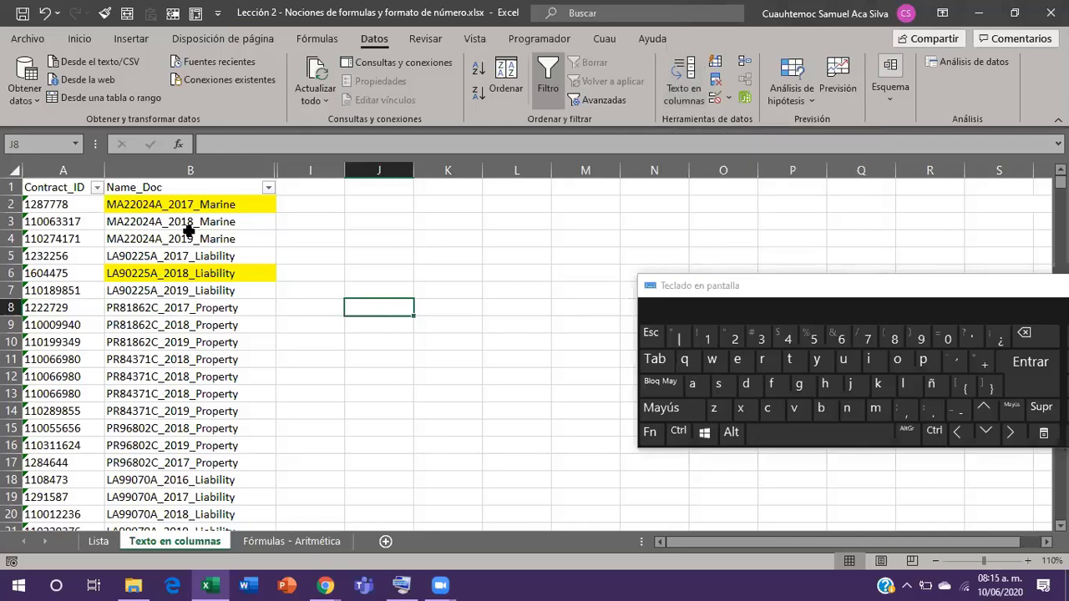
Select the Name_Doc entries from B2 down to the last filled row and check where the data ends.
click(235, 204)
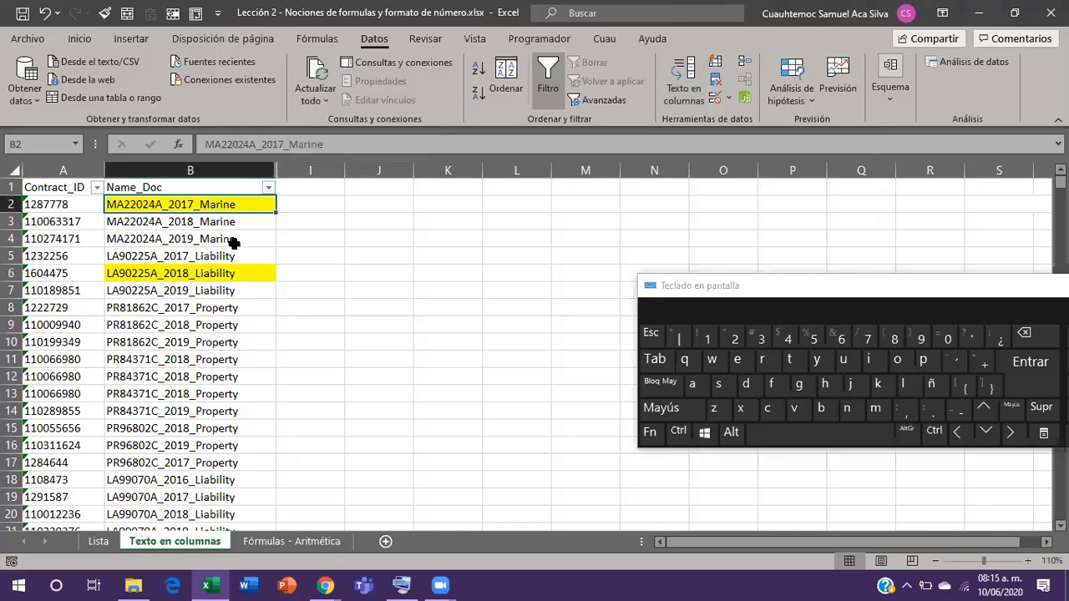
key(ctrl+shift+Down)
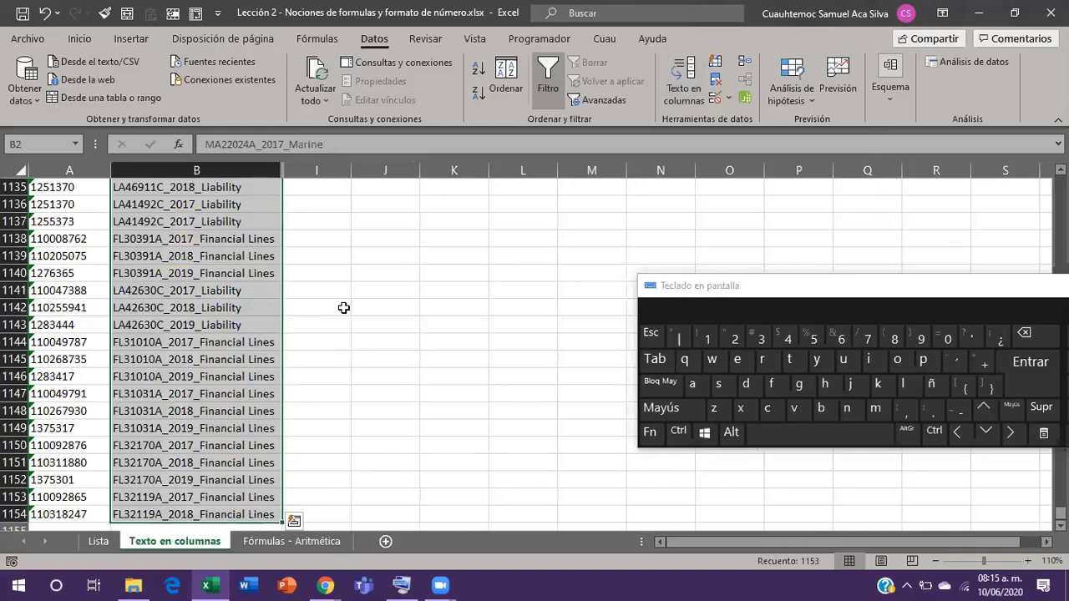
scroll(343, 307, down, 5)
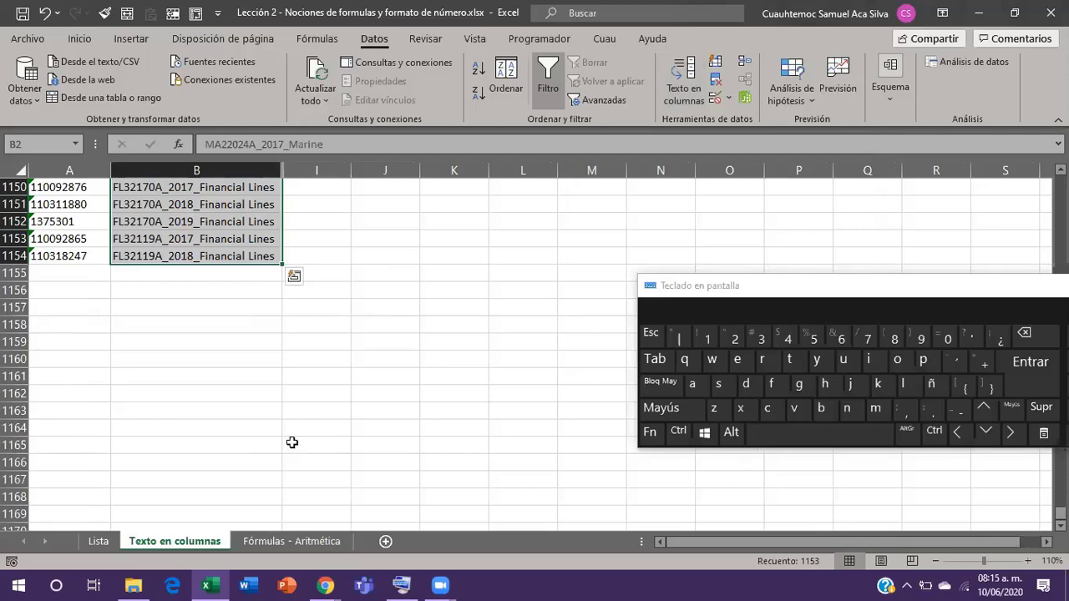
Select the whole of empty column J, and the whole of column L starting from cell L1158.
click(385, 170)
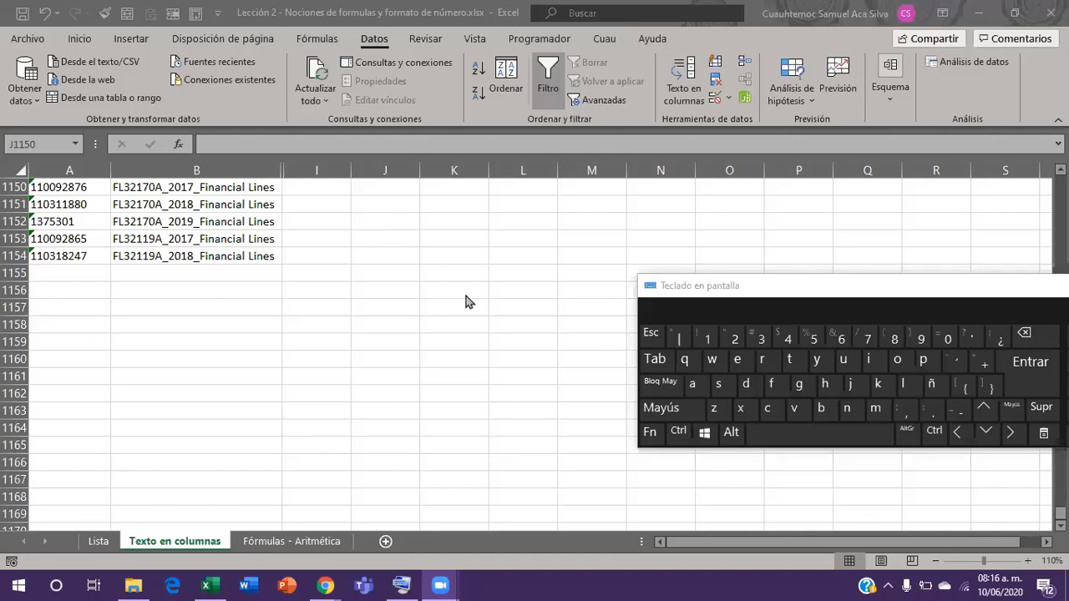
key(ctrl+space)
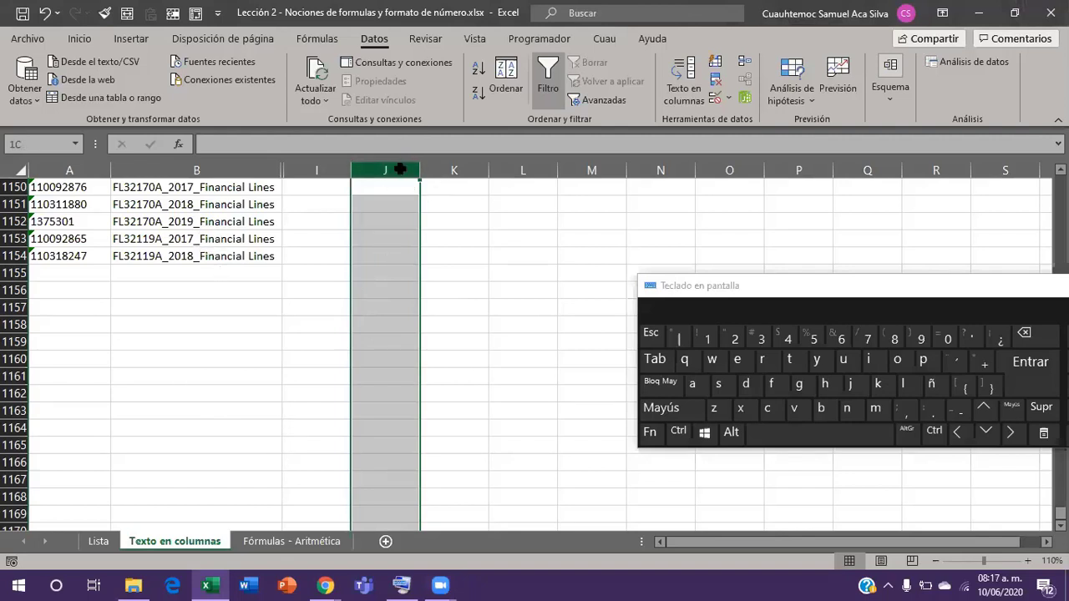
click(496, 327)
click(678, 433)
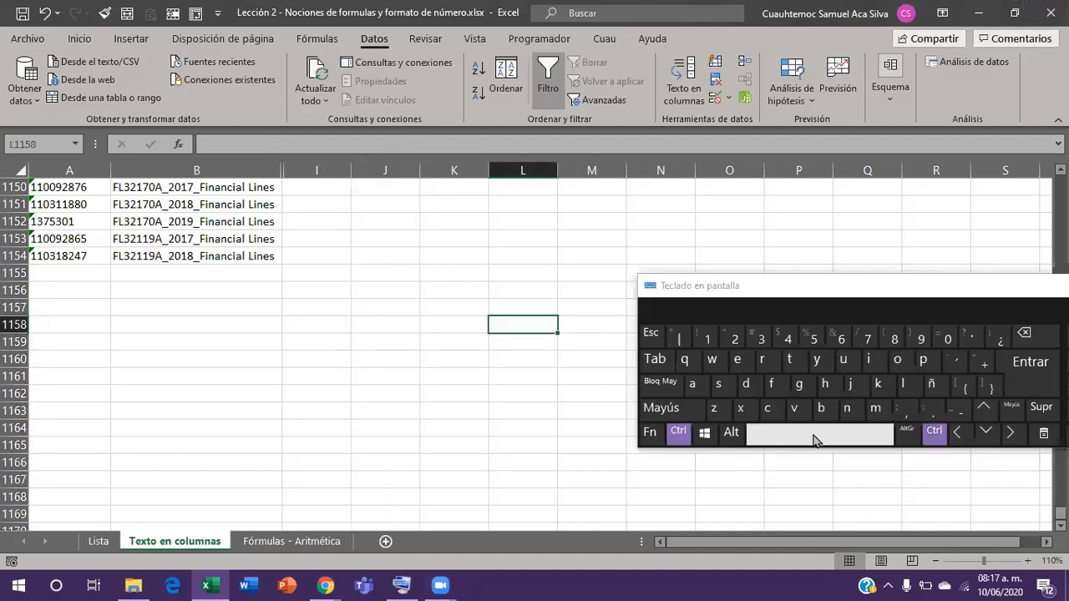
click(811, 432)
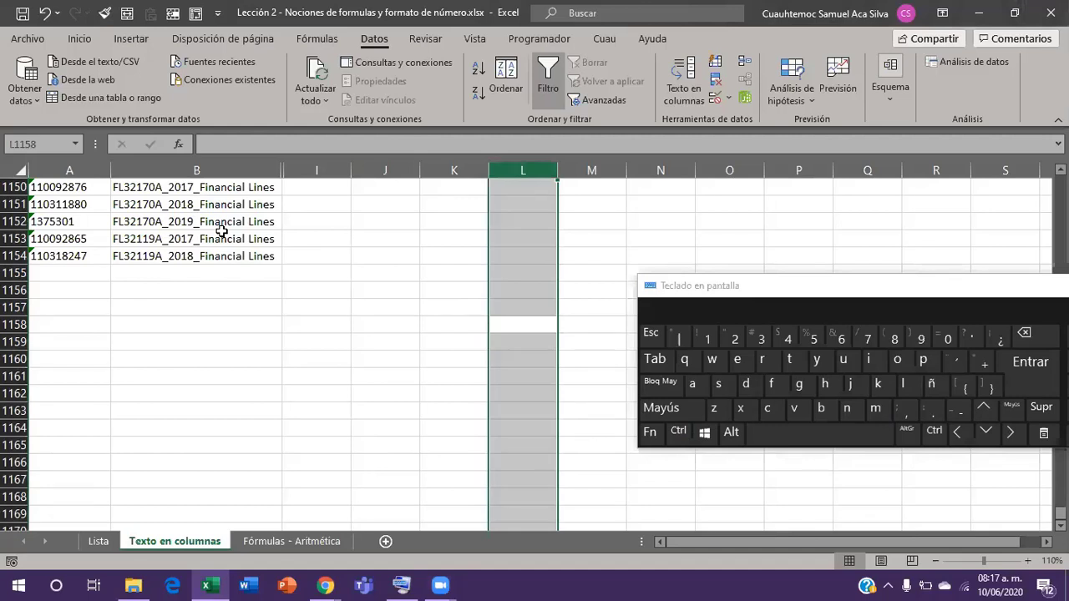
Select the entire Name_Doc column B and start the Texto en columnas wizard, keeping its window clear of the on-screen keyboard.
key(ctrl+z)
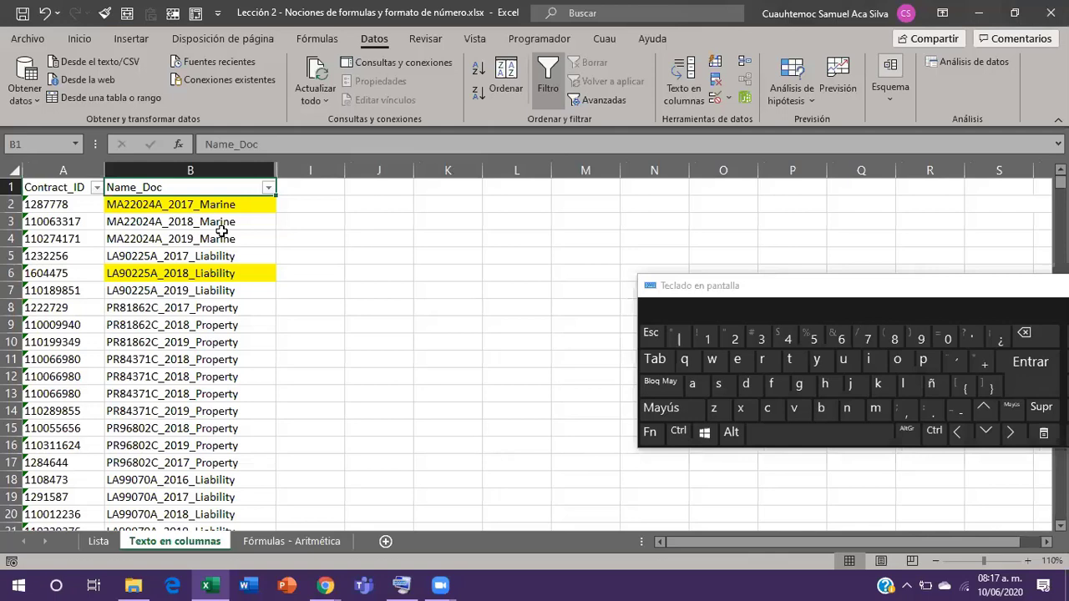
click(205, 167)
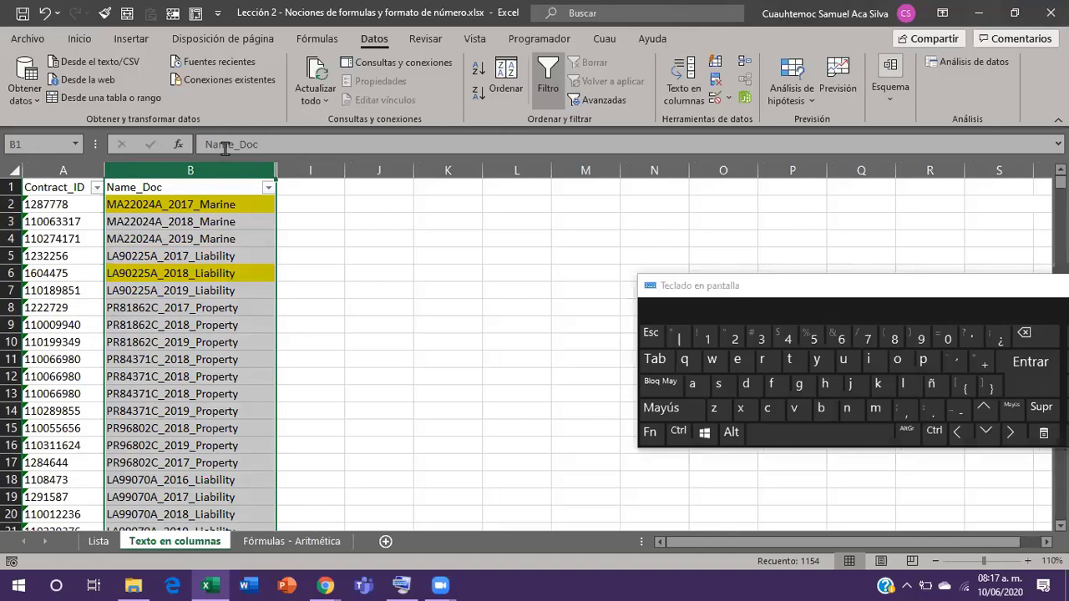
drag(885, 286, 888, 309)
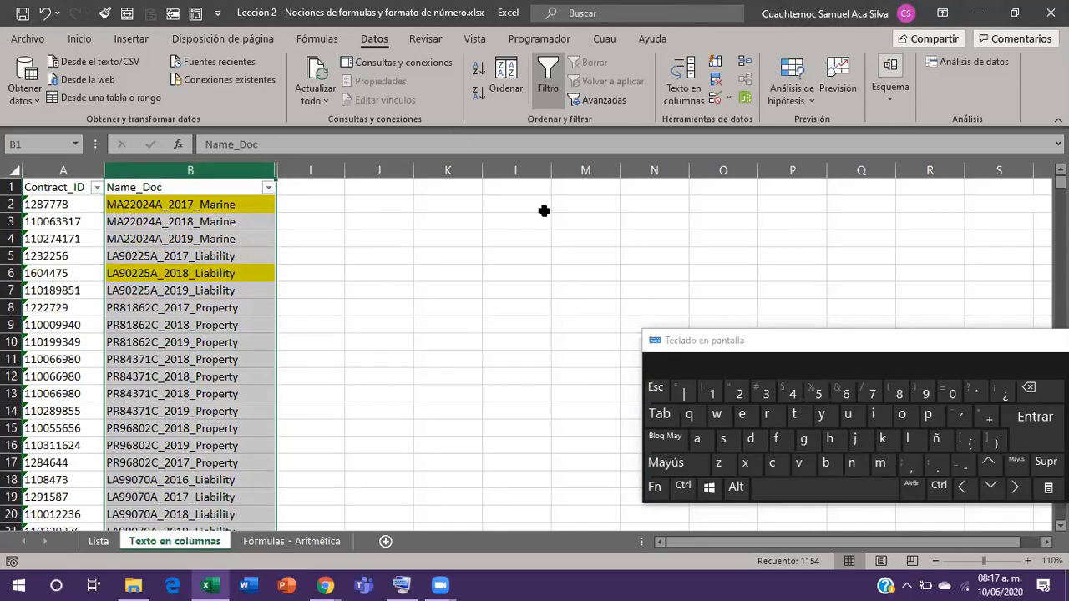
click(685, 86)
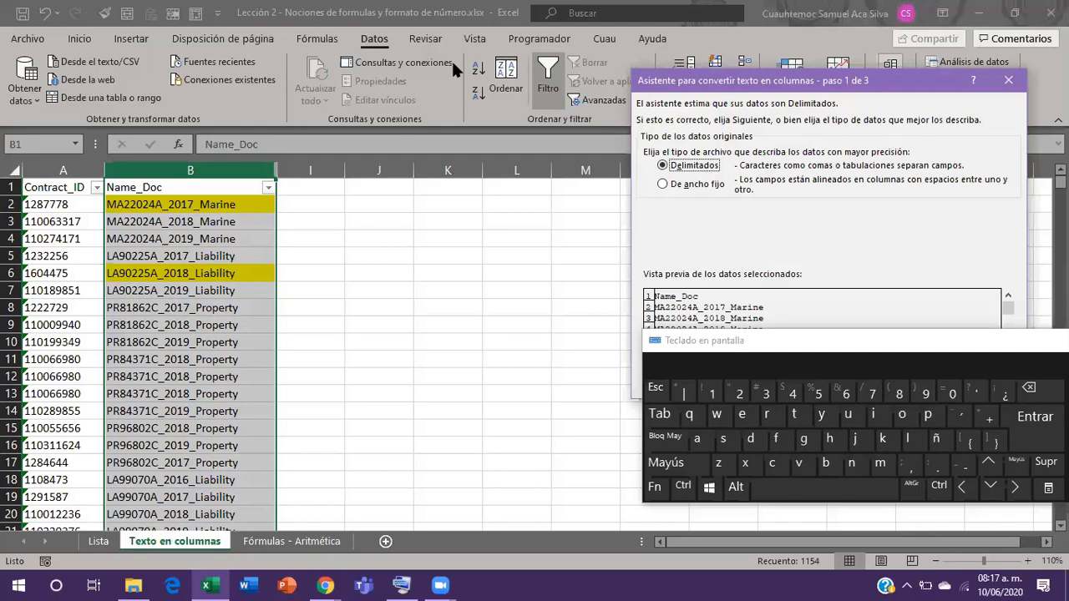
drag(714, 88, 451, 57)
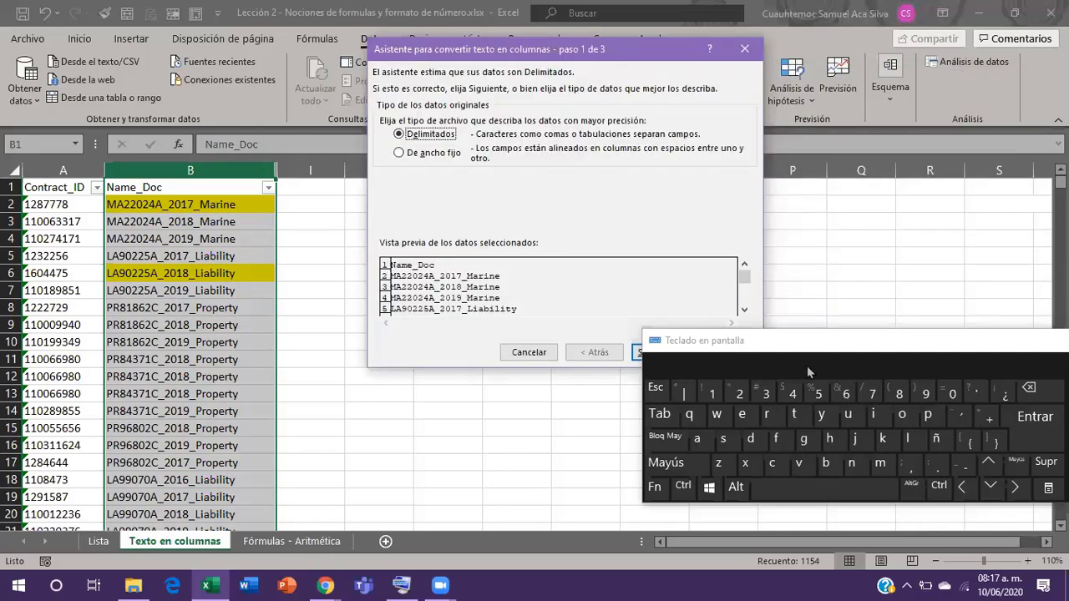
drag(807, 366, 807, 396)
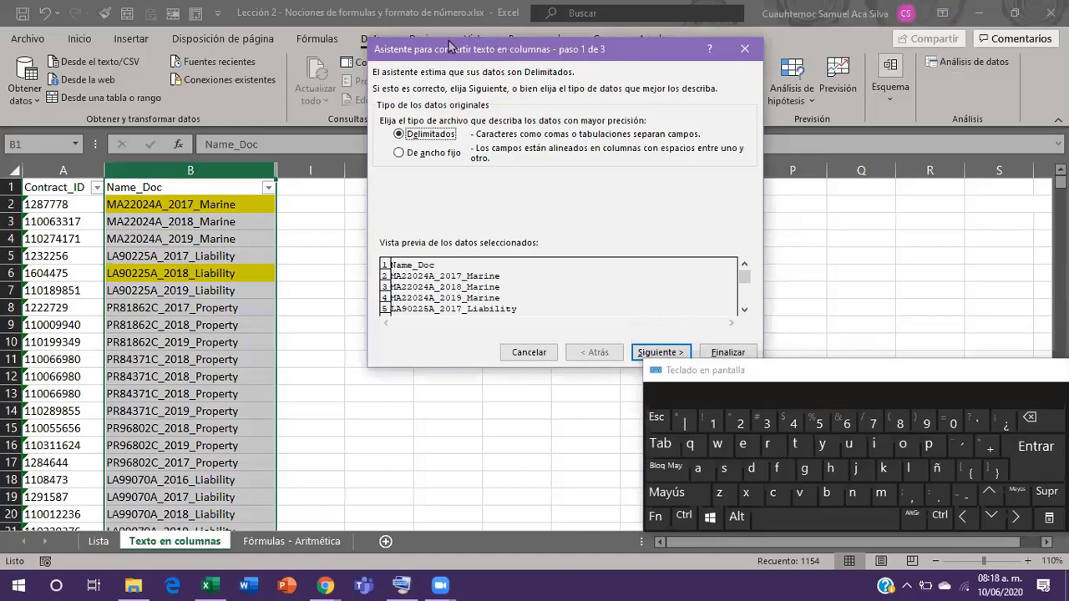
drag(451, 48, 380, 33)
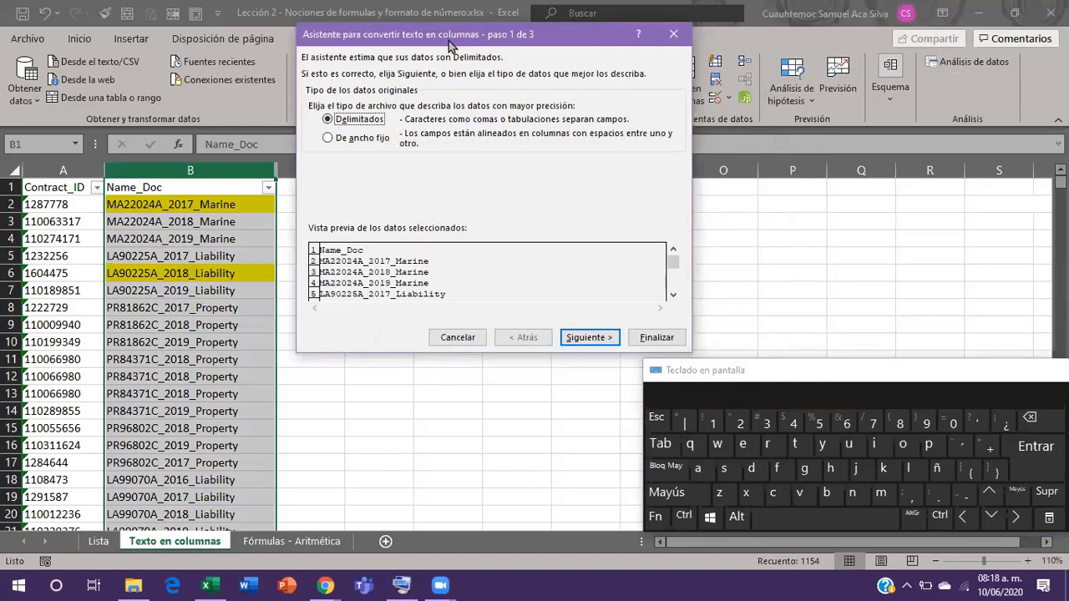
Try the De ancho fijo option with column breaks at positions 8, 9, 13 and 14, and check the preview's last rows.
click(330, 139)
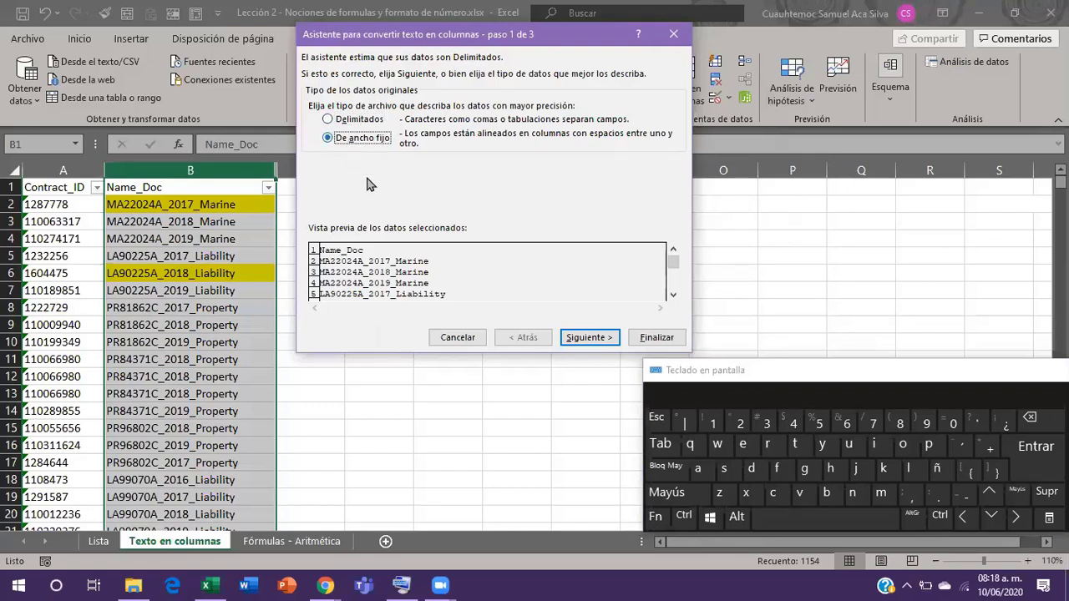
click(592, 338)
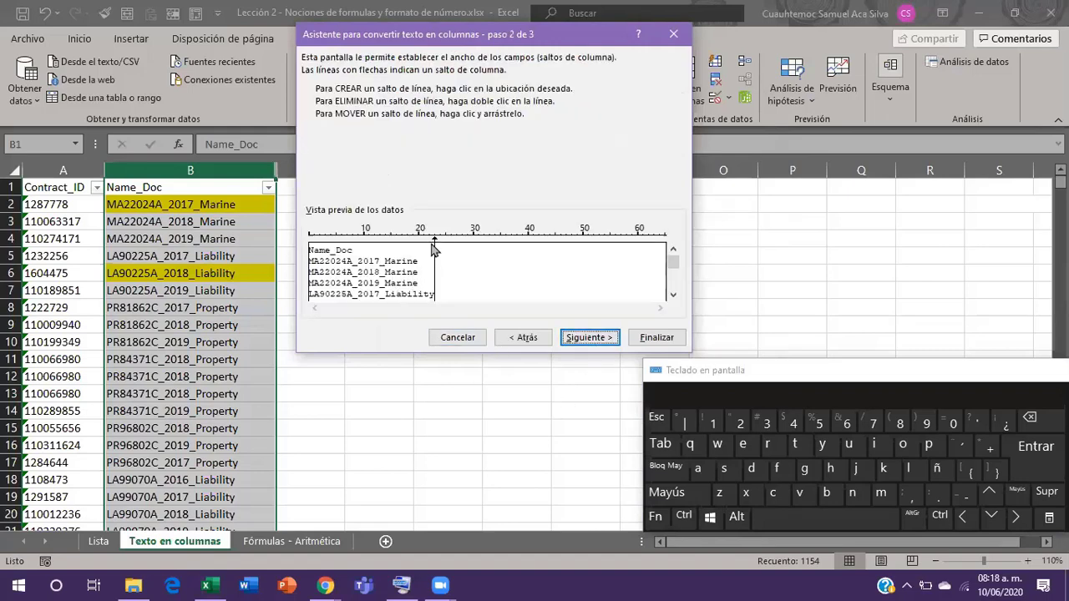
click(353, 238)
click(358, 243)
click(381, 240)
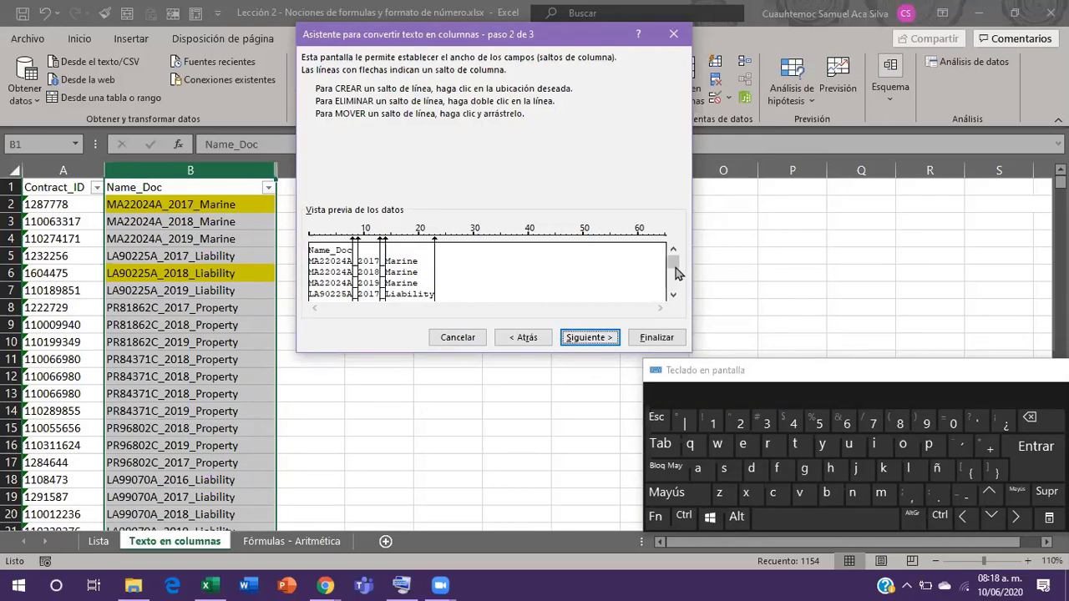
drag(675, 267, 674, 287)
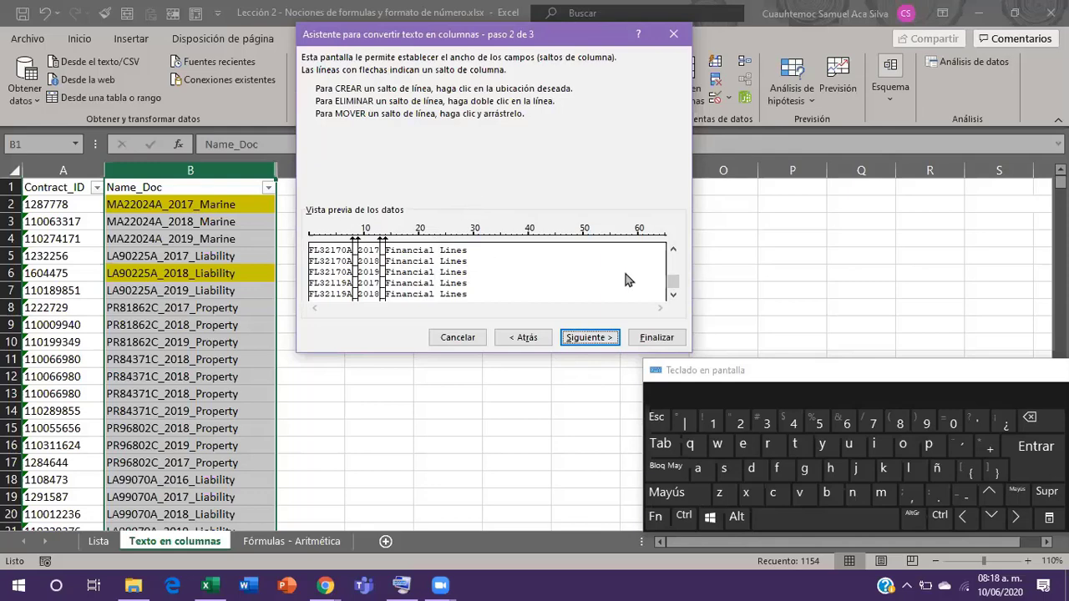
drag(675, 279, 676, 257)
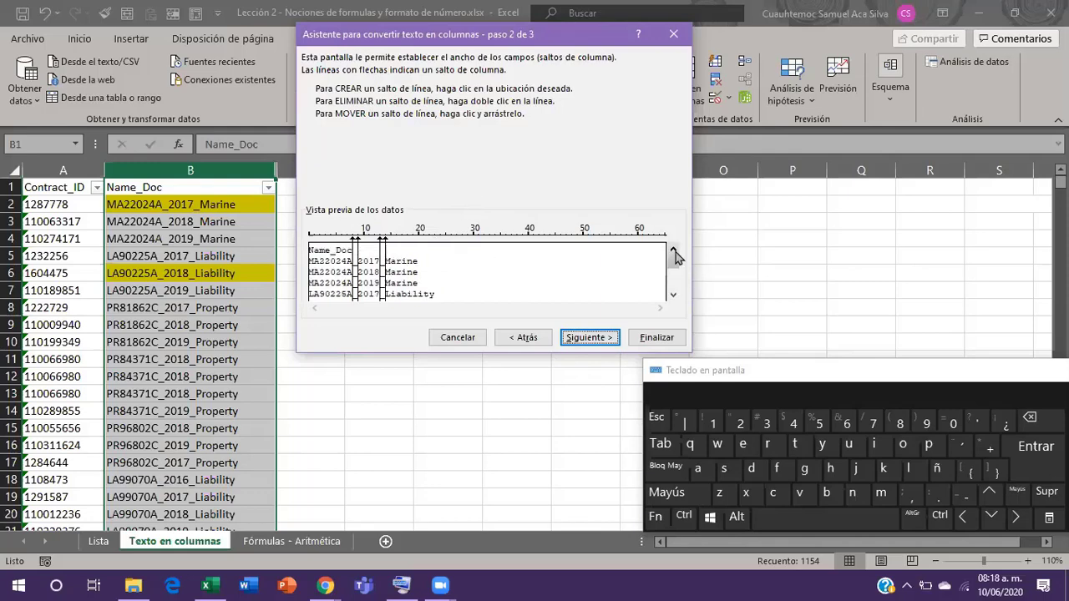
Switch the original data type to Delimitados and set the underscore as the only separator, with Tabulación turned off.
click(517, 341)
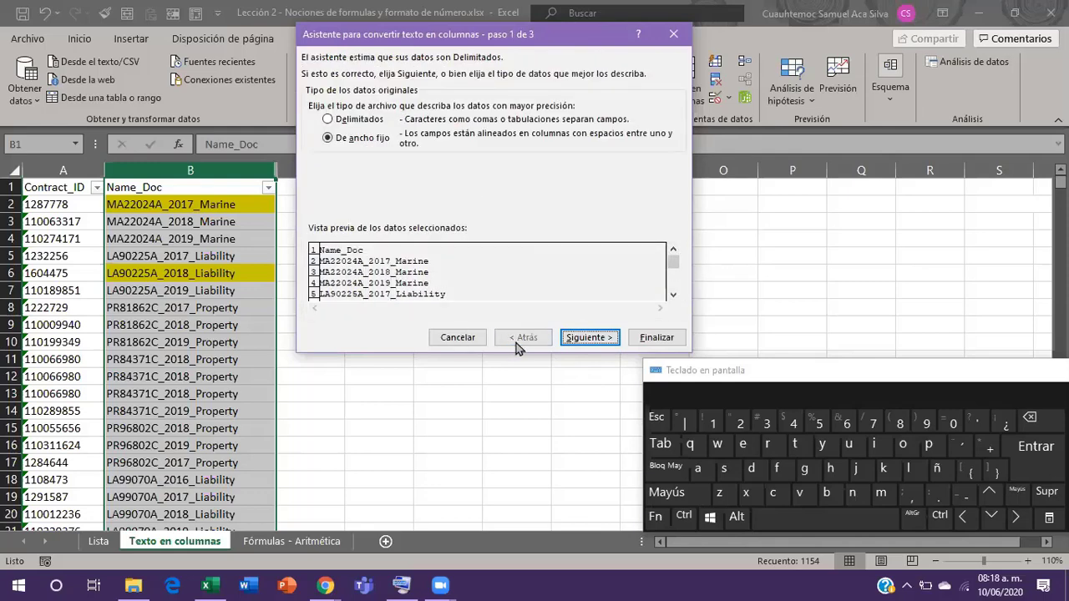
click(358, 120)
click(590, 338)
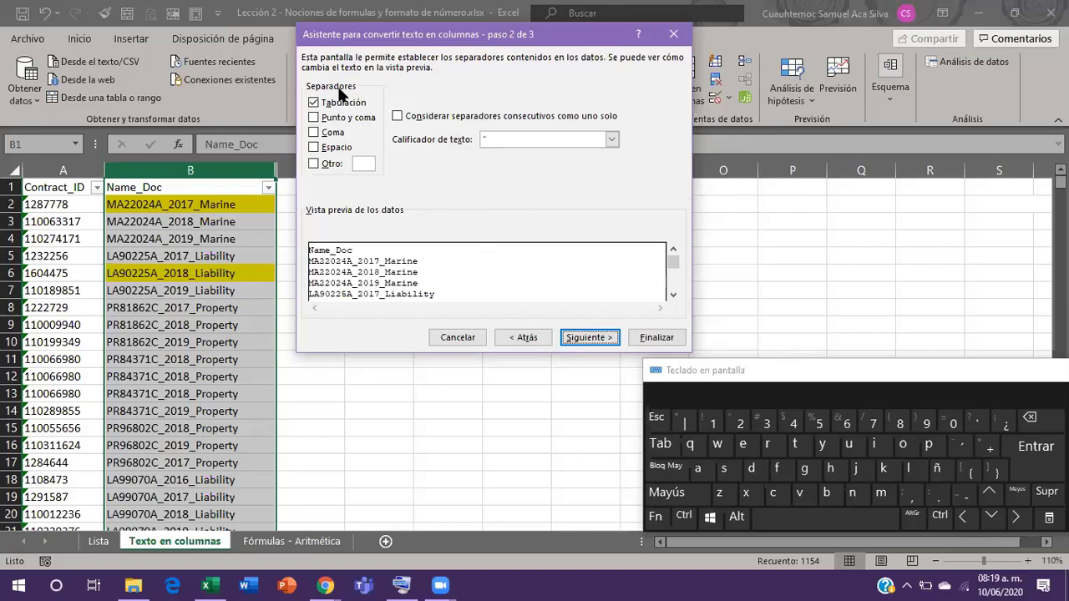
click(313, 103)
click(314, 117)
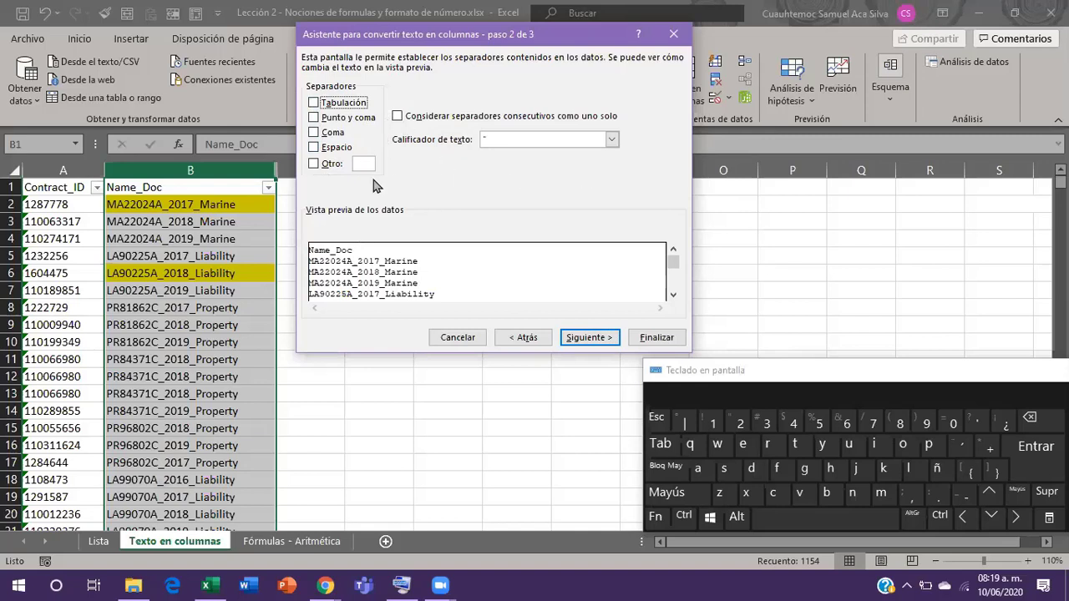
click(313, 164)
text(_)
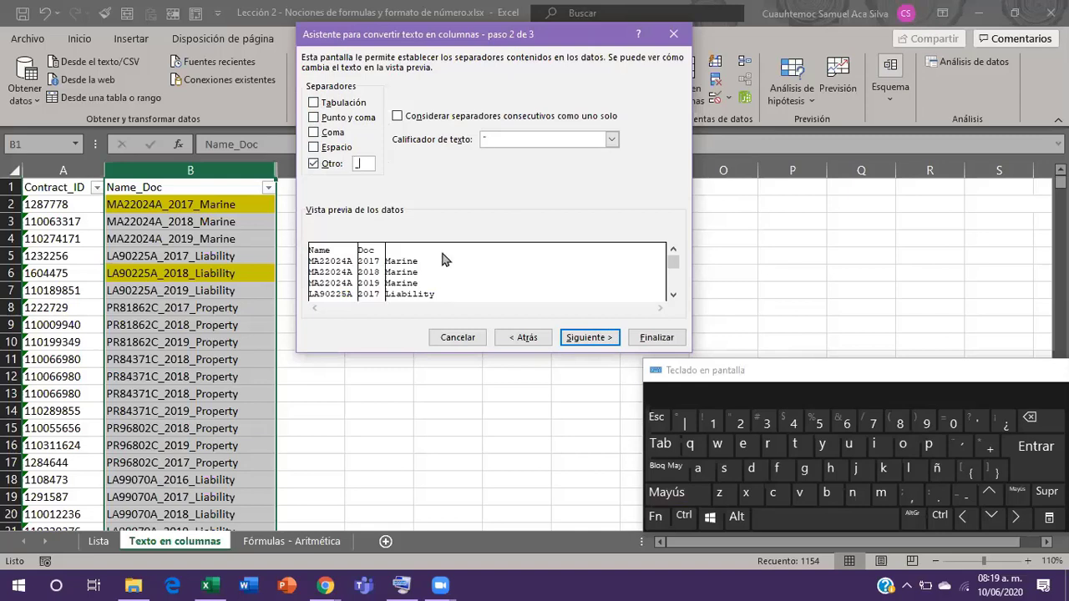
key(BackSpace)
text(_)
Examine the last rows of the delimited data preview and the text qualifier options.
mouse_move(675, 299)
mouse_down()
mouse_move(674, 282)
mouse_move(673, 292)
mouse_up()
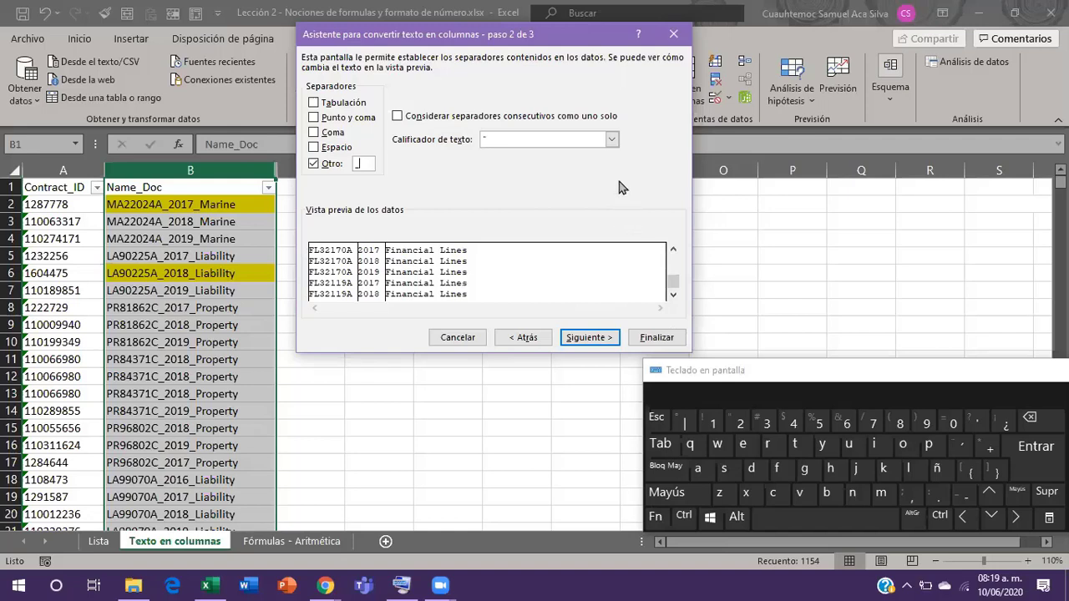
click(612, 140)
click(614, 142)
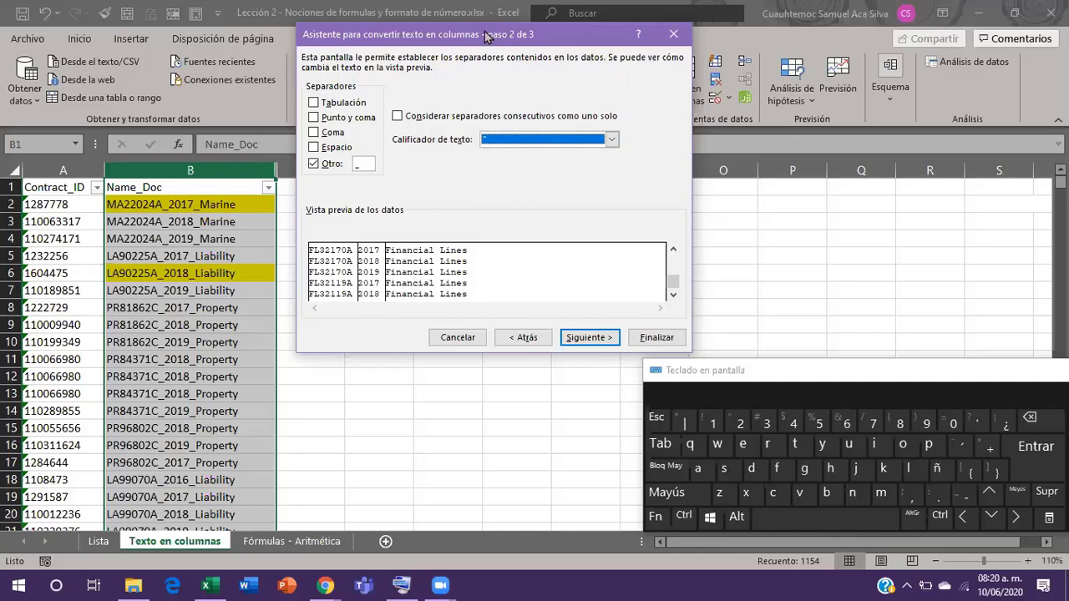
drag(486, 36, 611, 22)
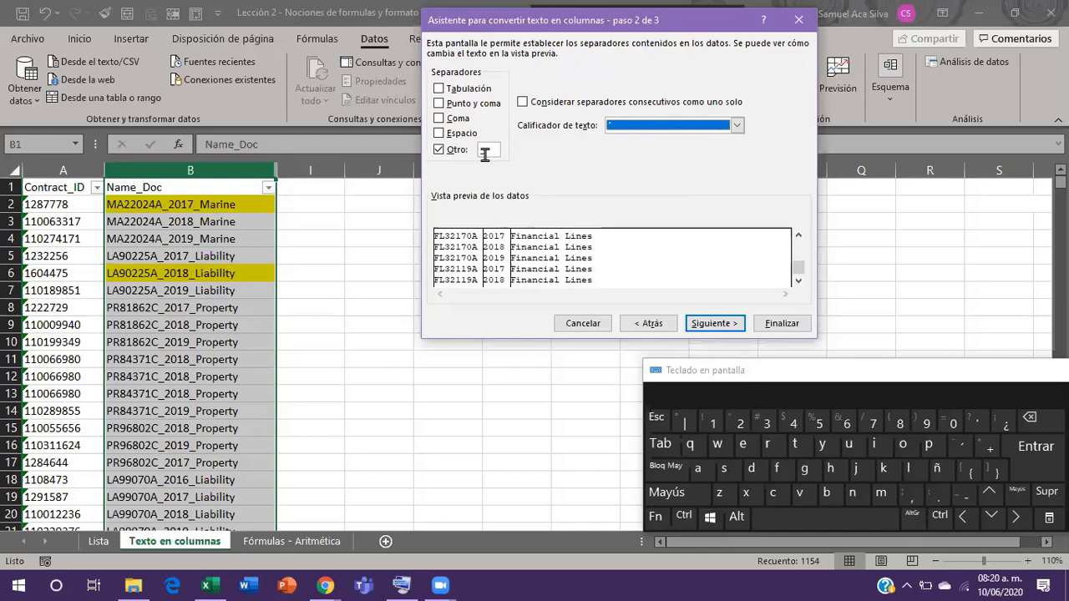
Continue to the wizard's final stage, choose the General data format, and try picking whole column I or B as destination.
click(704, 326)
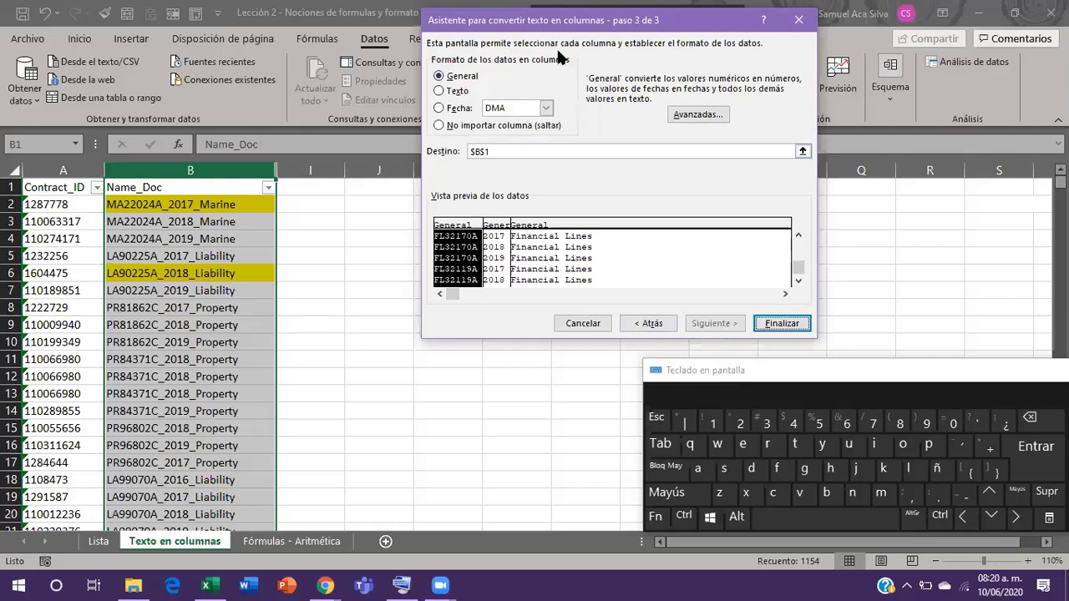
click(449, 77)
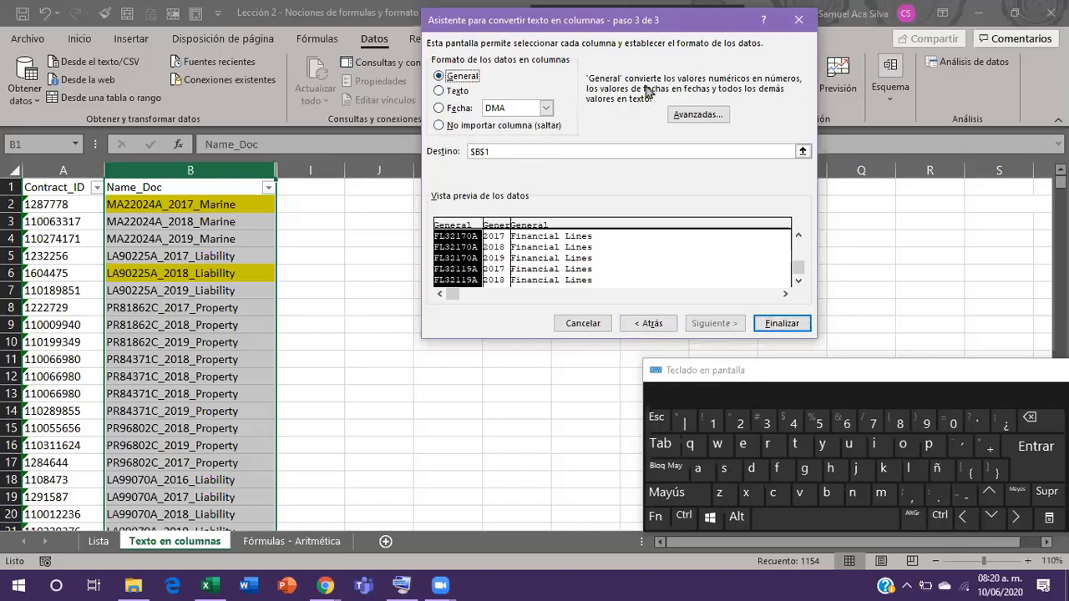
click(539, 152)
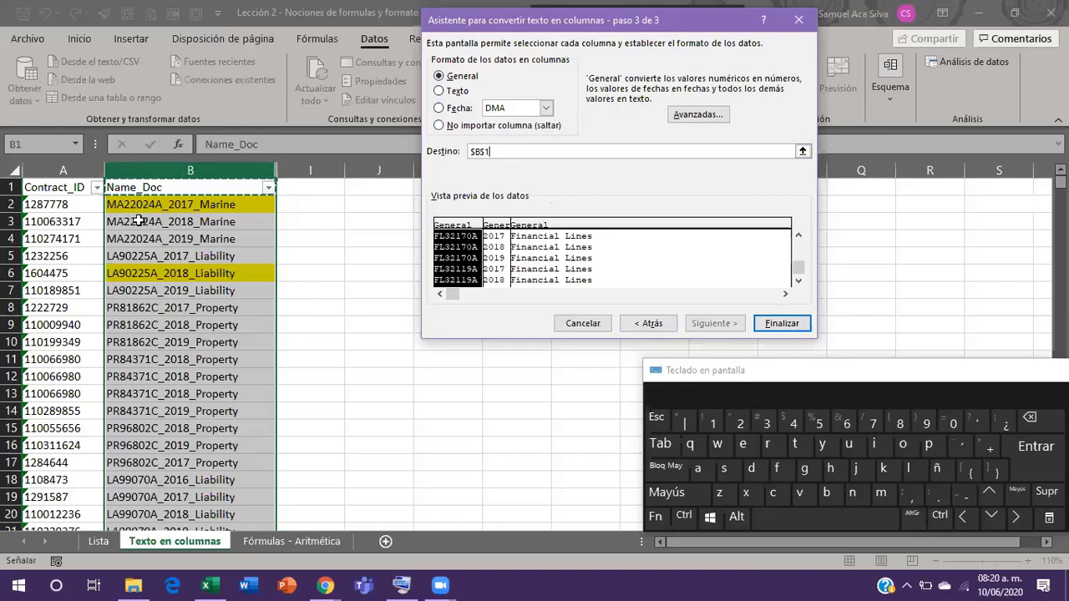
click(307, 170)
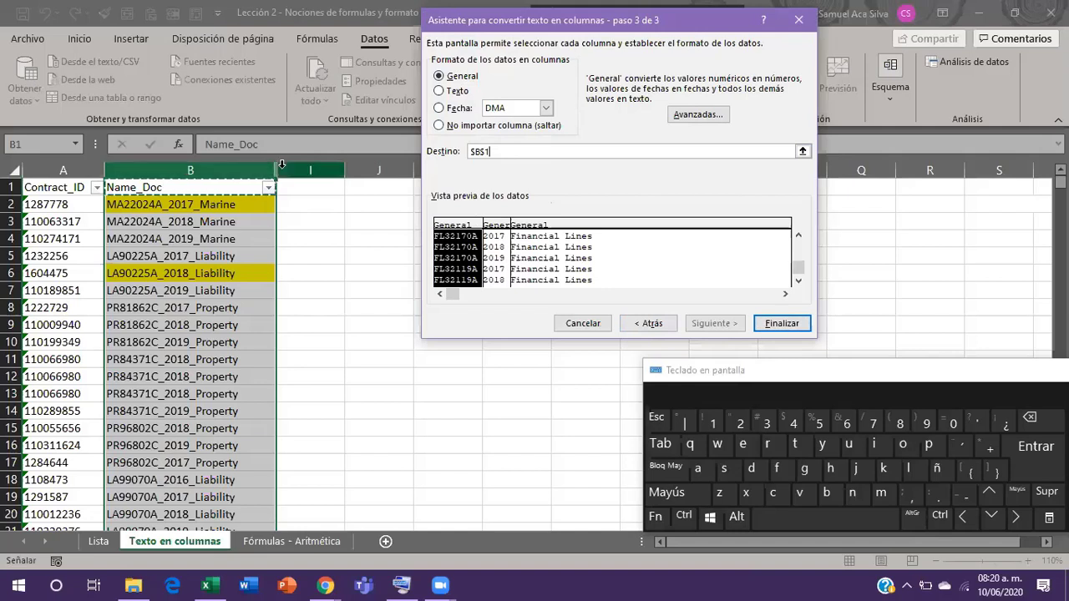
click(205, 172)
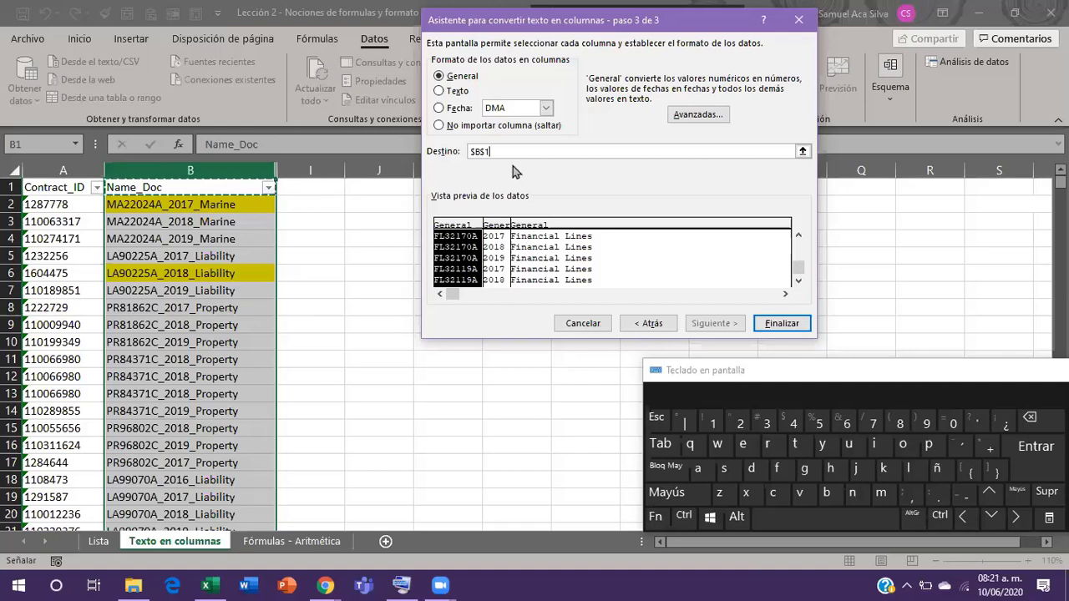
click(557, 152)
key(BackSpace)
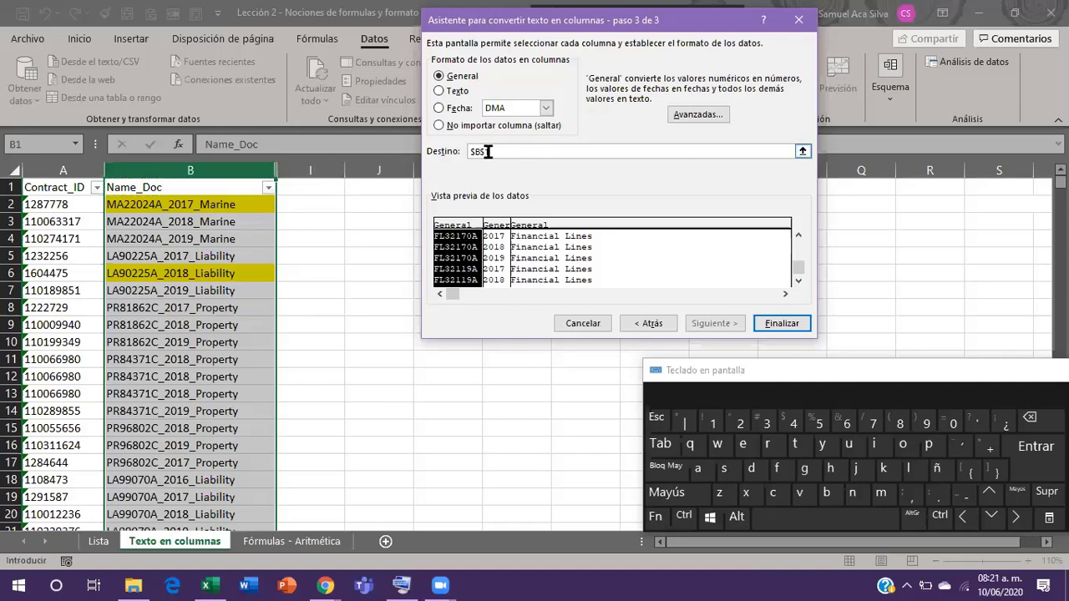
text(1)
click(802, 151)
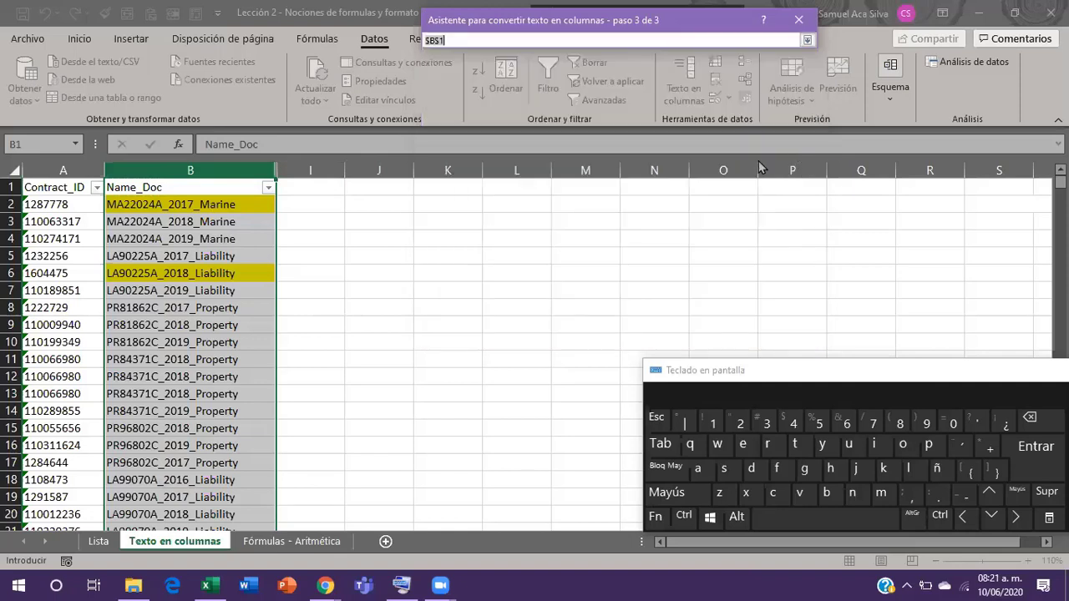
text(+)
click(373, 189)
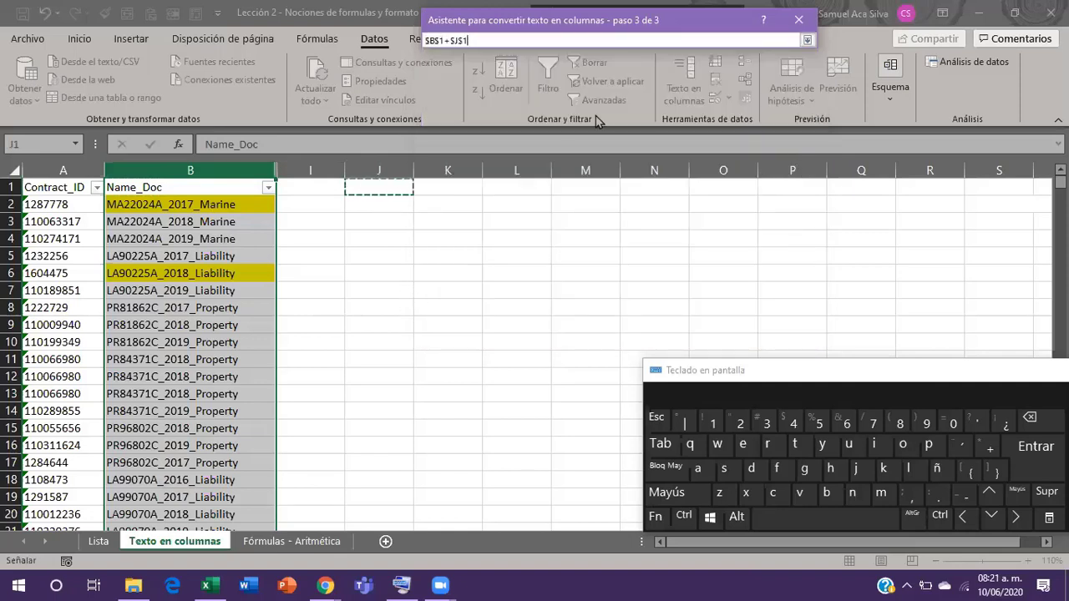
key(BackSpace)
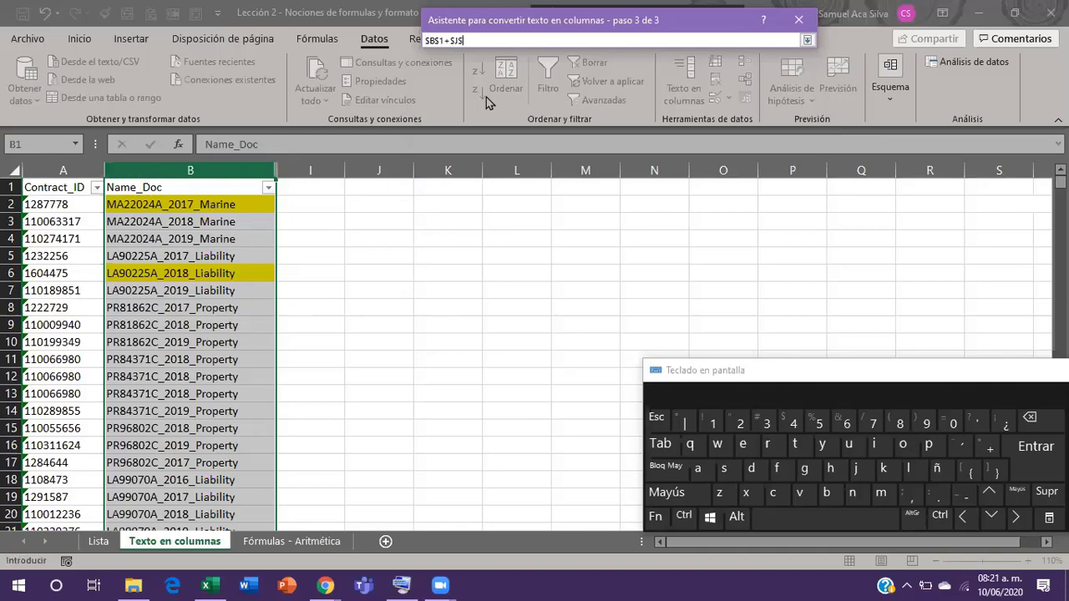
key(BackSpace)
key(BackSpace)
key(BackSpace)
key(BackSpace)
key(BackSpace)
key(BackSpace)
key(BackSpace)
key(BackSpace)
click(377, 187)
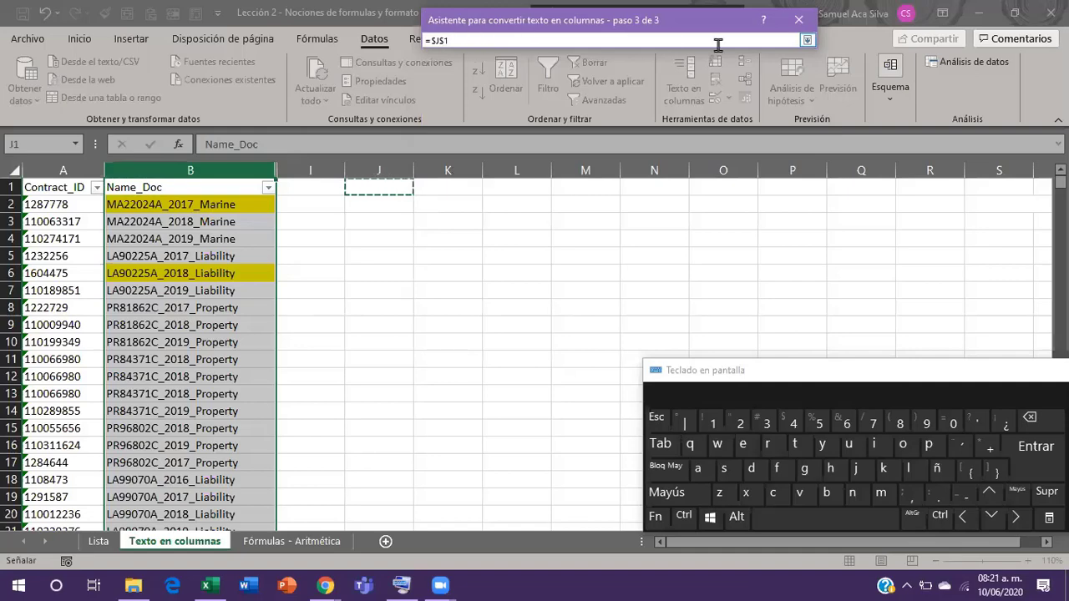
click(807, 41)
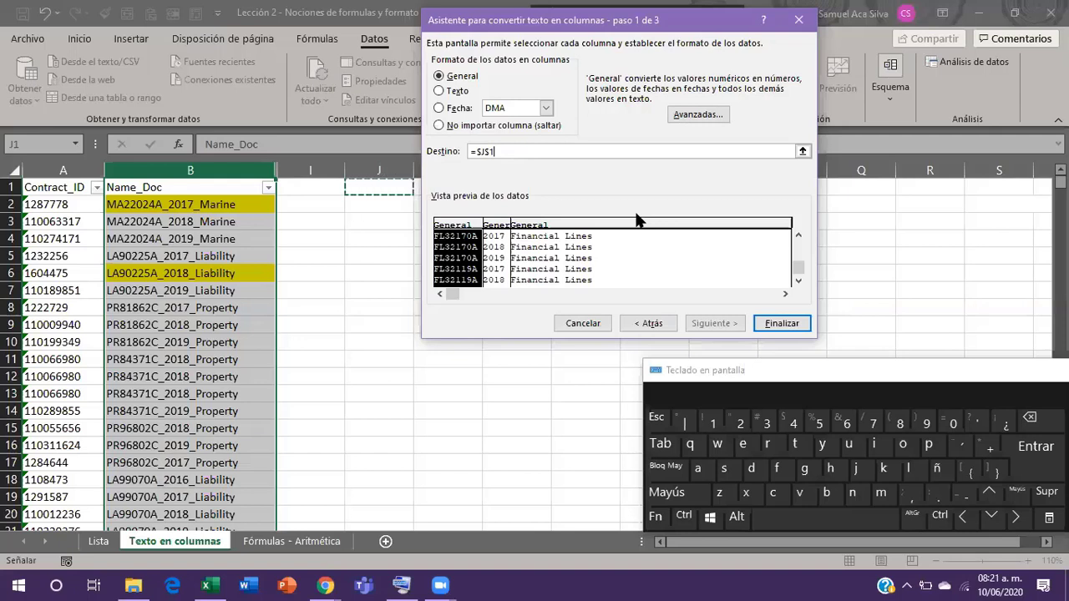
click(583, 324)
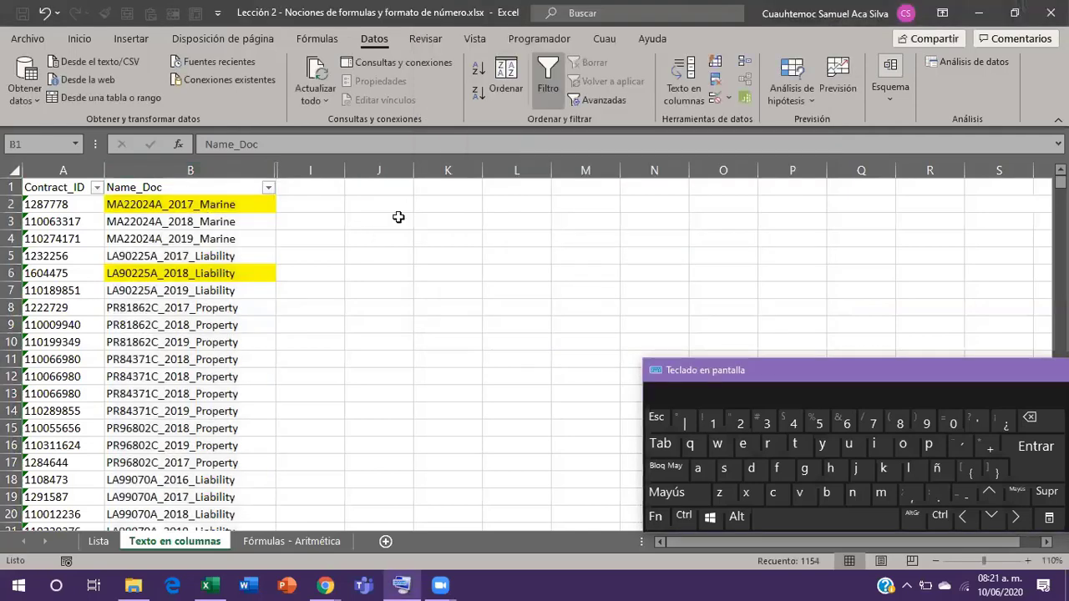
click(394, 194)
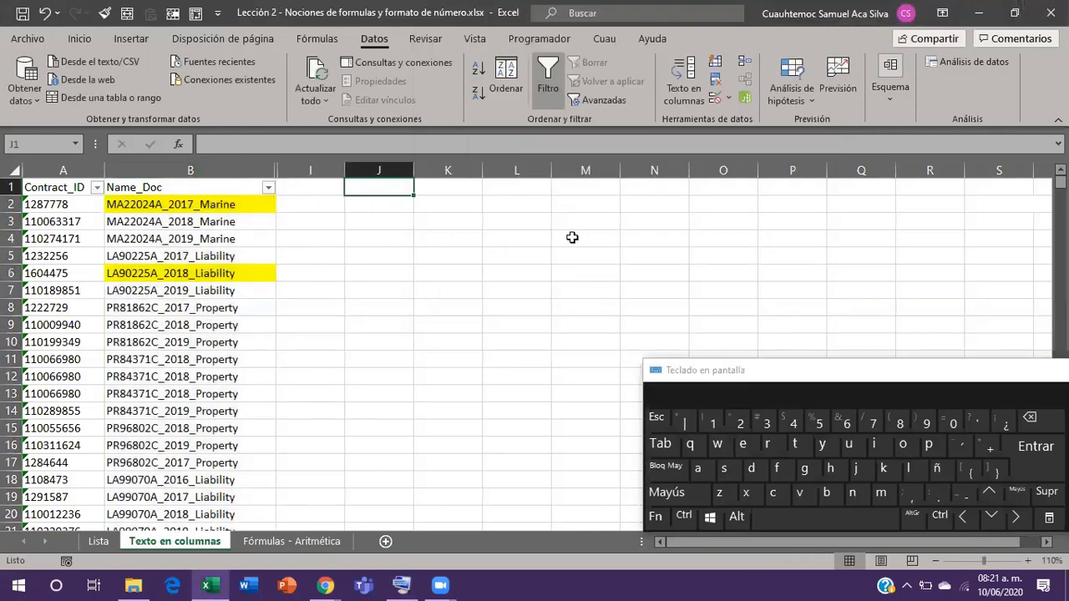
Run Texto en columnas on column B as Delimitados, keeping the underscore as the only separator, and proceed to the format and destination settings.
click(216, 170)
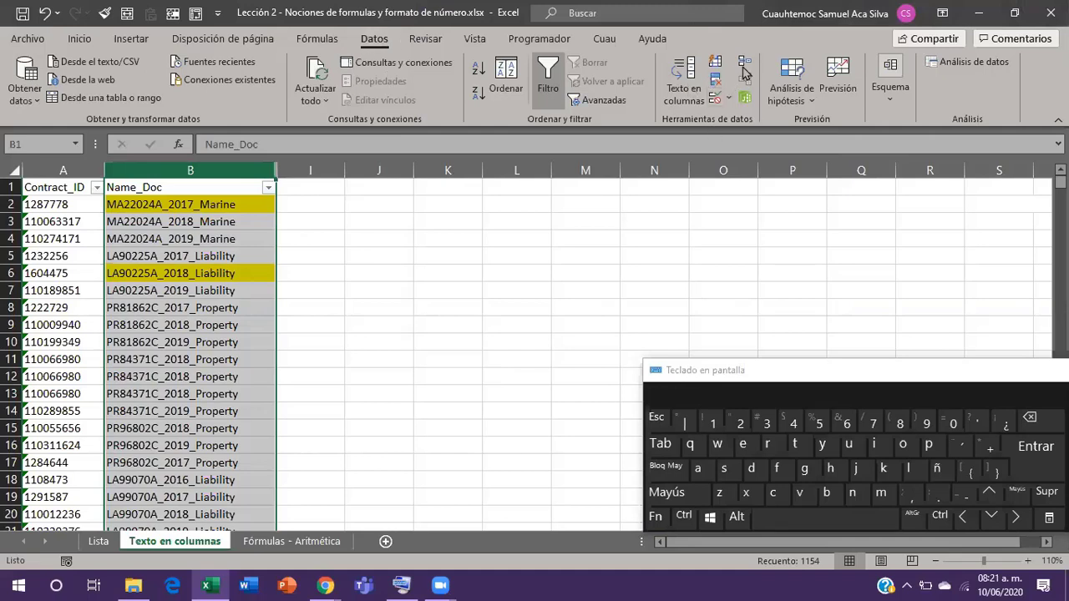
click(683, 87)
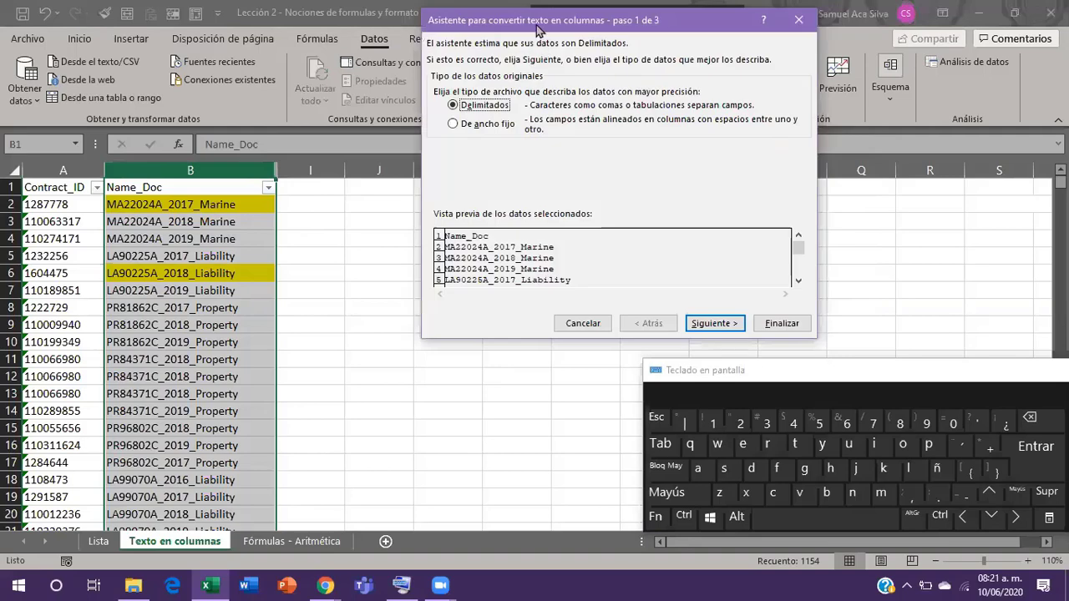
drag(537, 29, 479, 42)
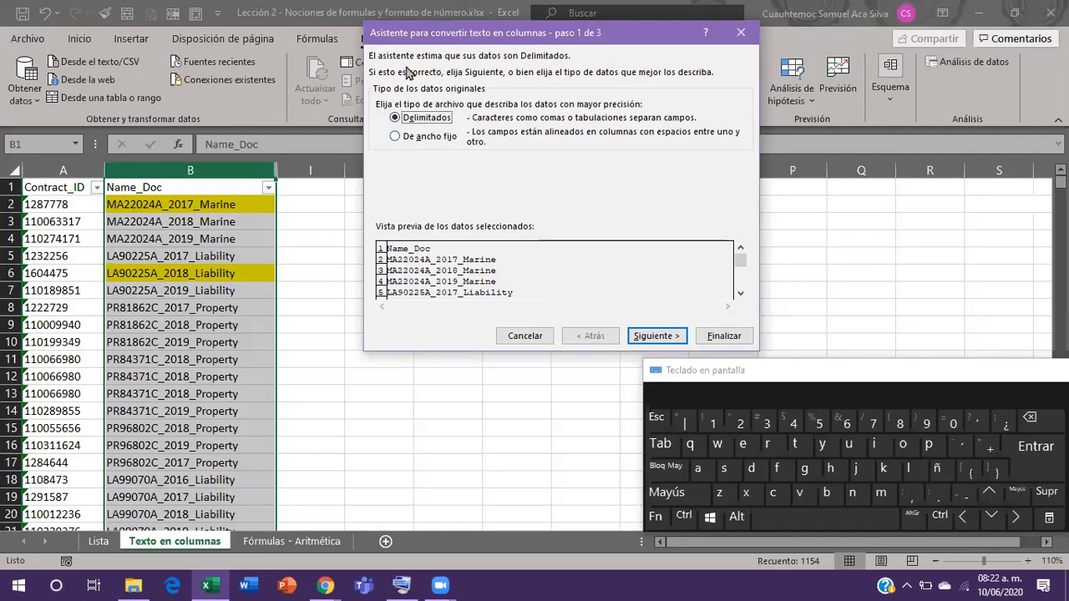
click(656, 336)
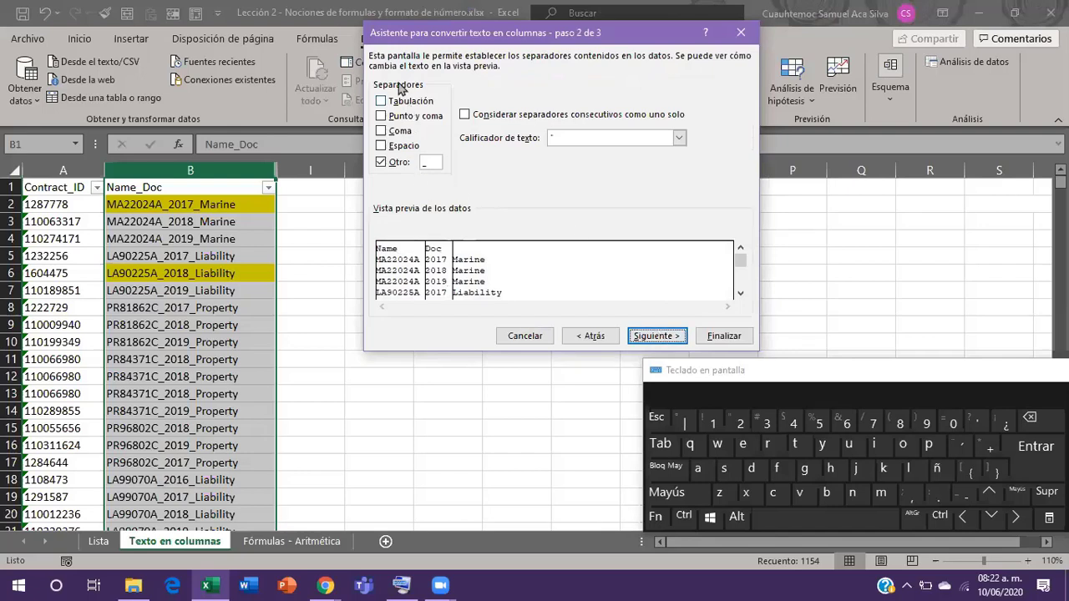
click(433, 163)
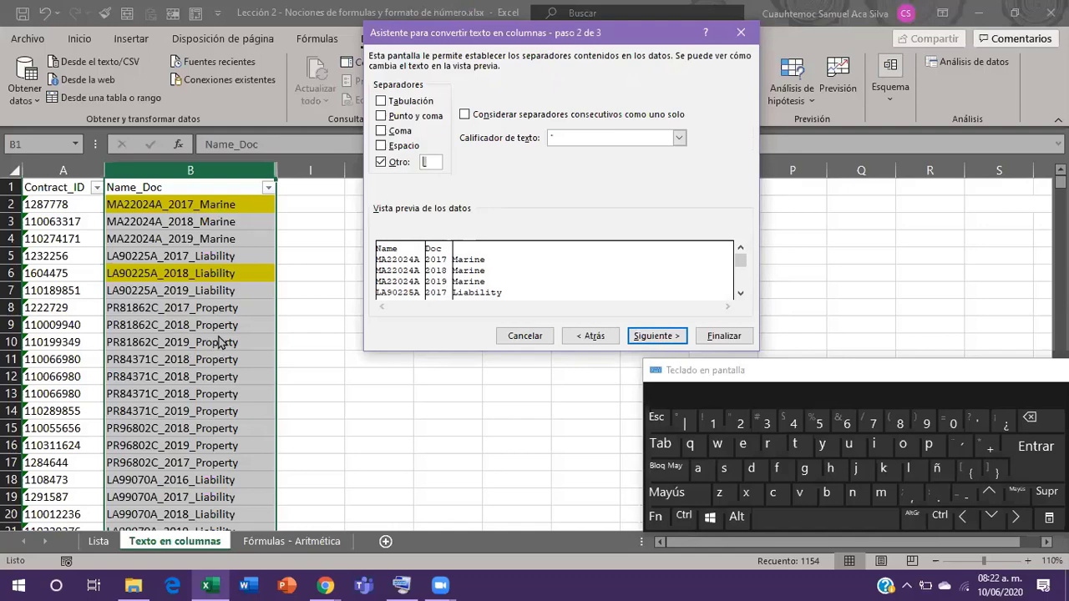
click(655, 336)
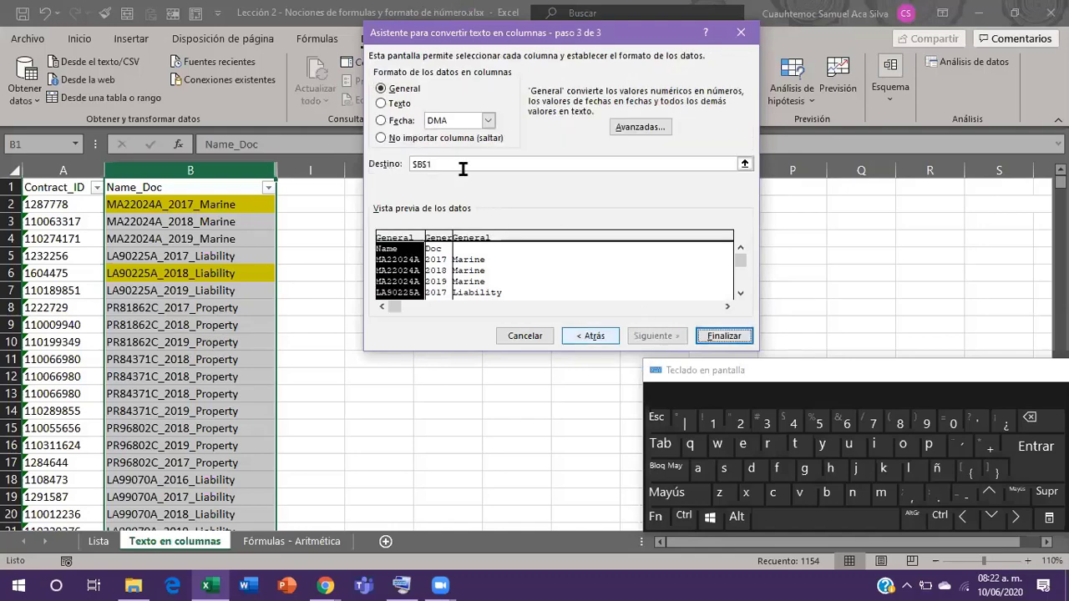
Set the destination to cell J1 with the General format and finish the column split.
click(422, 164)
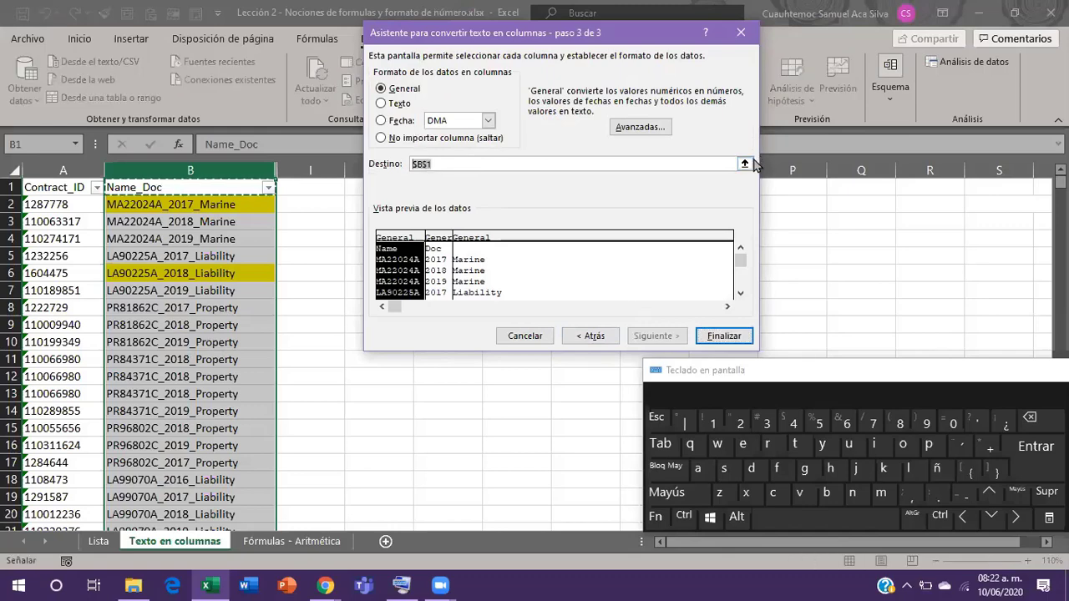
key(BackSpace)
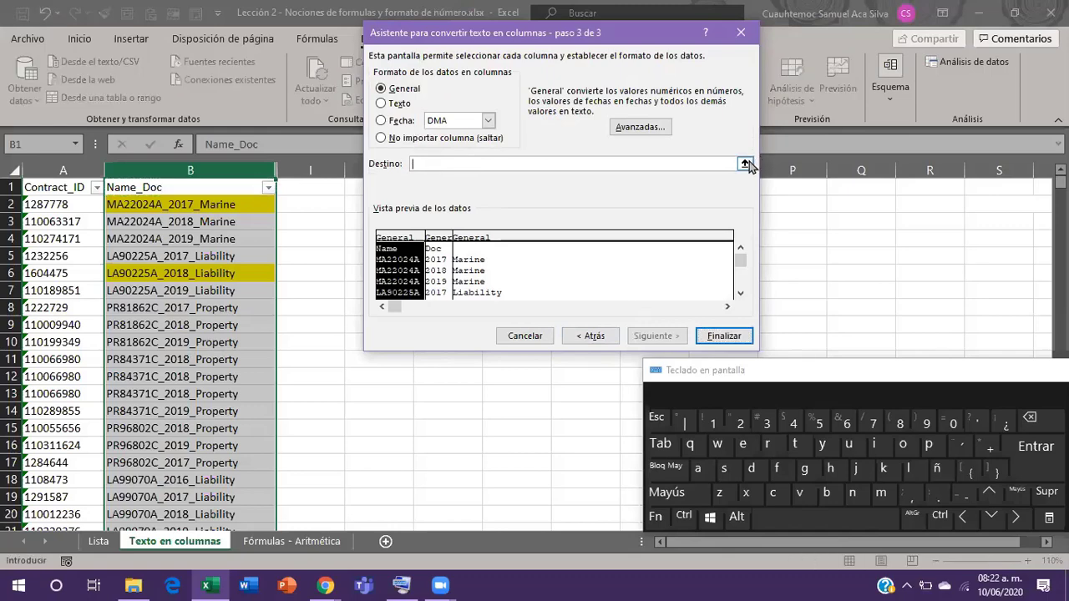
click(745, 164)
click(392, 188)
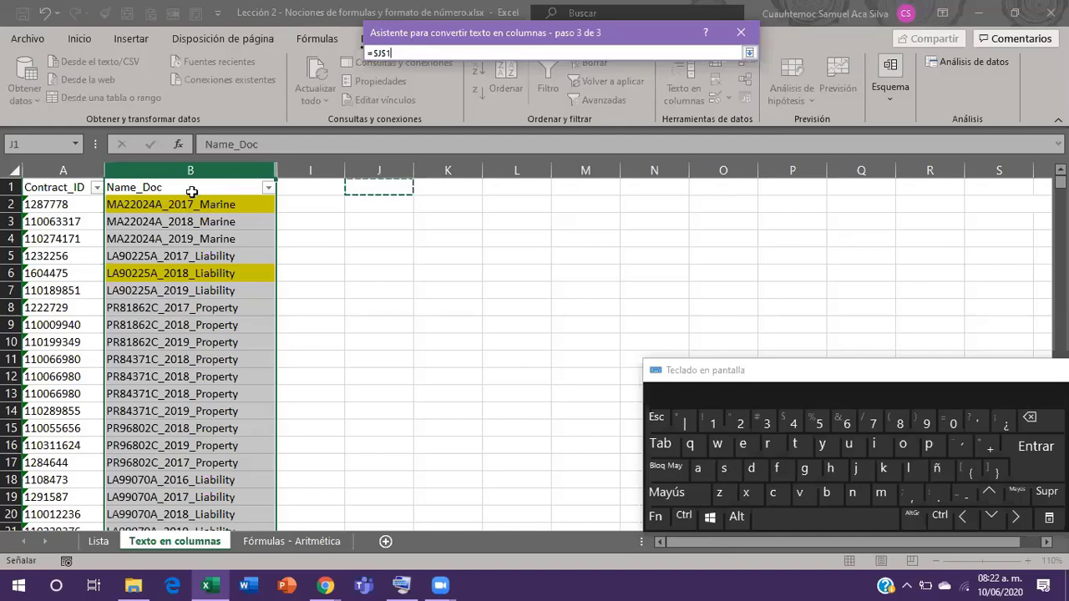
click(749, 53)
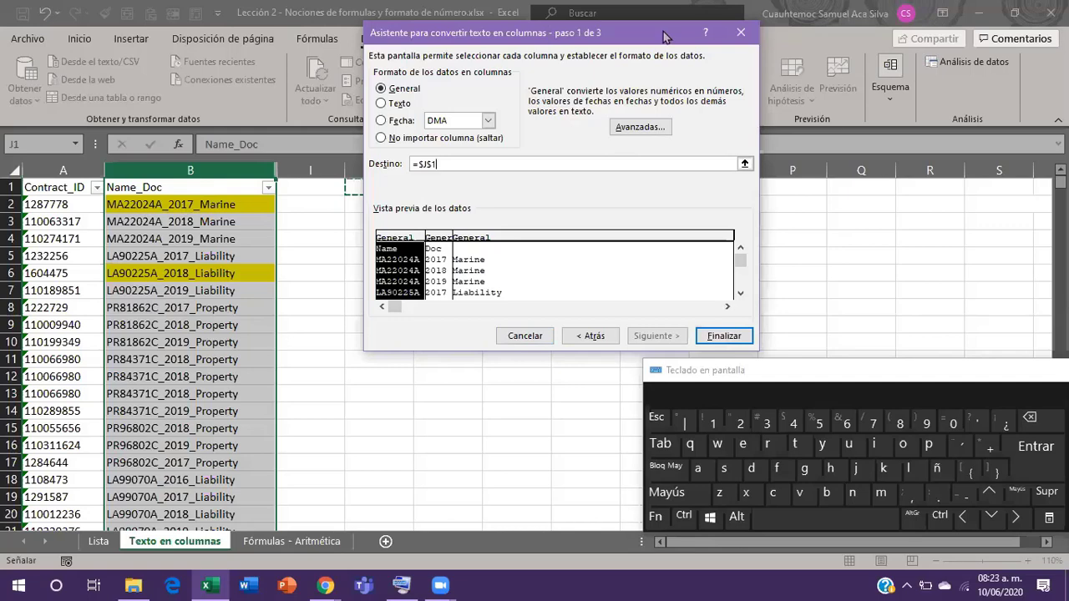
drag(665, 37, 736, 38)
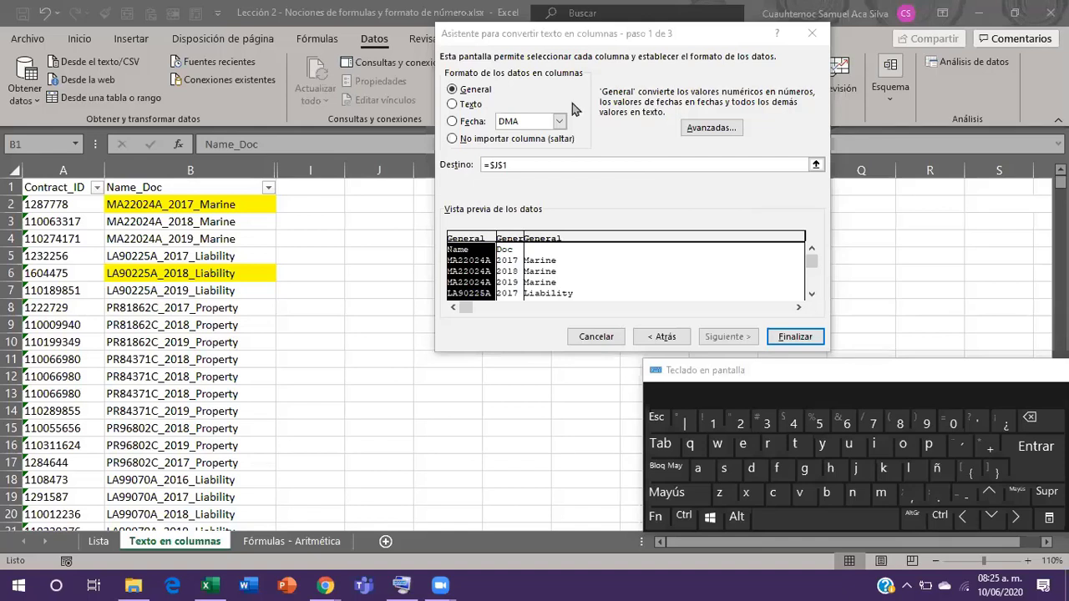
click(795, 337)
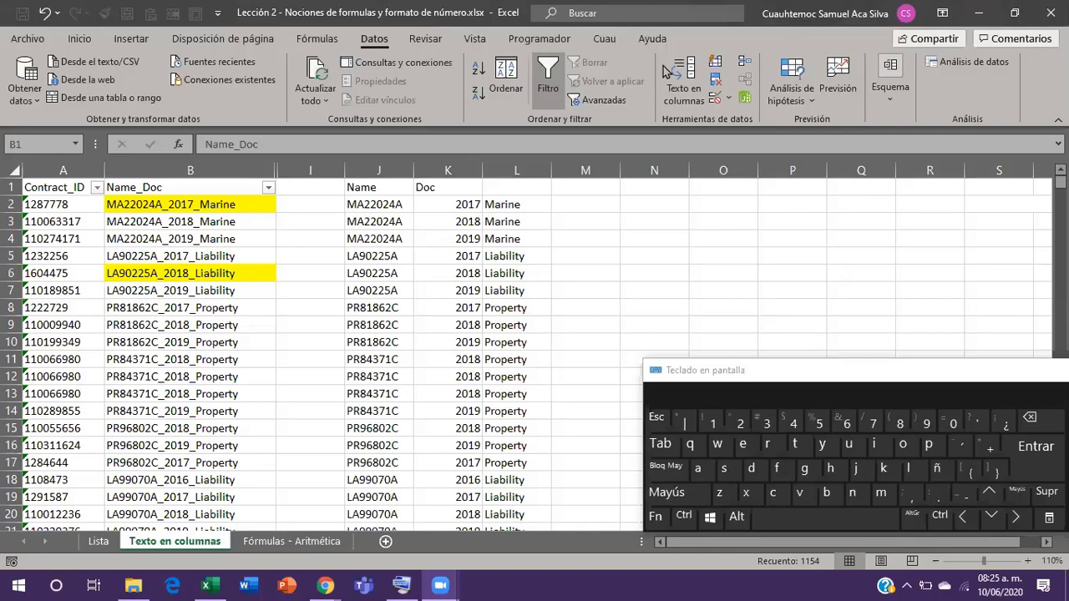
Switch to the Descargas folder and highlight Lección 3 - Formato Condicional.xlsx and Insumo 1.xlsx, then return to the workbook.
click(910, 380)
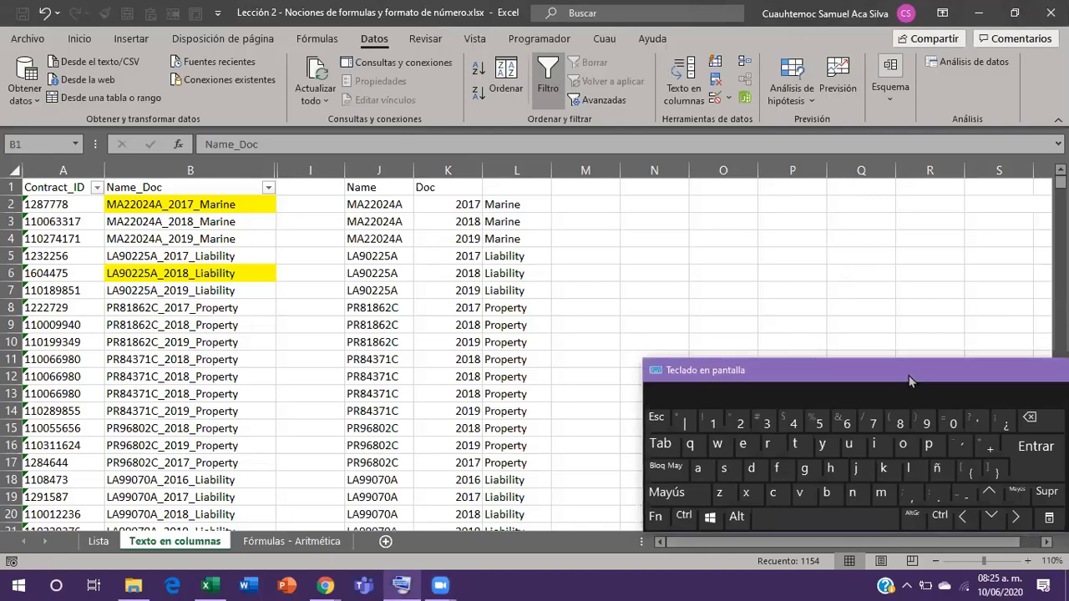
drag(911, 380, 911, 382)
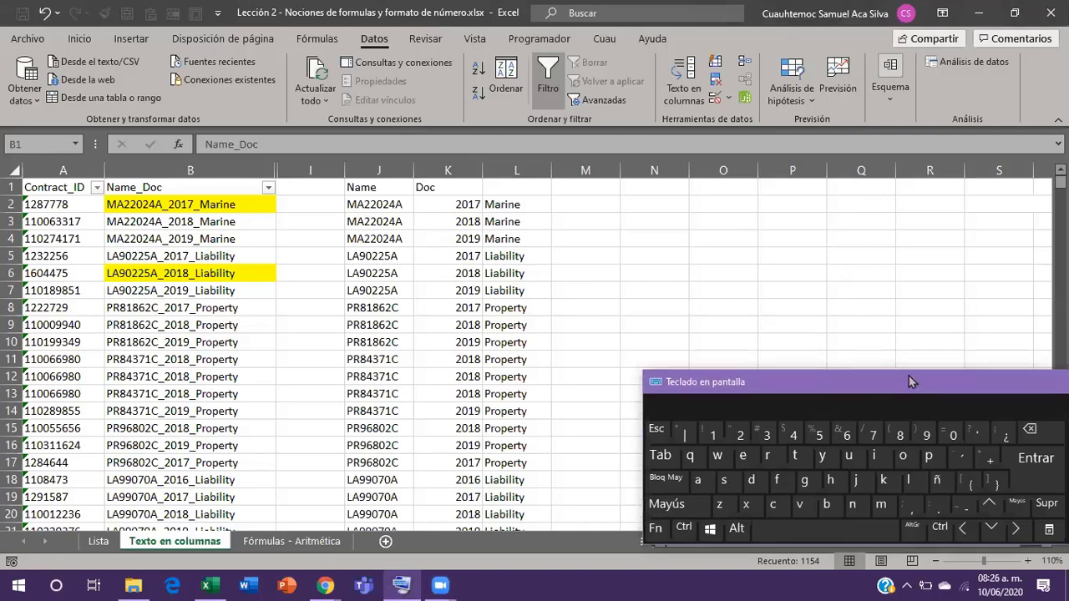
click(133, 585)
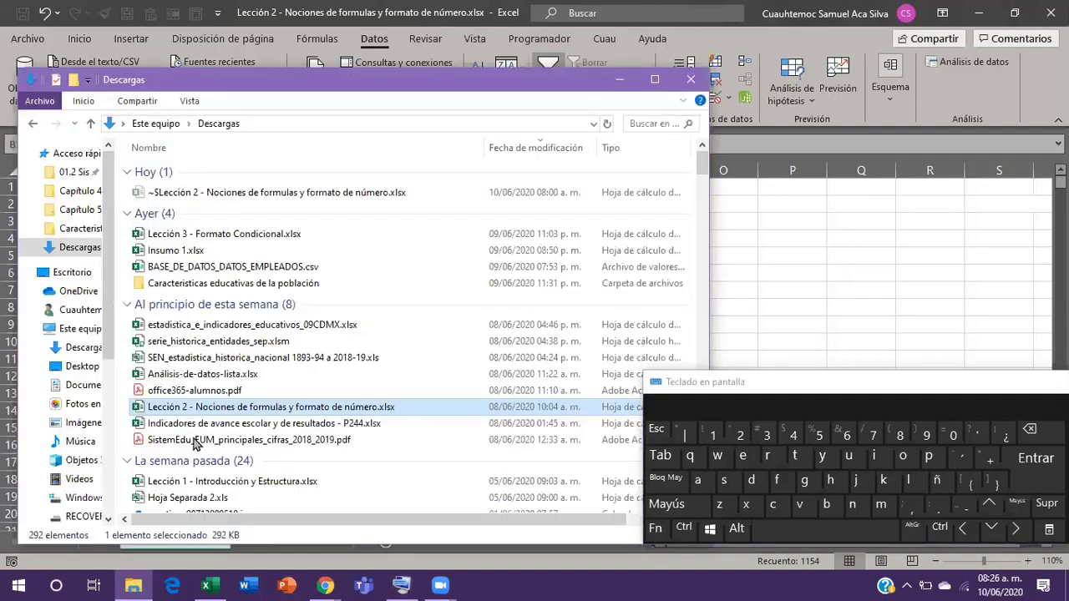
drag(122, 236, 165, 260)
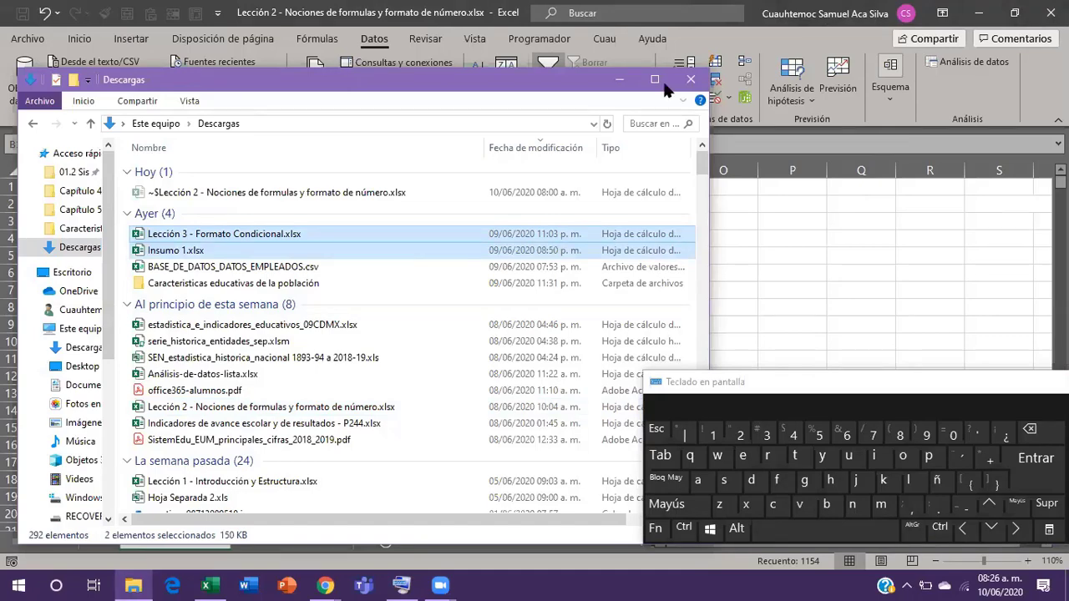
click(618, 80)
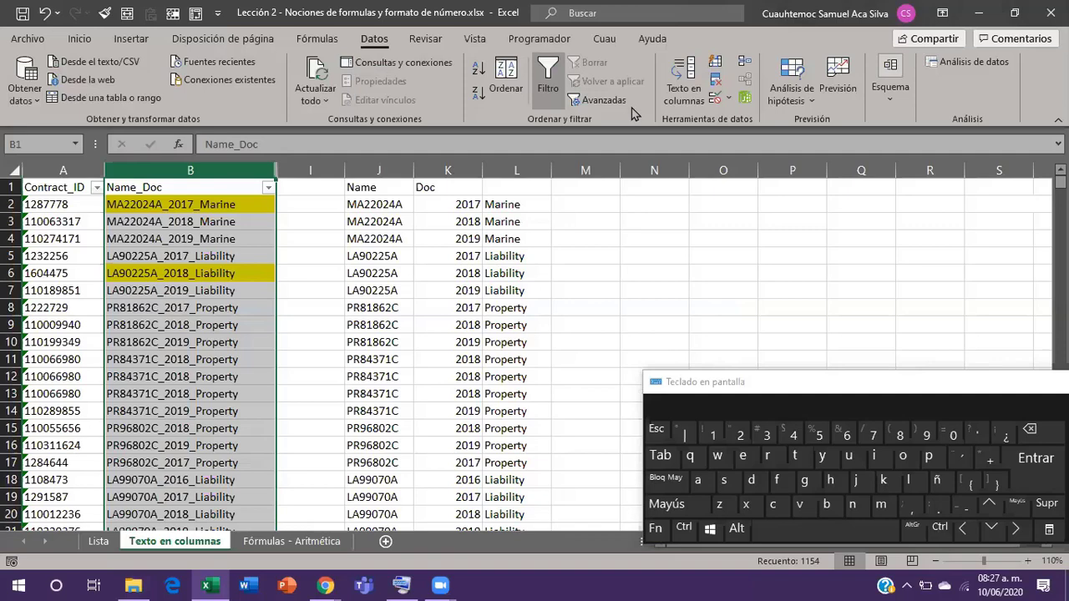
Examine the split results in J1:L15 and the year value in K4.
click(660, 254)
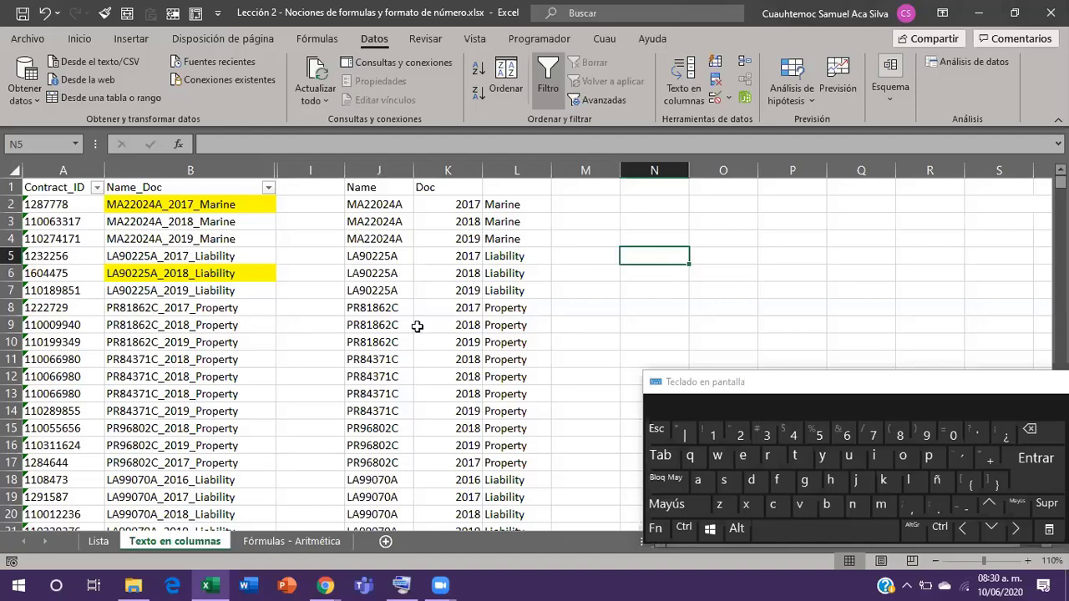
drag(366, 196, 512, 420)
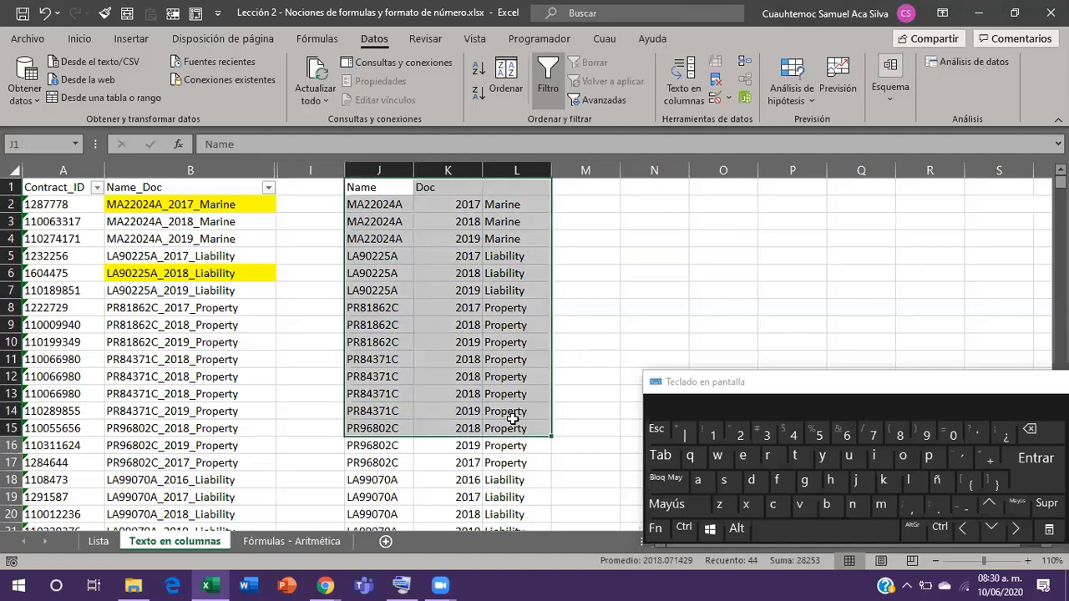
click(471, 238)
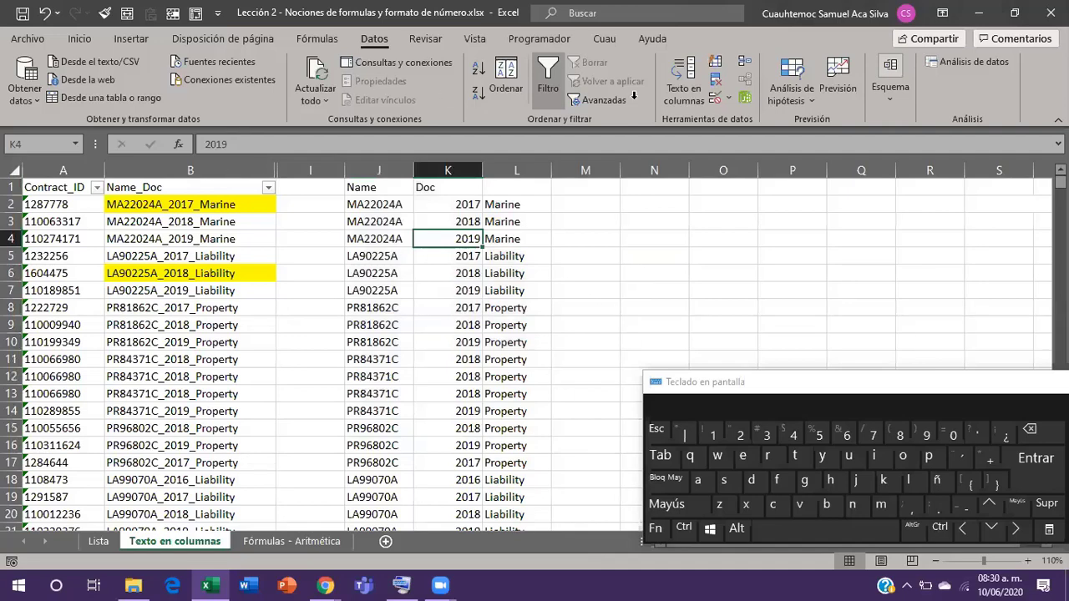
Unhide the columns between B and I to show the formula results beside the wizard's output.
click(190, 171)
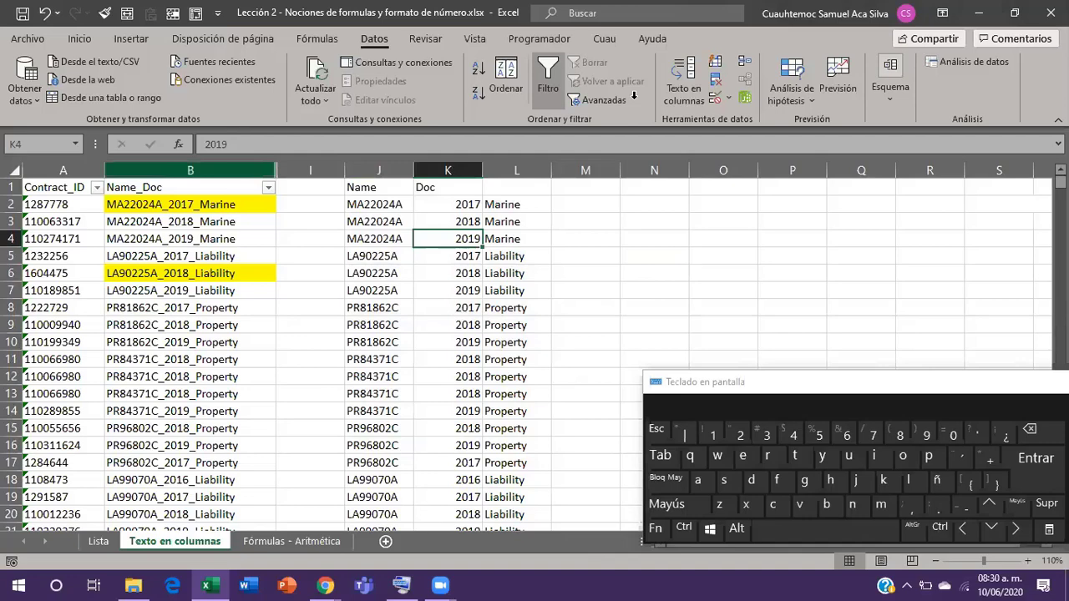
drag(190, 170, 310, 170)
key(ctrl+shift+0)
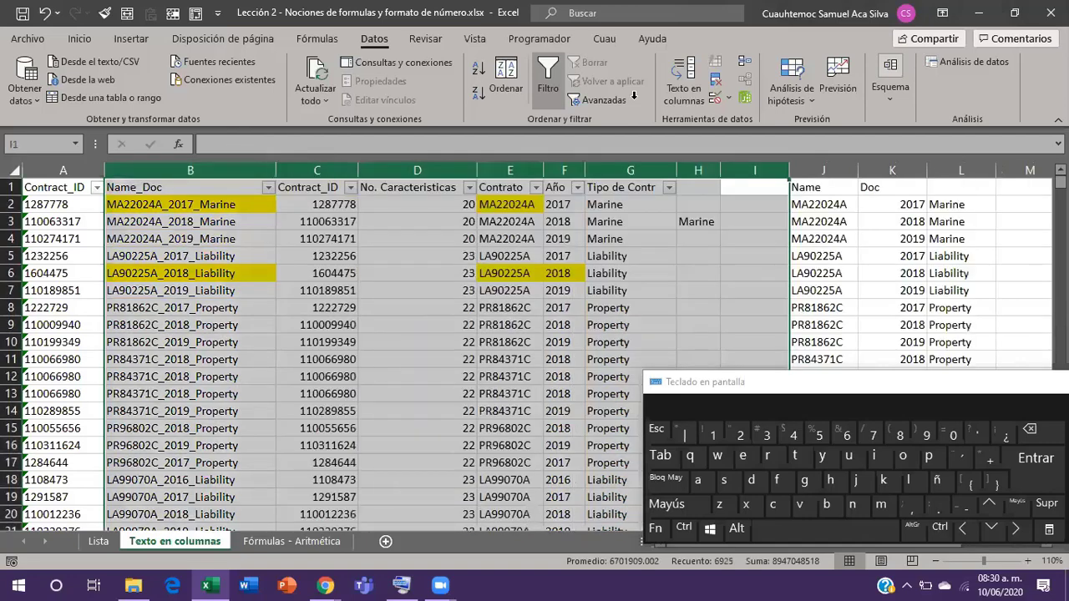
click(417, 256)
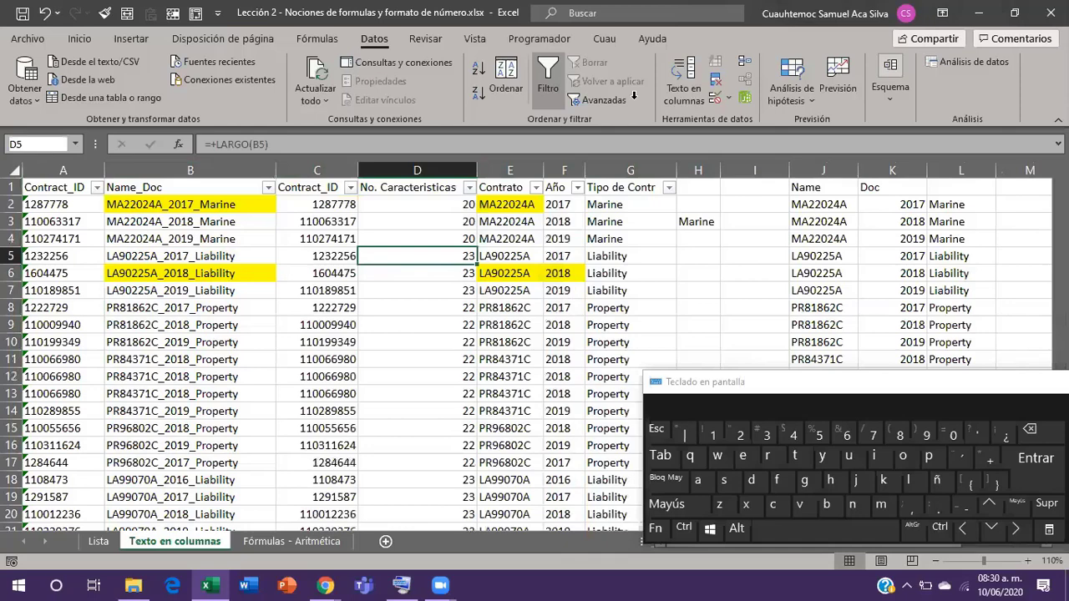
Collapse the ribbon and hide column D with the character counts.
key(ctrl+F1)
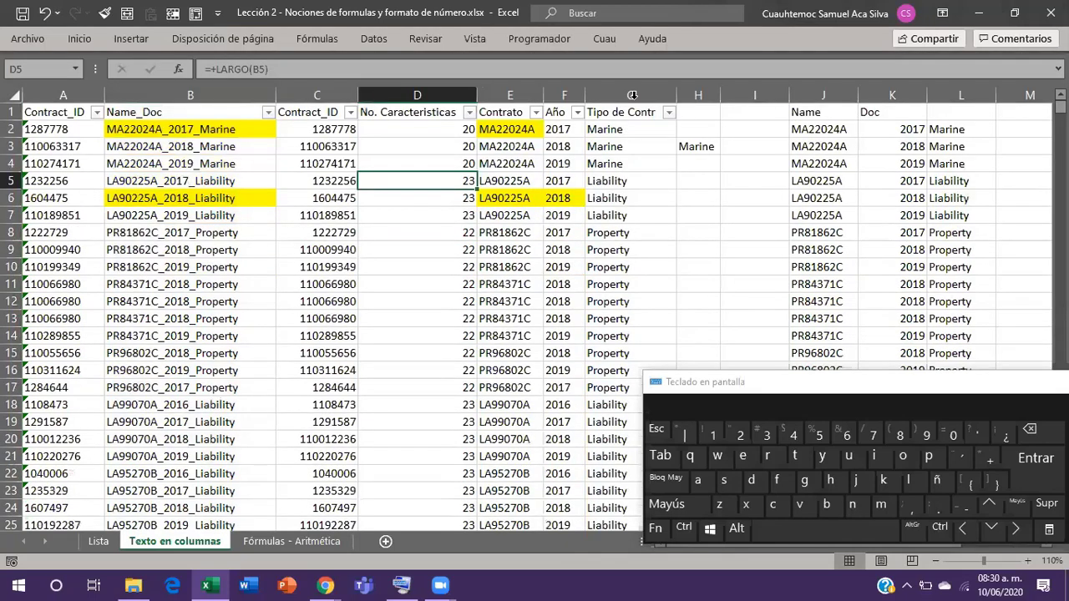
click(416, 95)
key(ctrl+0)
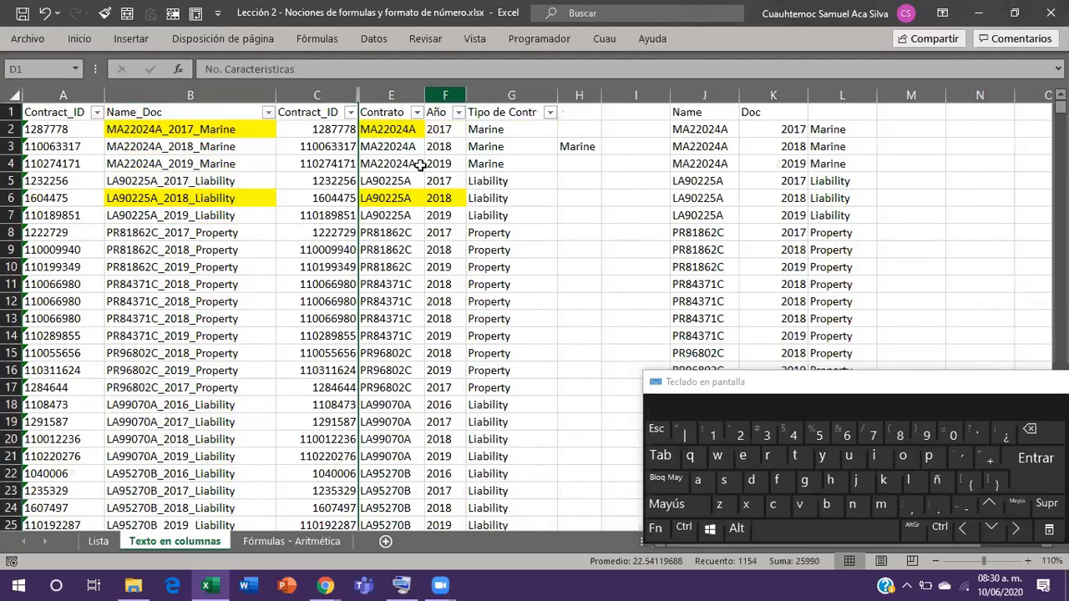
Hide the columns H and I between the formula results and the Texto en columnas output.
key(Right)
key(Right)
key(Down)
key(Down)
key(Down)
key(Down)
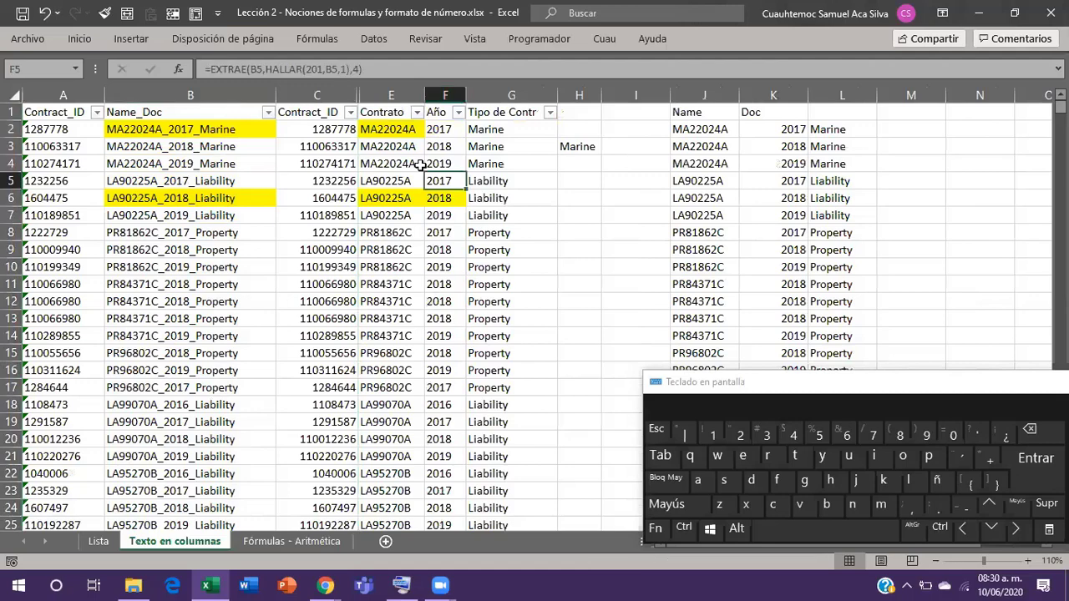
key(Right)
key(Right)
key(ctrl+space)
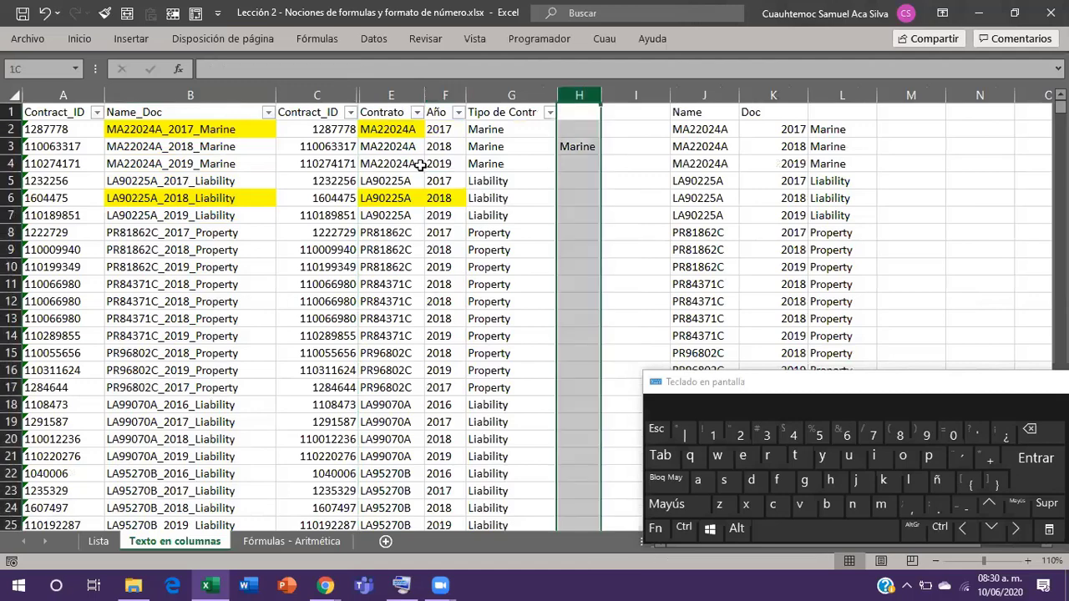
key(shift+Right)
key(ctrl+0)
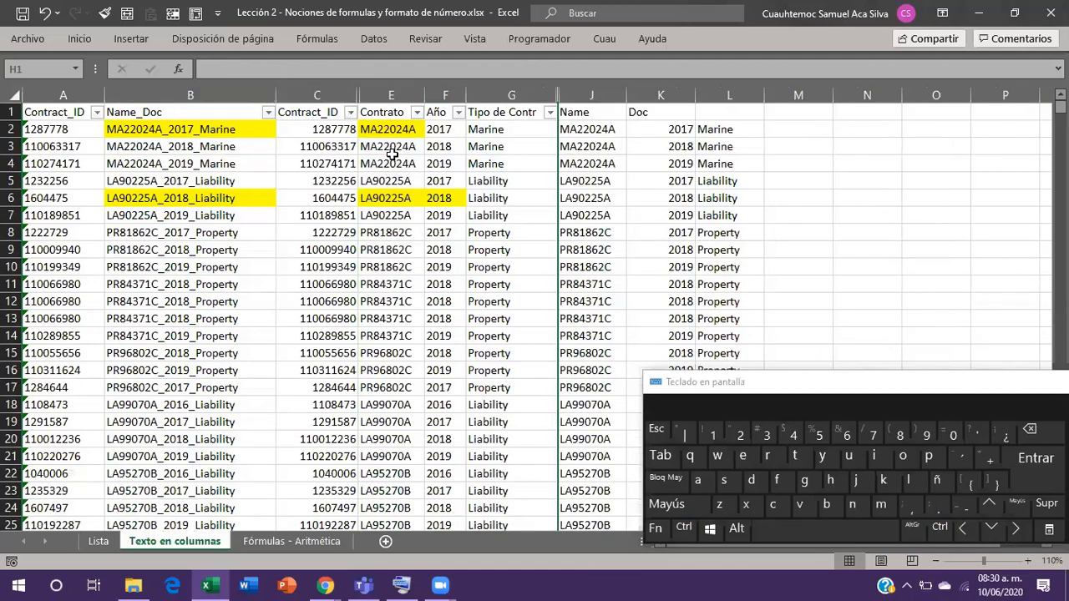
Clear the Name_Doc entries in B2:B21.
click(392, 166)
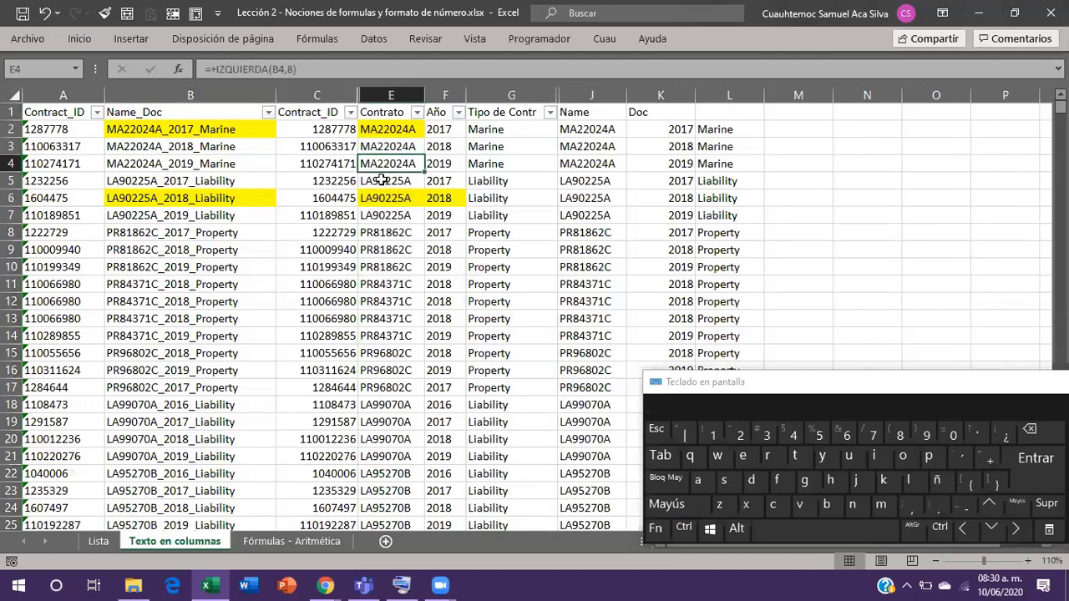
key(Right)
key(Right)
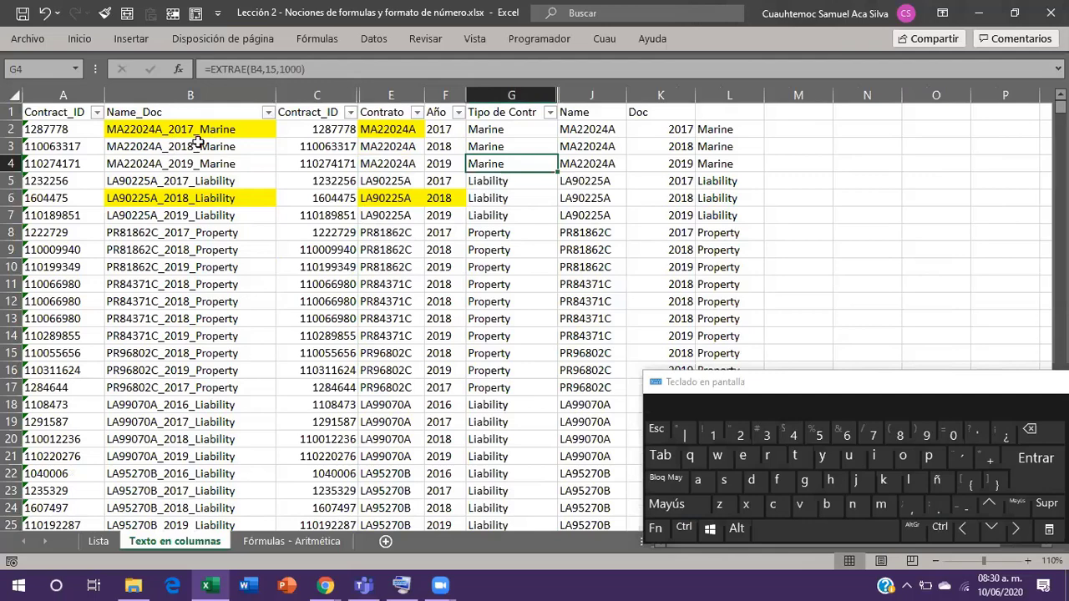
drag(194, 146, 193, 318)
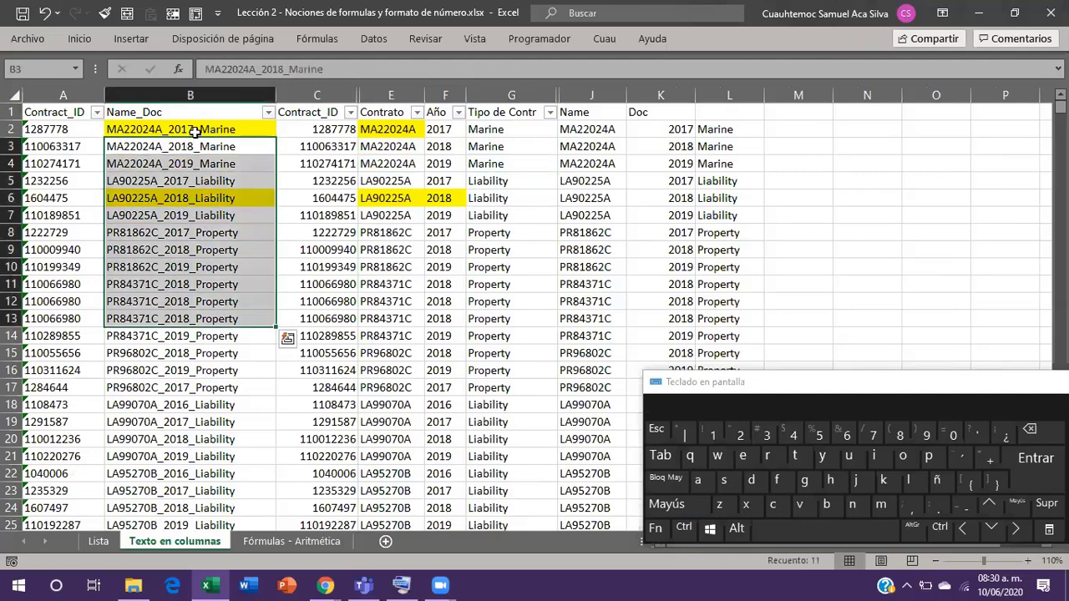
drag(195, 131, 184, 456)
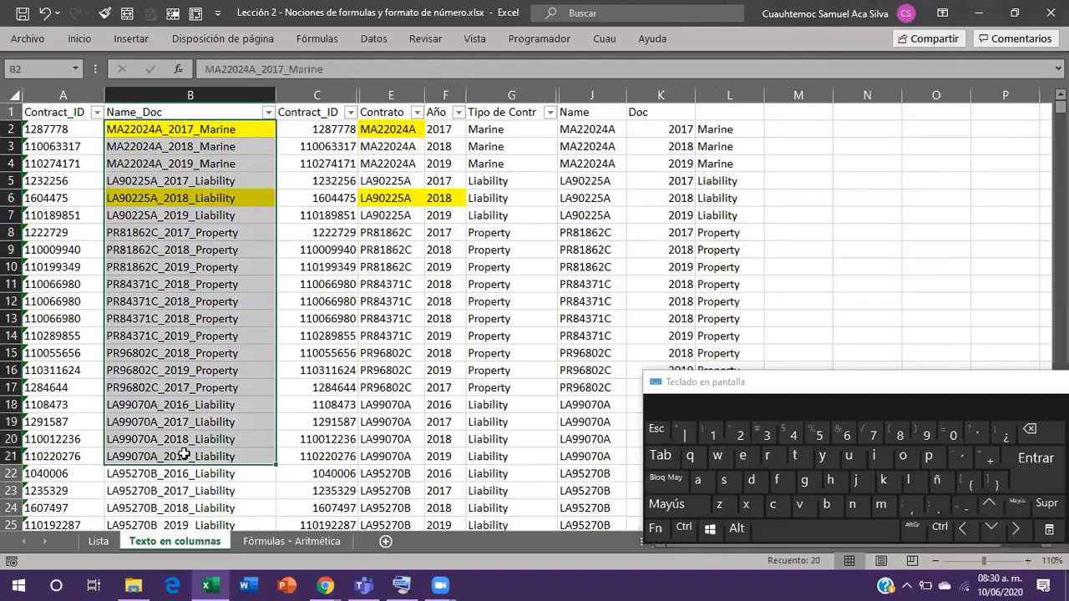
key(Delete)
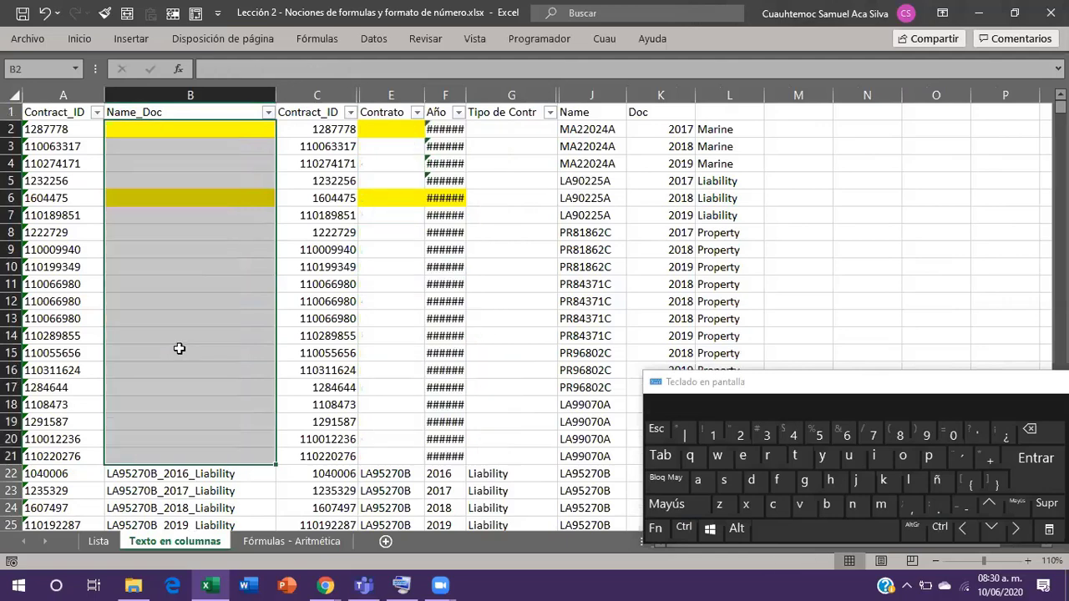
click(179, 353)
scroll(200, 386, down, 1)
scroll(199, 386, up, 1)
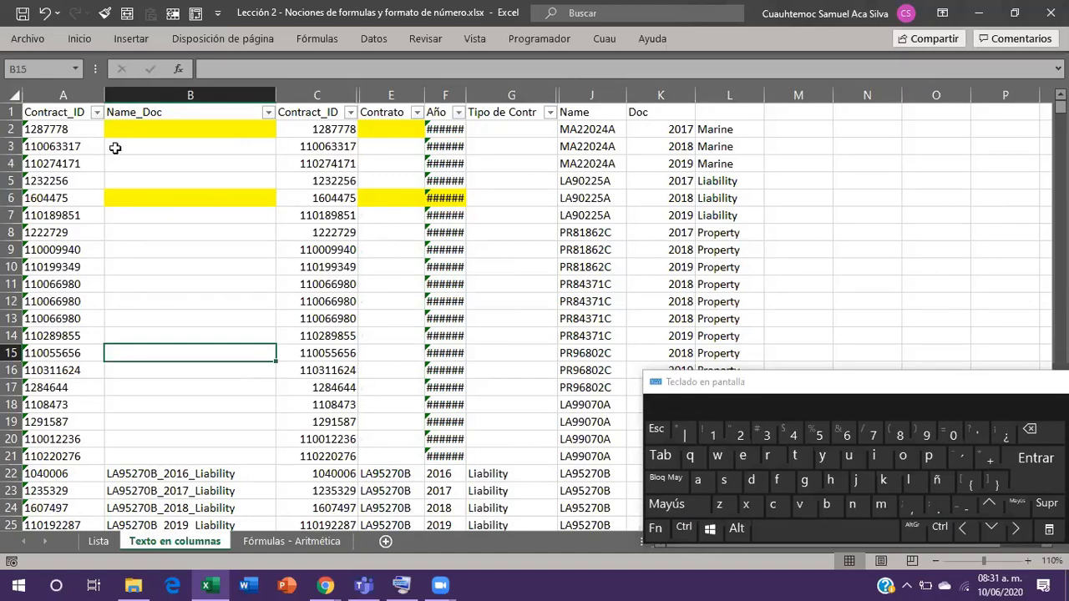
click(12, 128)
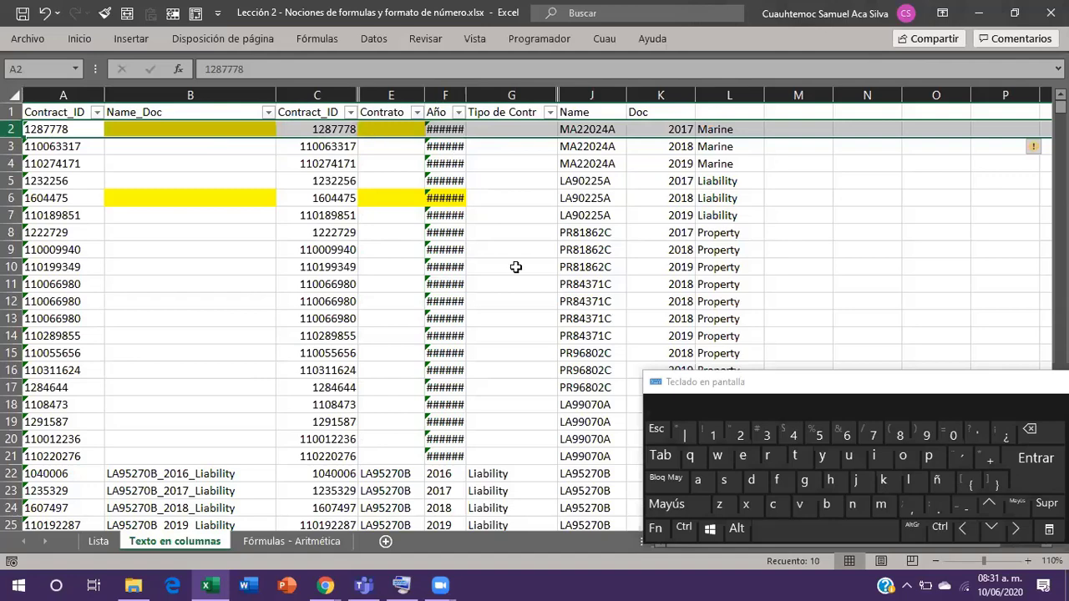
click(318, 284)
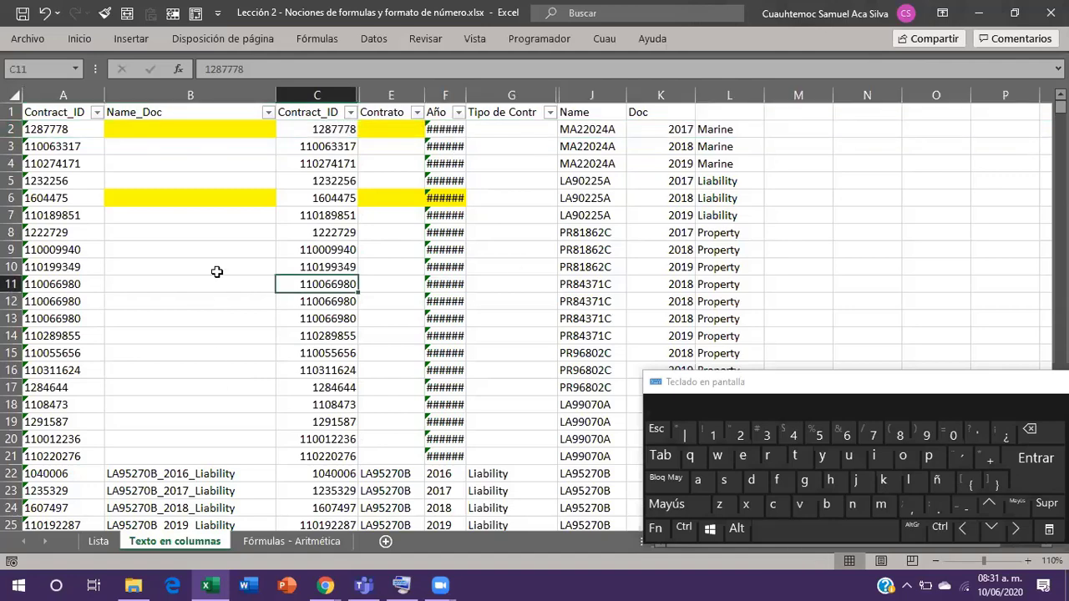
key(Menu)
click(214, 272)
click(192, 235)
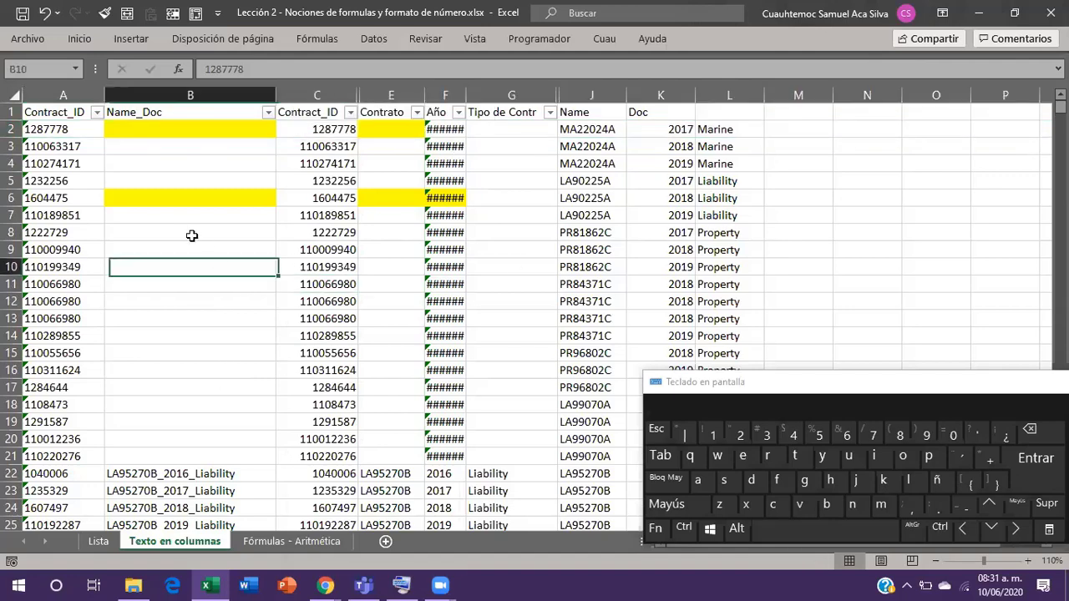
Copy the Name_Doc entries in B22:B25 into the emptied cells starting at B8.
drag(150, 473, 157, 525)
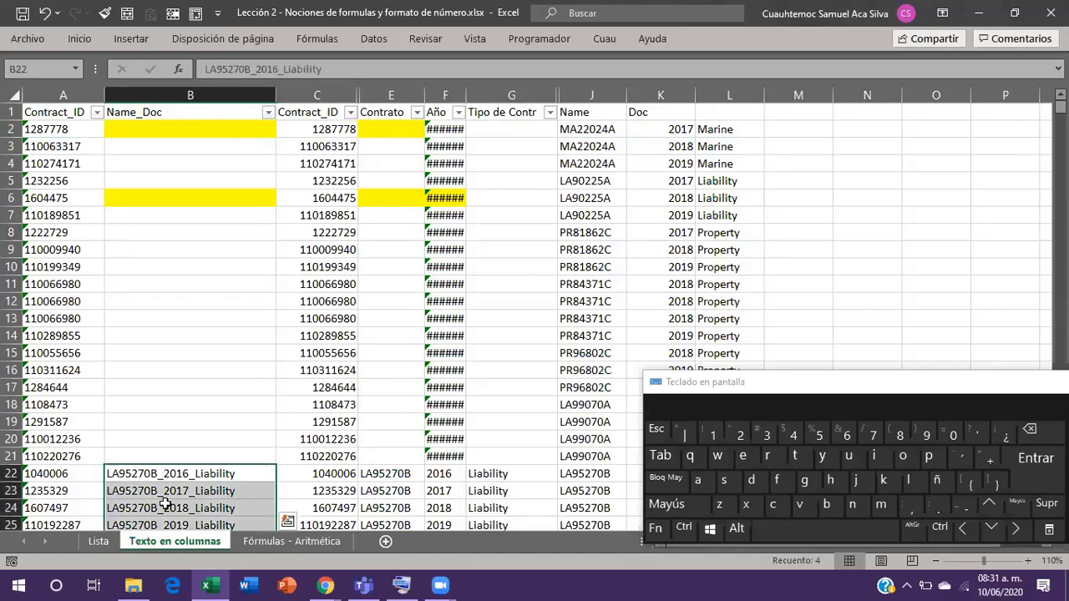
key(ctrl+c)
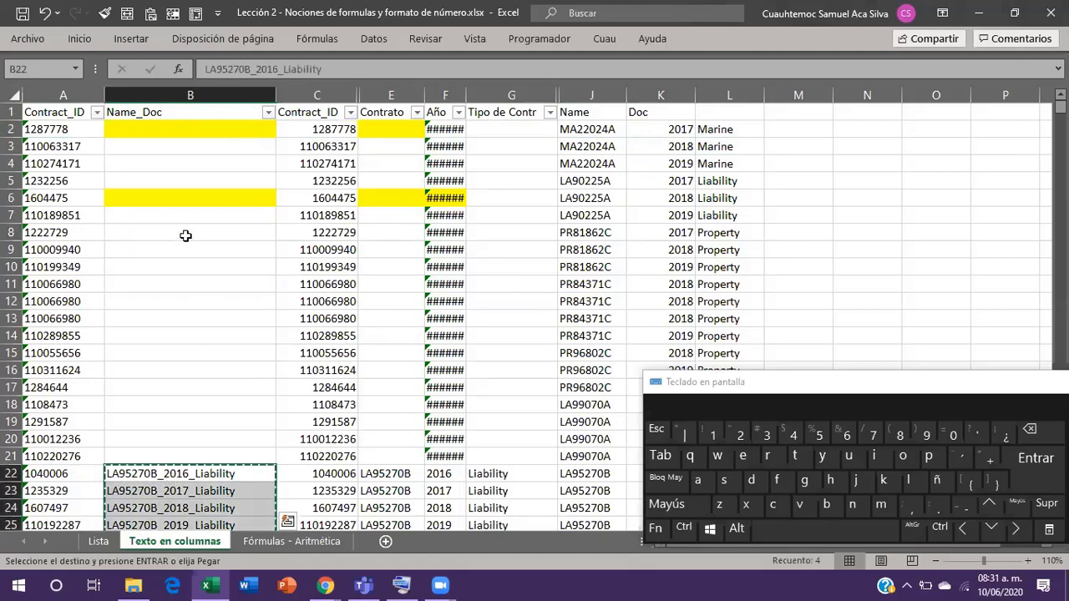
click(189, 231)
key(ctrl+v)
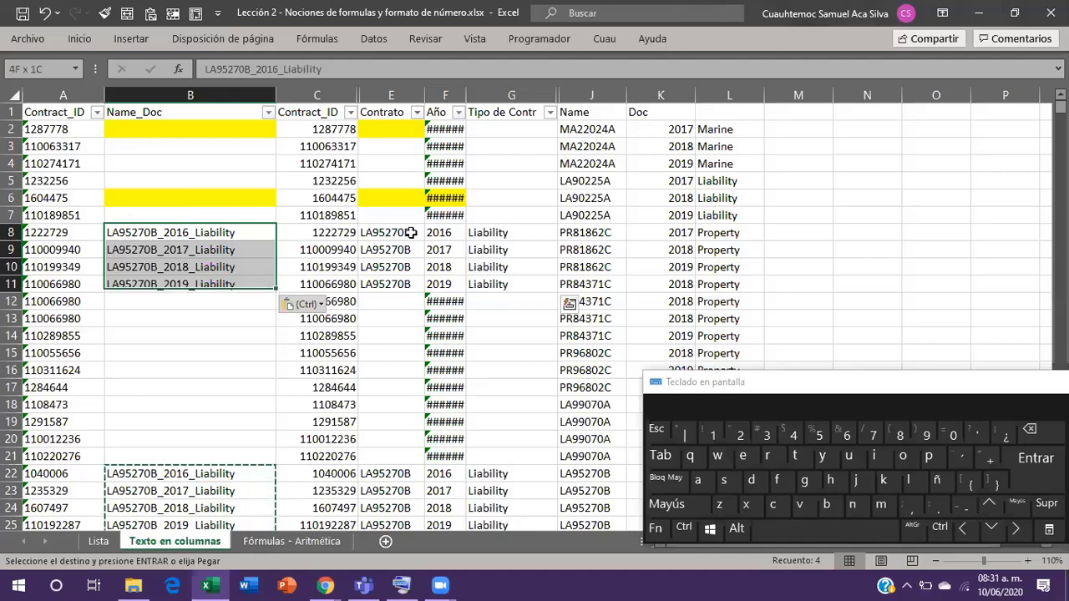
Compare the formula results in E8:G11 with the static wizard output in columns J to L.
drag(410, 233, 496, 284)
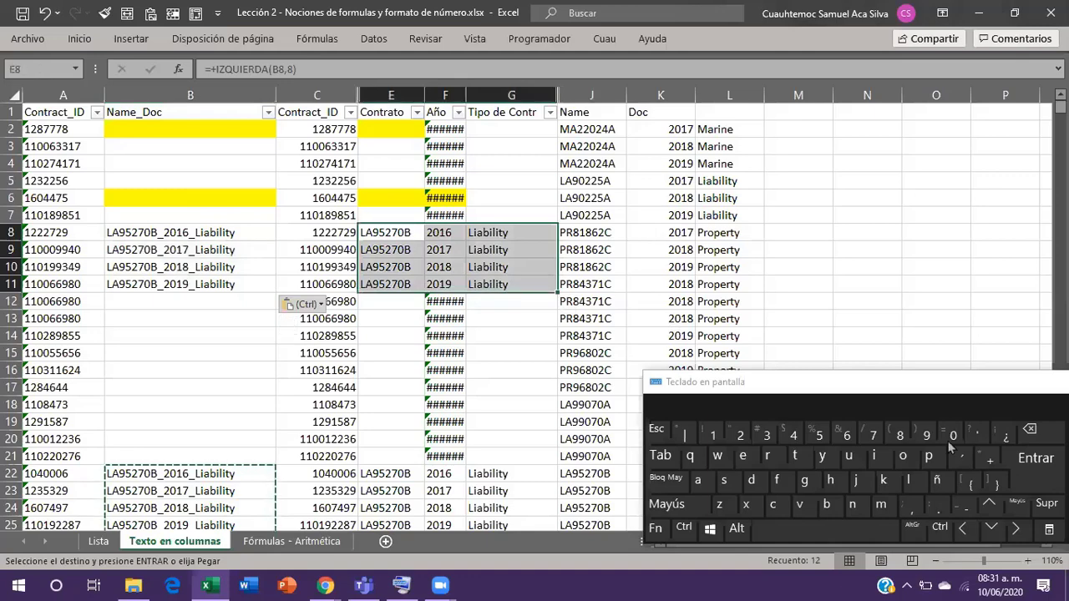
drag(935, 388, 931, 364)
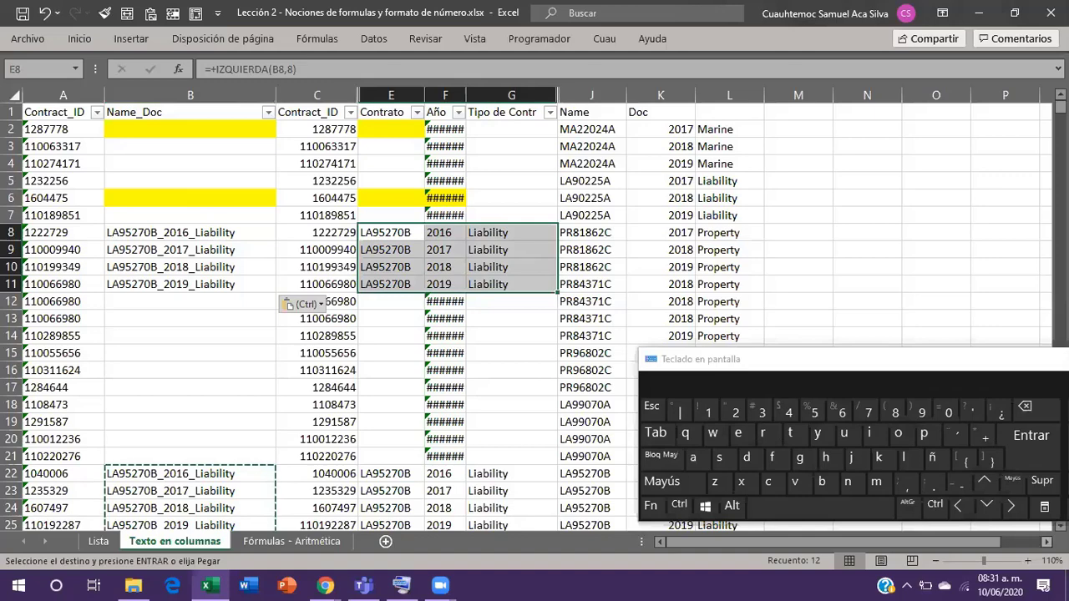
scroll(449, 172, right, 2)
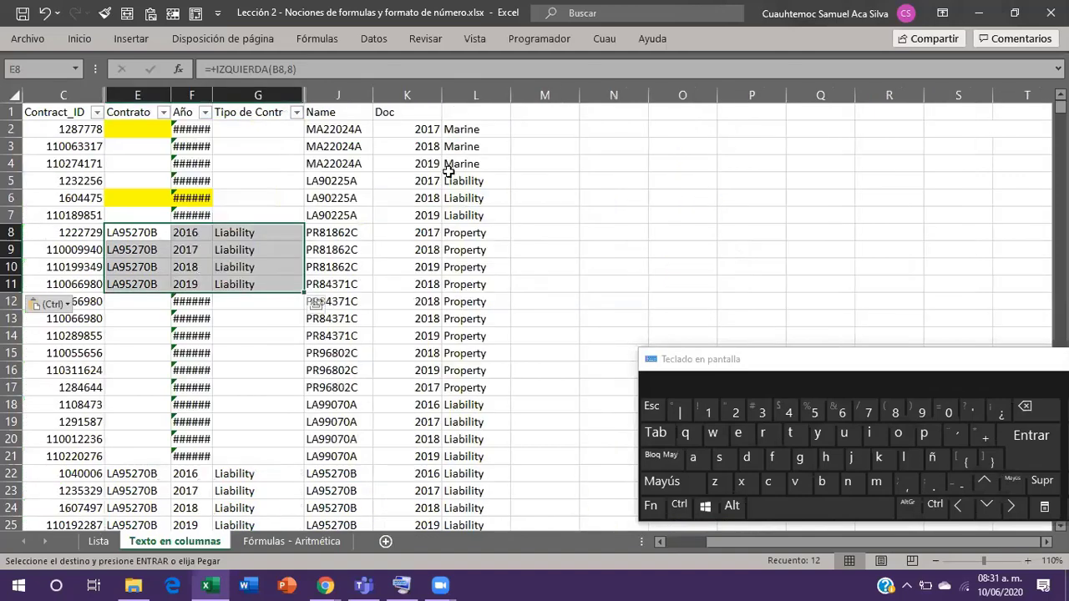
click(354, 90)
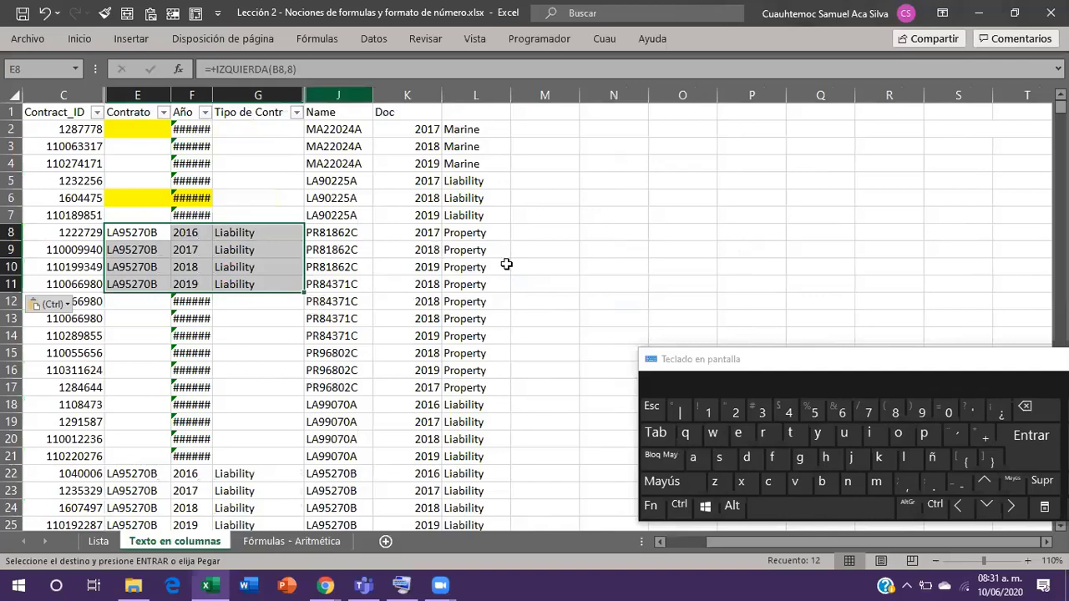
key(ctrl+shift+Right)
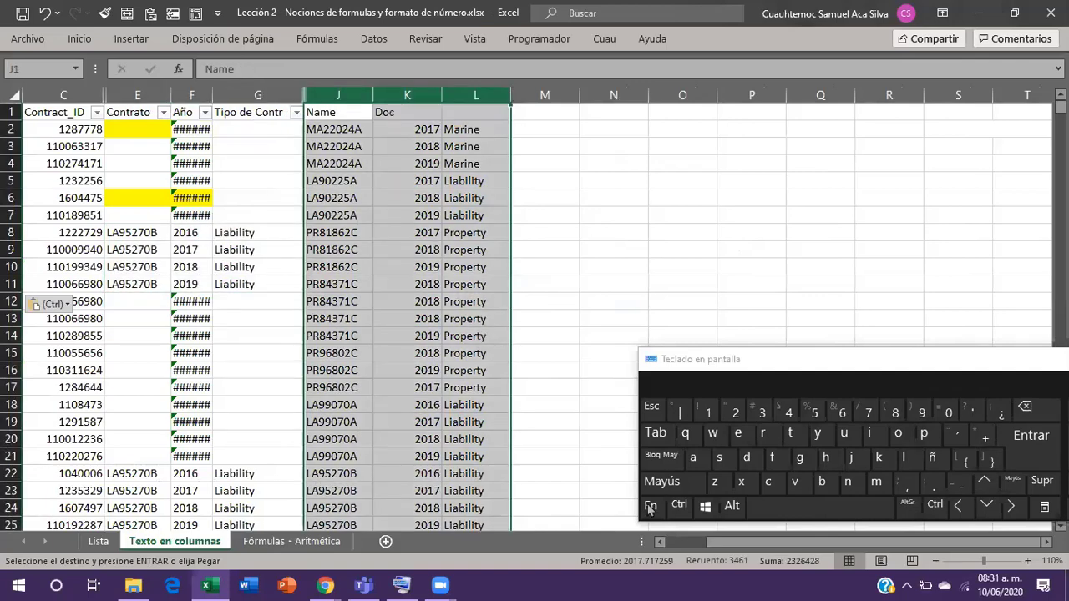
drag(667, 543, 658, 543)
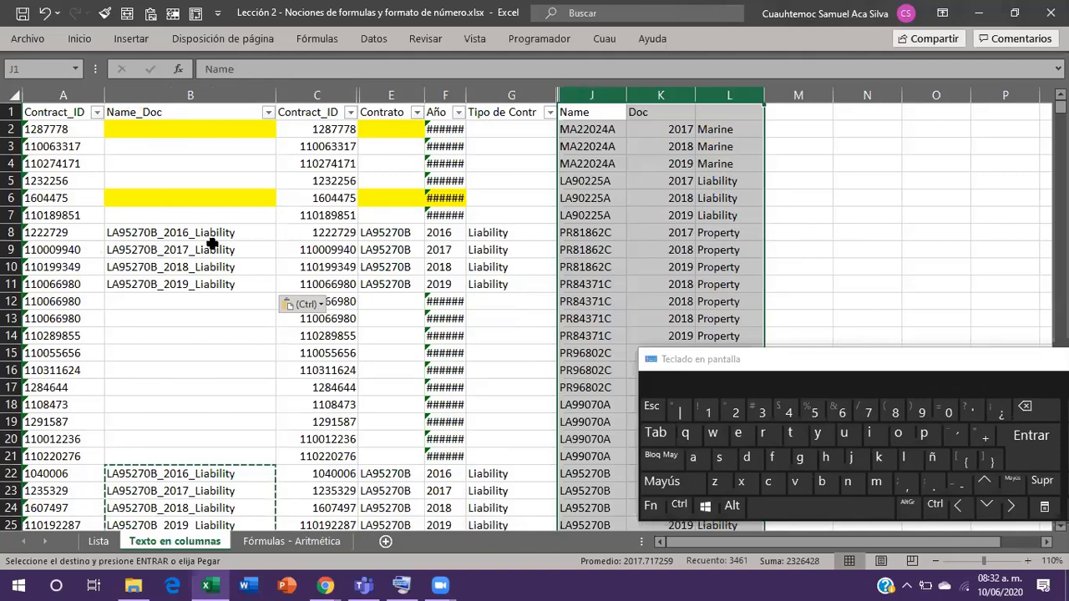
drag(212, 234, 512, 284)
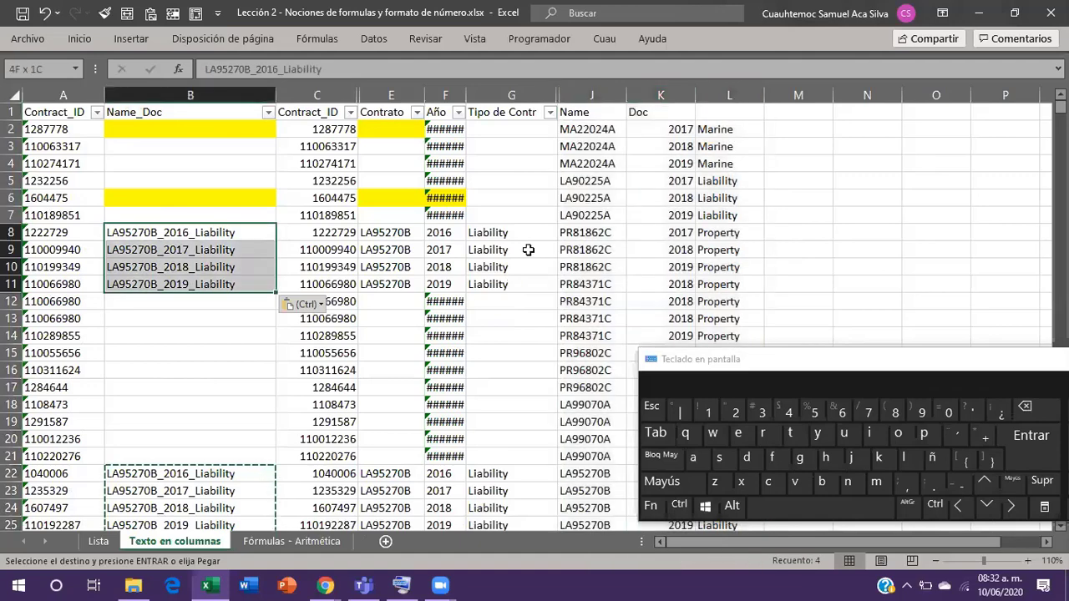
Insert two blank rows above the header row.
click(11, 111)
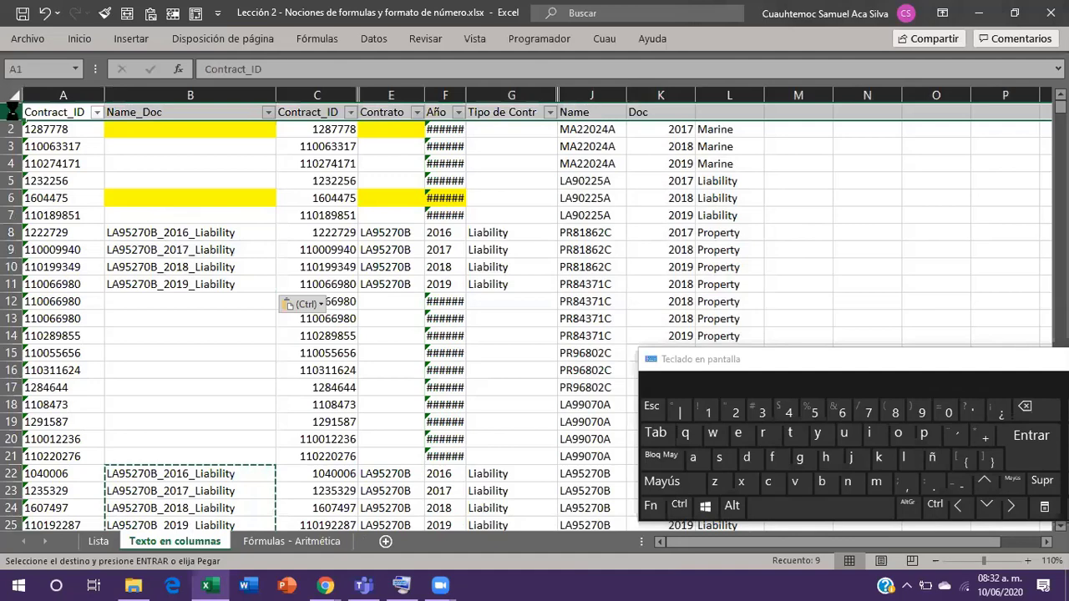
key(ctrl)
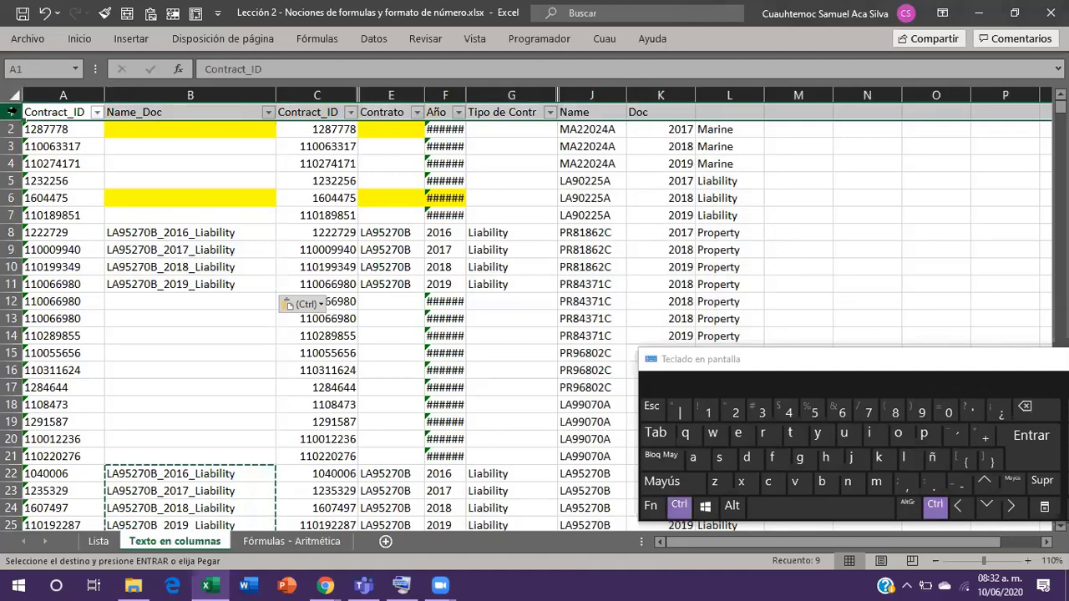
key(ctrl+plus)
key(ctrl+plus)
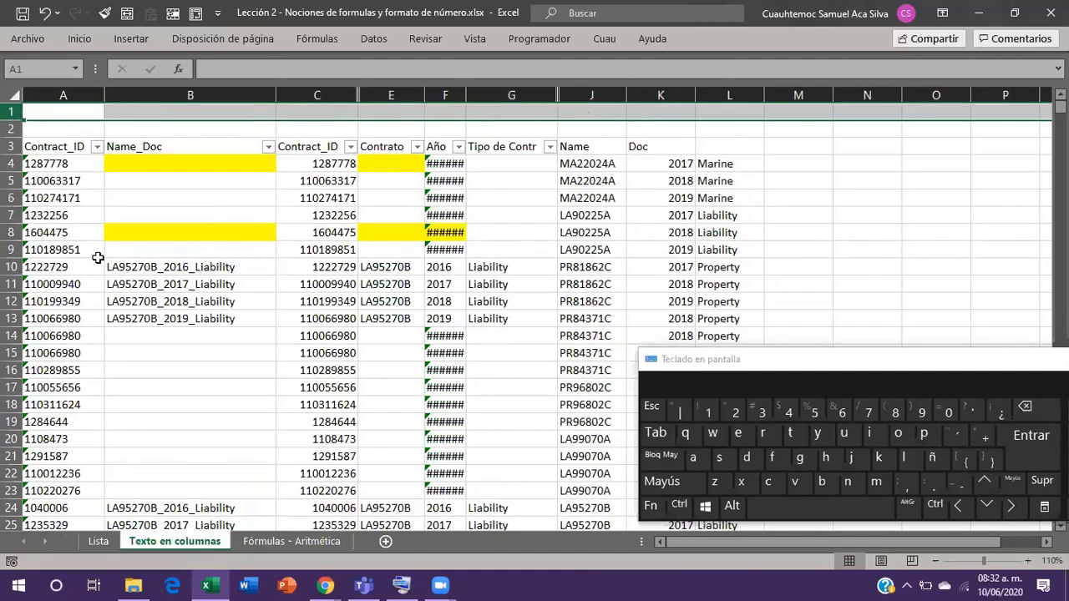
Delete column A with the first Contract_ID list.
click(76, 268)
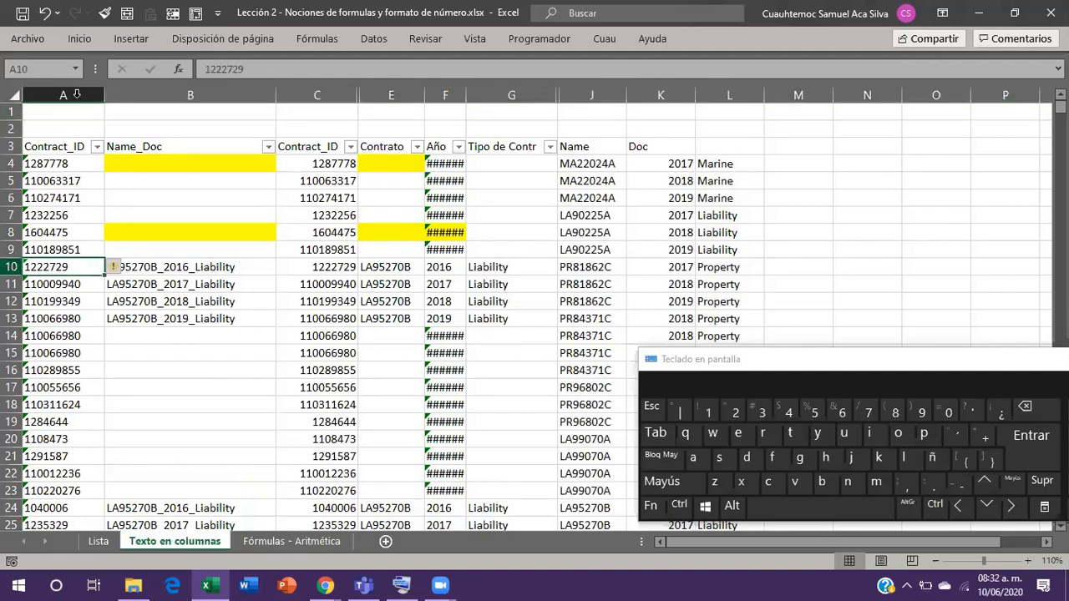
click(76, 95)
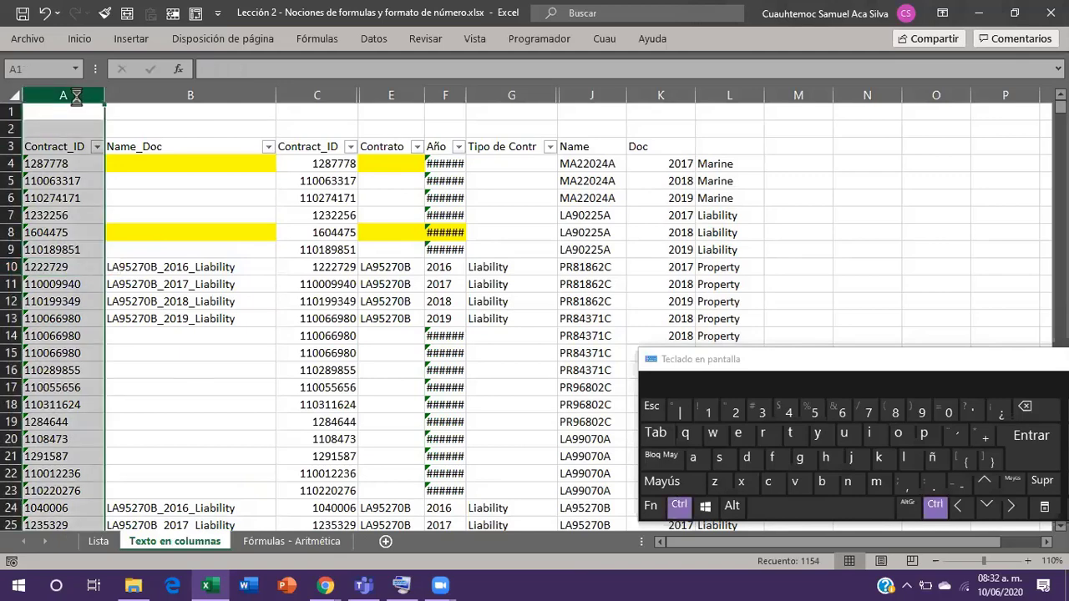
key(ctrl+minus)
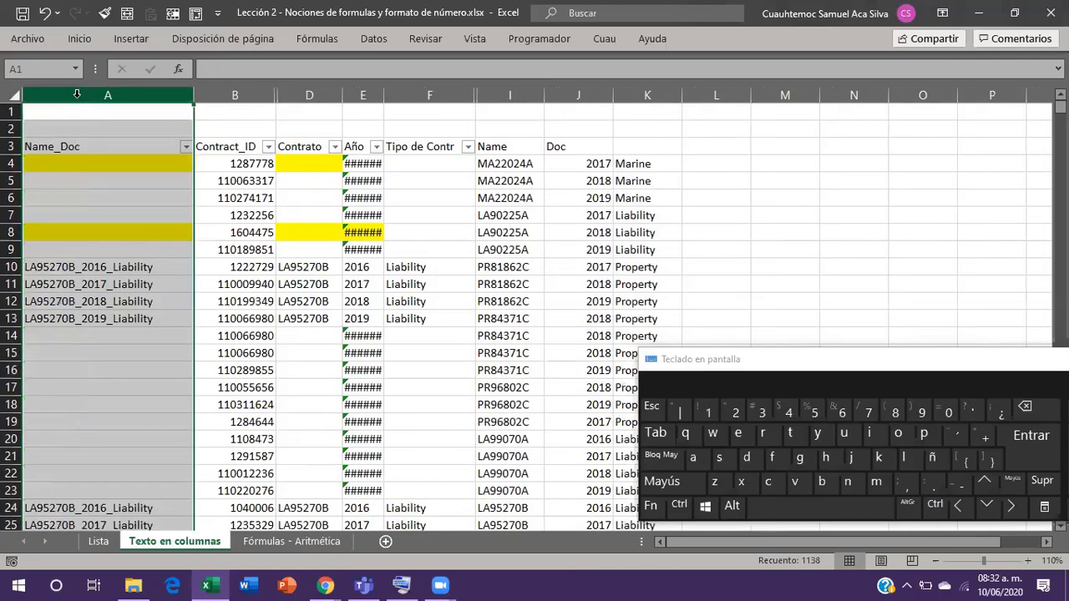
Copy the entire row 10 to the clipboard.
key(Down)
key(Down)
key(Down)
key(Down)
key(Down)
key(Down)
key(Down)
key(Down)
key(Down)
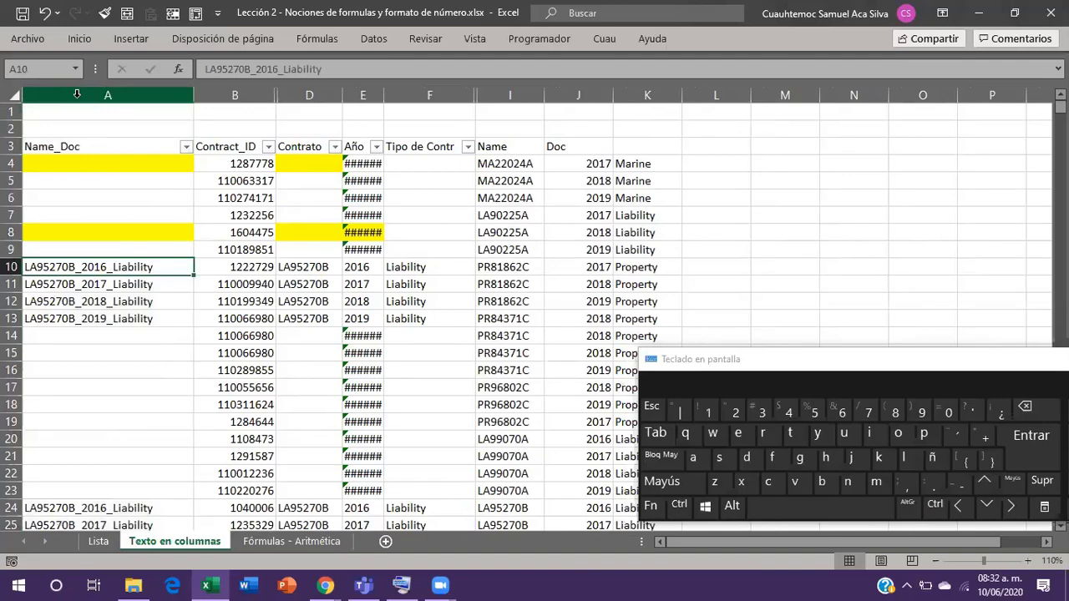
key(shift+space)
key(ctrl+c)
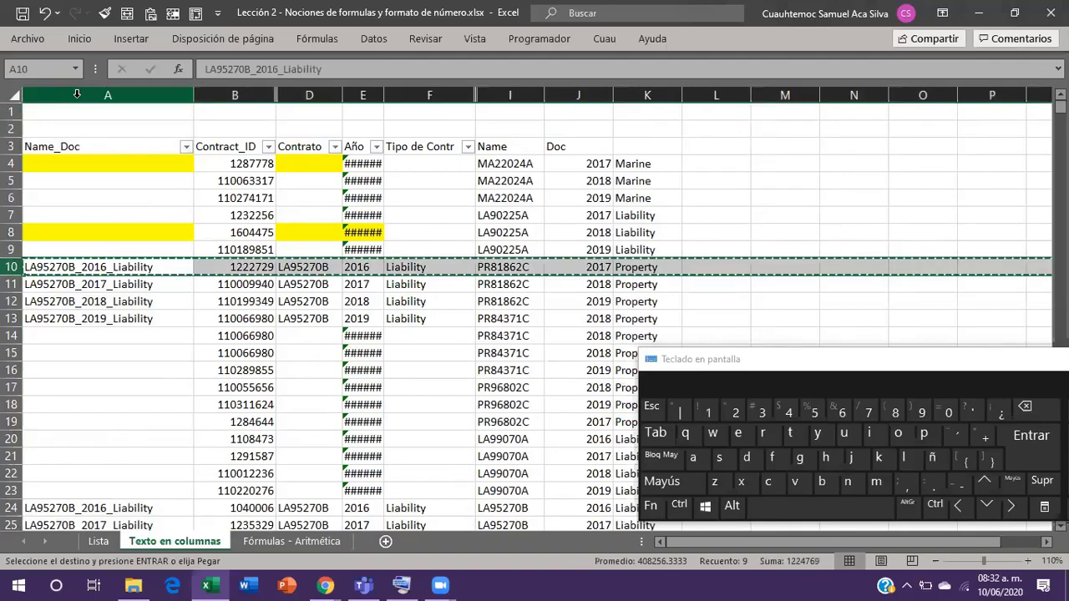
Undo the deletion of column A, cancel the pending copy and return to cell A1.
key(ctrl+z)
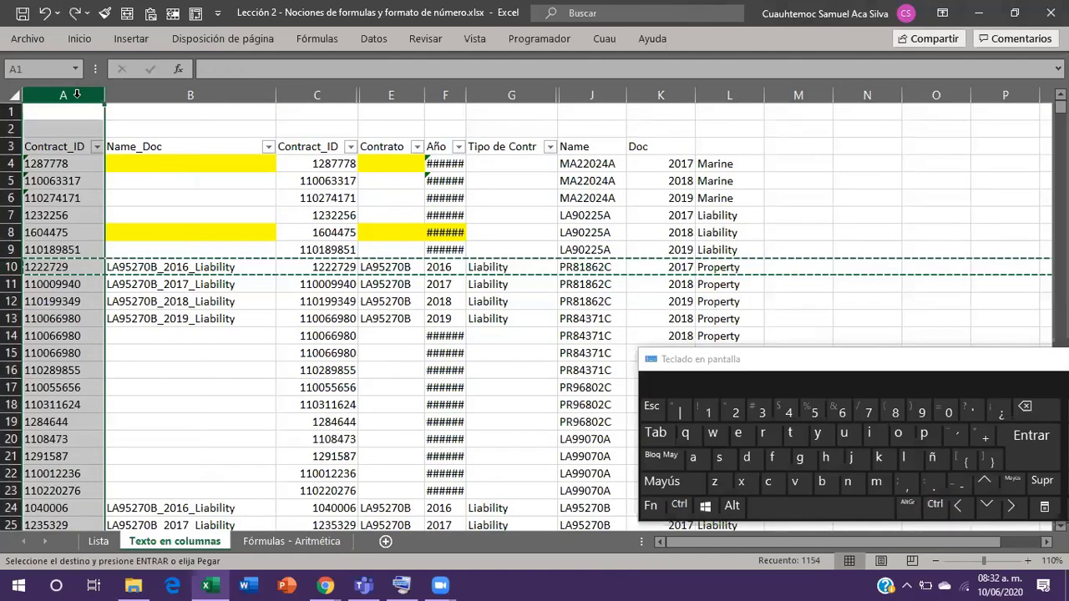
key(Escape)
key(ctrl+Home)
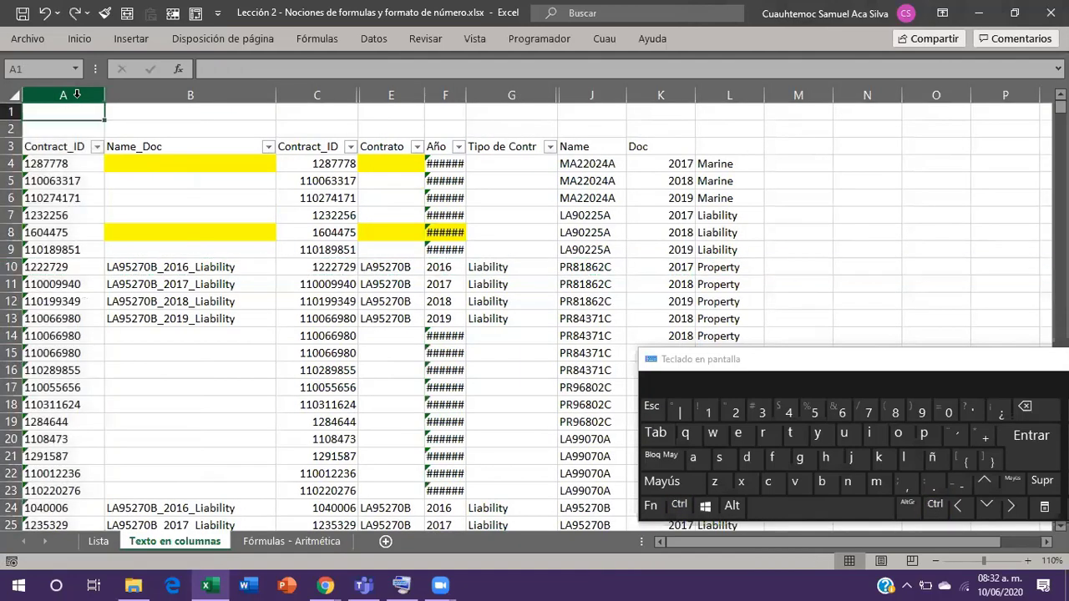
Copy the record in A10:L10 into row 1, starting at A1.
key(Down)
key(Down)
key(Down)
key(Down)
key(Down)
key(Down)
key(Down)
key(Down)
key(Down)
key(ctrl+shift+Right)
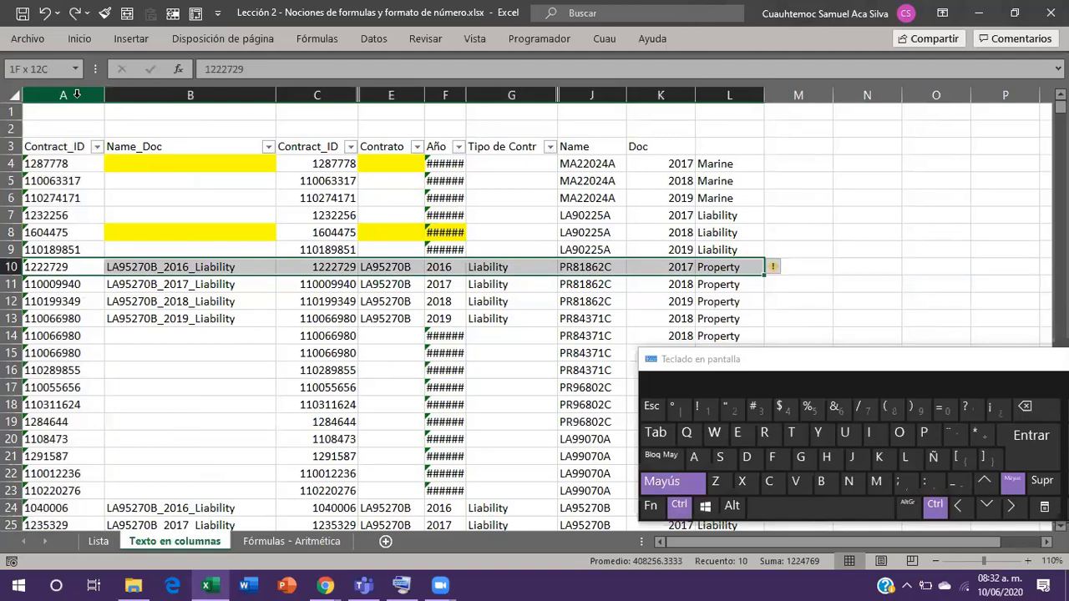
key(ctrl+c)
key(ctrl+Home)
key(Return)
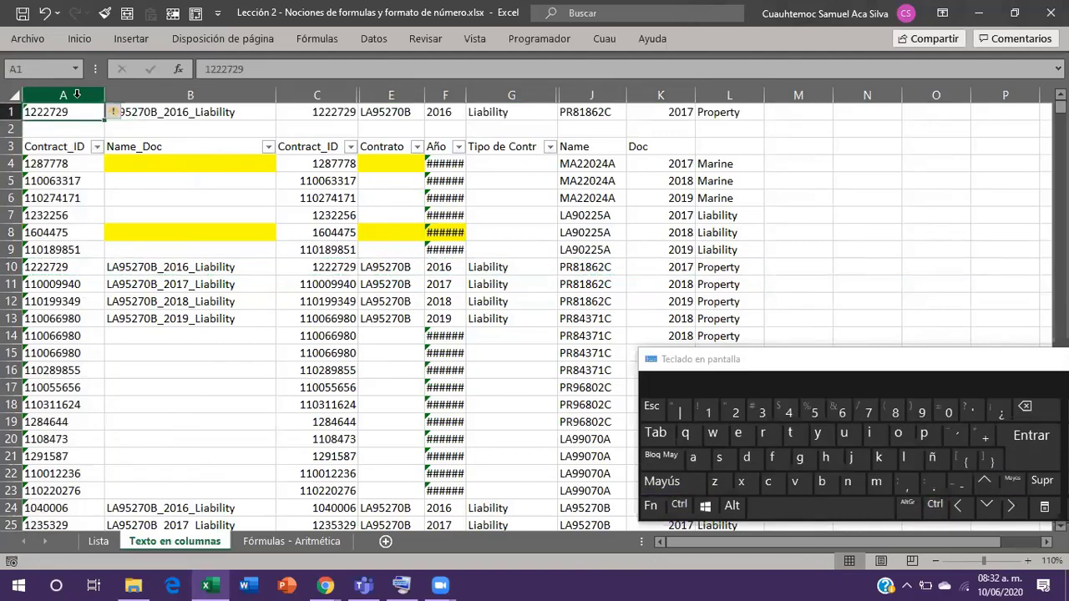
key(shift)
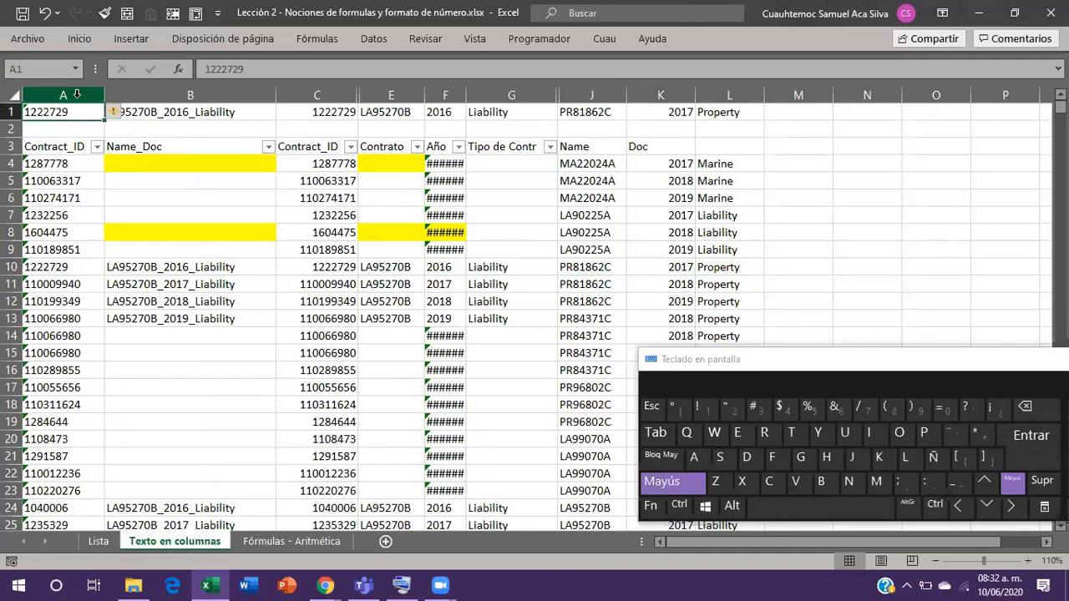
Label cell A1 with the text Formula, and make B4, the first Name_Doc entry cell, the active cell.
text(Formula)
key(Return)
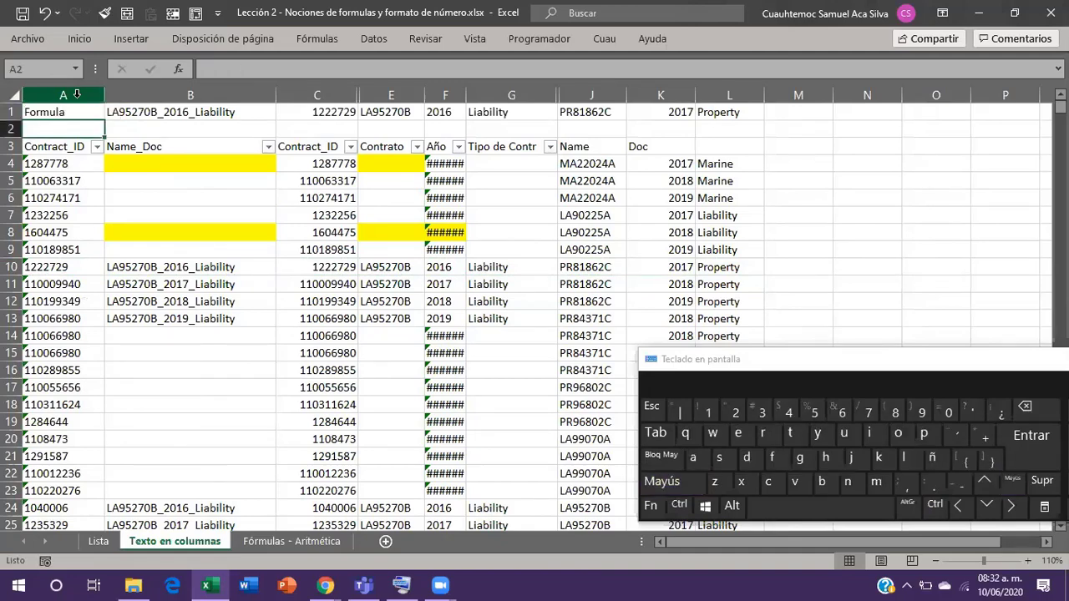
key(Up)
key(Right)
key(Down)
key(Down)
key(Down)
key(Down)
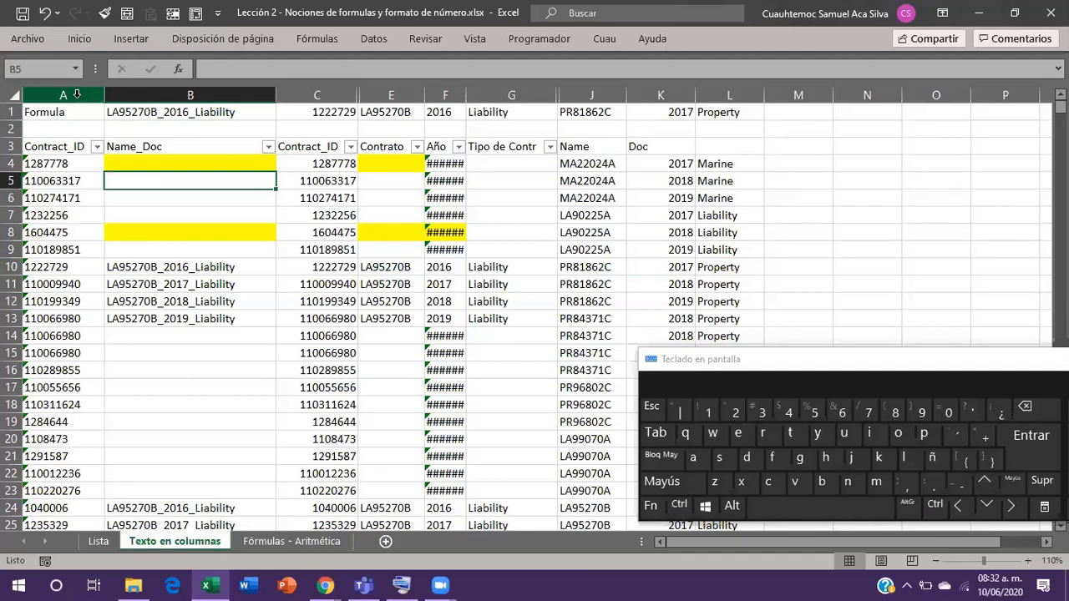
key(Up)
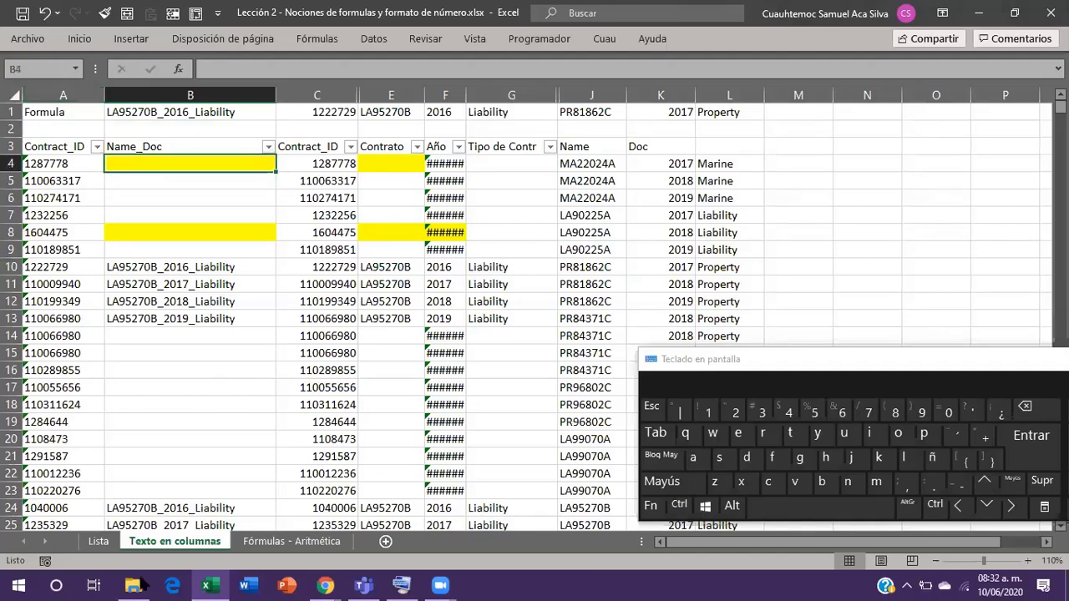
Open Insumo 1.xlsx from the Descargas folder and look over the Contract_Name entries in columns A to D.
mouse_move(144, 584)
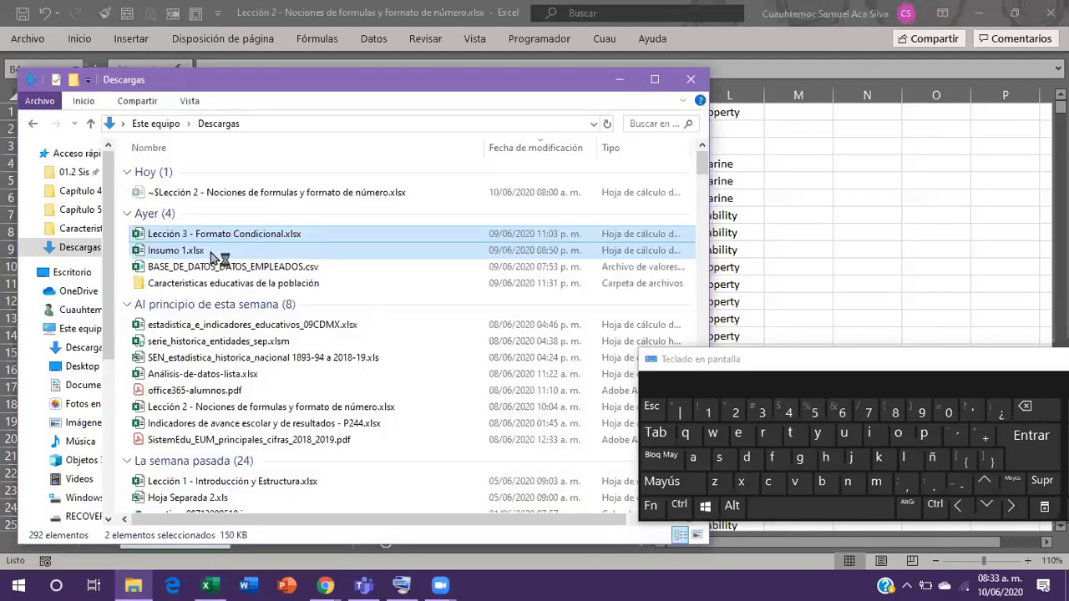
click(211, 254)
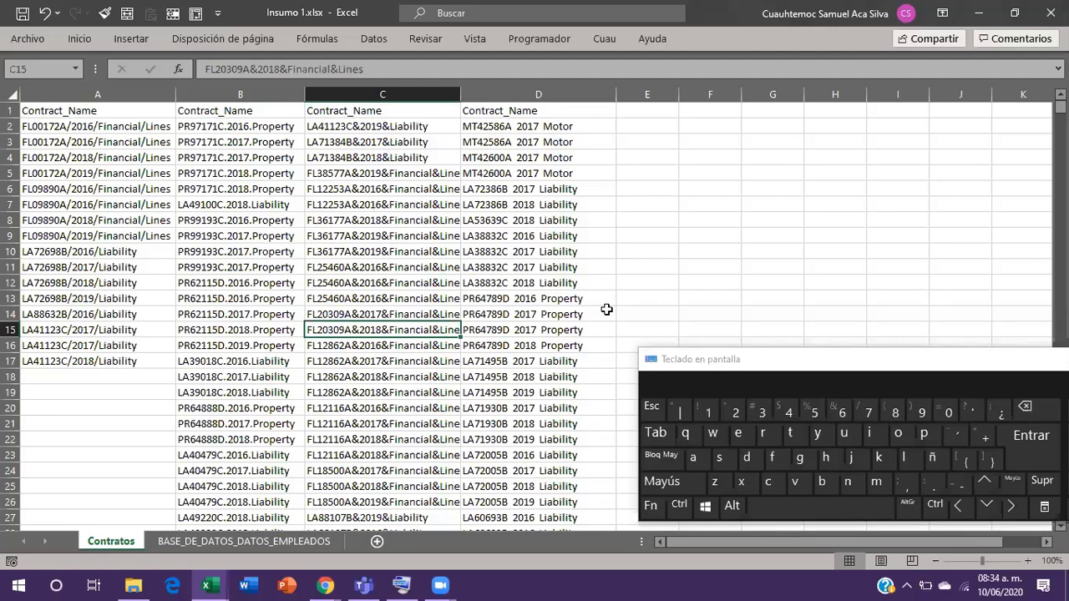
click(415, 190)
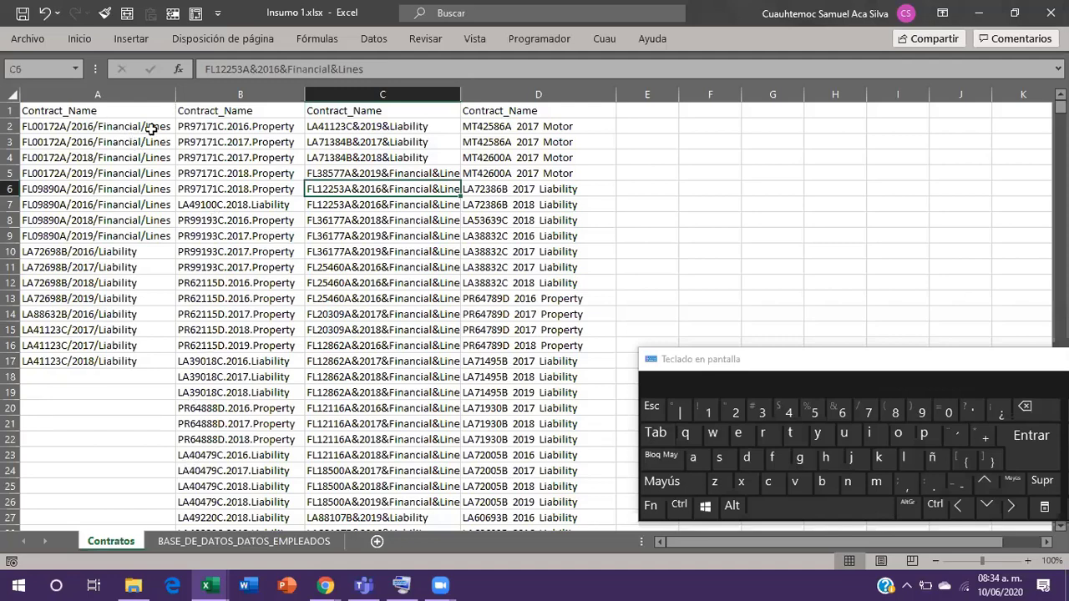
drag(151, 129, 520, 427)
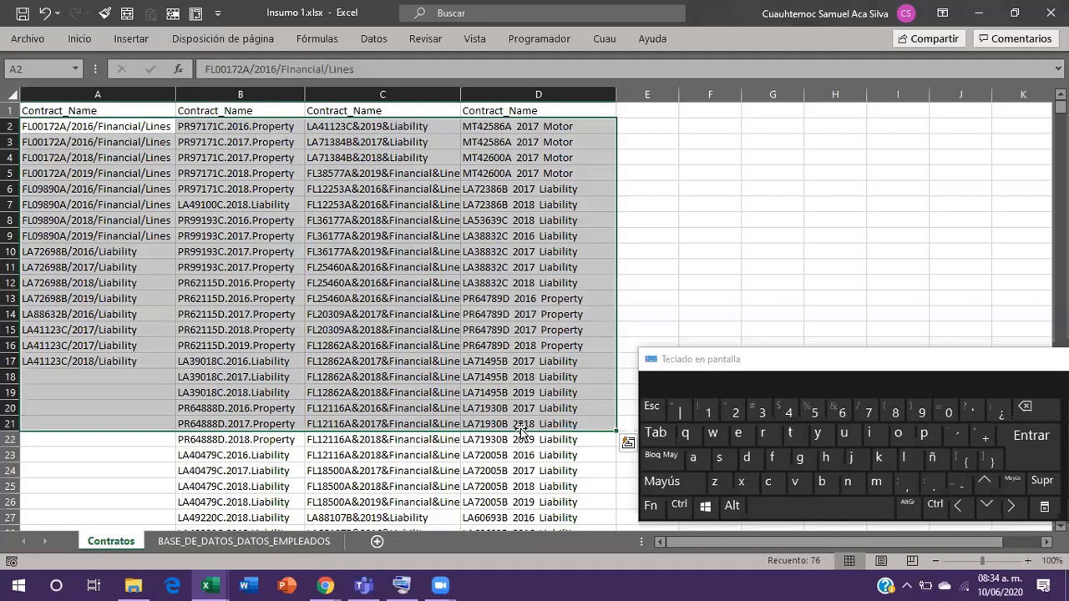
click(106, 170)
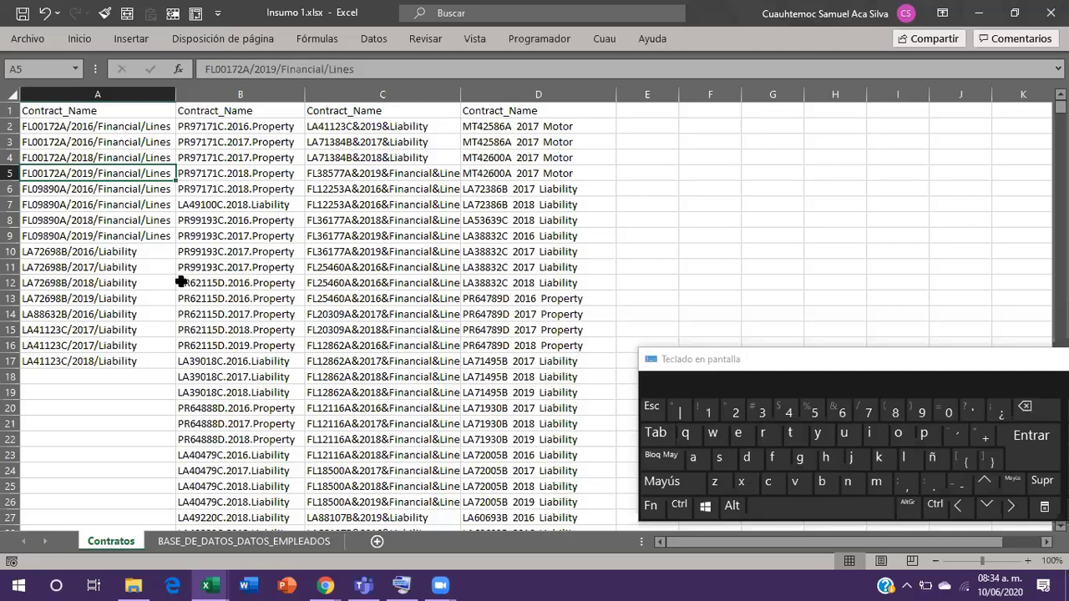
Examine how far the slash-separated list in column A extends compared with the neighbouring Contract_Name lists.
drag(159, 123, 136, 361)
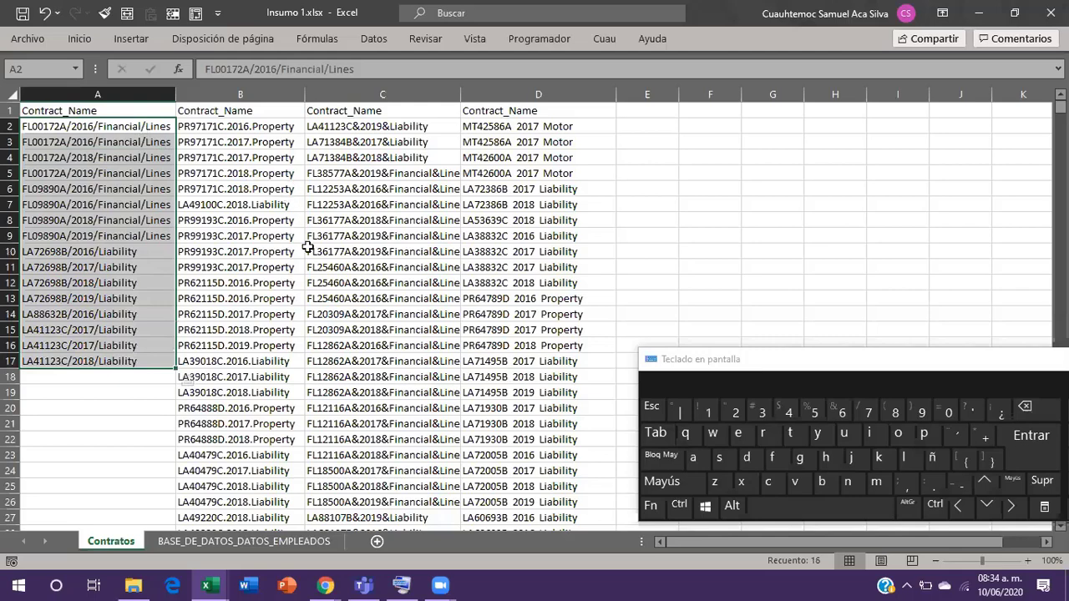
scroll(309, 251, down, 3)
scroll(309, 251, up, 3)
scroll(309, 251, down, 9)
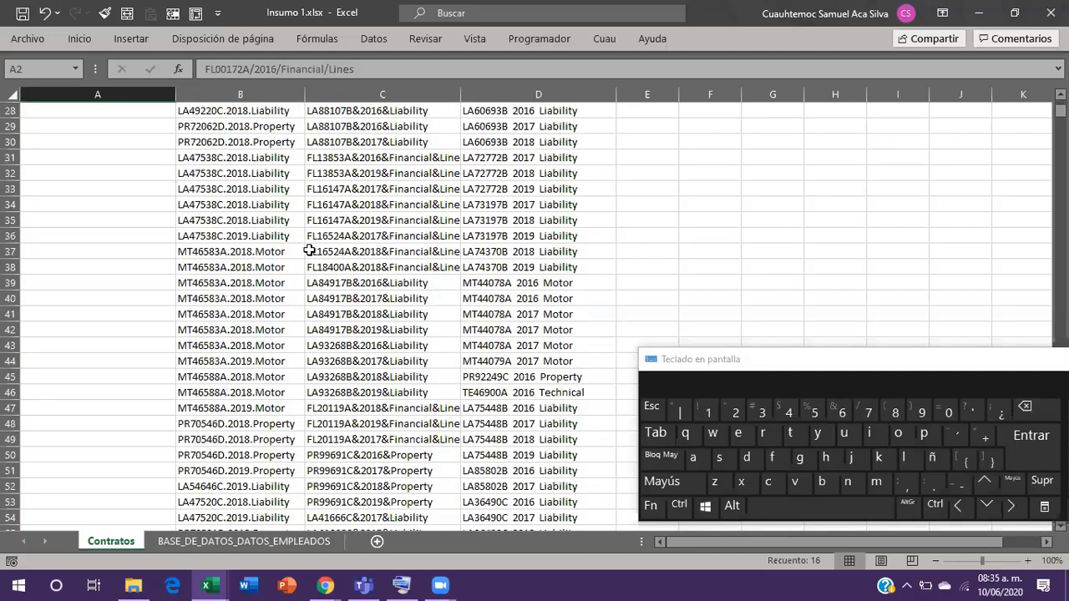
scroll(309, 250, down, 3)
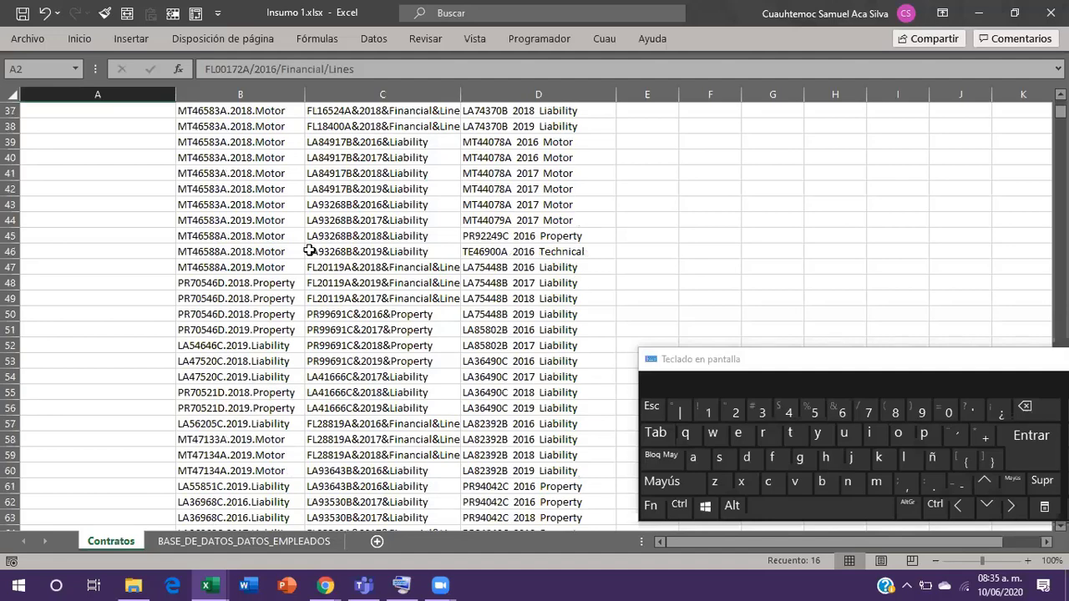
scroll(309, 250, down, 7)
scroll(309, 251, down, 3)
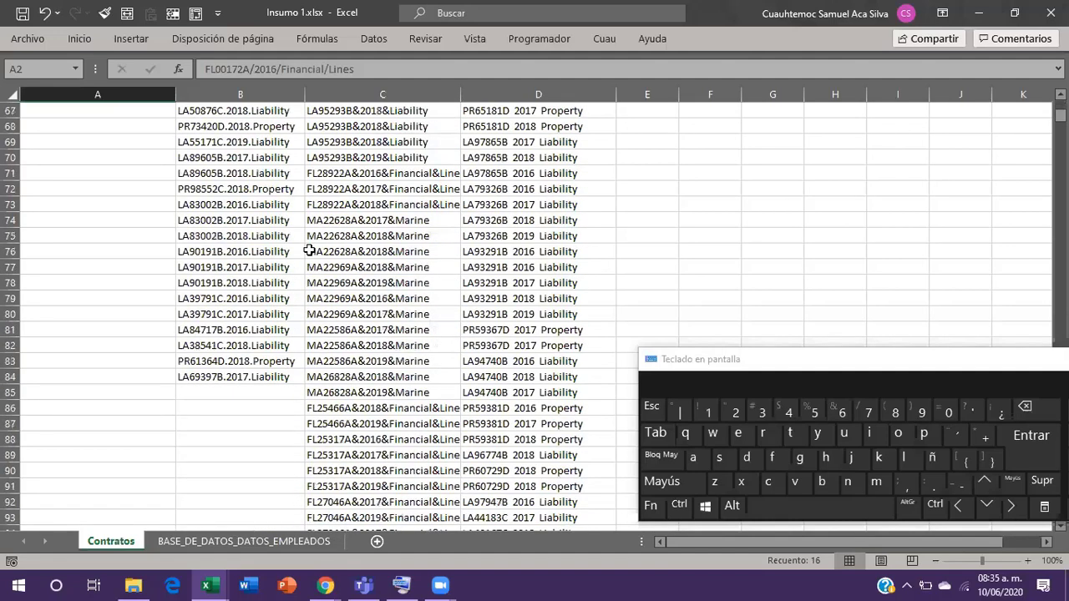
scroll(309, 251, up, 15)
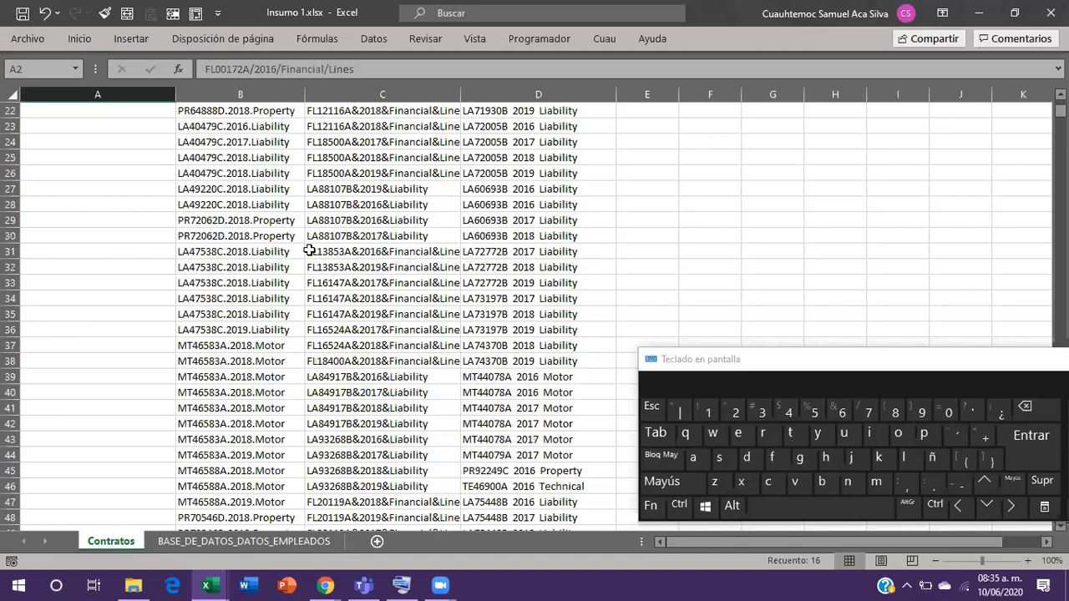
scroll(309, 250, up, 7)
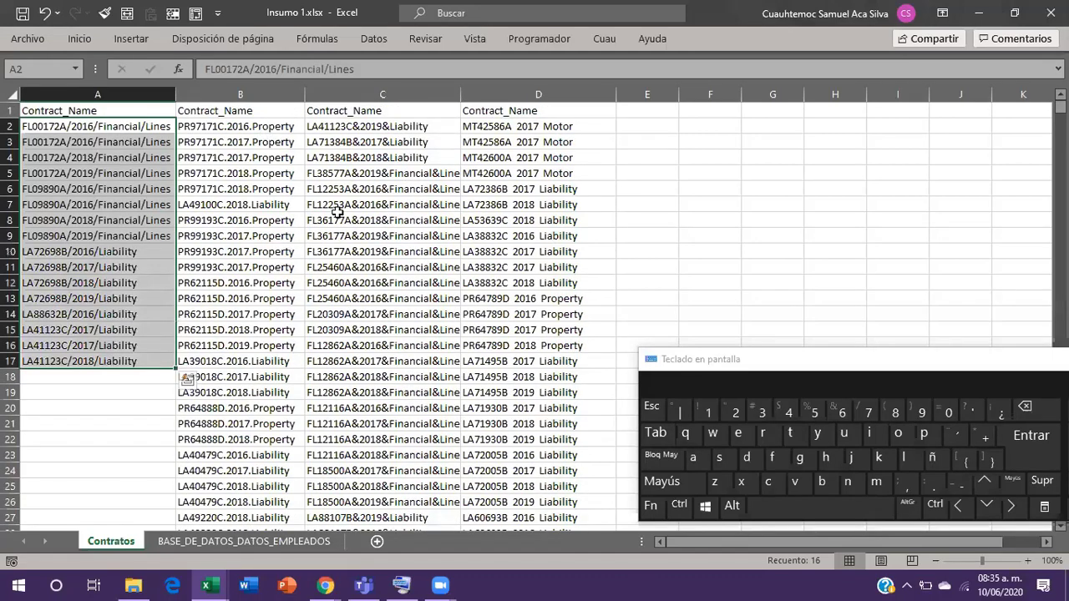
Examine the Contract_Name lists in columns B, C and D for their separators and length, ending at header C1.
click(240, 95)
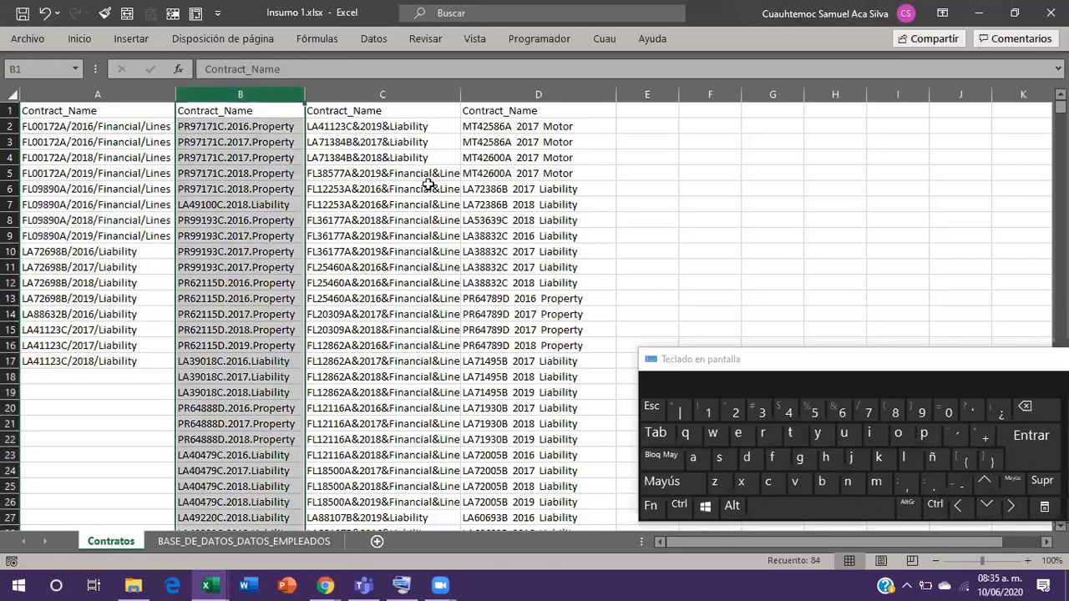
drag(385, 173, 384, 268)
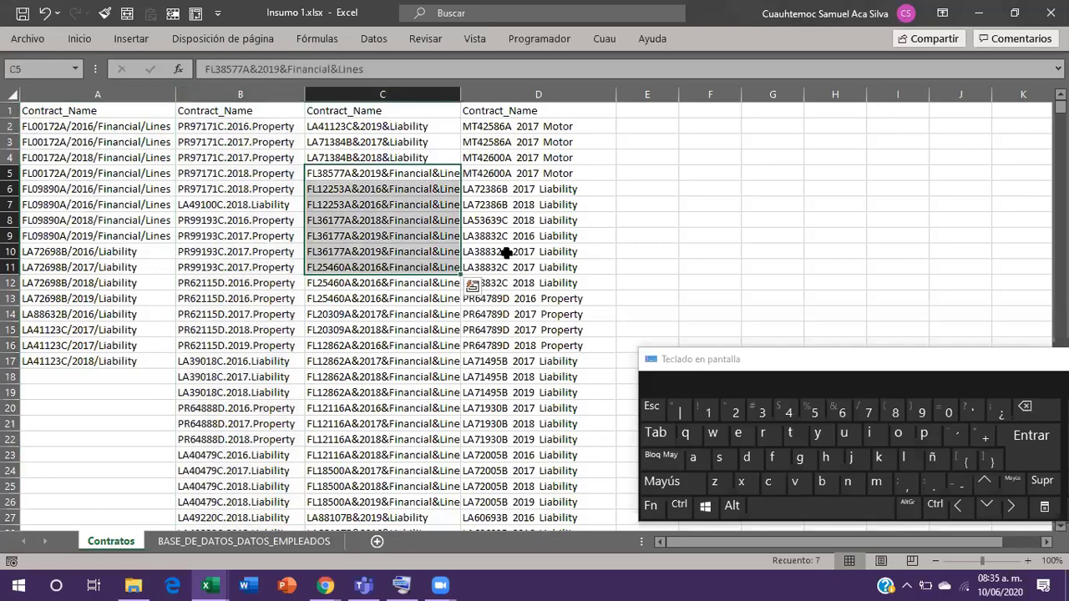
scroll(506, 252, down, 20)
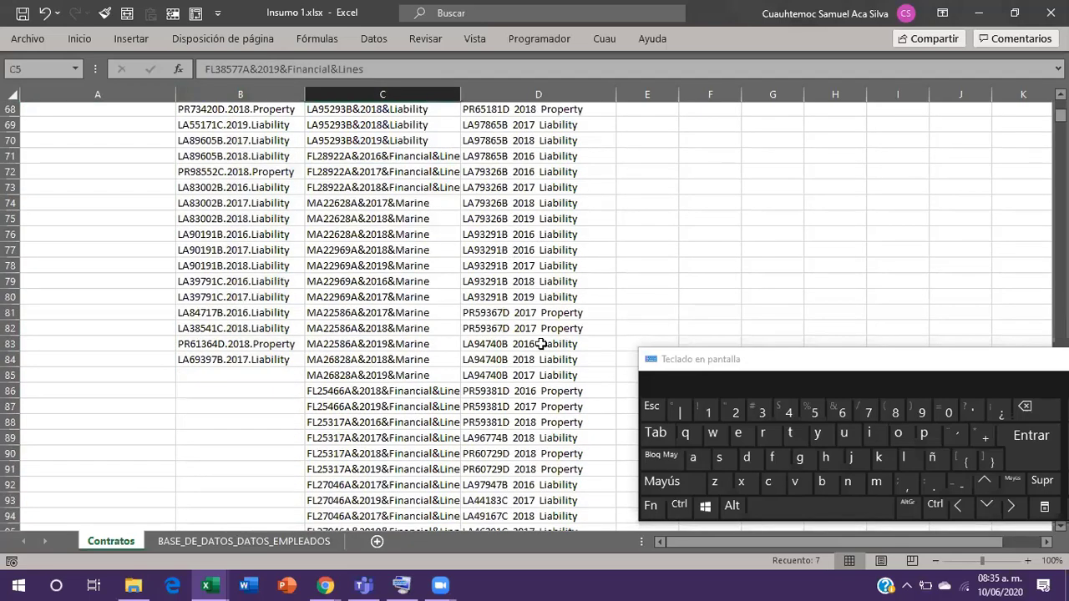
scroll(542, 344, down, 13)
click(531, 376)
scroll(531, 377, down, 8)
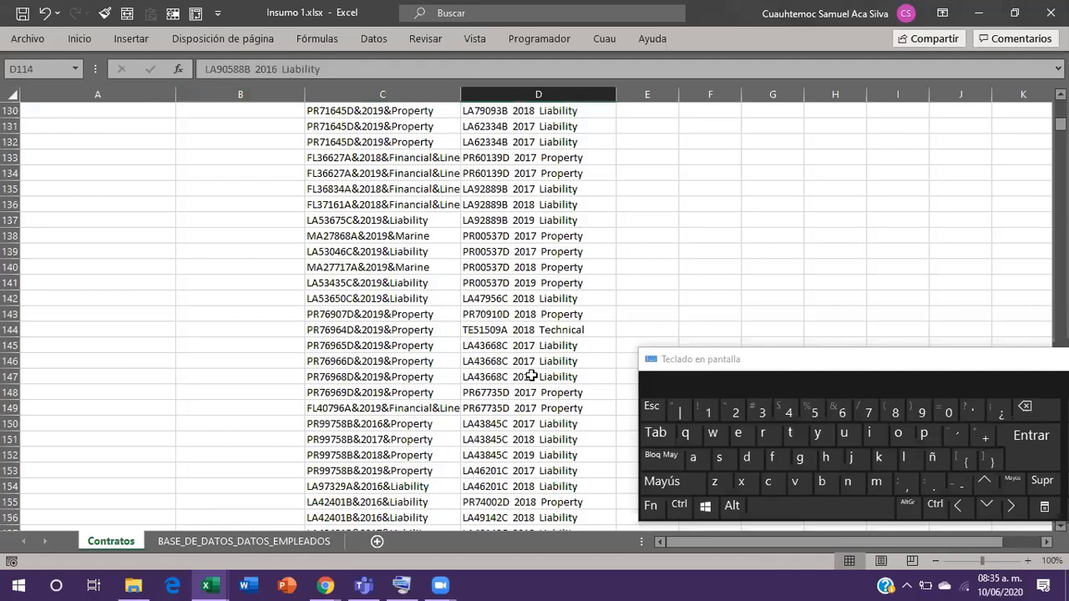
scroll(531, 377, down, 4)
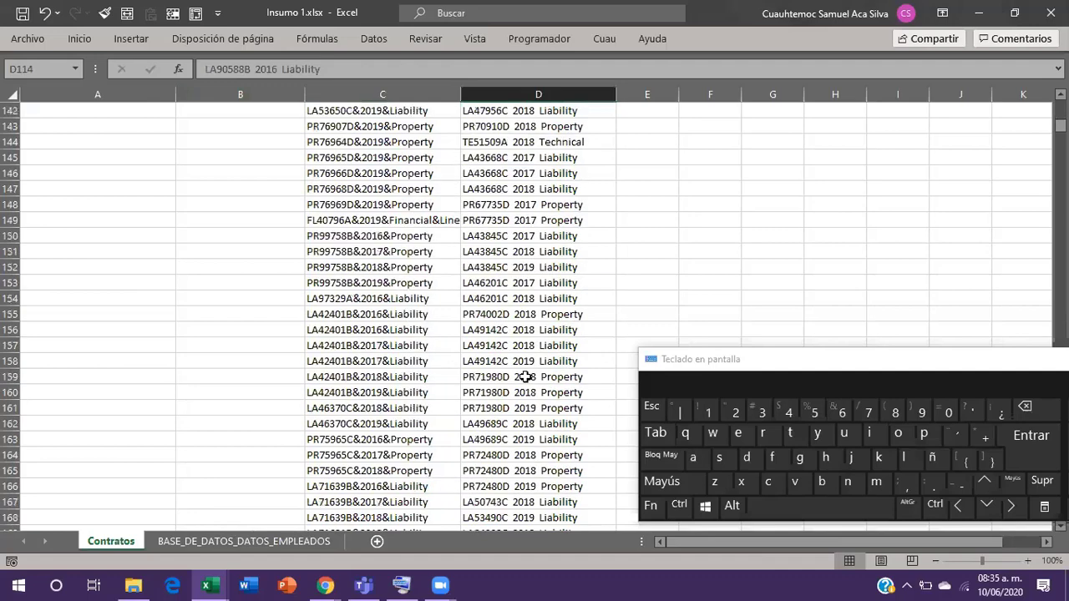
click(386, 292)
key(ctrl+Up)
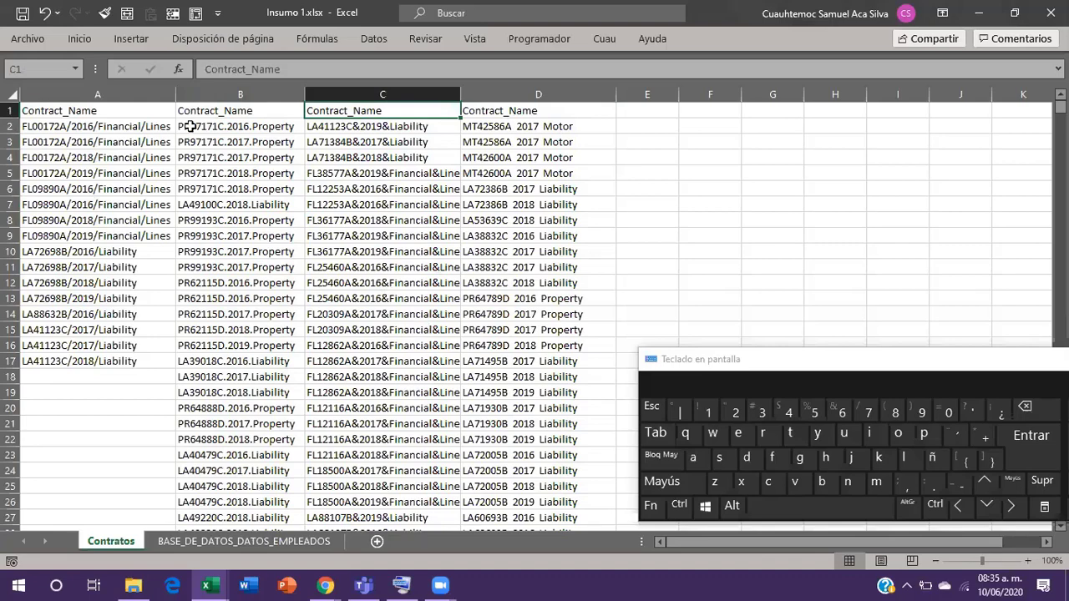
Copy the period-separated contract names in B2:B84, without the header, to the clipboard.
click(238, 90)
click(223, 111)
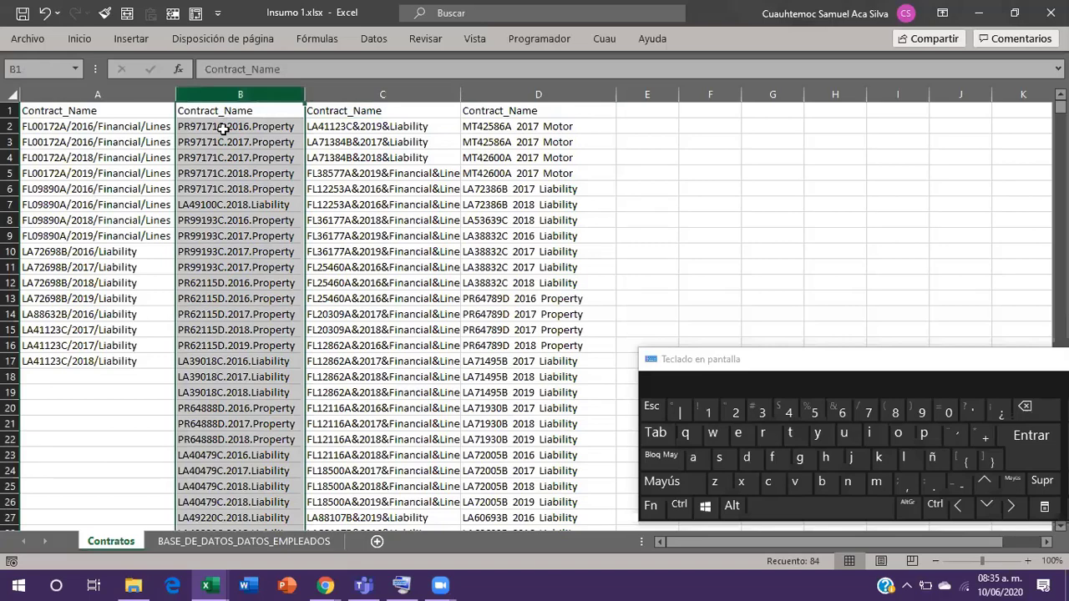
click(223, 128)
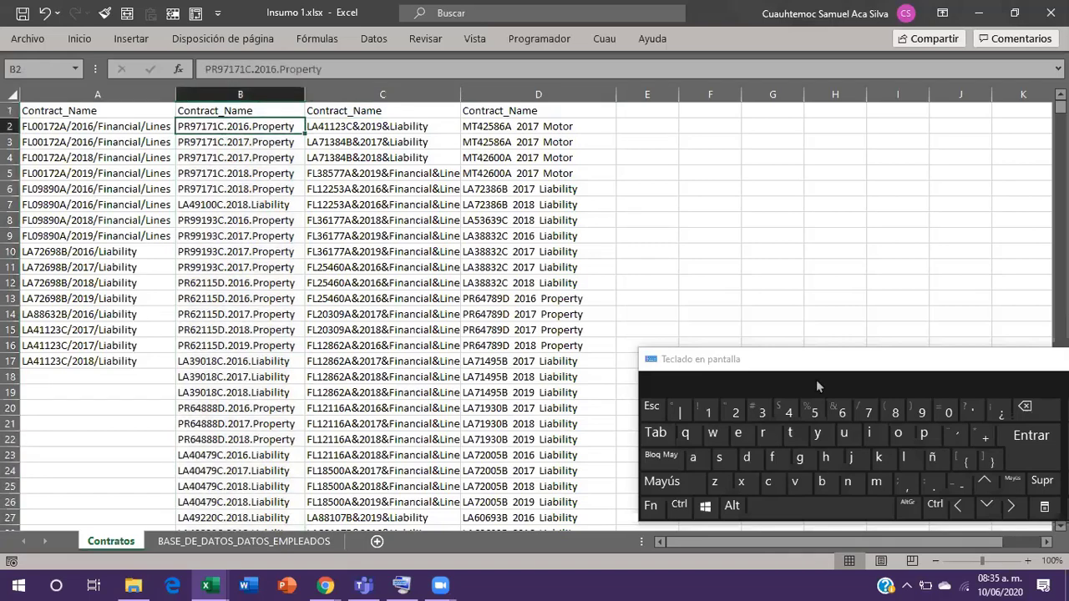
drag(816, 379, 767, 297)
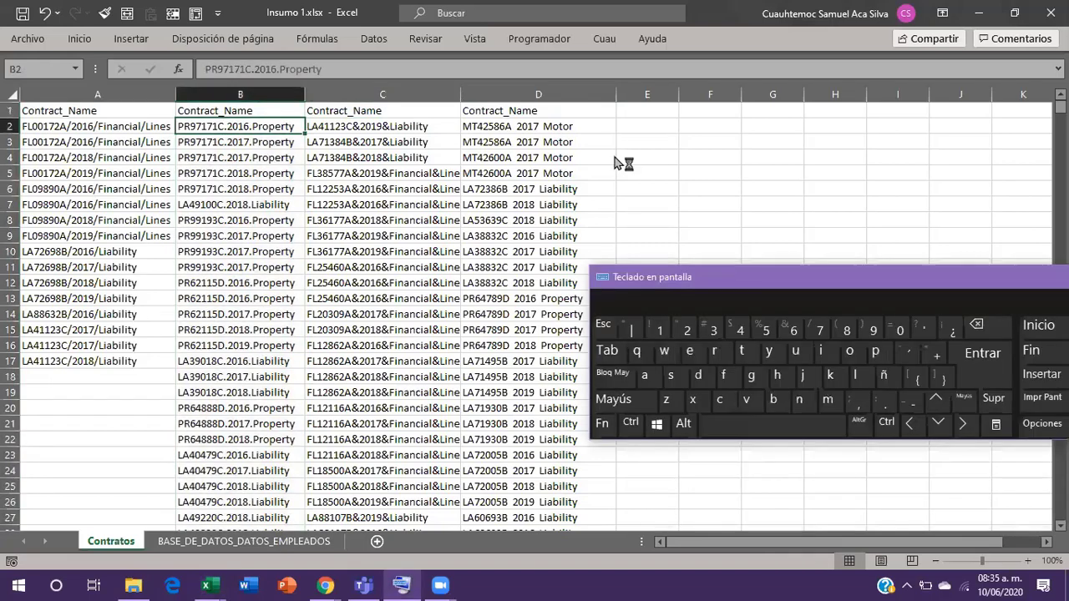
click(532, 298)
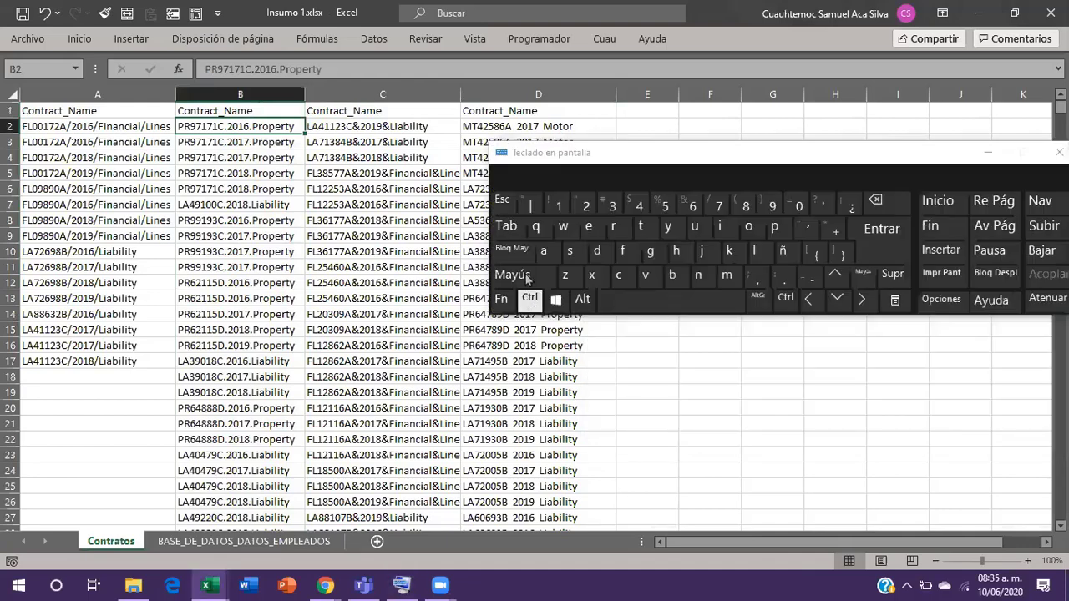
key(shift)
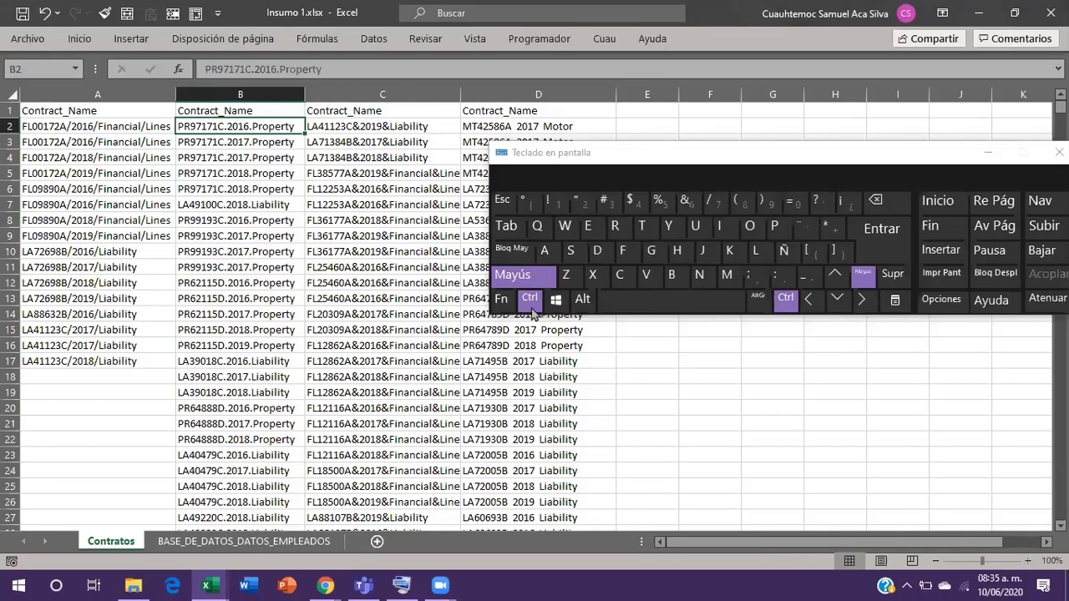
key(ctrl+shift+Down)
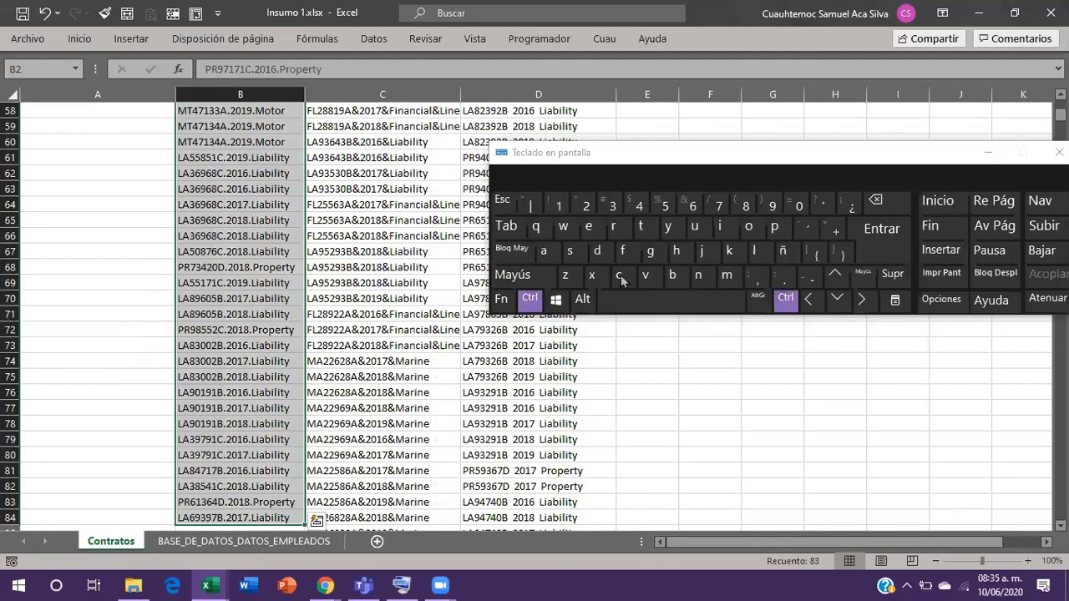
ctrl+click(620, 275)
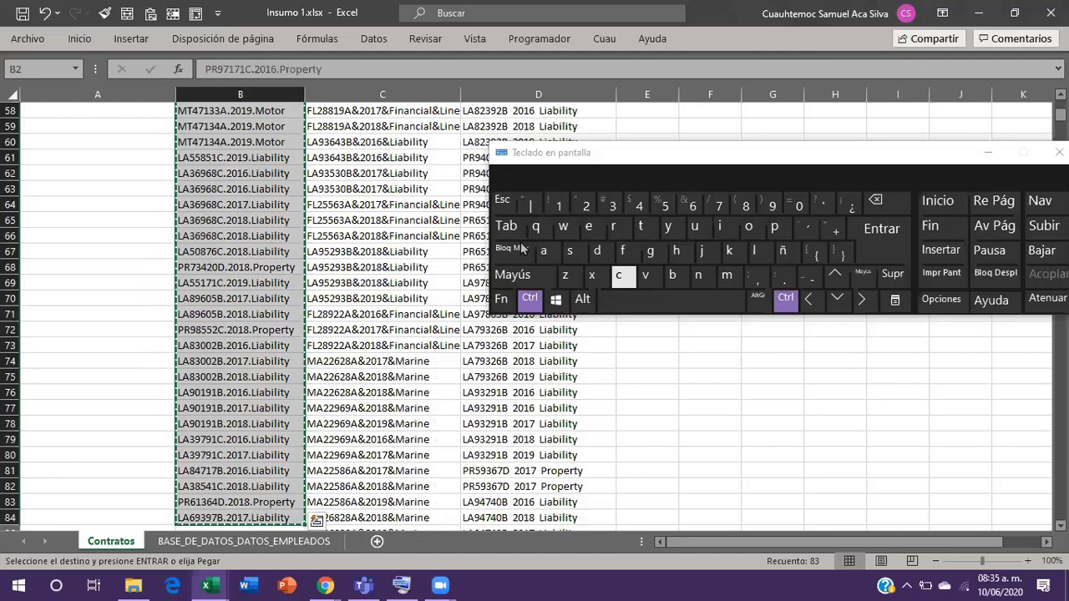
Switch to the Lección 2 - Nociones de formulas y formato de número.xlsx workbook, moving the on-screen keyboard out of the way.
key(alt+Tab)
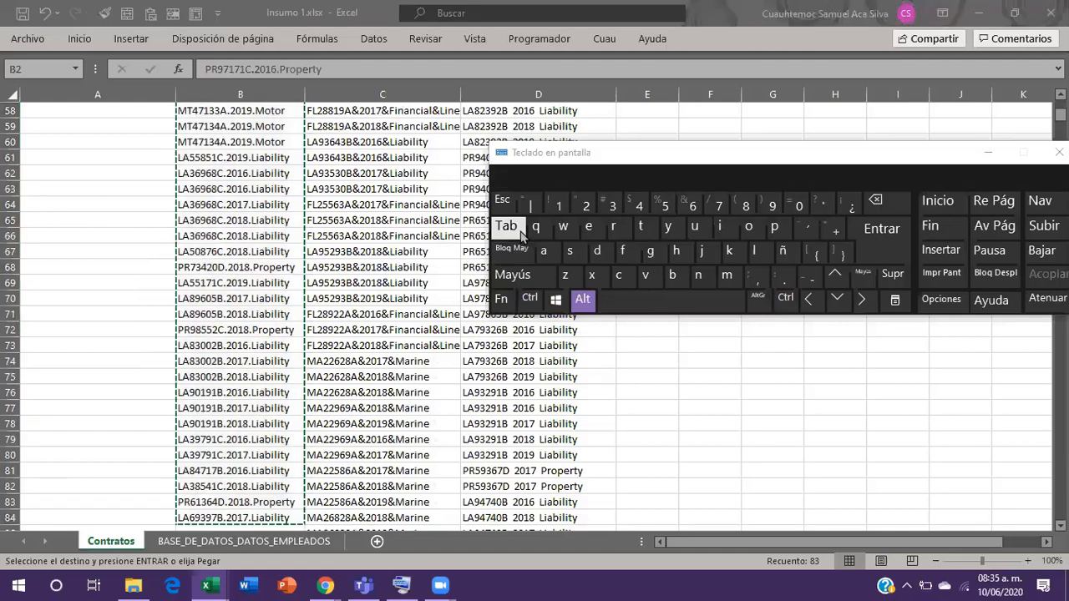
click(521, 235)
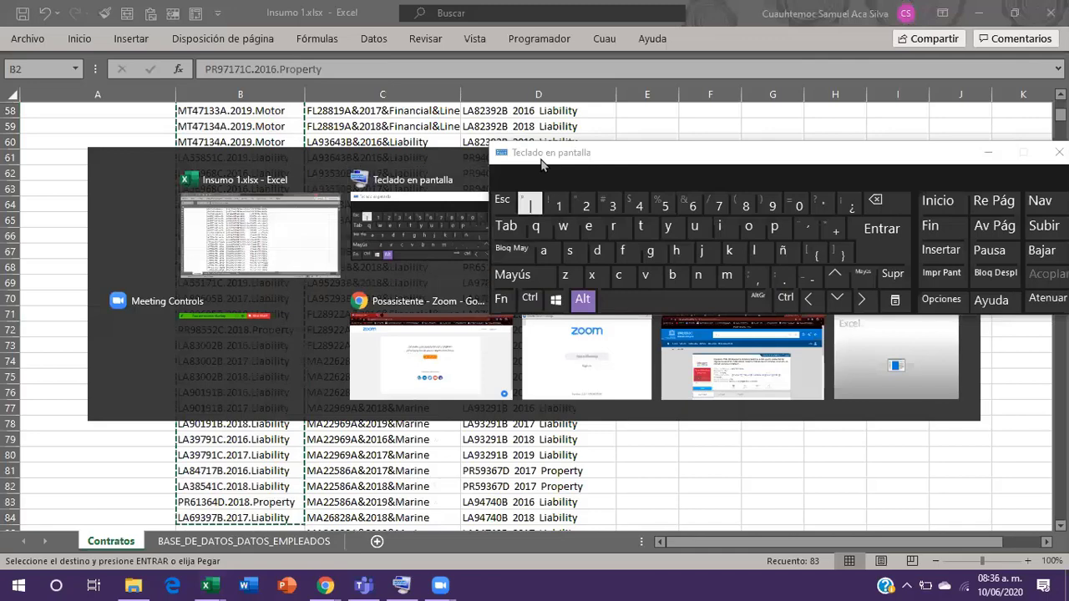
drag(541, 163, 565, 319)
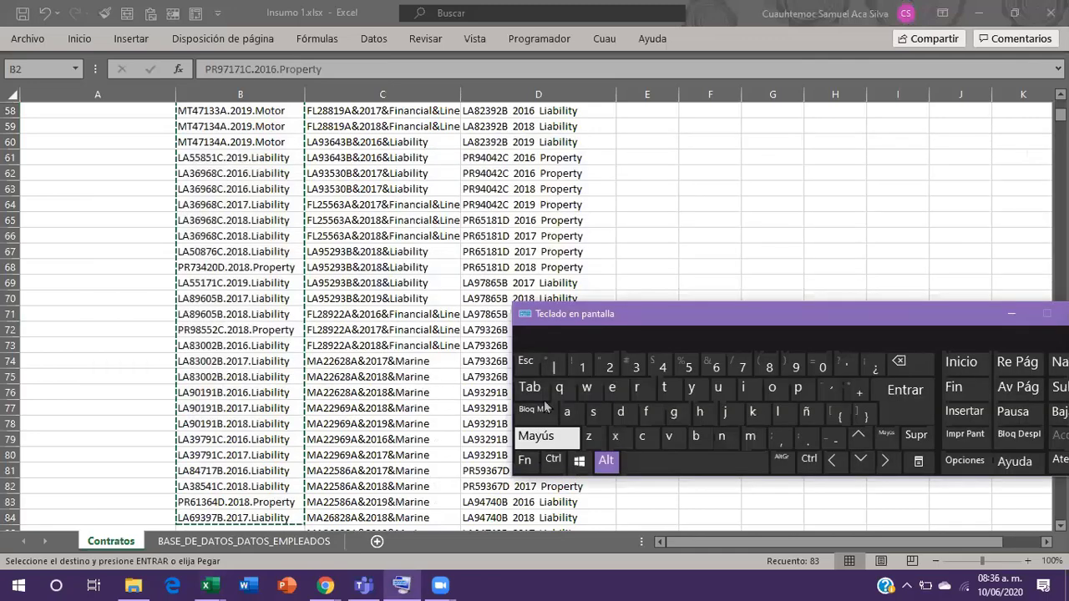
click(553, 458)
click(534, 388)
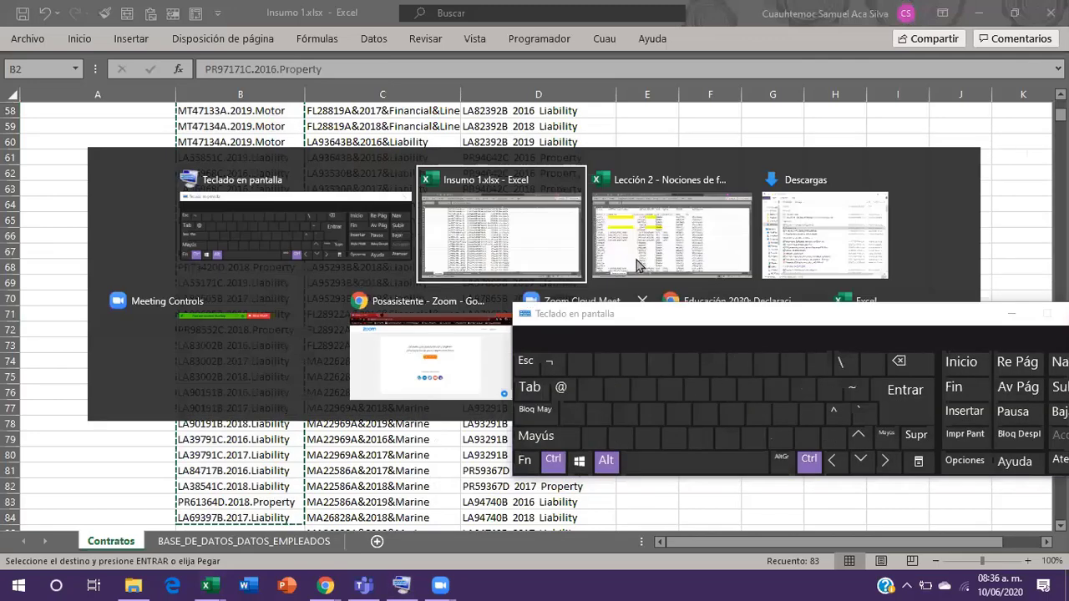
click(672, 234)
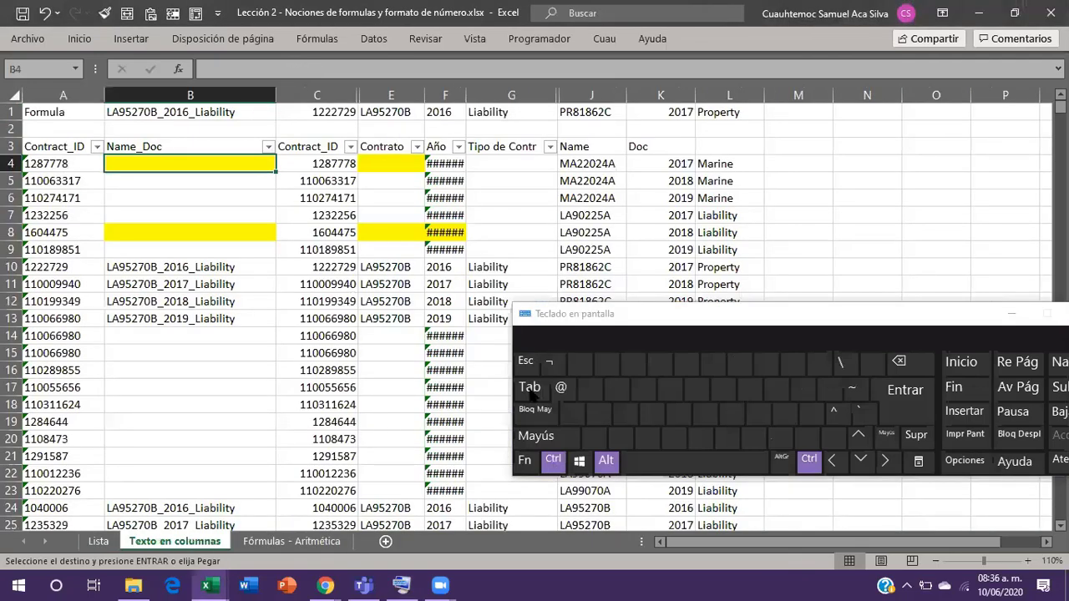
click(532, 389)
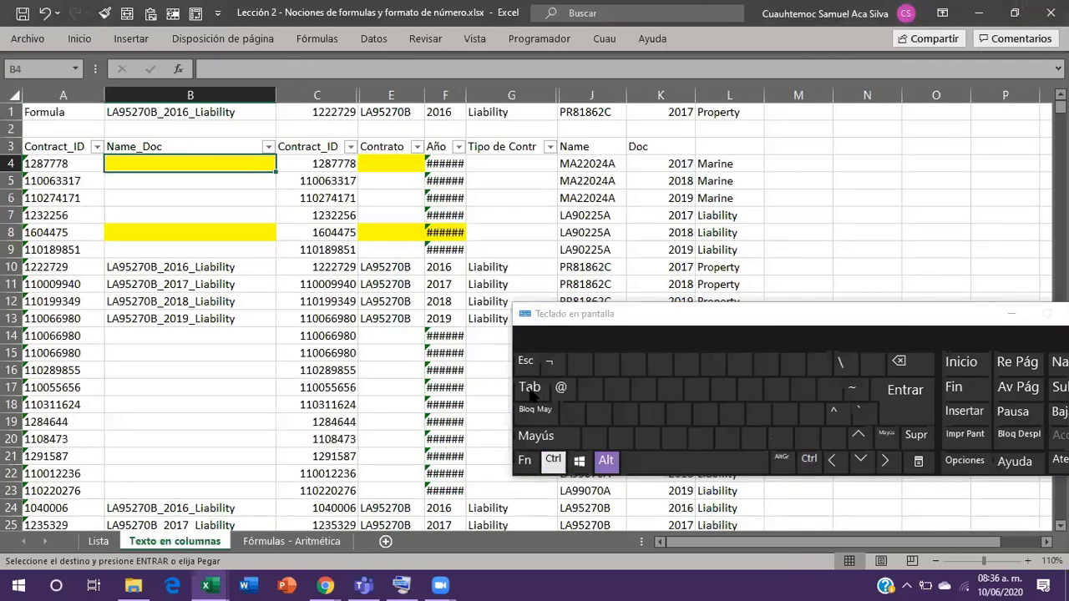
click(544, 439)
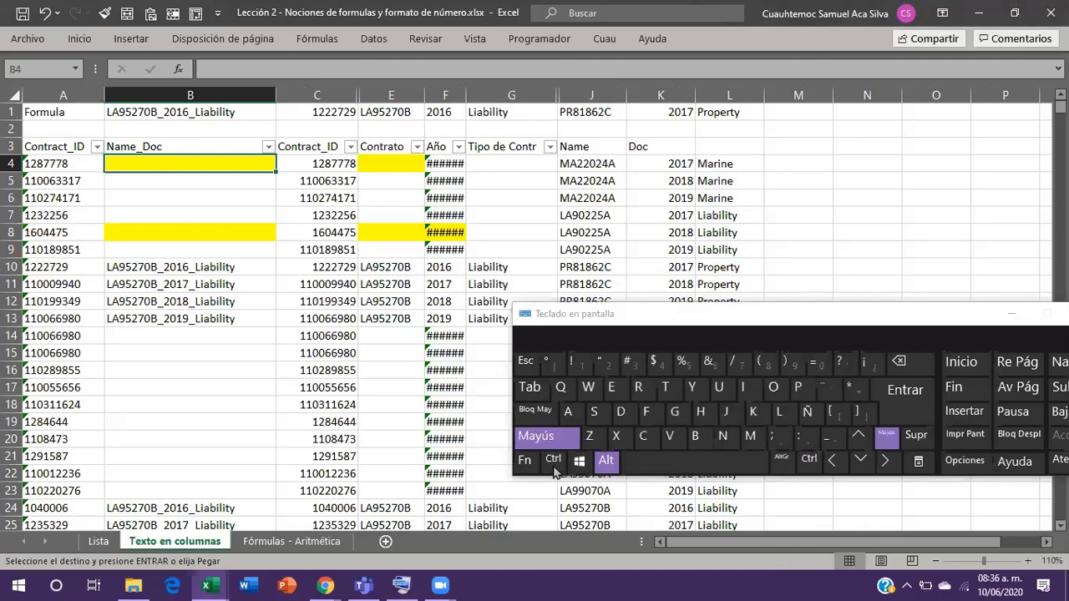
click(551, 460)
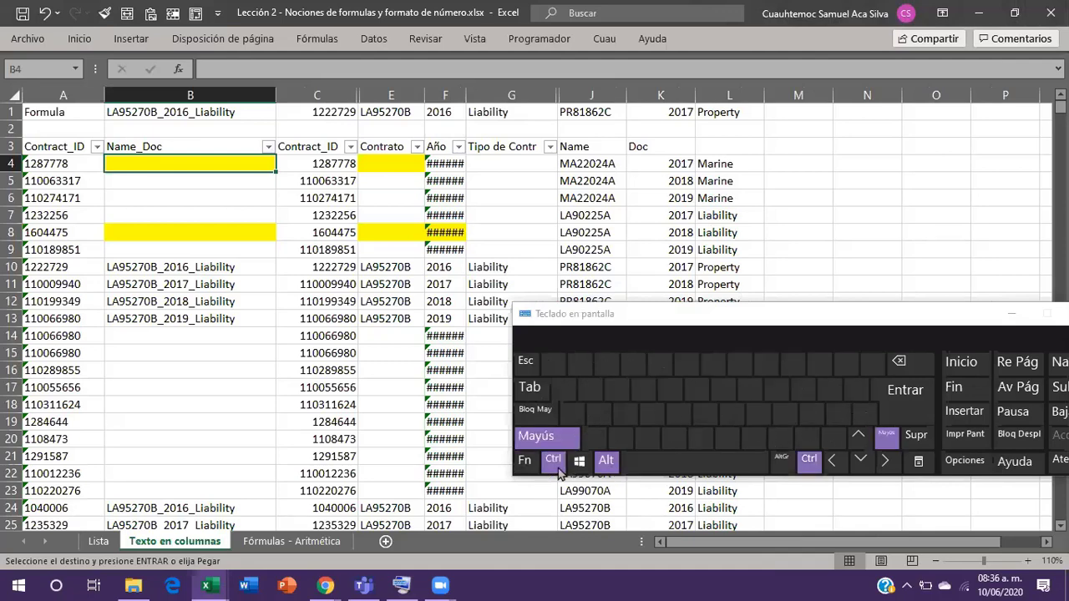
Paste the copied period-separated contract names as values only into the Name_Doc column from B4.
click(554, 462)
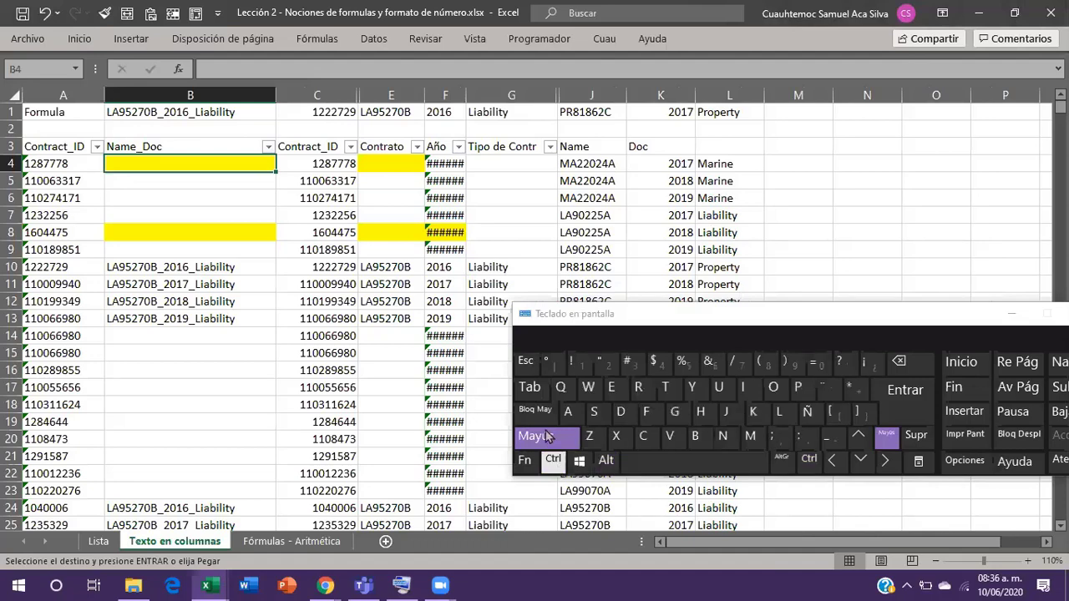
click(539, 413)
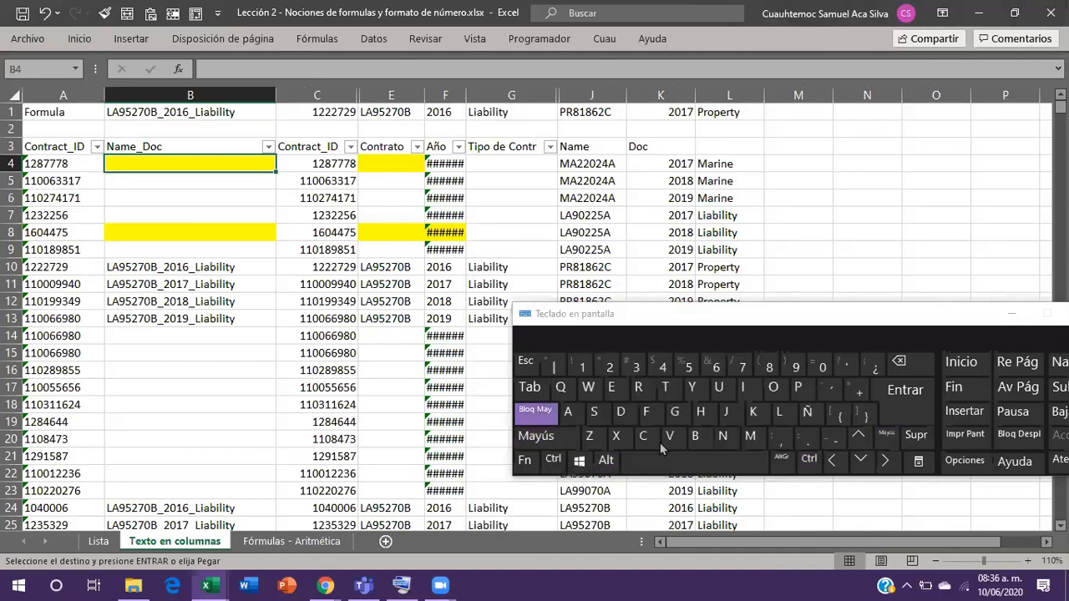
key(ctrl+c)
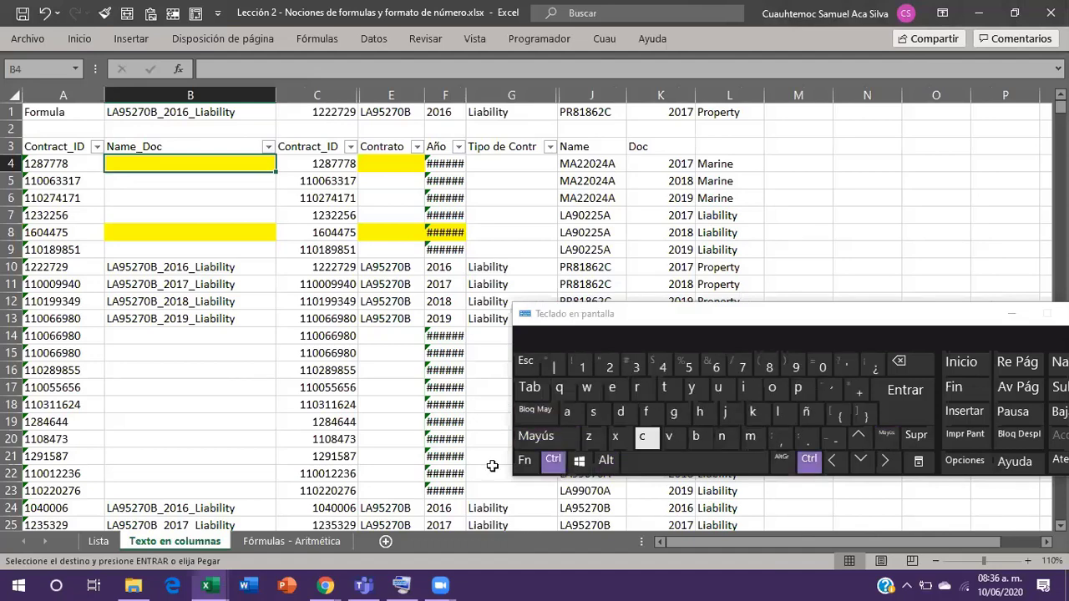
key(ctrl+v)
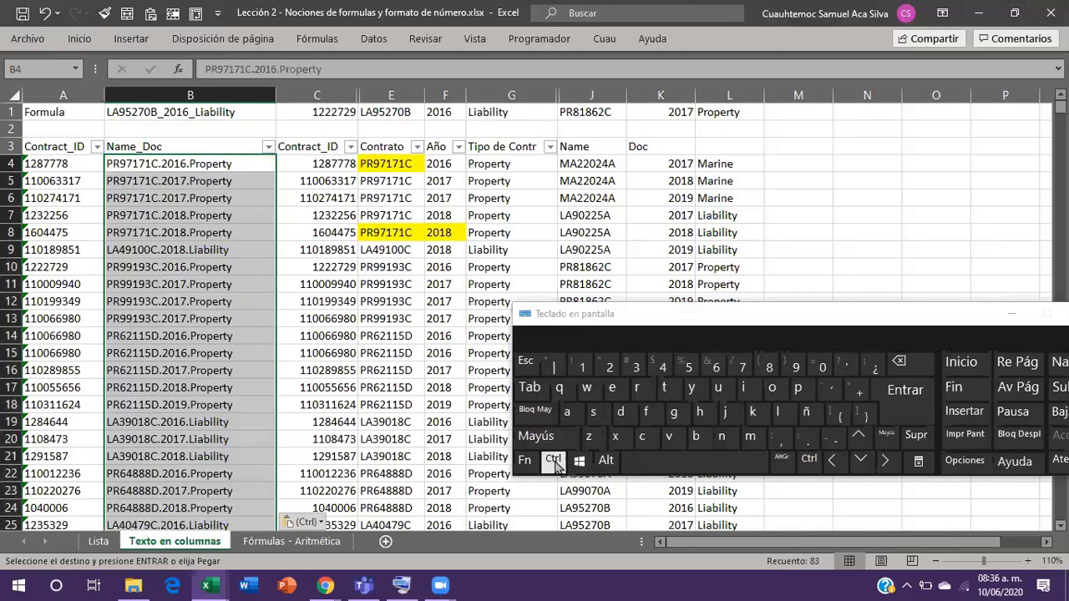
click(554, 461)
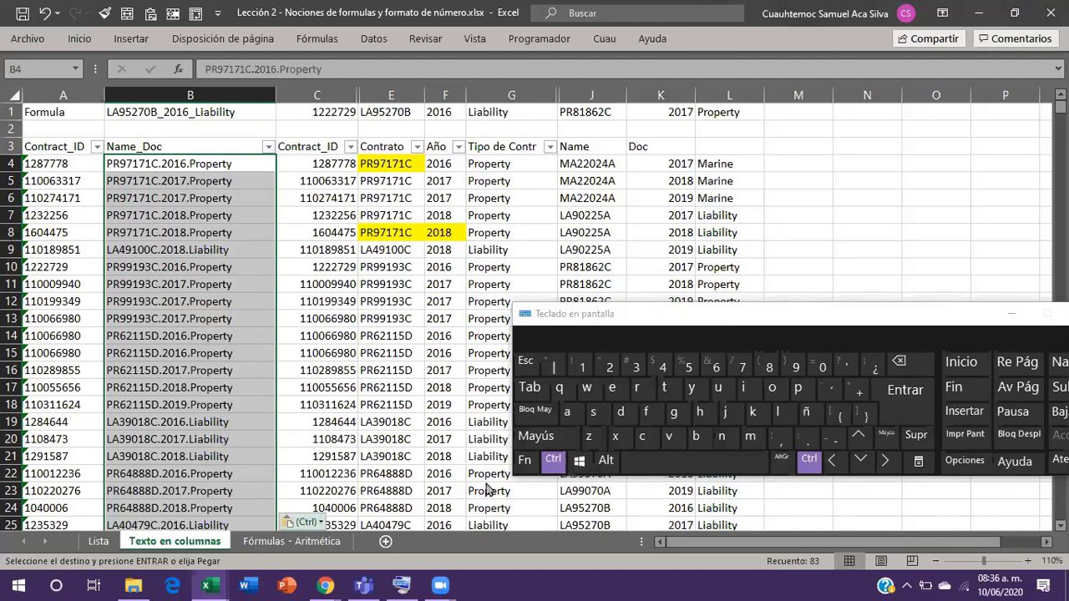
key(ctrl)
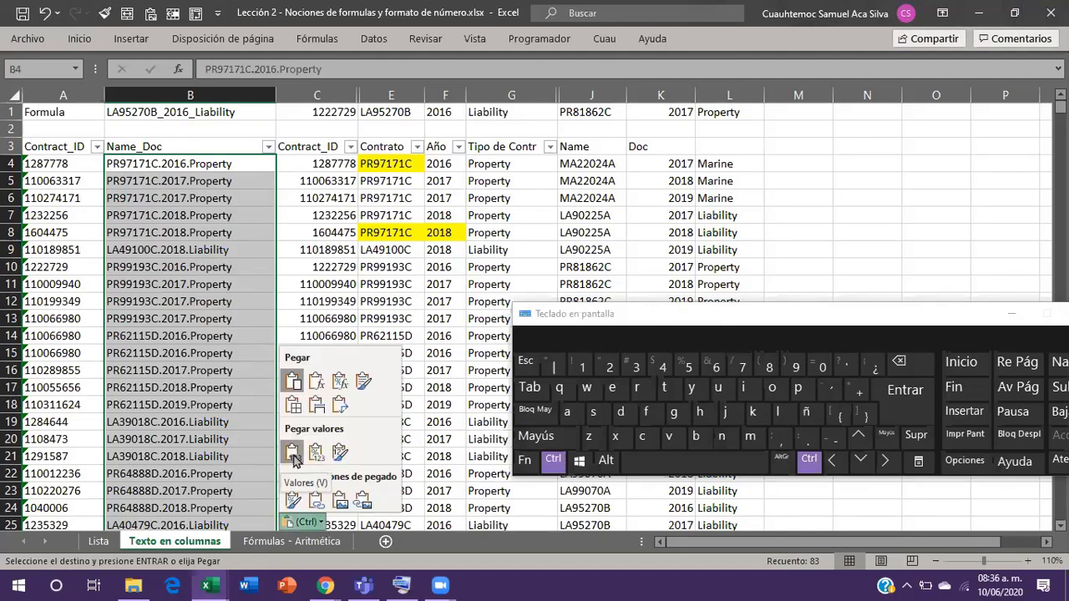
click(292, 453)
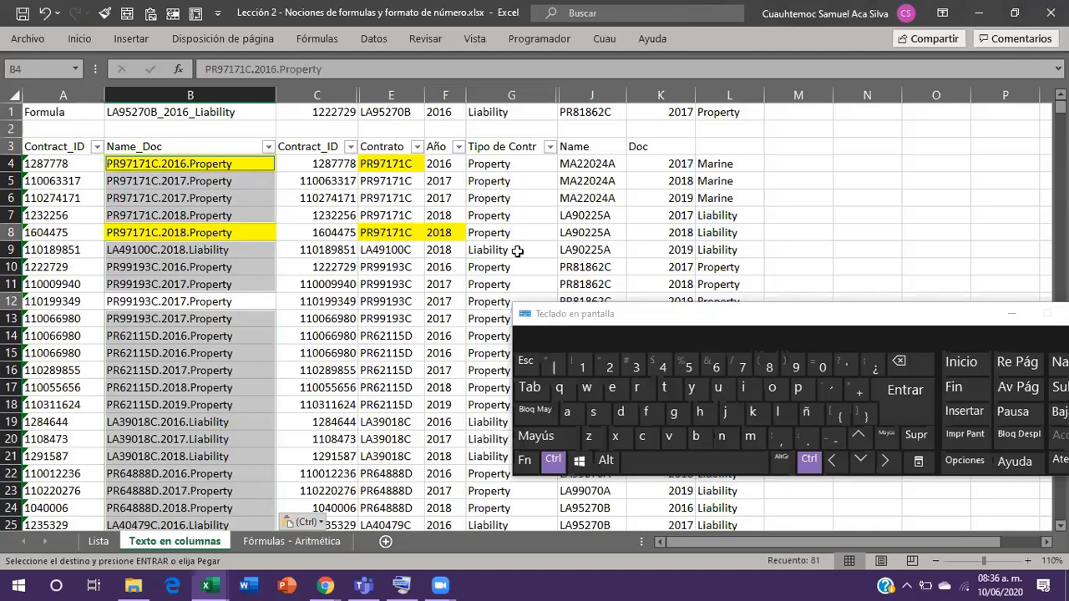
Close the on-screen keyboard and deselect the pasted Name_Doc range.
key(ctrl+super+o)
click(487, 164)
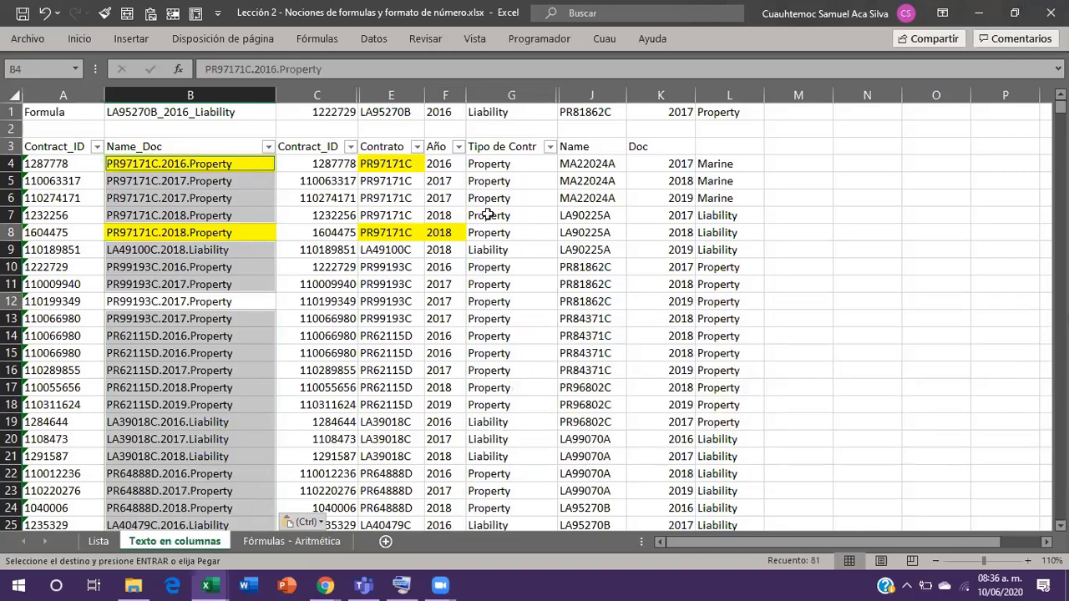
click(469, 370)
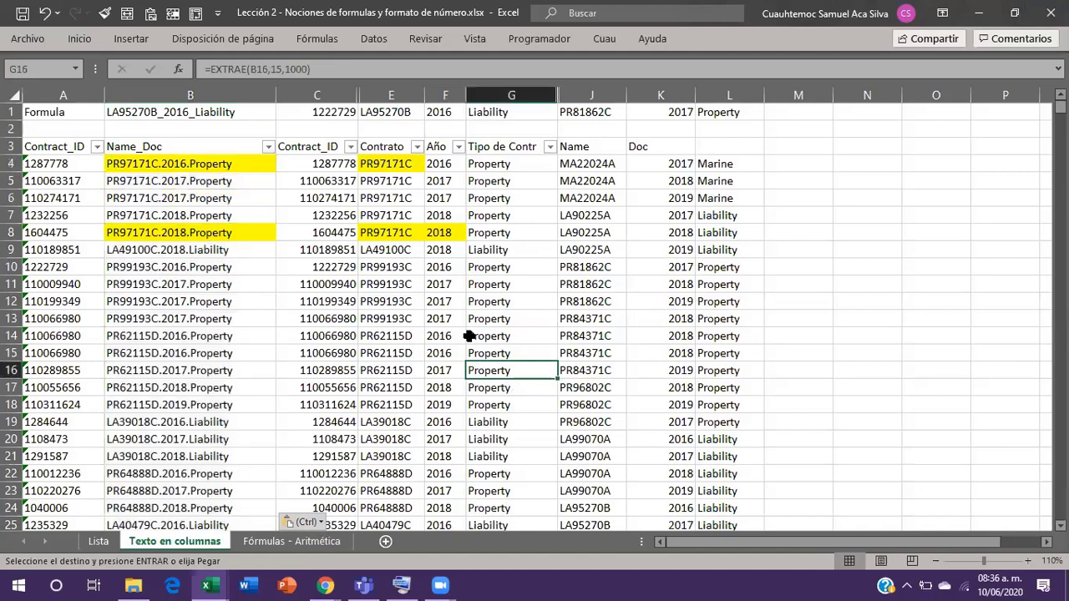
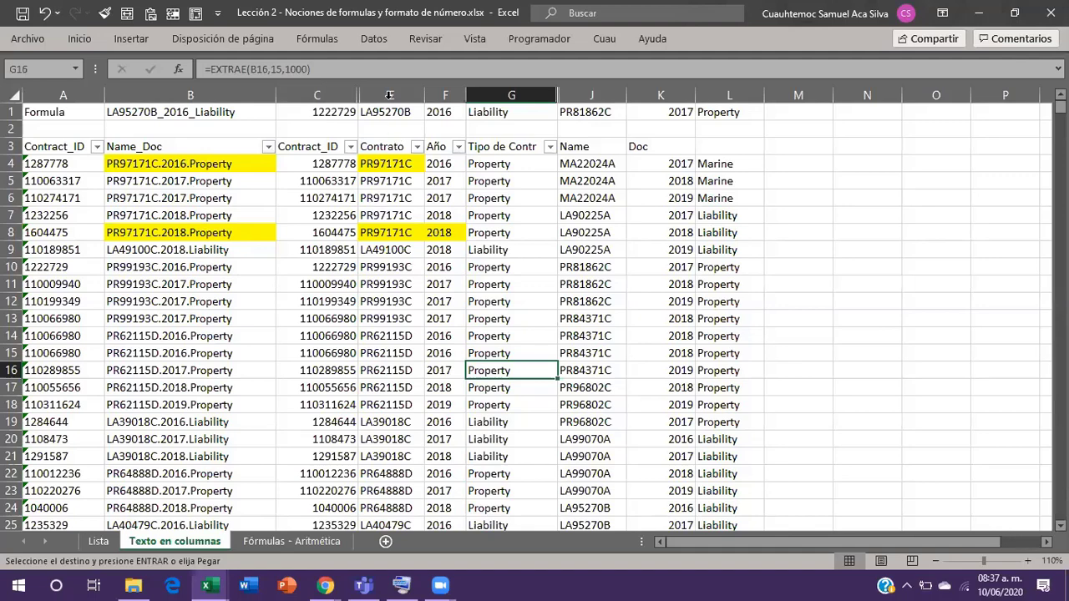
Examine the Contrato, Año and Tipo de Contr results against the pasted names and the formulas in row 1.
drag(389, 95, 510, 96)
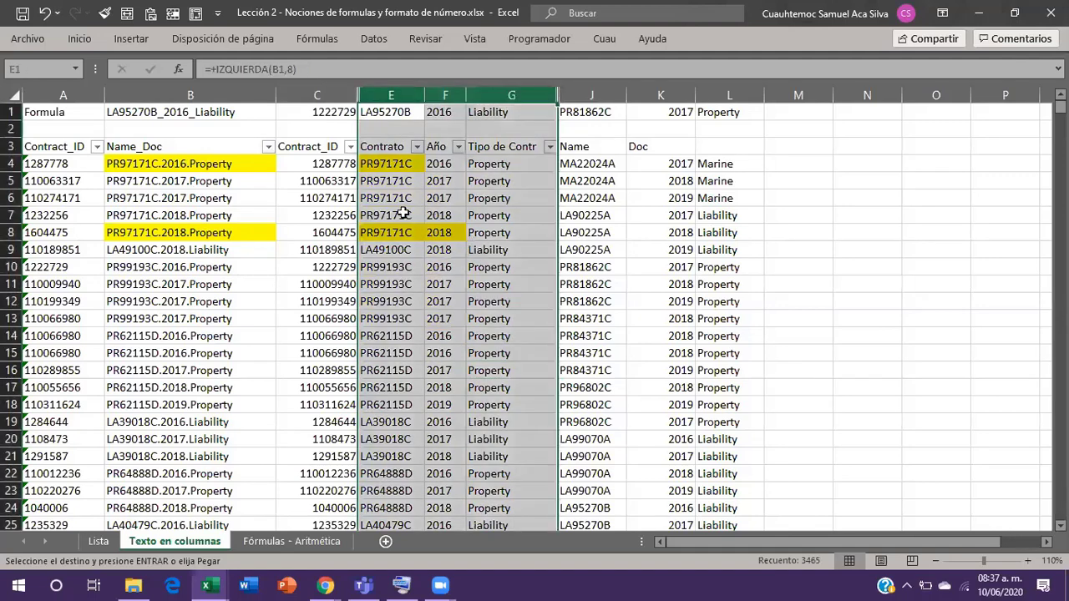
drag(387, 206, 512, 306)
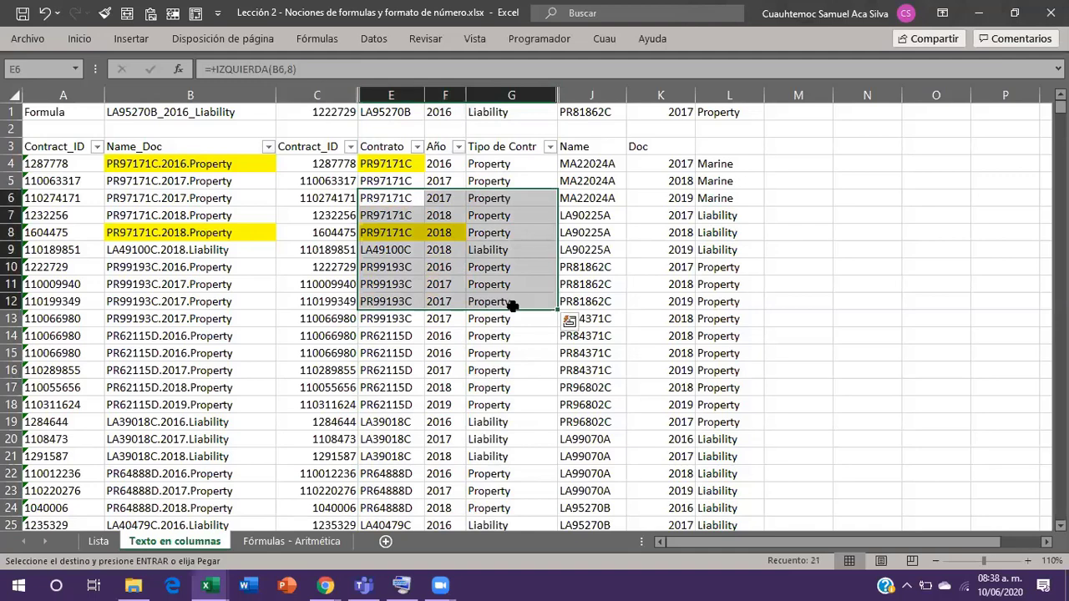
click(11, 111)
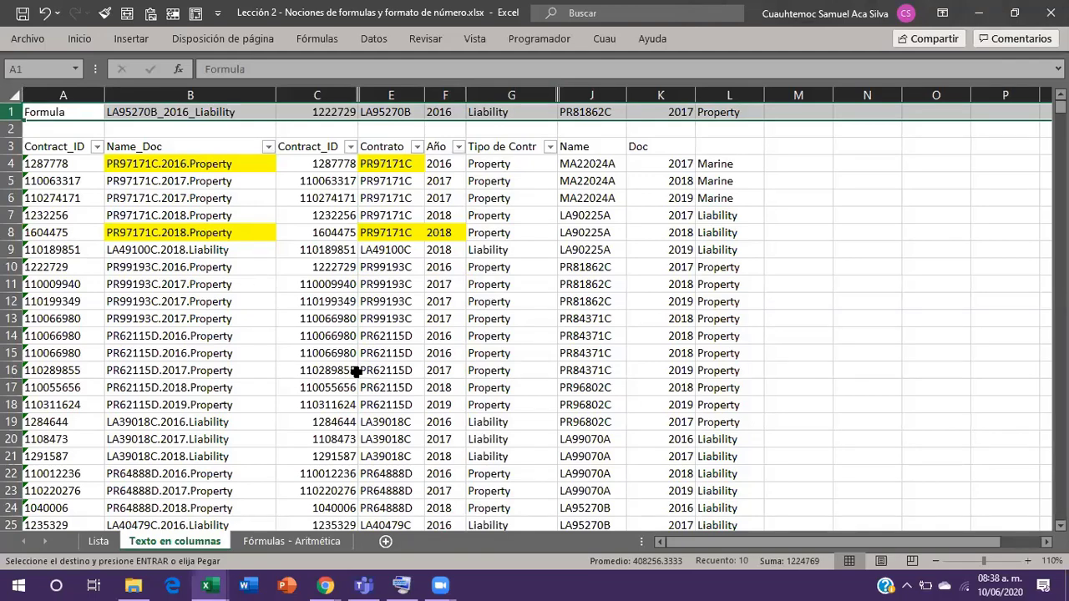
click(244, 270)
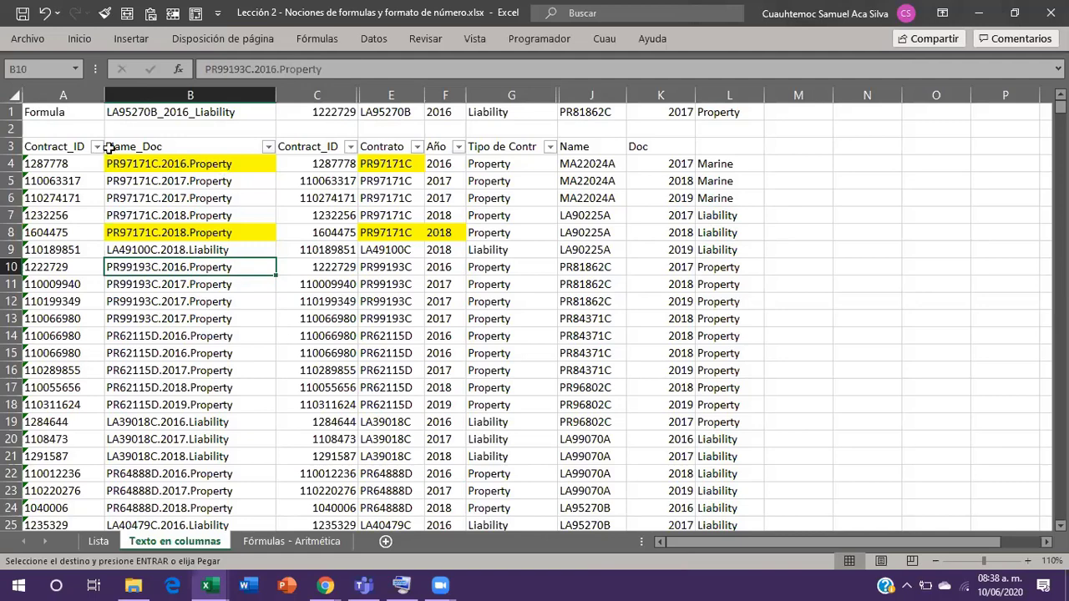
click(12, 111)
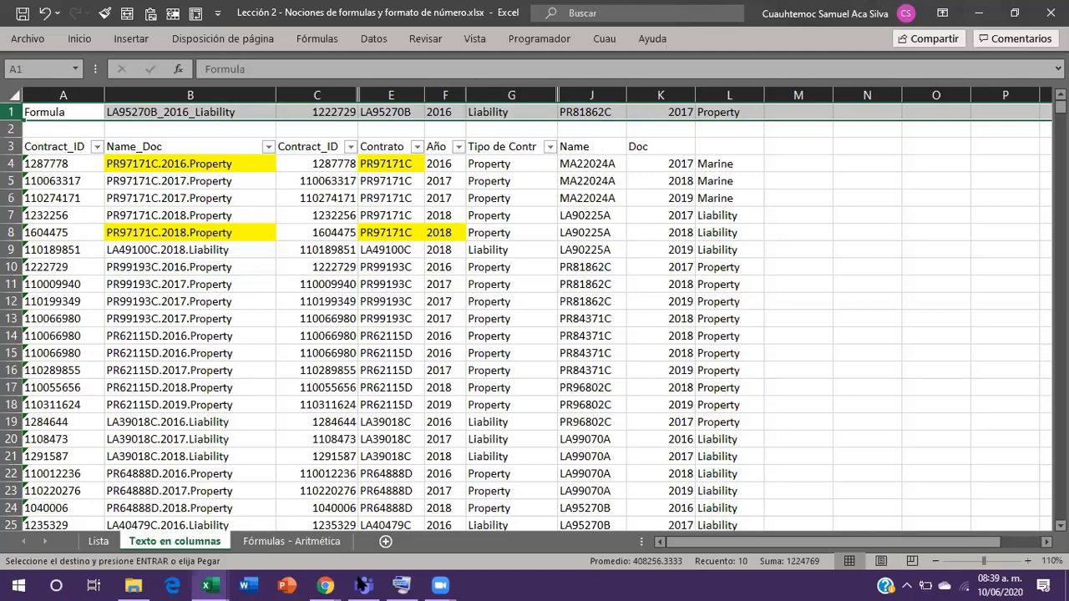
Switch to the Insumo 1.xlsx workbook.
click(211, 585)
click(273, 526)
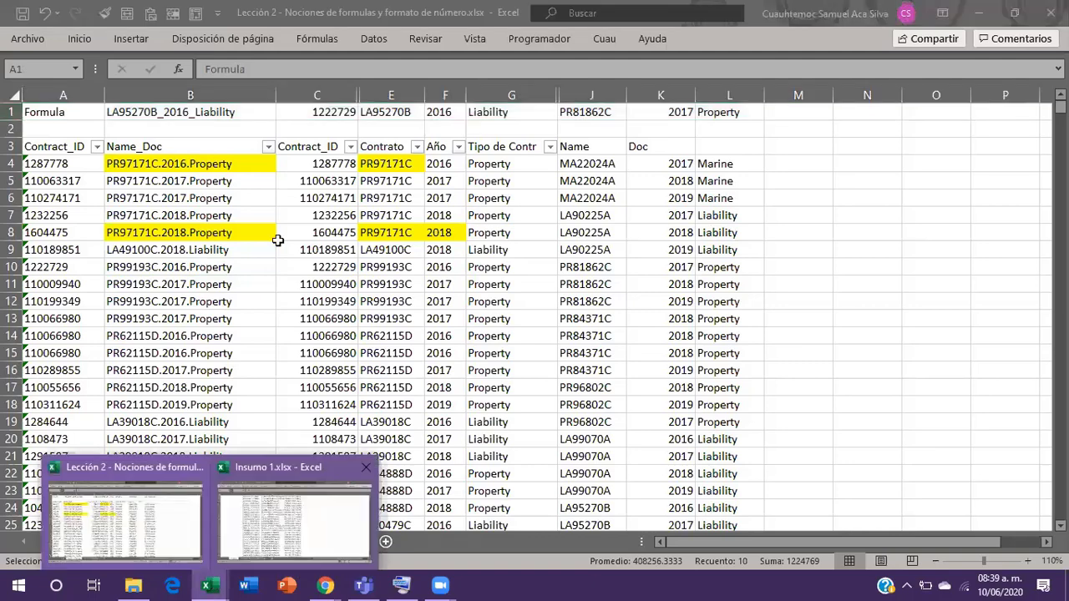
click(278, 237)
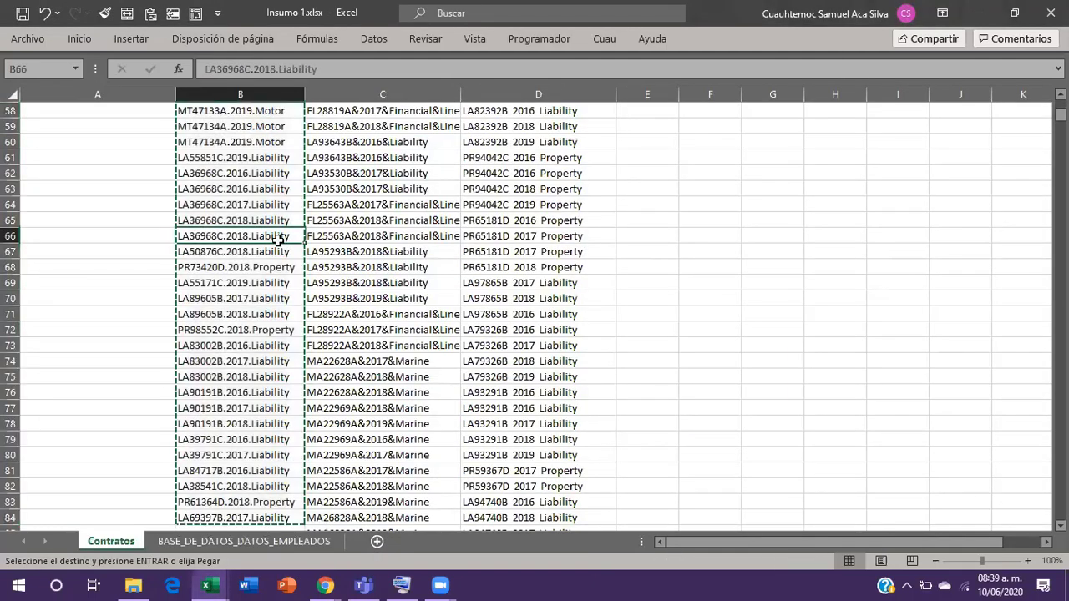
Examine how far each Contract_Name list in columns A to D extends and which separator it uses.
key(ctrl+Up)
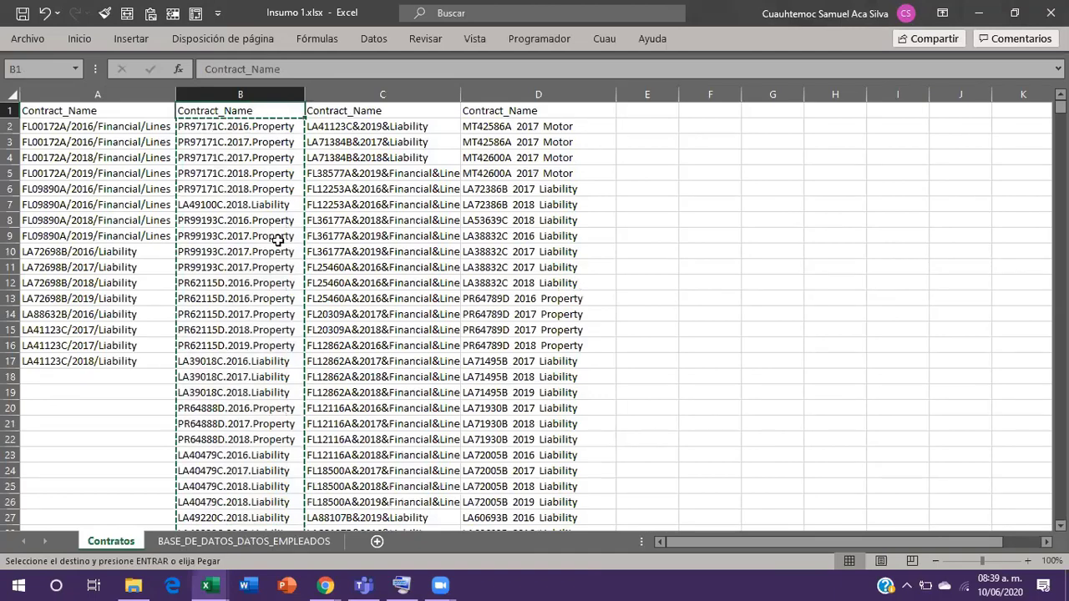
key(Left)
key(Down)
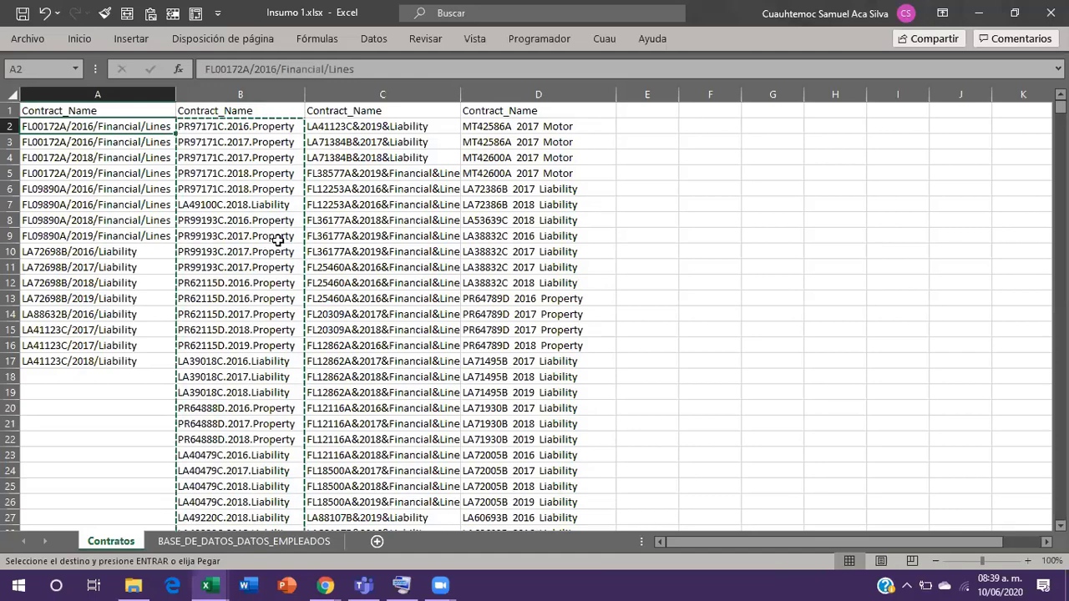
key(ctrl+Down)
key(Right)
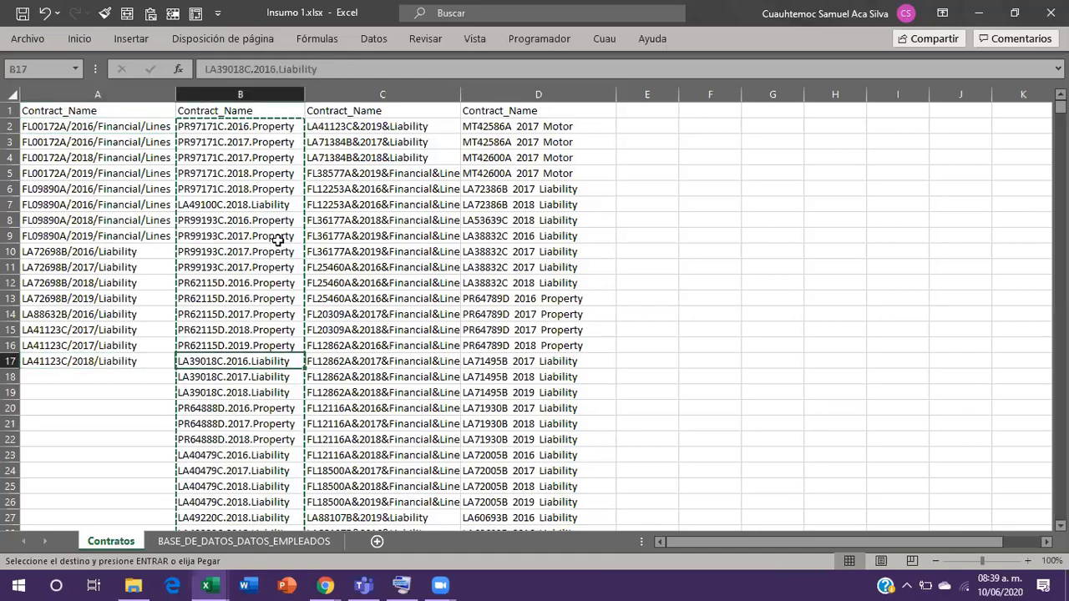
key(ctrl+Down)
key(Right)
key(Down)
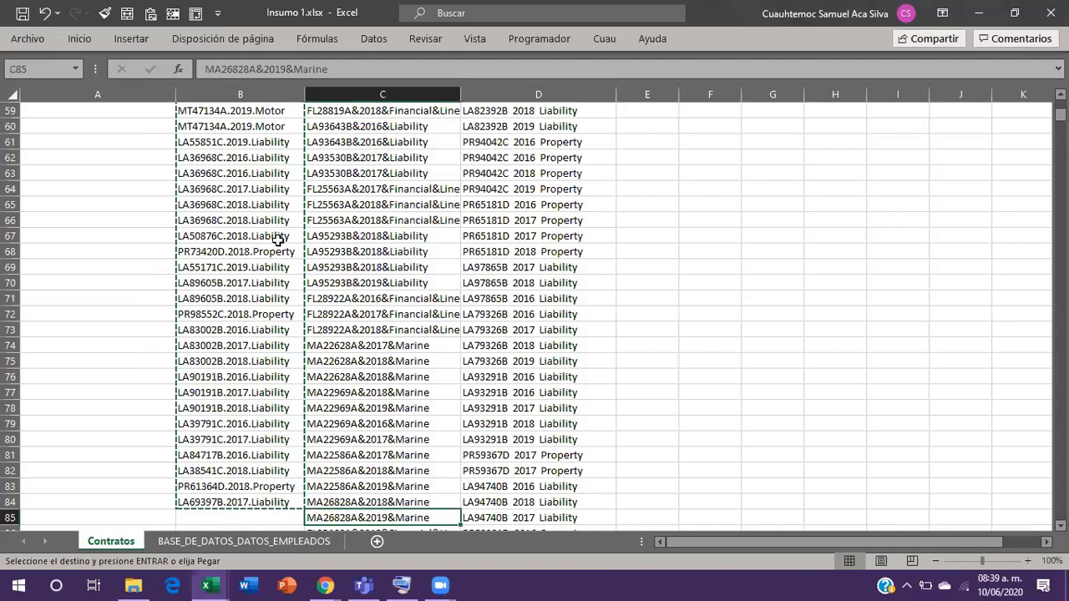
key(ctrl+Down)
key(Right)
key(Down)
key(ctrl+Down)
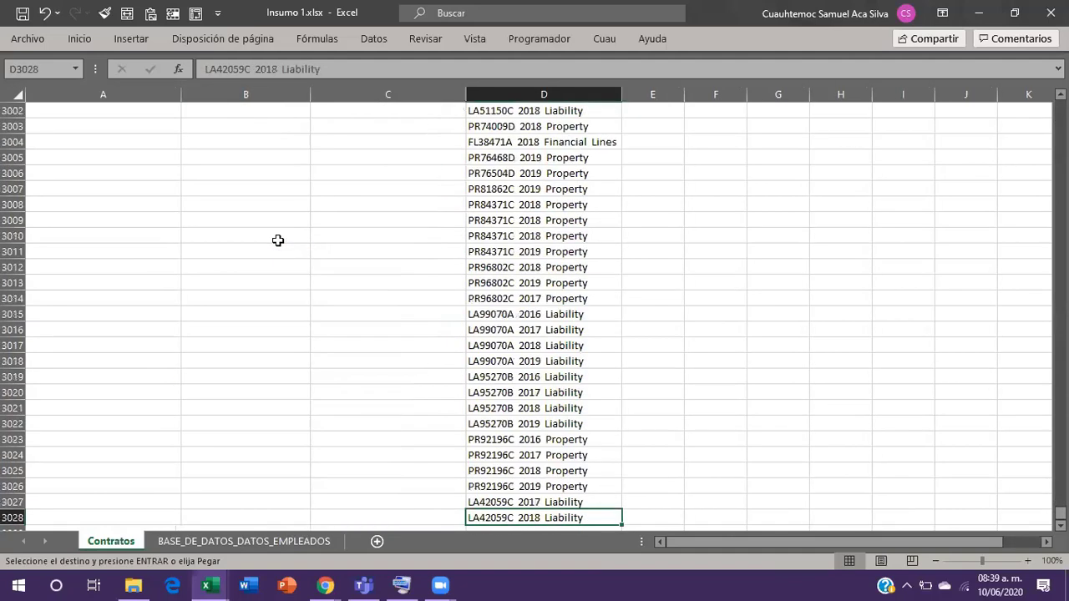
key(ctrl+Up)
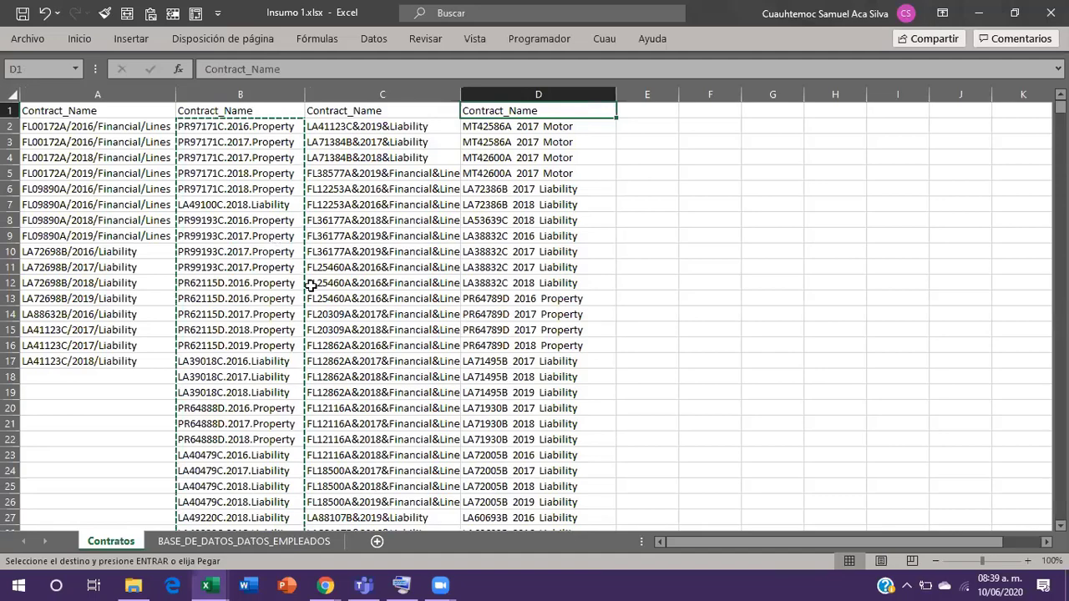
click(434, 175)
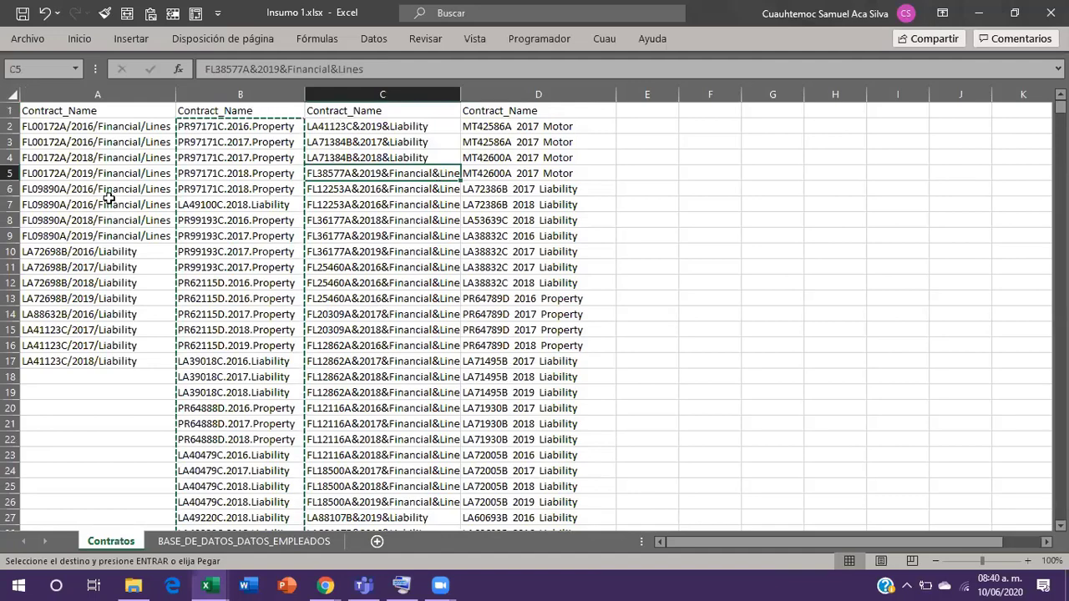
drag(74, 180, 493, 471)
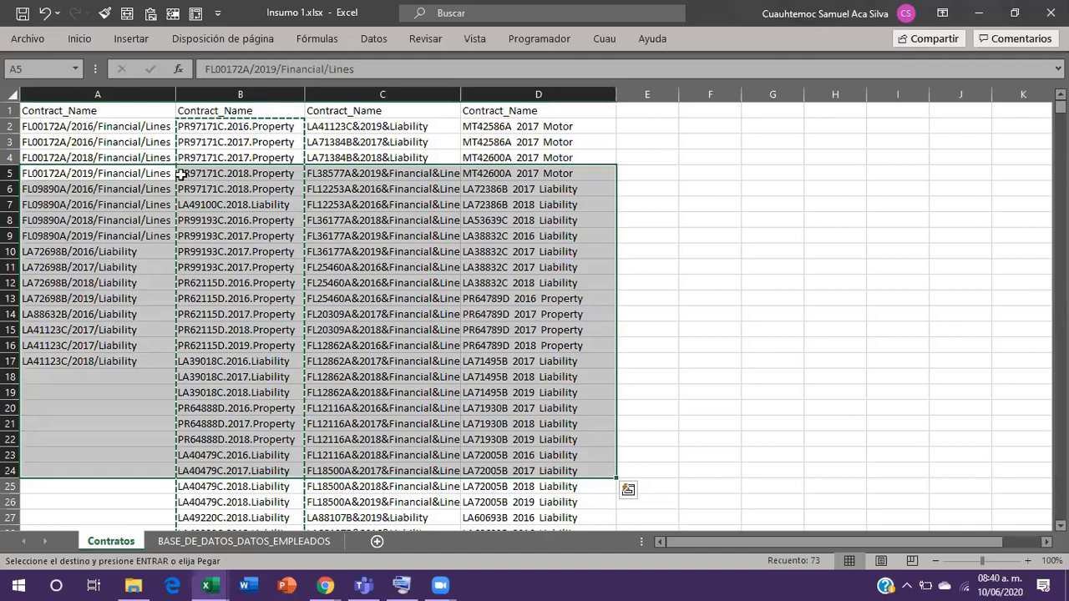
Highlight columns A, C and D together for comparison, leaving out column B.
click(150, 89)
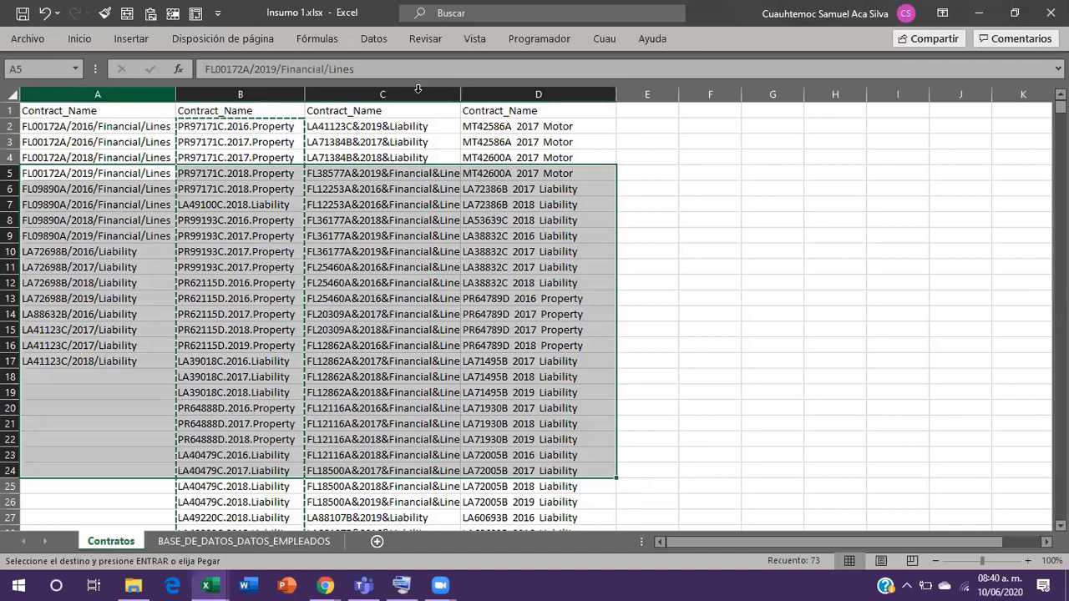
ctrl+click(418, 88)
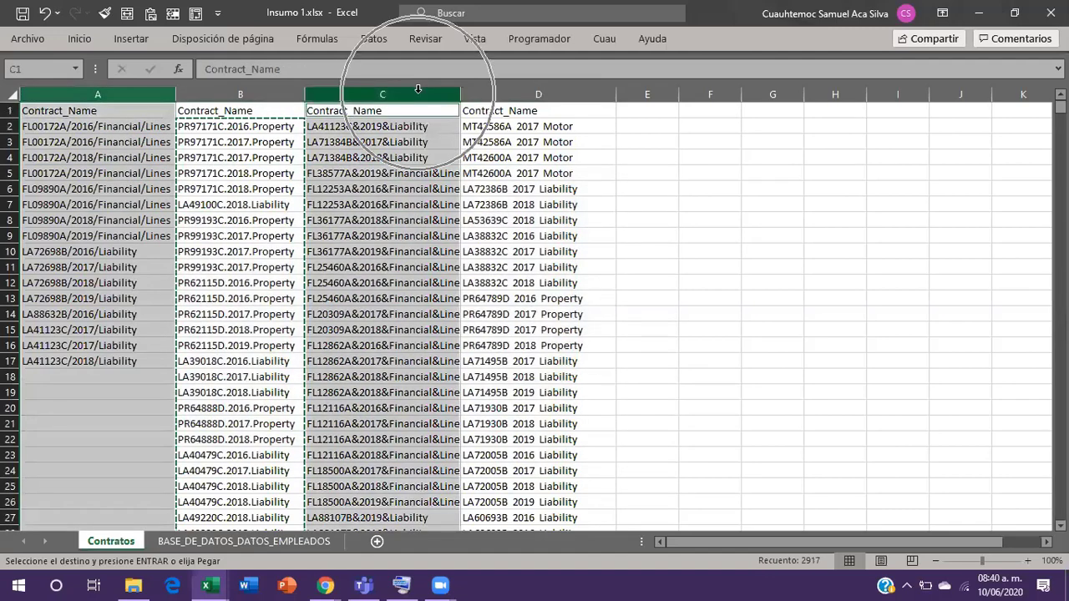
ctrl+click(550, 87)
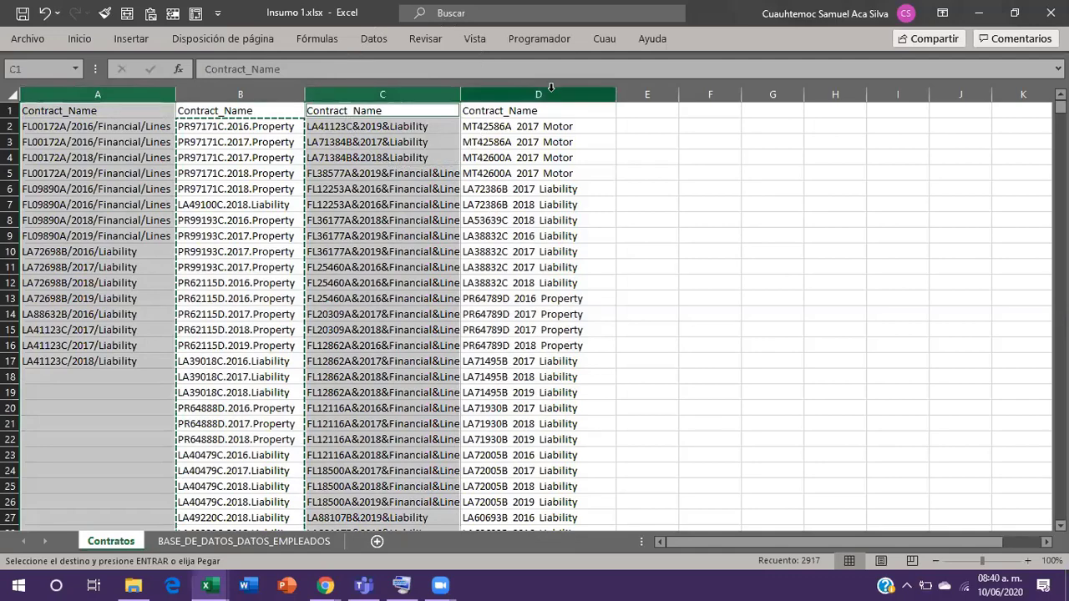
ctrl+click(550, 88)
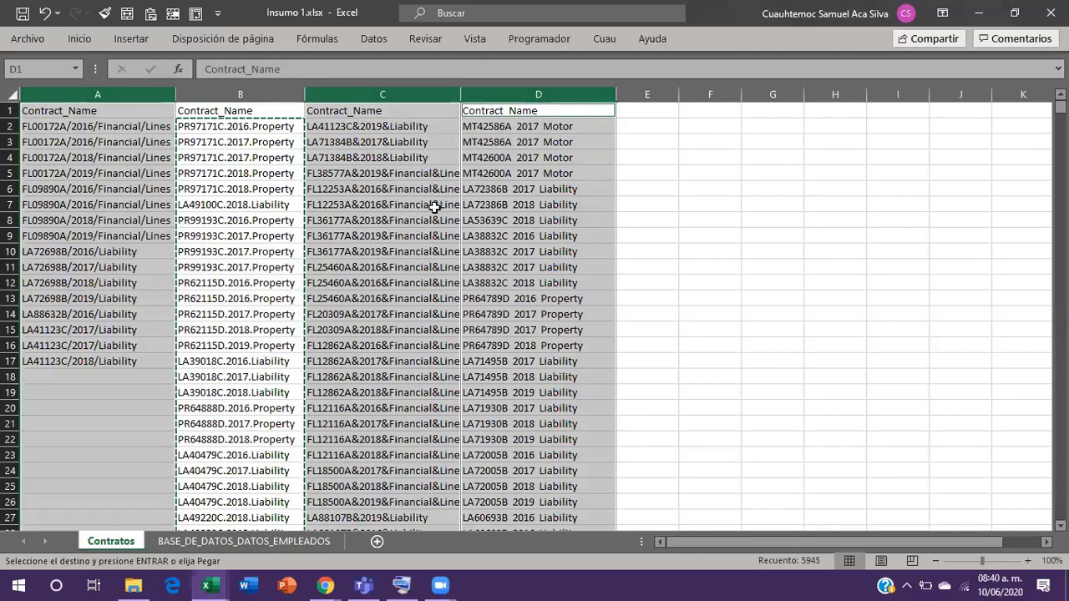
click(117, 167)
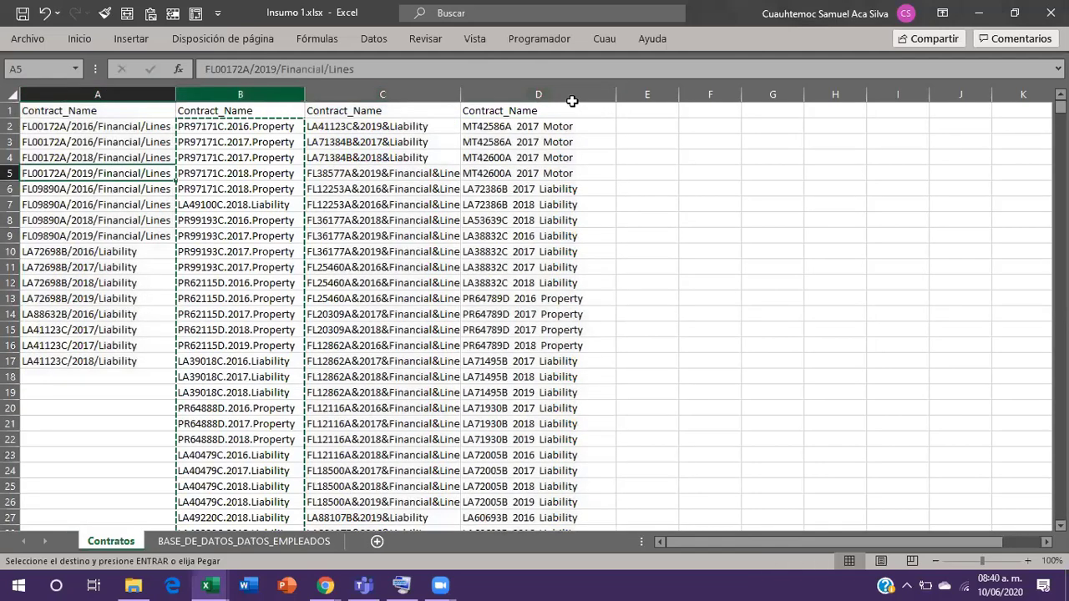
Hide columns B to D so only the slash-separated contract list in column A remains.
drag(241, 94, 571, 97)
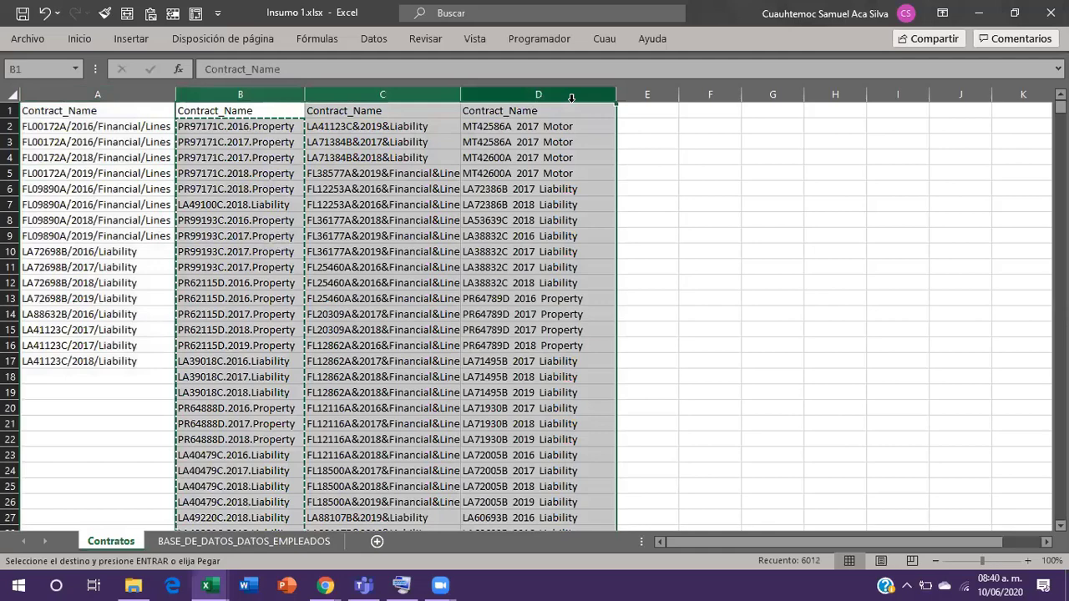
key(ctrl+0)
click(349, 172)
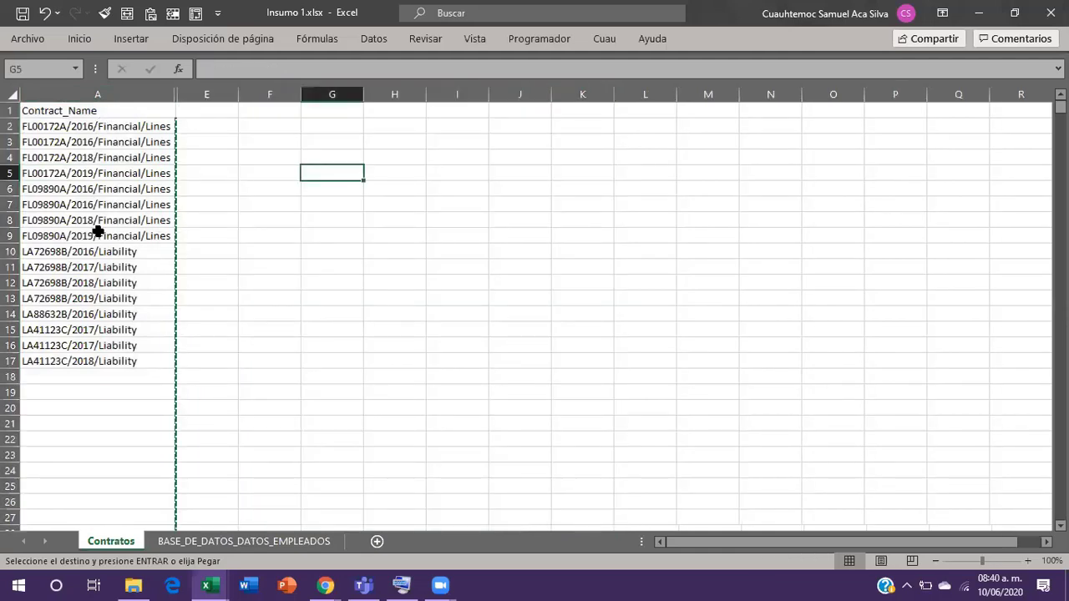
Run Texto en columnas on A2:A19 as delimited data, using / as the custom separator.
drag(97, 126, 97, 471)
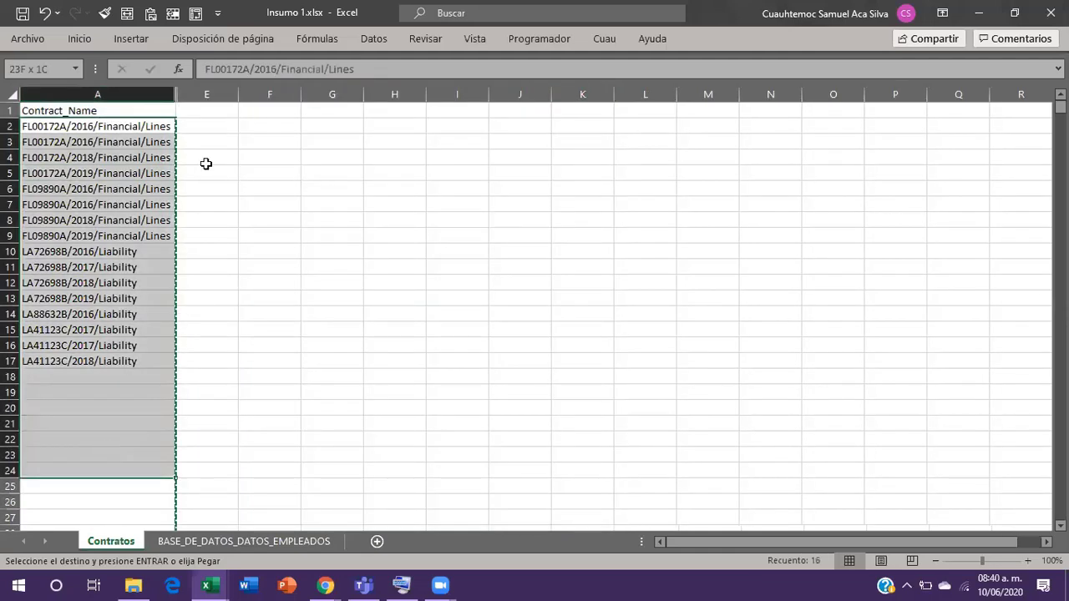
key(shift+Up)
key(shift+Up)
key(shift+Up)
key(shift+Up)
key(shift+Up)
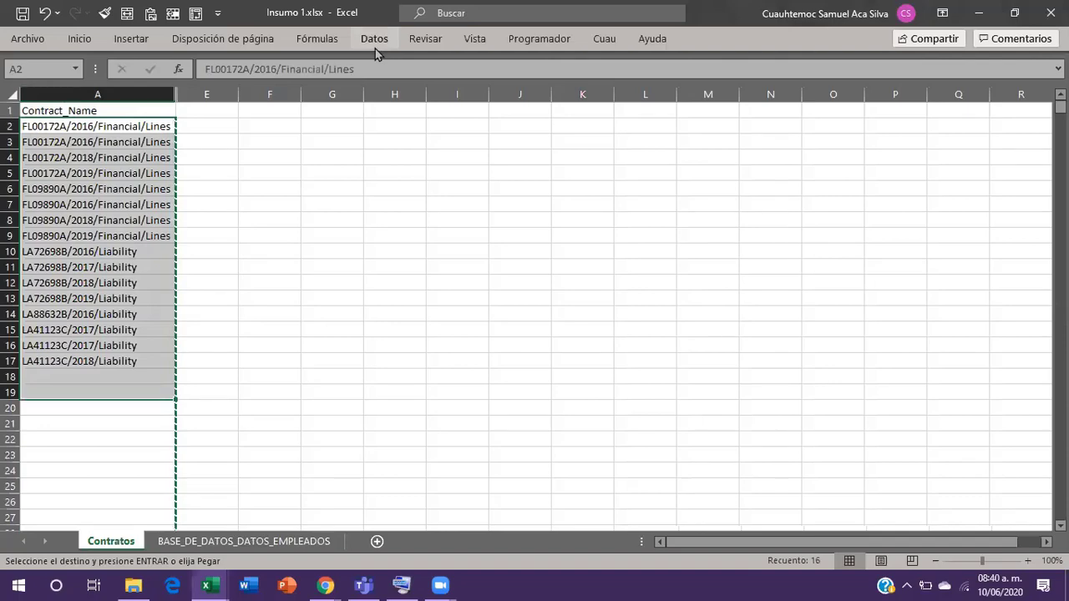
click(375, 38)
click(685, 80)
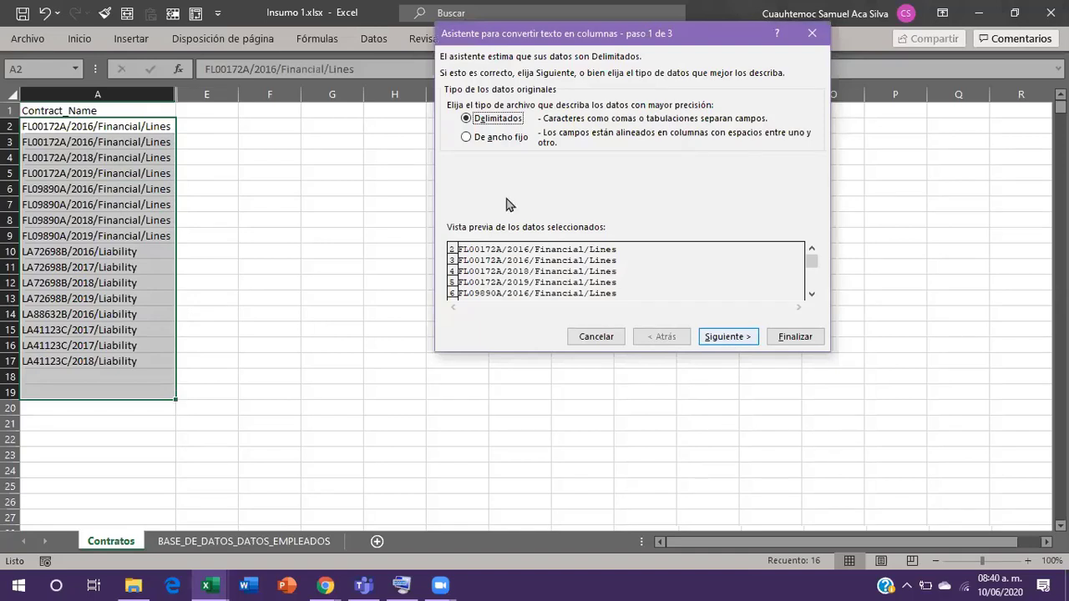
key(Return)
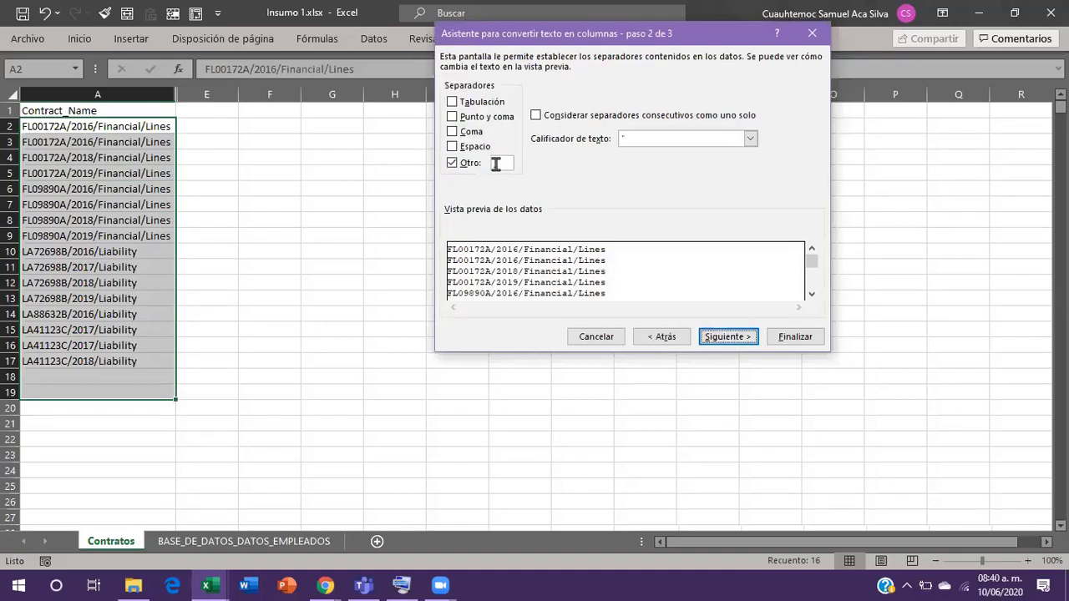
click(451, 165)
text(/)
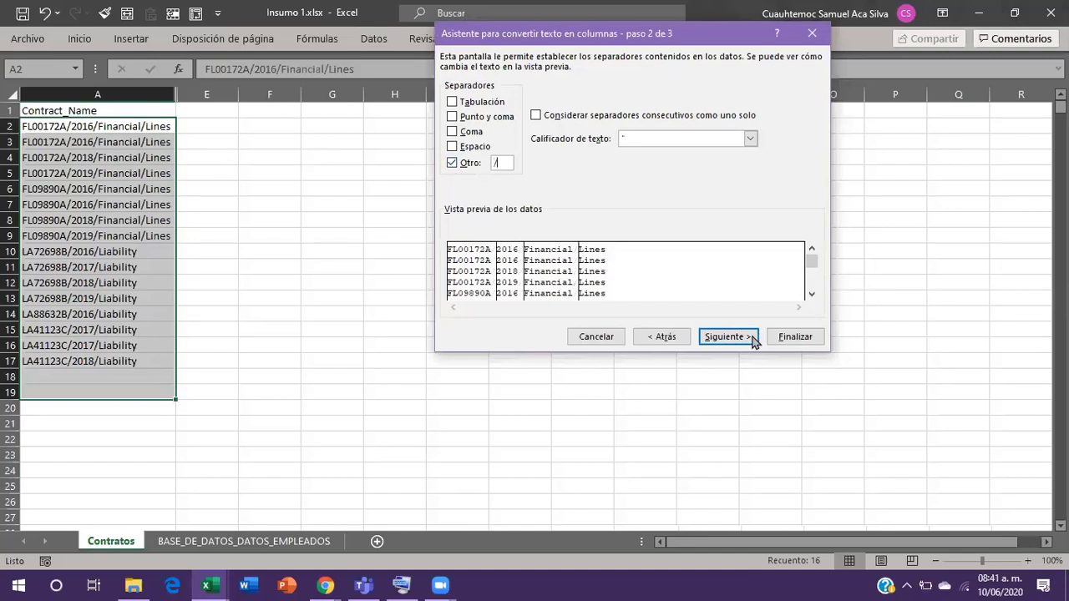
Set the split's destination to cell F2, keeping the General column format, and finish the conversion.
click(725, 336)
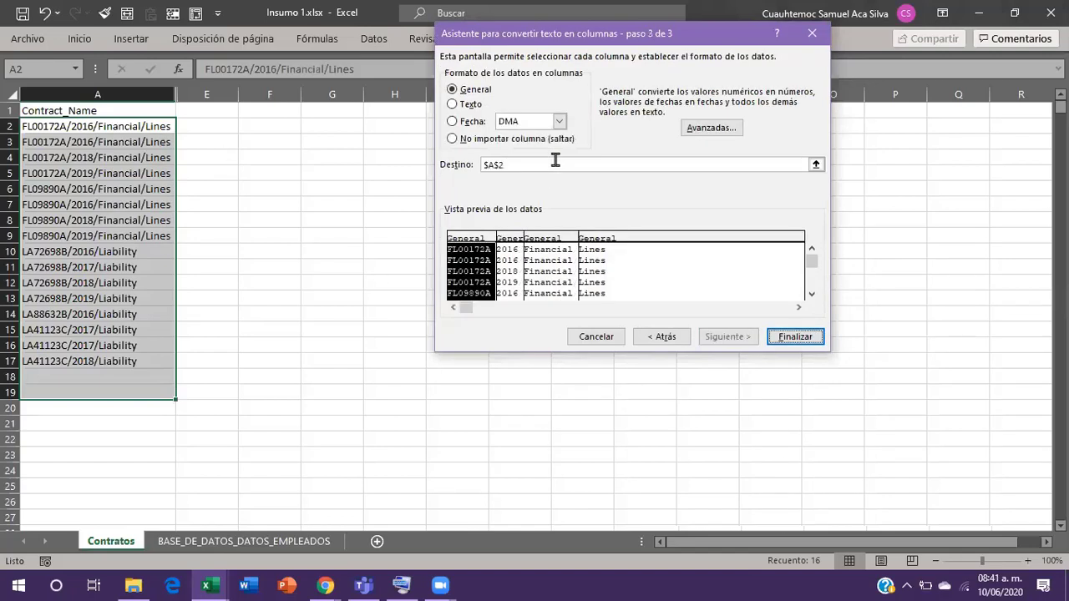
click(438, 165)
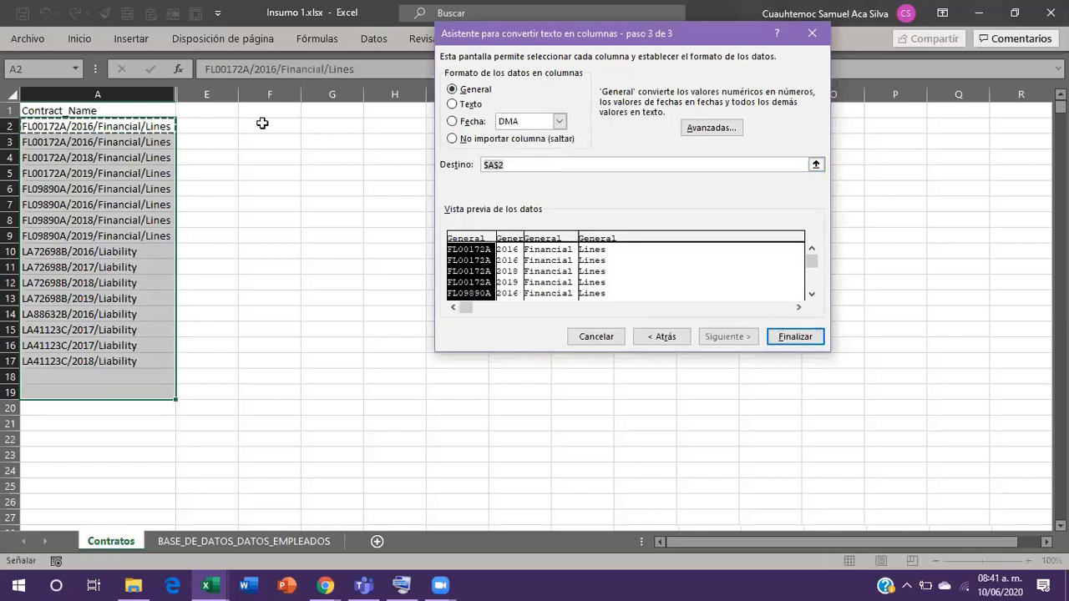
click(788, 337)
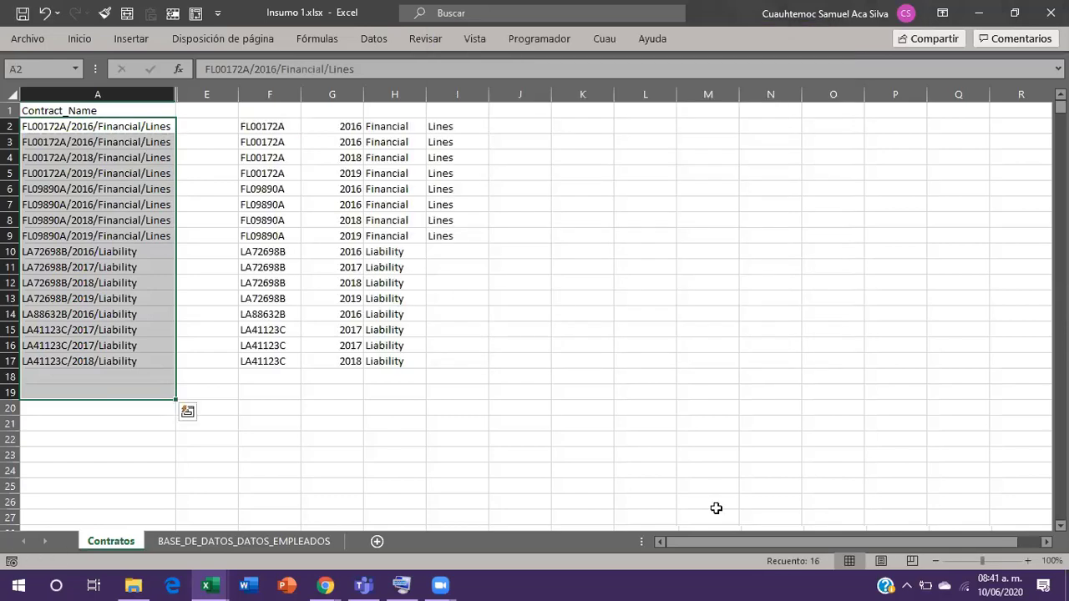
Highlight the split line-of-business pieces in H2:I17 to examine how they spread over two columns.
click(382, 230)
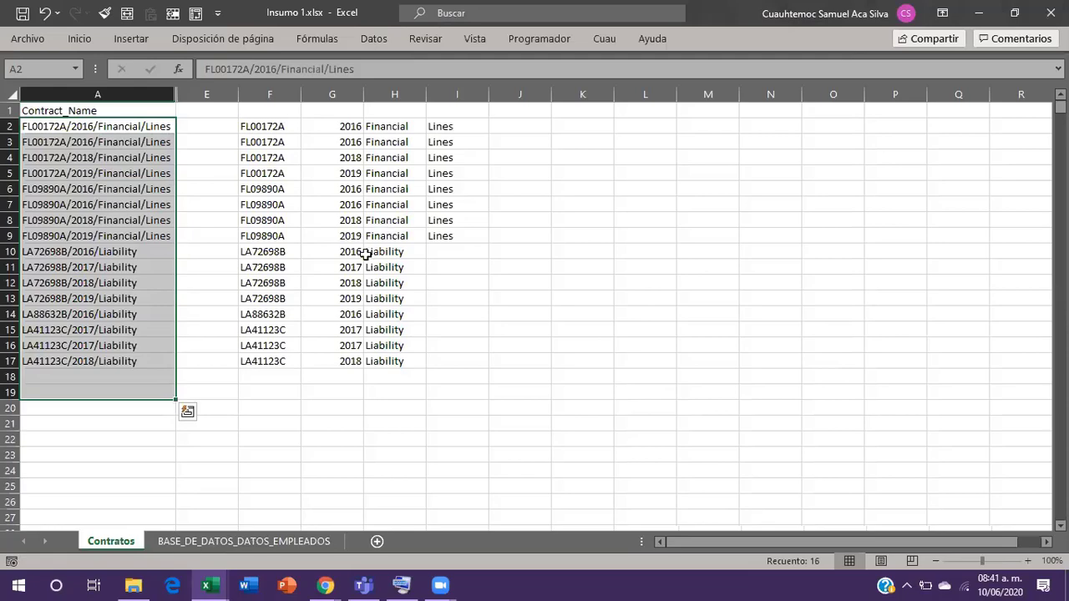
click(268, 91)
drag(360, 80, 359, 94)
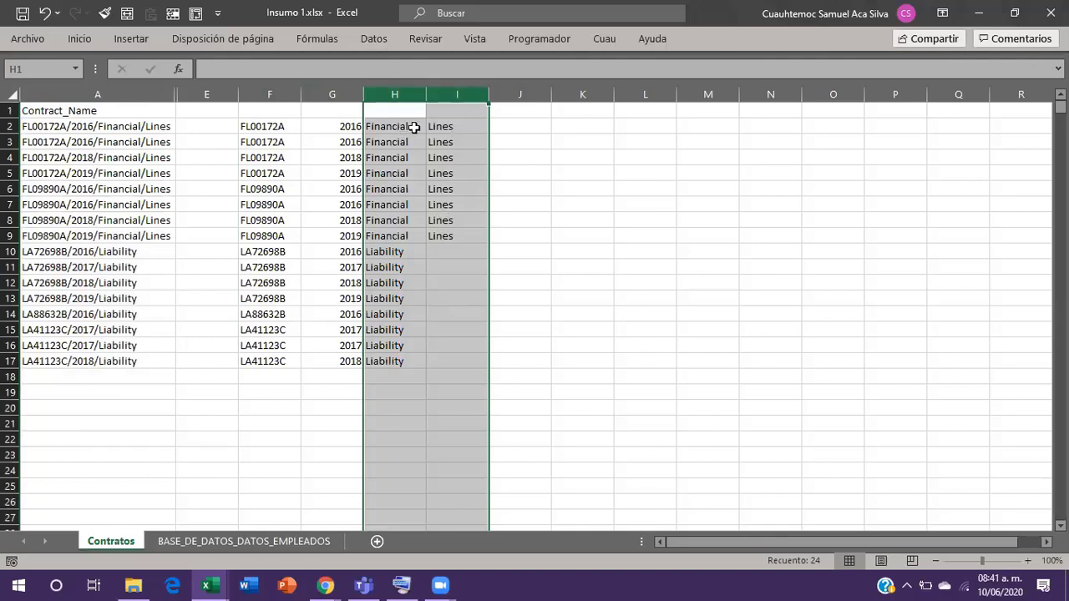
drag(414, 127, 432, 368)
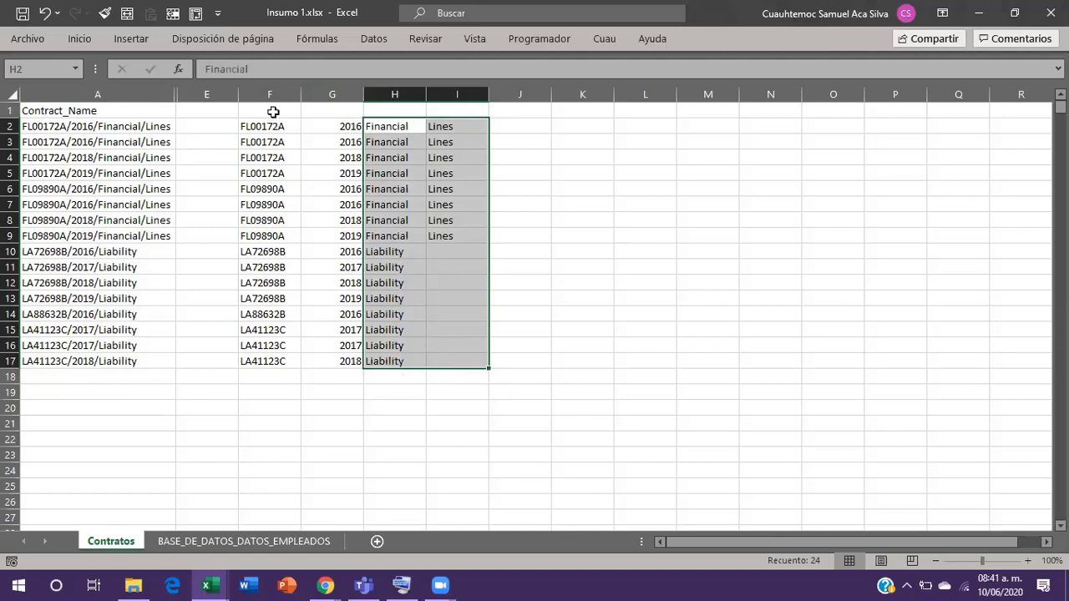
Enter the placeholder headers dfb, fdb, dfb and dfb in cells F1 to I1 above the split data.
key(Up)
key(Left)
key(Left)
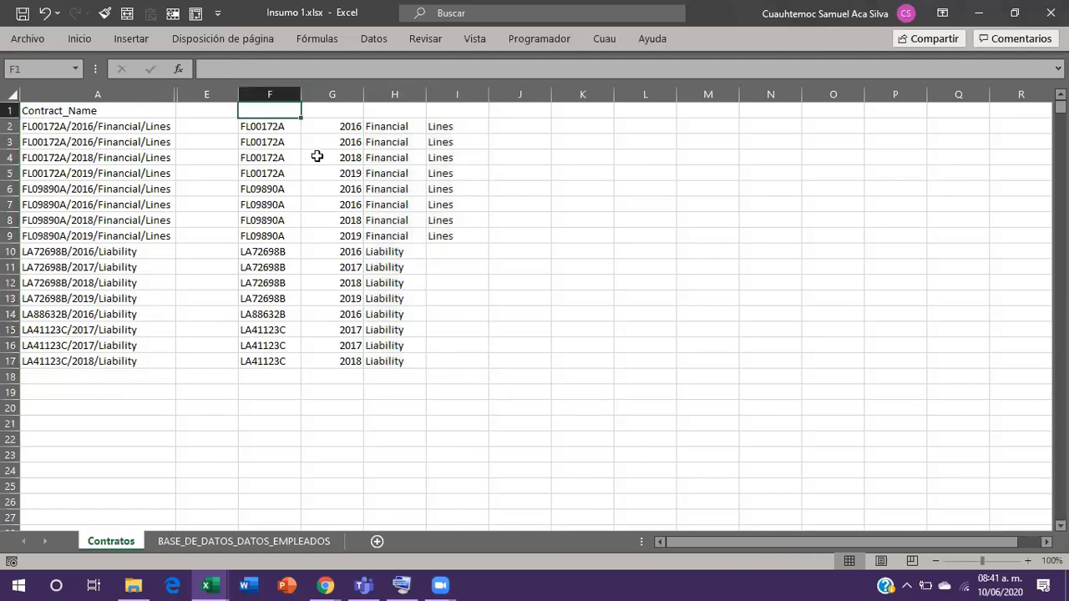
text(dfb)
key(Tab)
text(fdb)
key(Tab)
text(df)
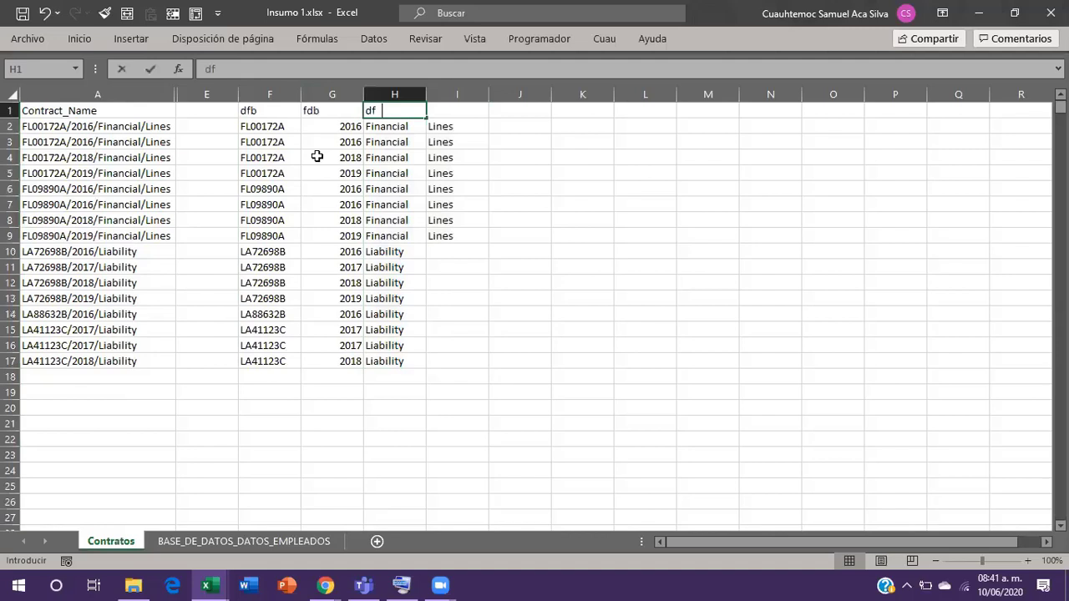
text(b)
key(Tab)
text(dfb)
key(shift+Tab)
key(Left)
key(Left)
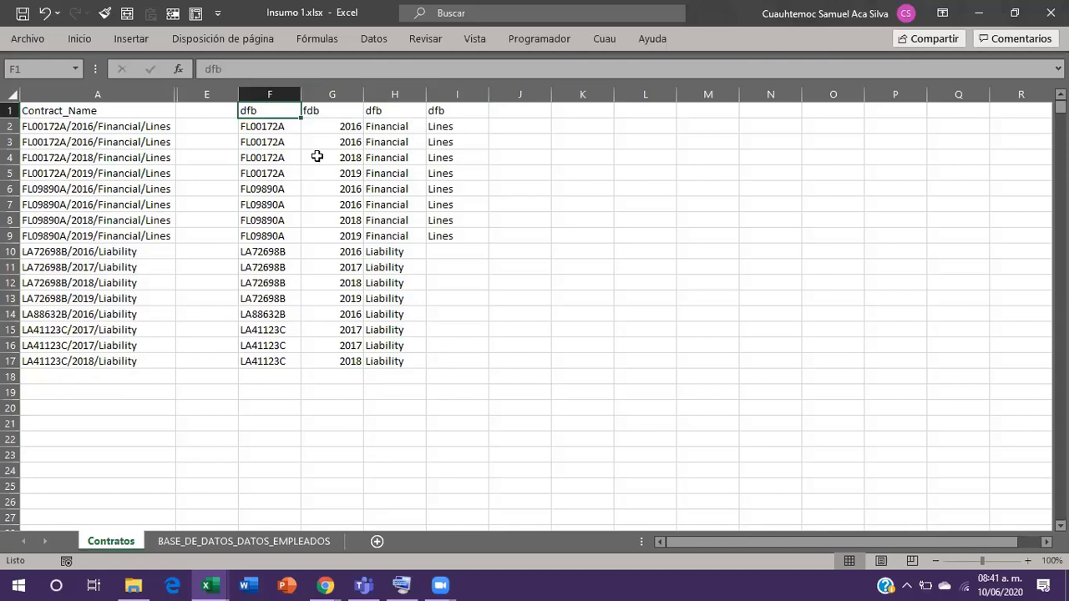
Examine columns H and I to compare how the Financial Lines and Liability contract names were split.
key(Right)
key(Right)
key(Right)
key(Down)
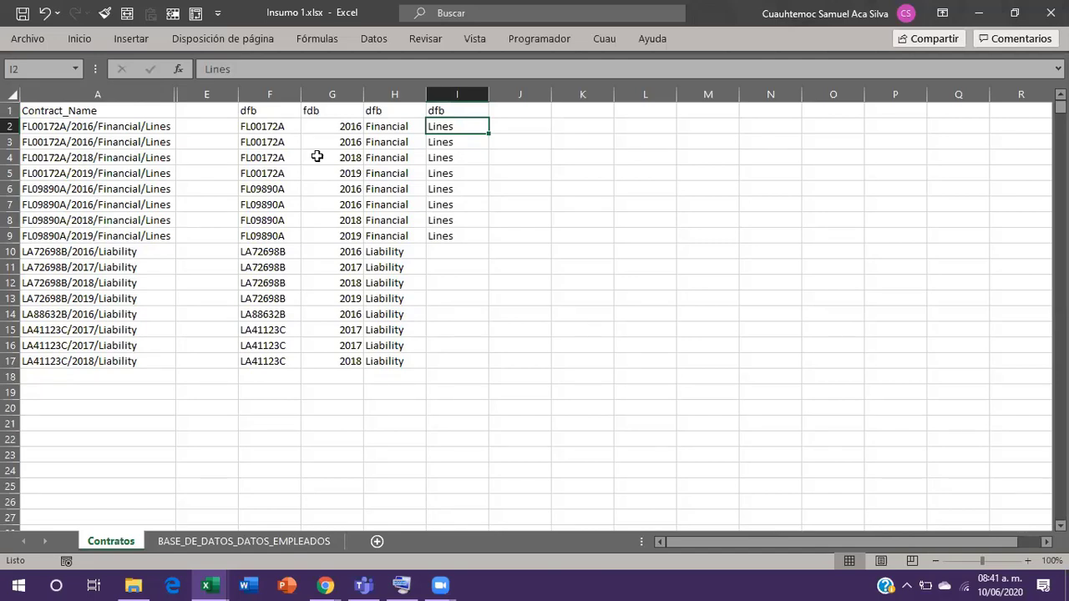
key(Down)
key(Down)
key(Down)
key(Down)
key(Down)
key(Down)
key(Down)
key(Down)
key(Down)
key(Down)
key(Down)
key(Left)
key(Up)
key(Up)
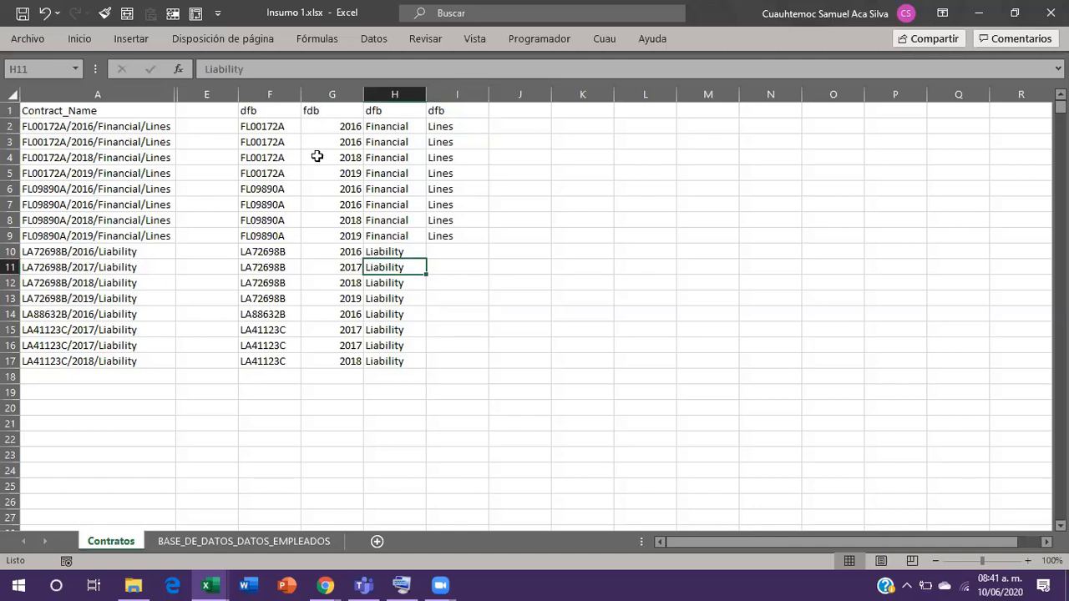
key(Right)
key(Right)
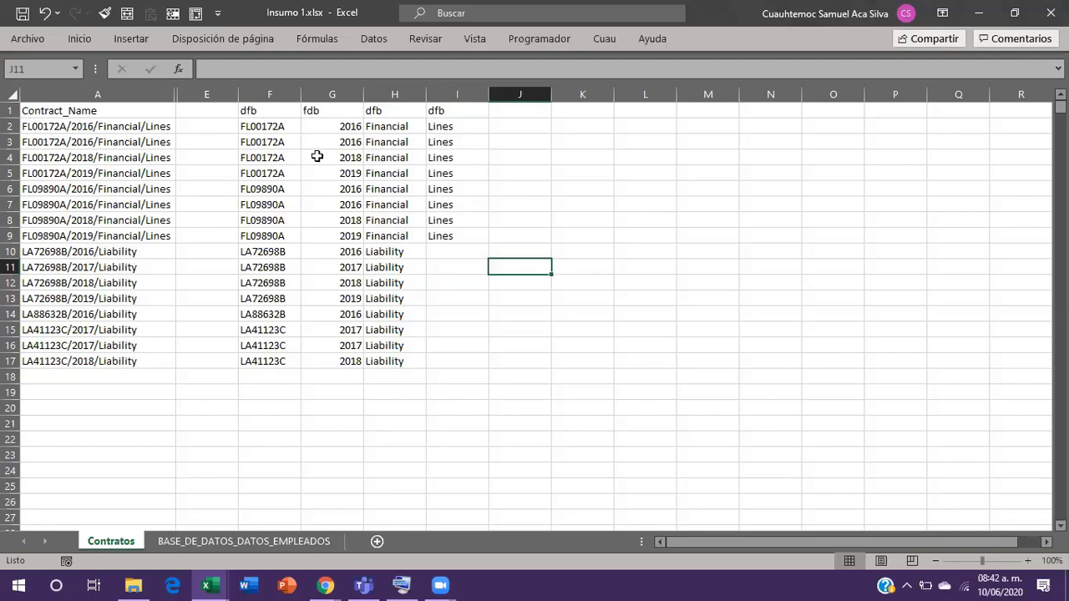
key(Left)
key(Up)
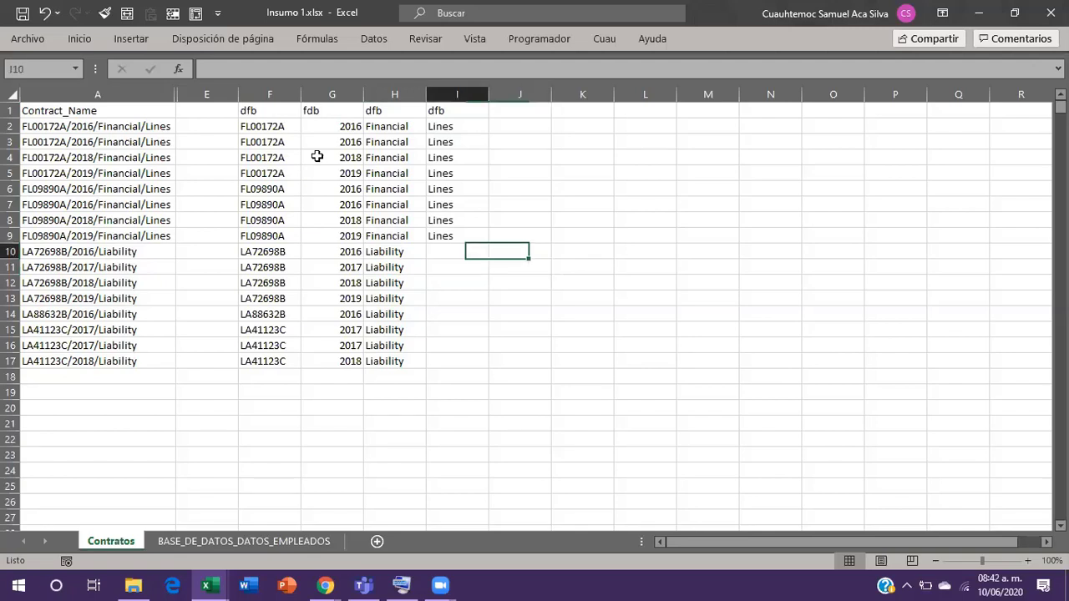
key(Left)
key(Up)
key(Right)
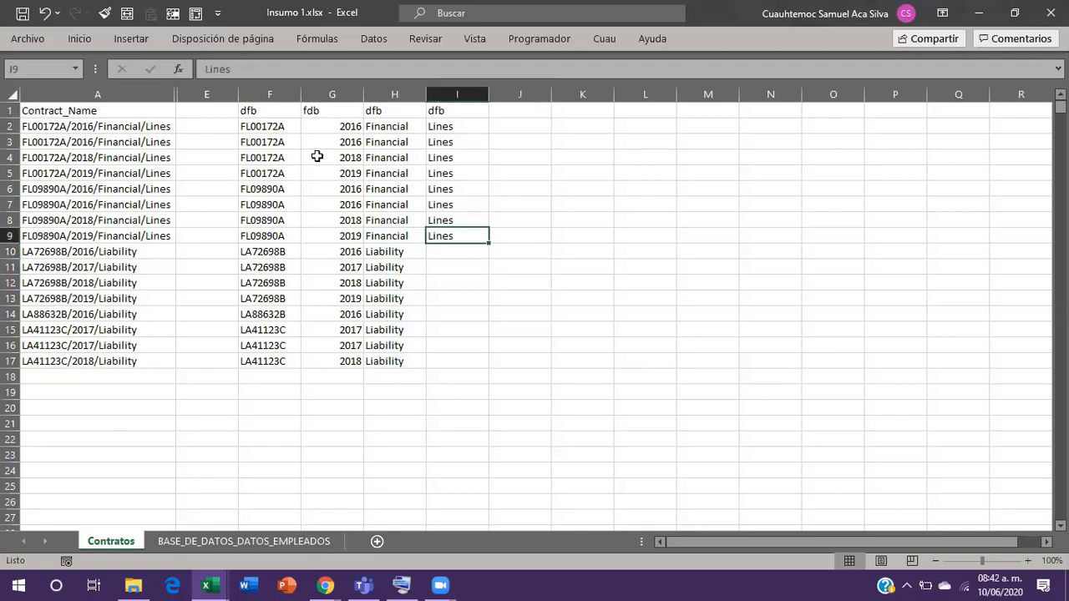
key(Right)
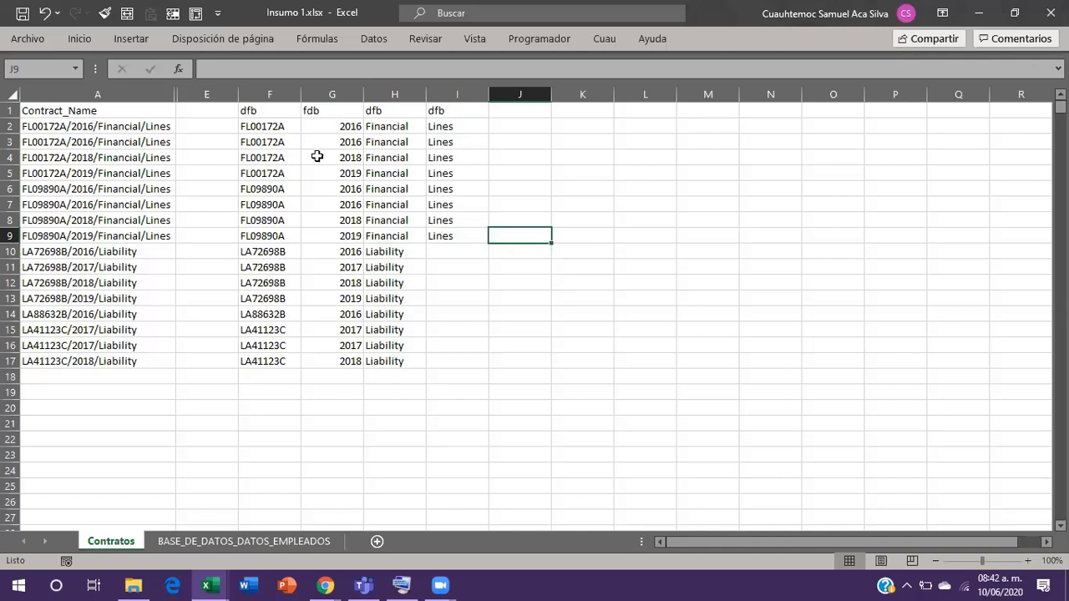
Copy the text Liability from inside cell H13 and paste it into J13.
key(Down)
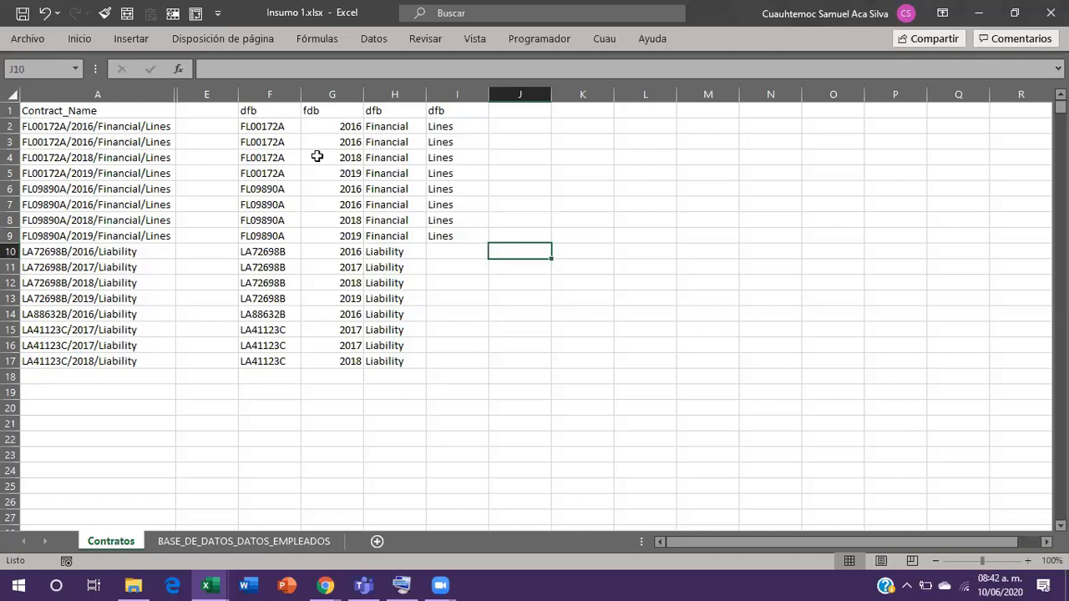
key(Down)
key(Down)
key(Down)
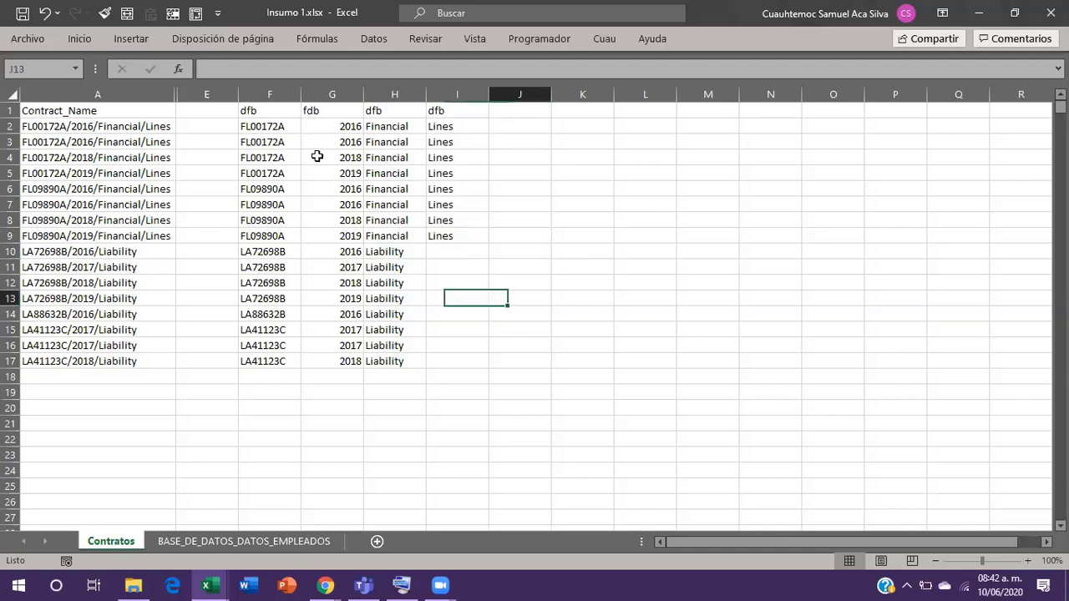
key(Left)
key(Left)
key(F2)
key(shift+Home)
key(ctrl+c)
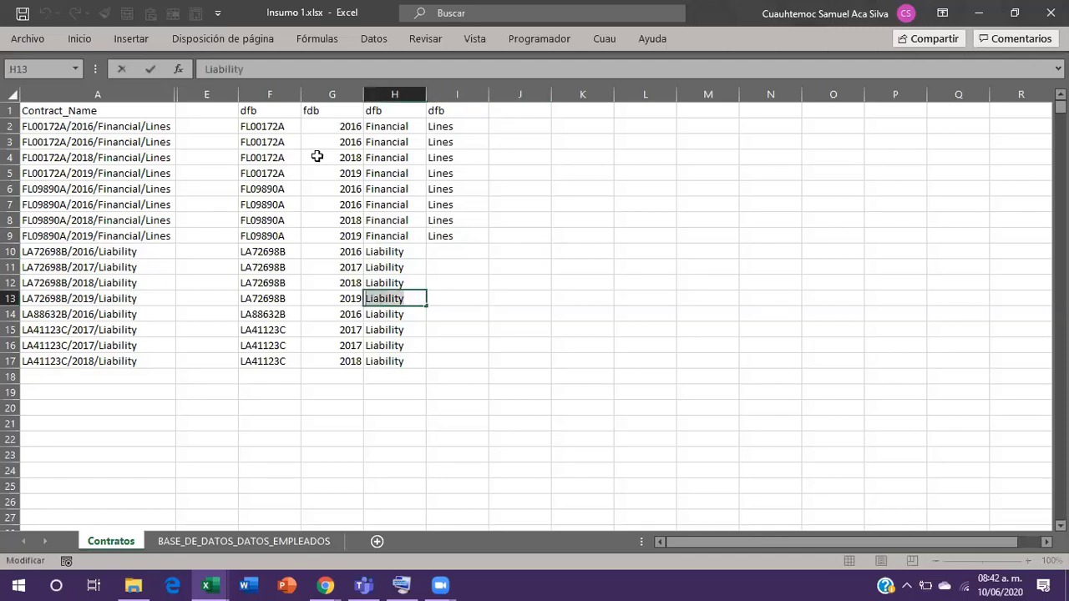
key(Tab)
key(Tab)
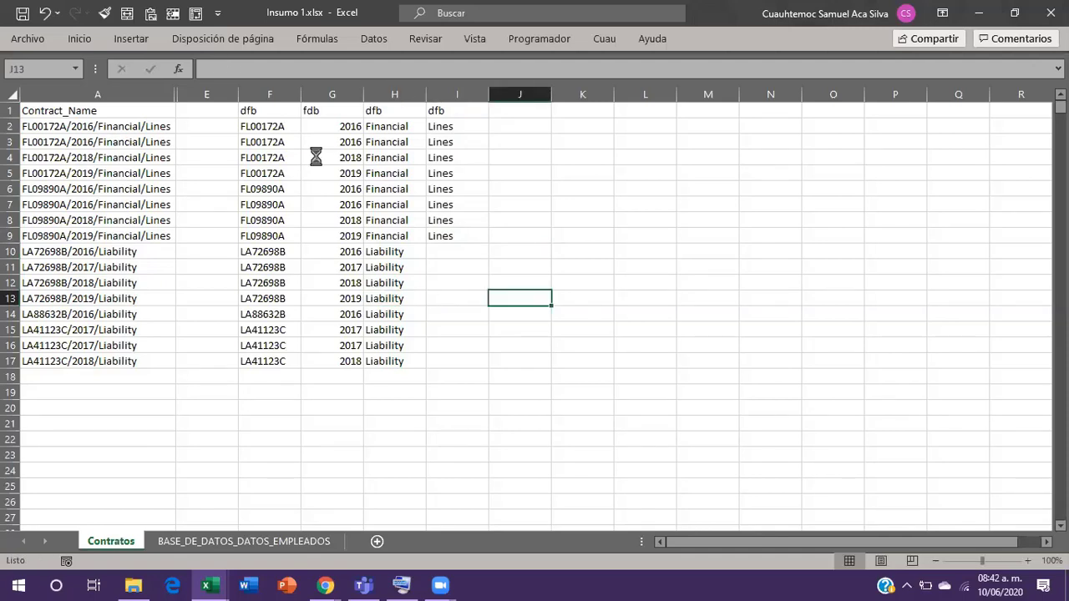
key(ctrl+v)
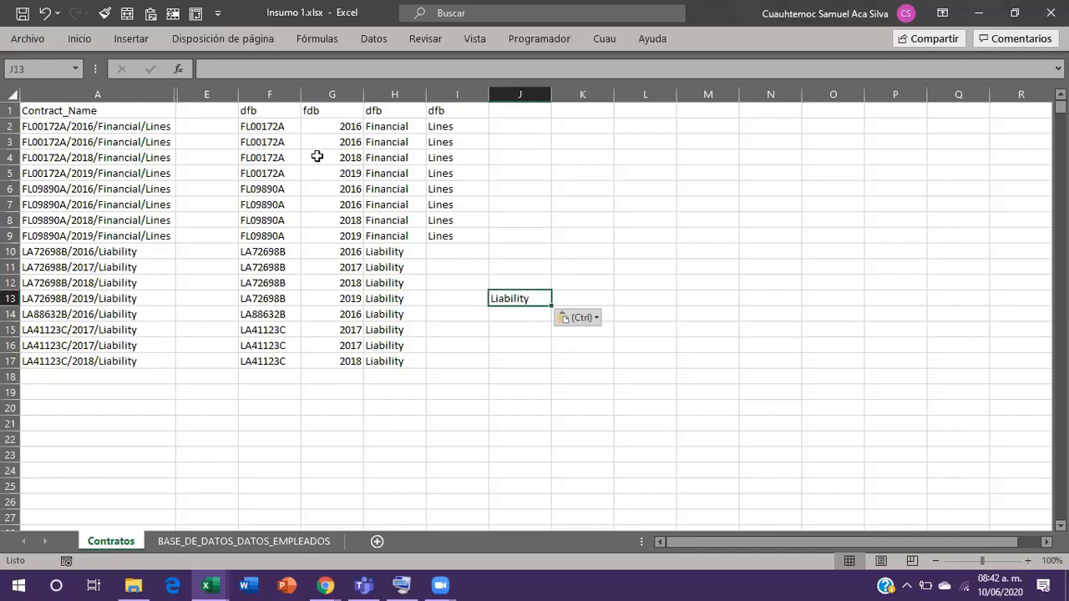
Open the pasted text in J13 for editing, and enter the comparison formula =J13=H13 in K13.
key(F2)
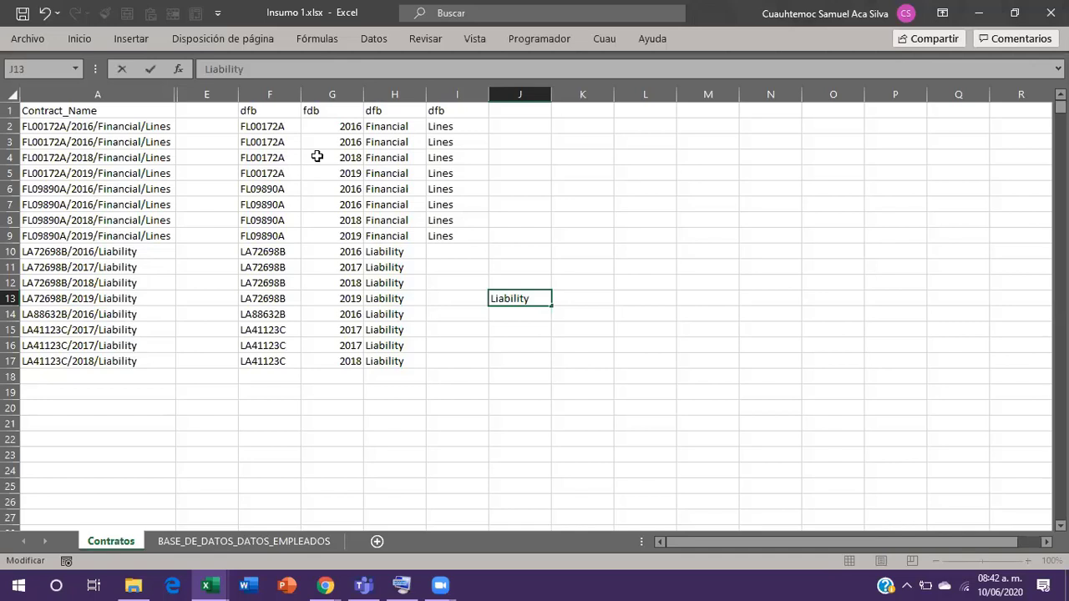
key(shift+Tab)
key(Right)
key(Right)
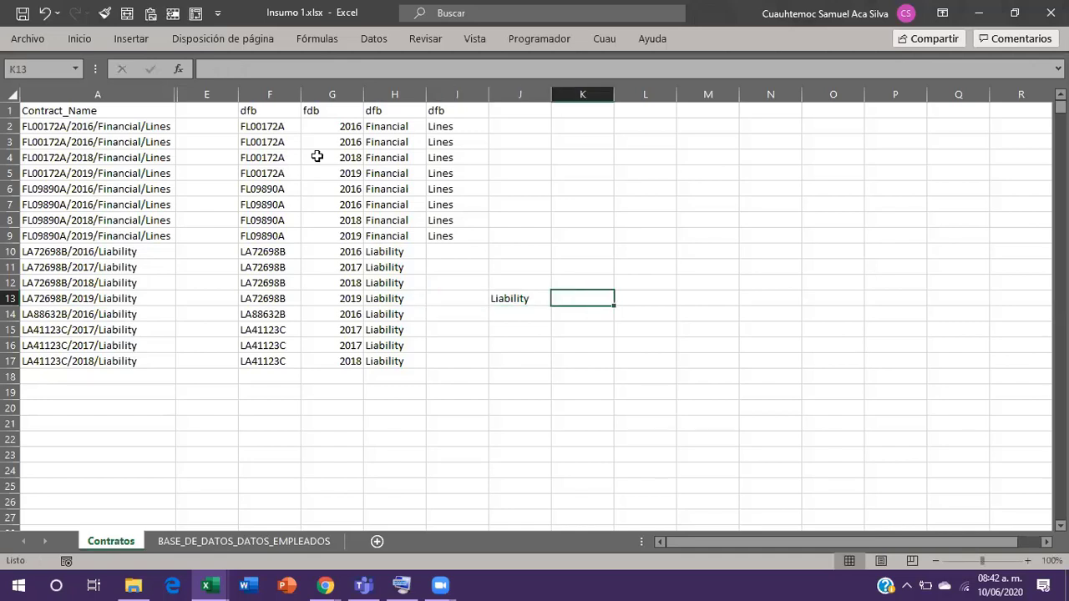
text(=)
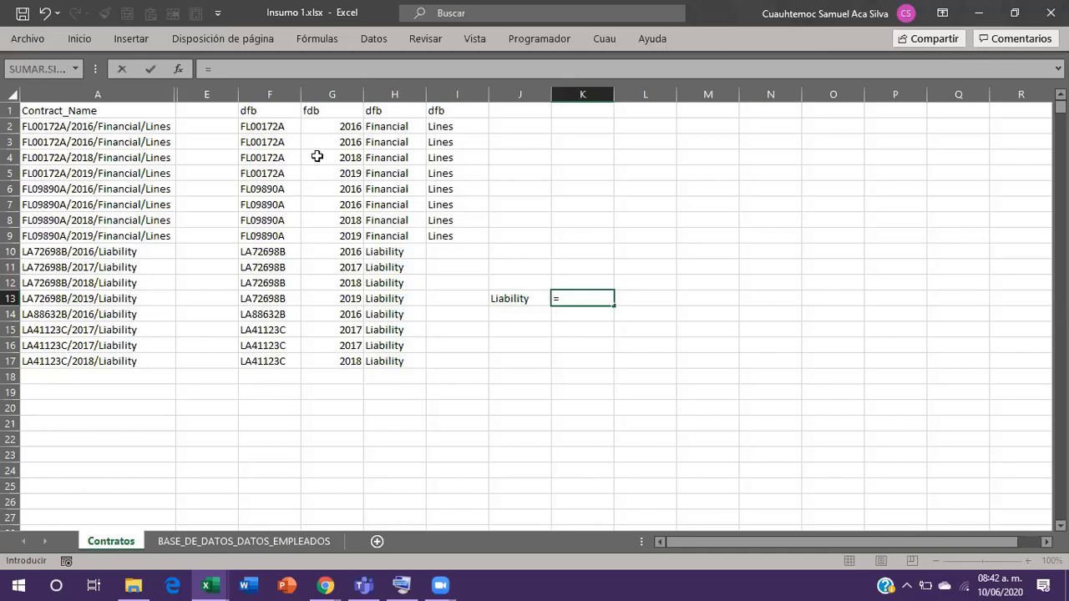
key(Left)
text(=)
key(Return)
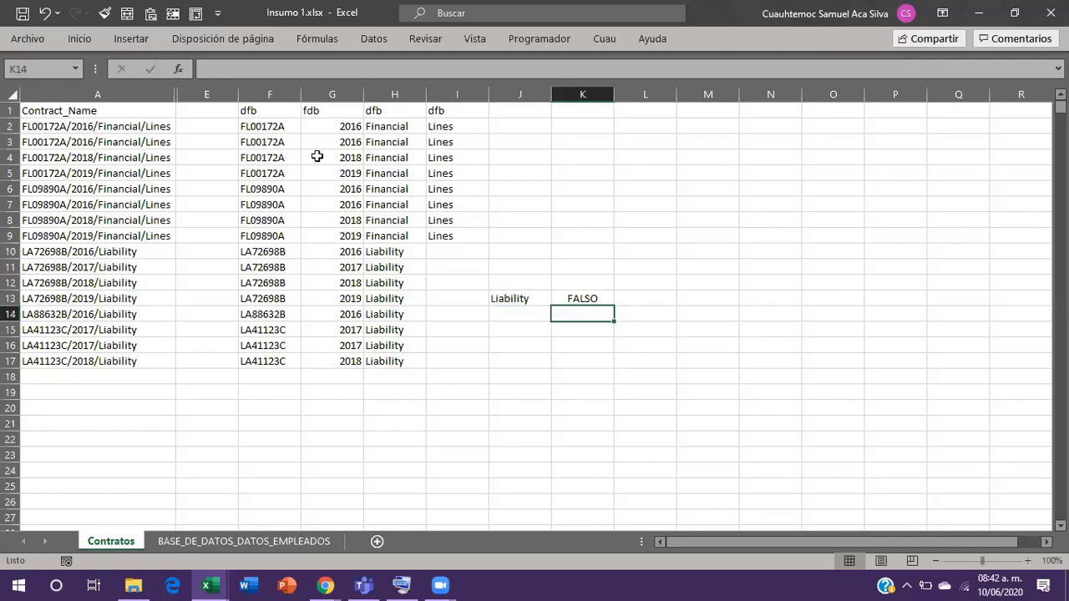
Edit the Liability text in J13 again to retest its comparison with H13.
key(Up)
key(Left)
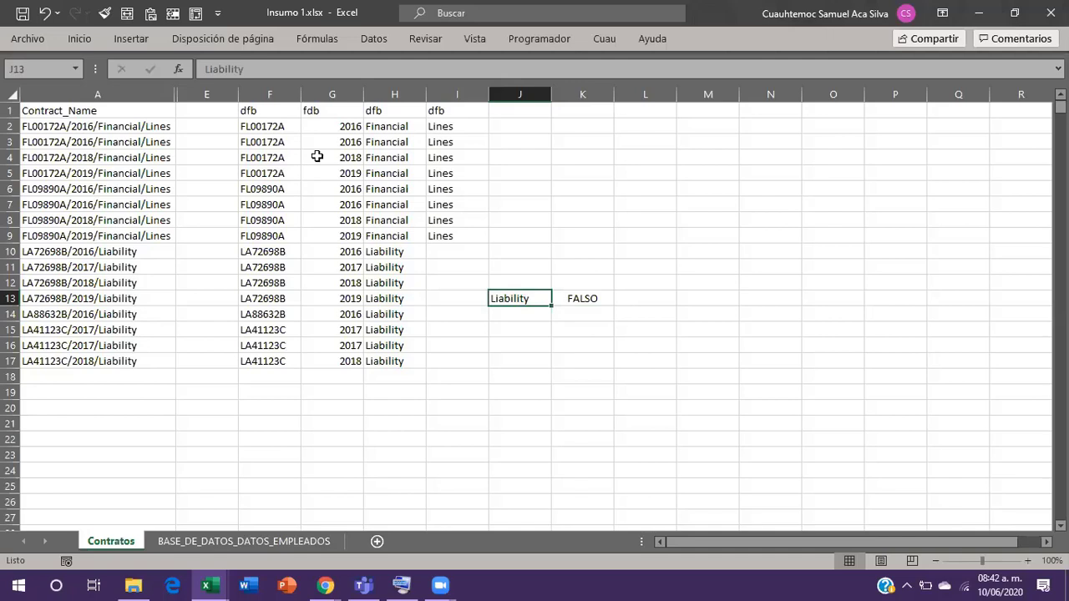
key(F2)
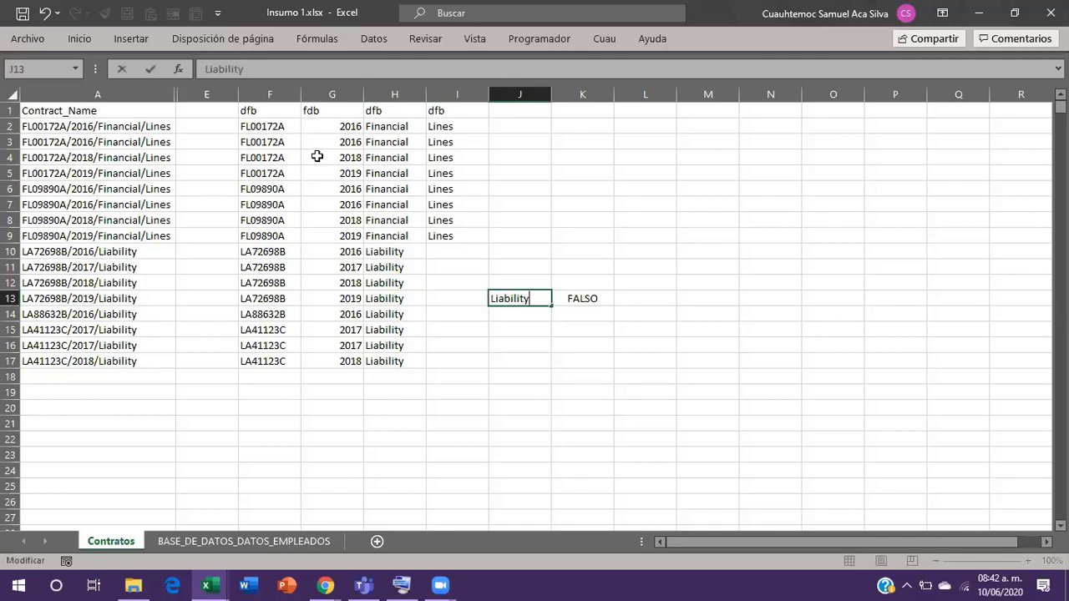
key(Return)
key(Up)
key(Right)
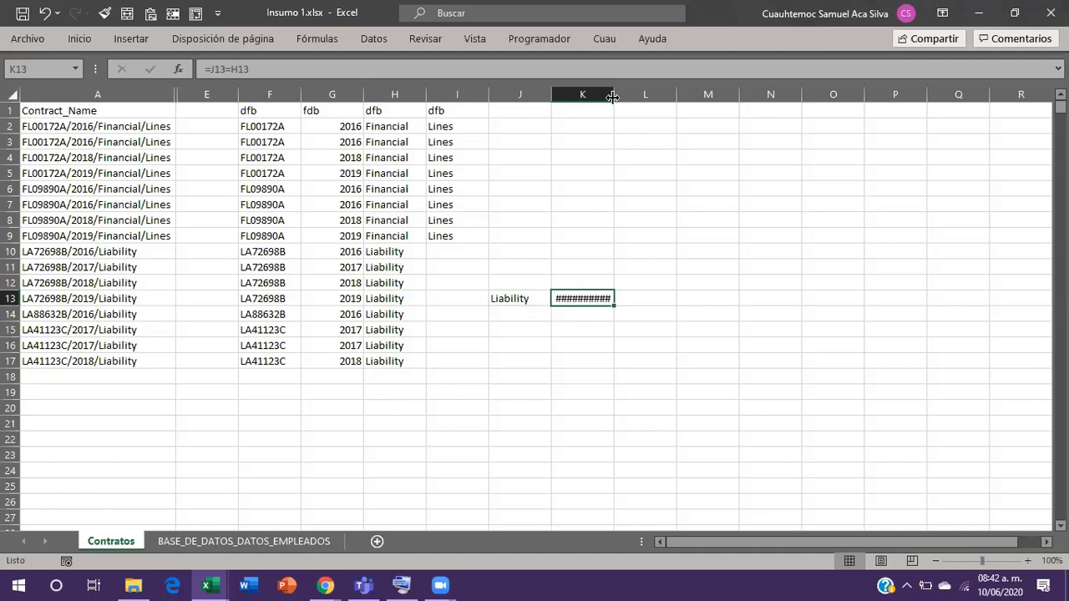
Autofit column K's width to the comparison result in K13.
key(alt+h)
key(o)
key(i)
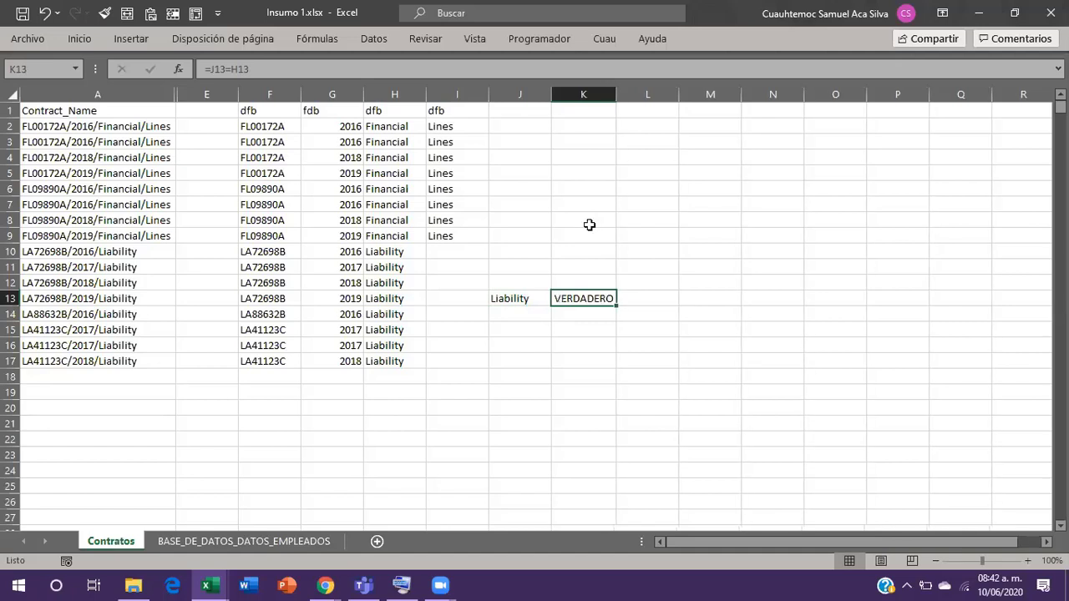
Clear the test text and comparison formula from J13:K13.
key(shift+Left)
key(Delete)
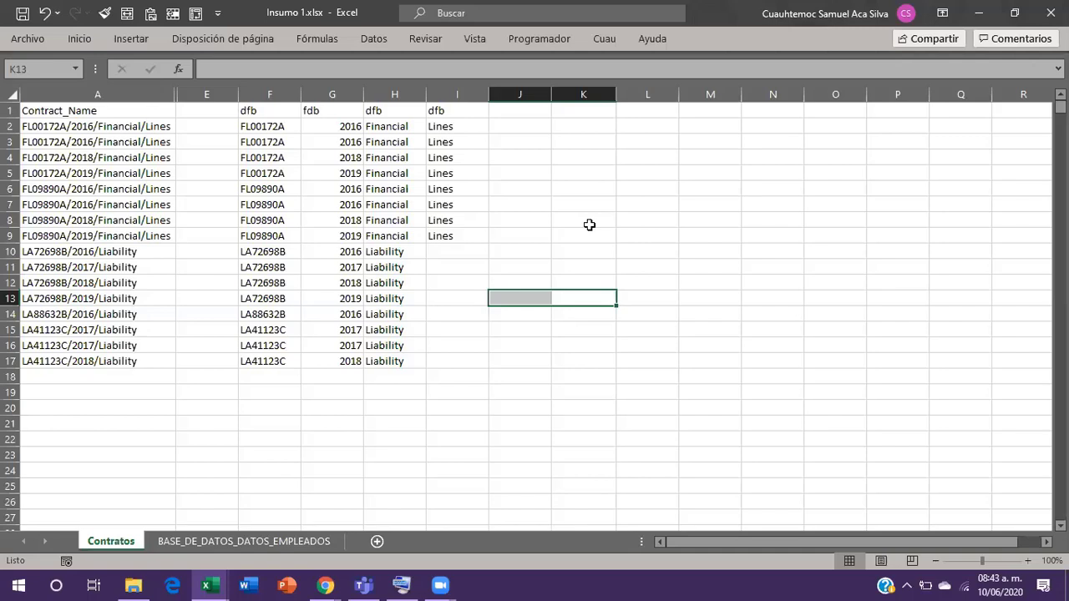
click(588, 225)
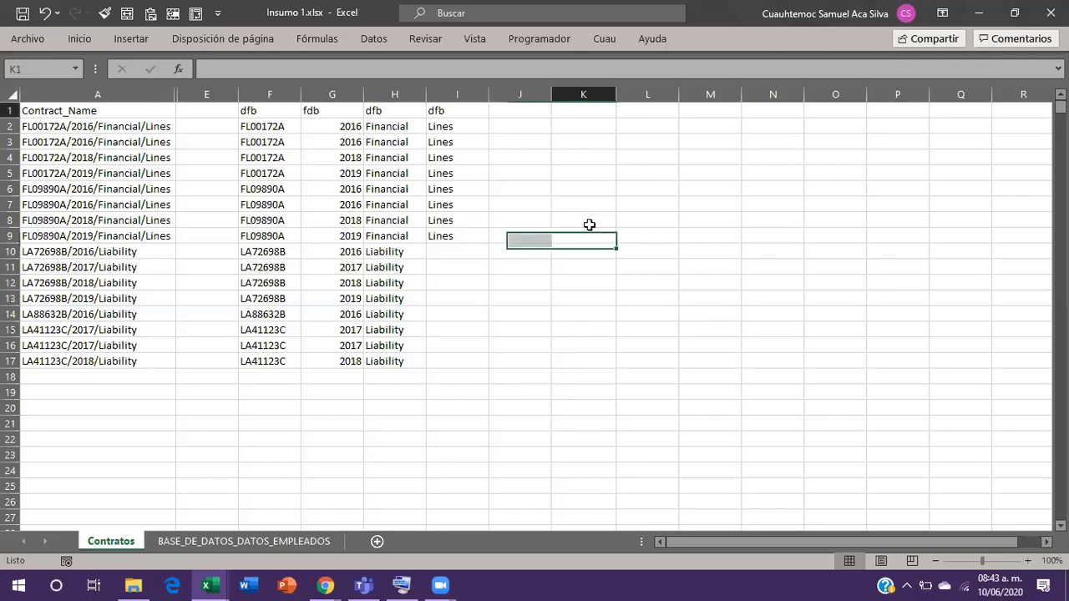
Add filters to the header row F1:I1 of the split contract columns.
key(ctrl+Left)
key(ctrl+Left)
key(ctrl+shift+Right)
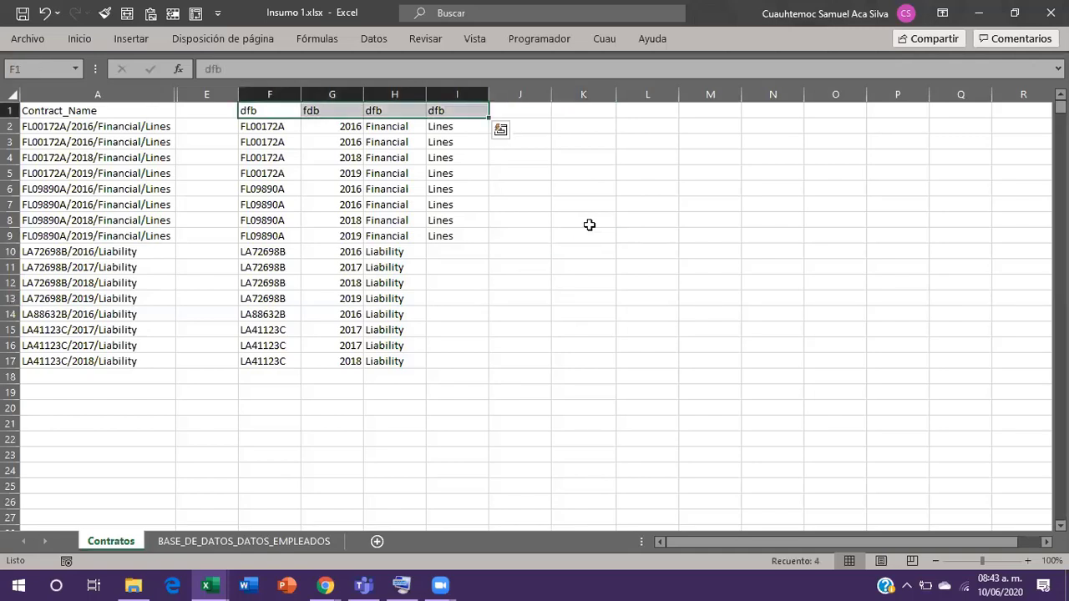
key(ctrl+shift+l)
key(Right)
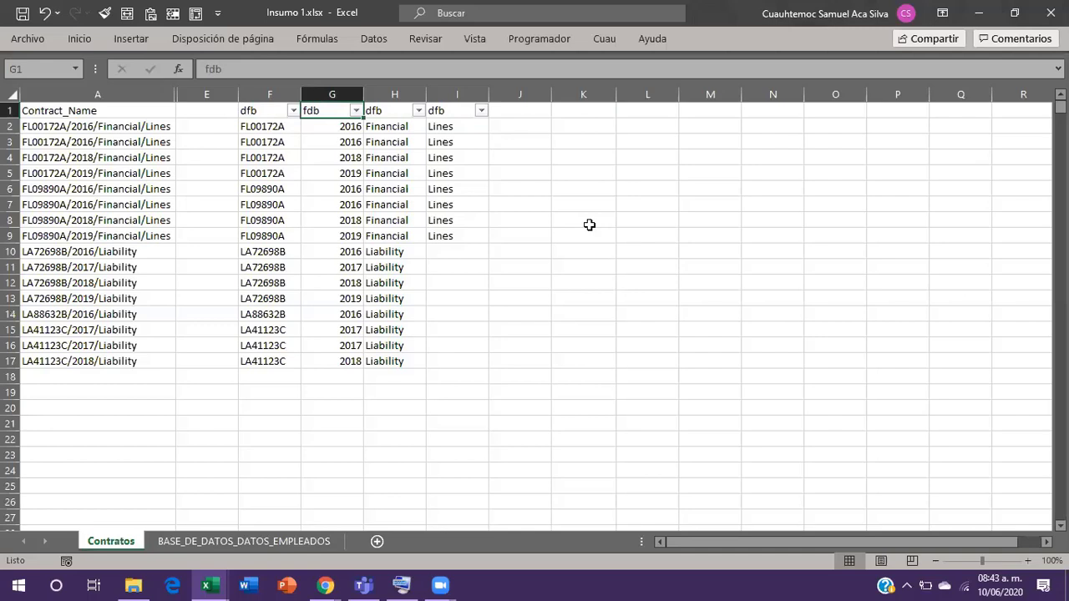
key(Left)
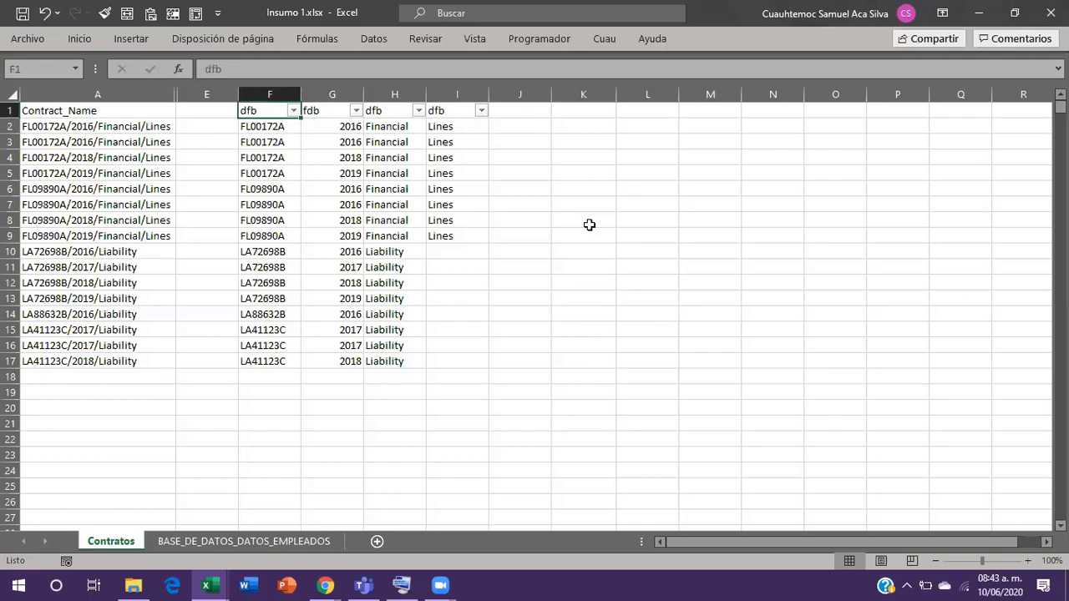
Replace the headers in G1, H1 and I1 with erdfbdfb, fb and f.
key(Right)
text(erdfbdfb)
key(Right)
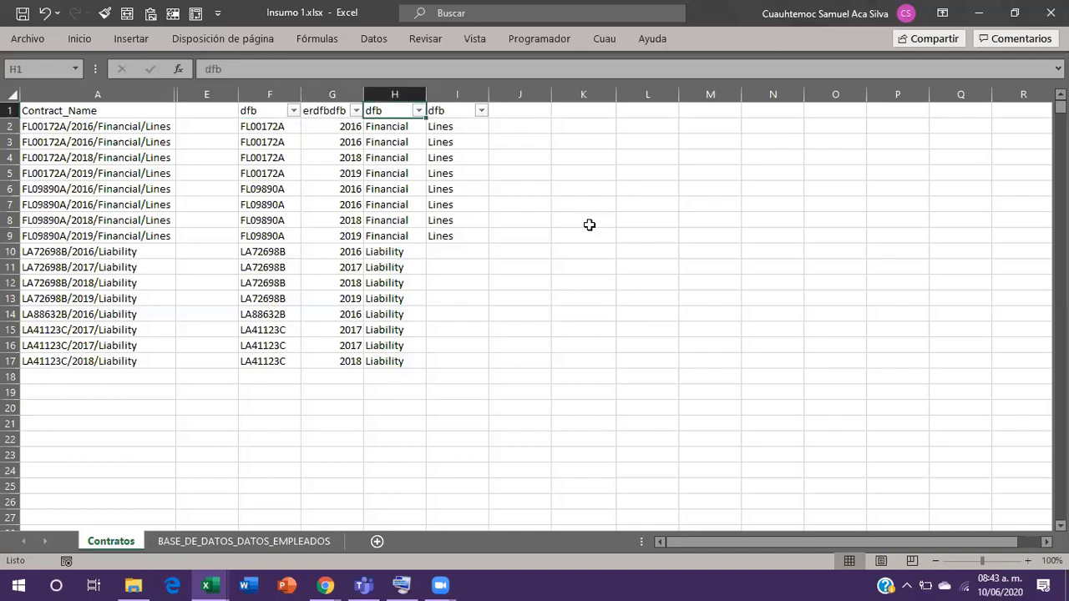
text(fb)
key(Right)
text(f)
key(Right)
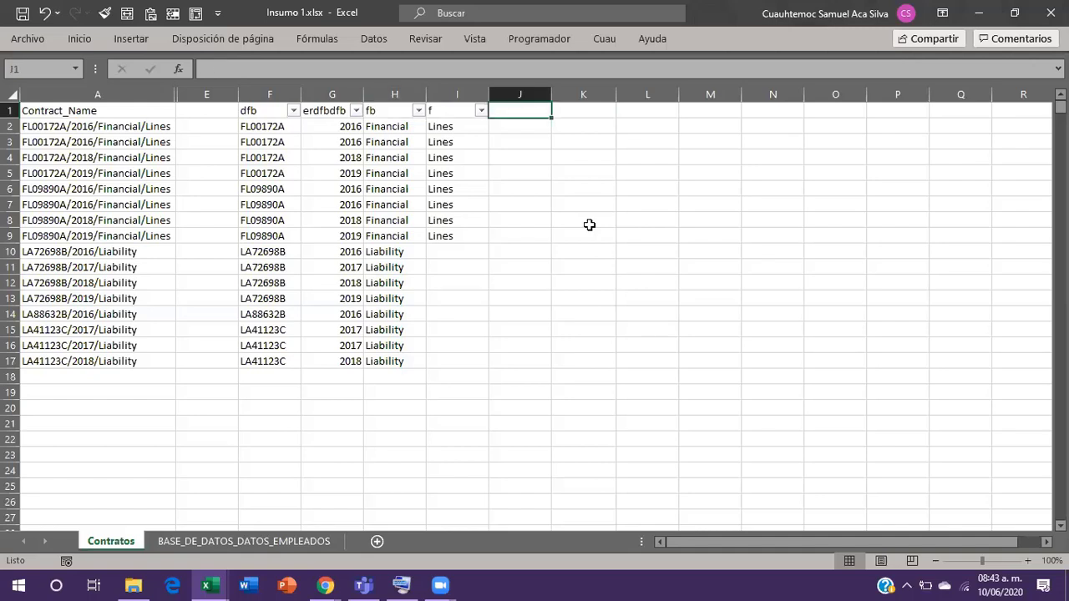
Remove the filters from the split columns and reapply them to the header row F1:I1.
key(Left)
key(Left)
key(Left)
key(Left)
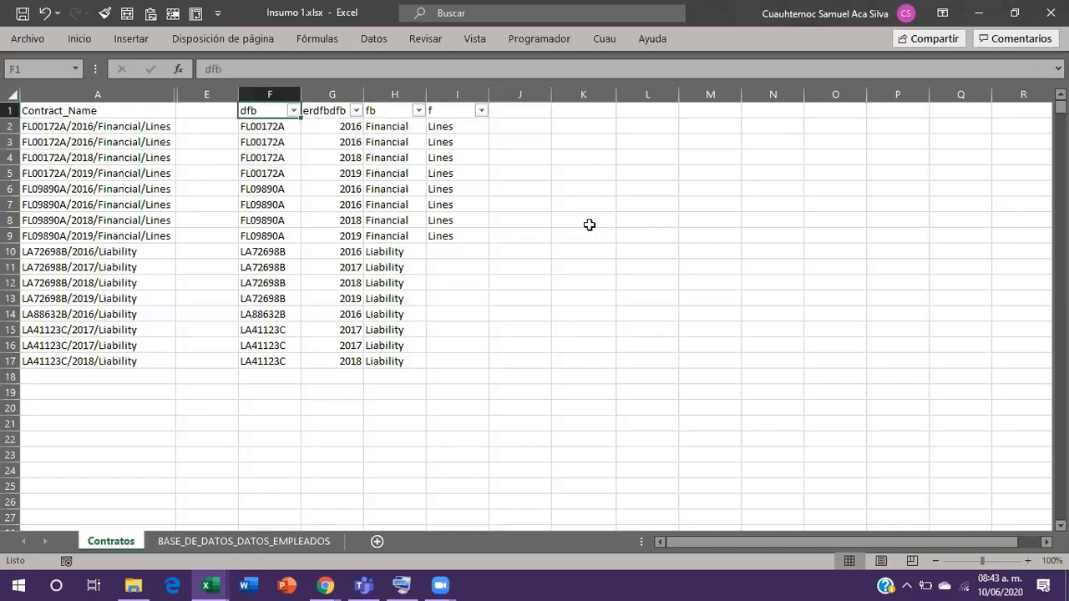
key(ctrl+shift+l)
key(ctrl+shift+Right)
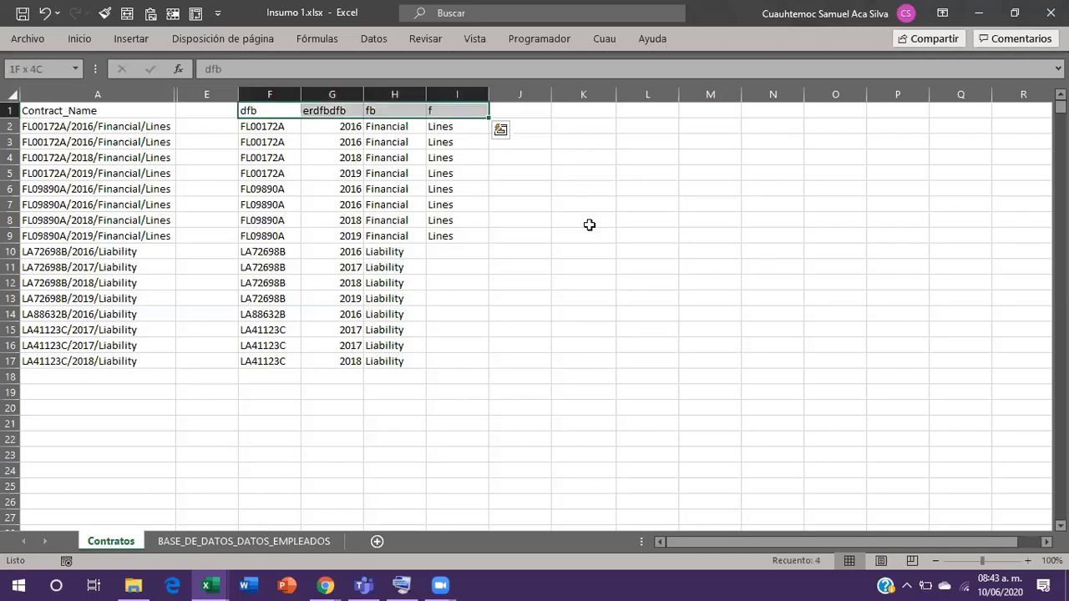
key(ctrl+shift+l)
key(Left)
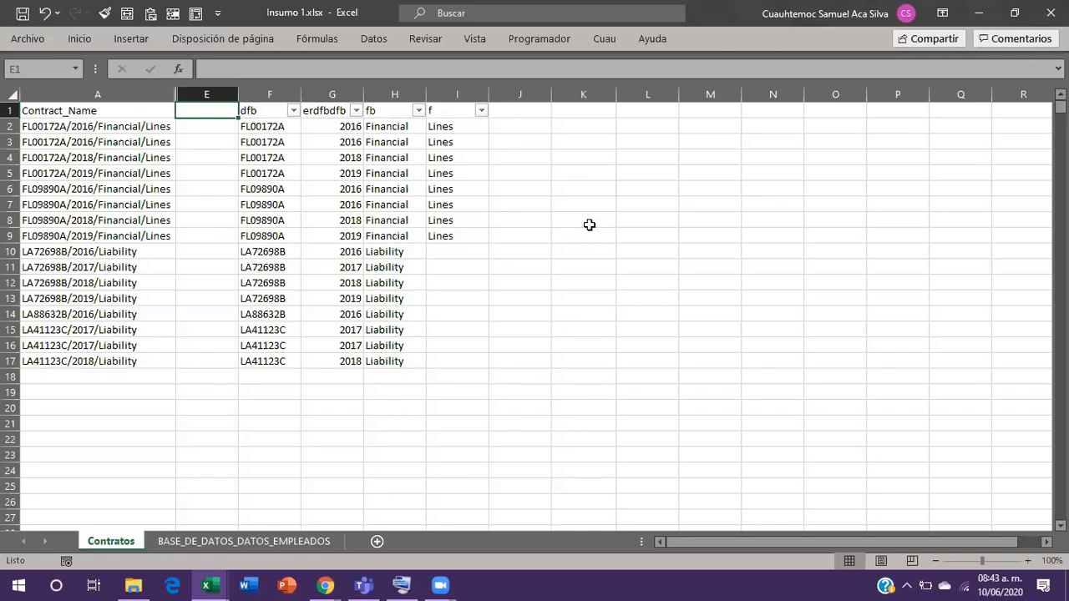
Open the filter list of the f column, bringing up the on-screen keyboard to demonstrate opening it again.
key(ctrl+Right)
key(ctrl+Right)
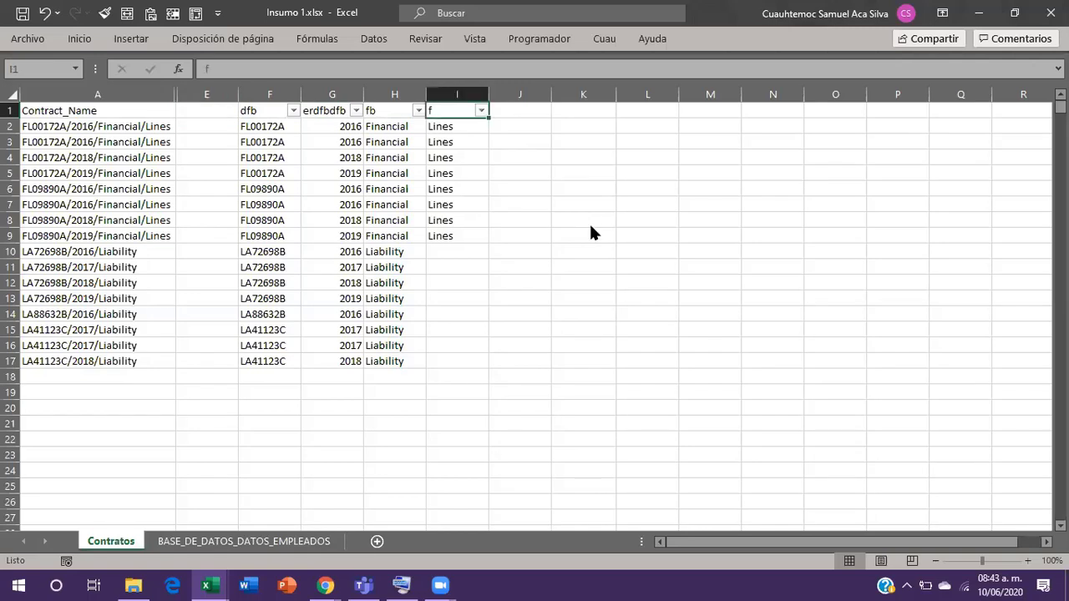
key(alt+Down)
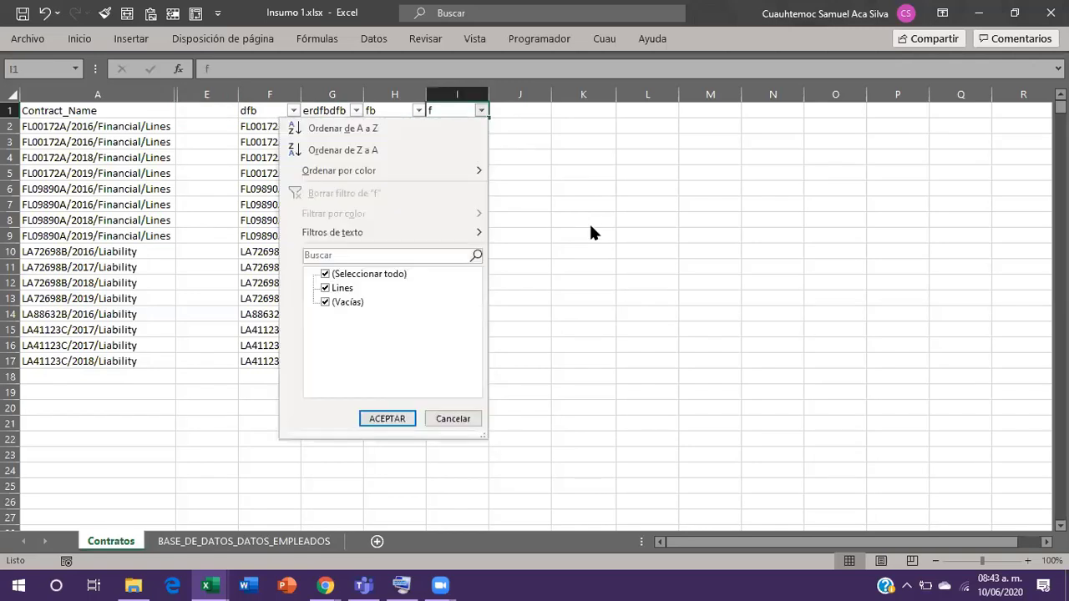
click(403, 585)
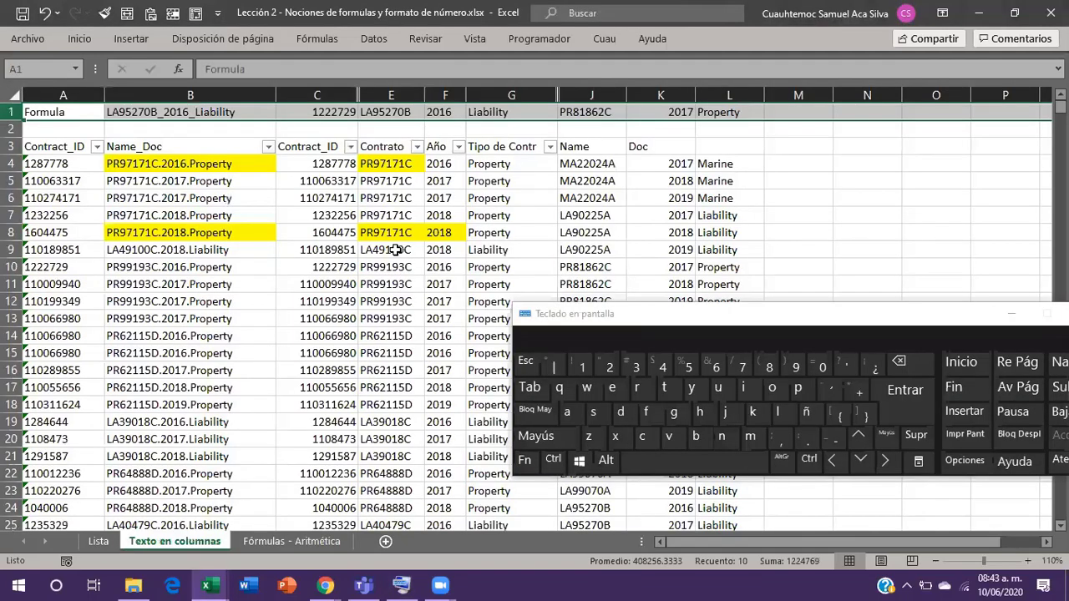
click(396, 250)
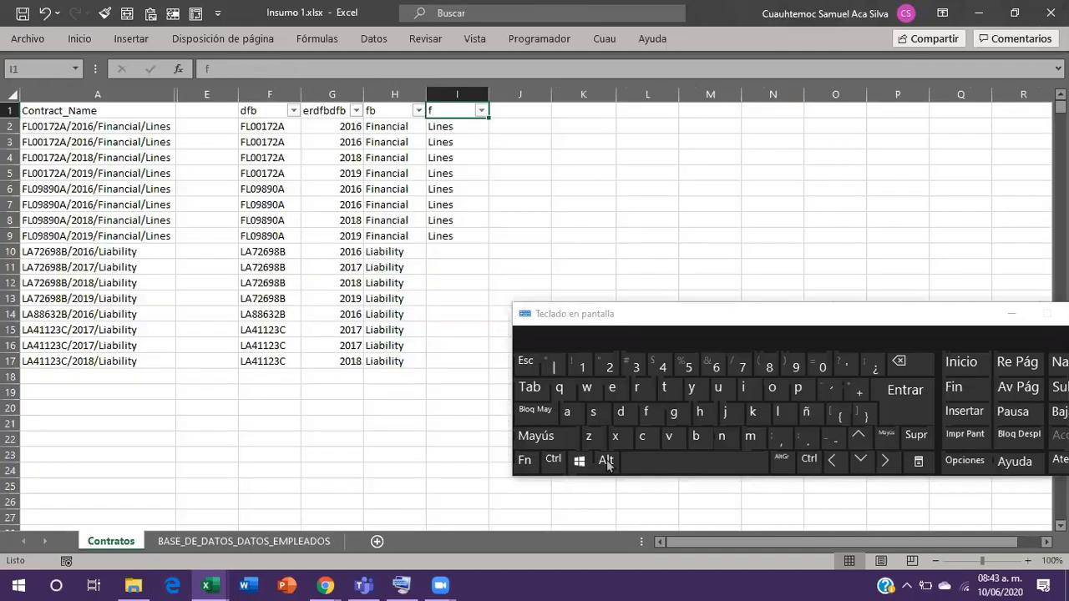
click(605, 459)
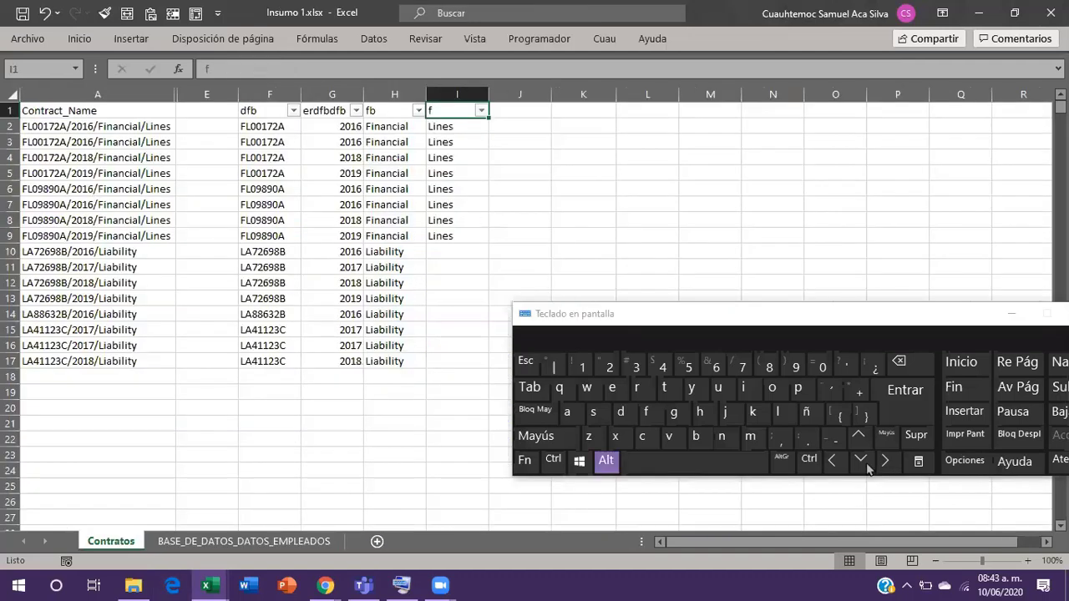
click(860, 460)
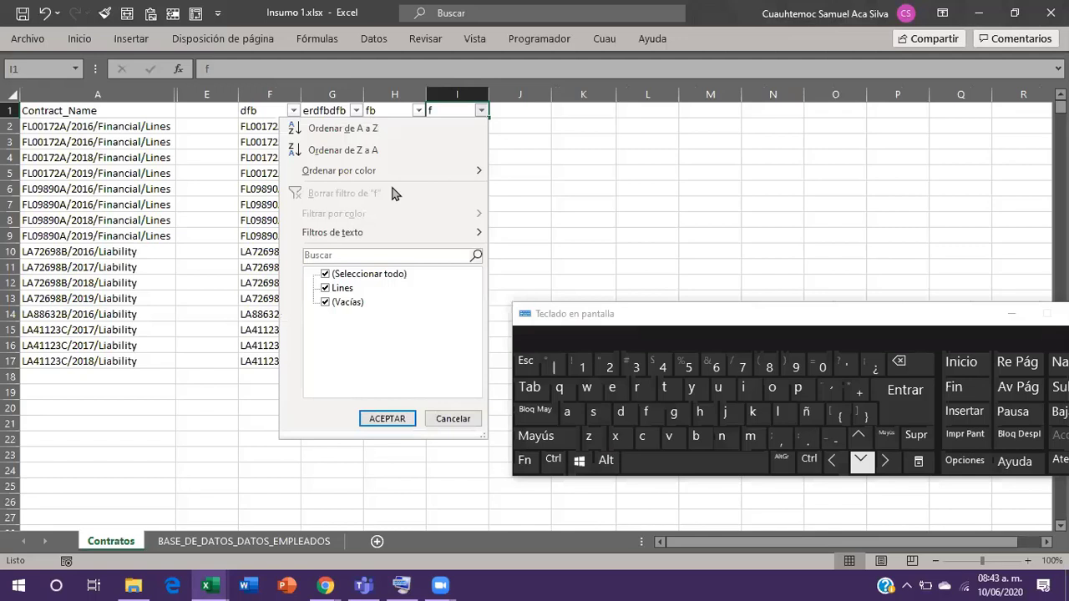
Filter the f column to leave out the (Vacías) entries and look over the remaining rows.
click(326, 306)
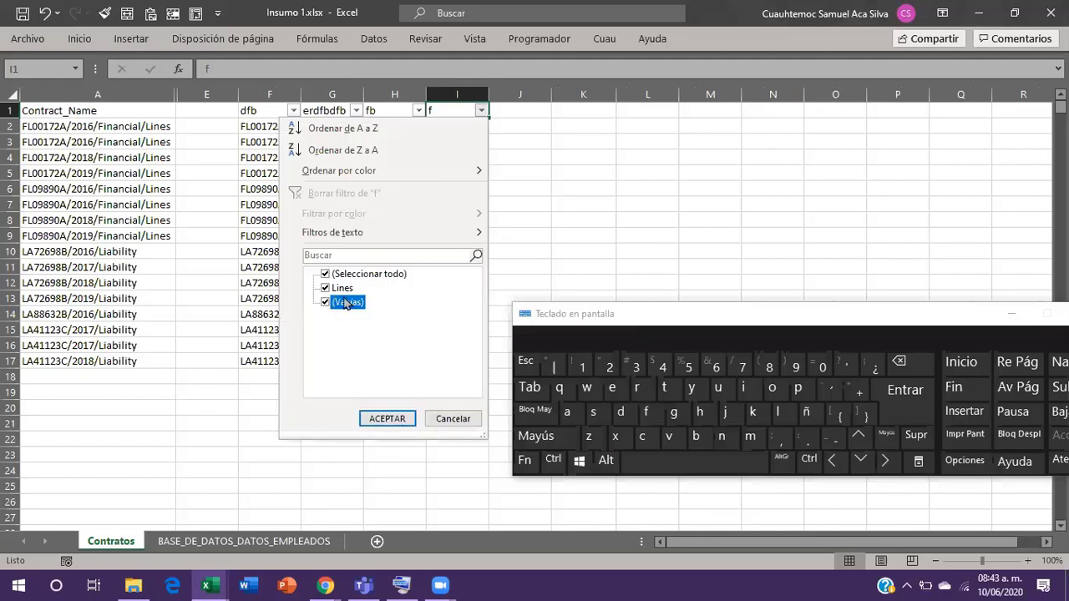
click(347, 303)
click(501, 129)
click(503, 129)
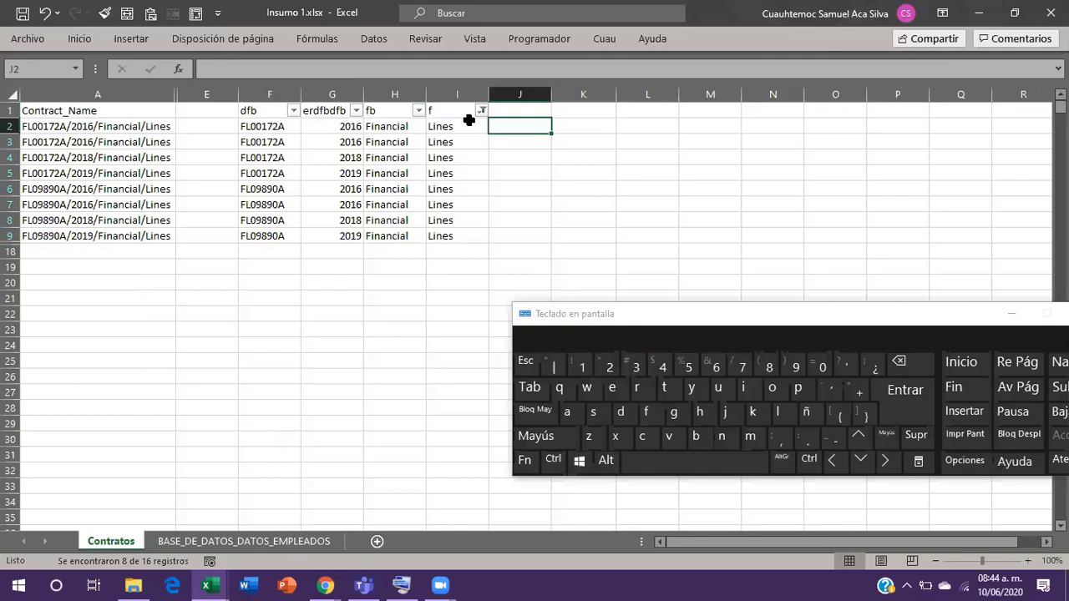
key(Left)
key(Left)
key(Right)
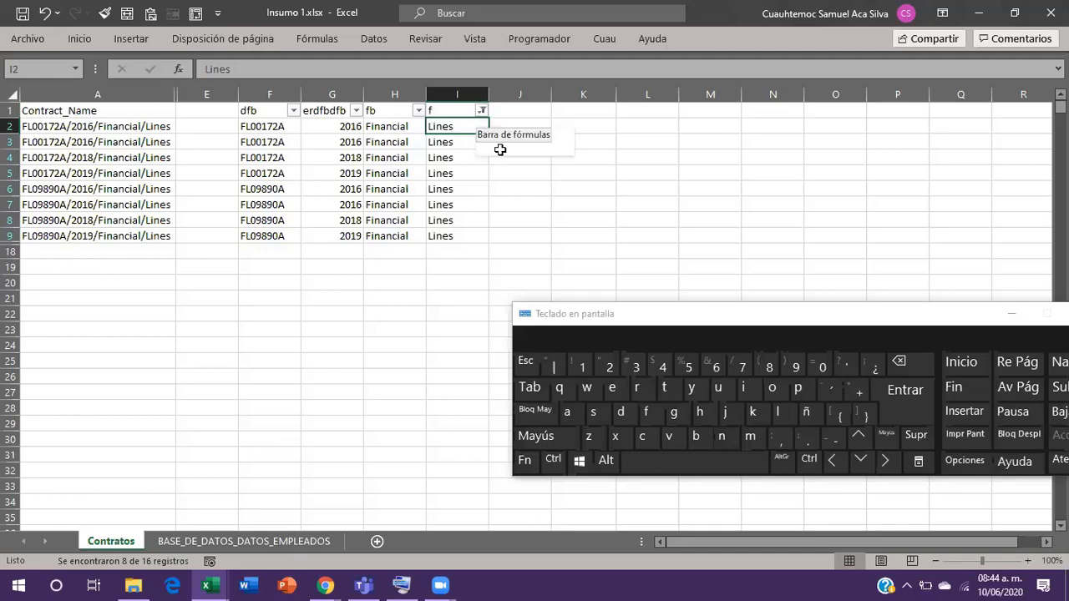
Clear the filter on the f column.
click(482, 110)
click(473, 282)
key(Return)
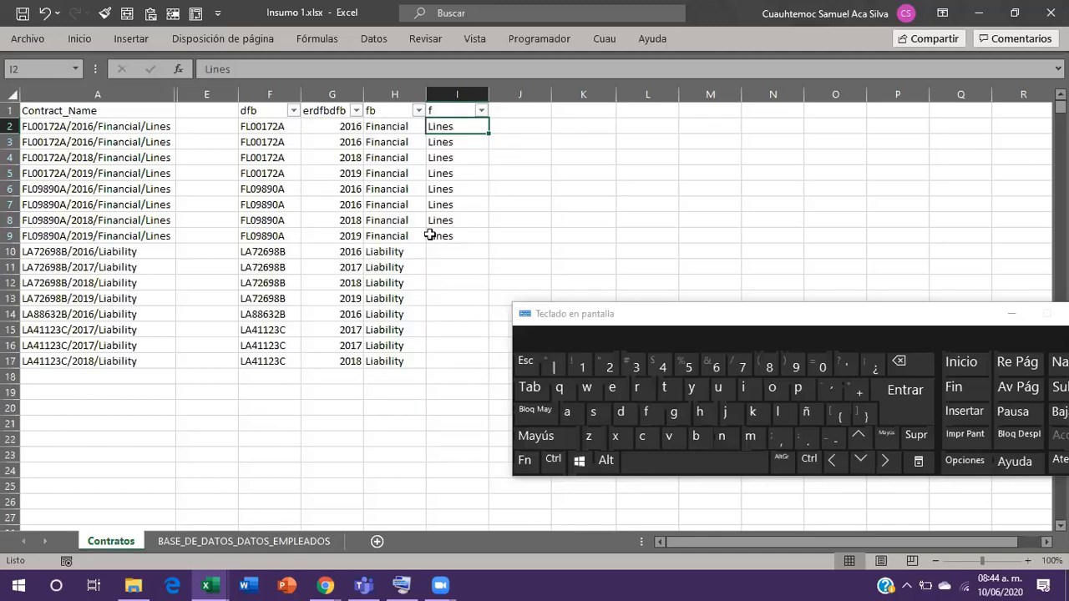
Compare the split columns on the Contratos sheet with the name and e-mail columns on BASE_DE_DATOS_DATOS_EMPLEADOS.
click(444, 186)
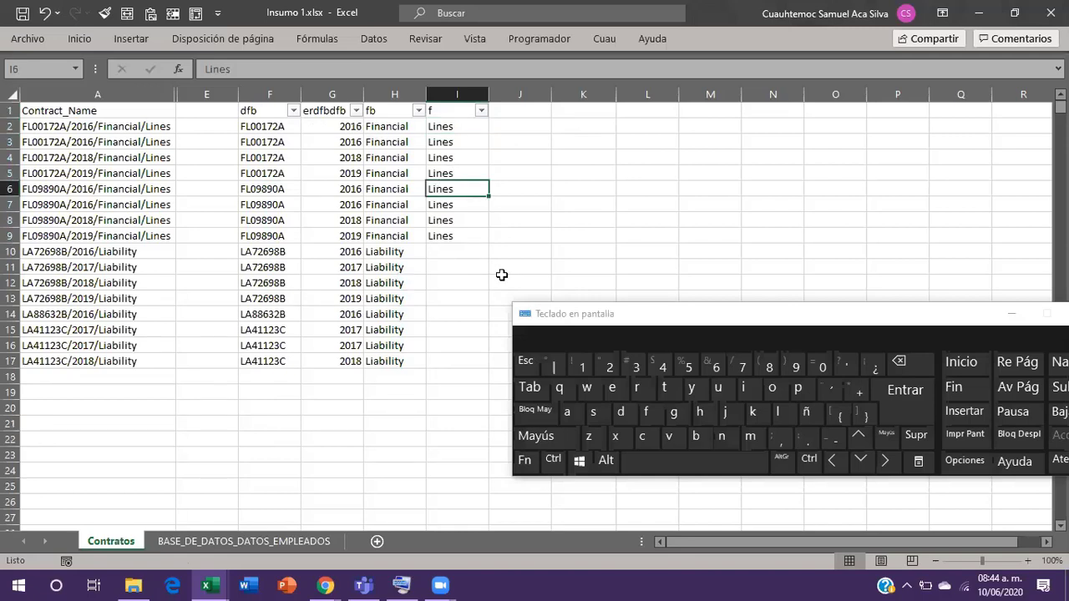
click(424, 283)
click(530, 284)
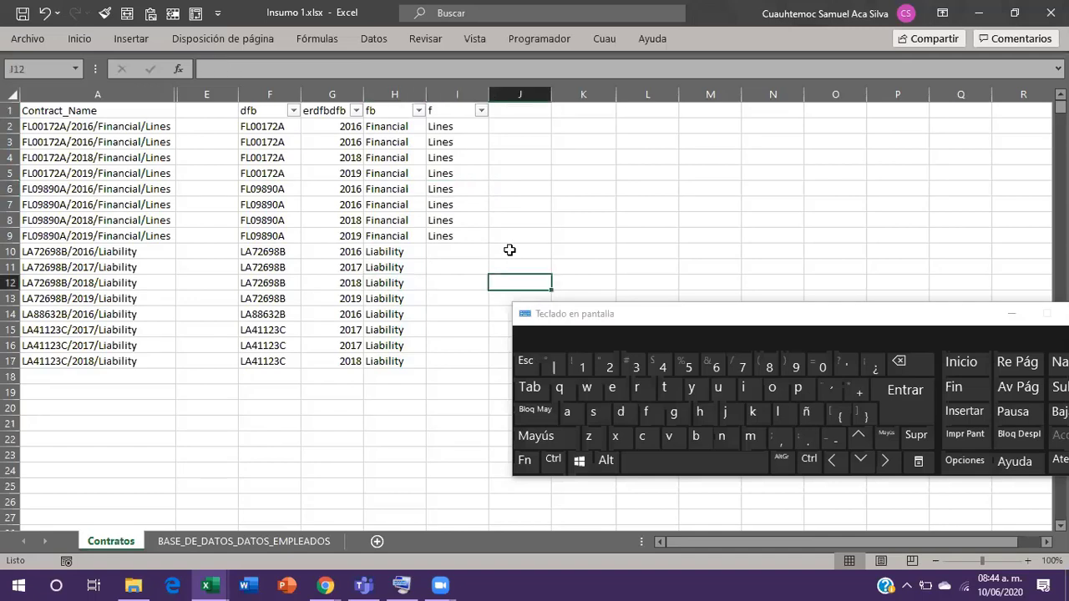
click(529, 92)
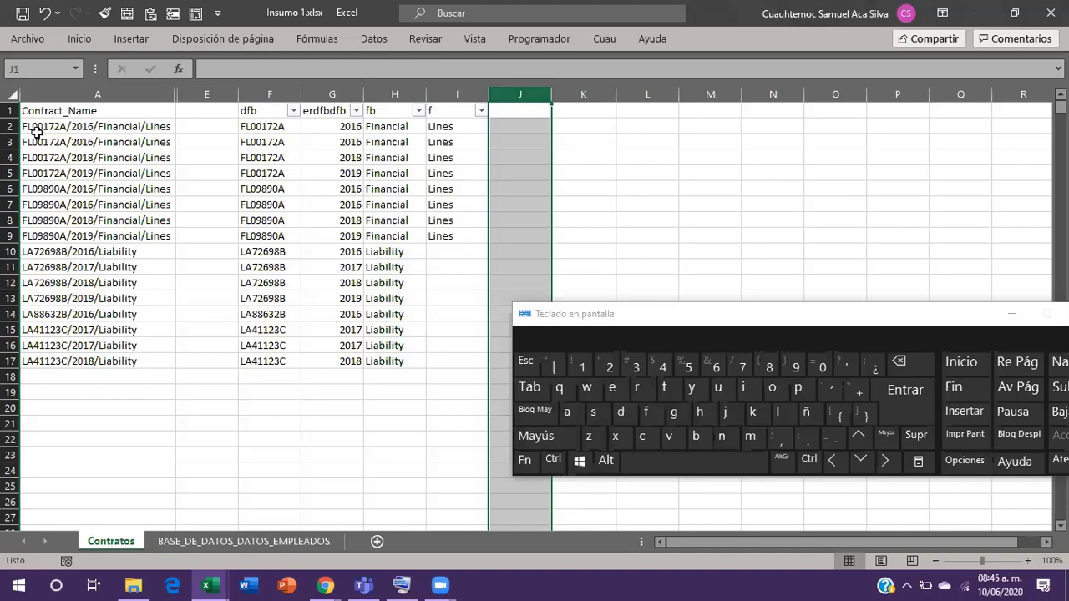
key(ctrl+Page_Down)
drag(56, 142, 285, 381)
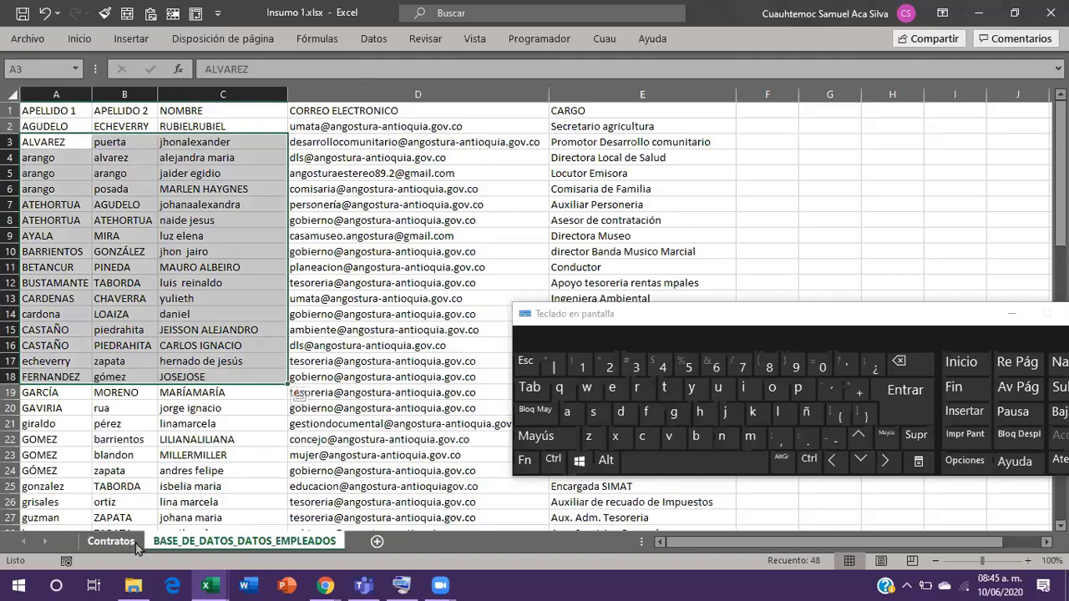
key(ctrl+Page_Up)
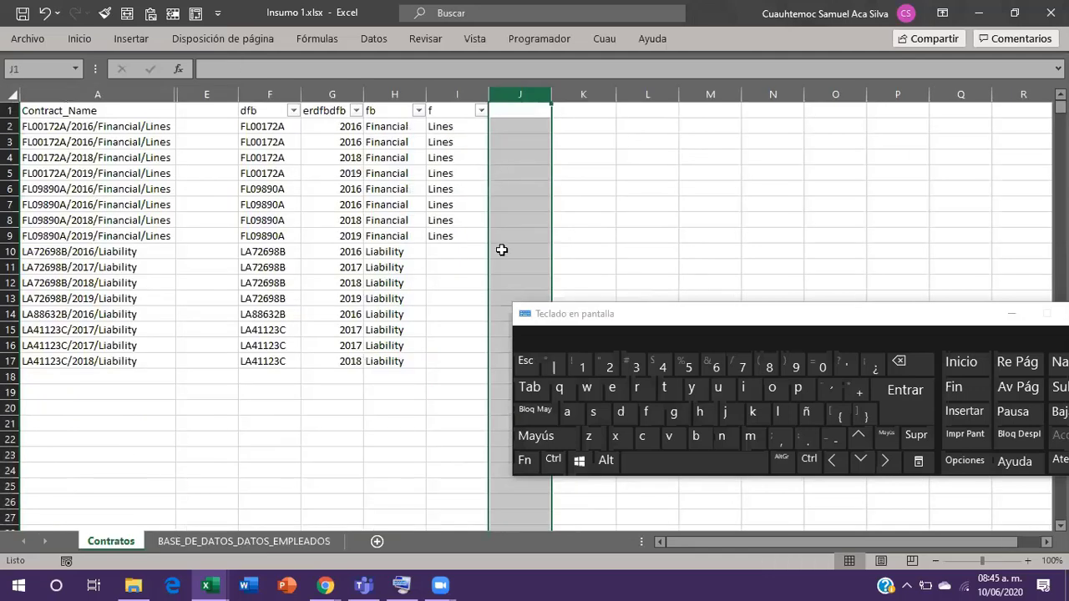
drag(502, 142, 496, 320)
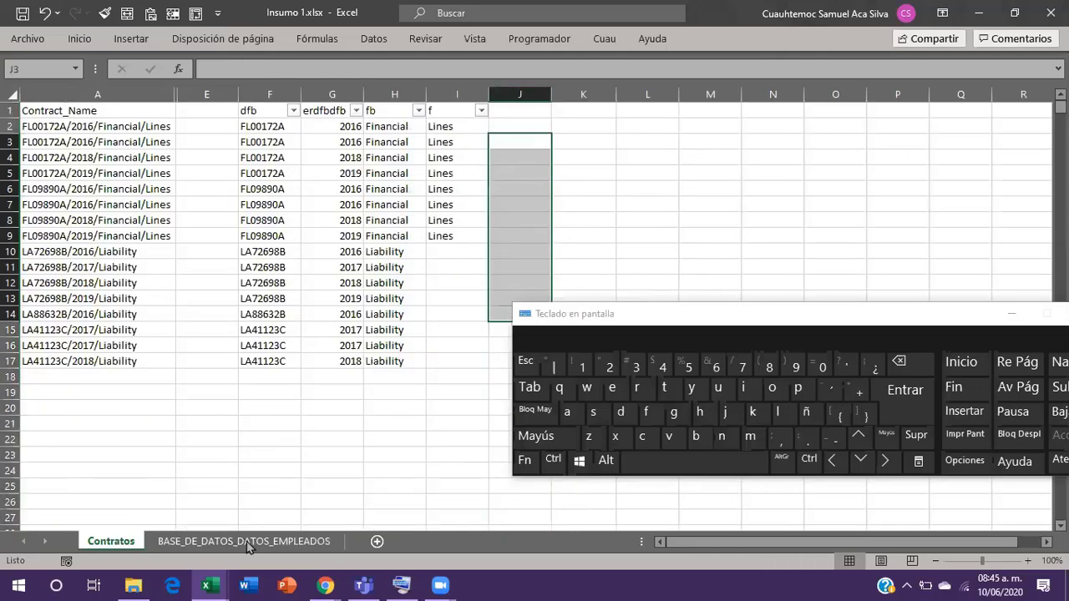
key(ctrl+Page_Down)
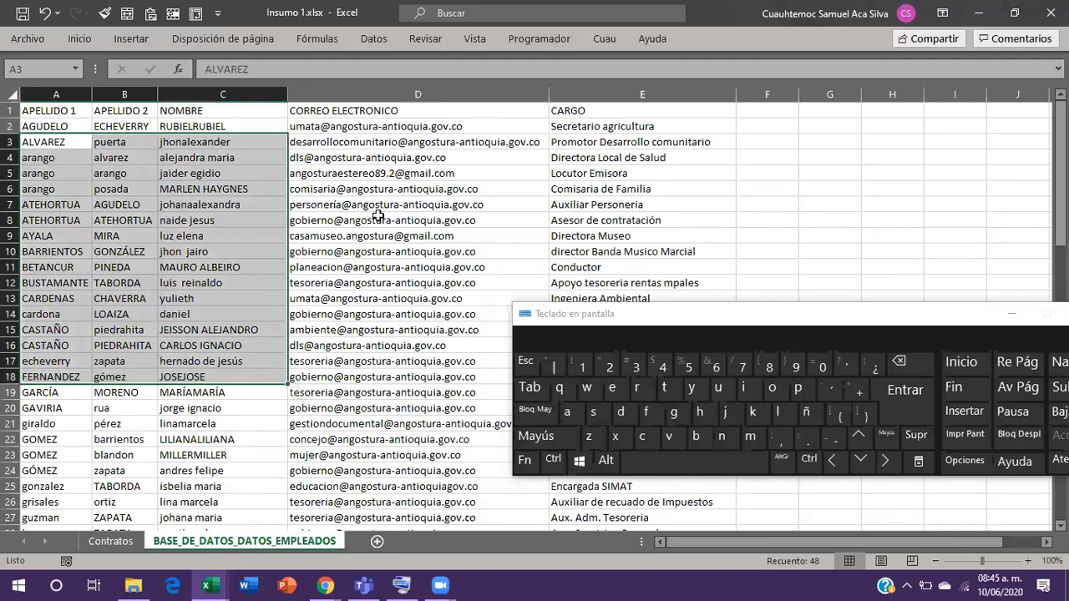
click(378, 206)
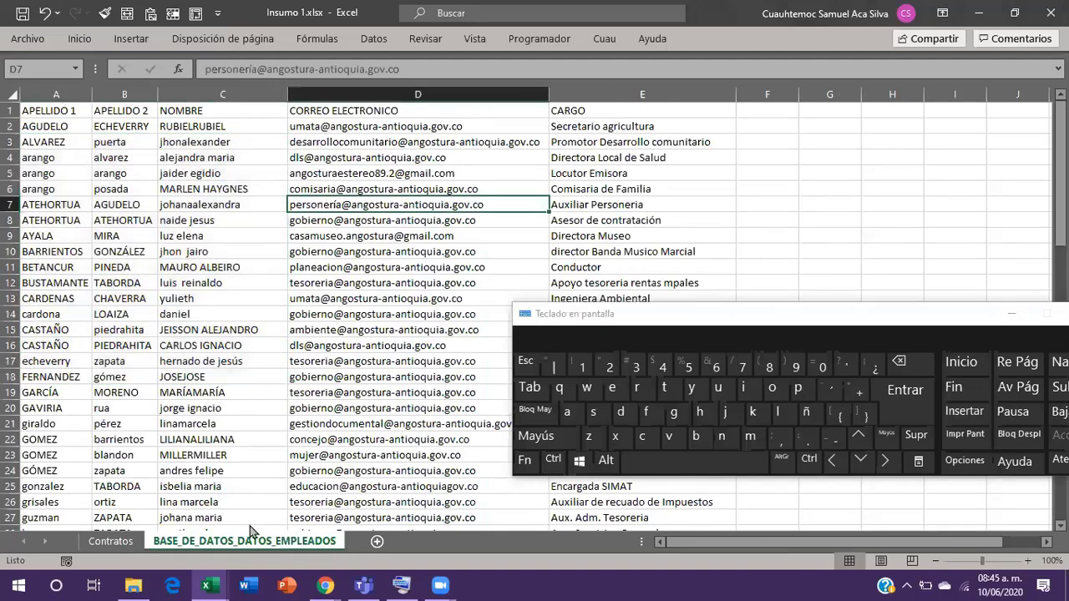
Switch to the workbook Lección 2 - Nociones de formulas y formato de número.xlsx and save it.
click(208, 585)
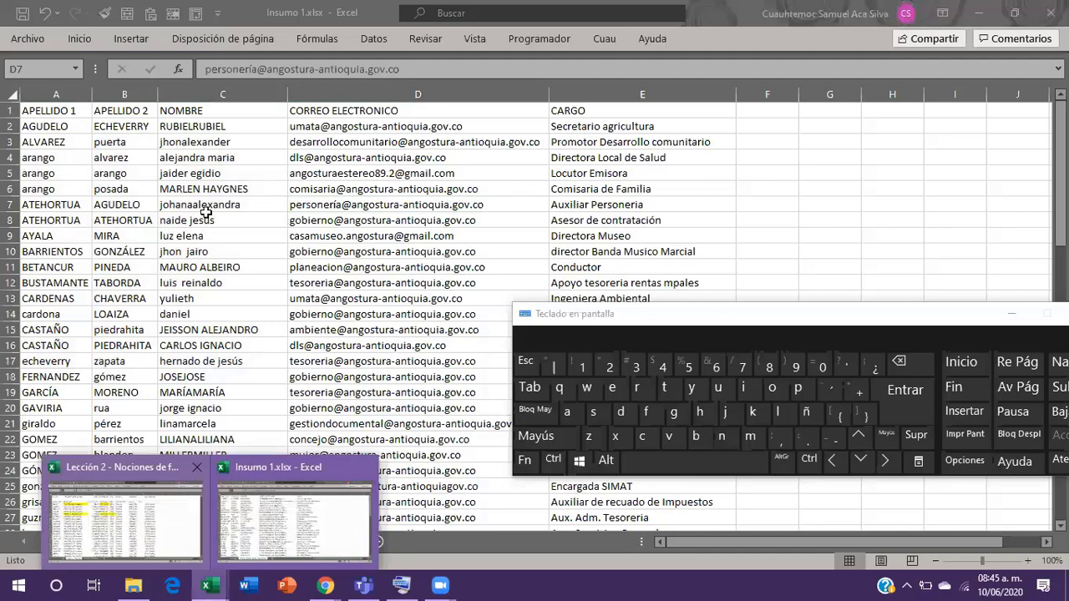
click(126, 514)
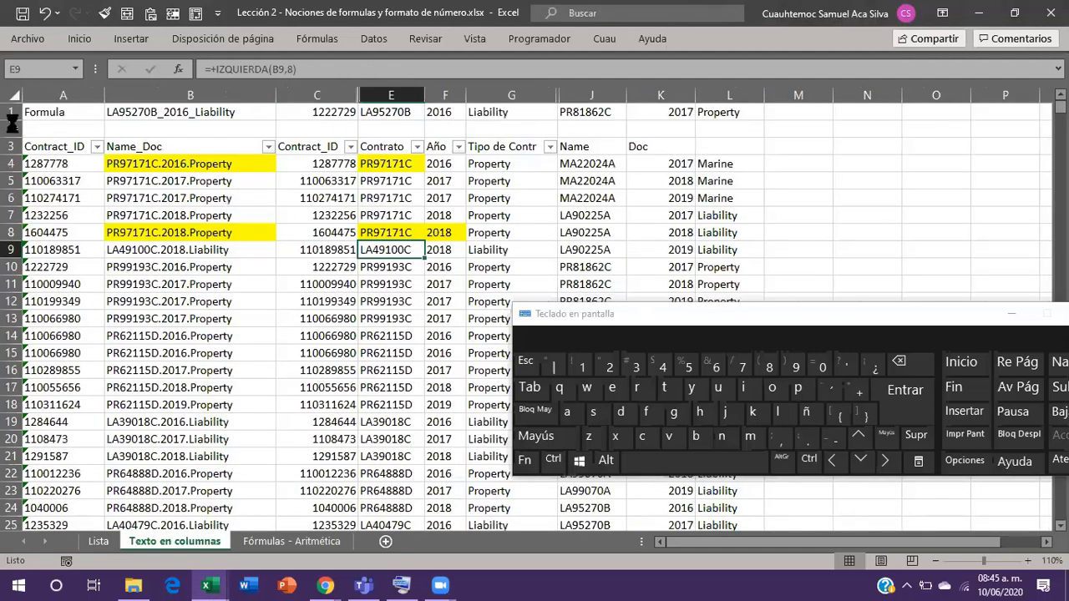
key(ctrl+s)
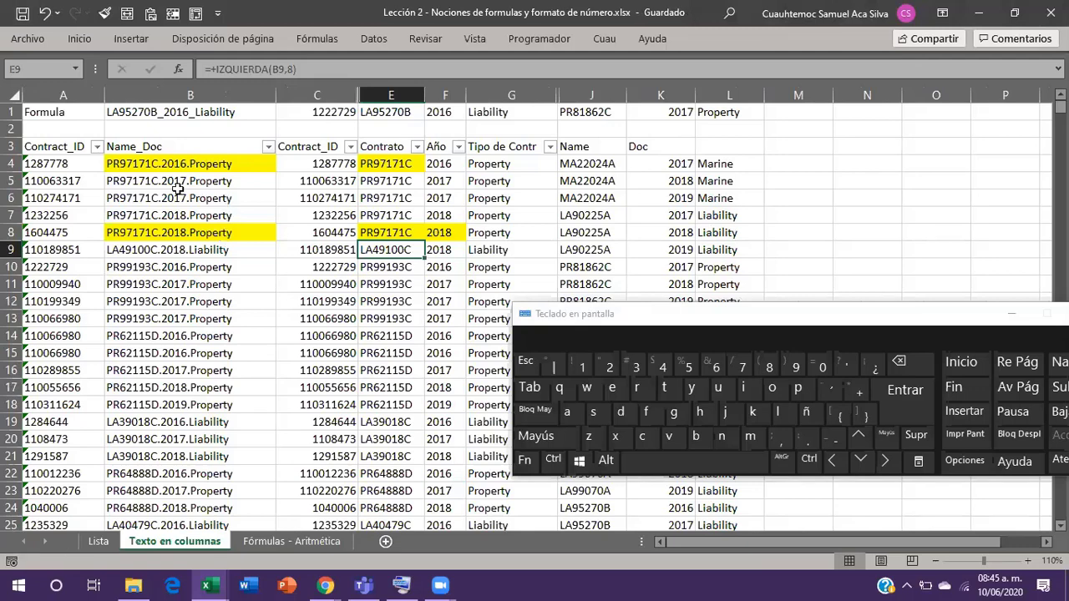
Examine the contract names in the Name_Doc column from row 6 down.
drag(179, 186, 177, 307)
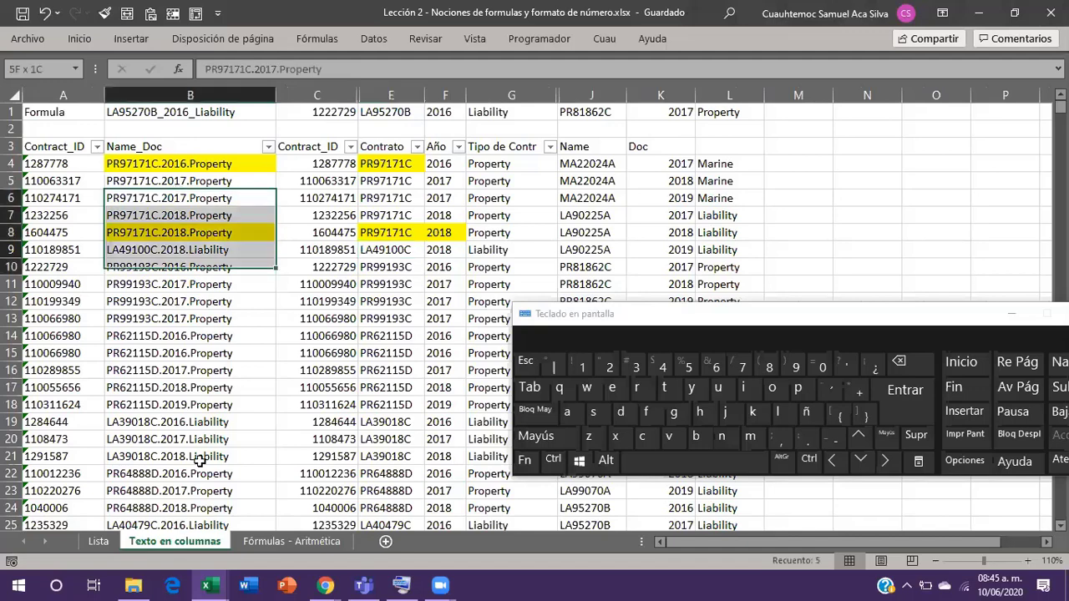
shift+click(217, 403)
drag(217, 288, 219, 298)
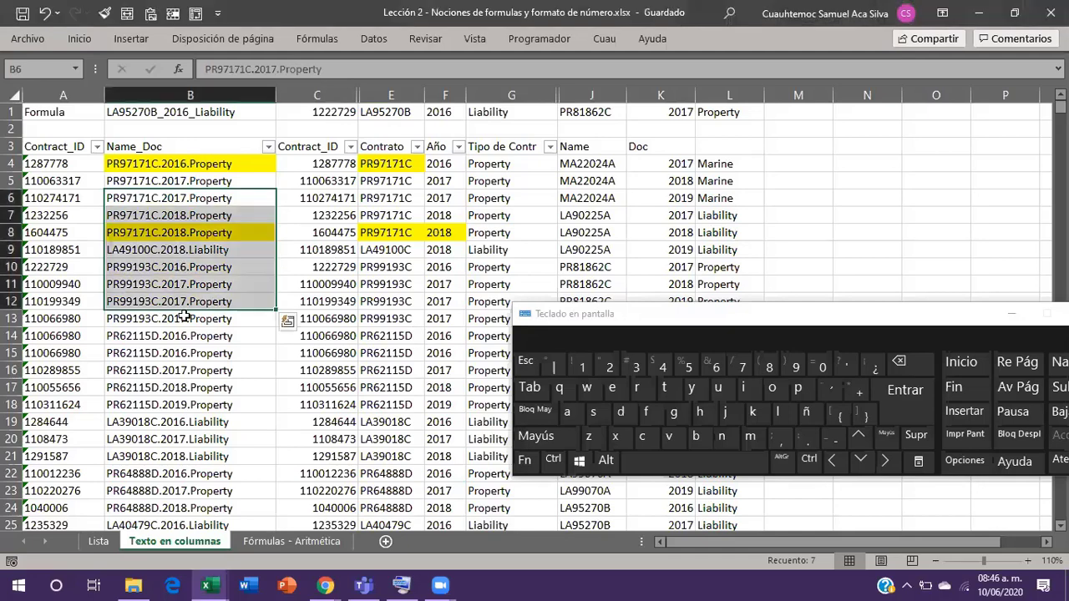
click(189, 255)
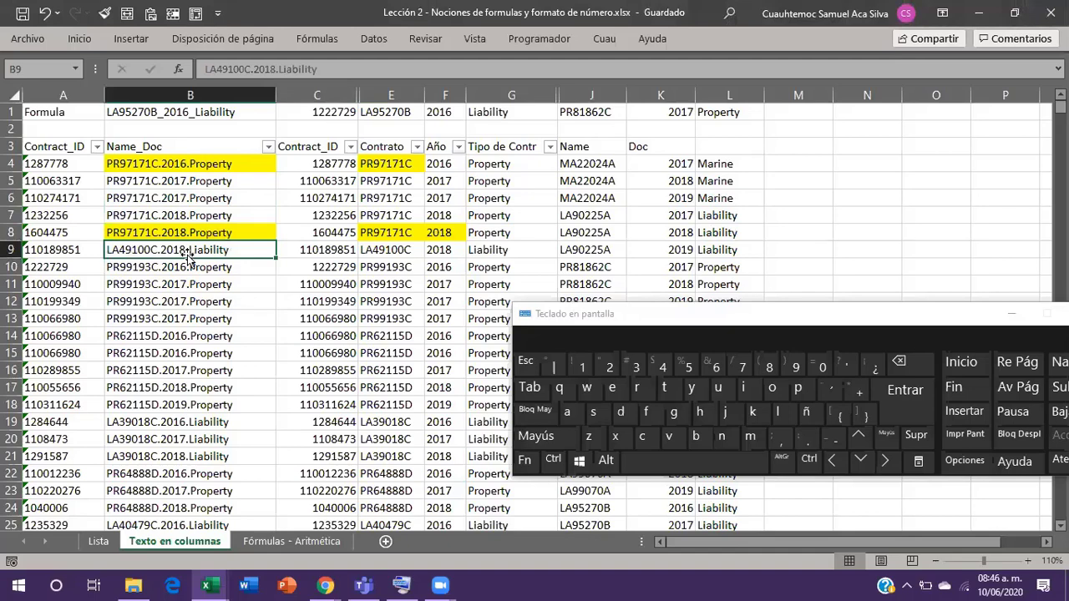
Examine the contract data on the Texto en columnas sheet down to its last rows and the empty rows below.
key(Right)
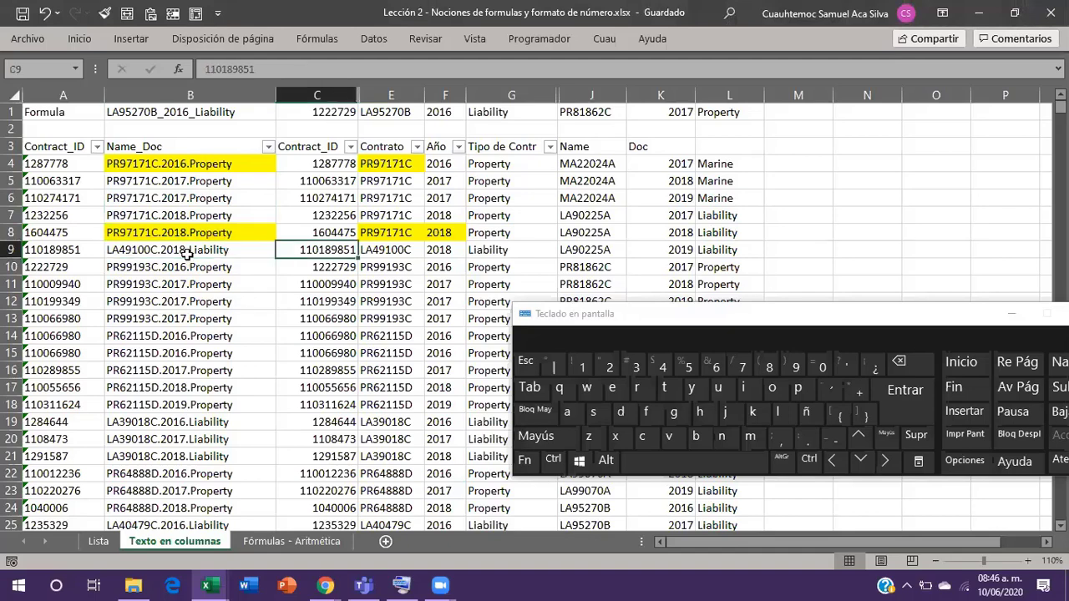
key(ctrl+Down)
key(Down)
key(Down)
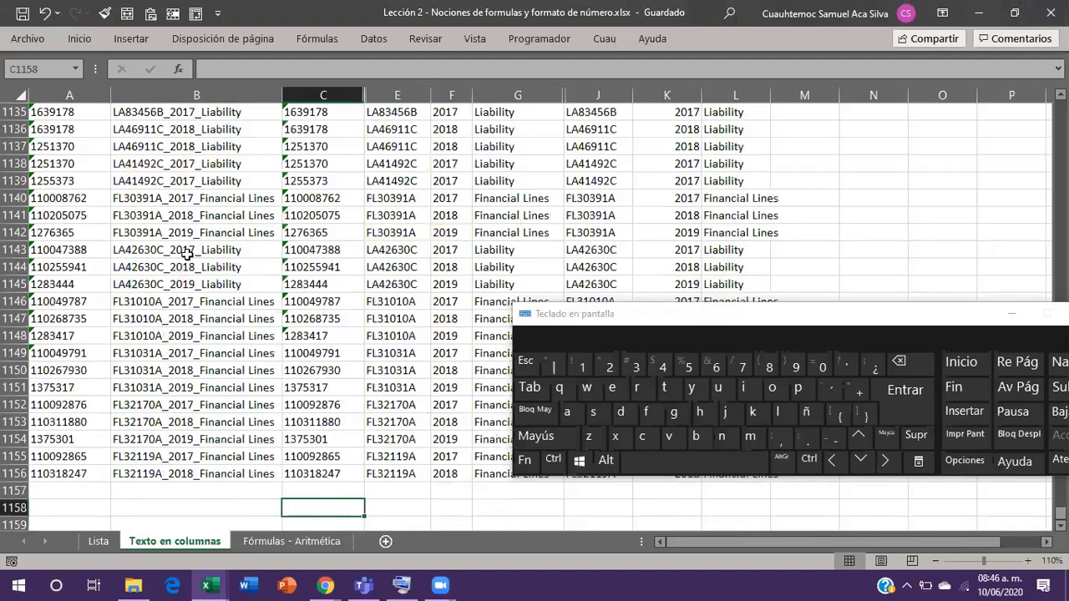
key(Down)
key(Down)
key(Down)
key(Down)
key(Down)
key(Down)
key(Down)
key(Down)
key(Down)
key(Down)
key(Down)
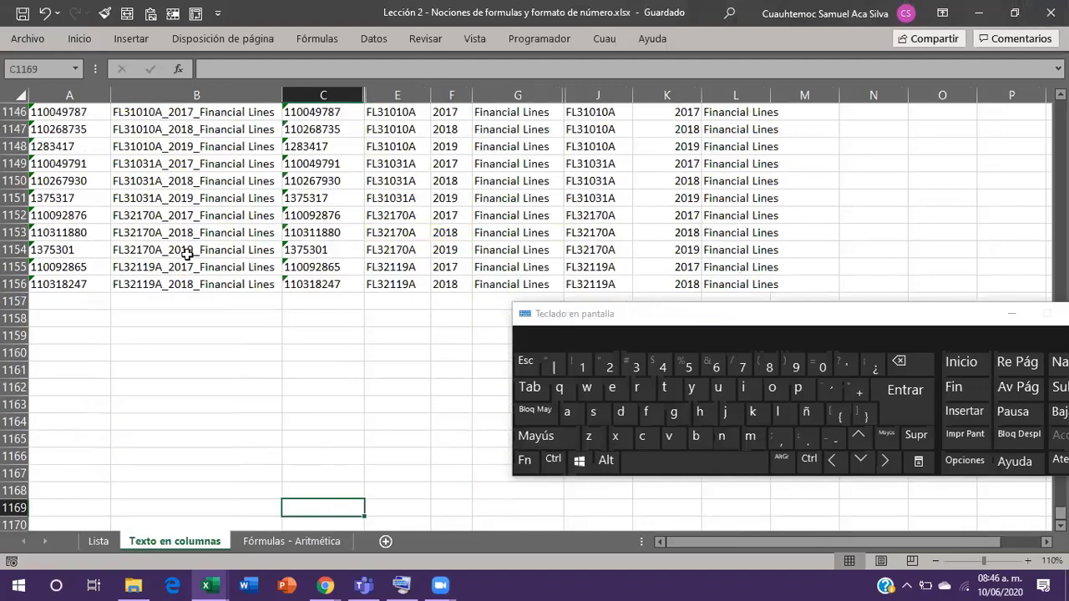
key(ctrl+Up)
key(Up)
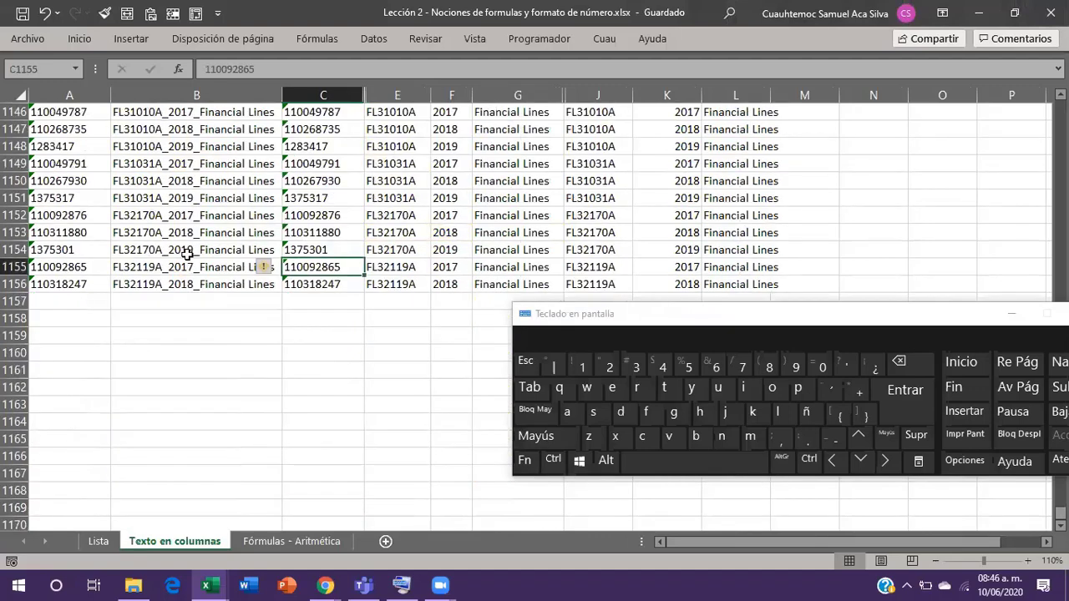
Clear all contract names in the Name_Doc column from B4 down to the last data row.
key(ctrl+Up)
key(Left)
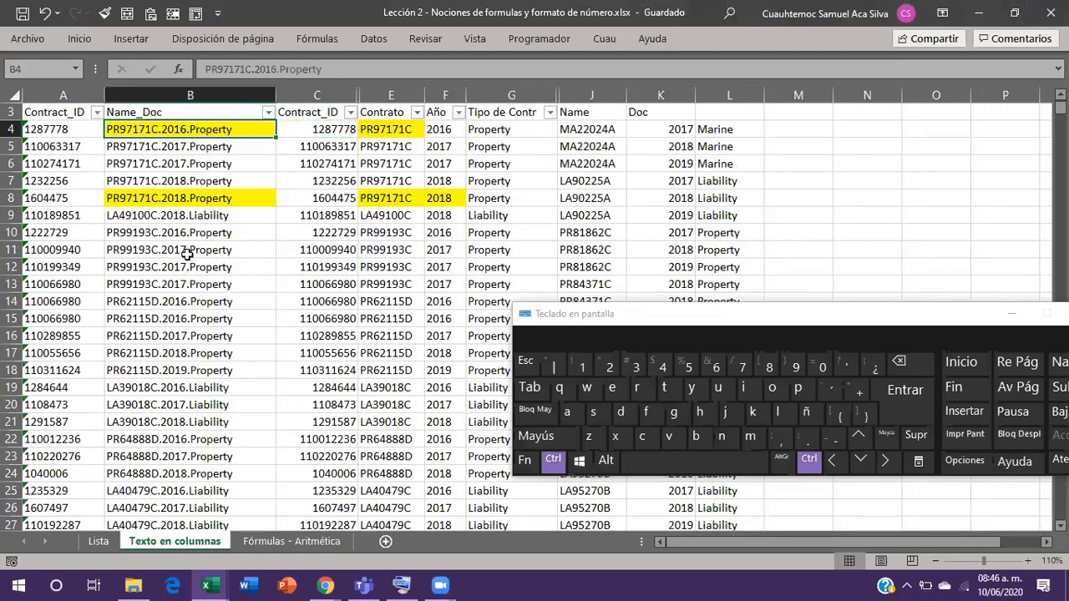
key(ctrl+shift+Down)
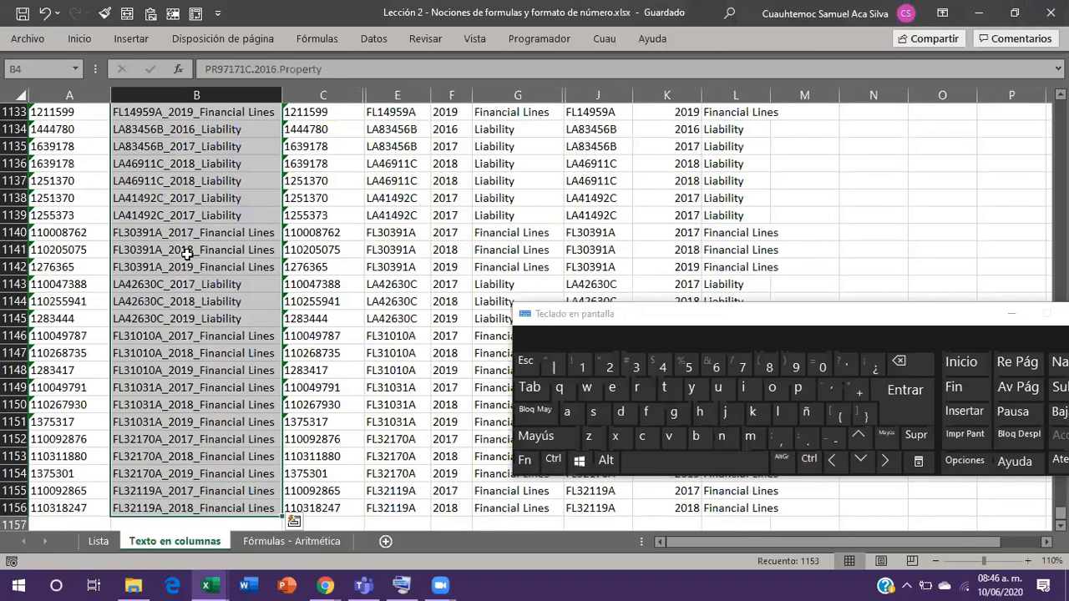
Switch to Insumo 1.xlsx and unhide columns B to D on the Contratos sheet.
key(alt+Tab)
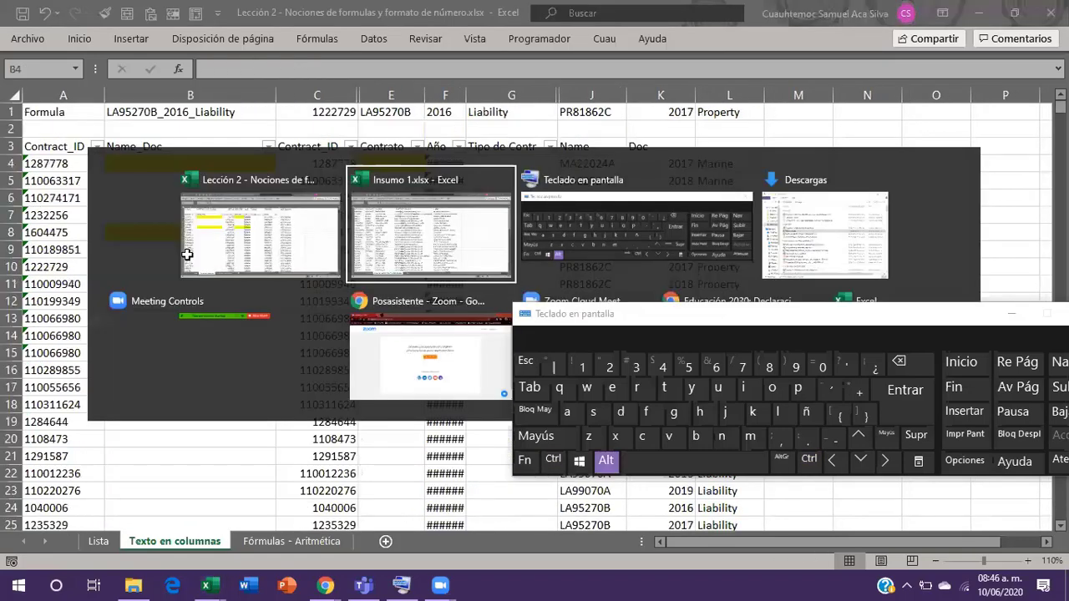
key(ctrl+Page_Up)
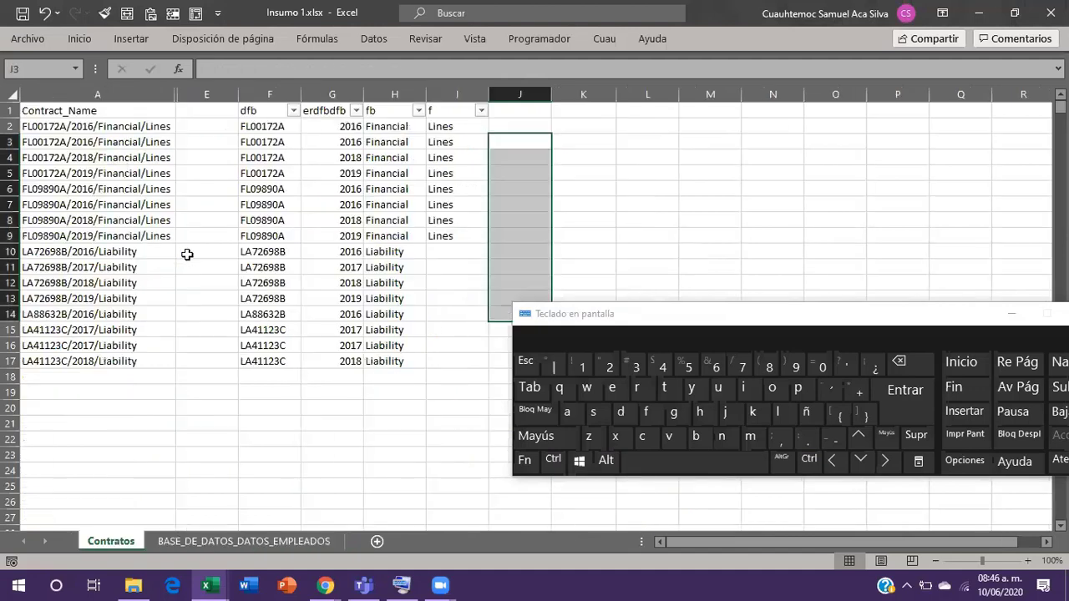
key(ctrl)
key(ctrl+Home)
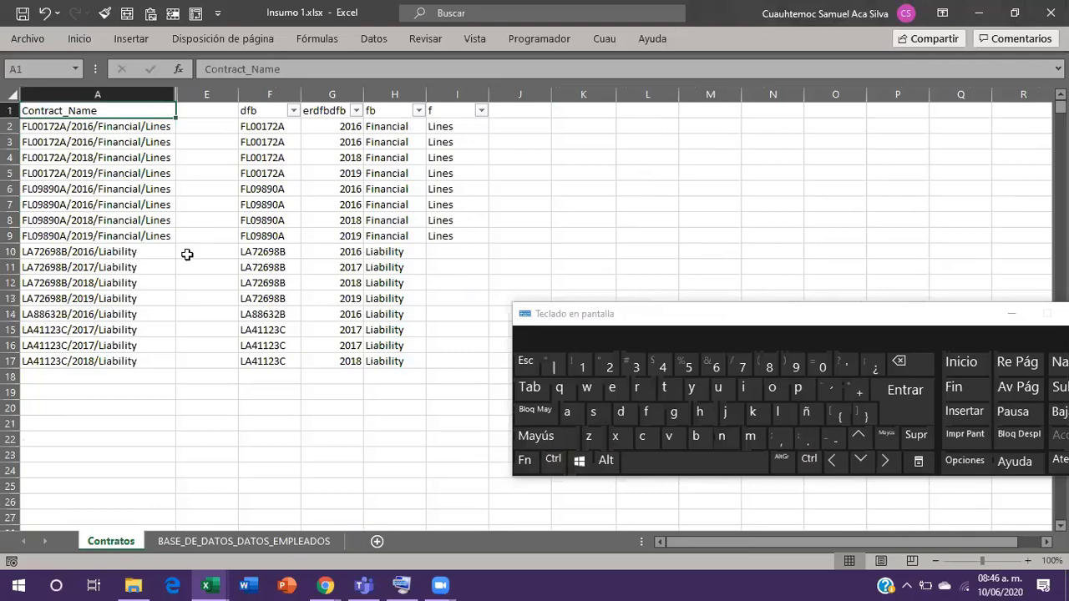
key(ctrl+shift+Down)
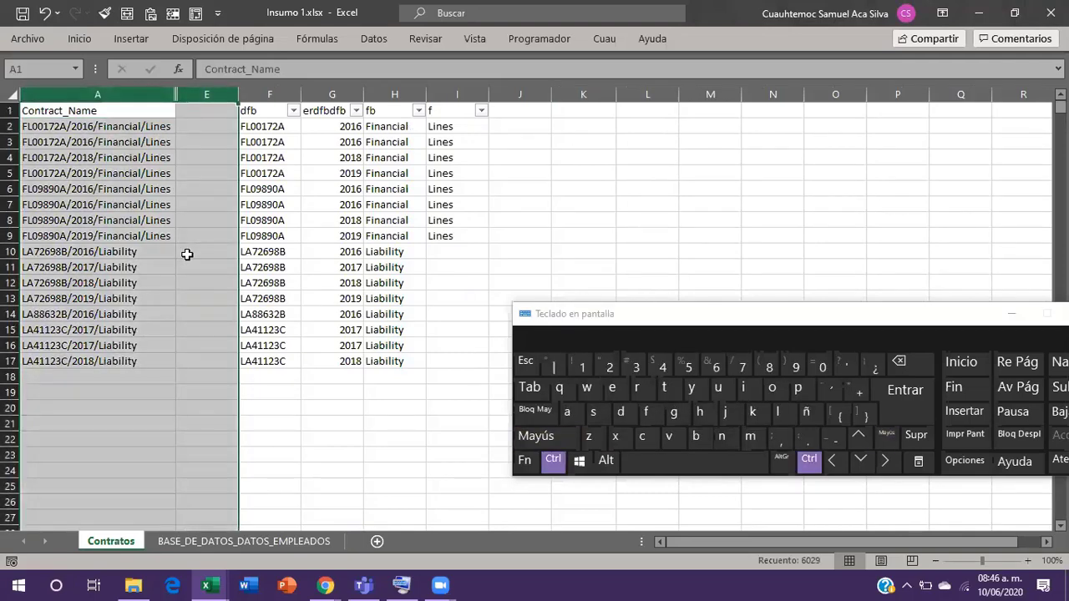
key(ctrl+z)
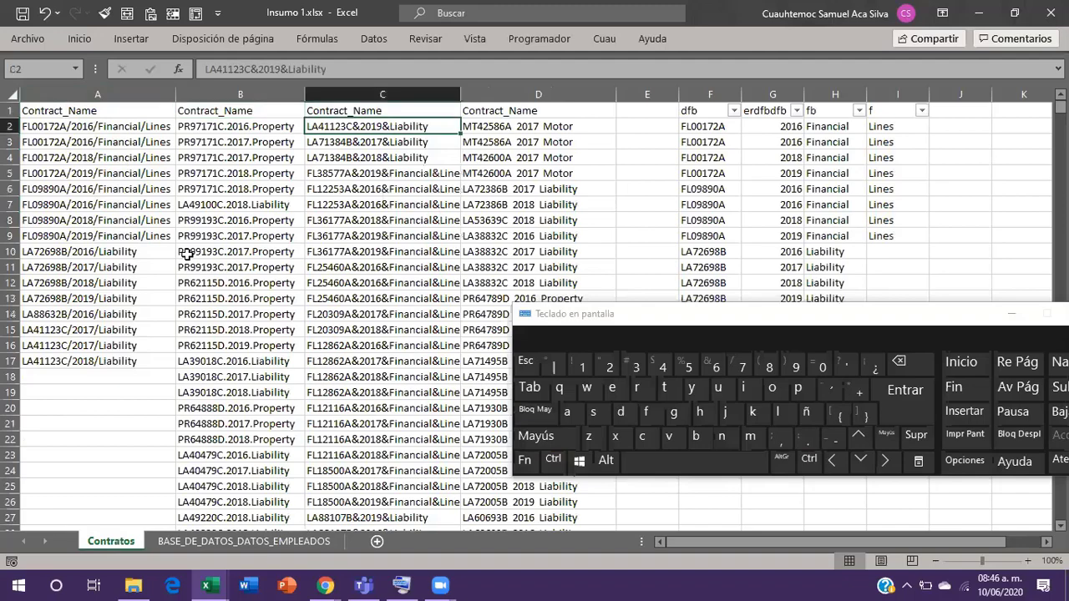
Select the dot-separated contract names in column B of the Contratos sheet from B2 down.
key(Left)
key(ctrl+shift+Down)
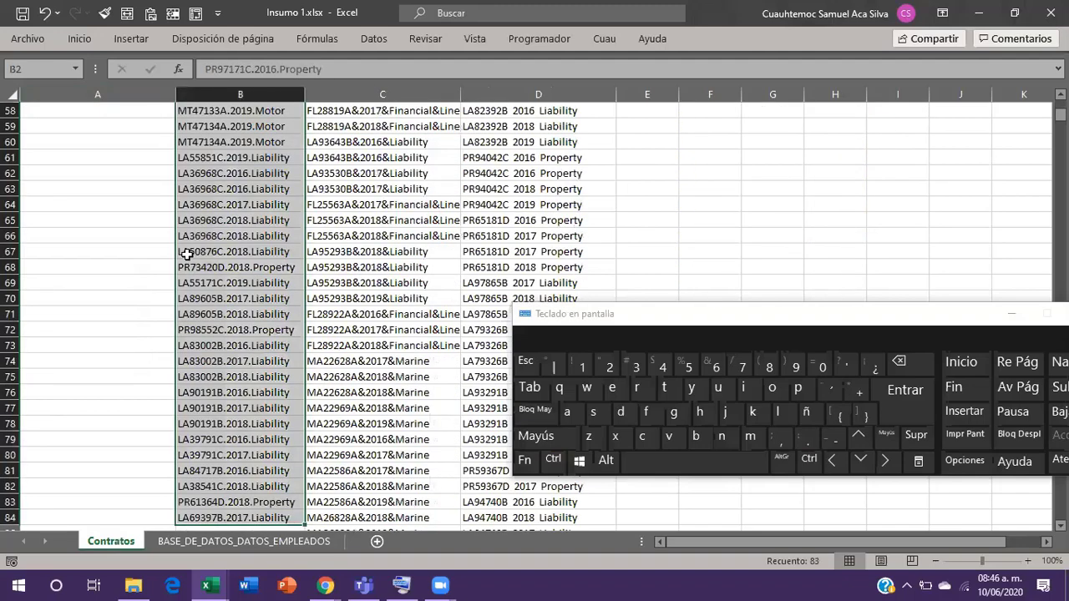
Copy the whole list of contract names in column C of the Contratos sheet, from row 2 down.
key(Up)
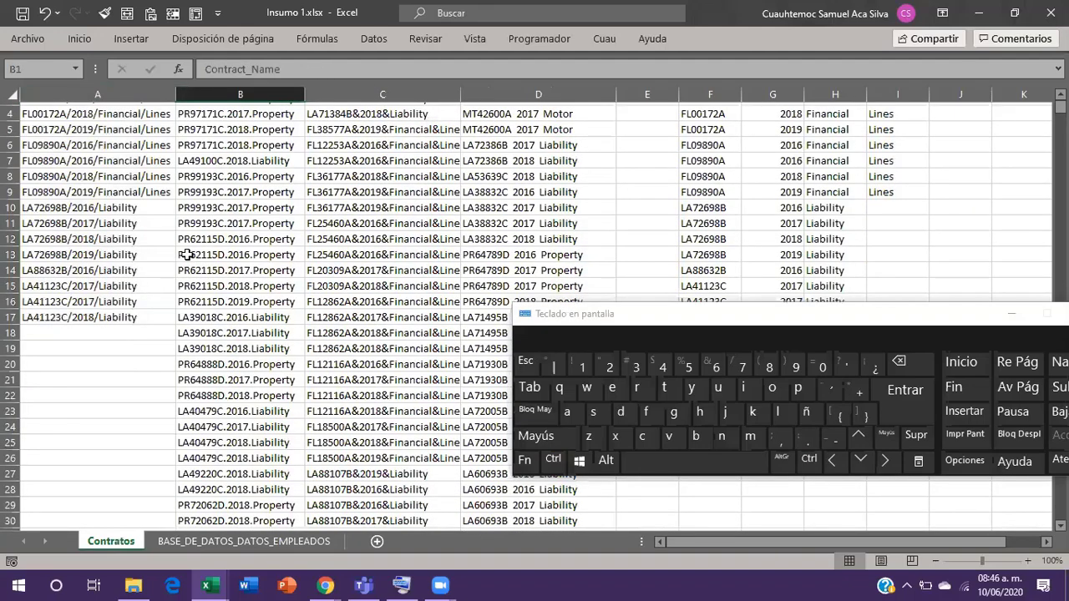
key(Right)
key(Right)
key(Down)
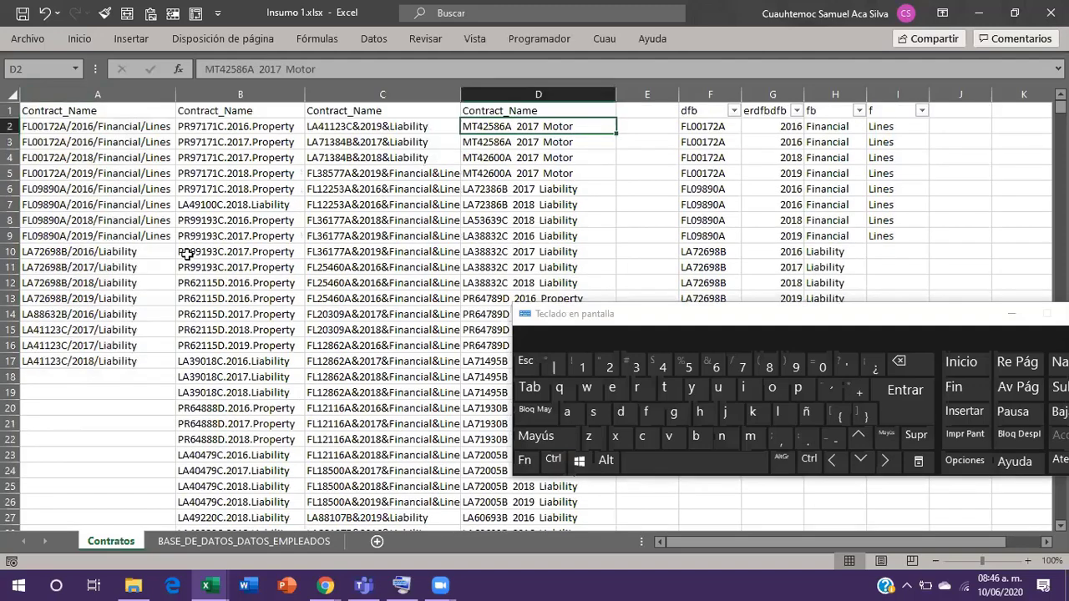
key(Left)
key(ctrl+shift+Down)
key(ctrl+c)
Switch to the Lección 2 workbook and paste the contract names into the Name_Doc column from B4.
key(alt+Tab)
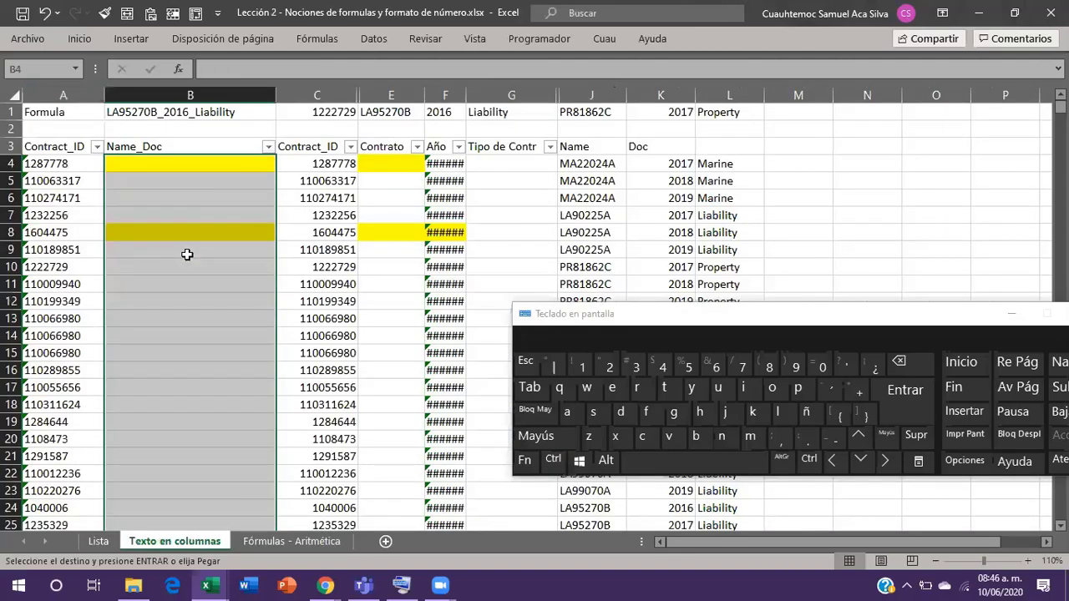
key(ctrl)
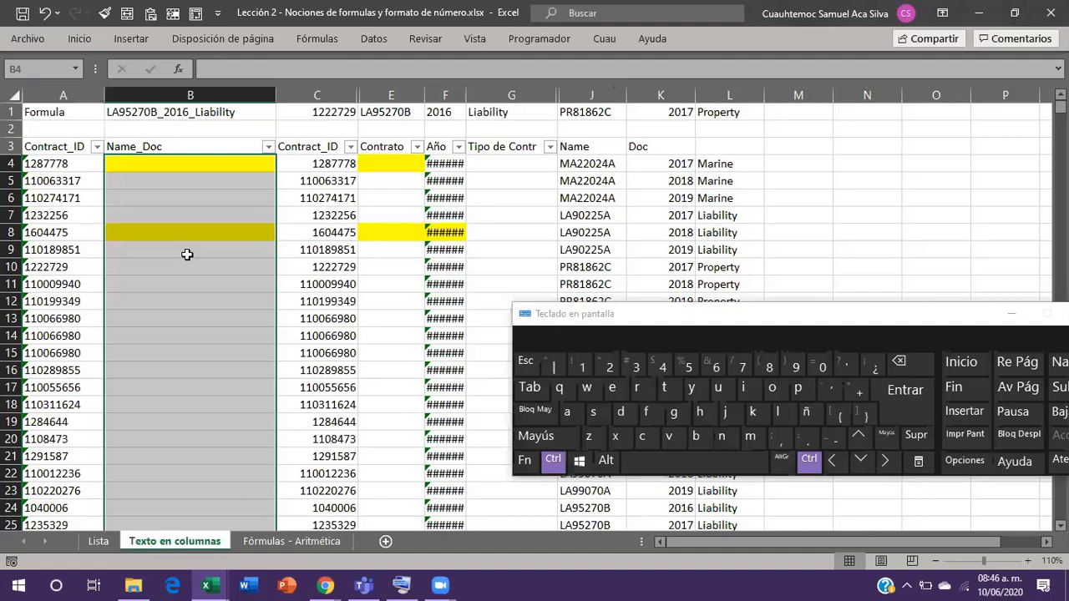
key(ctrl+v)
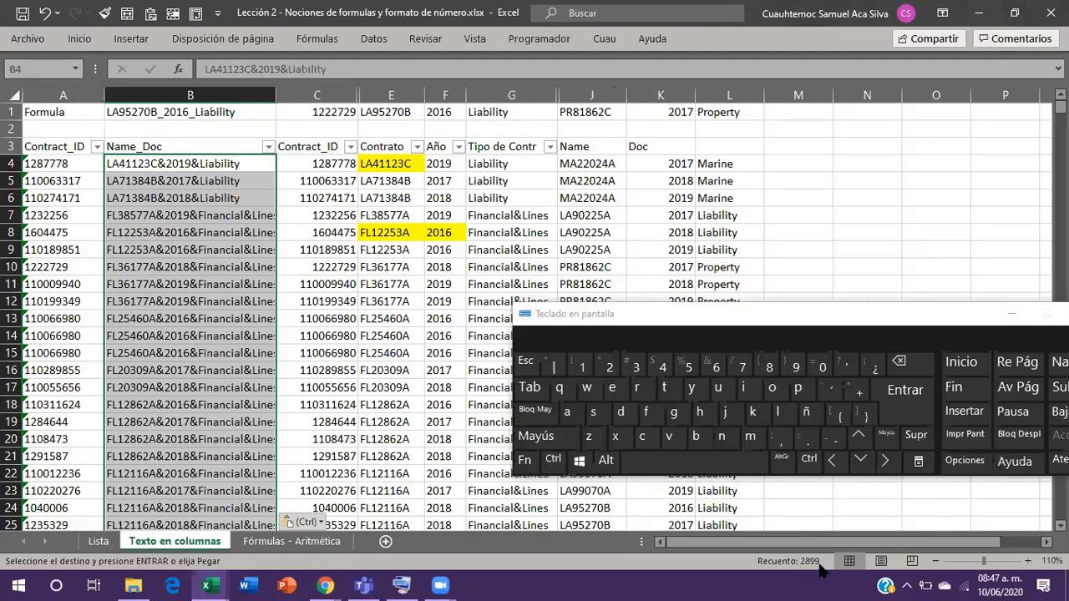
Check where the Contract_ID data ends compared with the pasted Name_Doc list.
click(349, 287)
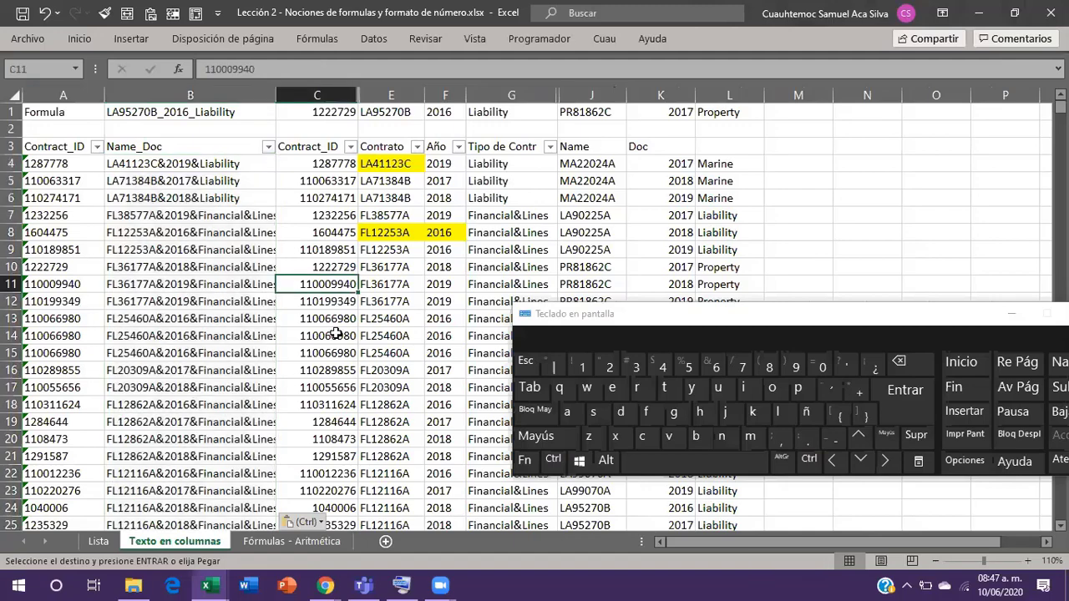
key(ctrl+Down)
key(Down)
key(Left)
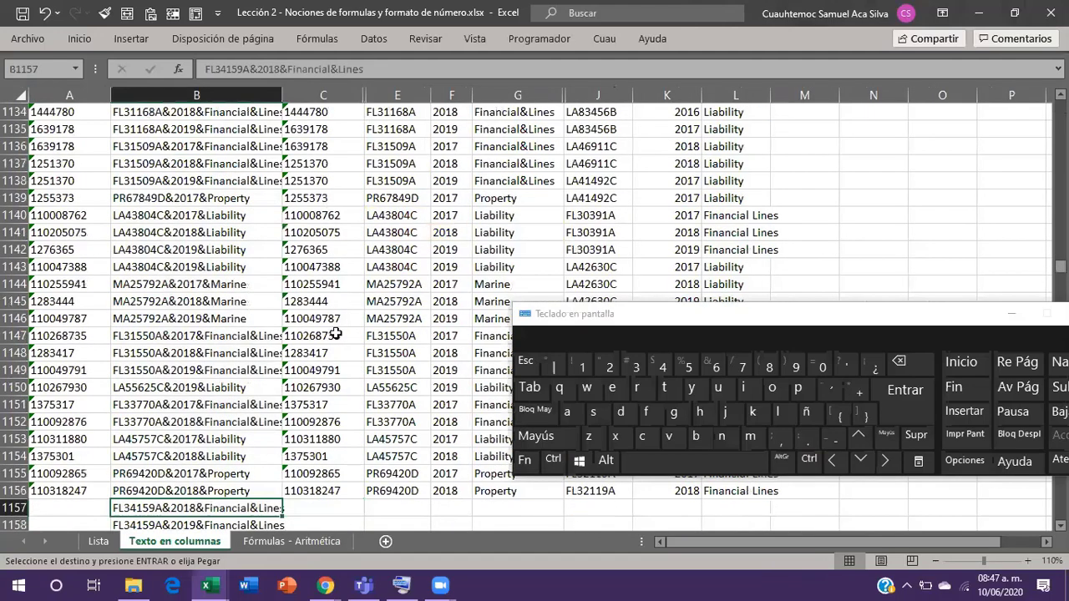
key(ctrl+v)
key(ctrl+Home)
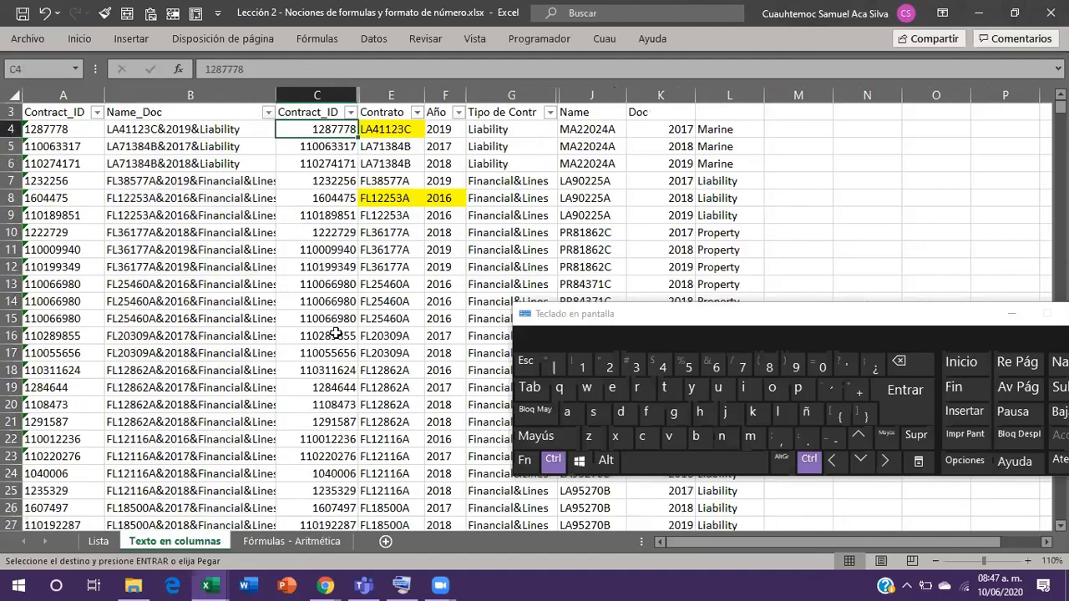
key(ctrl+v)
key(ctrl+Down)
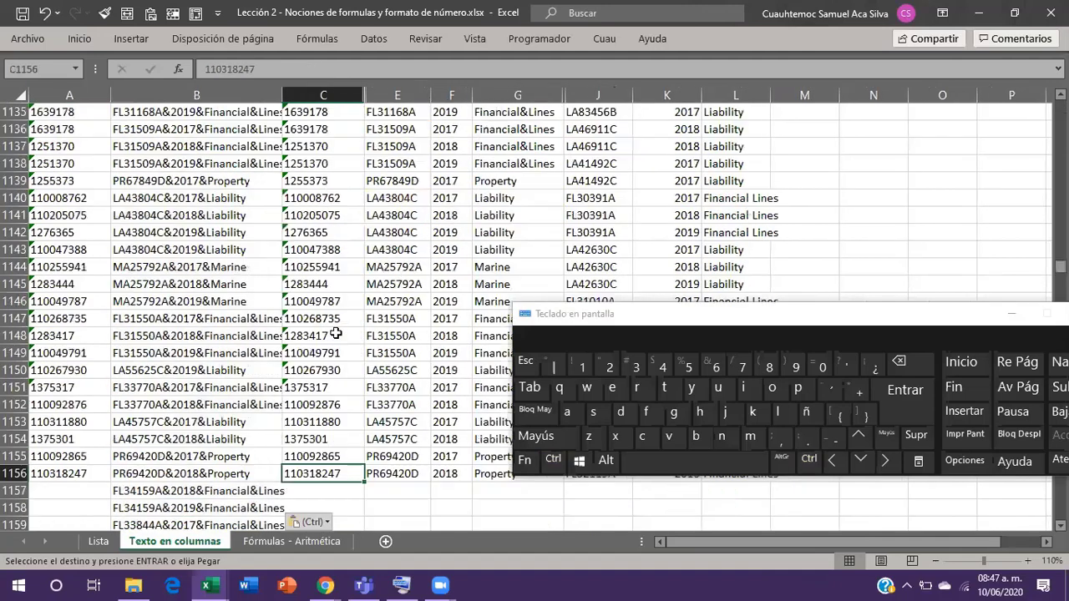
Copy the Contrato, Año and Tipo de Contr formulas in E1156:G1156.
key(shift+Right)
key(shift+Right)
key(Right)
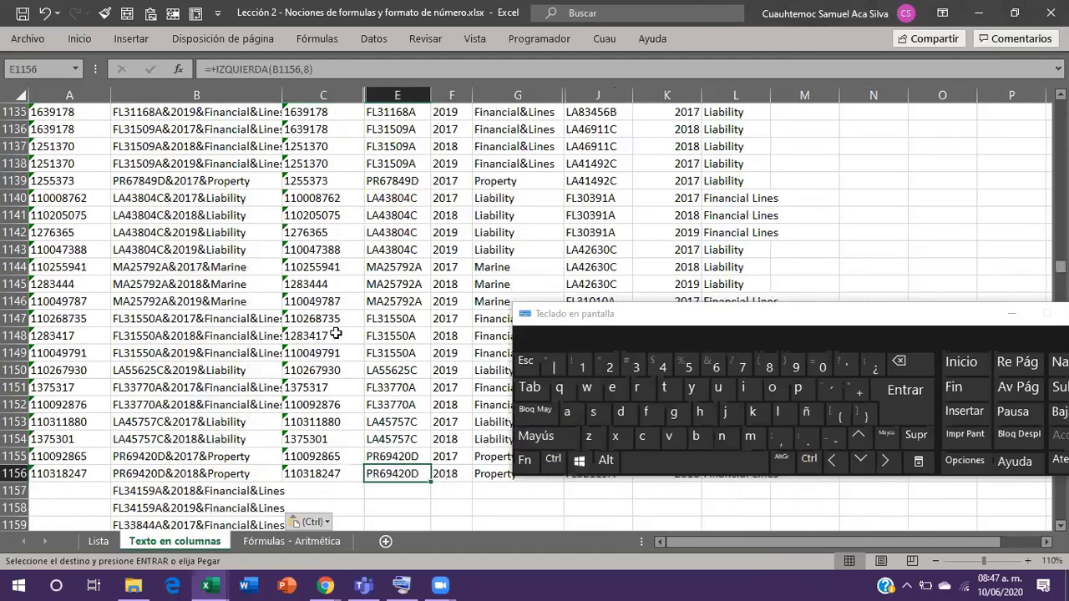
key(shift+Right)
key(shift+Right)
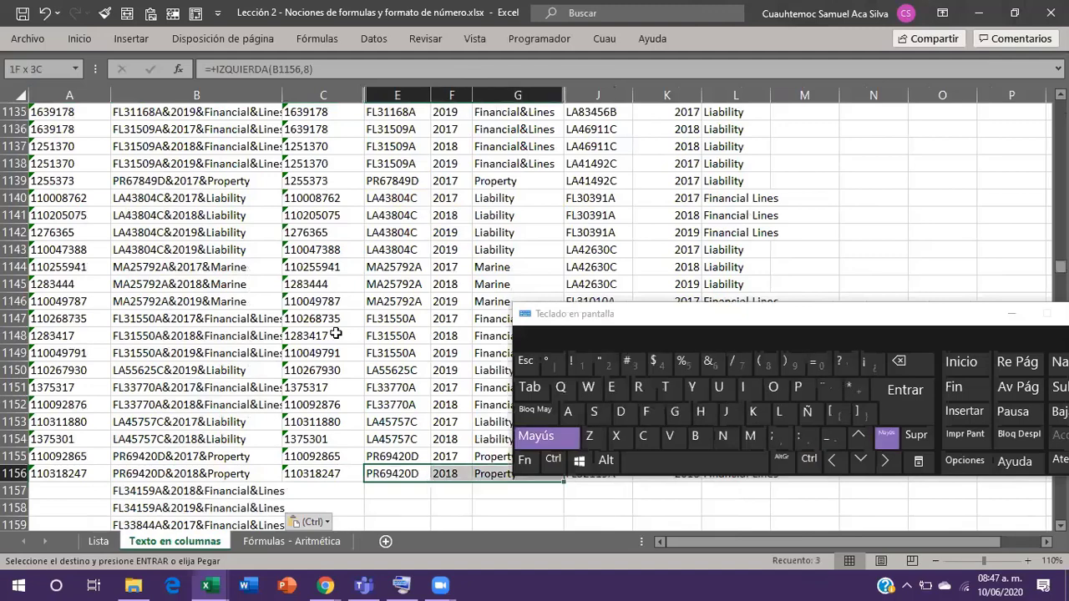
key(ctrl+c)
Paste the copied formulas down columns E to G through row 2902, alongside the remaining Name_Doc entries.
key(Left)
key(Left)
key(Down)
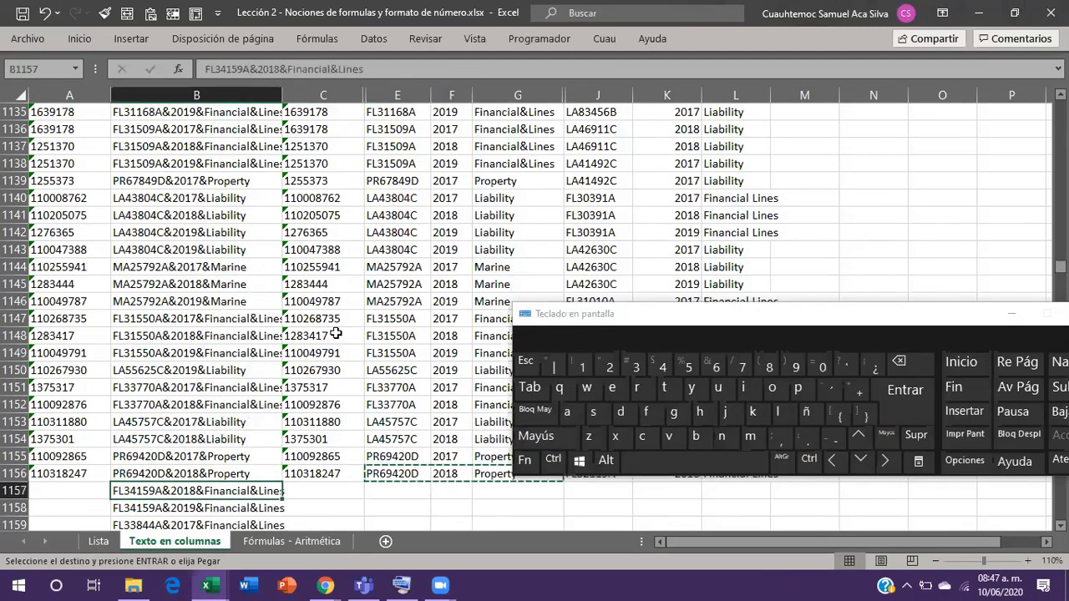
key(ctrl+Down)
key(Right)
key(Right)
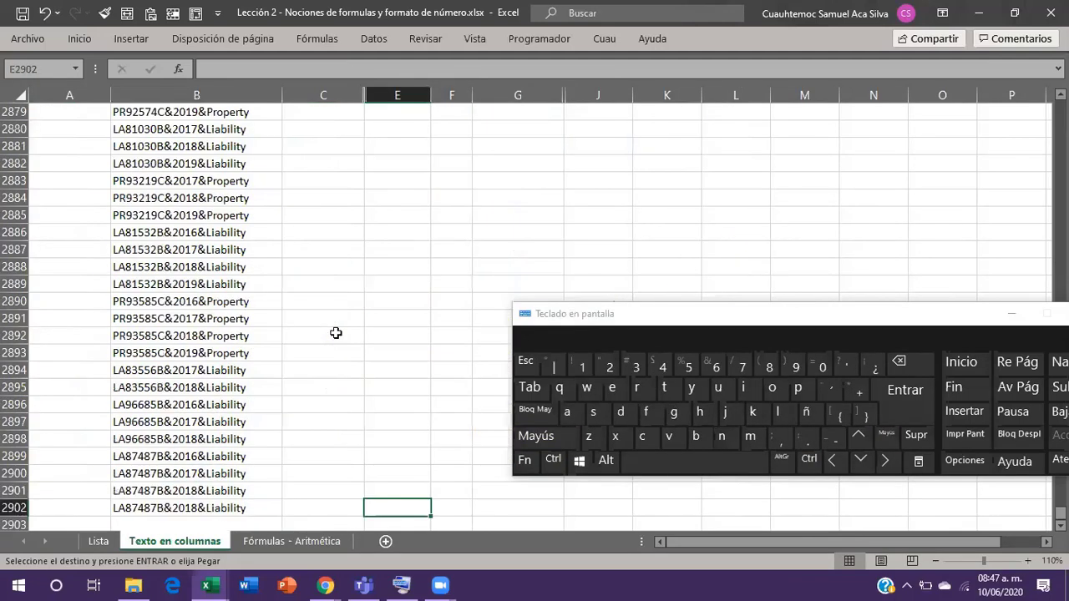
key(ctrl+shift+Up)
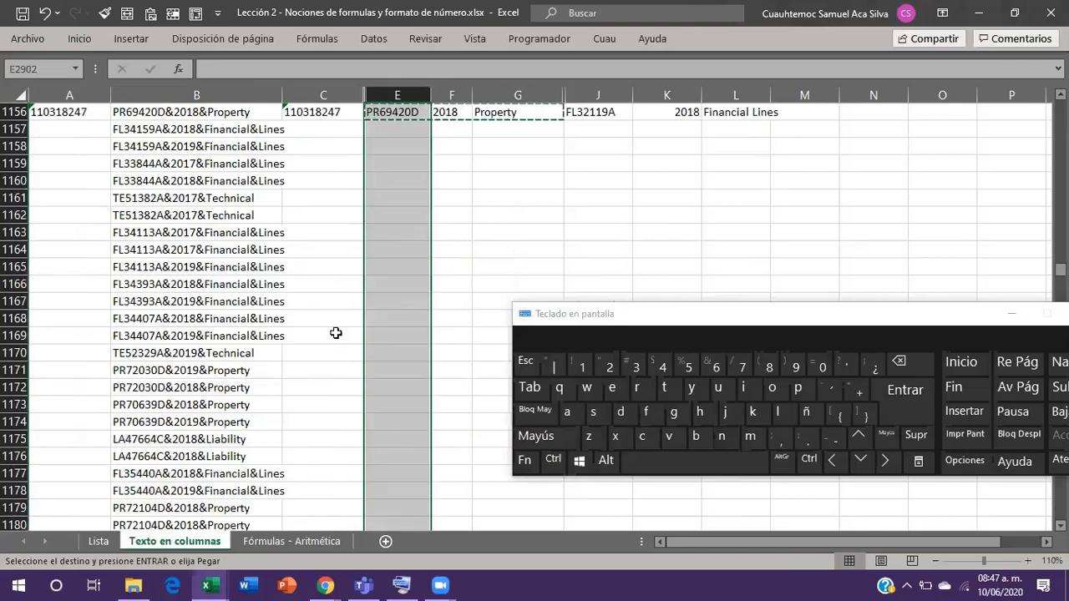
key(Return)
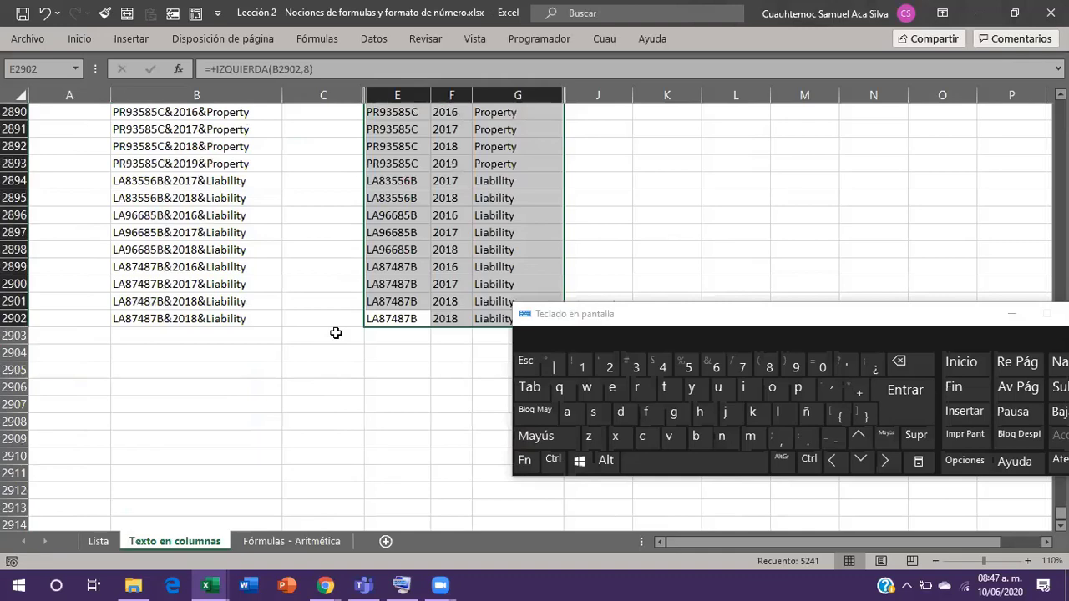
Examine the extended Contrato, Año and Tipo de Contr formulas at the end of the list and around row 1156.
key(Up)
key(Up)
key(Up)
key(Up)
key(Left)
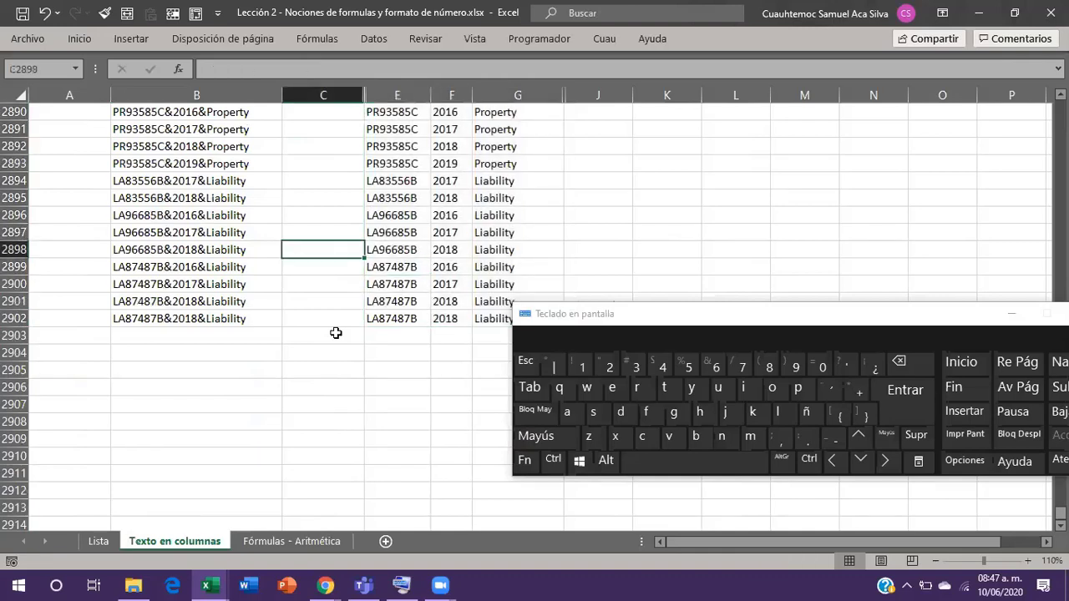
key(ctrl+Up)
key(Right)
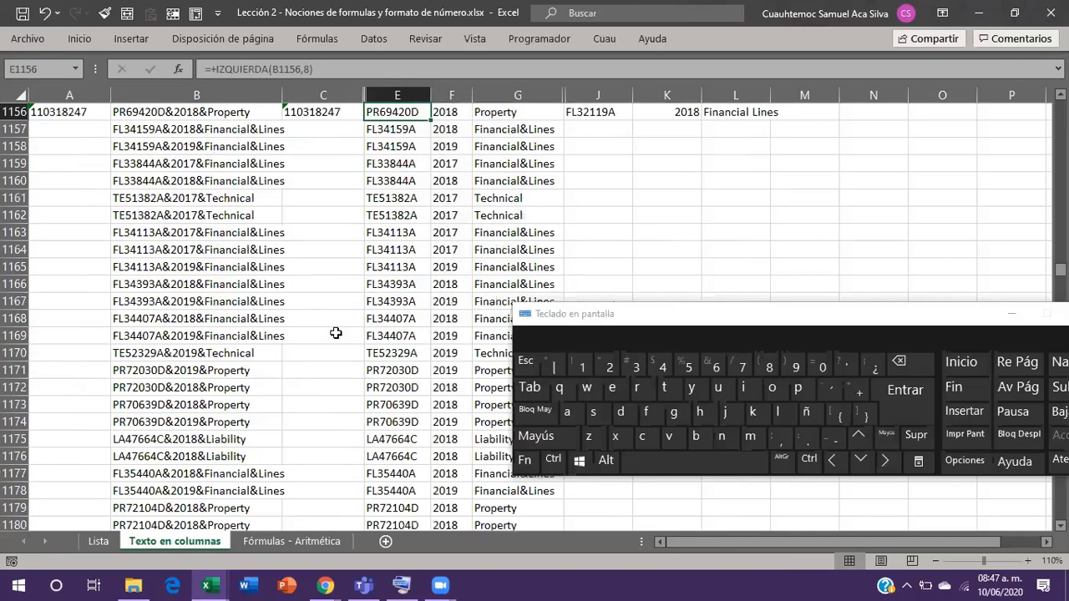
key(Right)
key(Right)
key(Down)
key(Down)
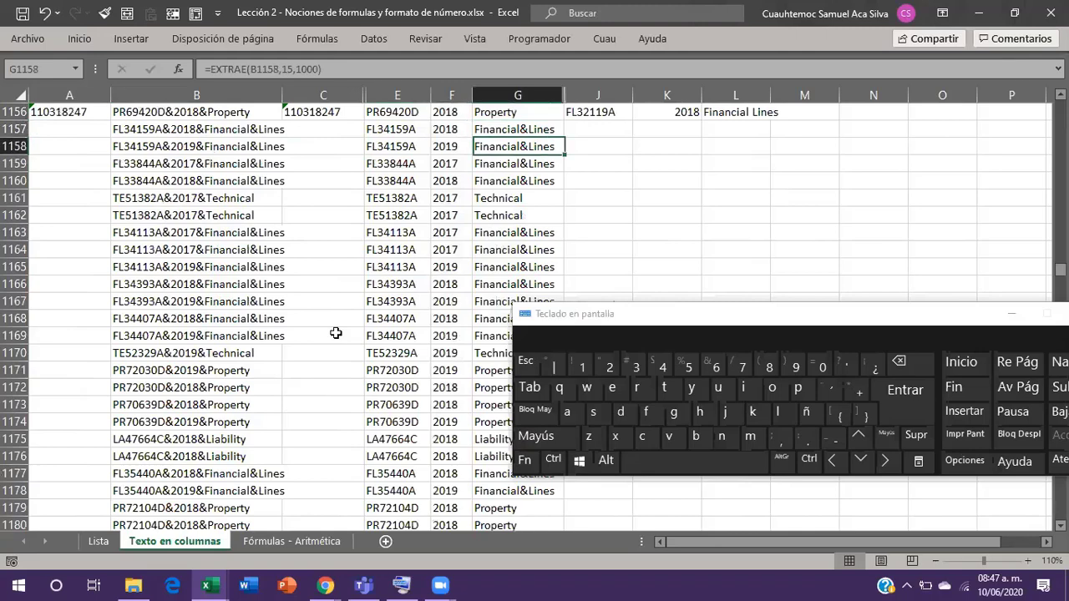
key(Right)
key(Right)
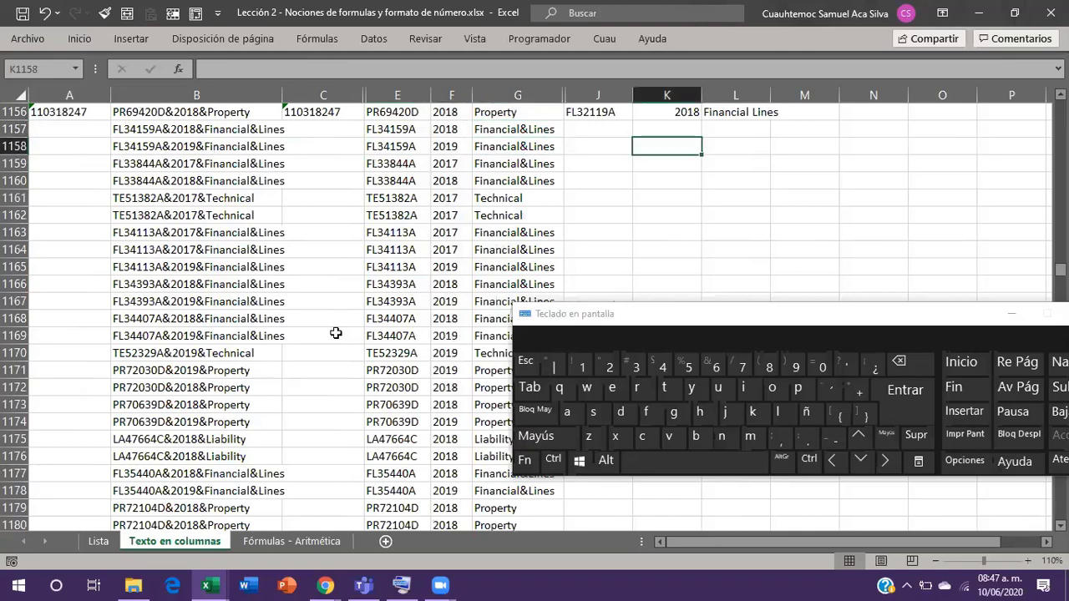
key(Right)
key(Right)
key(Right)
key(Right)
key(Right)
key(Right)
key(Right)
key(Right)
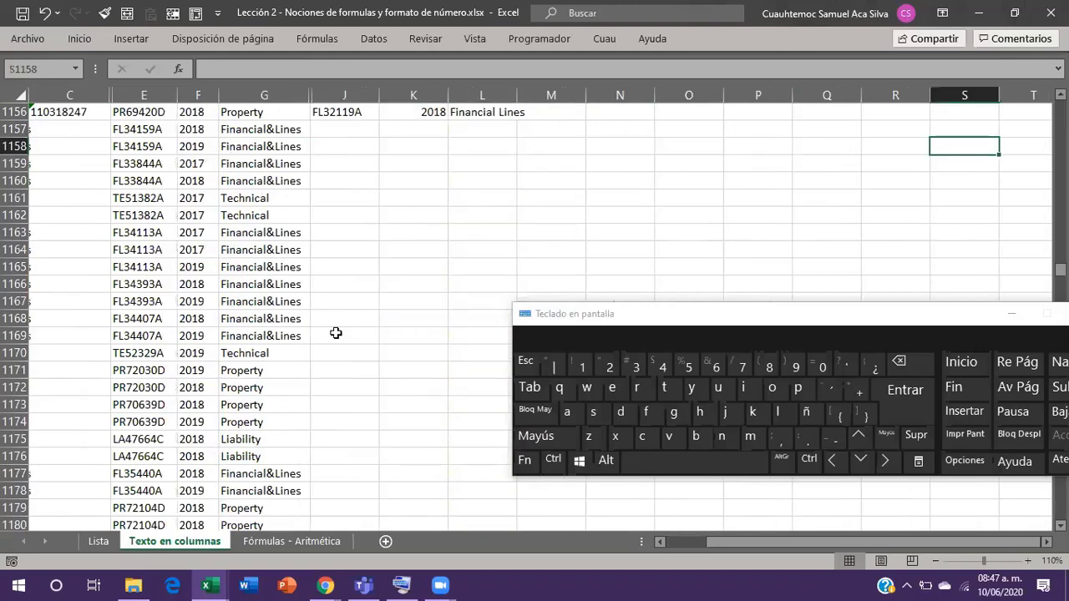
key(Left)
key(Left)
key(Left)
key(Left)
key(Left)
key(Left)
key(Left)
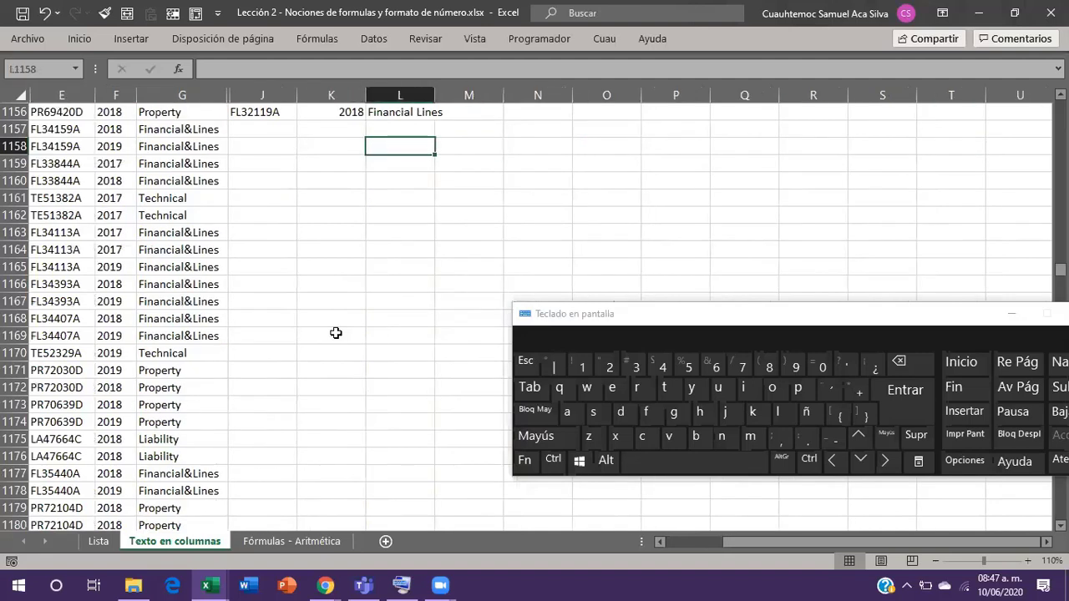
key(ctrl+Left)
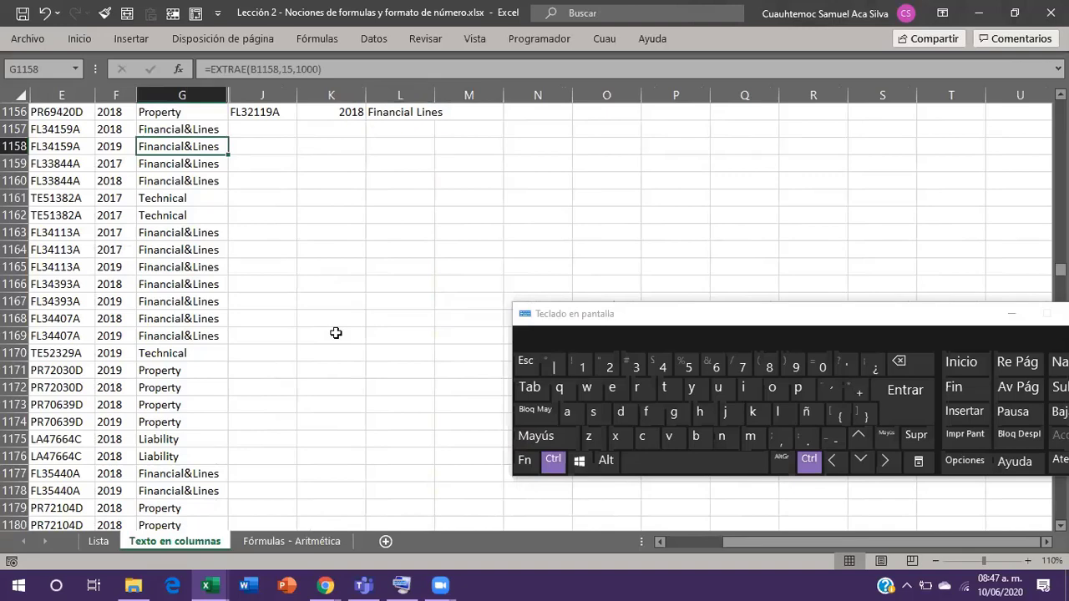
key(ctrl+Home)
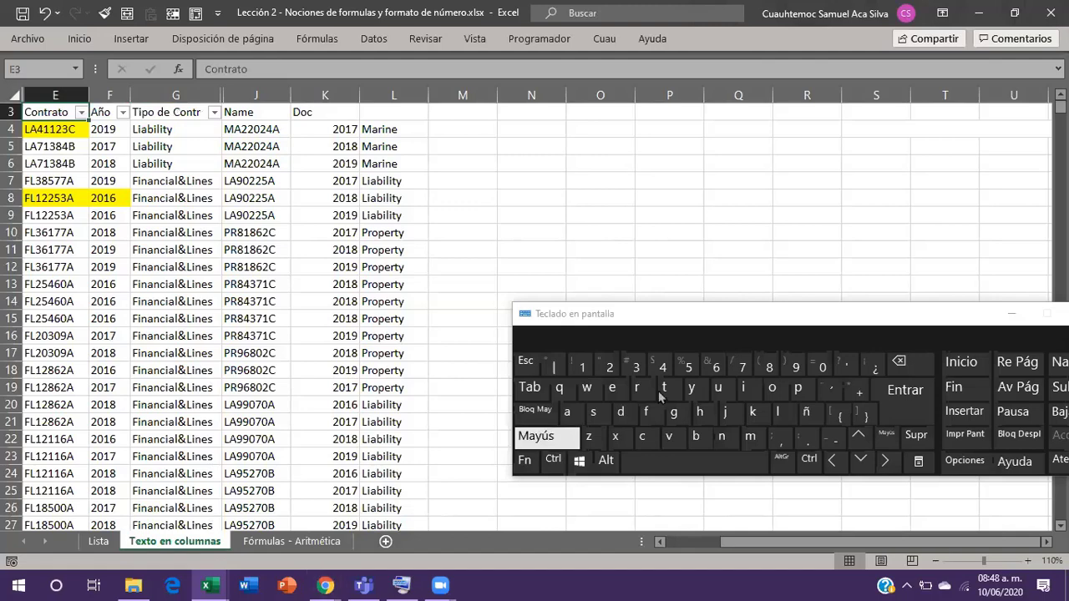
Insert a new blank worksheet before the Texto en columnas sheet.
click(539, 437)
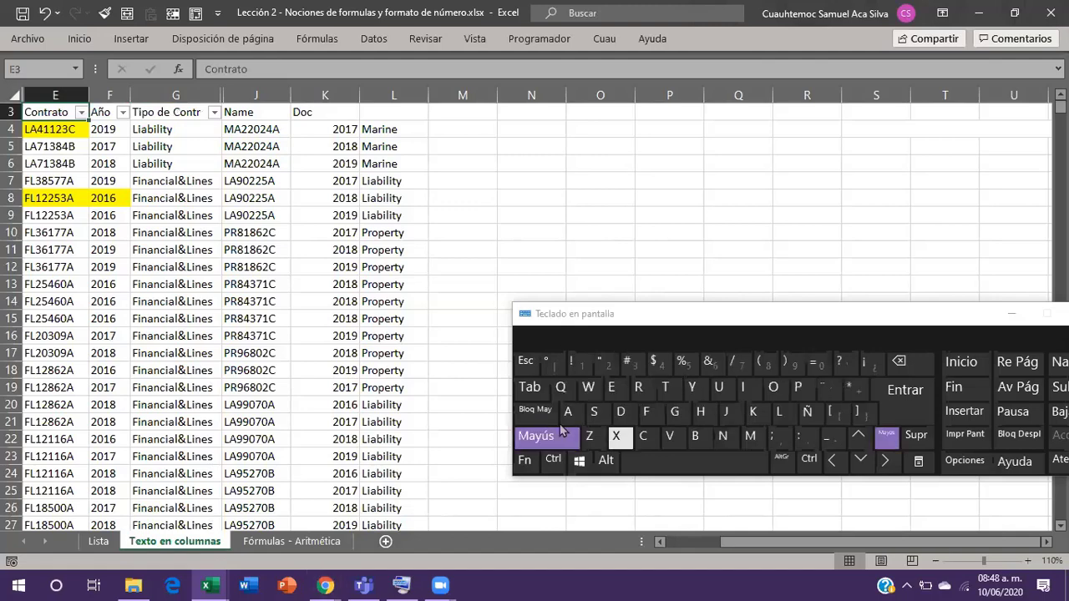
key(Caps_Lock)
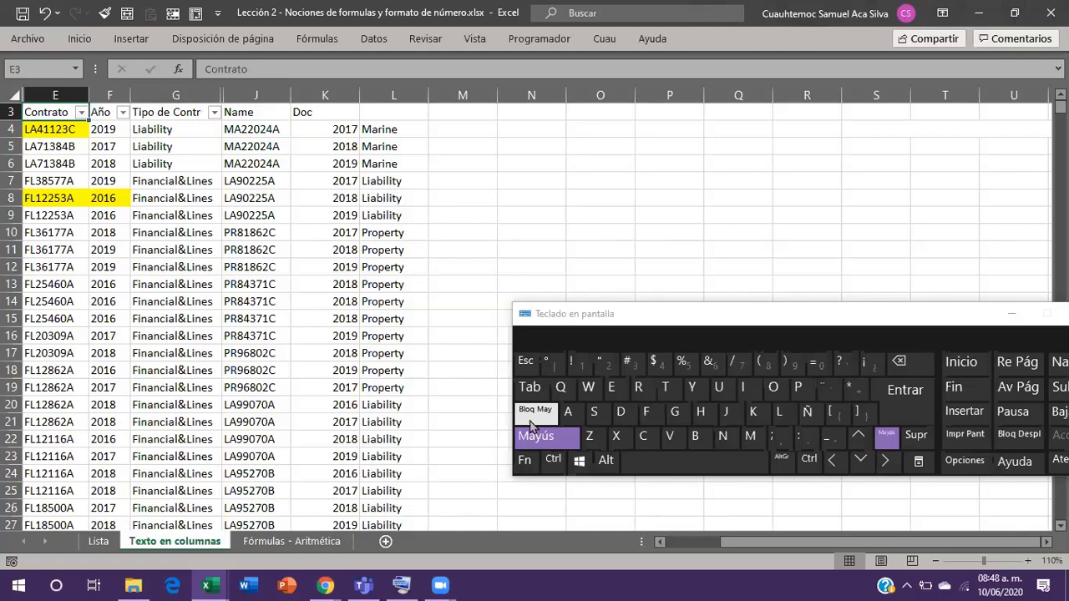
key(Caps_Lock)
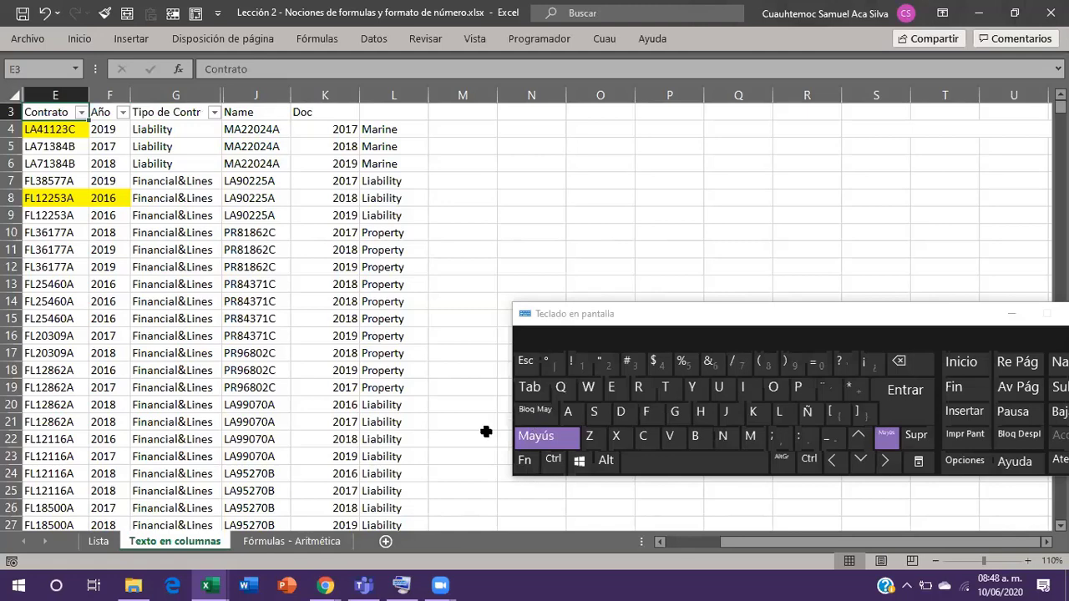
key(shift+F11)
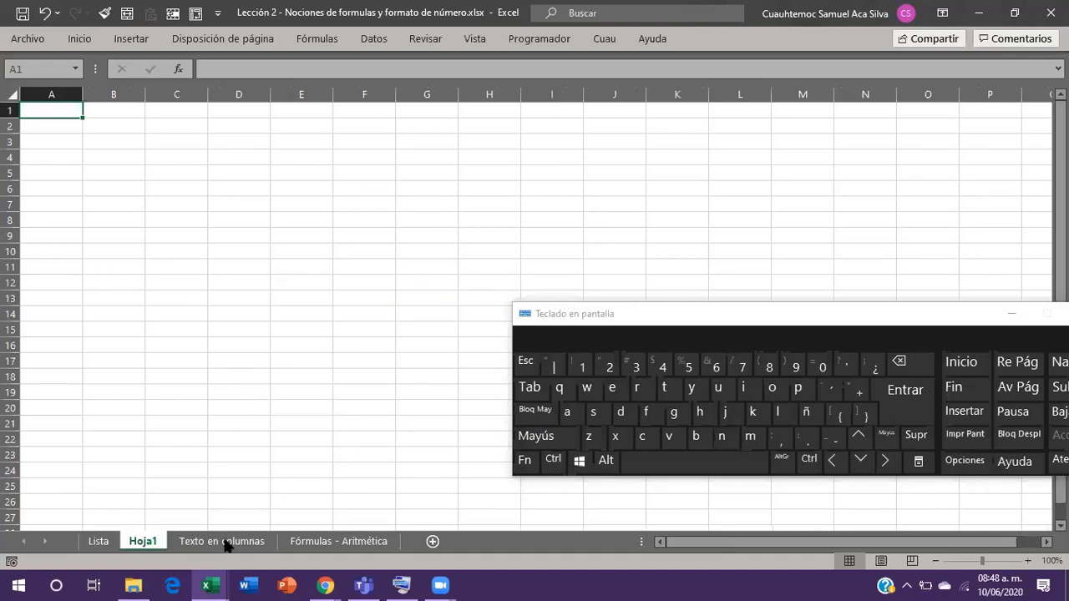
Return to the Texto en columnas sheet and examine the extraction formulas in row 4 of columns E to G.
key(ctrl+Page_Down)
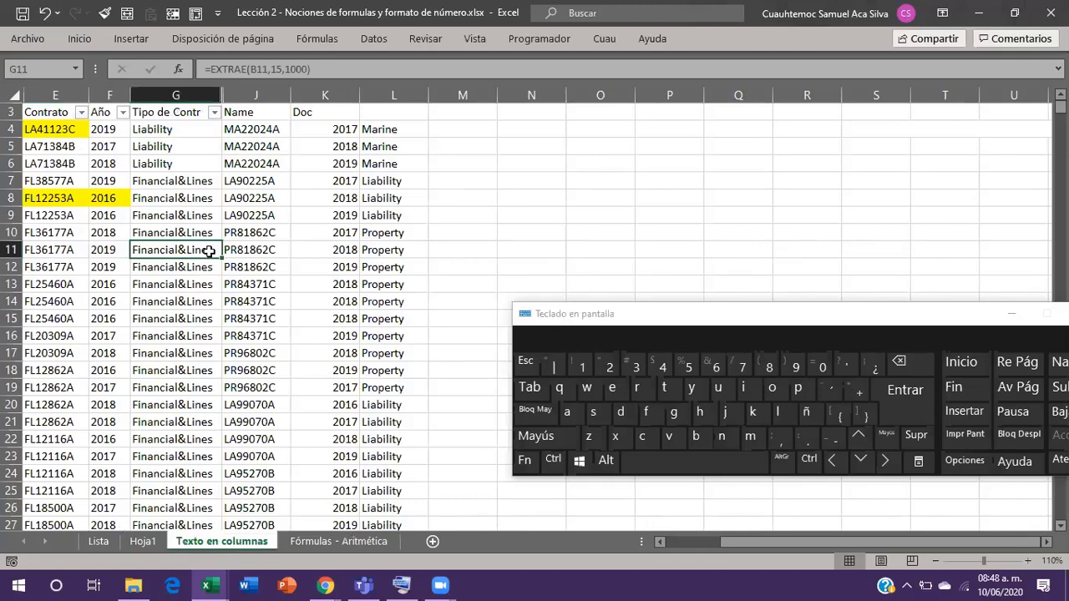
scroll(209, 250, left, 2)
click(209, 250)
key(Right)
key(Right)
key(Right)
key(ctrl+Up)
key(Up)
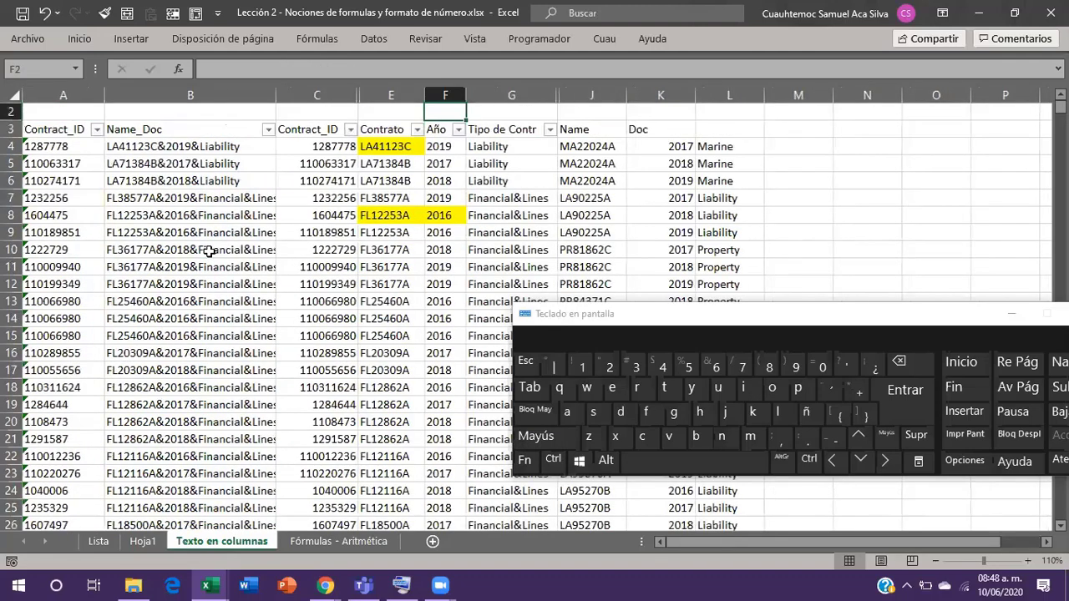
key(Left)
key(Down)
key(Down)
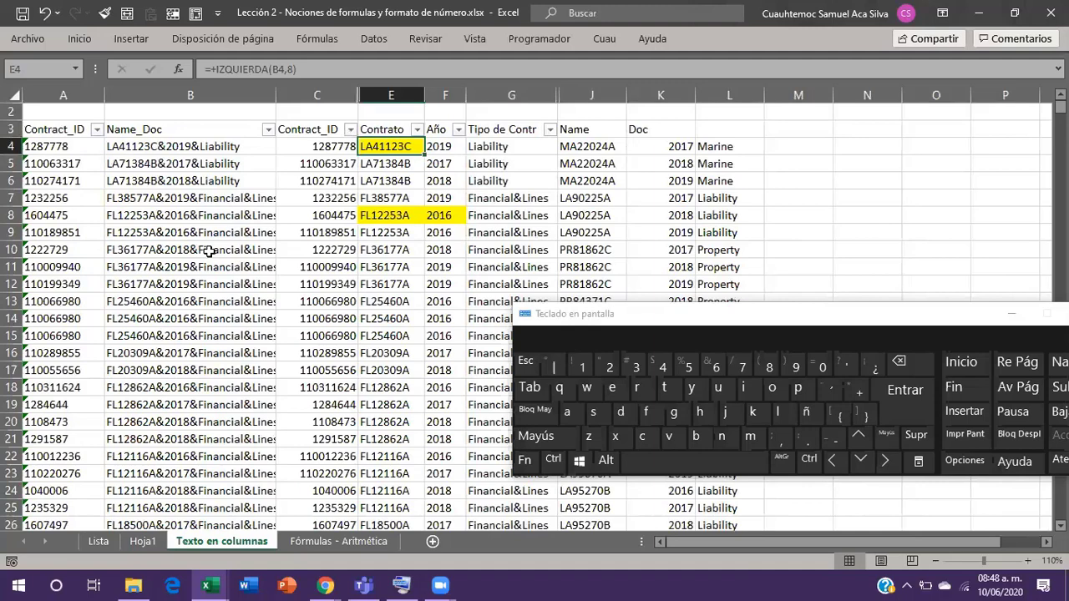
key(Right)
key(Right)
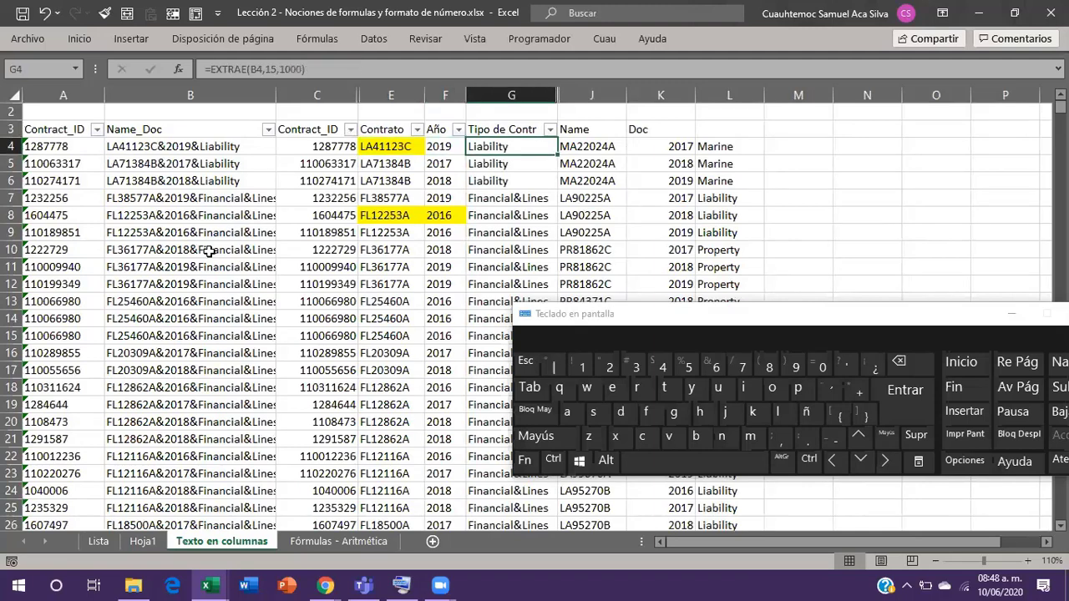
Copy the Contrato, Año and Tipo de Contr columns, headers included, from row 3 through row 2902.
key(Left)
key(Left)
key(Up)
key(shift+Right)
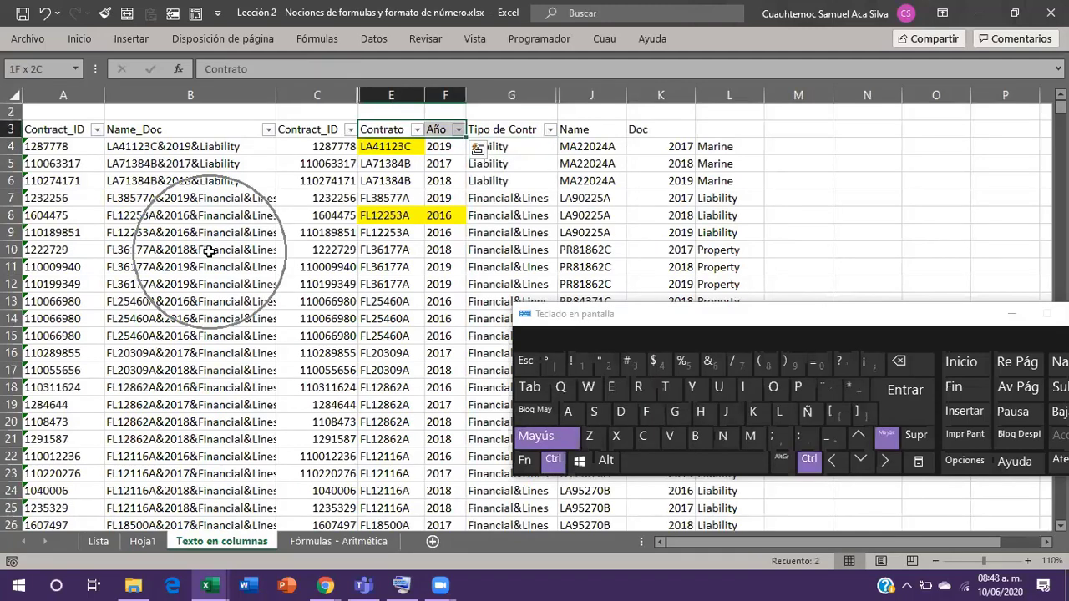
key(ctrl+q)
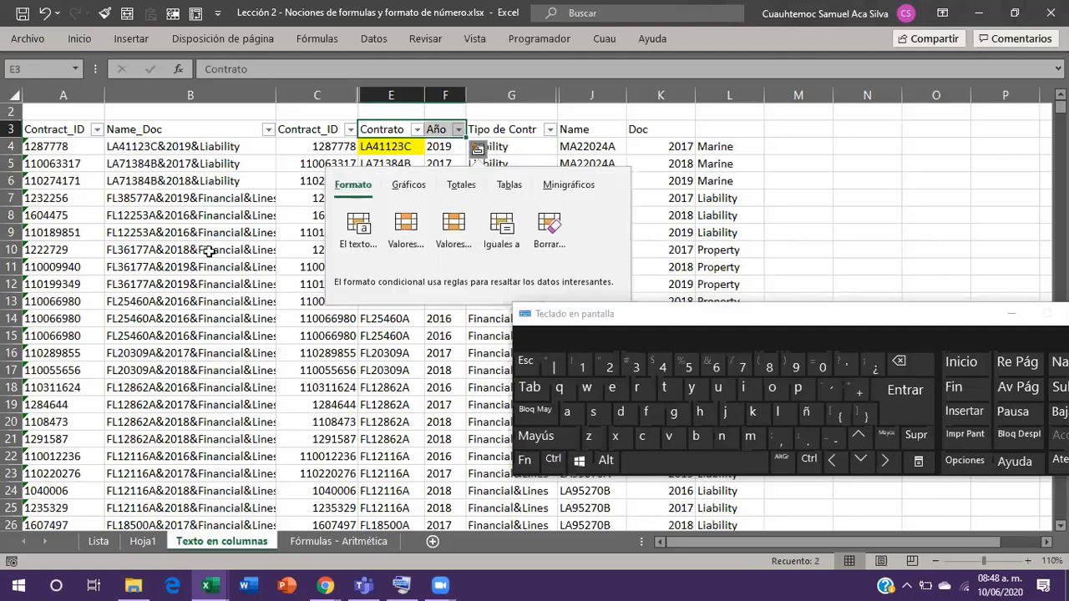
key(shift+Right)
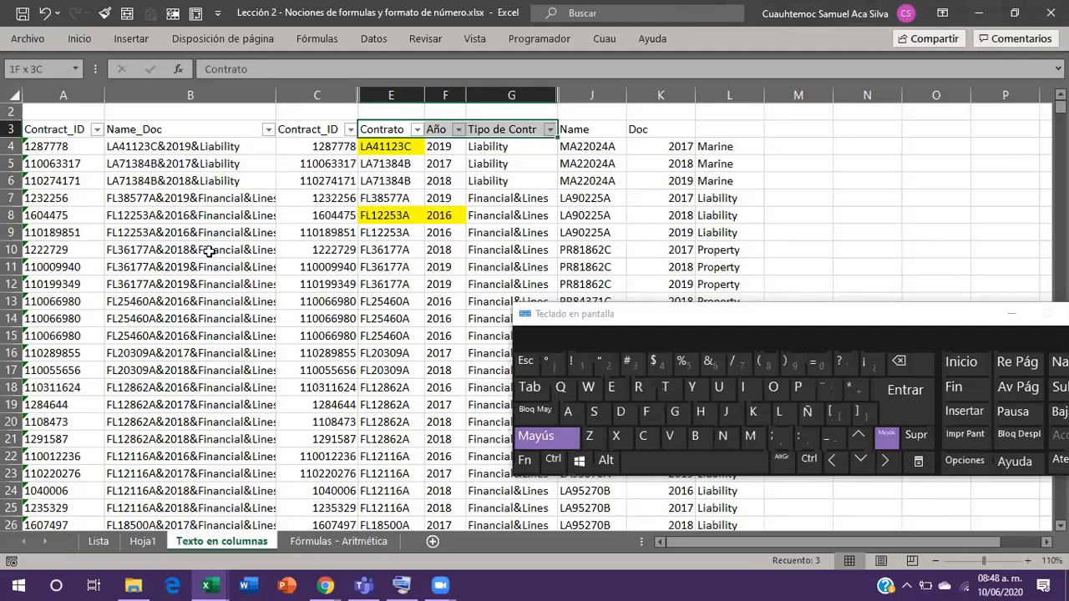
key(ctrl+shift+Down)
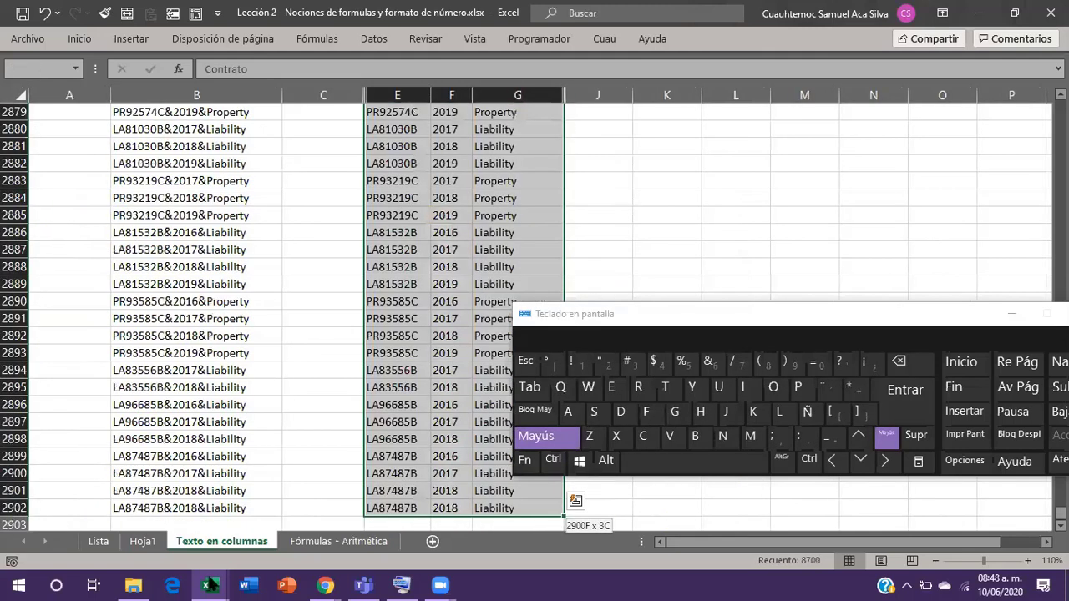
key(ctrl+c)
Paste the copied contract columns as values only in the blank Hoja1 sheet, starting at A1.
click(144, 540)
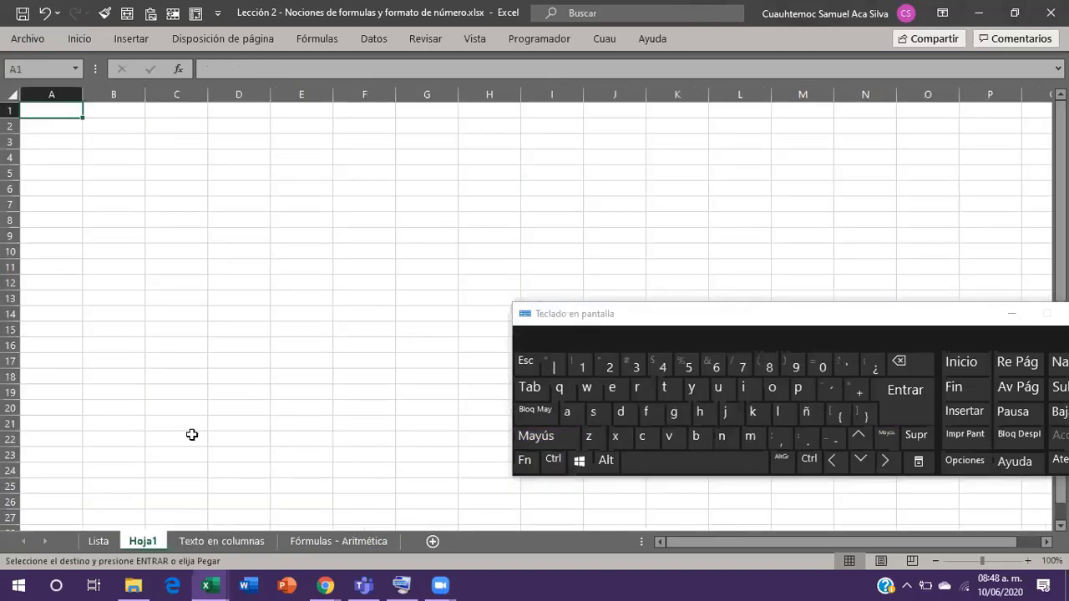
click(80, 40)
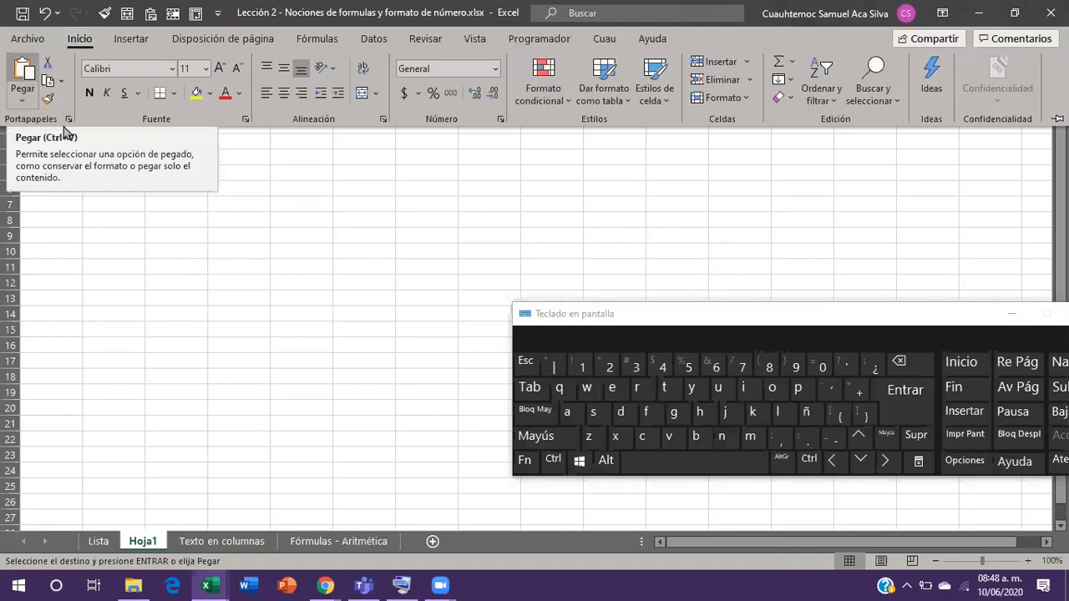
click(23, 99)
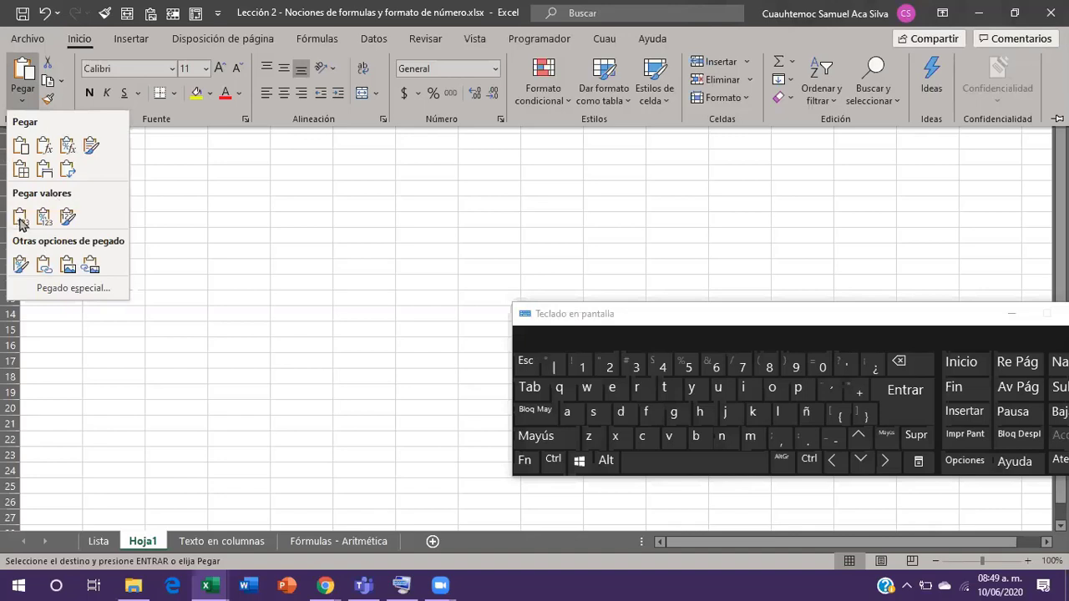
click(21, 218)
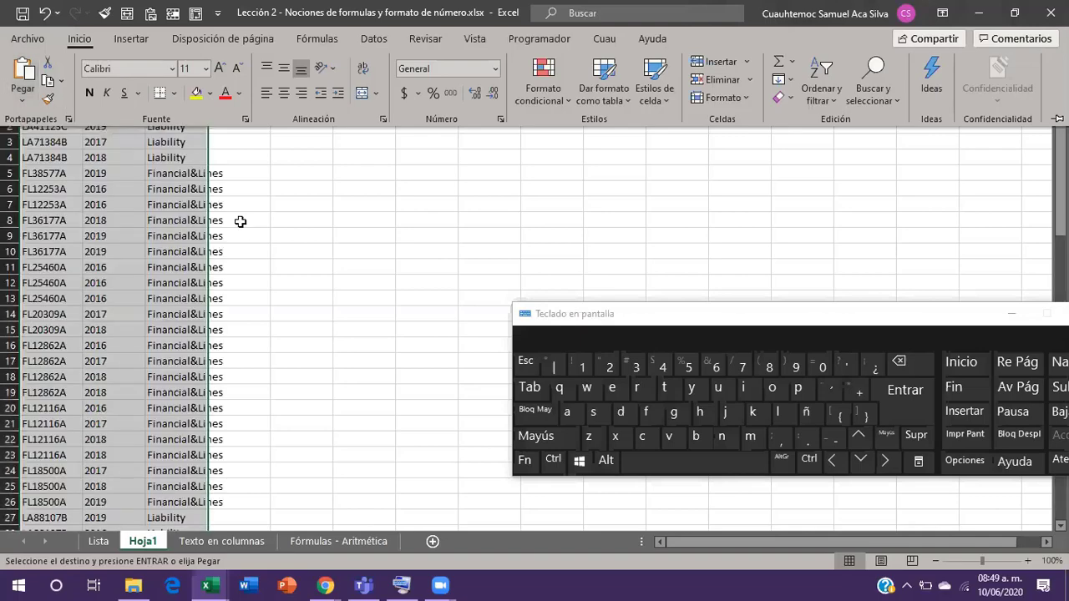
Inspect the pasted content of cell C5 in Hoja1, leaving it unedited.
click(174, 218)
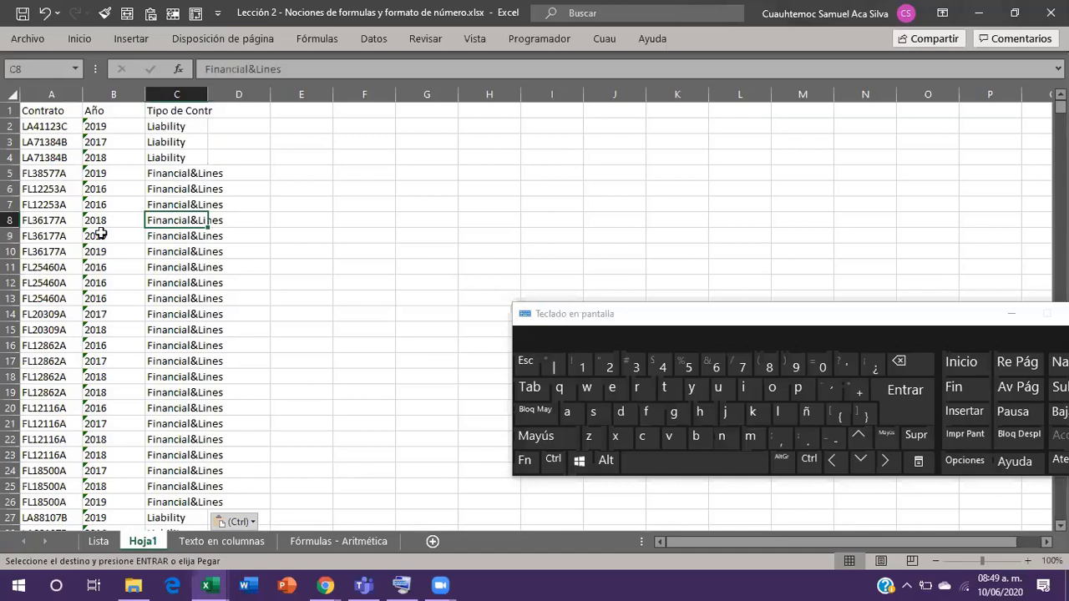
key(Up)
key(Up)
key(Up)
key(F2)
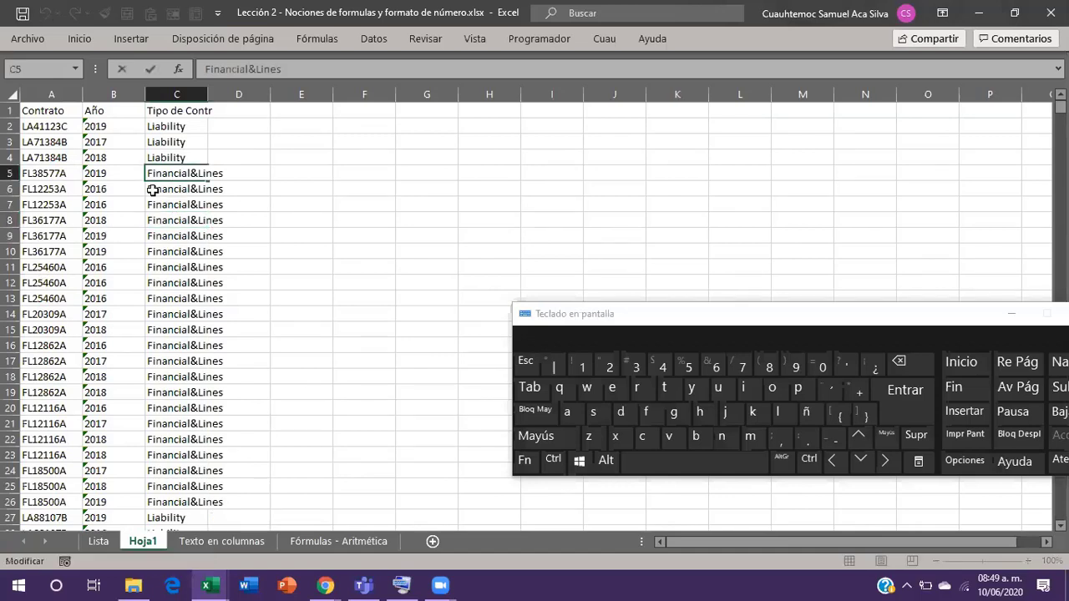
key(Left)
key(Left)
key(Left)
key(Left)
key(Left)
key(Left)
key(Left)
key(Escape)
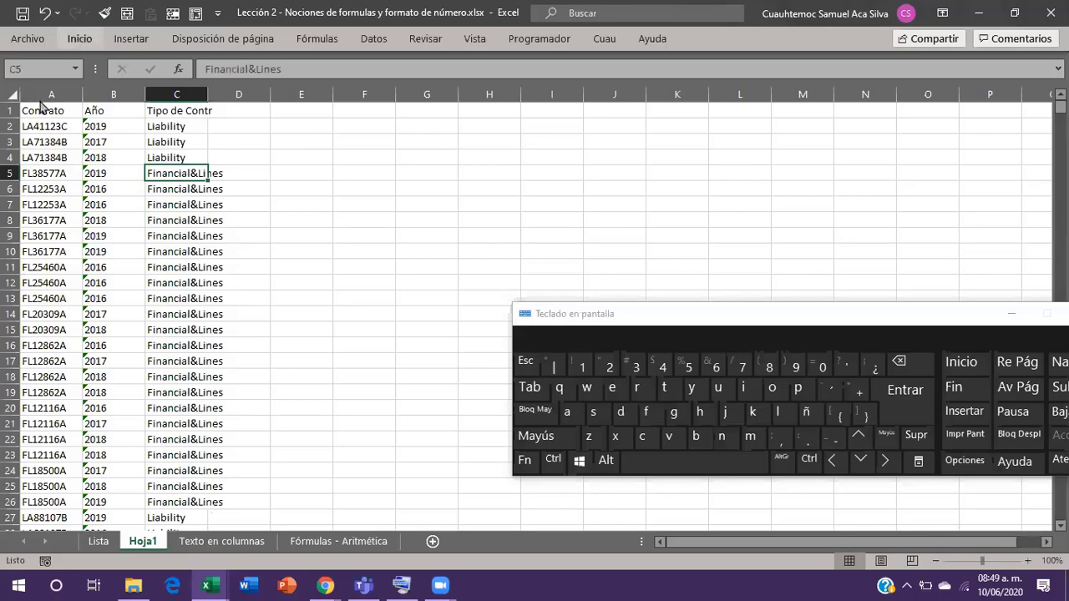
Copy range B5:C14 in Hoja1 and try an alternative paste option on it.
click(80, 38)
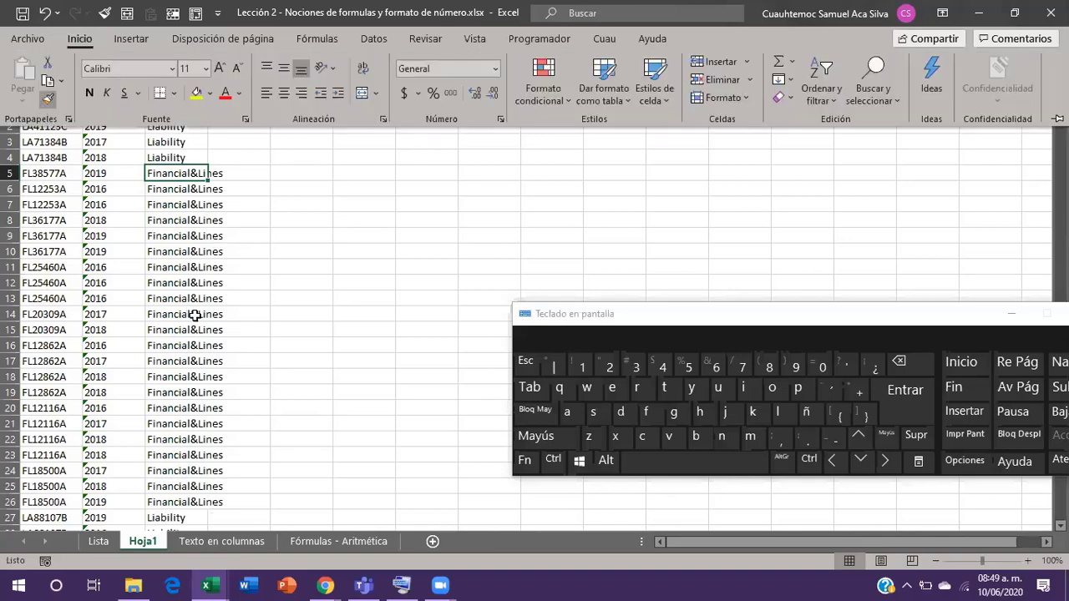
drag(96, 173, 108, 210)
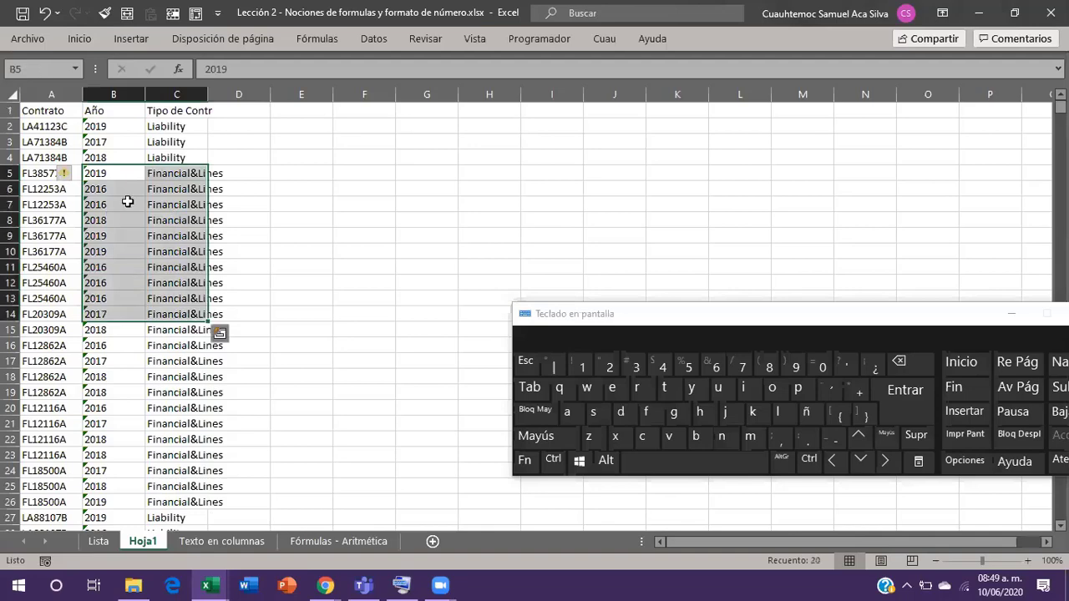
key(ctrl+q)
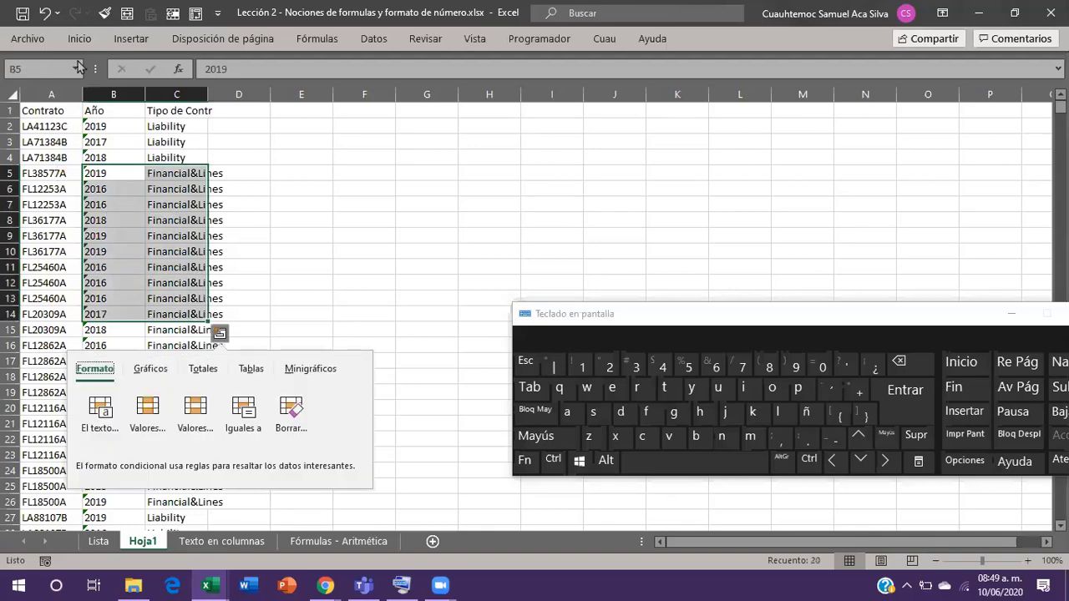
key(ctrl+c)
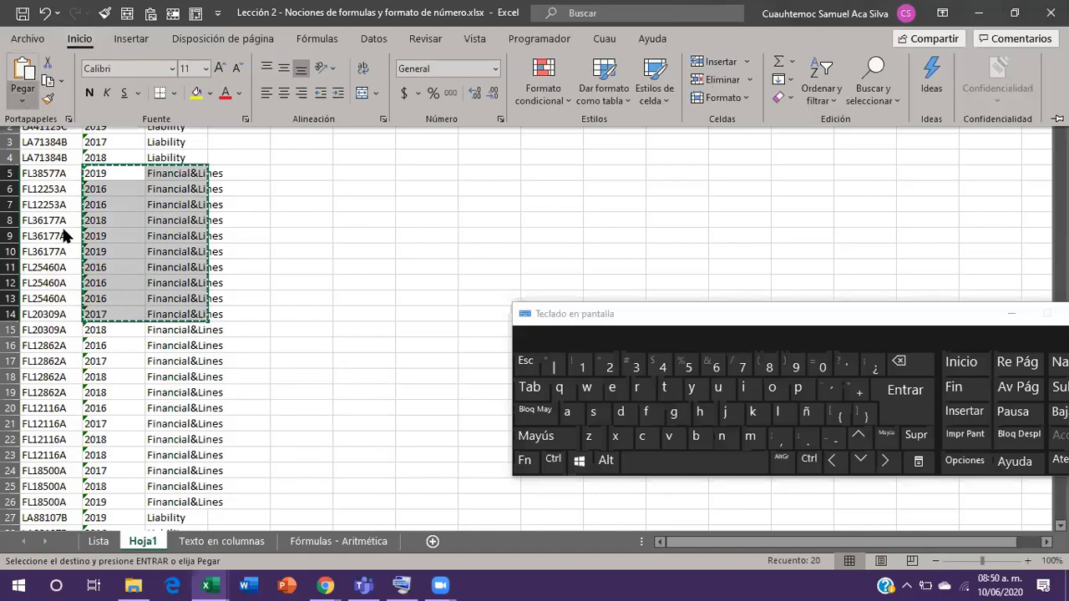
click(23, 100)
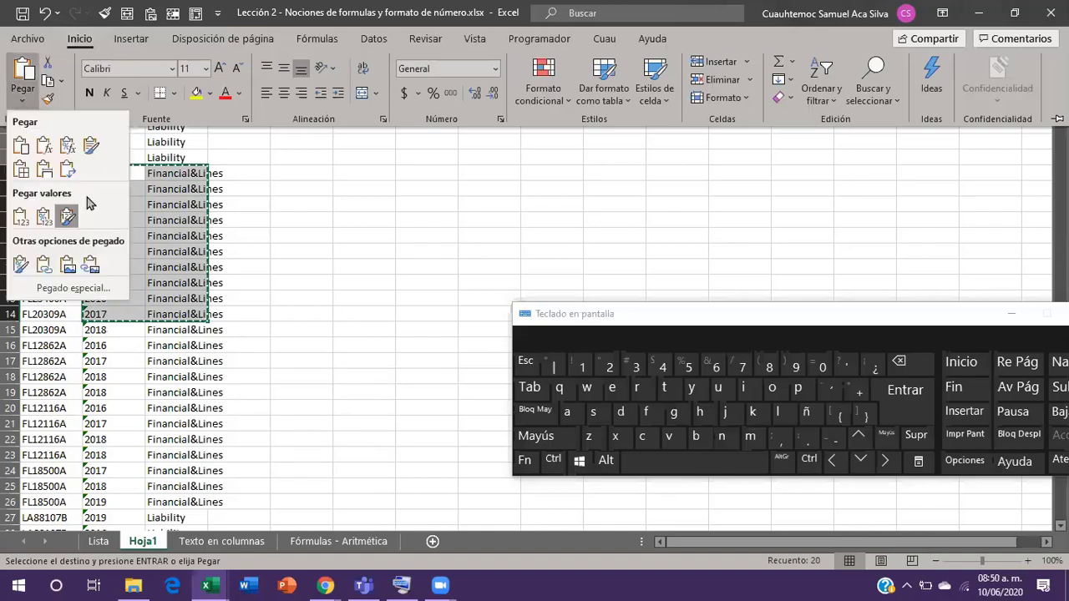
click(44, 147)
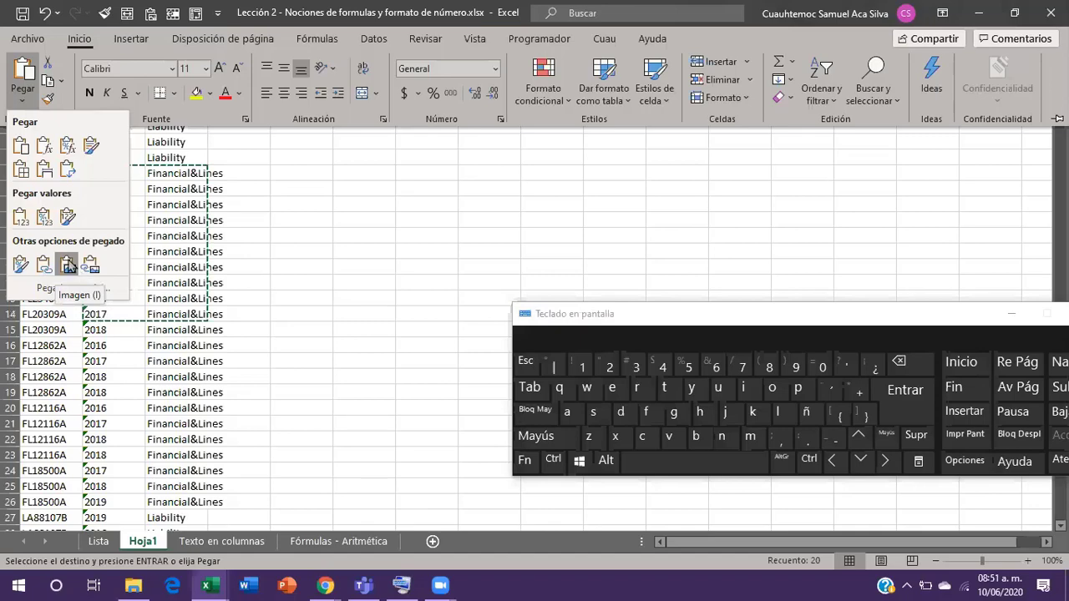
click(103, 375)
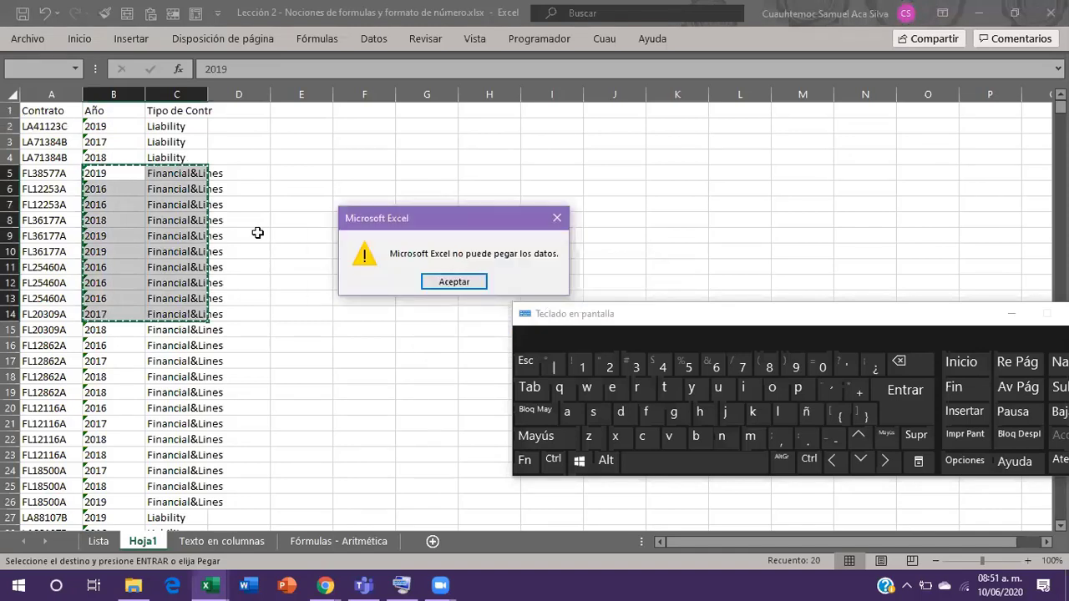
key(Return)
Paste the copied range at E5, try a different paste option for it, and undo the paste.
click(313, 202)
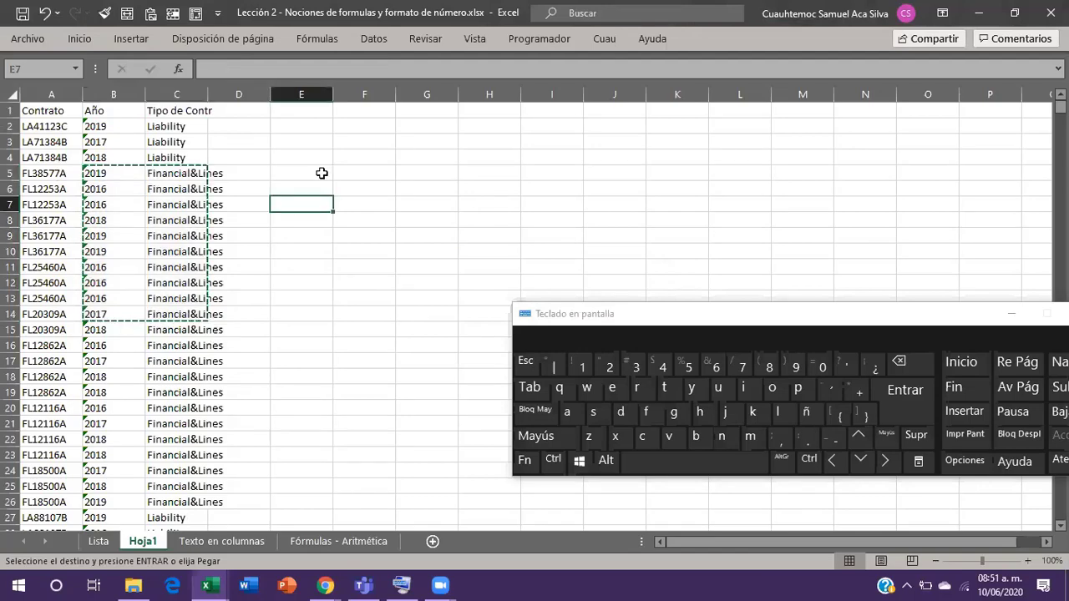
click(288, 173)
key(ctrl+v)
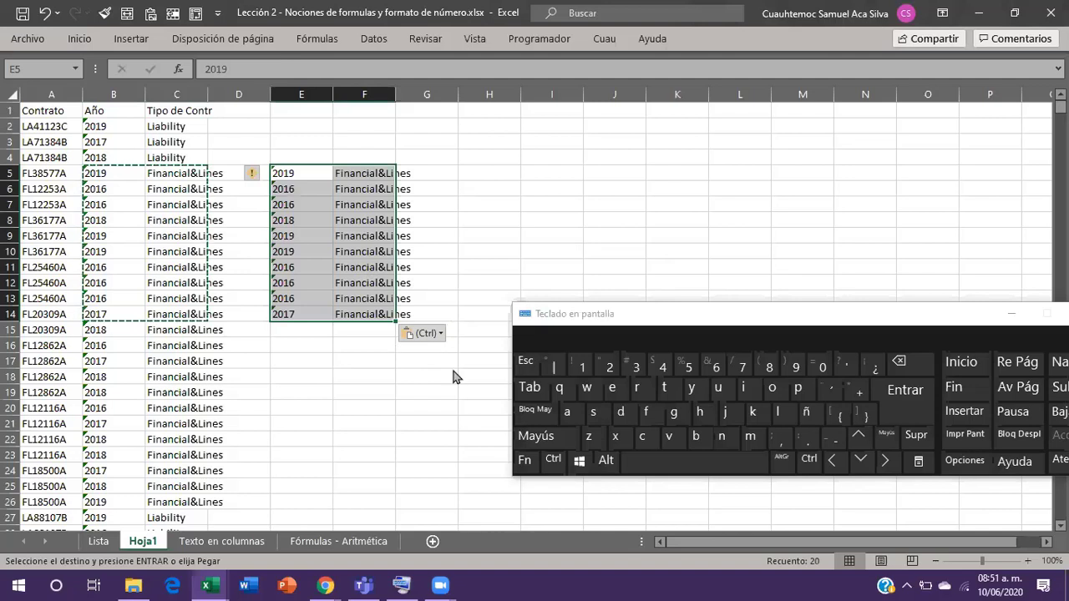
click(420, 338)
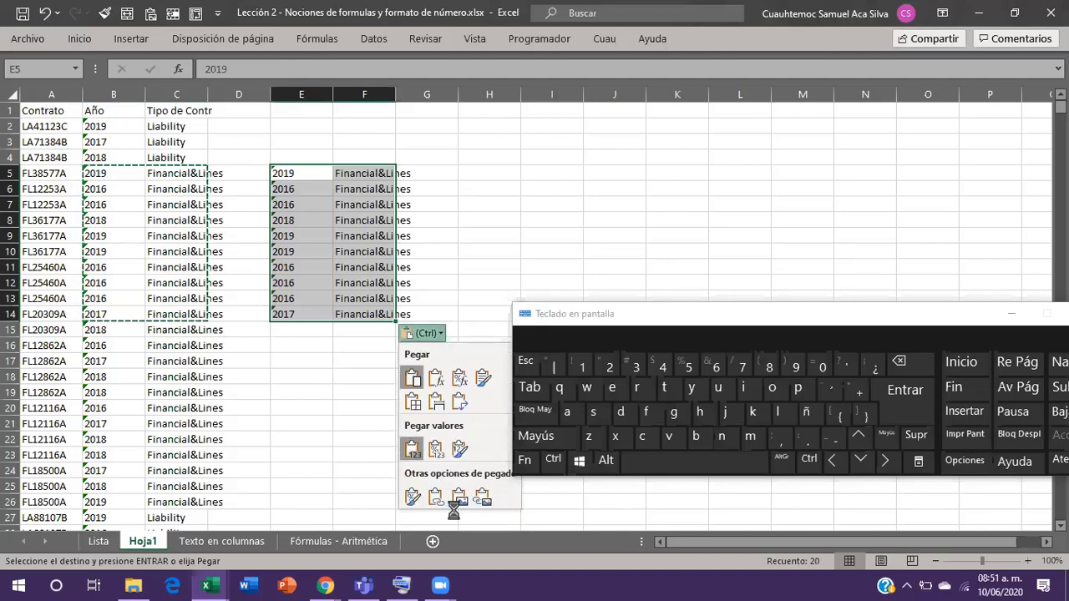
click(459, 449)
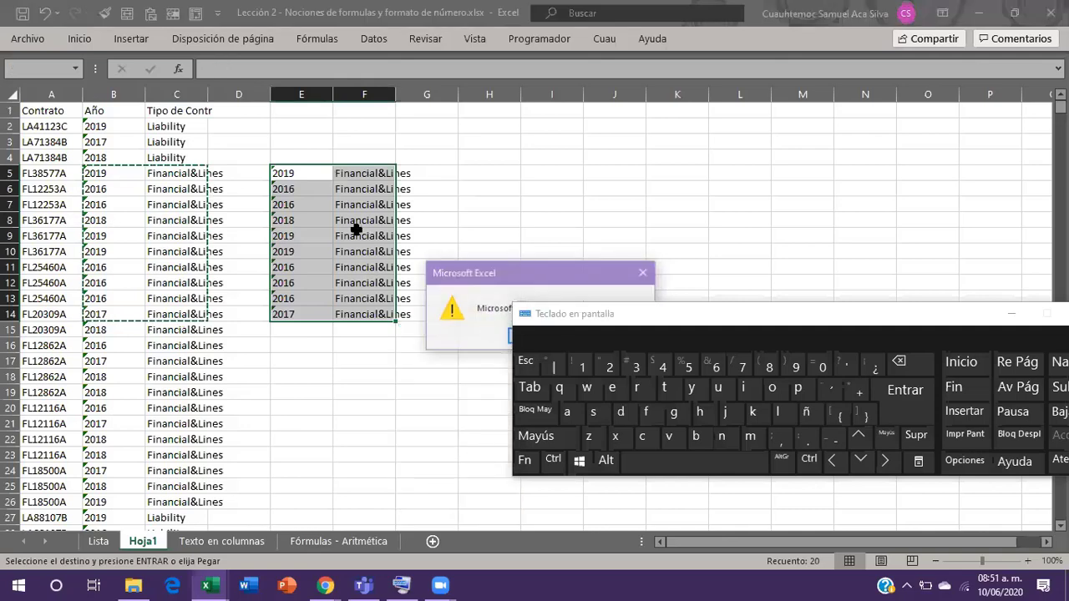
key(Return)
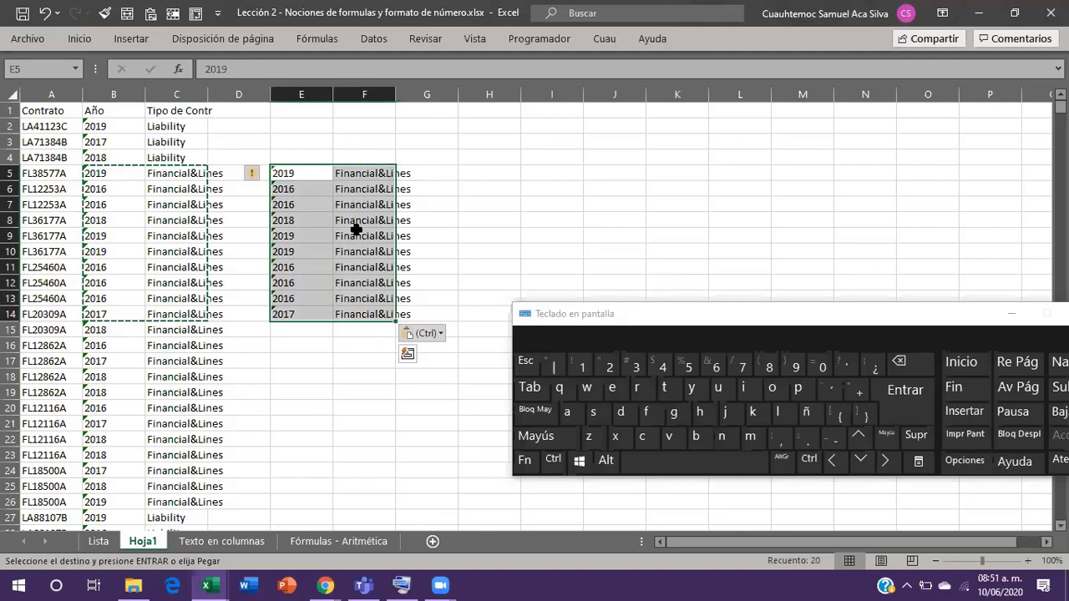
key(ctrl+z)
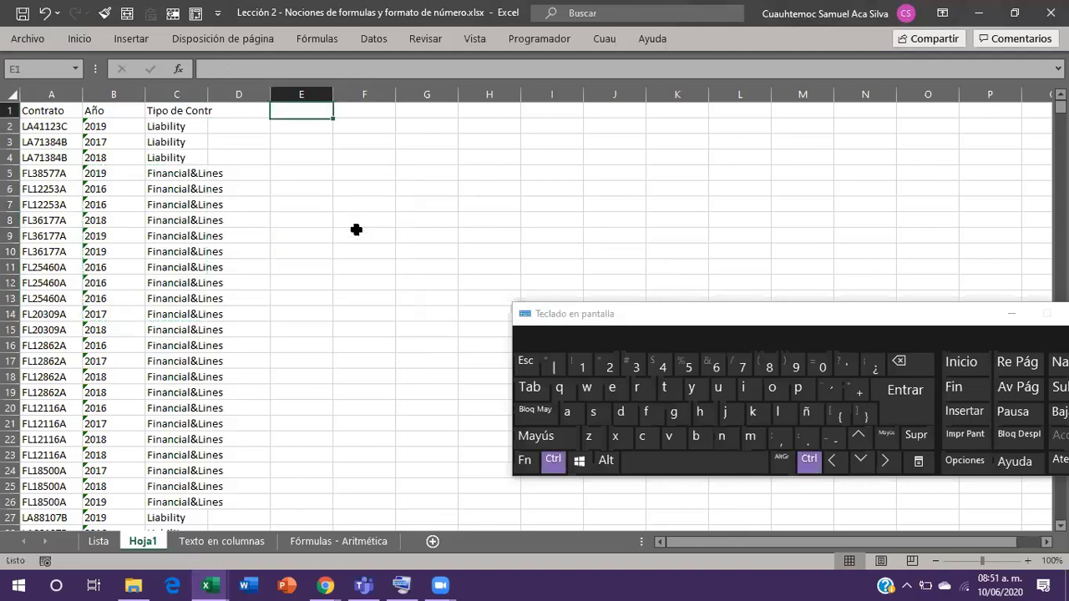
Examine the Tipo de Contr entries down column C, ending back at its header.
key(ctrl+Left)
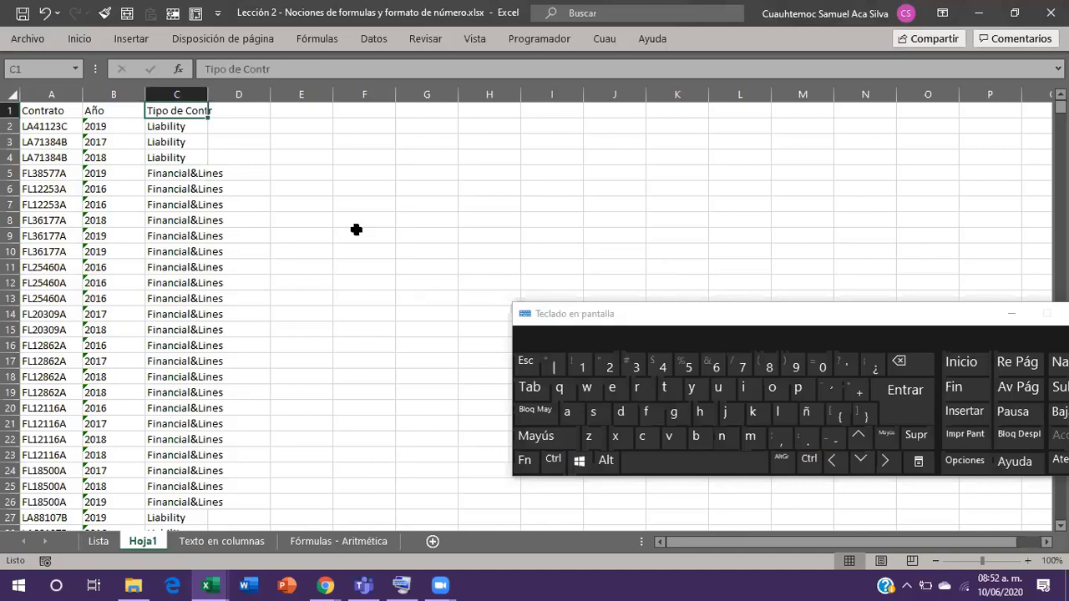
key(Down)
key(Down)
key(Down)
key(Down)
key(Down)
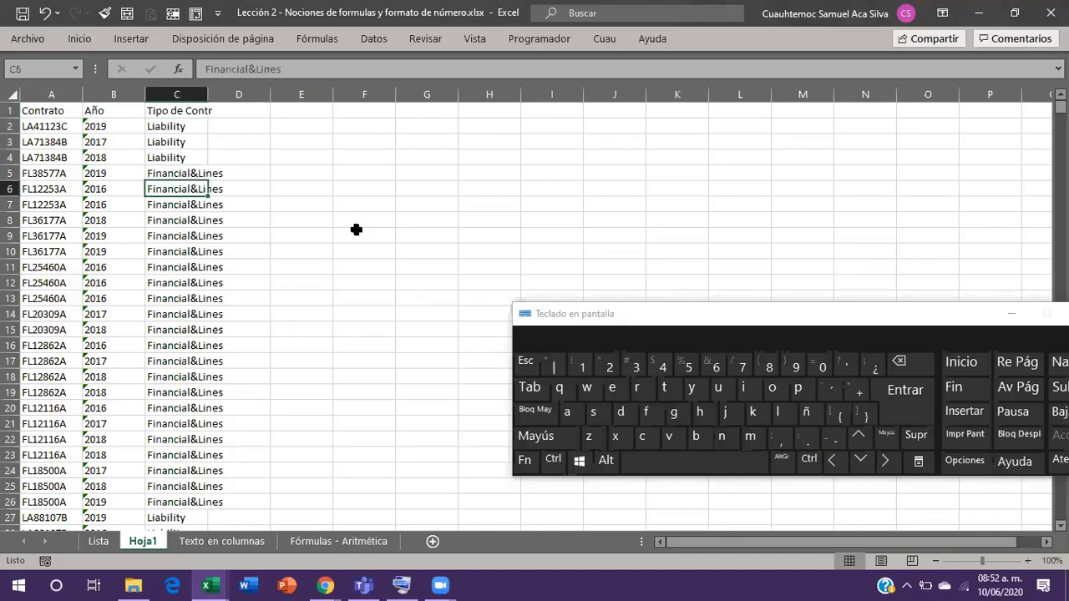
key(Down)
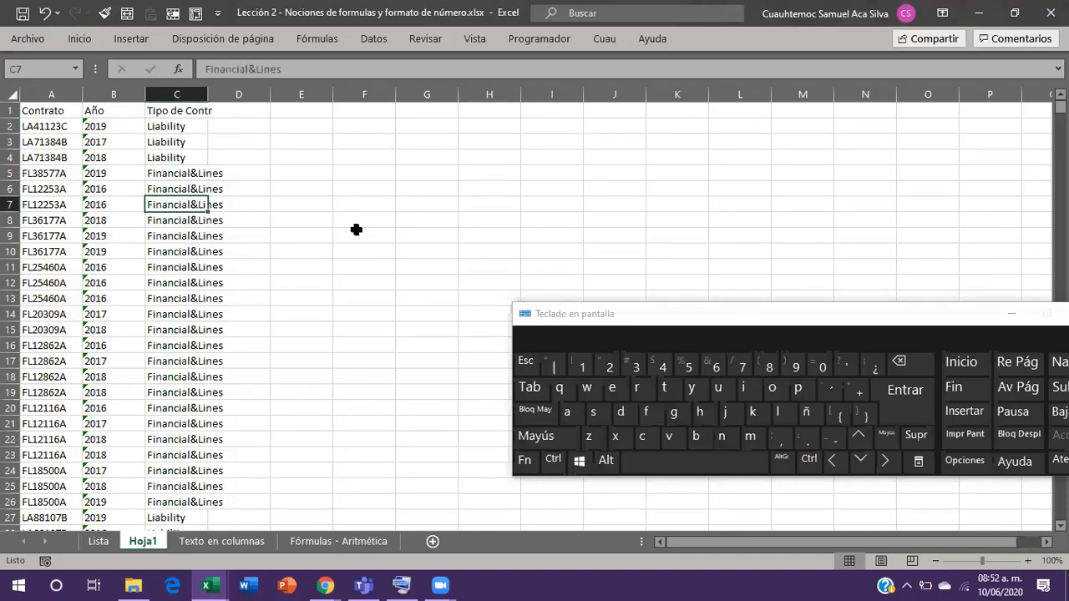
key(Down)
key(Down)
key(Down)
key(Down)
key(Down)
key(Down)
key(Down)
key(Down)
key(Down)
key(Down)
key(Down)
key(Down)
key(Down)
key(Down)
key(Down)
key(Down)
key(Down)
key(Down)
key(Down)
key(Down)
key(ctrl+Up)
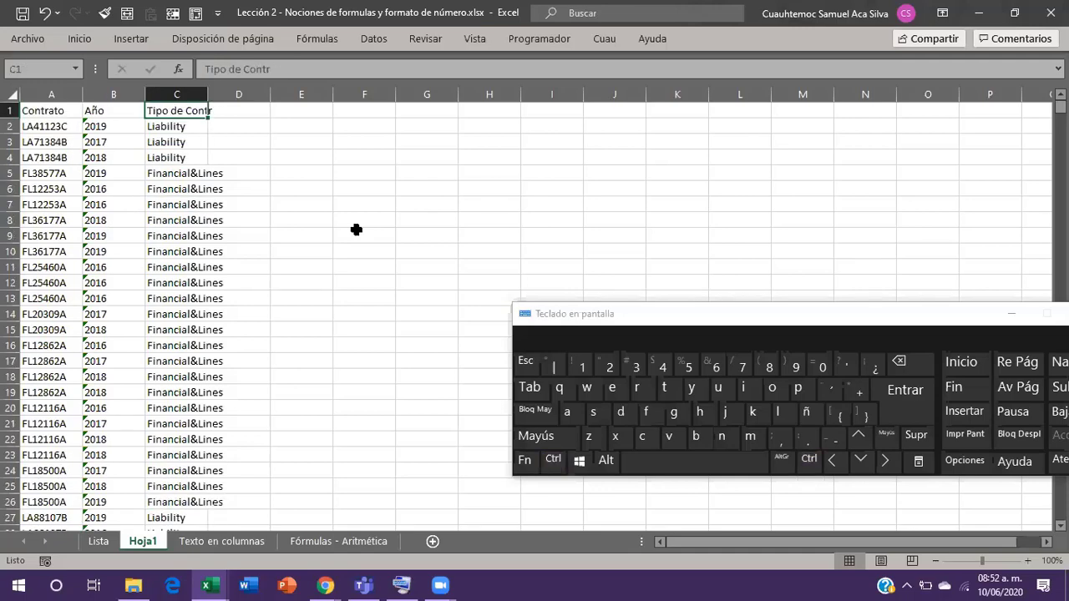
Turn on filters for the Contrato, Año and Tipo de Contr headers in row 1 of Hoja1.
key(ctrl+shift+l)
key(ctrl+shift+l)
drag(607, 320, 506, 153)
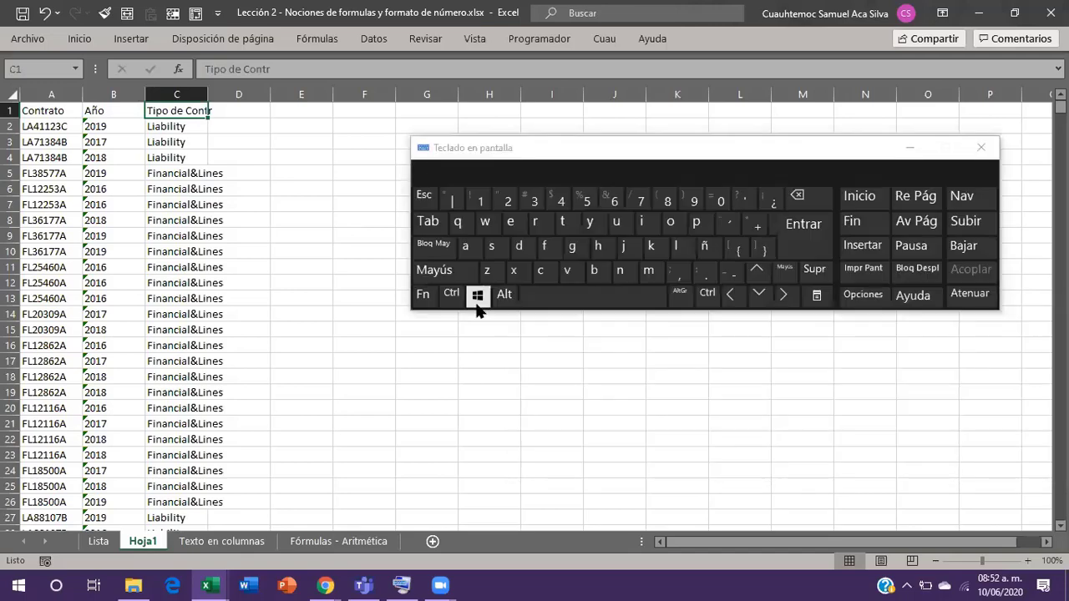
click(452, 296)
click(447, 271)
click(676, 247)
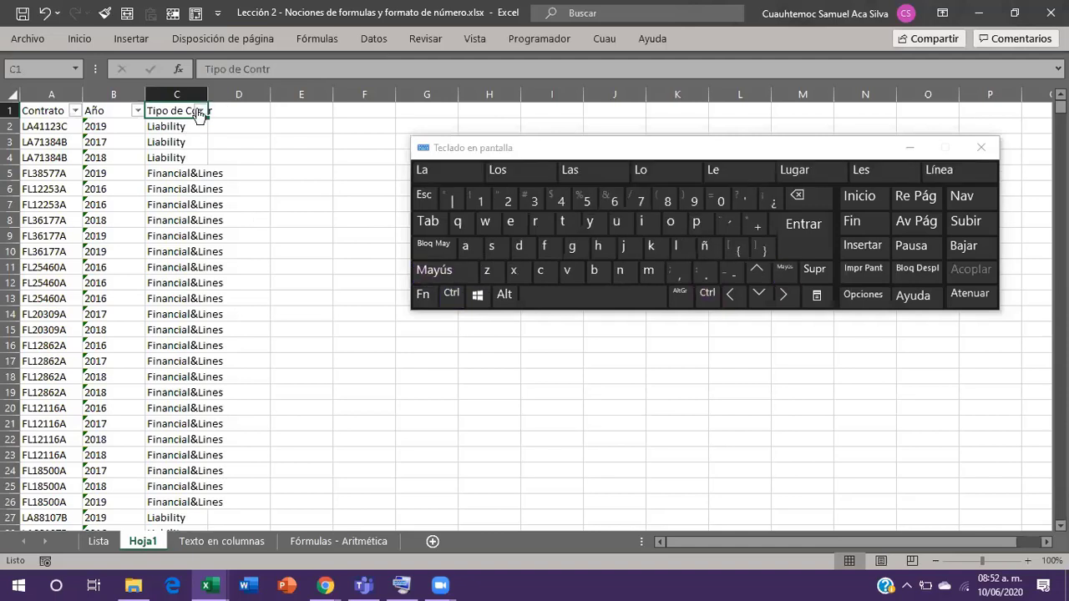
Review the filter choices available for the Tipo de Contr column and close the list.
click(511, 296)
click(759, 295)
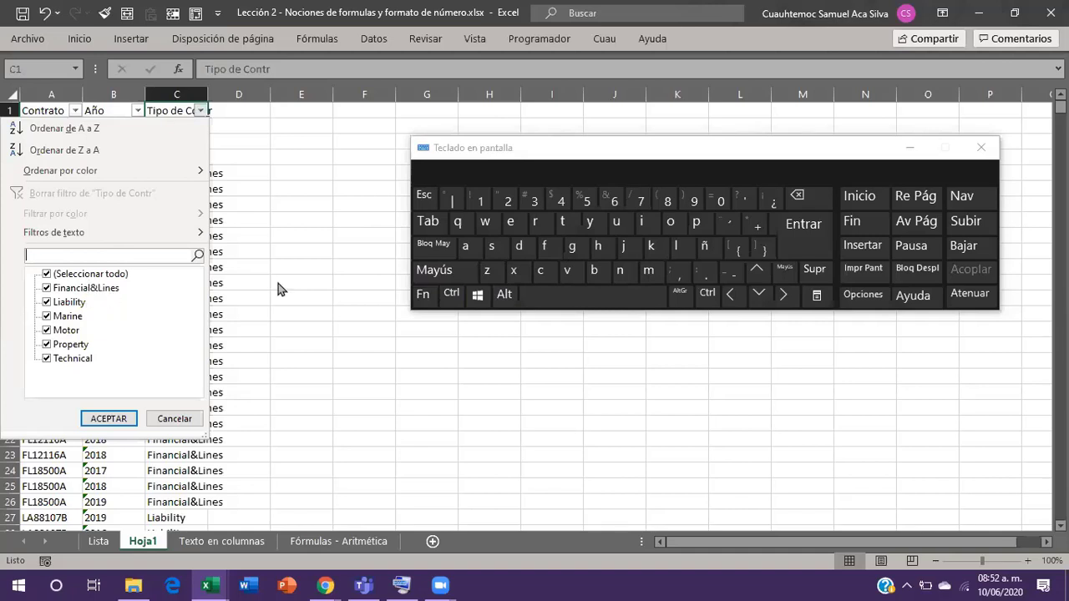
key(Print)
click(447, 276)
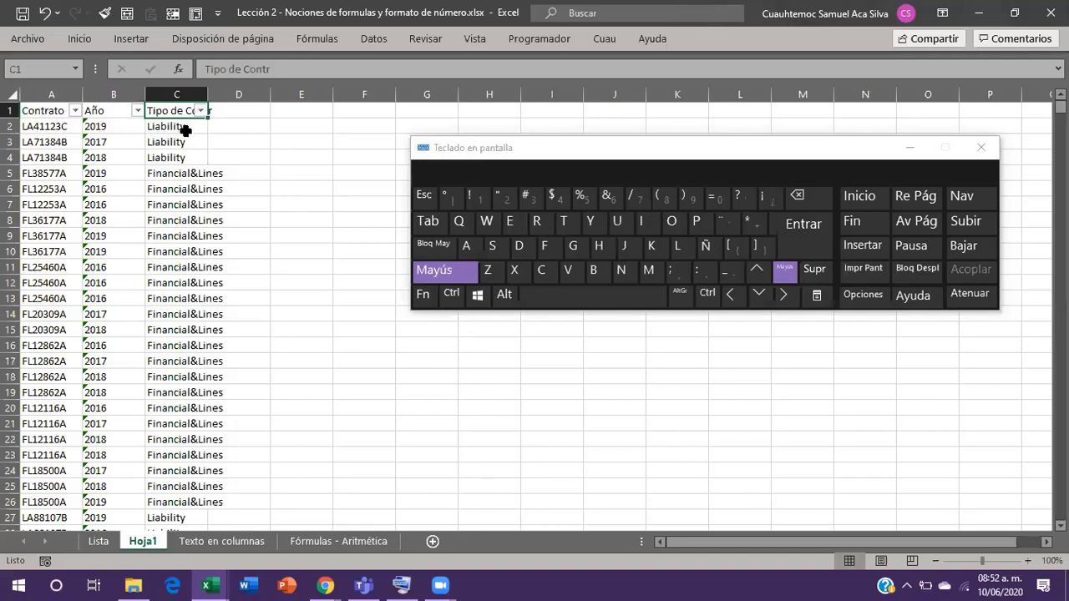
Filter the Tipo de Contr column to show only entries containing "&".
click(200, 110)
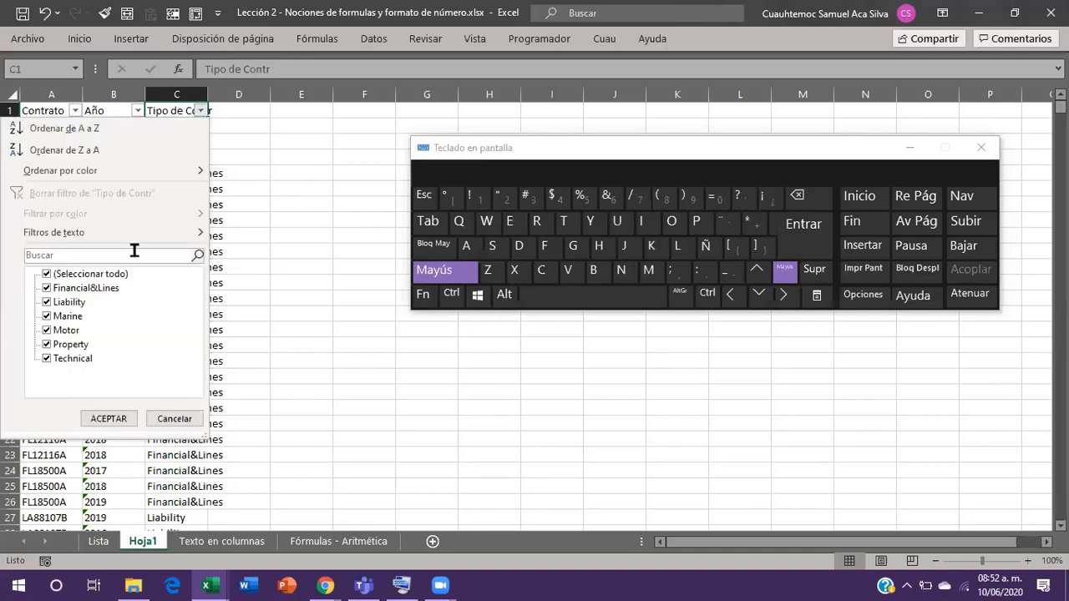
click(135, 252)
text(&)
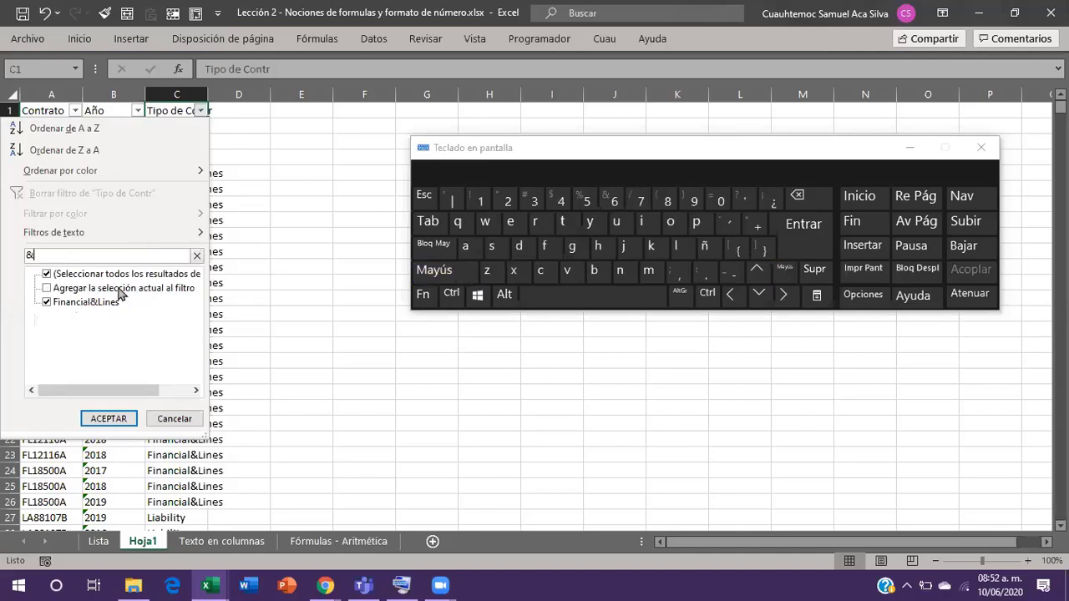
click(108, 417)
scroll(220, 276, down, 2)
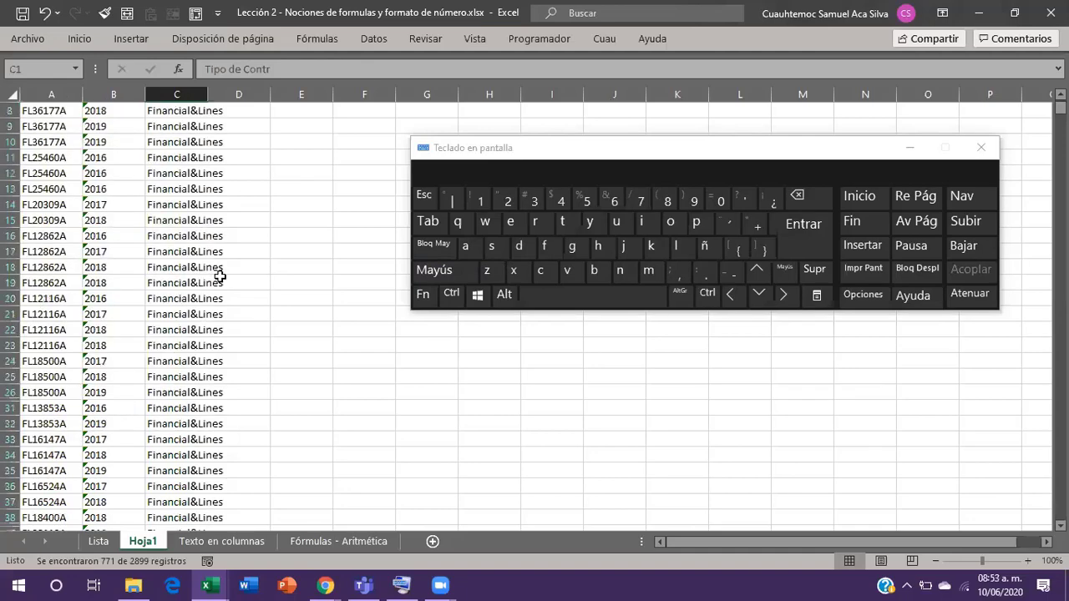
Search Hoja1 for the contract number shown in cell A20, using Find.
scroll(220, 276, down, 4)
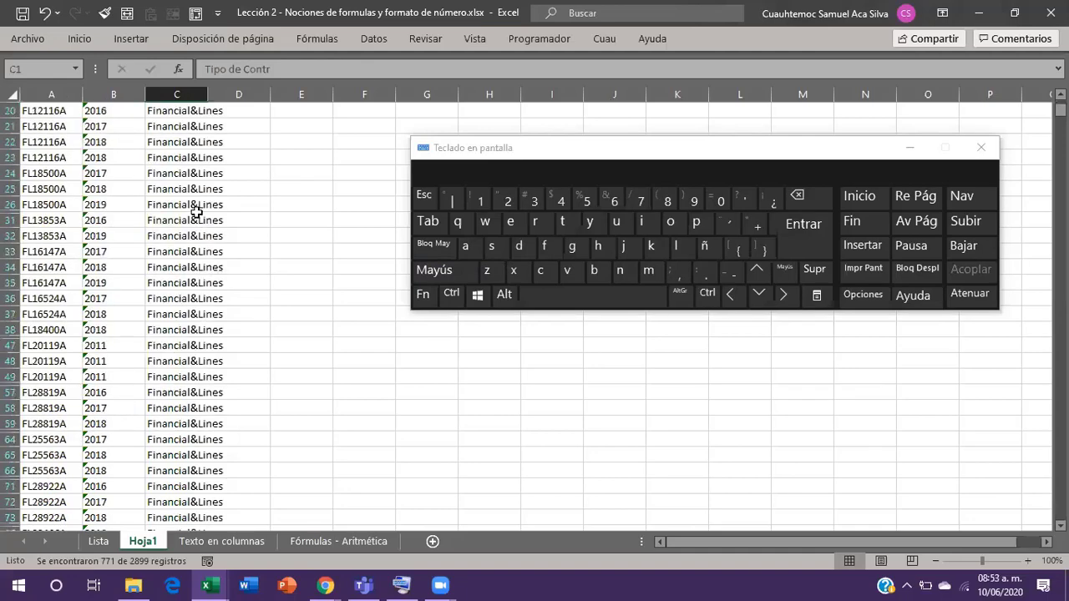
scroll(197, 207, up, 5)
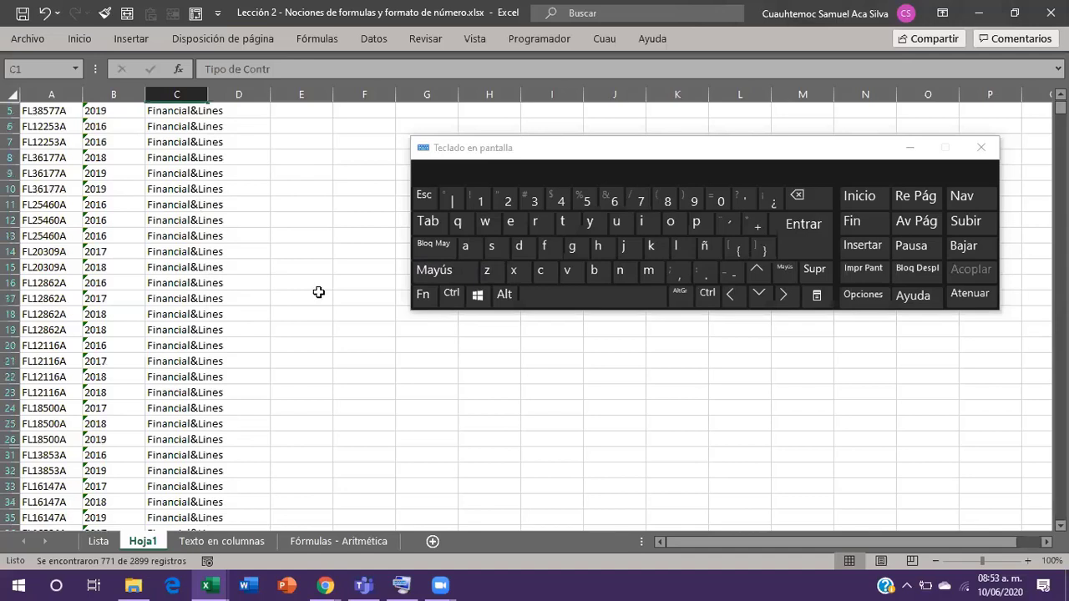
click(452, 297)
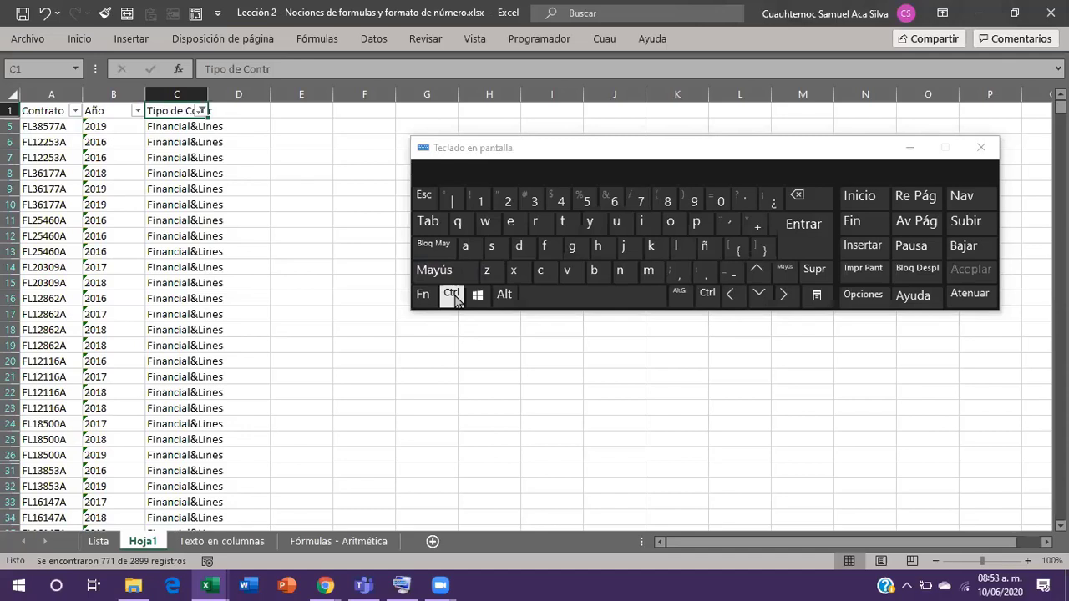
click(592, 281)
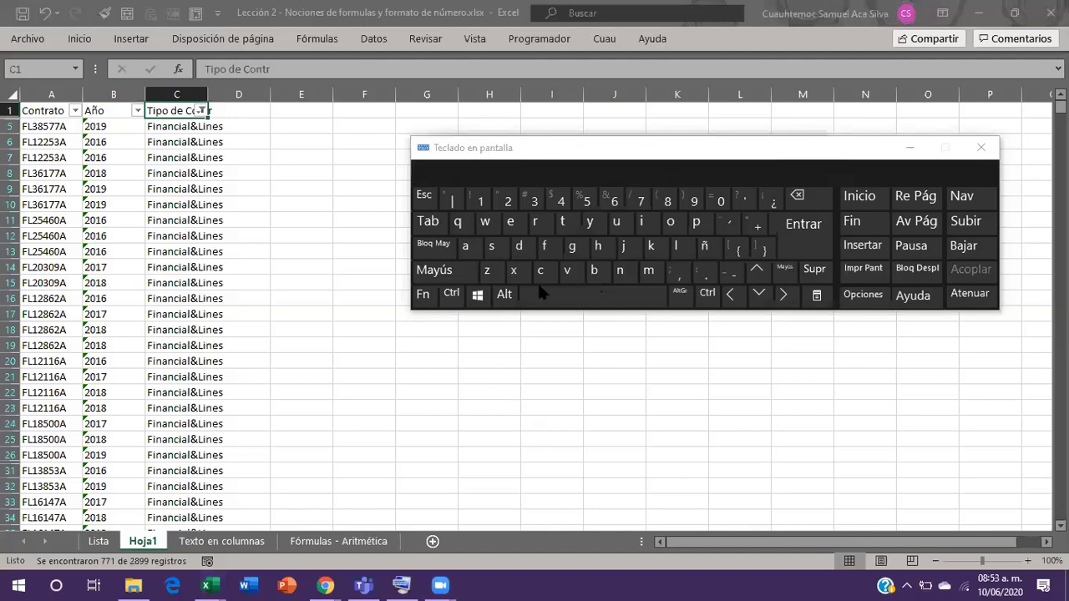
click(479, 153)
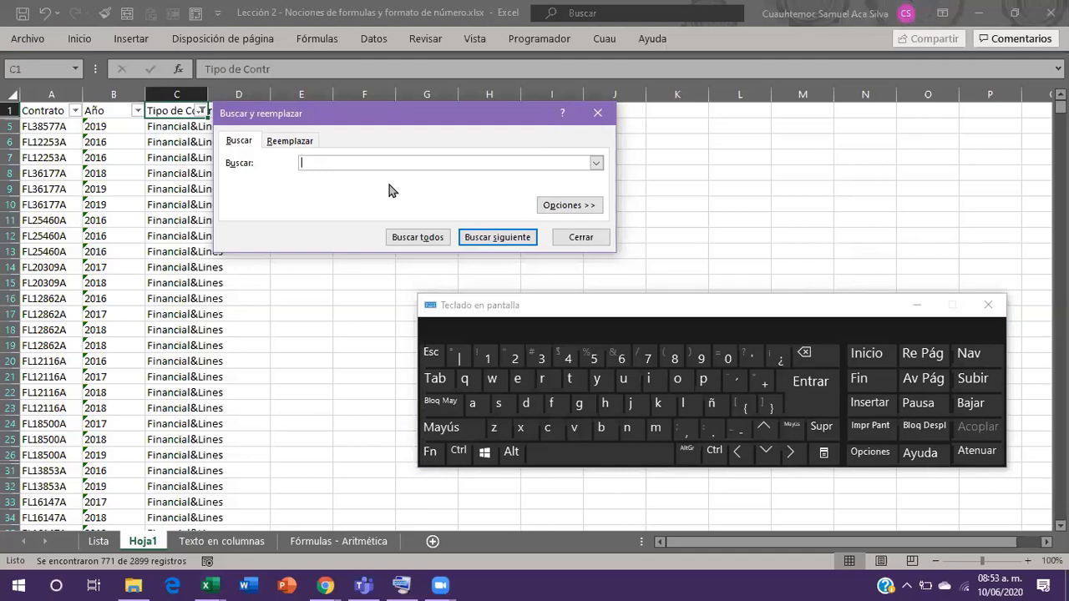
key(Caps_Lock)
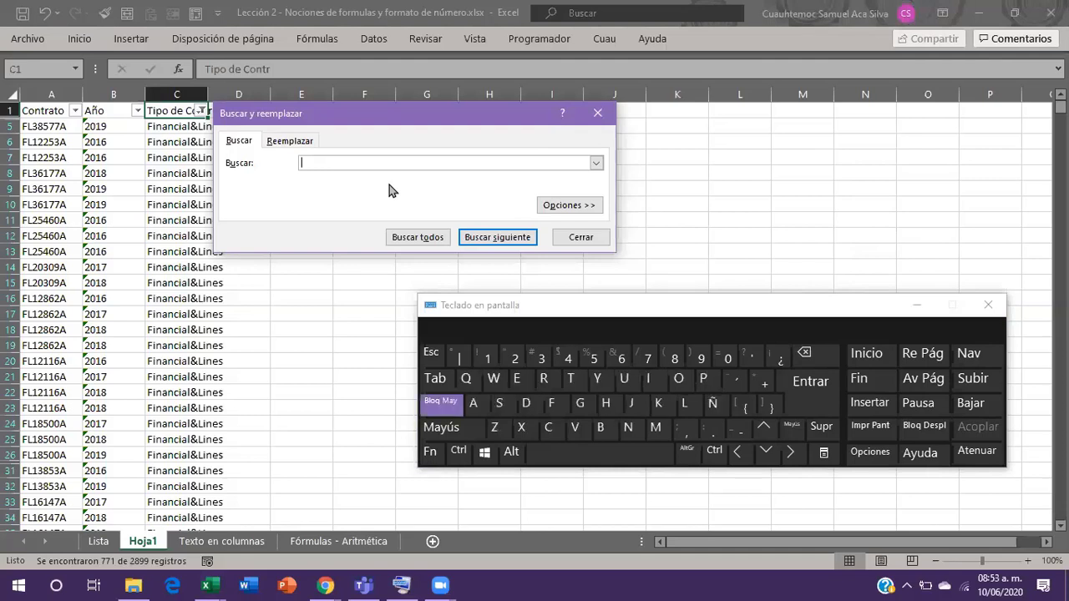
text(FL12116A)
key(Return)
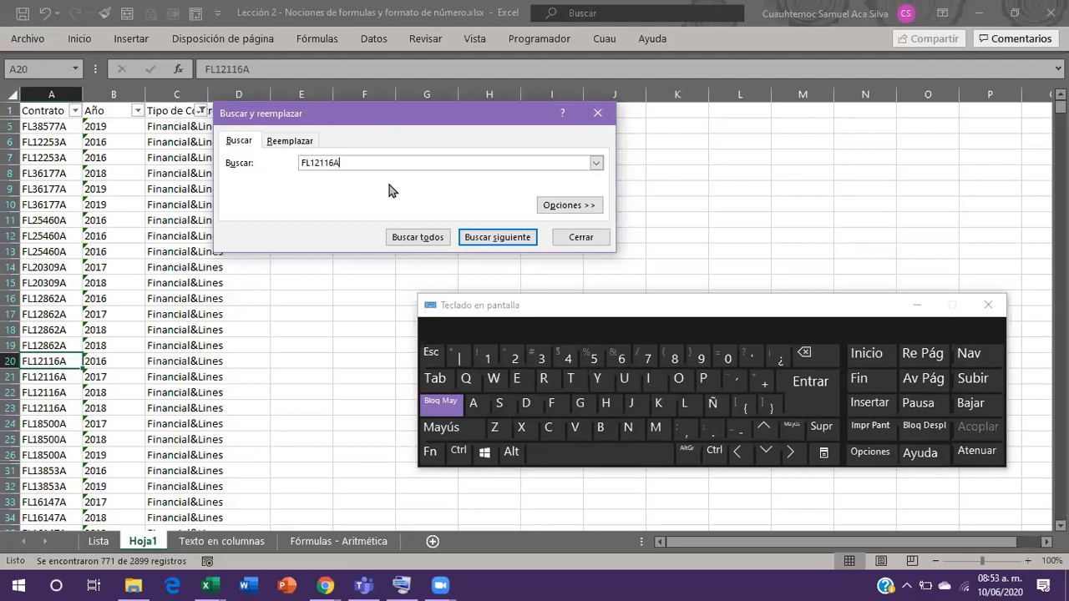
Step through the successive matches of the searched contract number in the Contrato column.
key(Return)
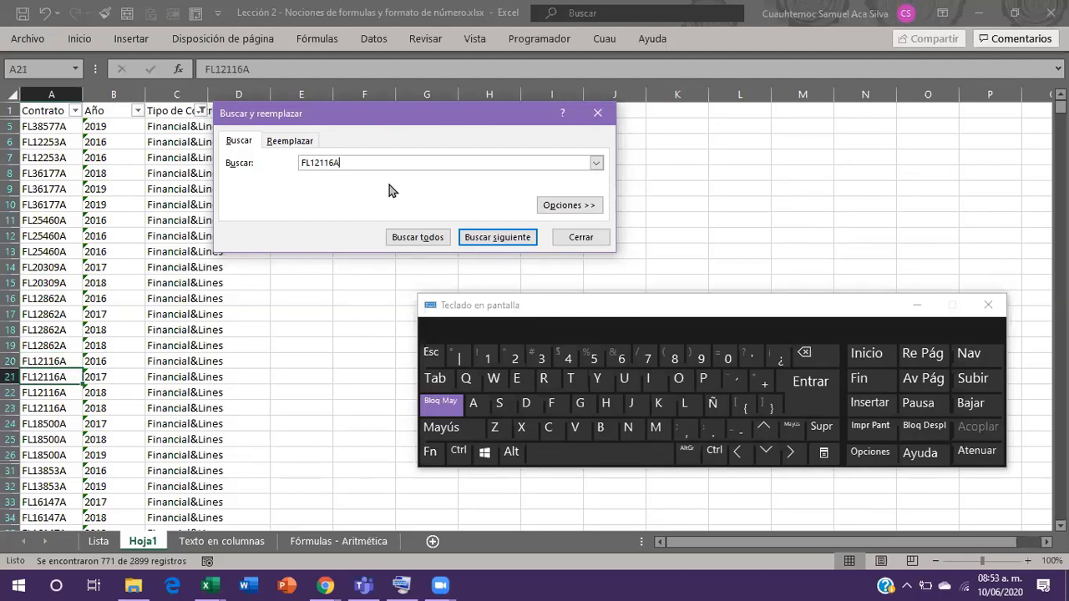
key(Return)
key(Return)
key(Return)
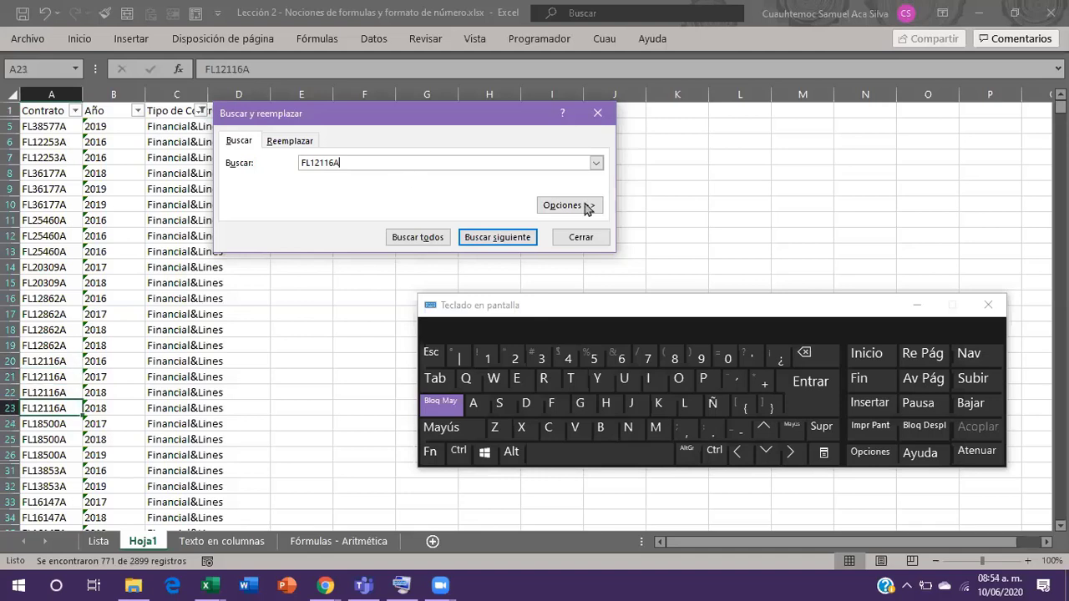
key(Return)
List all matches of the contract number and visit the found cells A20 to A23 from the results.
click(427, 239)
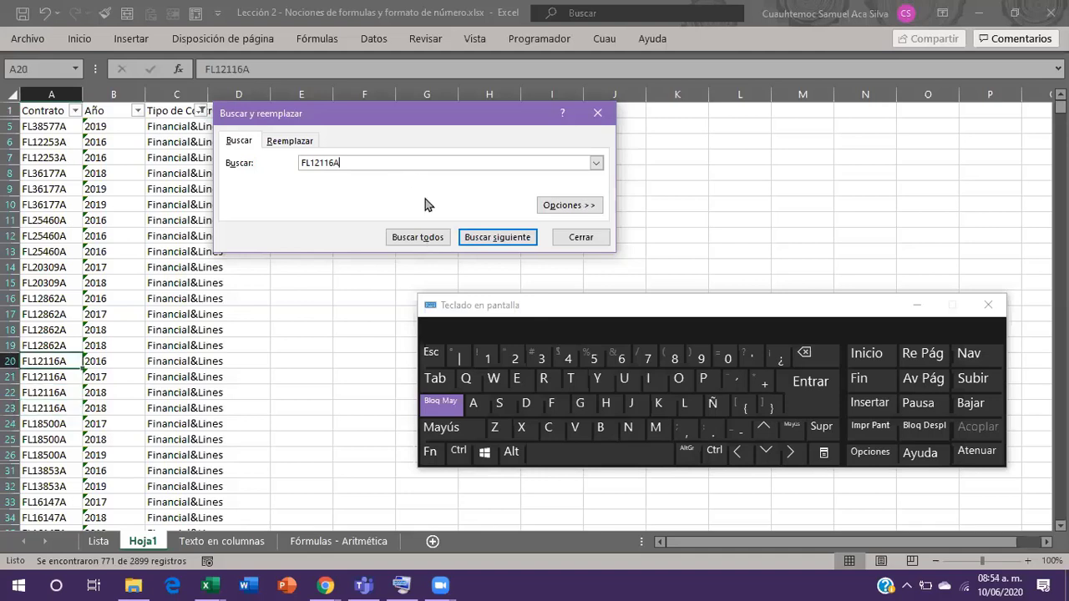
drag(401, 105, 401, 30)
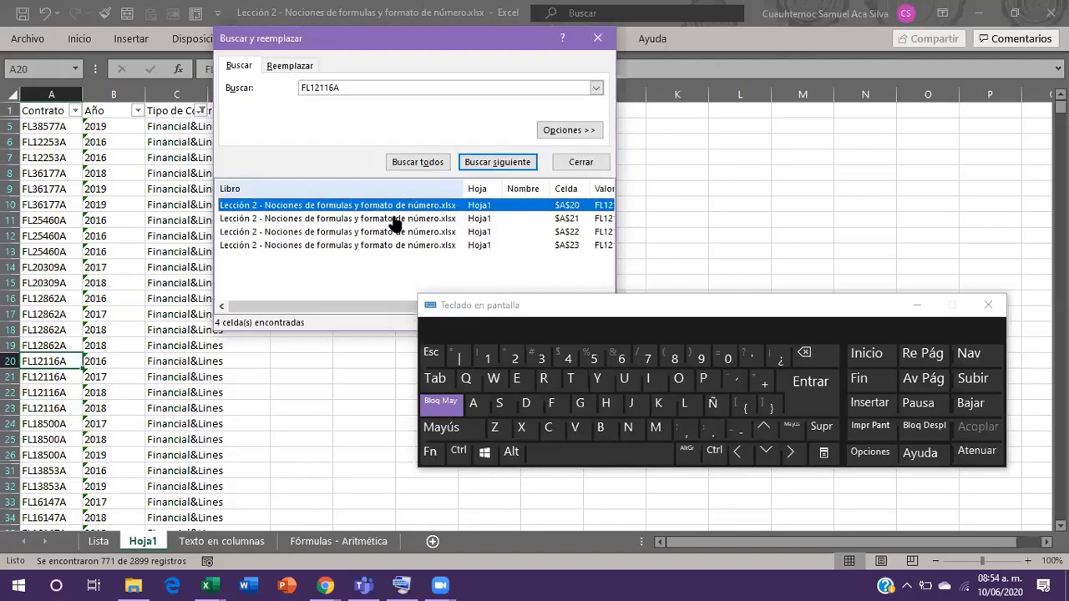
click(393, 220)
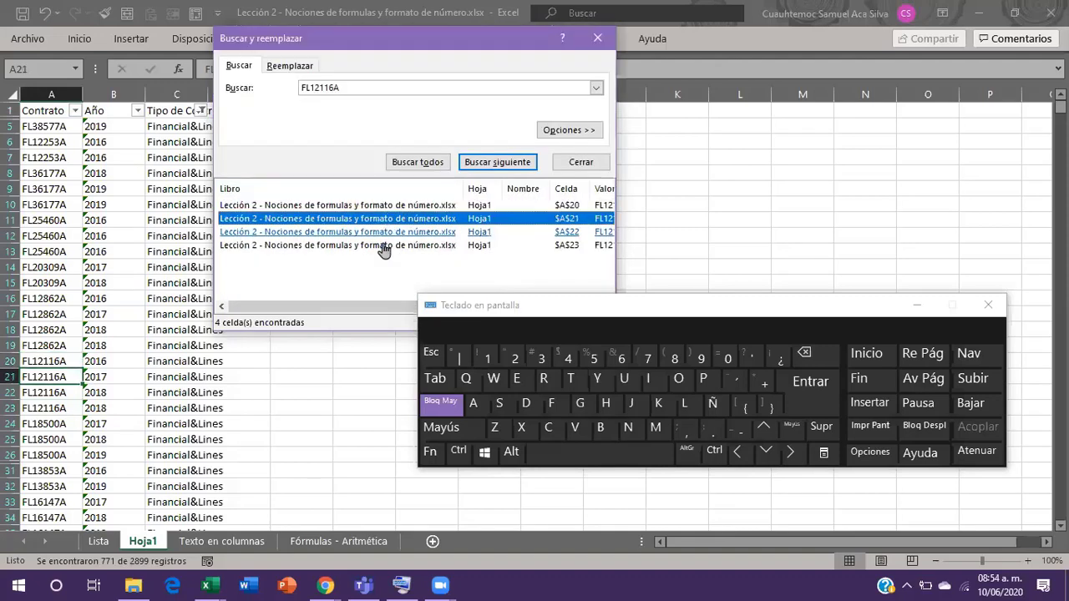
click(386, 233)
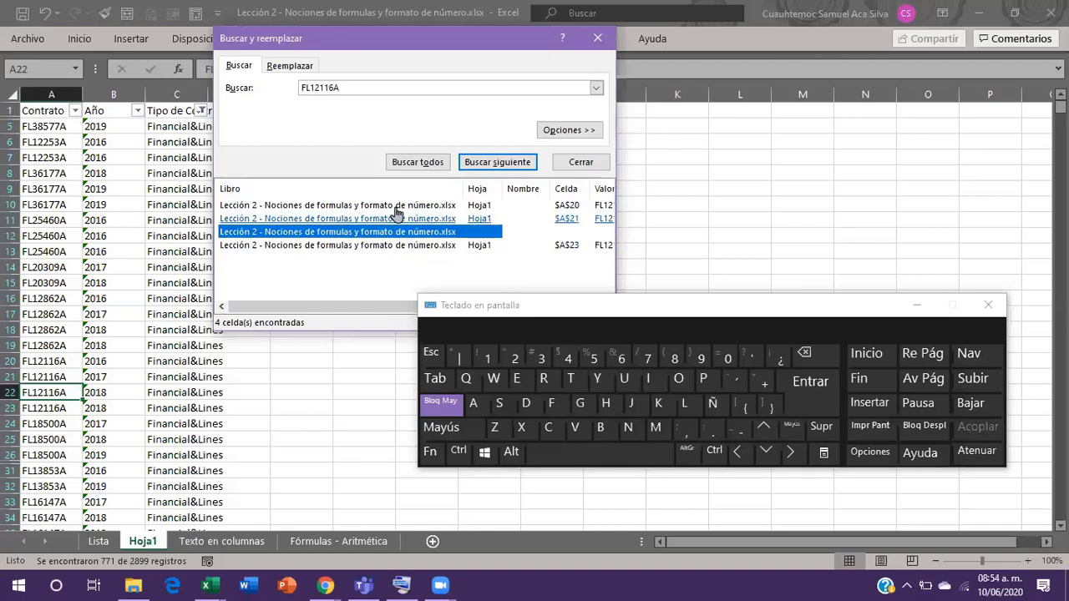
click(396, 207)
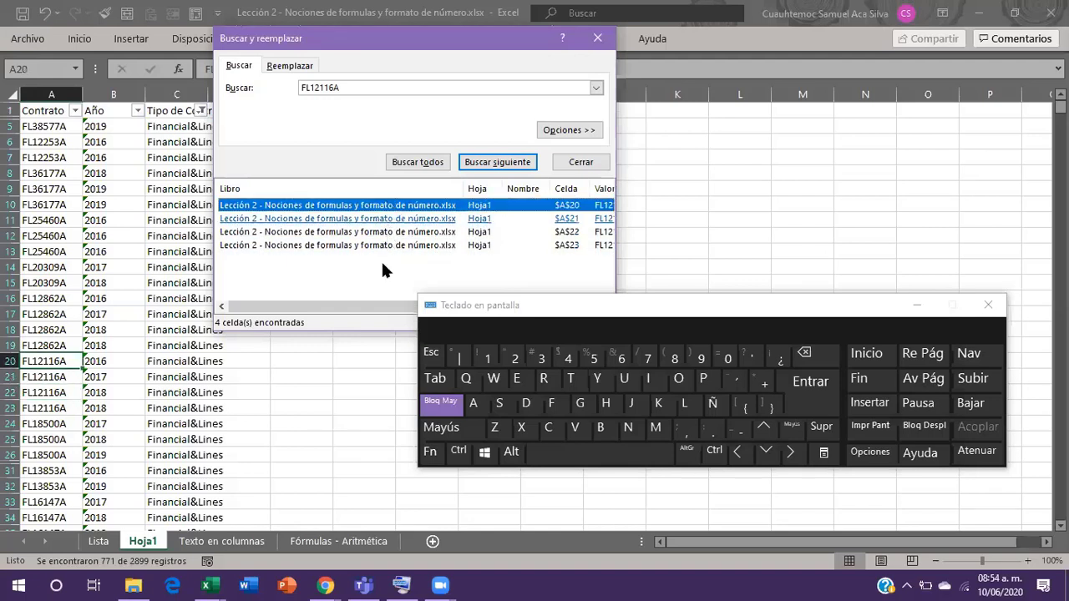
key(Down)
key(Down)
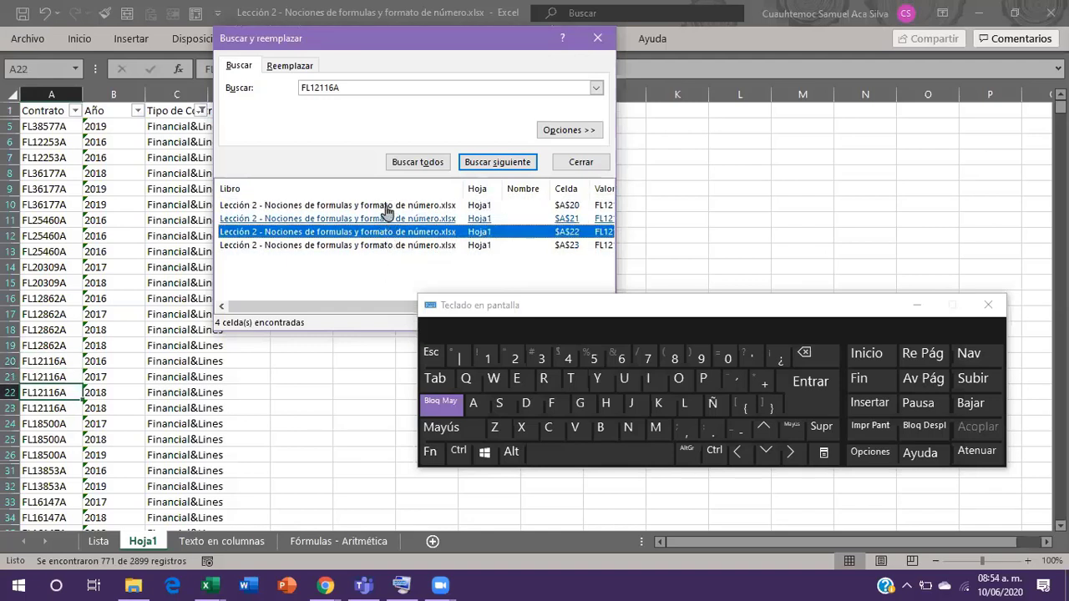
click(396, 244)
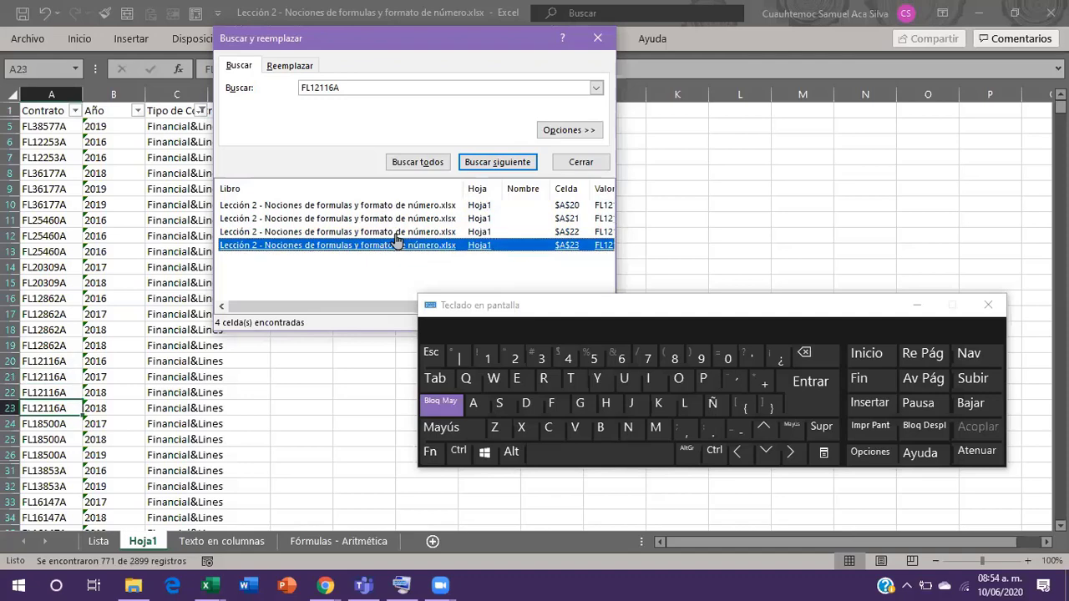
Expand the search options, set the search scope to Libro, and review the Buscar en choices, keeping Fórmulas.
click(558, 131)
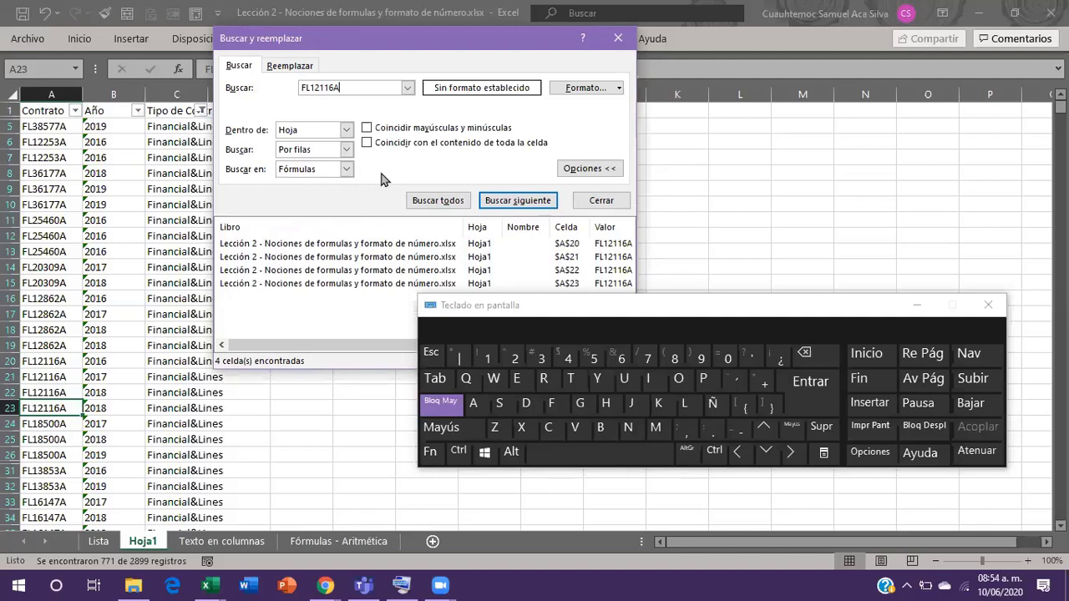
click(347, 131)
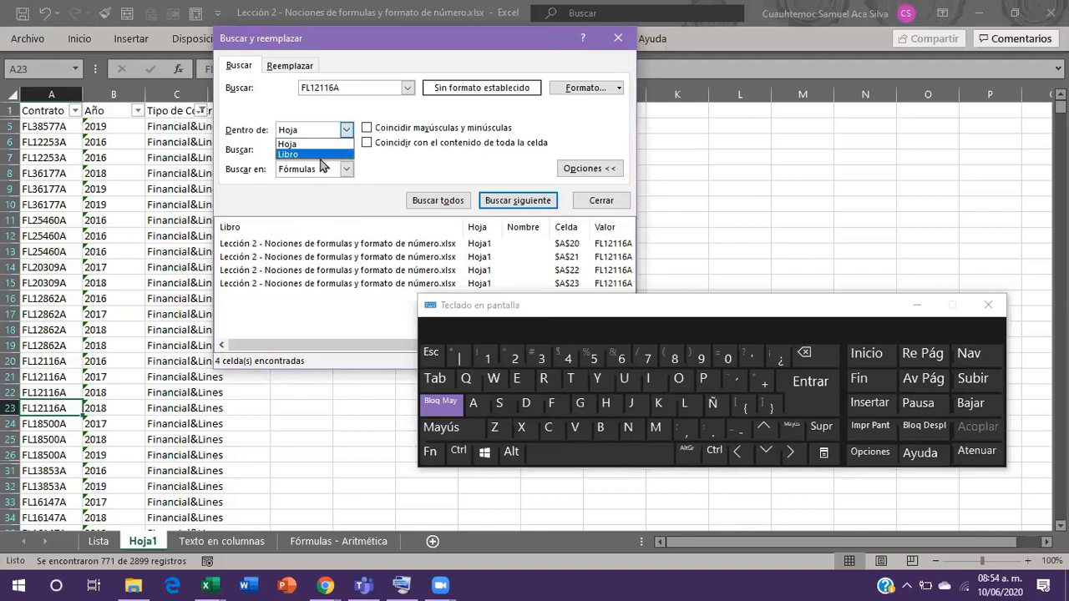
click(349, 155)
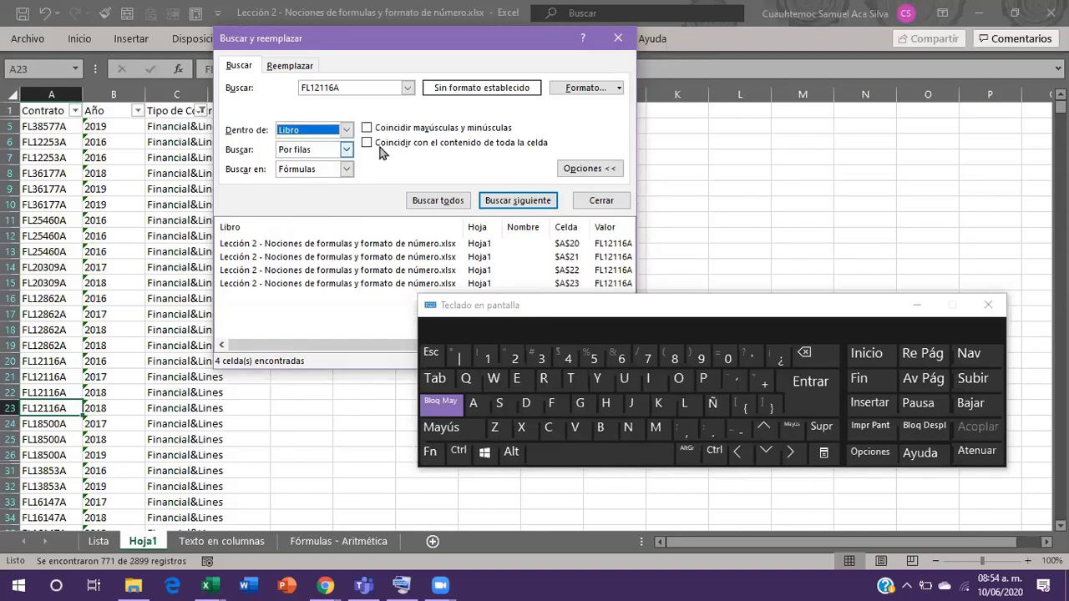
key(Tab)
click(346, 169)
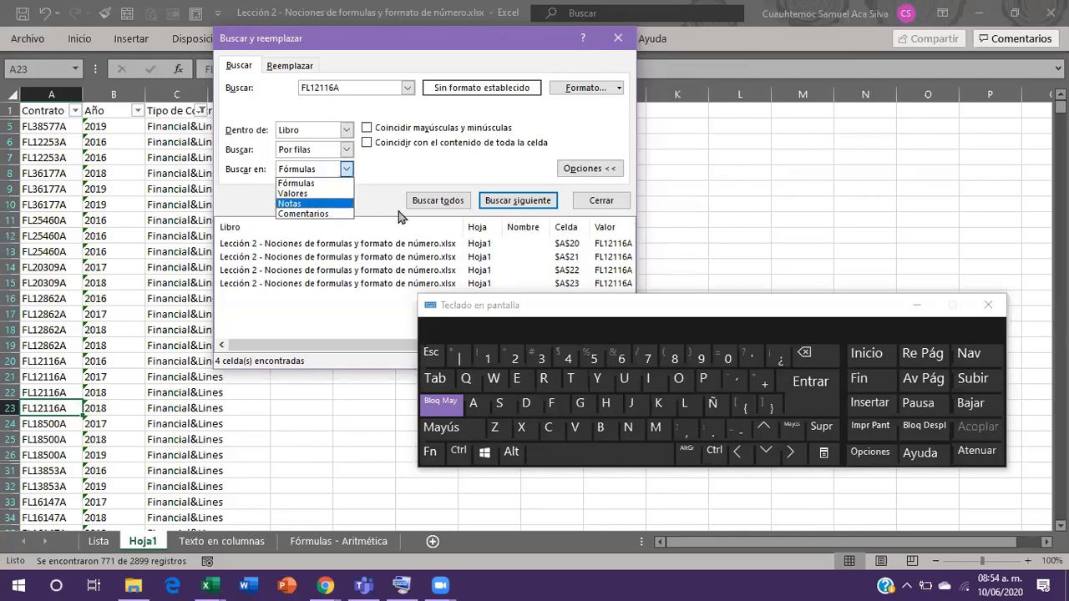
click(420, 164)
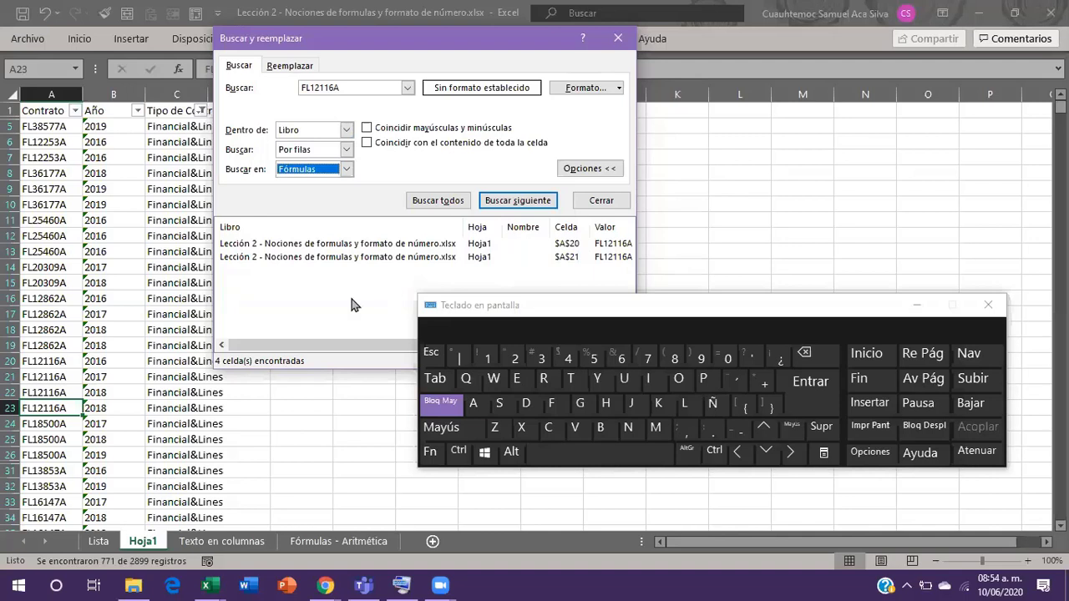
Close Find and Replace, then reopen it with its replacement options showing.
click(288, 66)
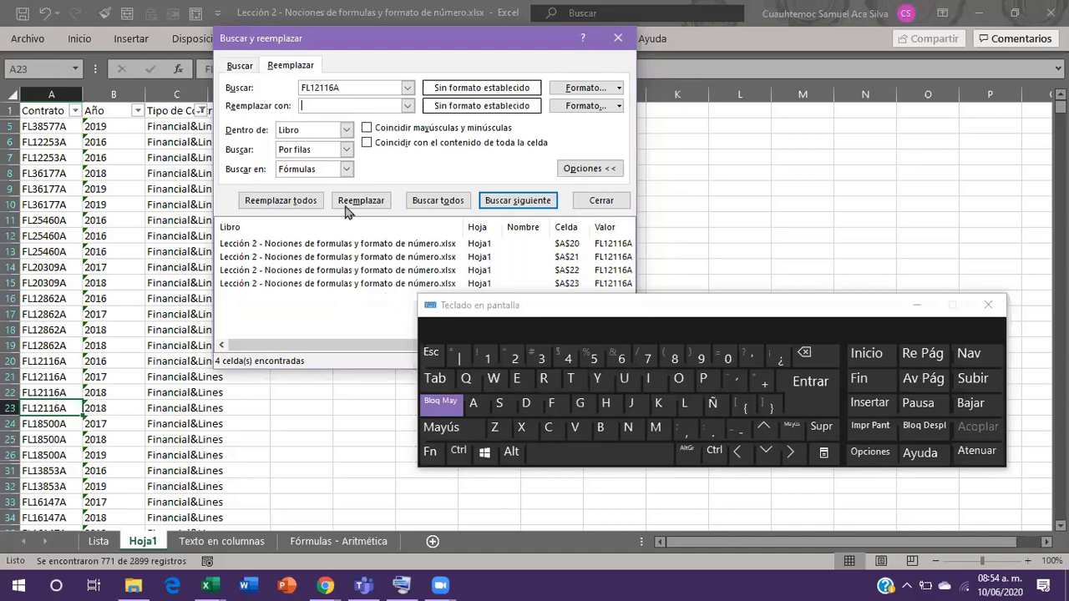
click(778, 380)
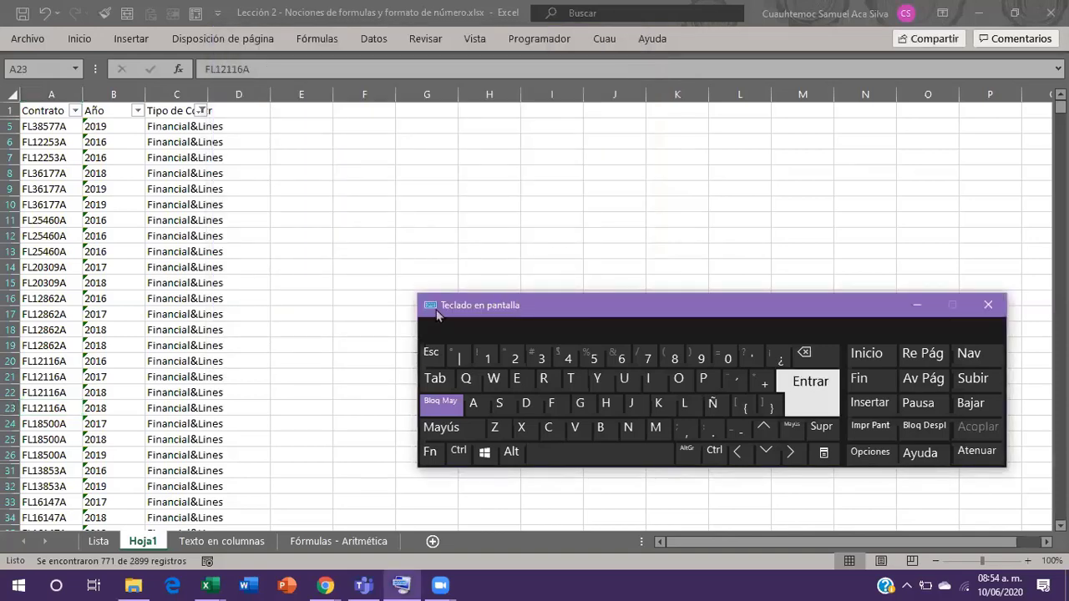
click(437, 392)
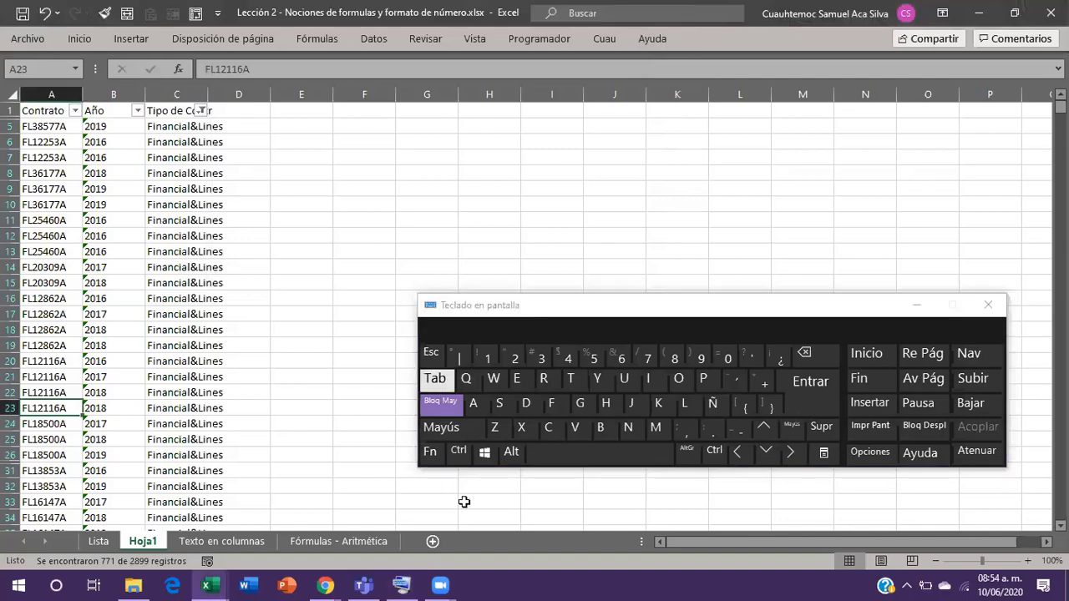
click(453, 458)
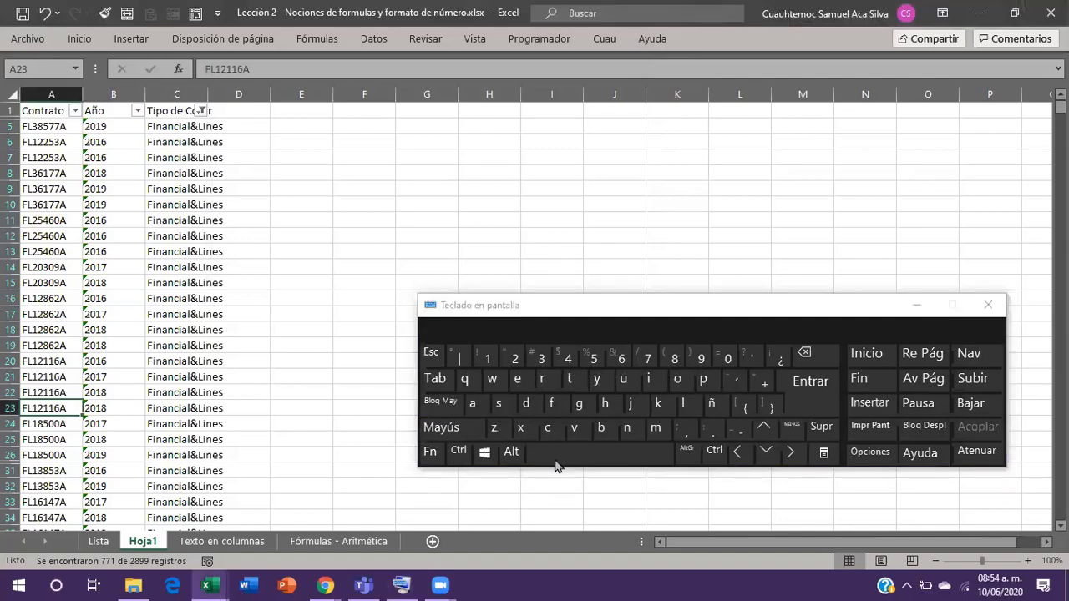
click(692, 405)
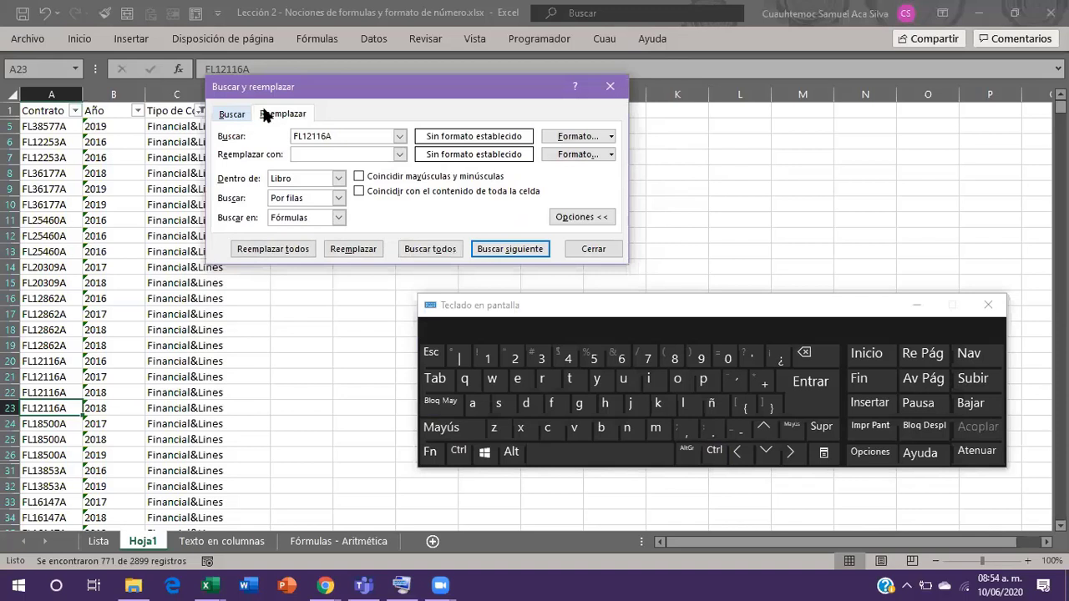
click(240, 115)
click(260, 117)
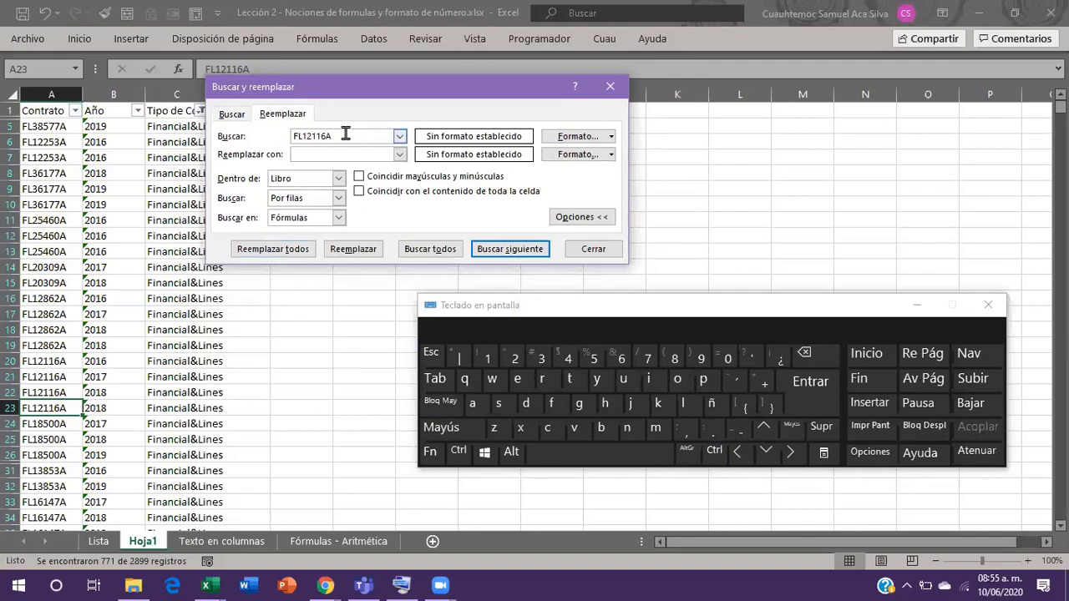
Set the text to find to "&" and the replacement to a single space.
drag(340, 136, 233, 150)
text(&)
click(298, 153)
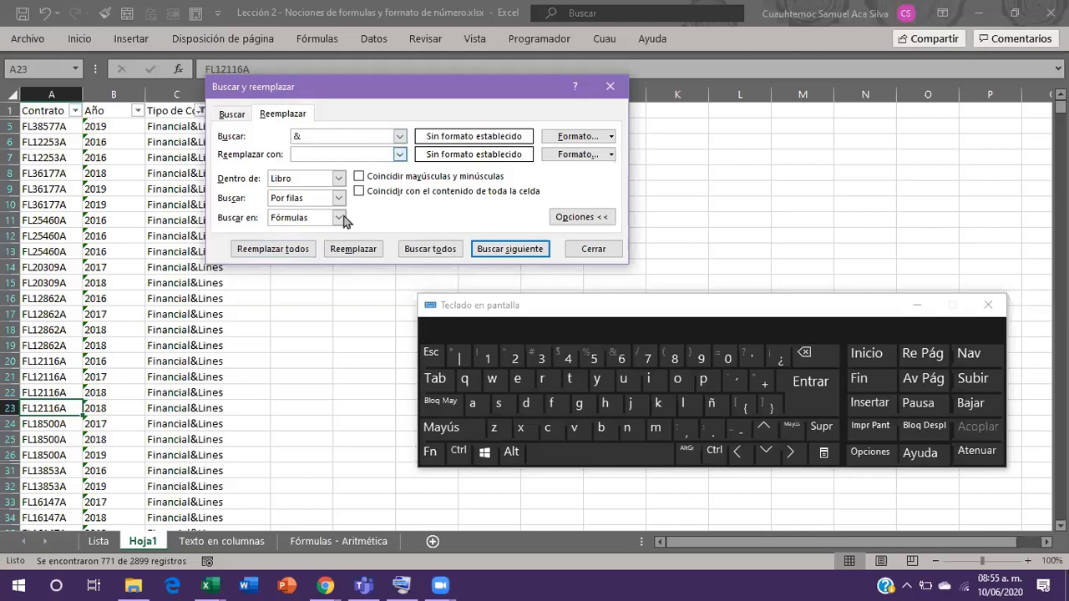
Limit the scope to Hoja, keep the search in Fórmulas, and replace every "&" with a space.
click(337, 183)
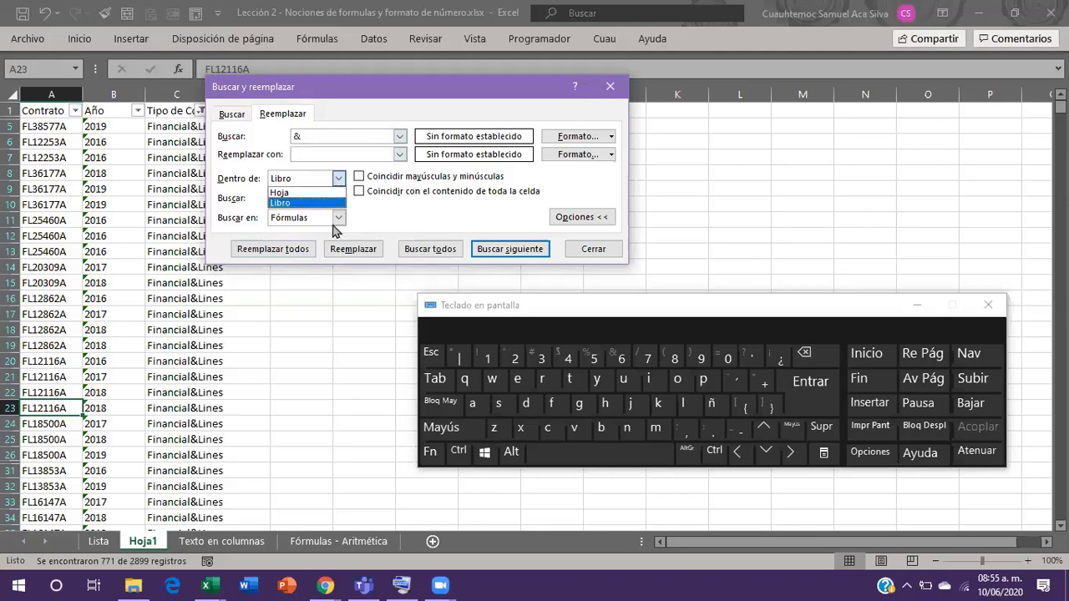
click(279, 192)
click(338, 217)
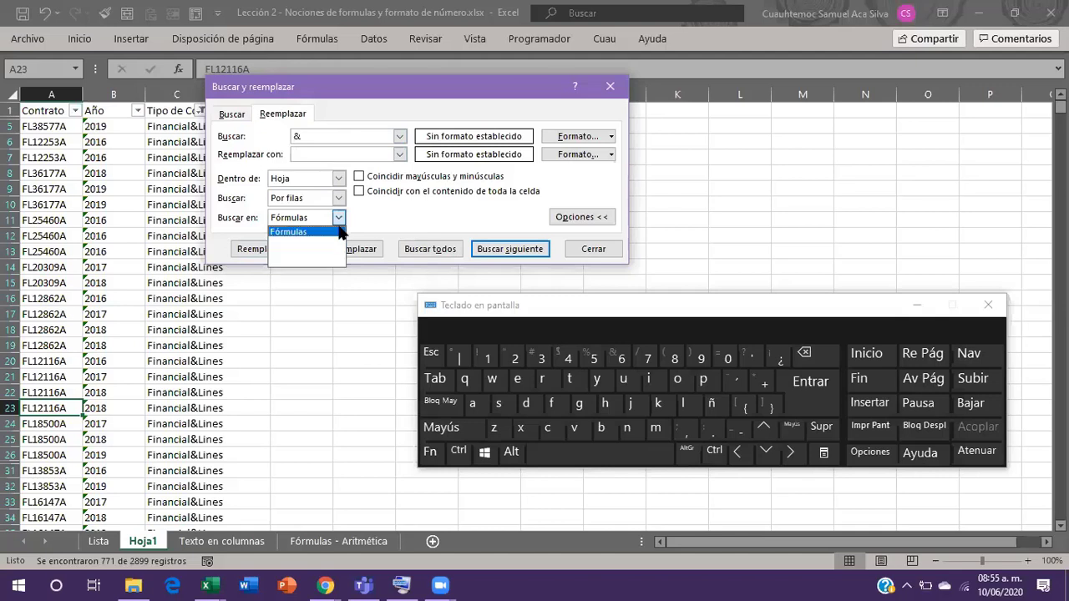
click(340, 232)
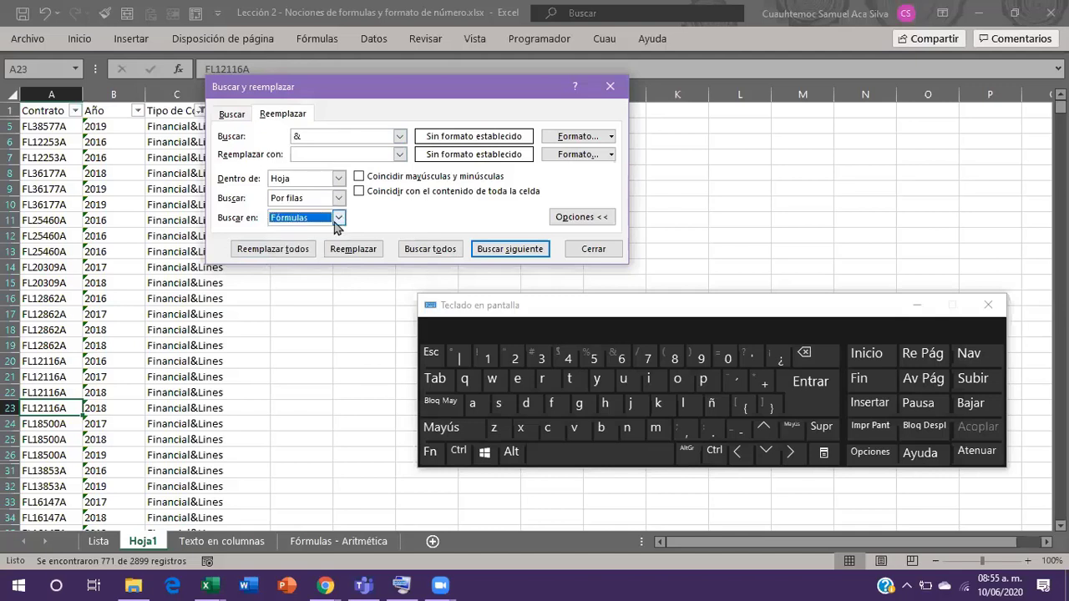
click(338, 198)
click(338, 217)
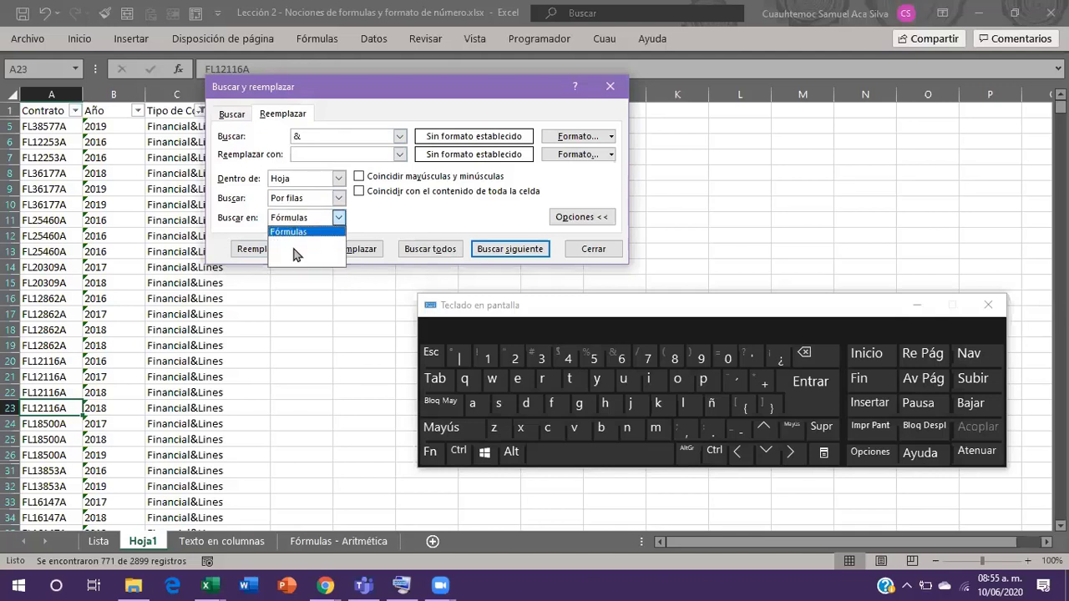
click(361, 111)
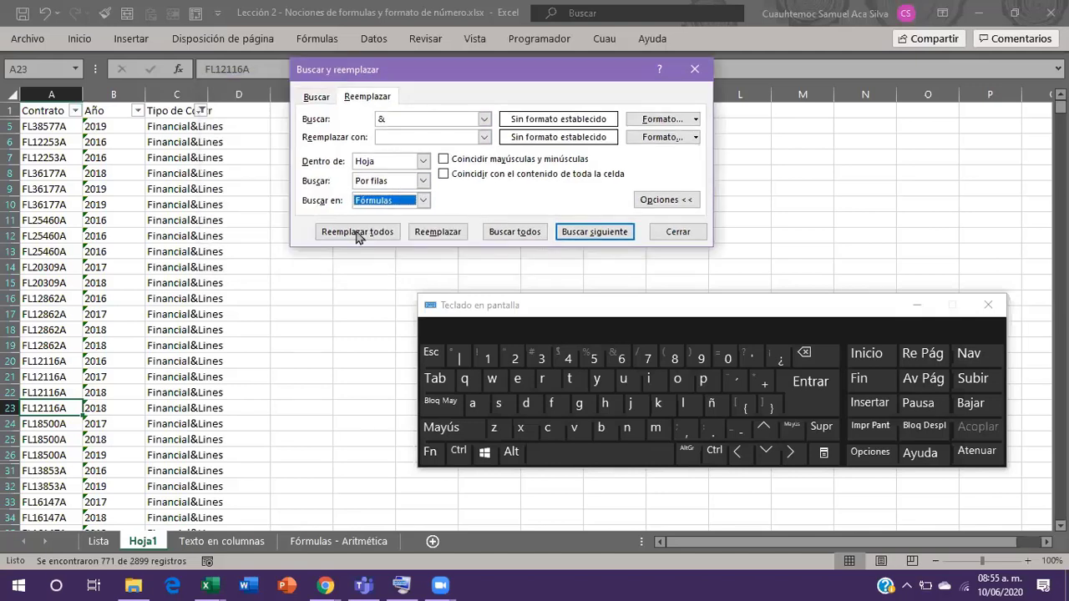
click(358, 234)
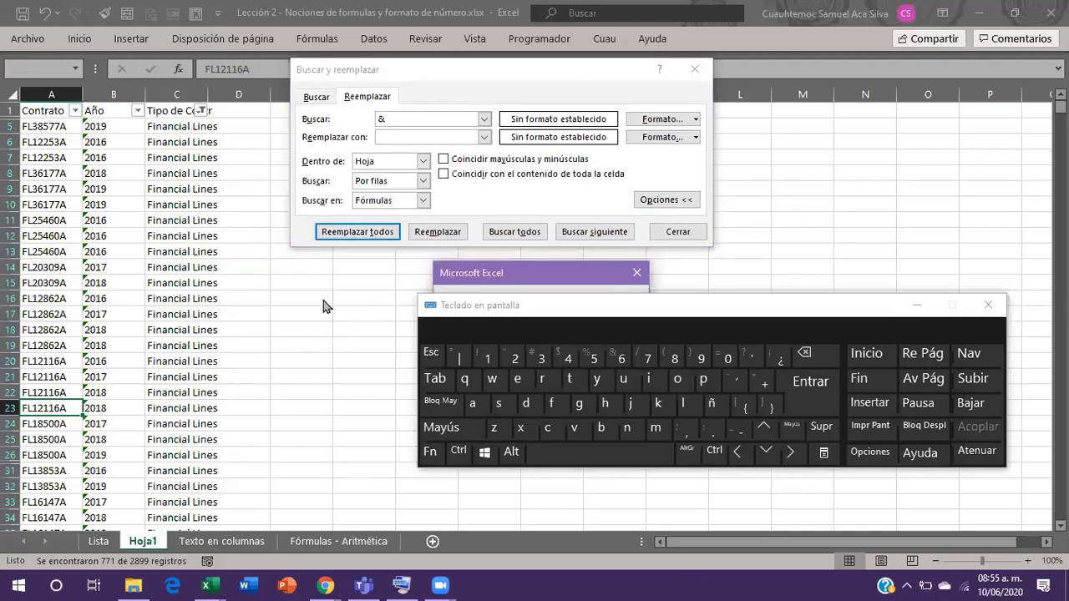
drag(534, 273, 322, 156)
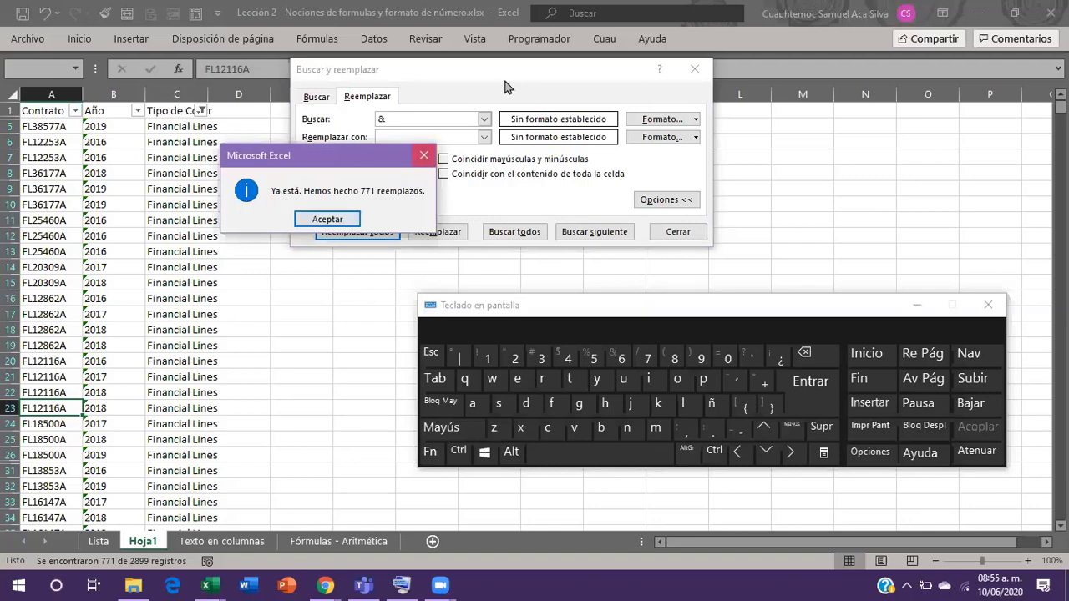
Close Find and Replace and restore all contract types in the Tipo de Contr filter.
click(698, 81)
click(698, 81)
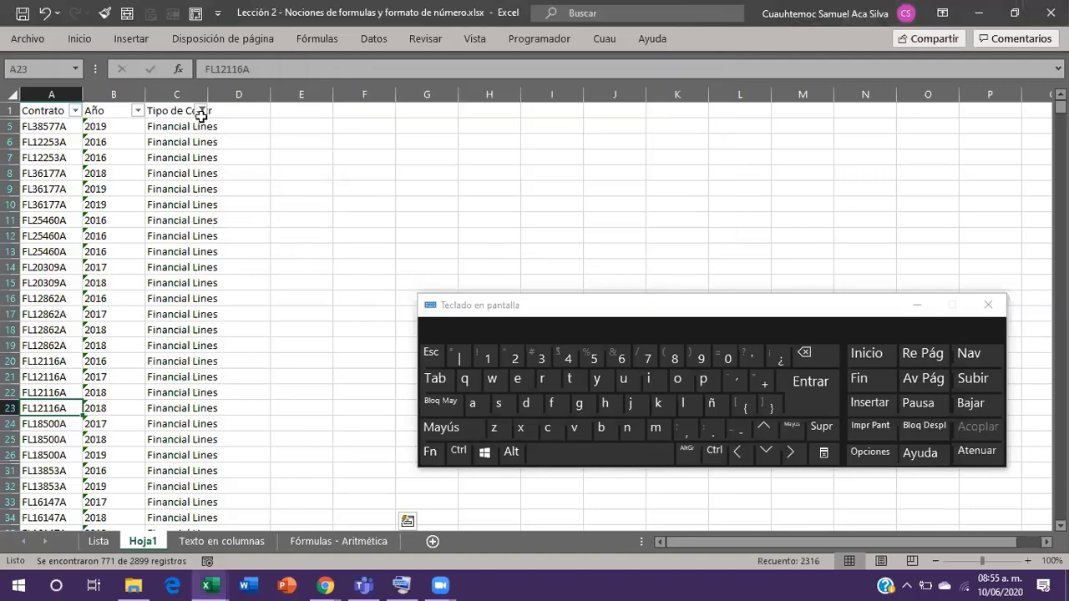
click(201, 111)
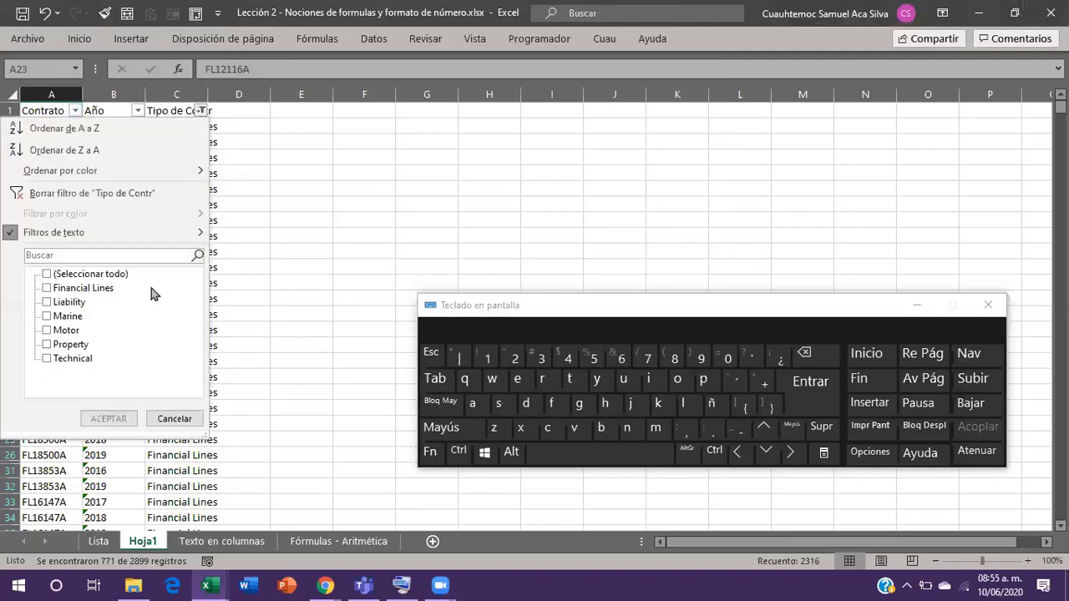
click(47, 273)
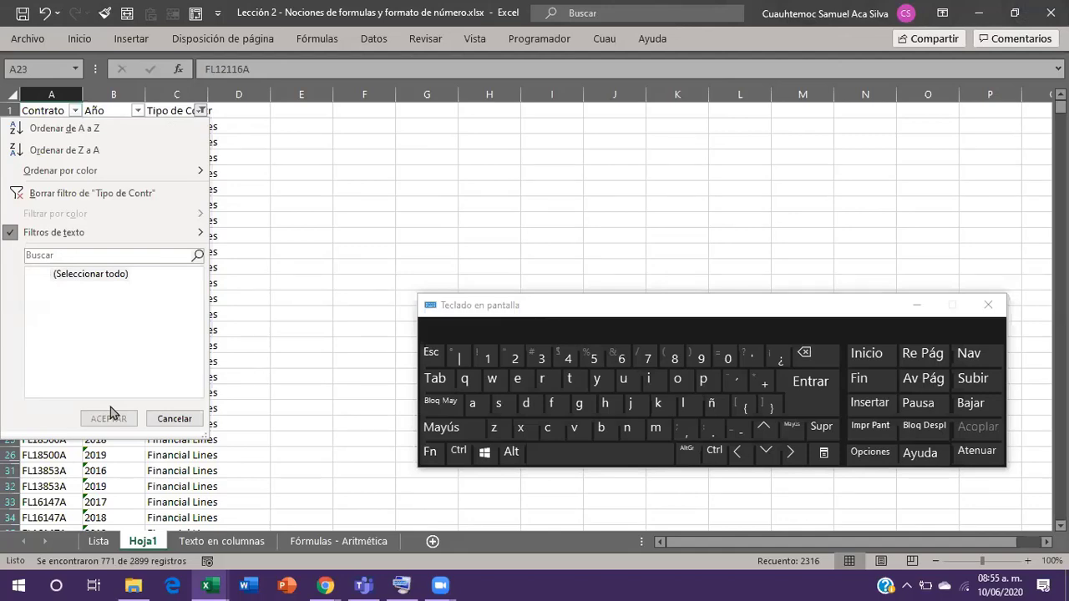
click(112, 417)
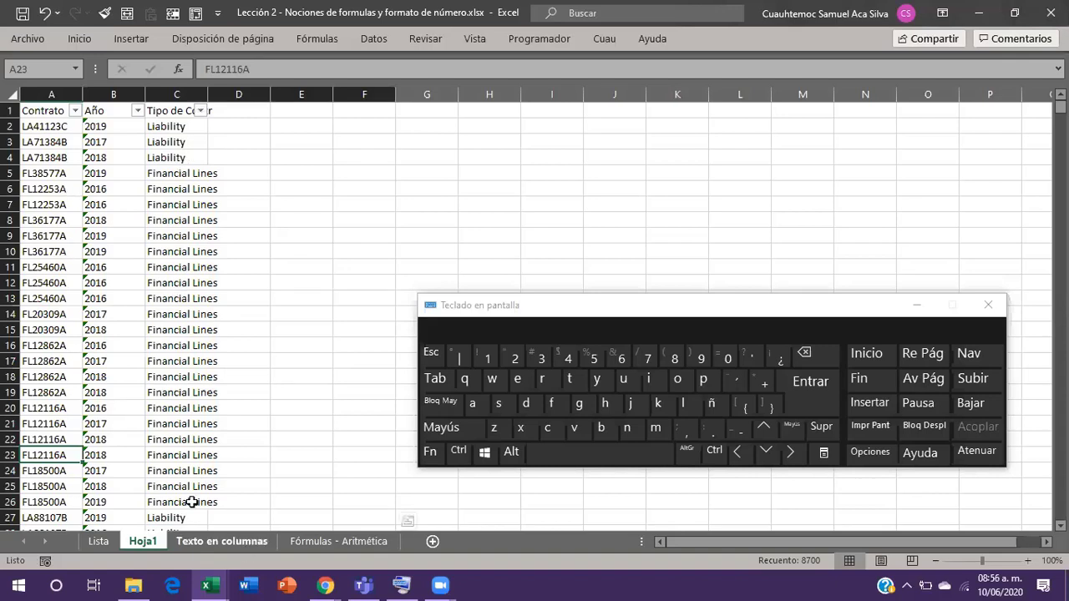
Review the original data on Texto en columnas and the Fórmulas - Aritmética sheet, and return to Hoja1.
key(ctrl+Page_Down)
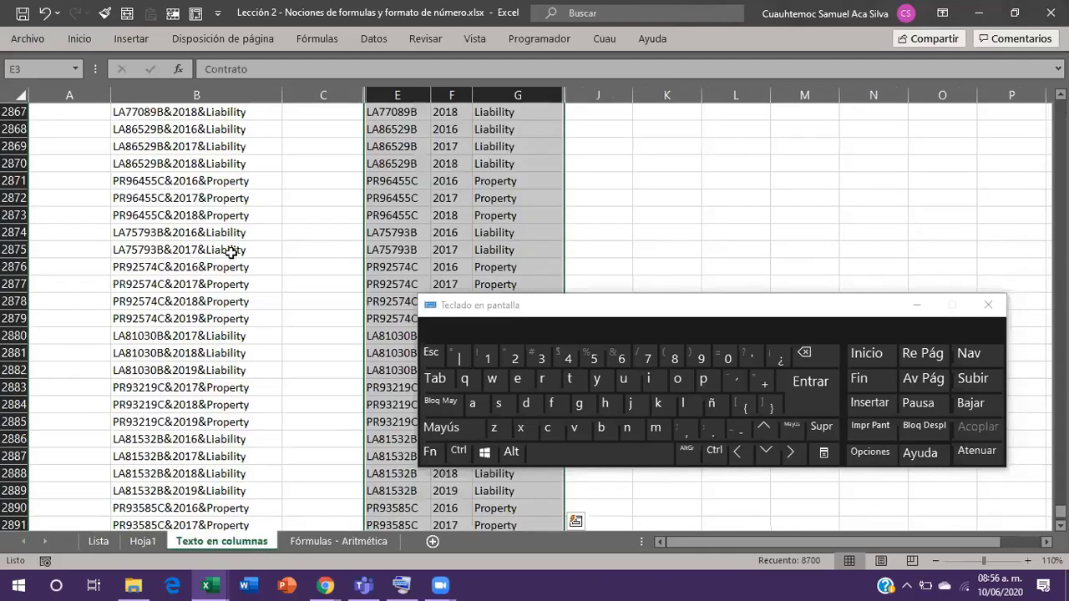
click(230, 252)
key(shift+Up)
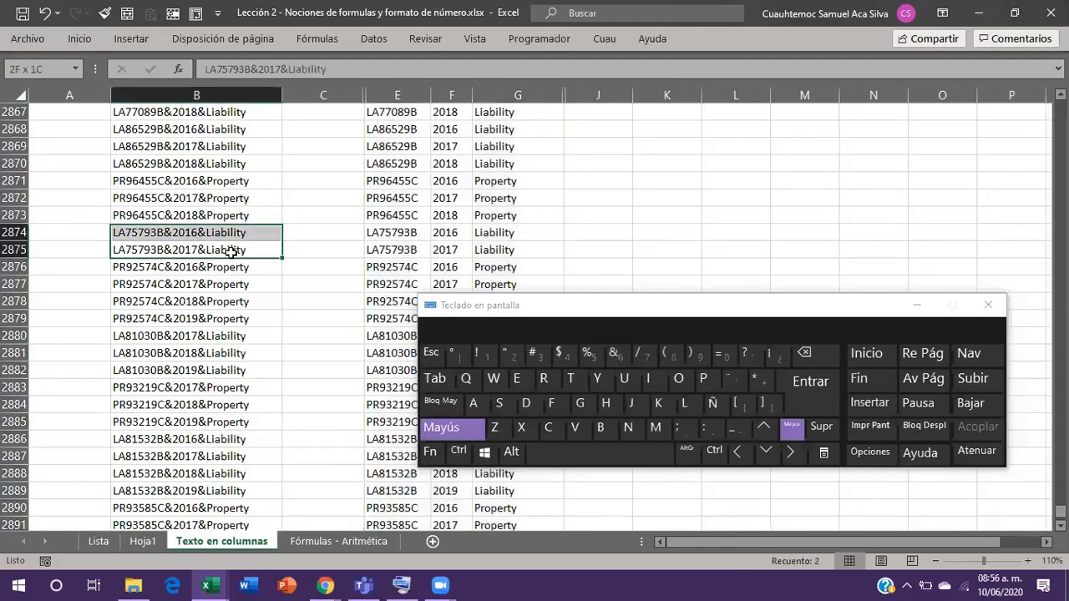
key(ctrl+Up)
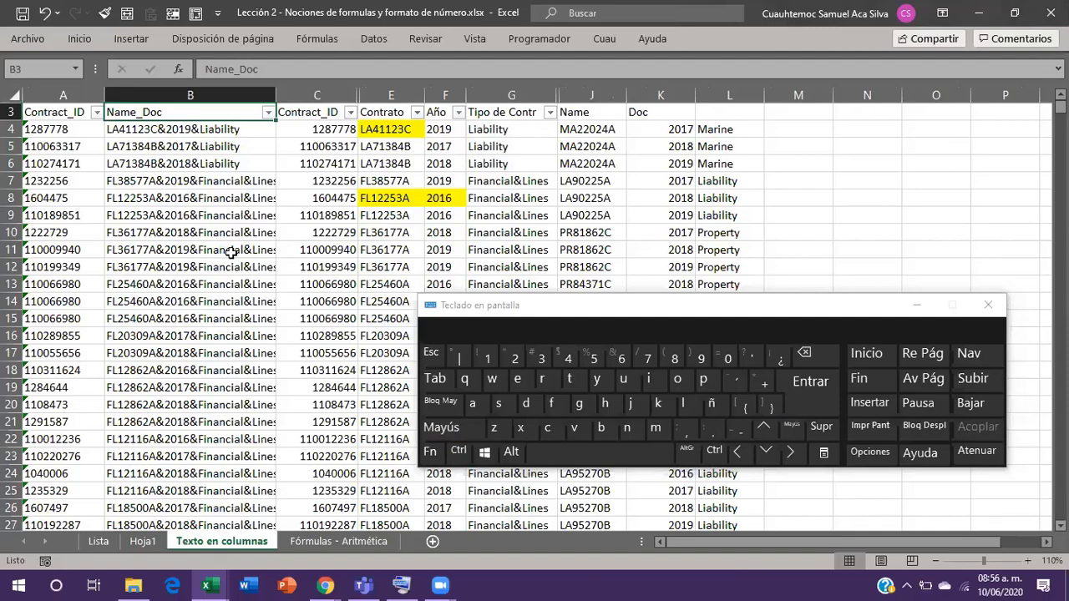
scroll(232, 252, up, 1)
key(Down)
key(Down)
key(Down)
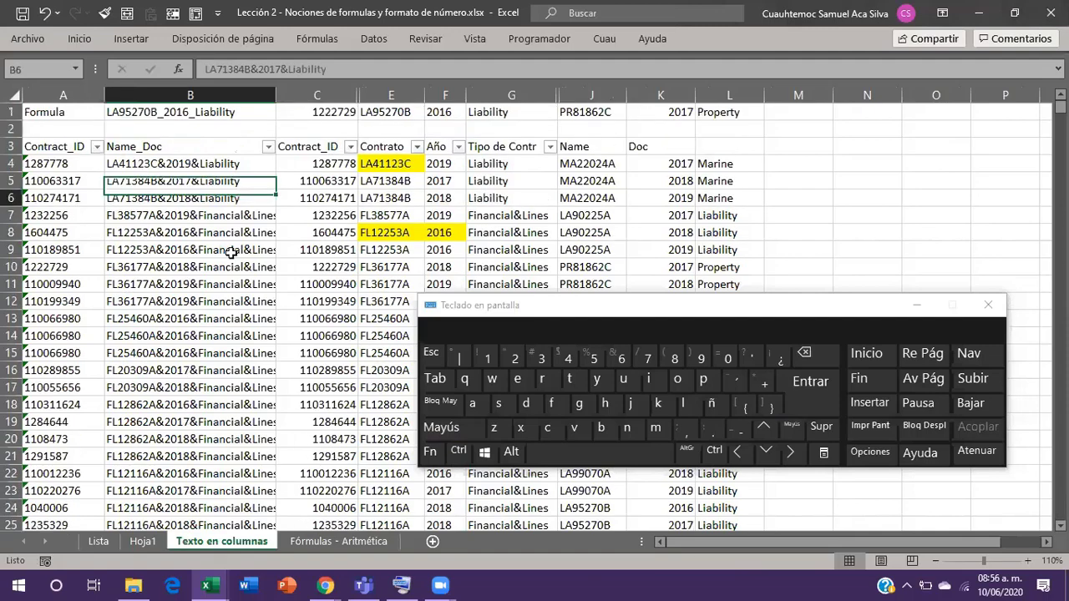
key(ctrl+Page_Down)
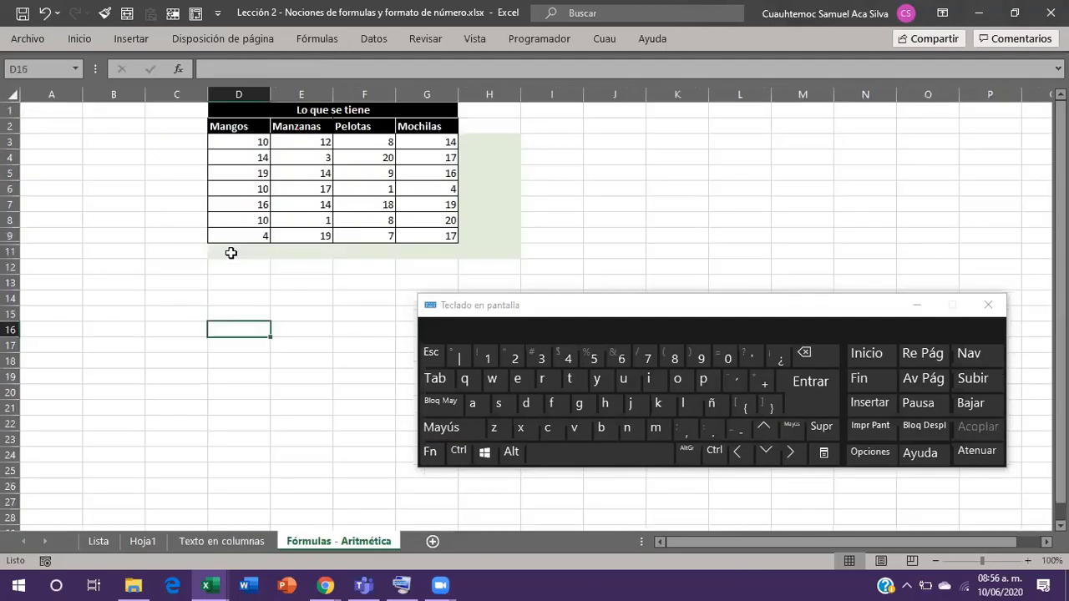
key(ctrl+Page_Up)
key(ctrl+Page_Up)
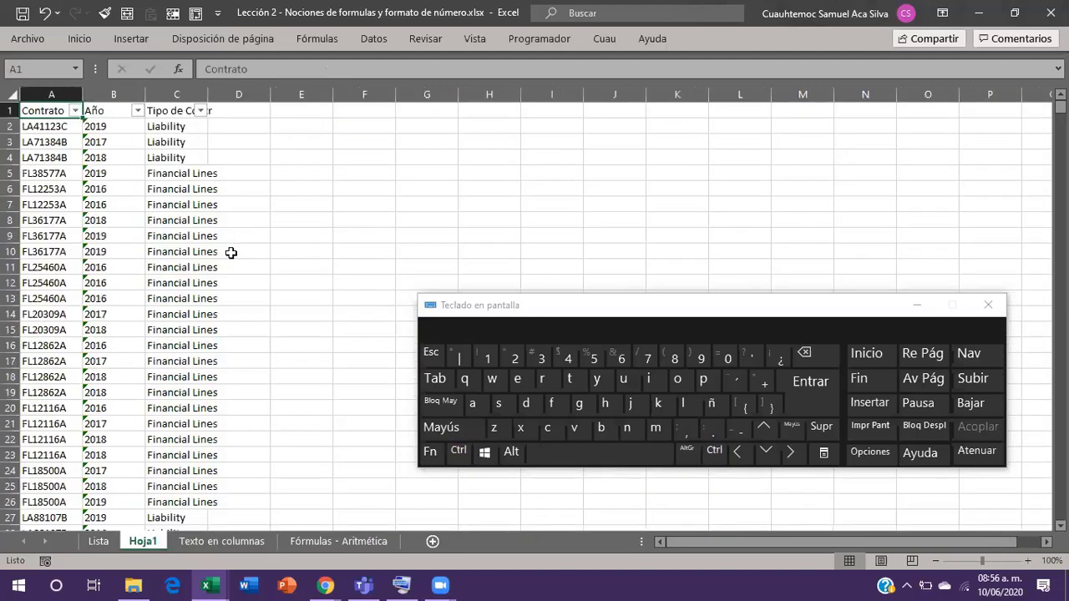
Autofit the widths of columns A through C on Hoja1 to their contents.
key(Right)
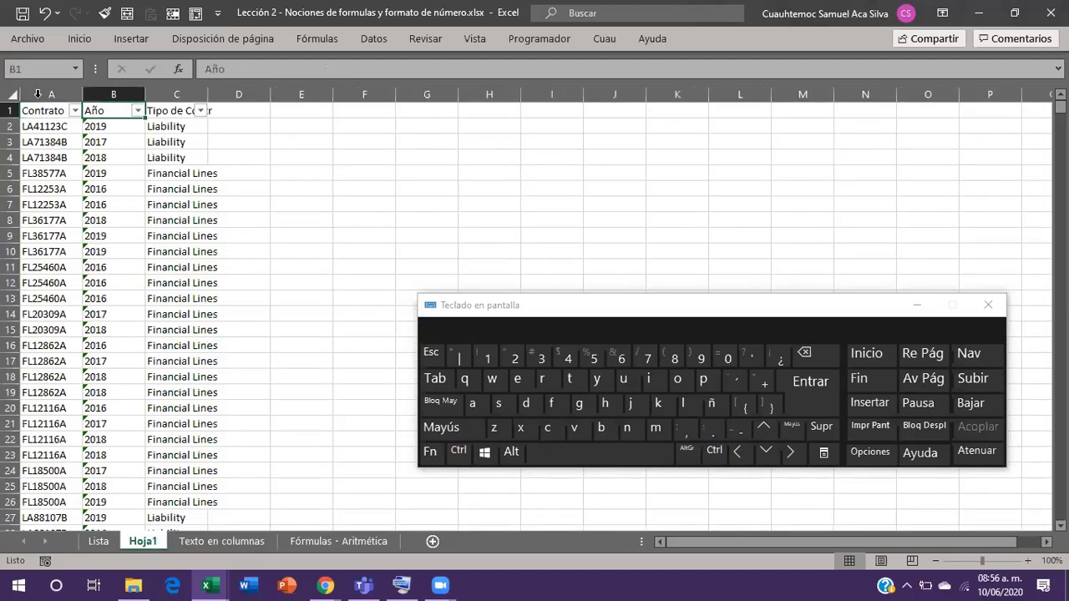
drag(51, 94, 207, 97)
double_click(207, 95)
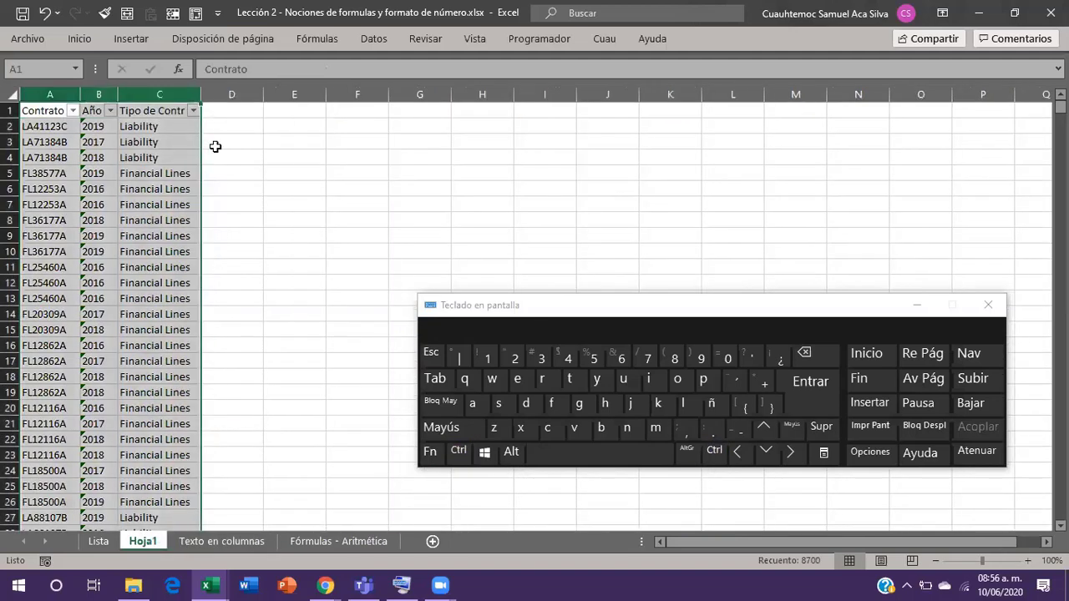
click(155, 303)
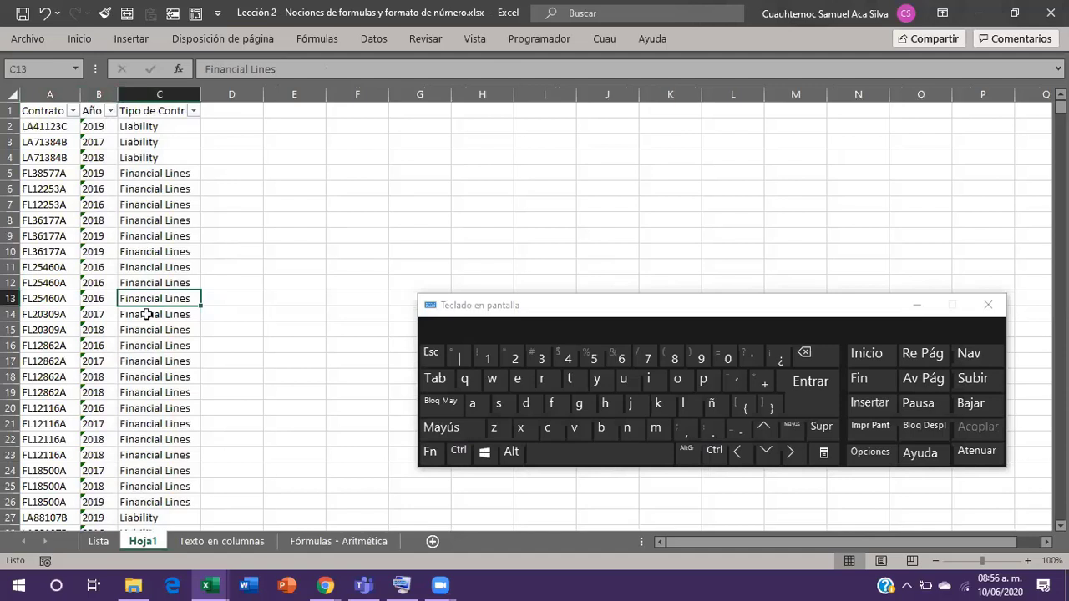
key(ctrl+Home)
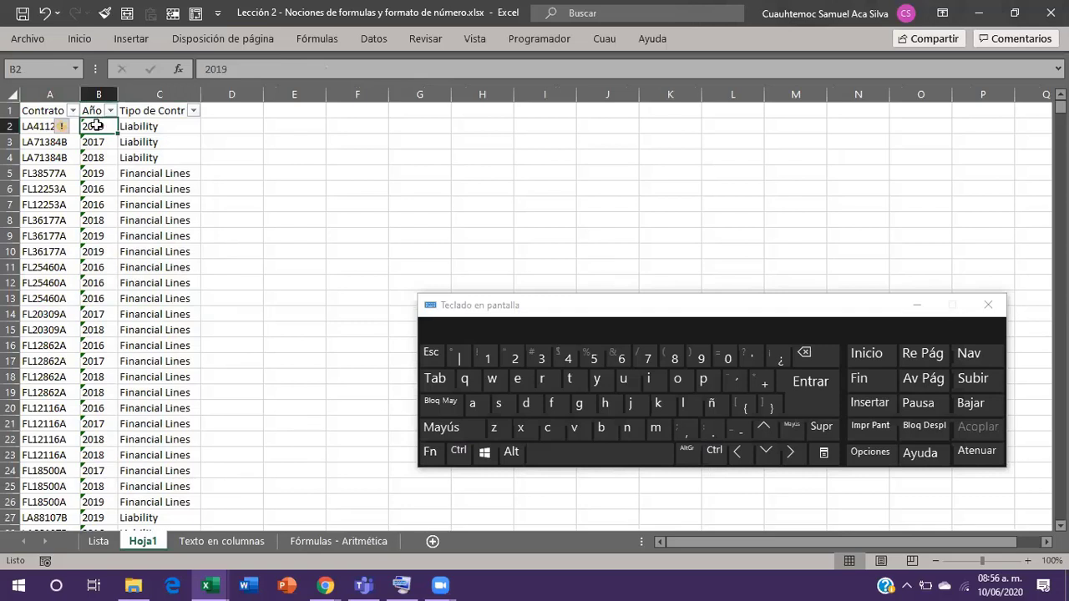
Select all the Año values from B2 to the last row and review the error options for numbers stored as text.
drag(97, 125, 94, 361)
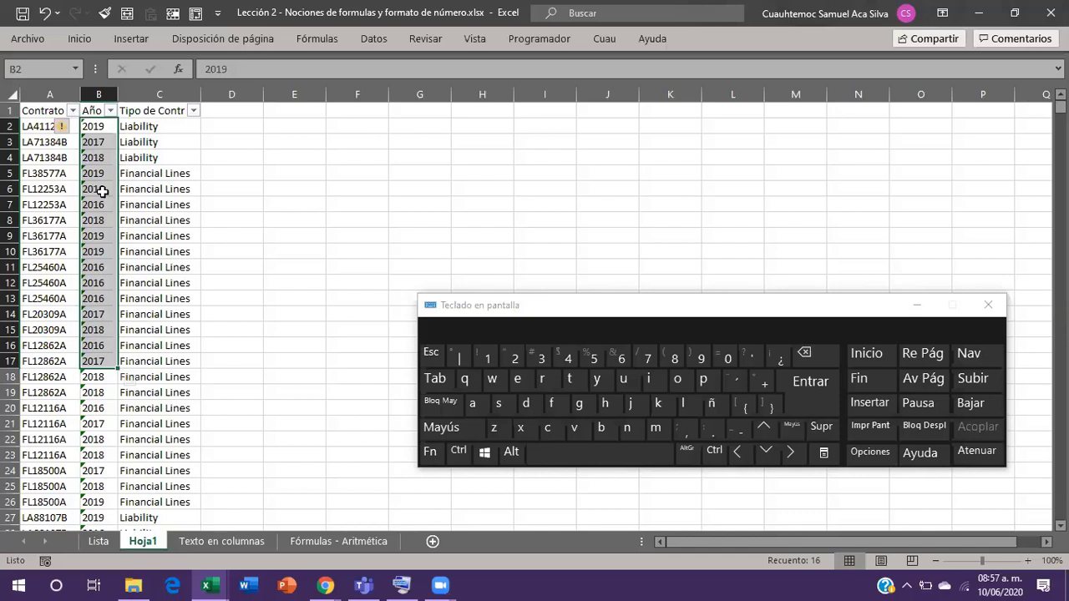
key(shift+BackSpace)
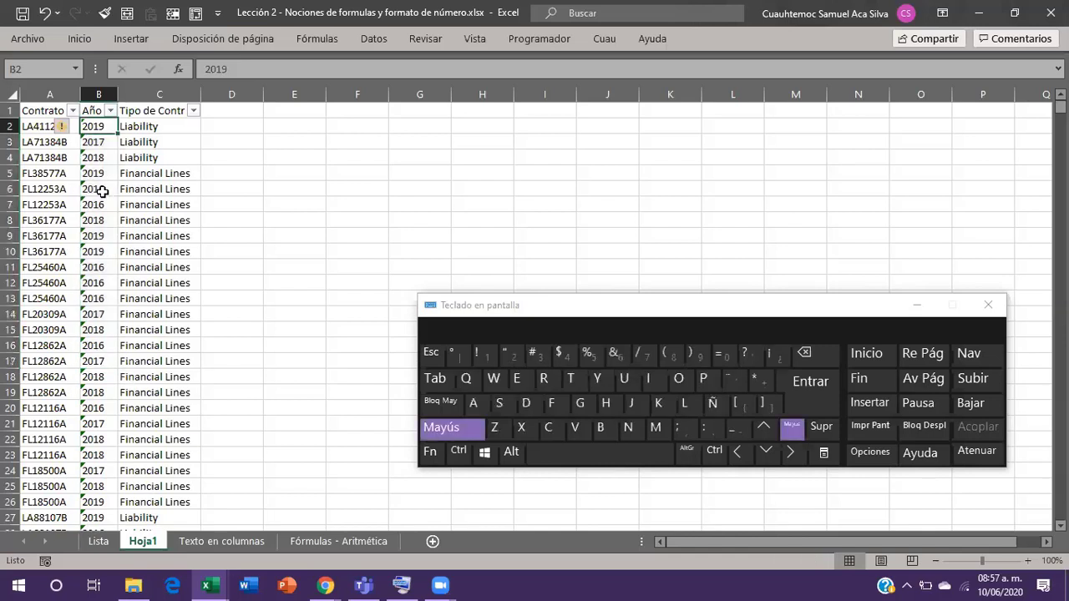
key(ctrl)
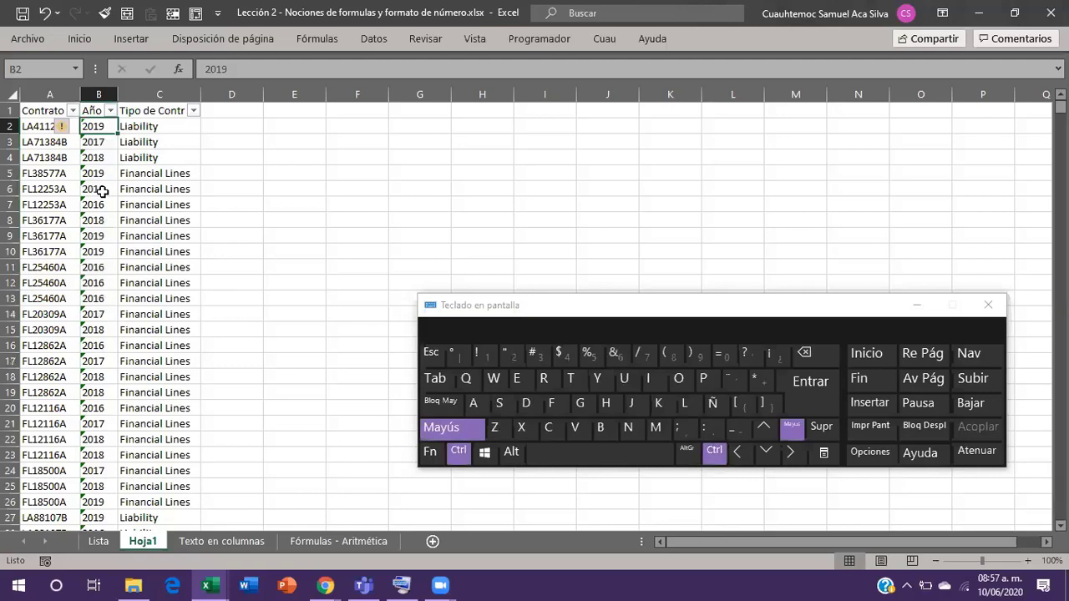
key(ctrl+shift+Down)
scroll(102, 191, up, 2)
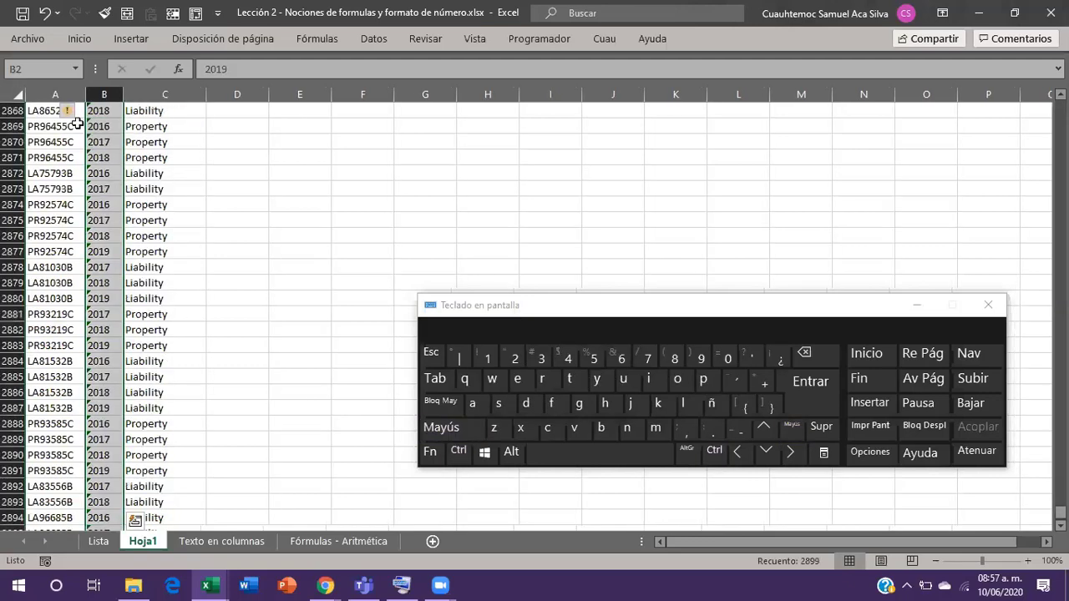
mouse_move(73, 112)
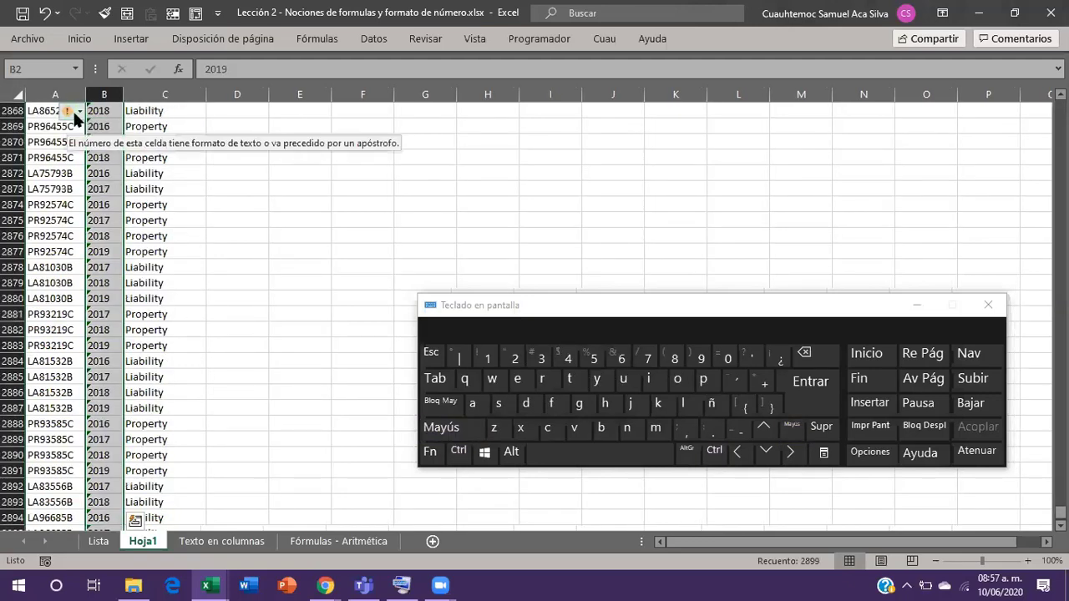
click(73, 112)
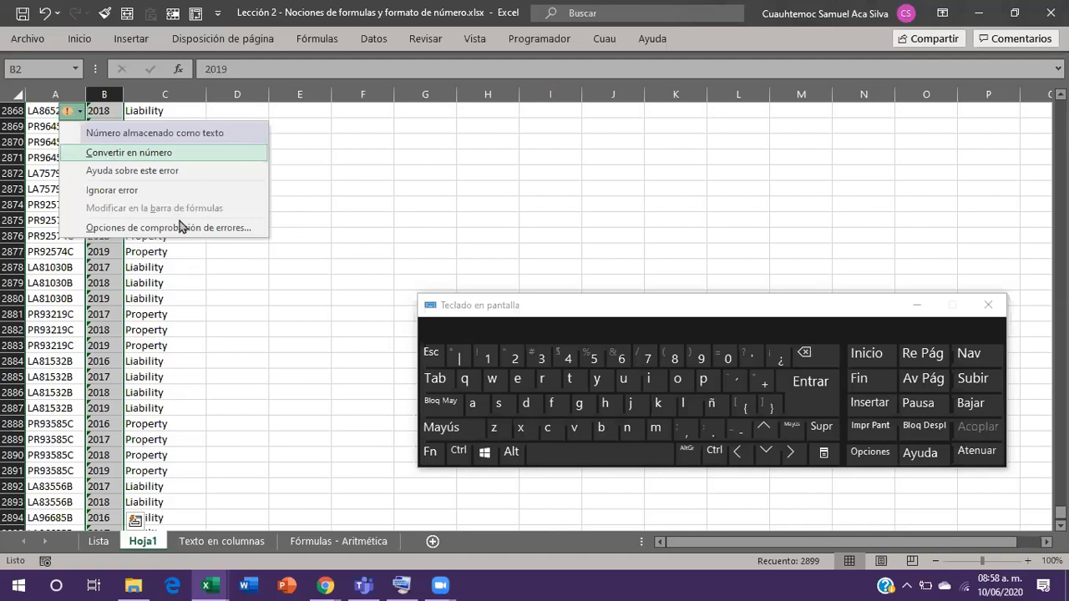
click(129, 282)
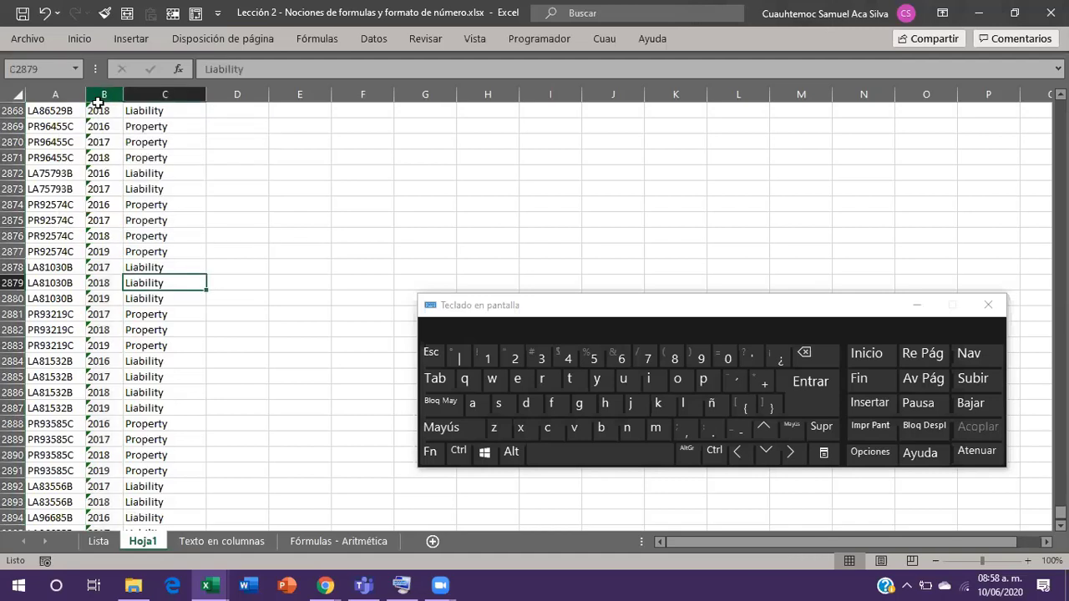
Convert the entire Año column to numbers in place with Text to Columns, using Delimitados with no separators and General format.
click(104, 95)
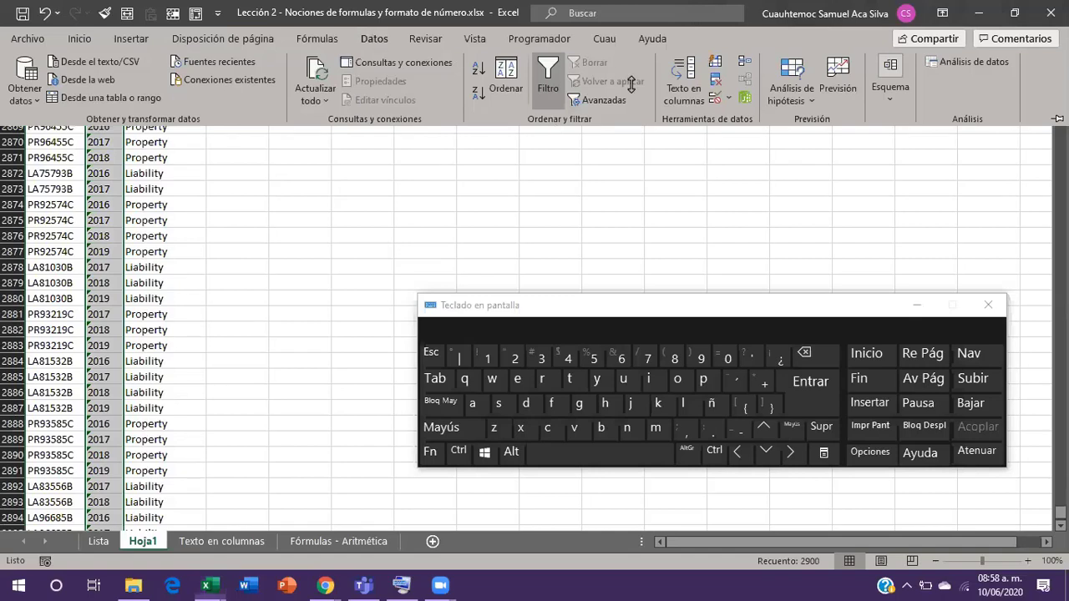
click(601, 140)
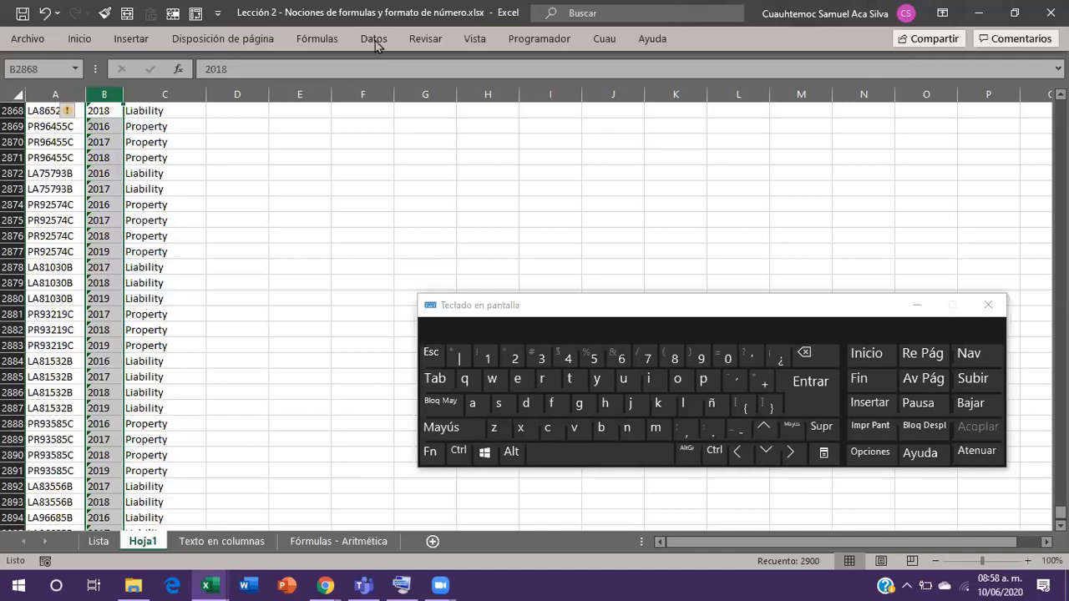
click(374, 39)
click(604, 100)
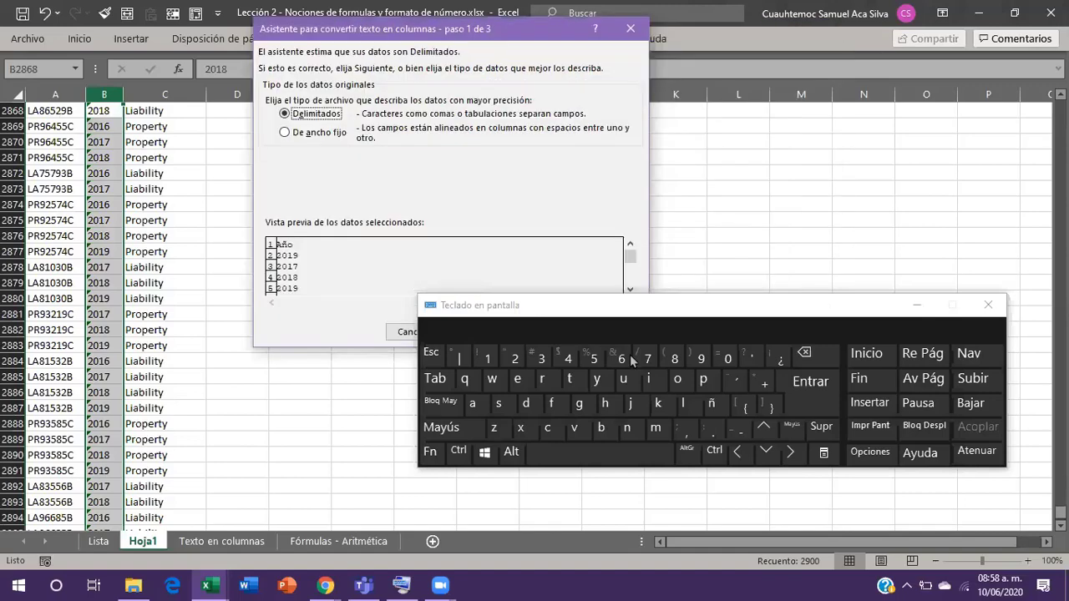
drag(632, 307, 690, 368)
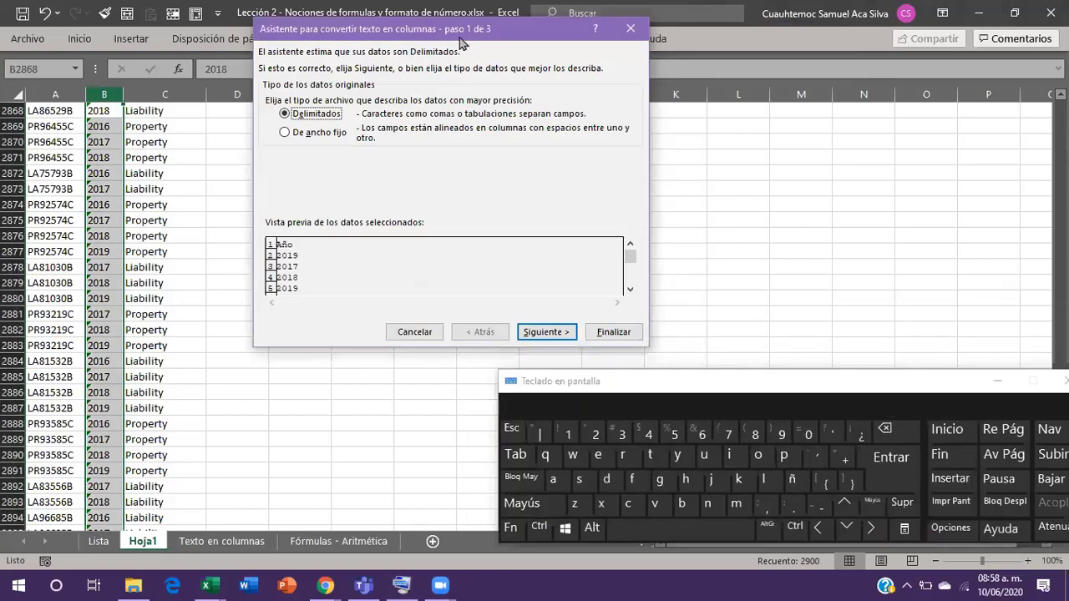
click(534, 337)
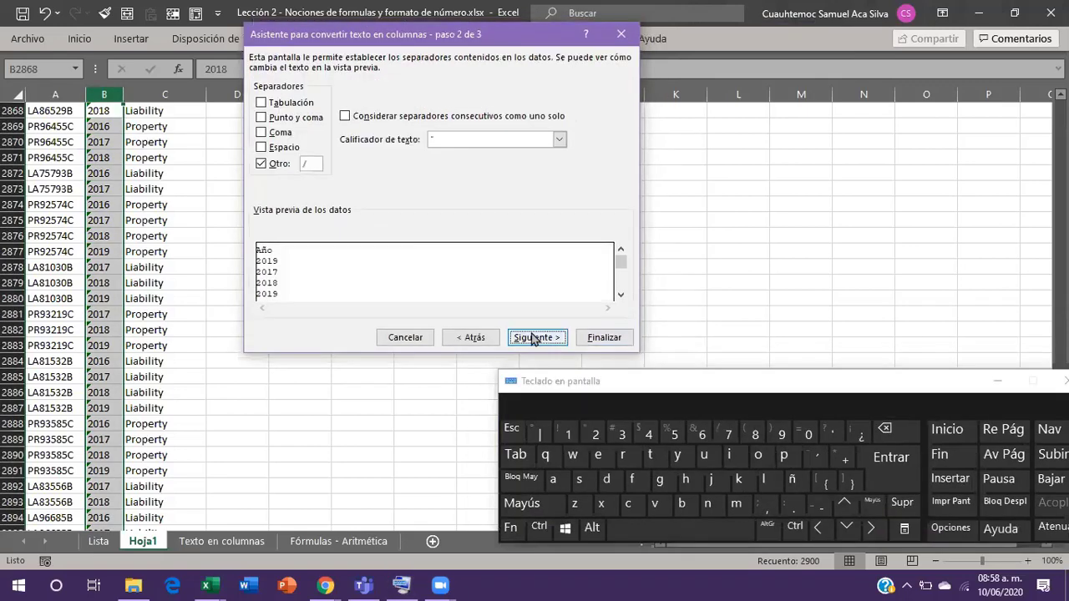
click(260, 164)
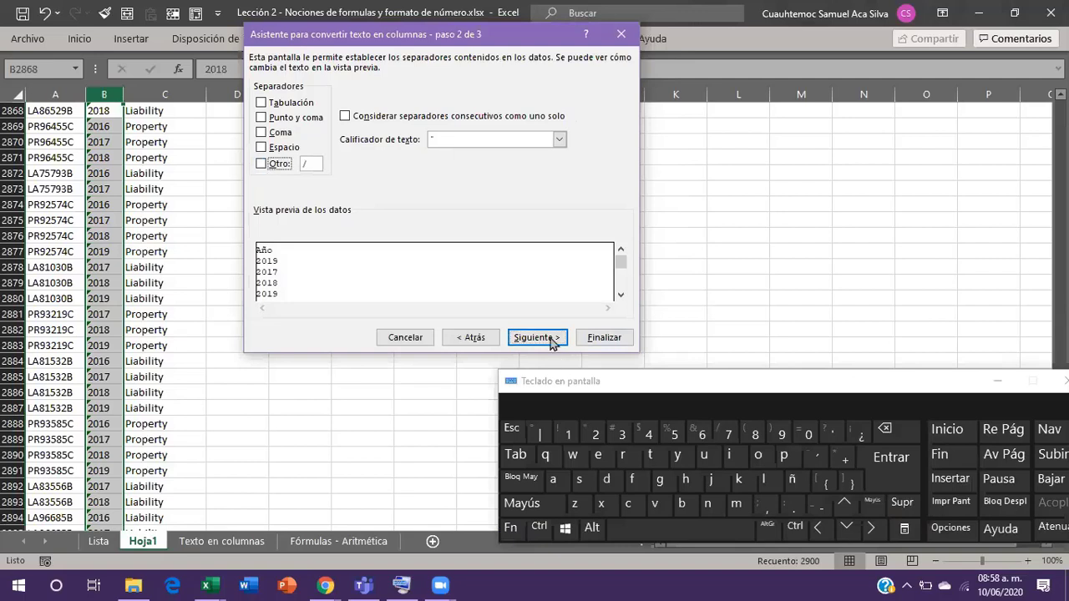
key(Return)
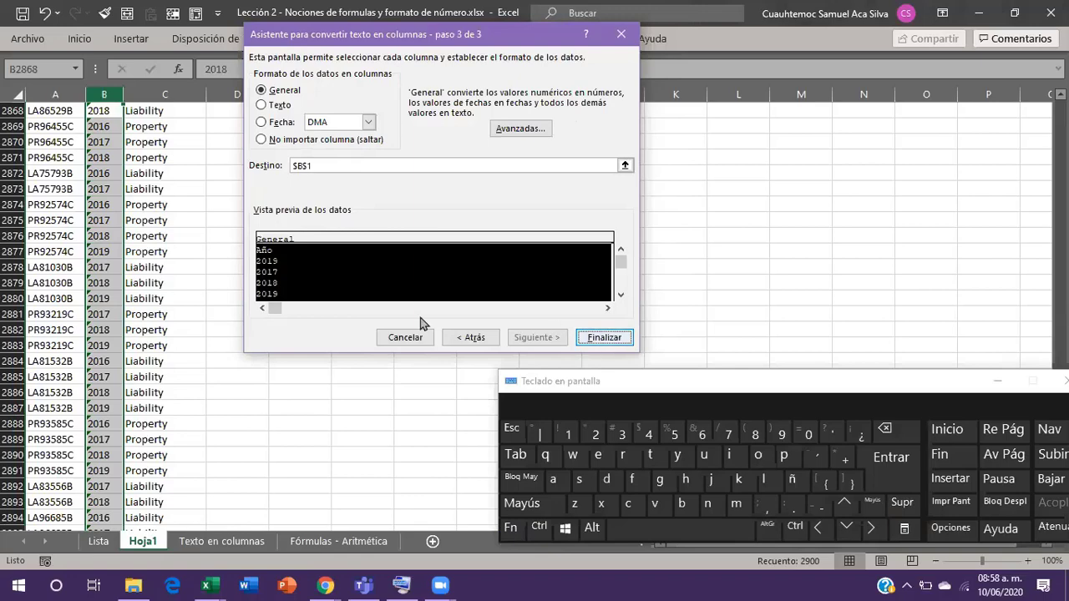
double_click(484, 342)
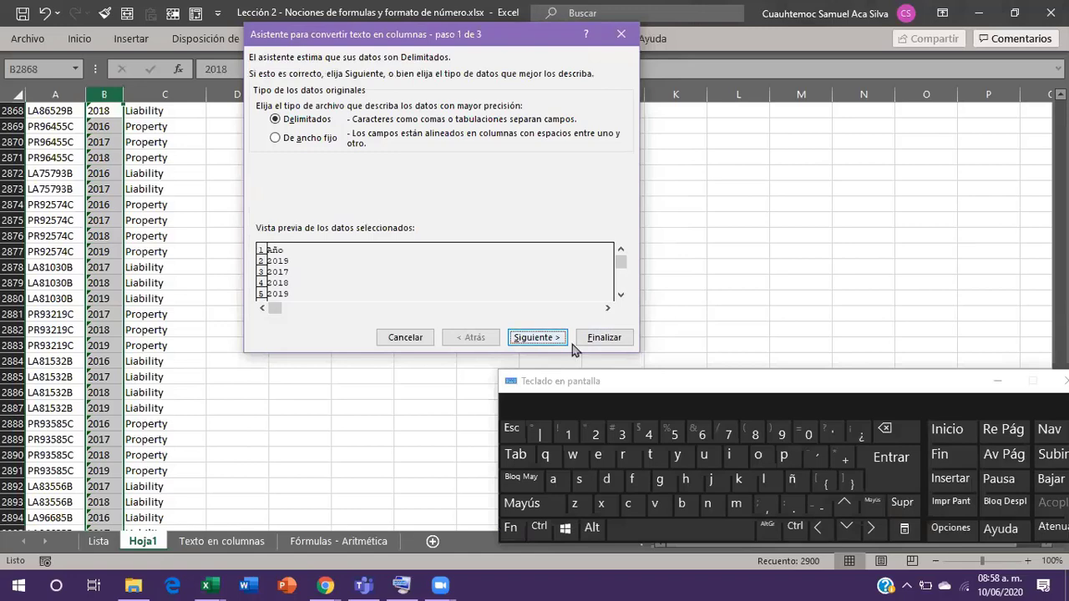
key(alt+f)
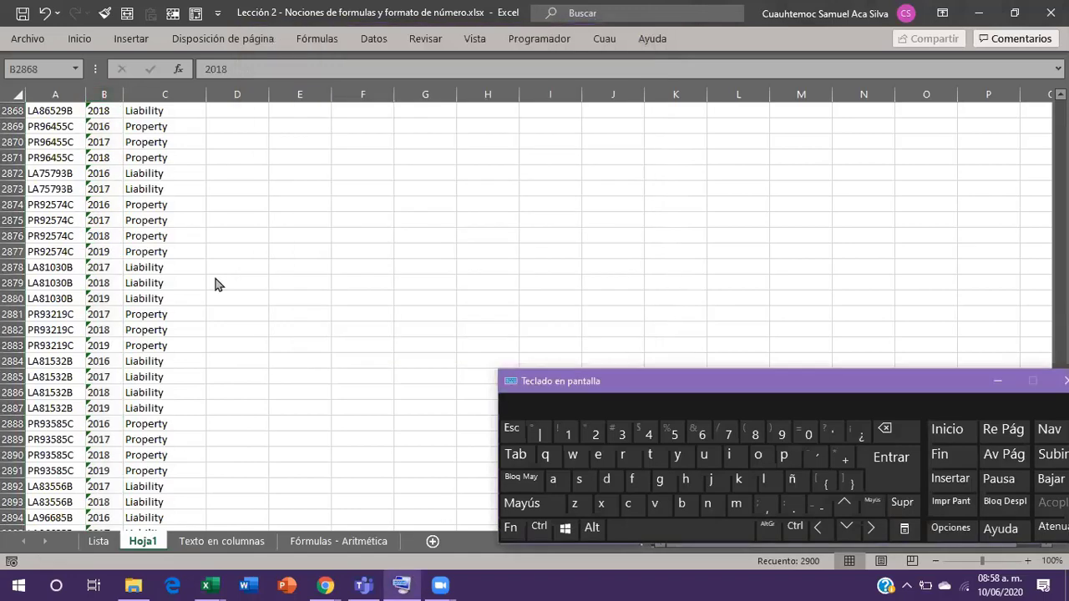
Check the converted Año values from the top of Hoja1 and return to the Texto en columnas sheet.
scroll(79, 170, up, 2)
scroll(98, 169, up, 6)
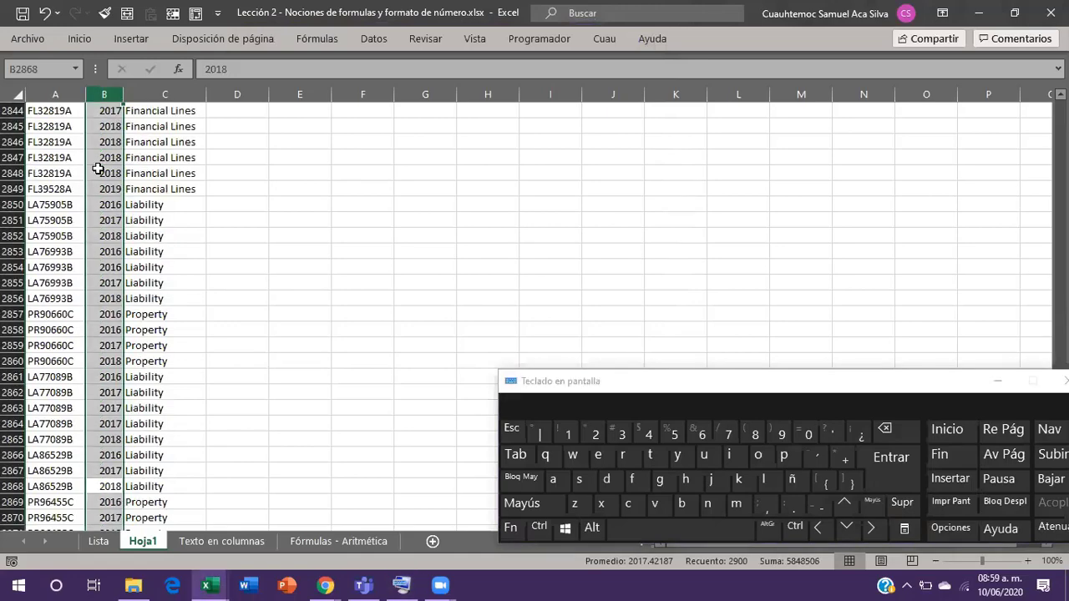
key(ctrl+Up)
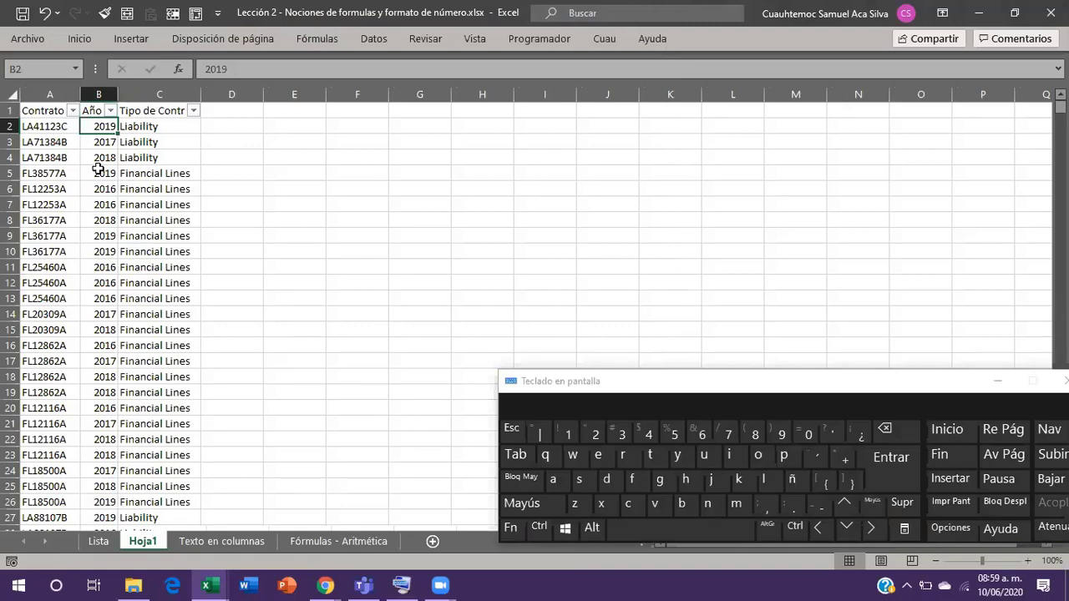
shift+click(151, 469)
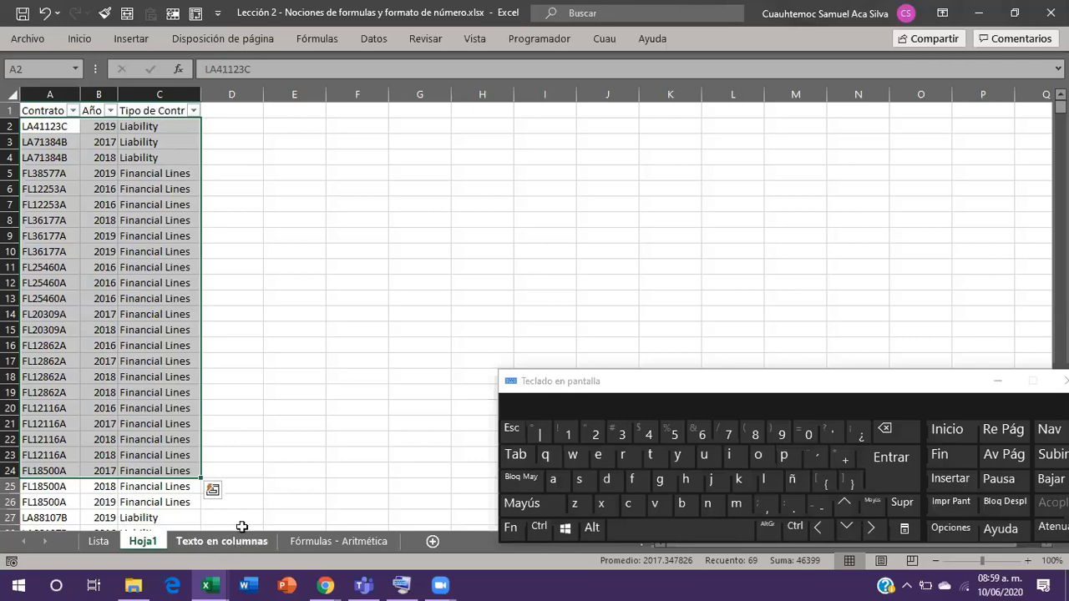
key(ctrl+Page_Down)
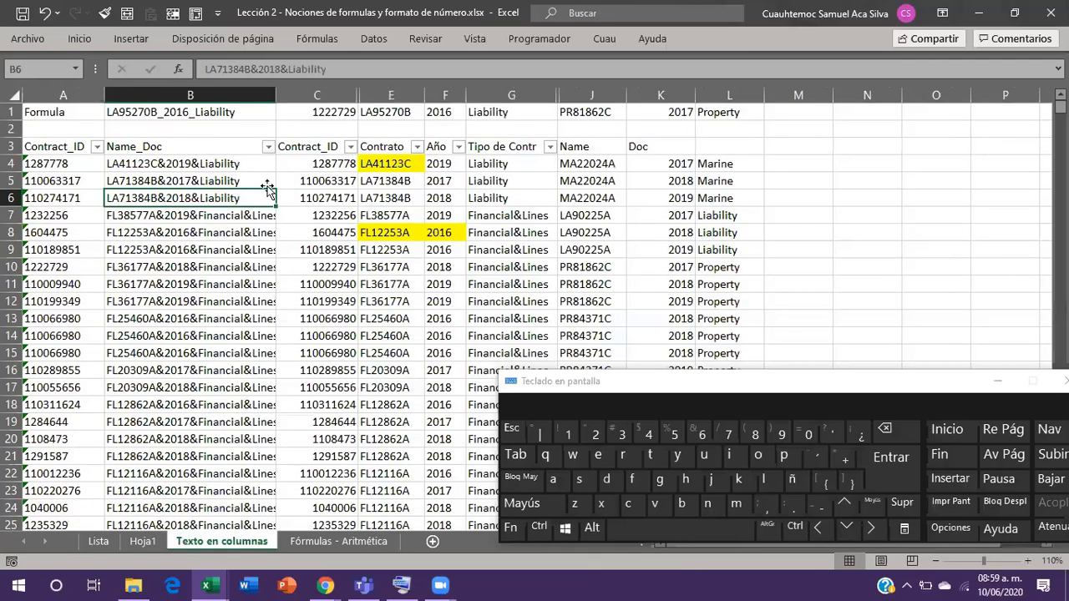
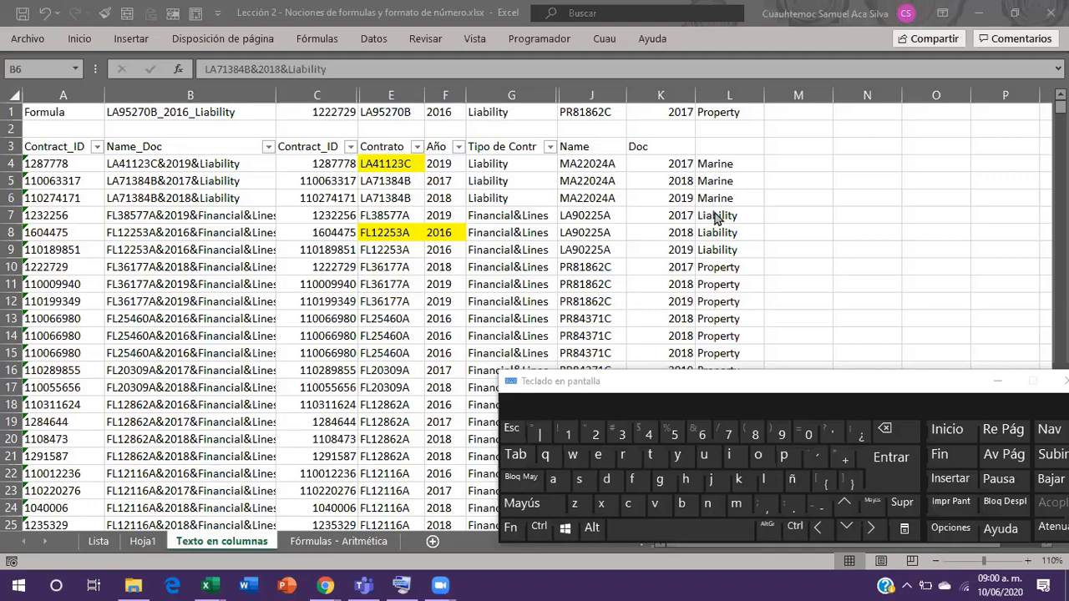
Undo the Año conversion on Hoja1 and select all the Año values from B2 to the last row.
key(ctrl)
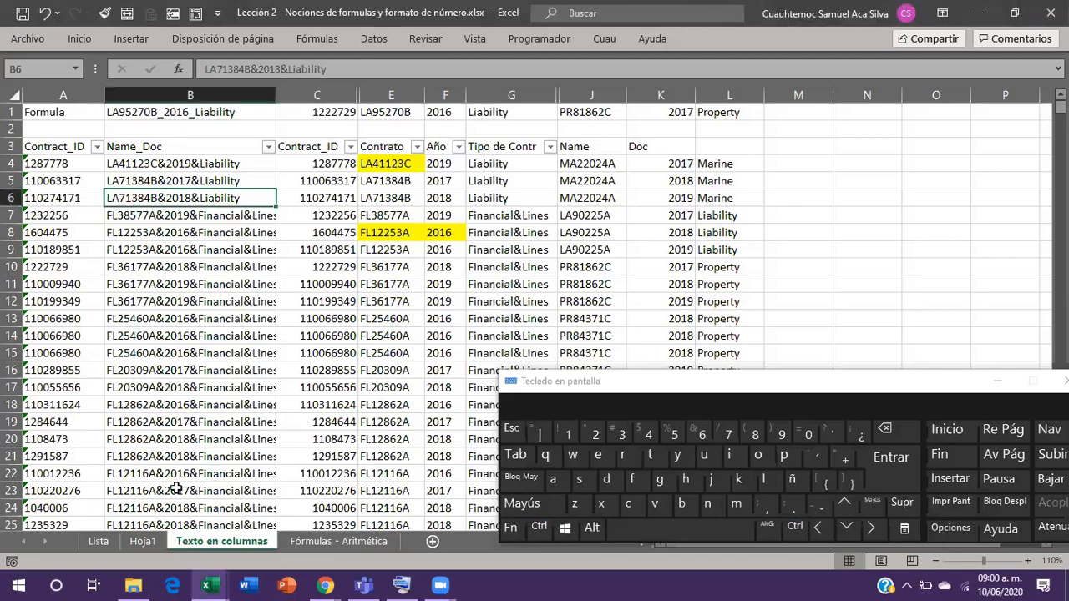
key(ctrl+Page_Up)
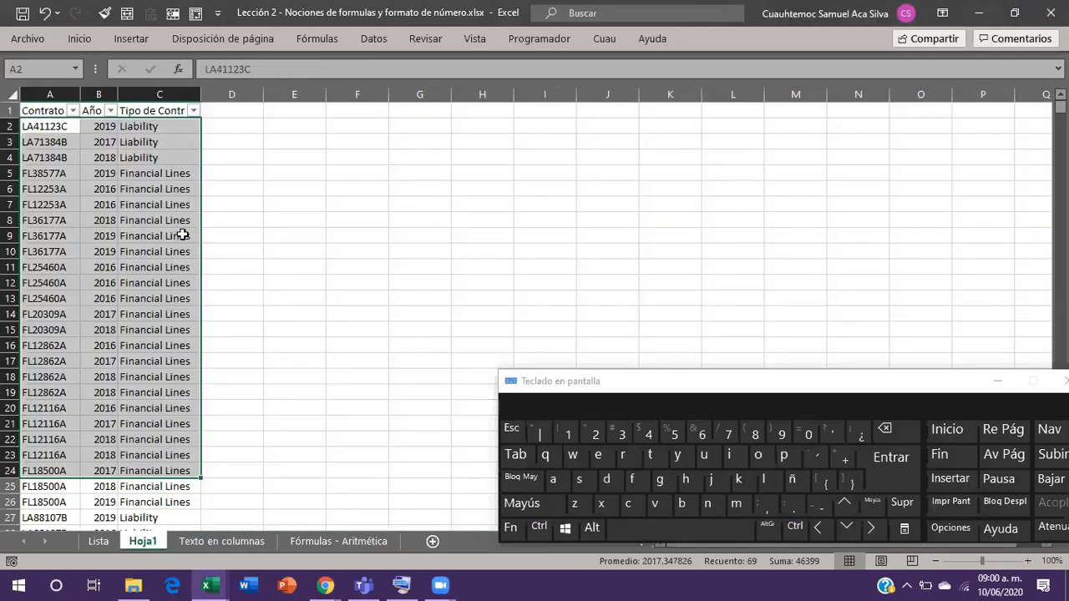
click(182, 235)
key(ctrl+shift+Down)
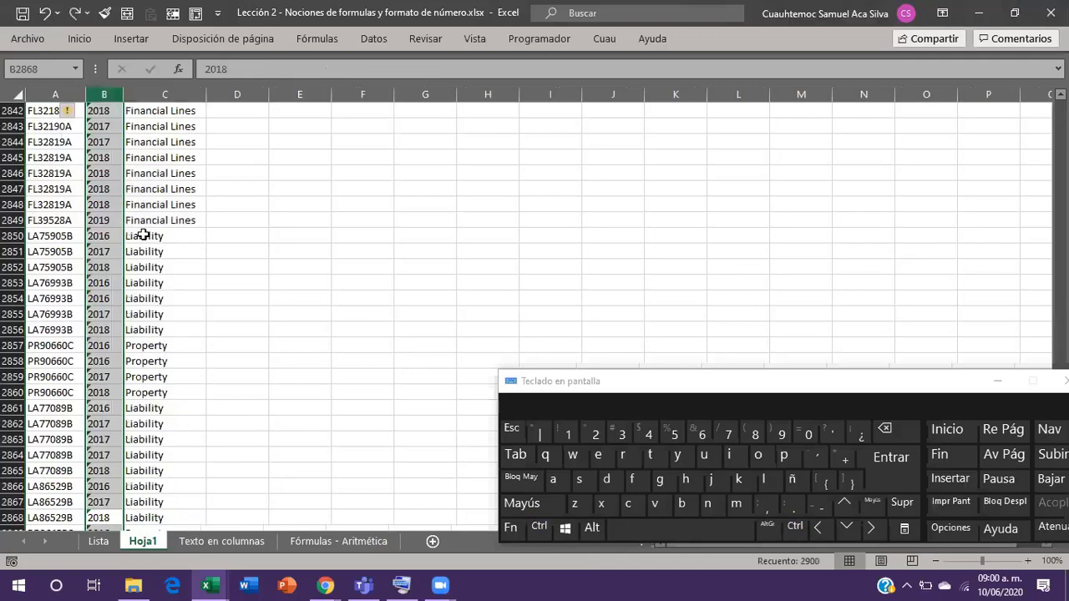
key(ctrl+Up)
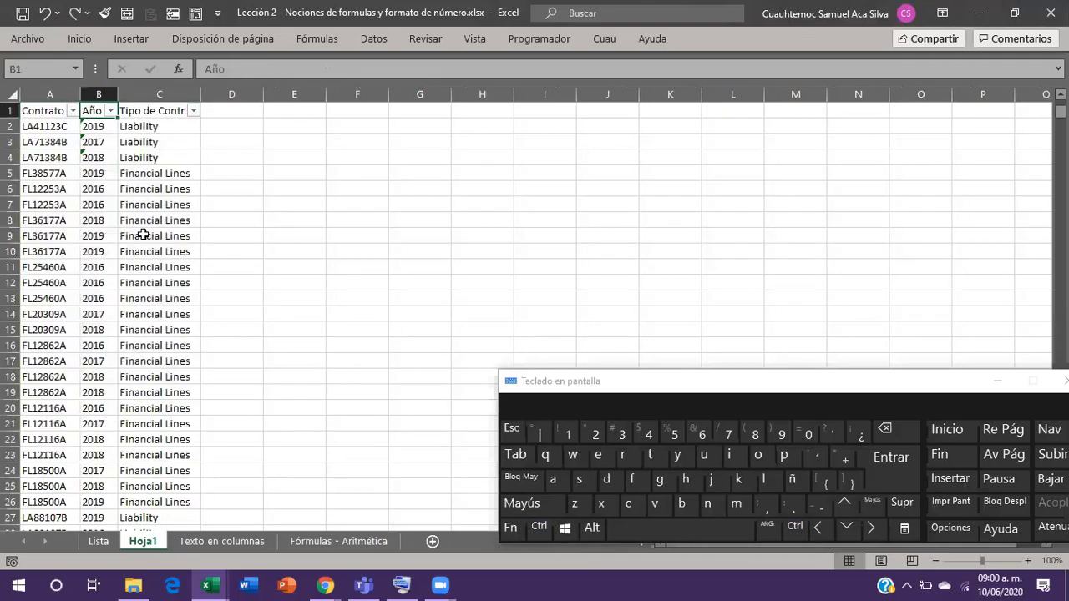
key(Down)
key(ctrl+shift+Down)
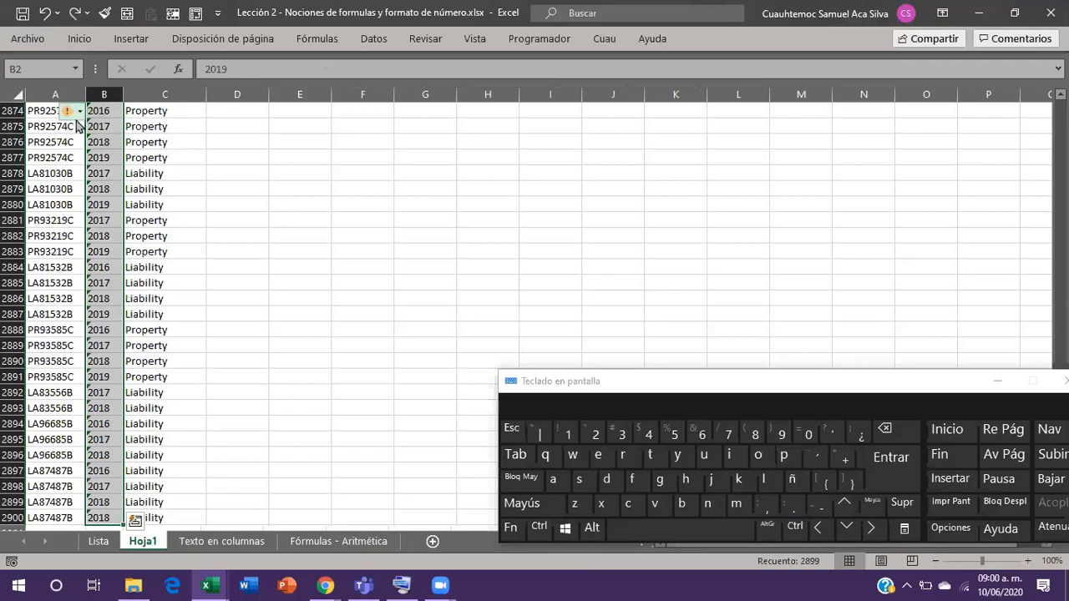
Check the error options for the selected Año values, then convert them with Text to Columns, finishing directly from the wizard's first page.
click(77, 116)
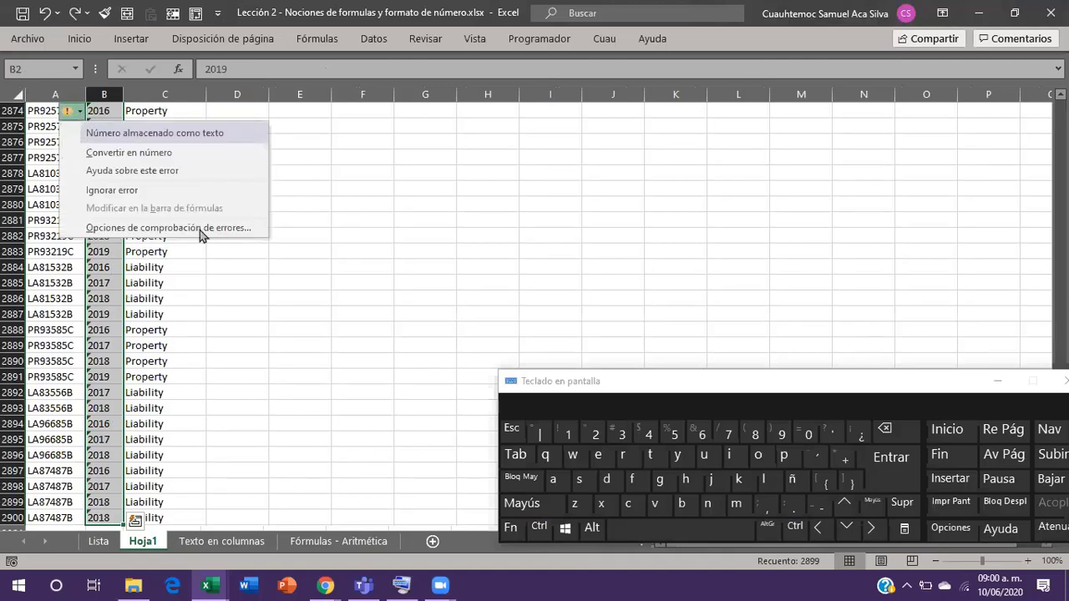
click(375, 42)
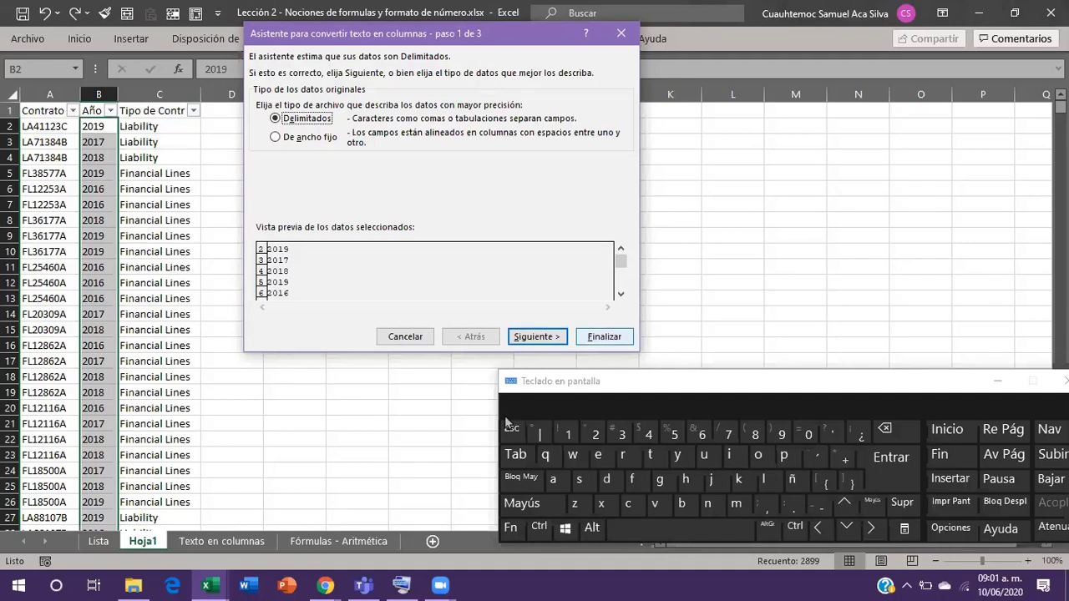
click(604, 337)
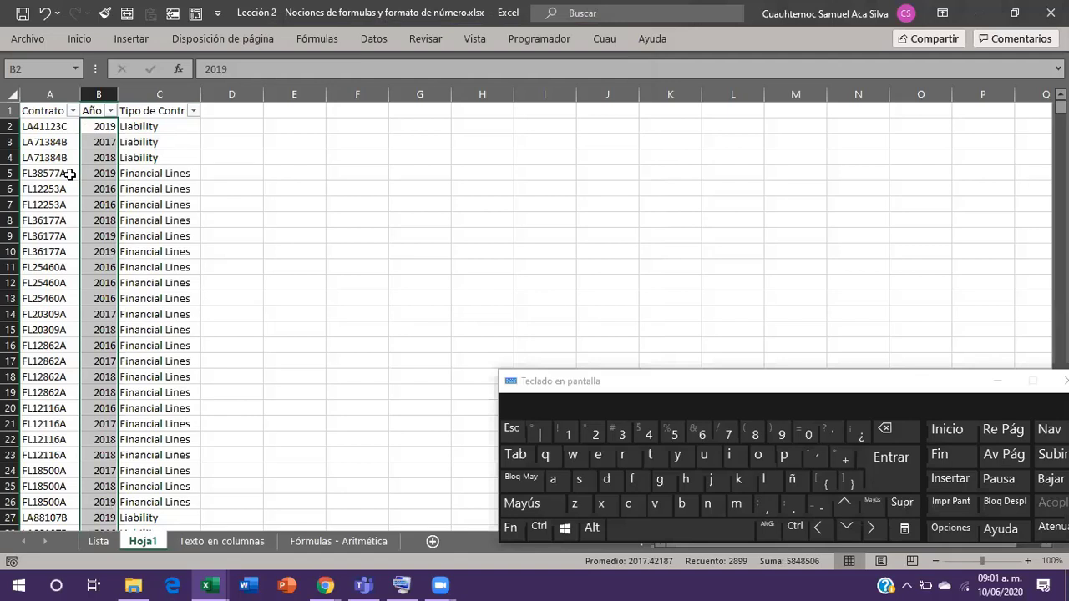
Undo and redo the Año conversion to compare text and number alignment, ending with the conversion undone.
key(ctrl+z)
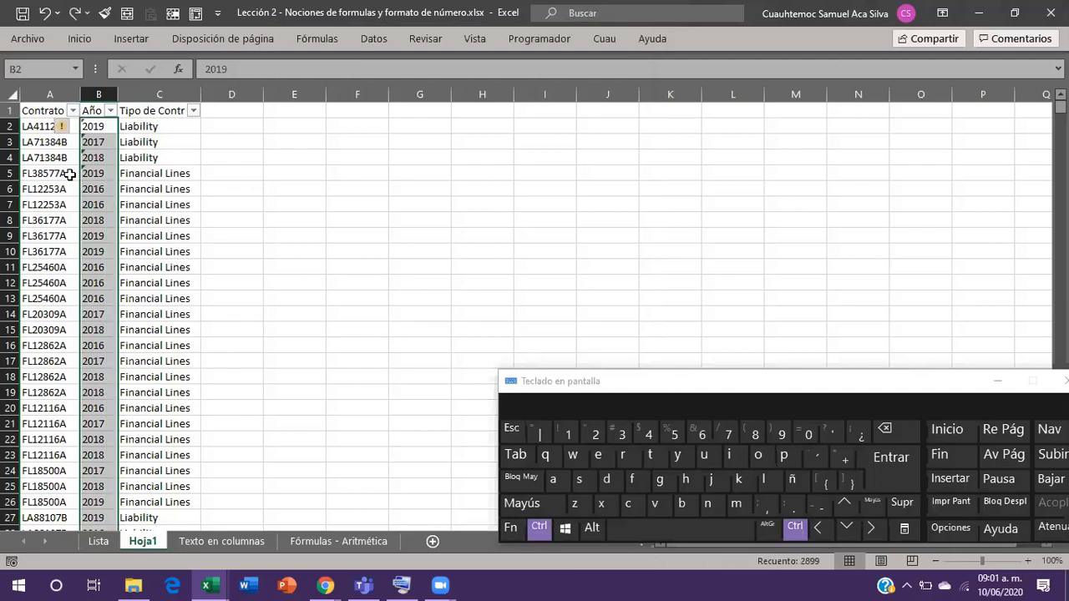
key(ctrl+y)
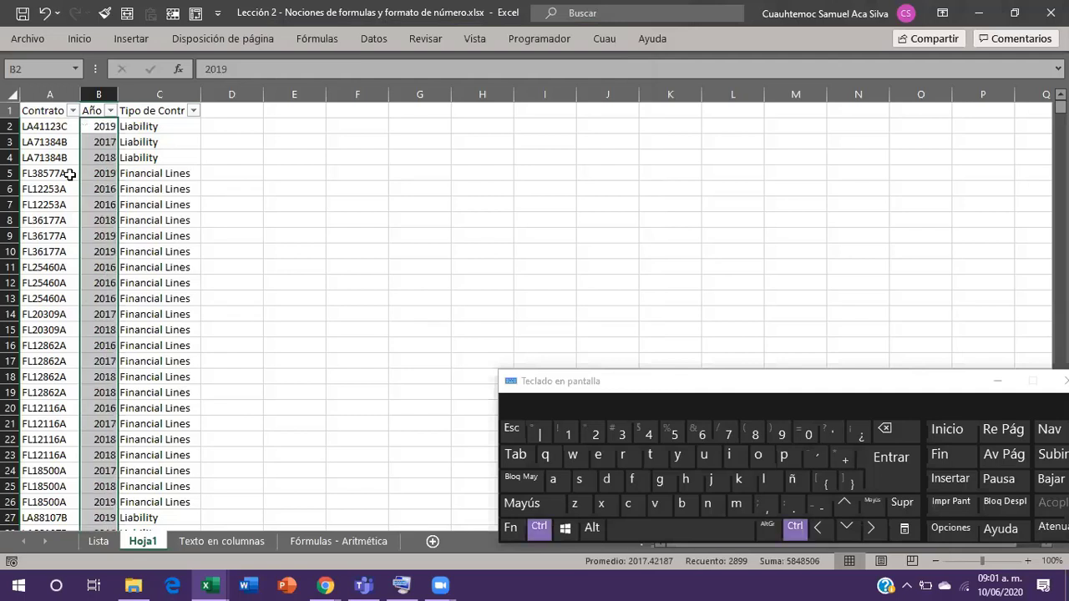
key(ctrl+z)
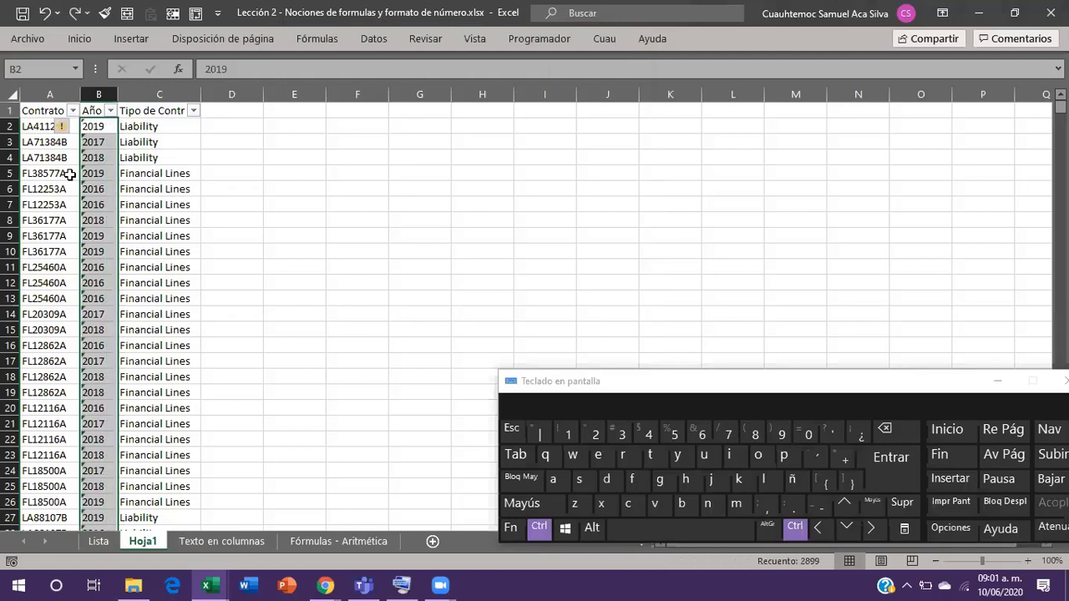
key(ctrl+y)
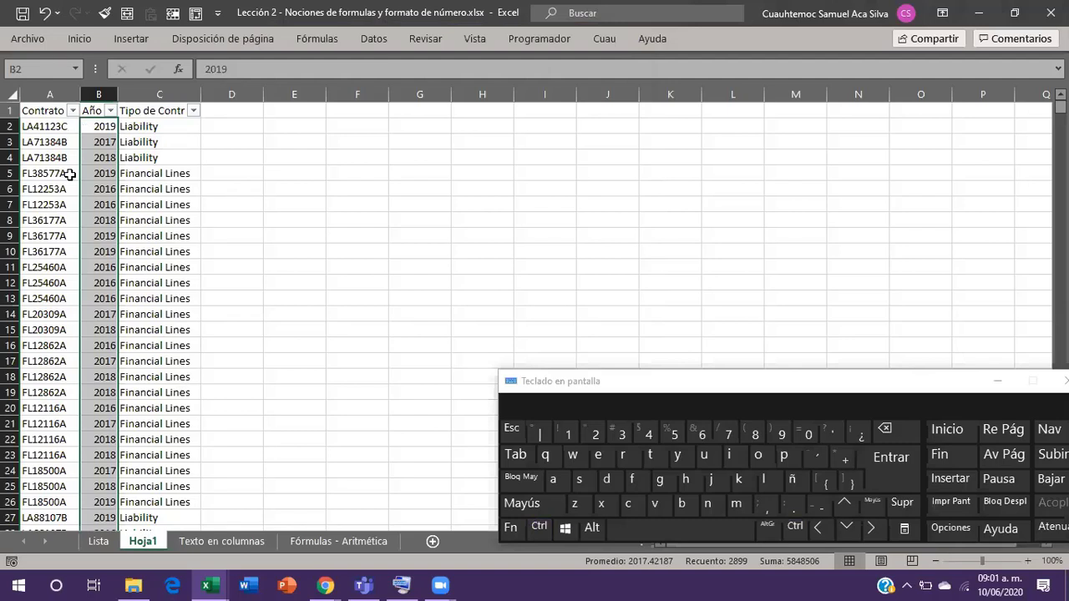
key(ctrl+z)
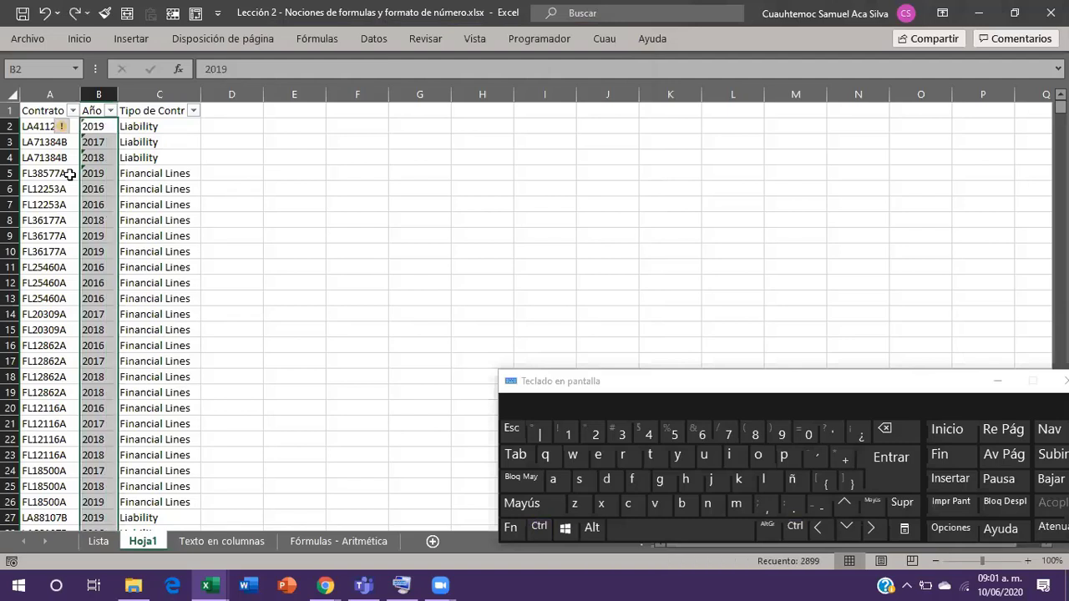
Convert the selected Año values to numbers with Text to Columns, using Delimitados, the Tabulación separator, General format and destination $B$2.
click(398, 41)
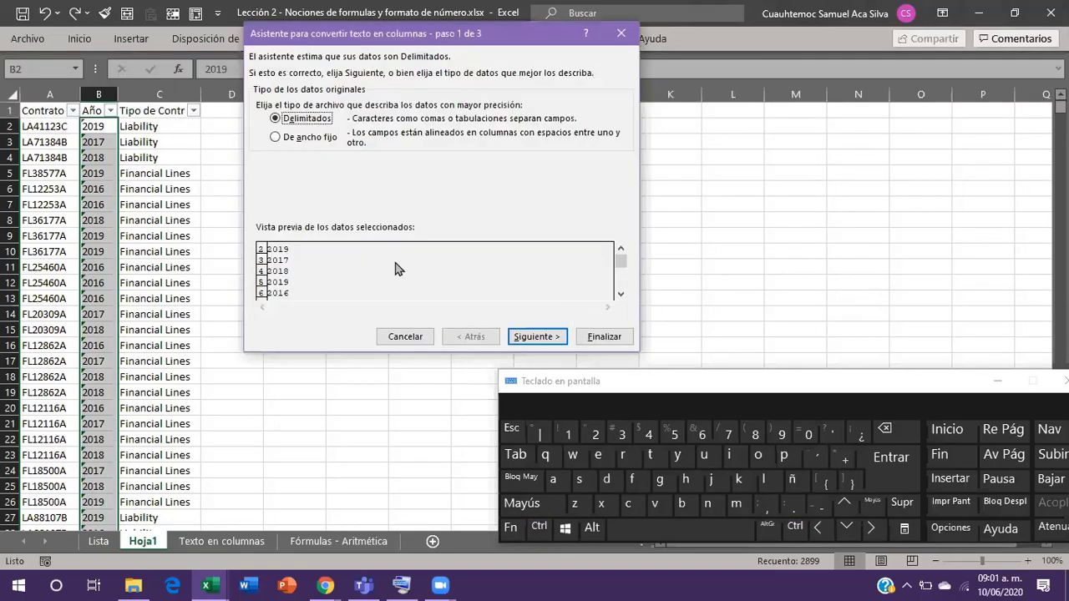
click(540, 336)
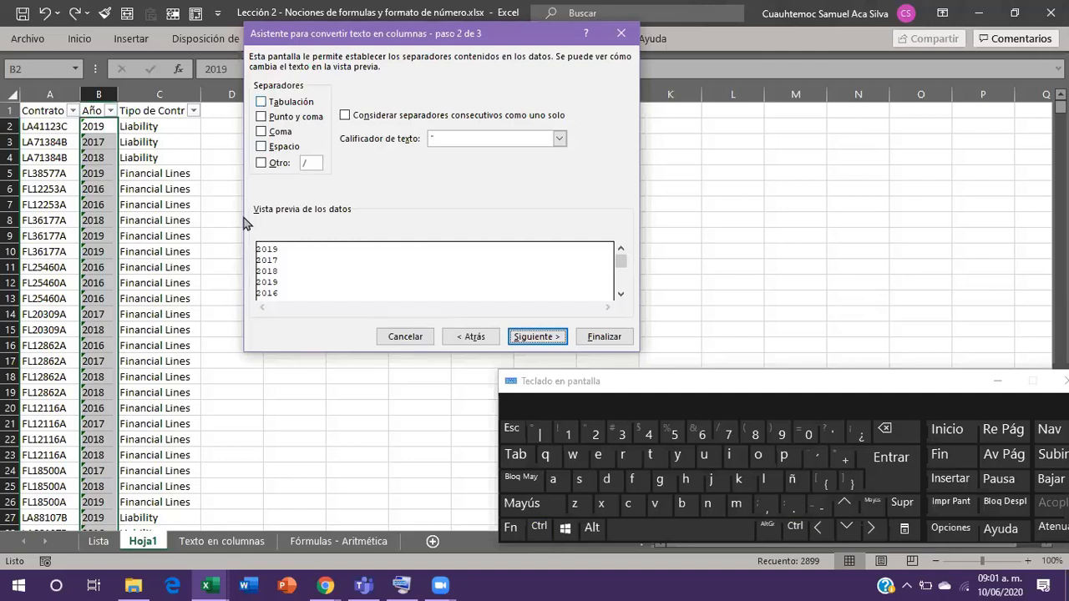
key(alt+t)
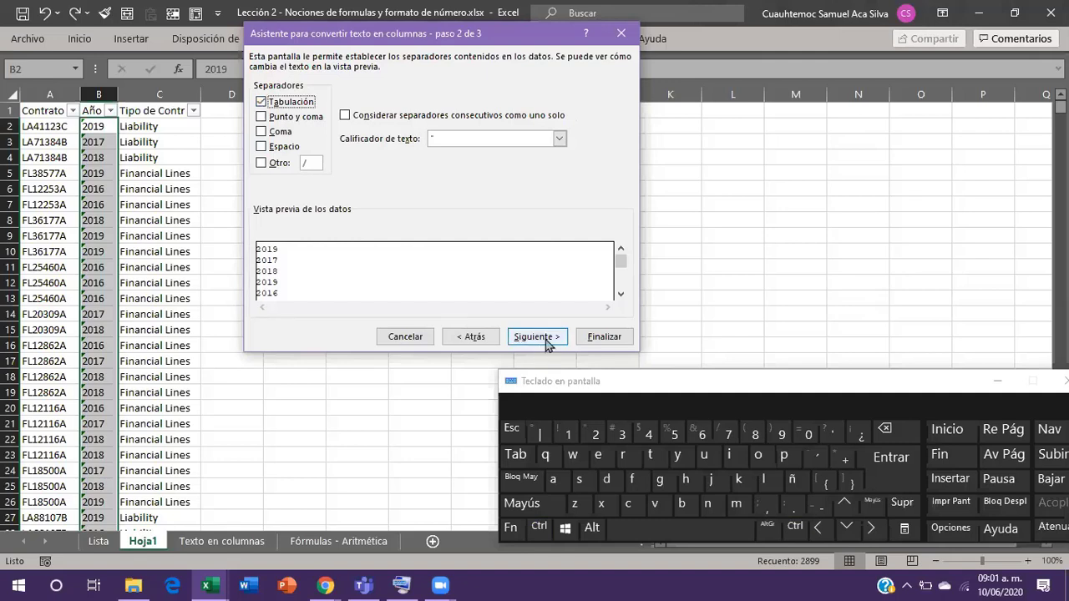
click(535, 336)
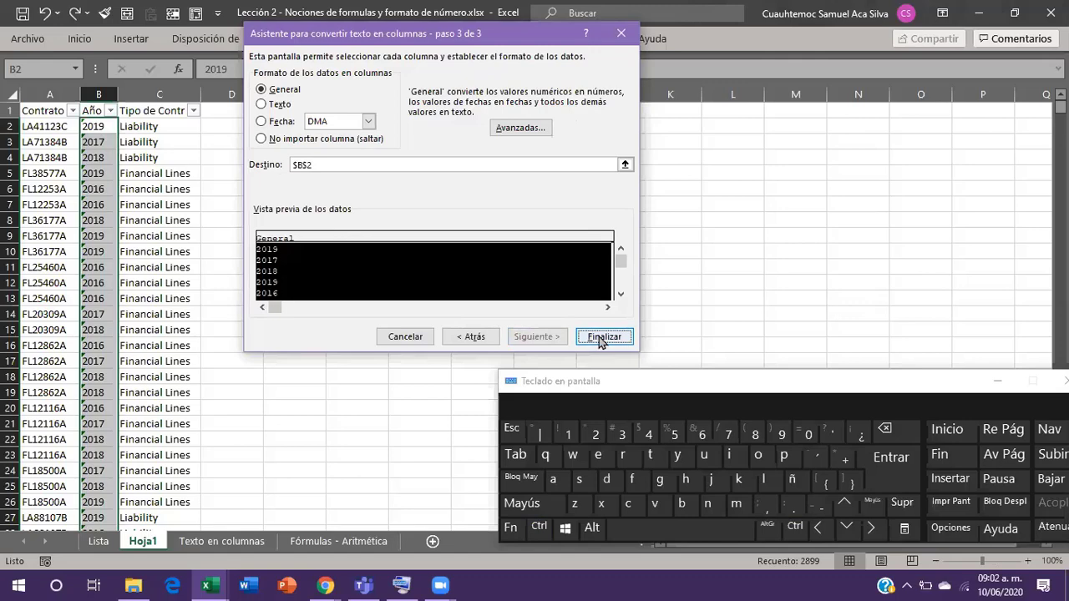
key(Return)
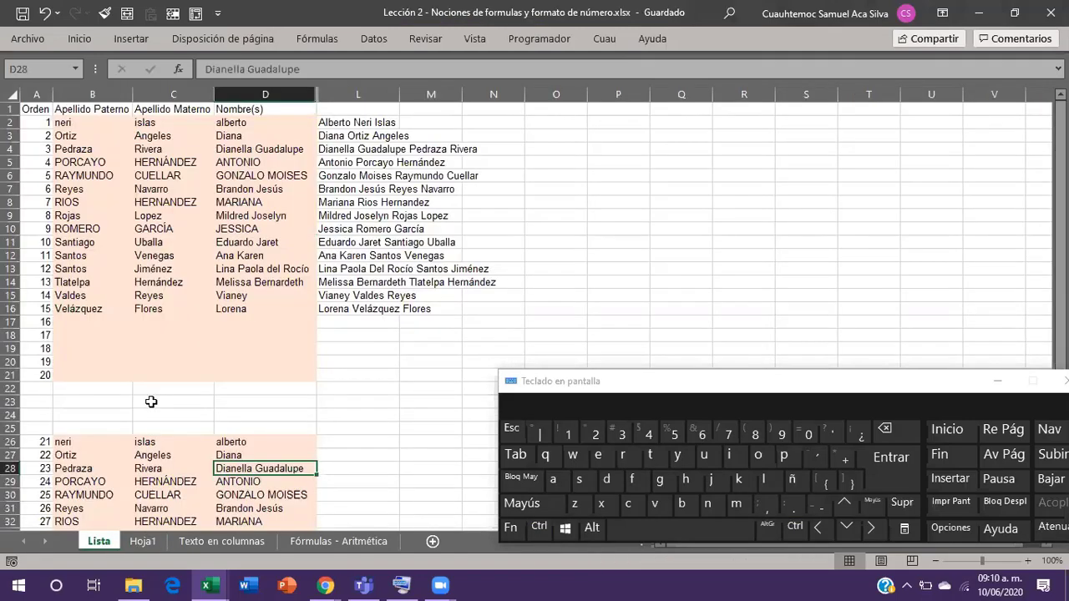
Remove the surplus block in rows 17 to 40 of the Lista sheet, including its numbers, names and fill.
scroll(151, 401, down, 5)
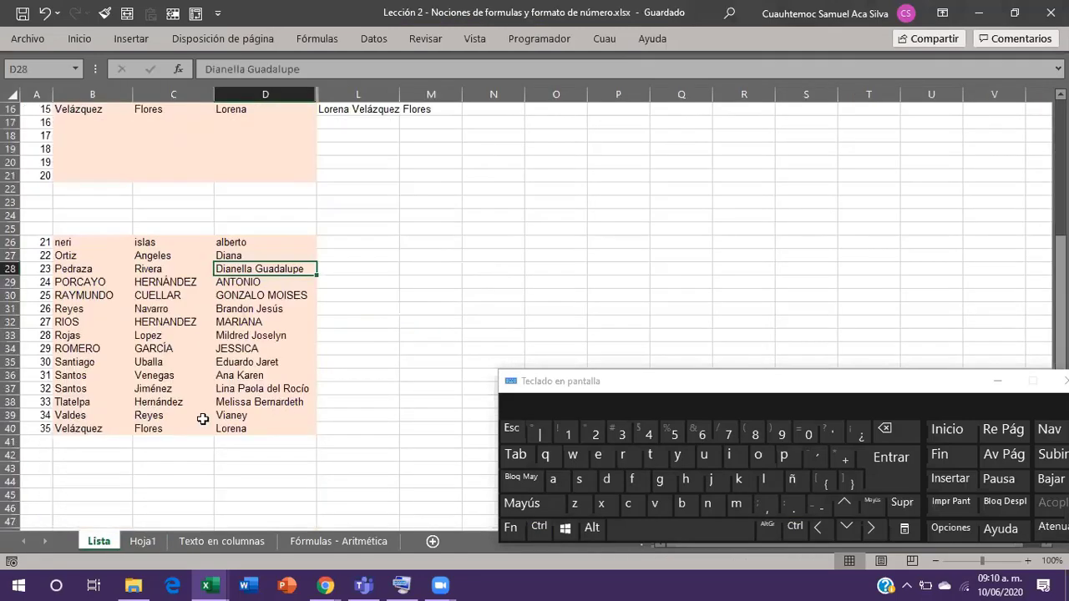
scroll(206, 414, up, 5)
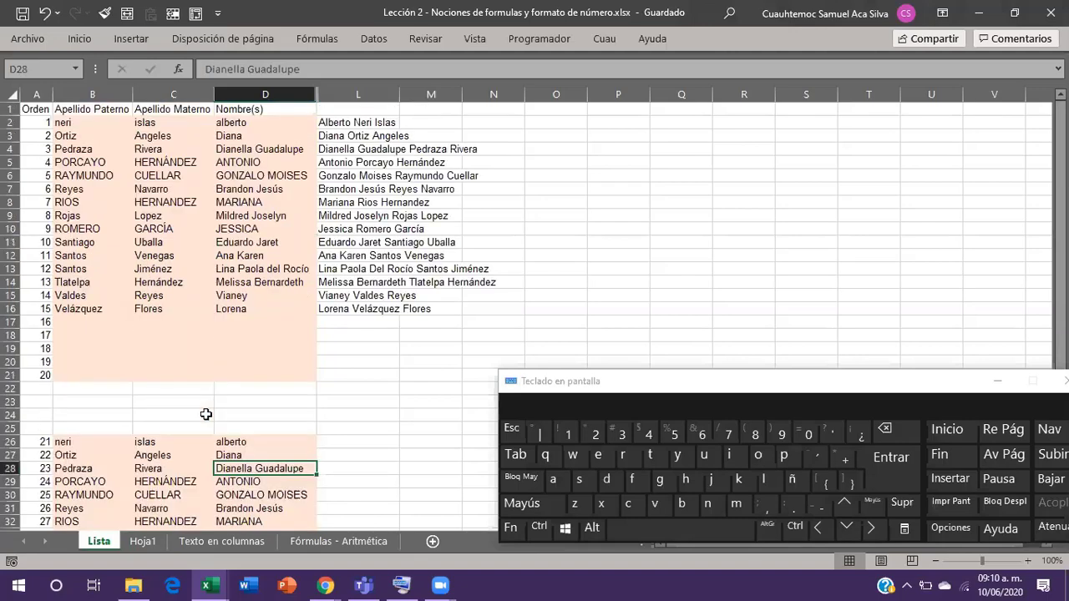
click(128, 353)
click(217, 364)
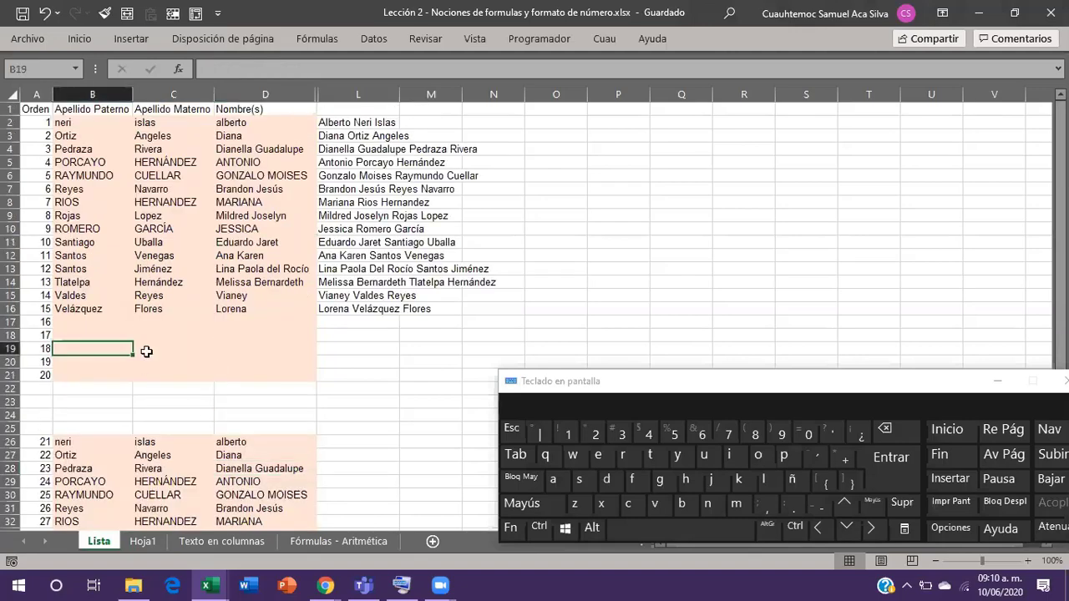
scroll(138, 349, down, 4)
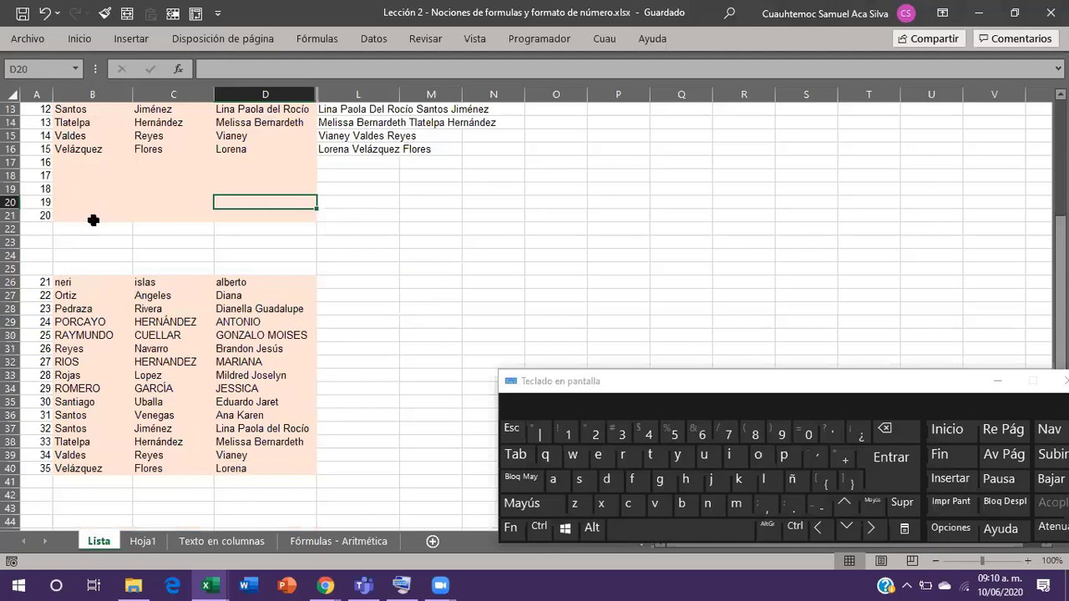
drag(30, 164, 326, 469)
scroll(301, 298, down, 1)
scroll(301, 298, up, 4)
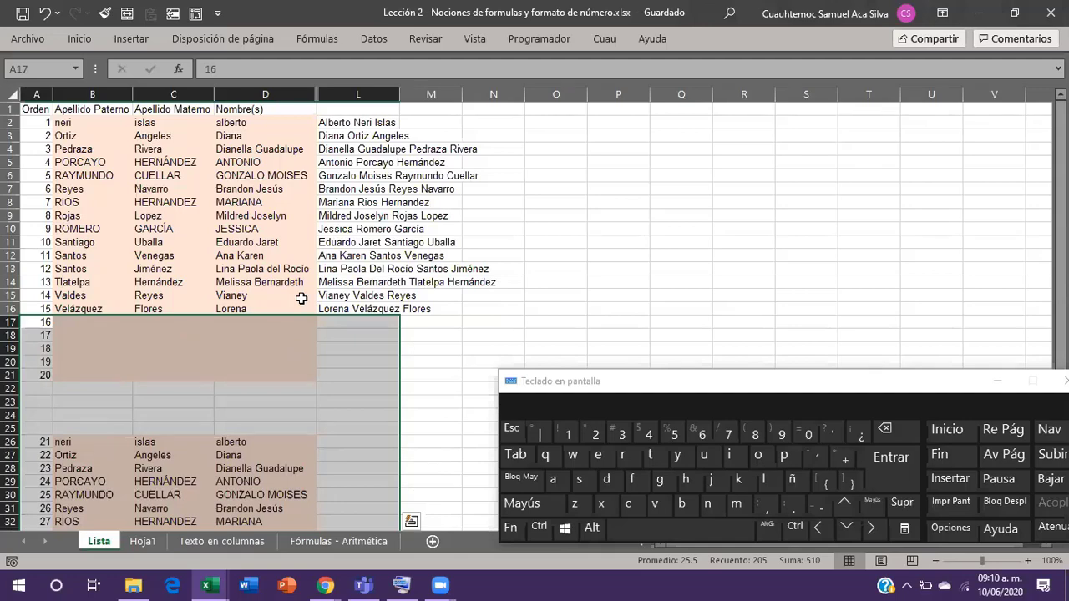
scroll(301, 299, down, 3)
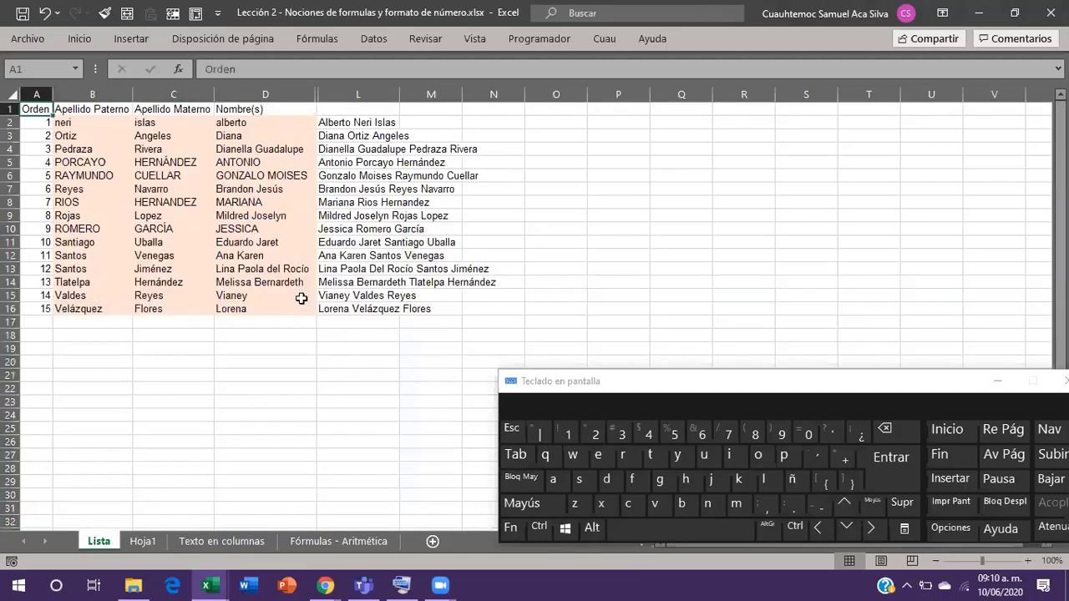
Examine the NOMPROPIO and CONCAT full-name formula in L2 of the Lista sheet and close it without changes.
key(Right)
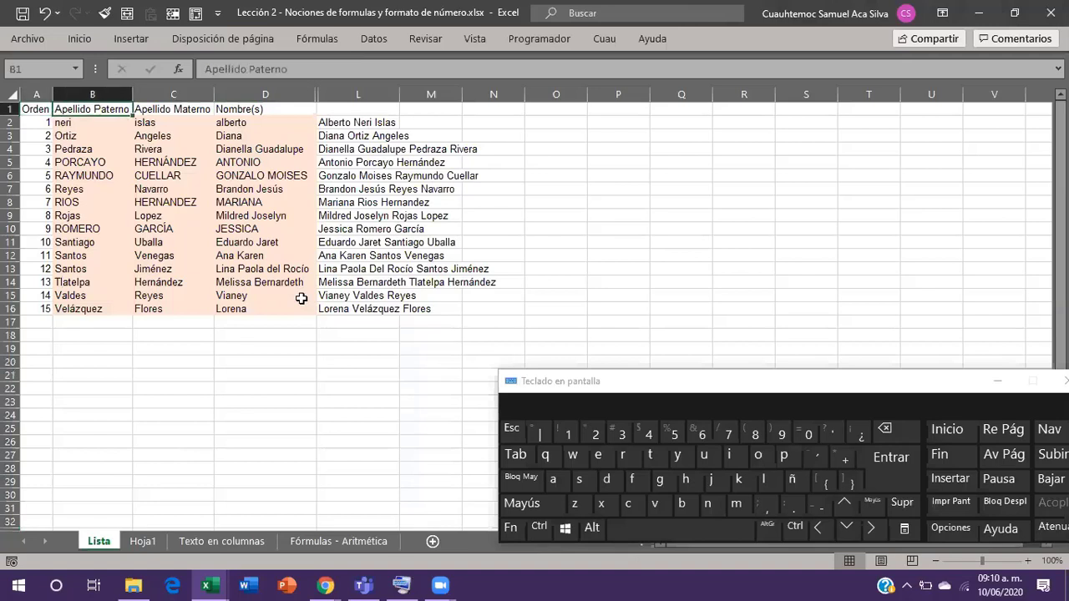
key(Right)
key(Right)
key(Right)
key(Right)
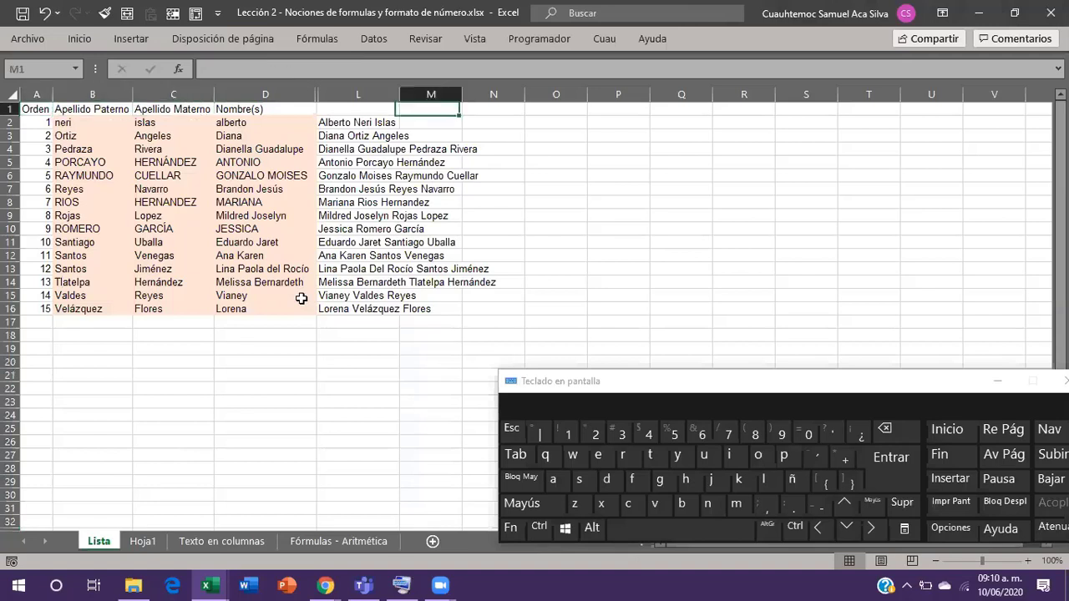
key(Down)
key(Left)
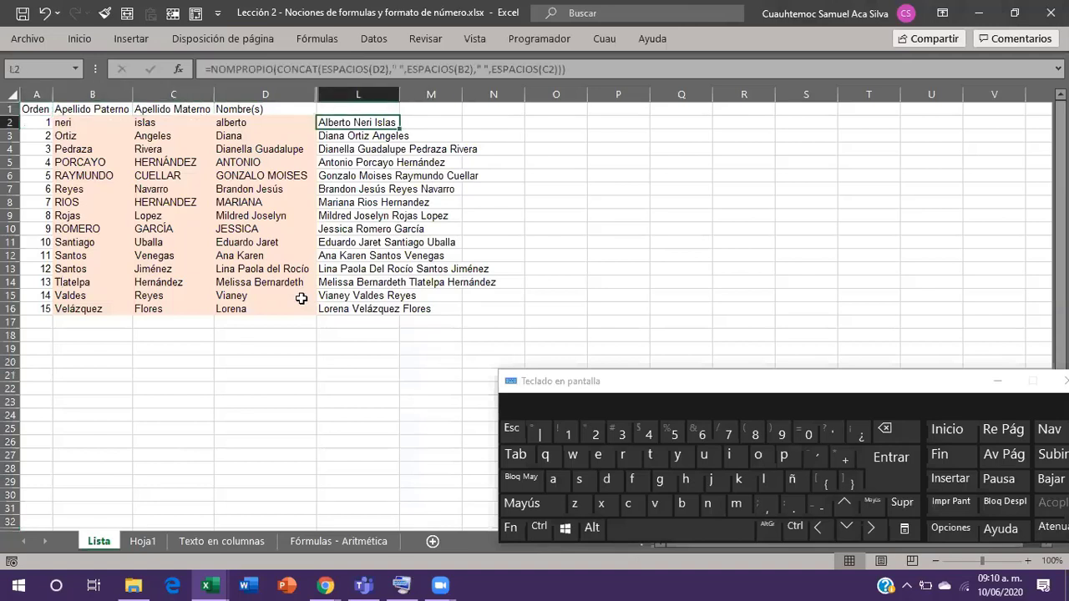
key(F2)
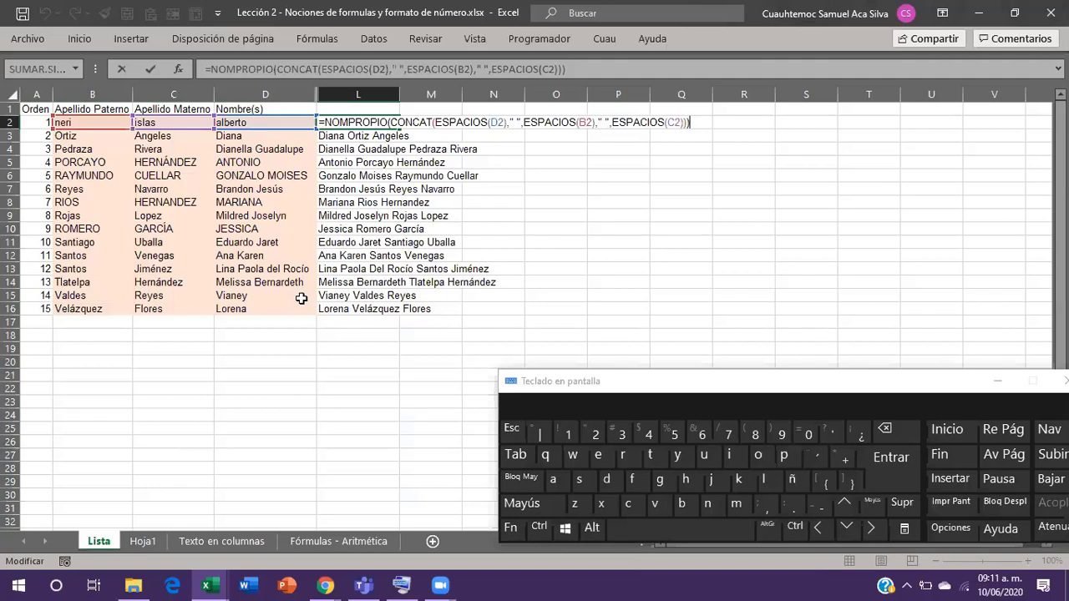
key(Return)
Go from the first list row to the last entry in the Orden column.
key(Up)
key(Left)
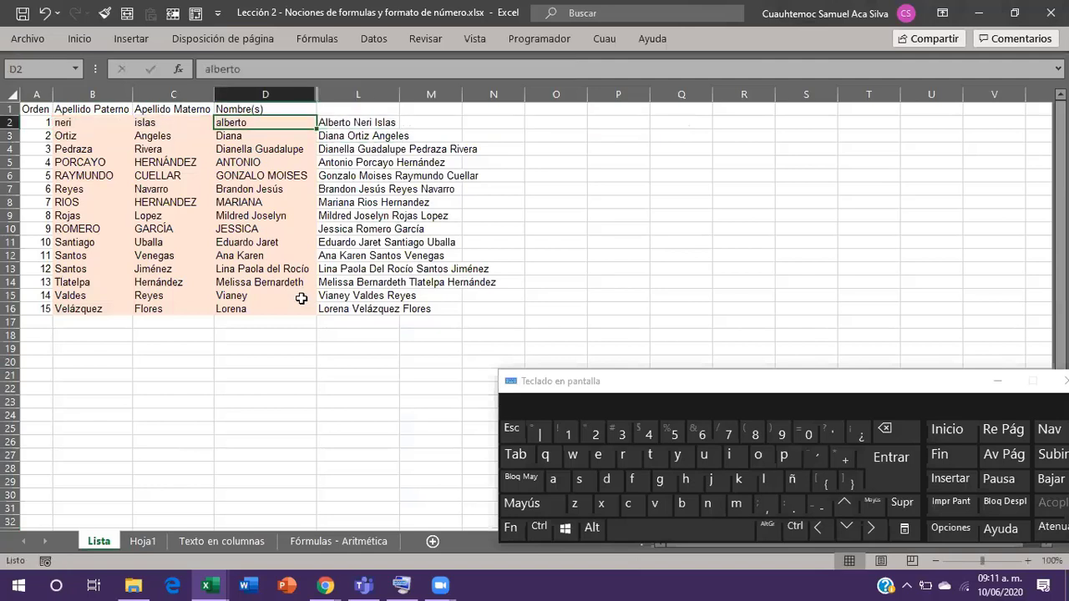
key(ctrl+Left)
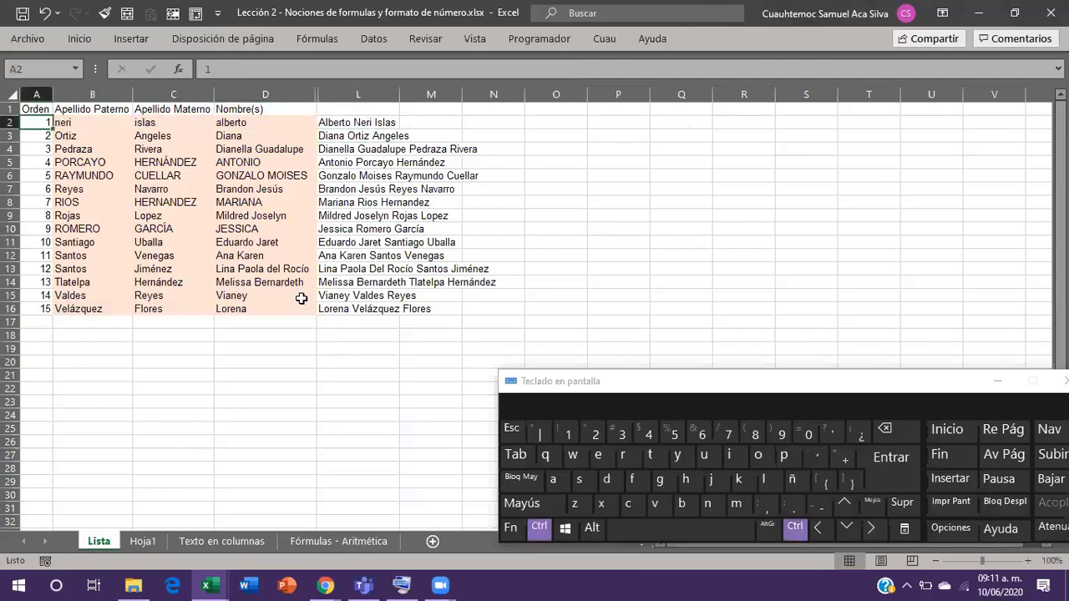
key(ctrl+Down)
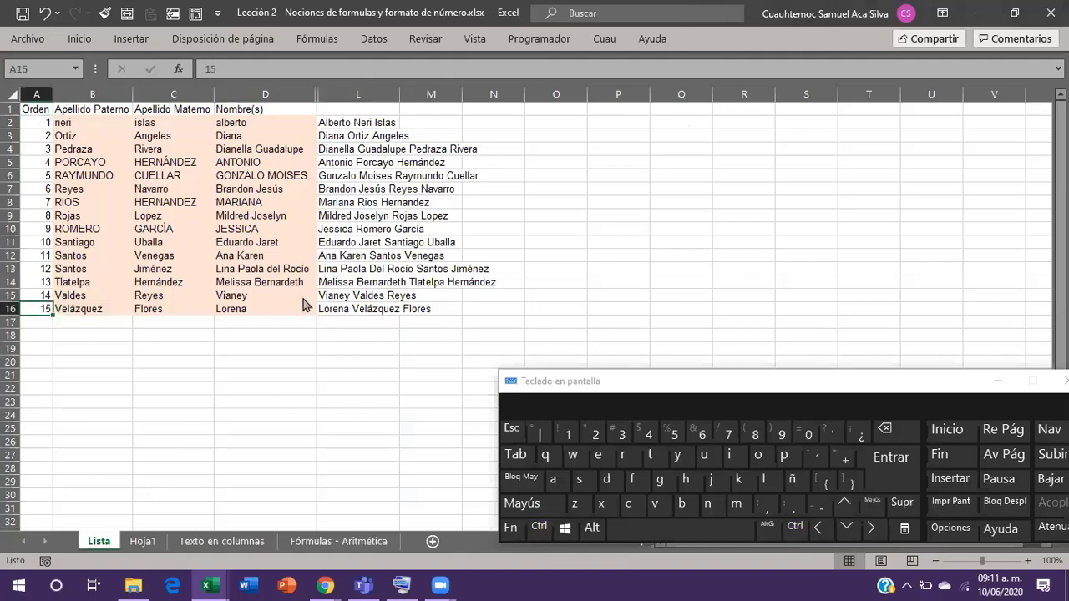
Switch to the Análisis-de-datos-lista.xlsx workbook and go to cell J2 in the filtered attendance list.
key(alt+Tab)
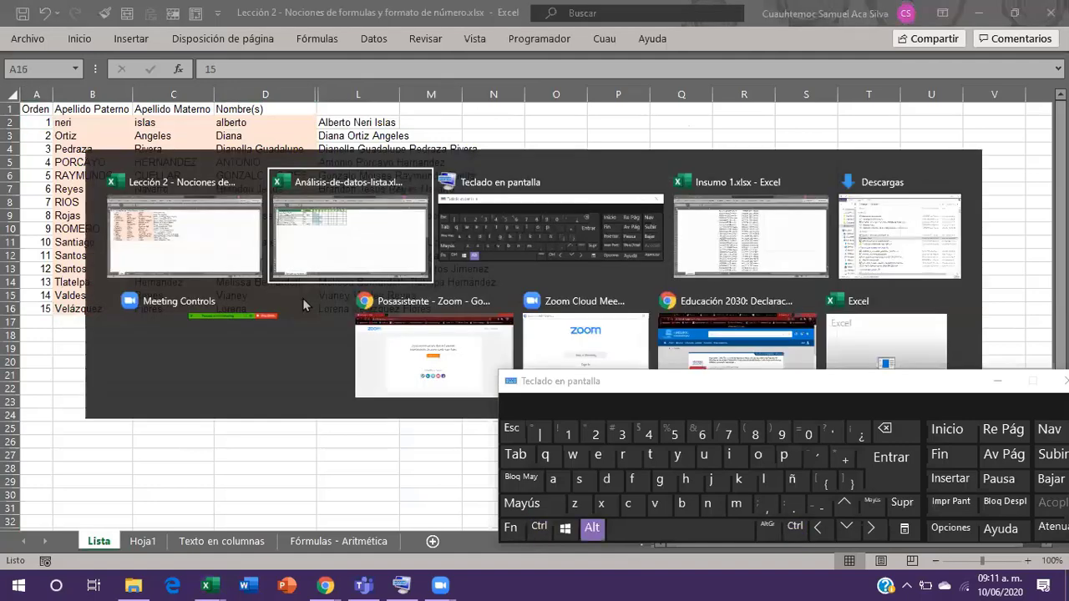
key(Escape)
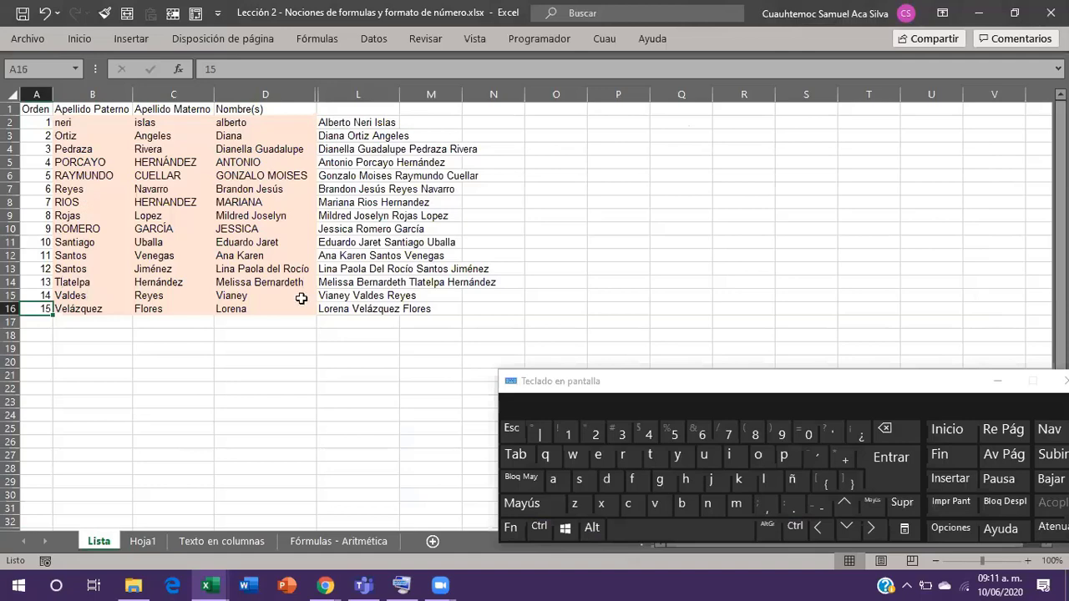
key(alt+Tab)
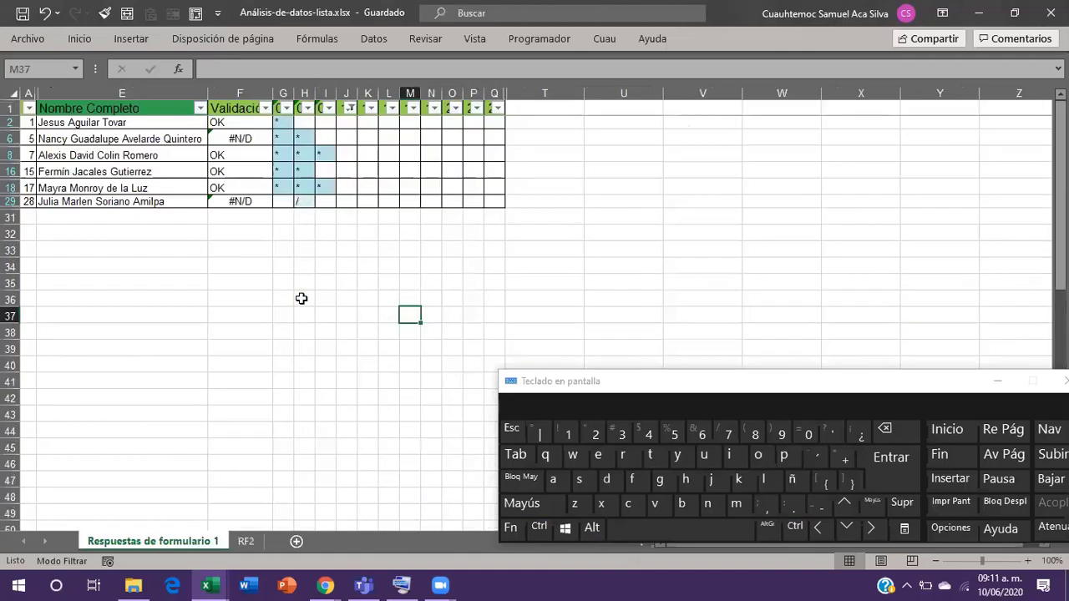
key(ctrl+Home)
key(Left)
key(Left)
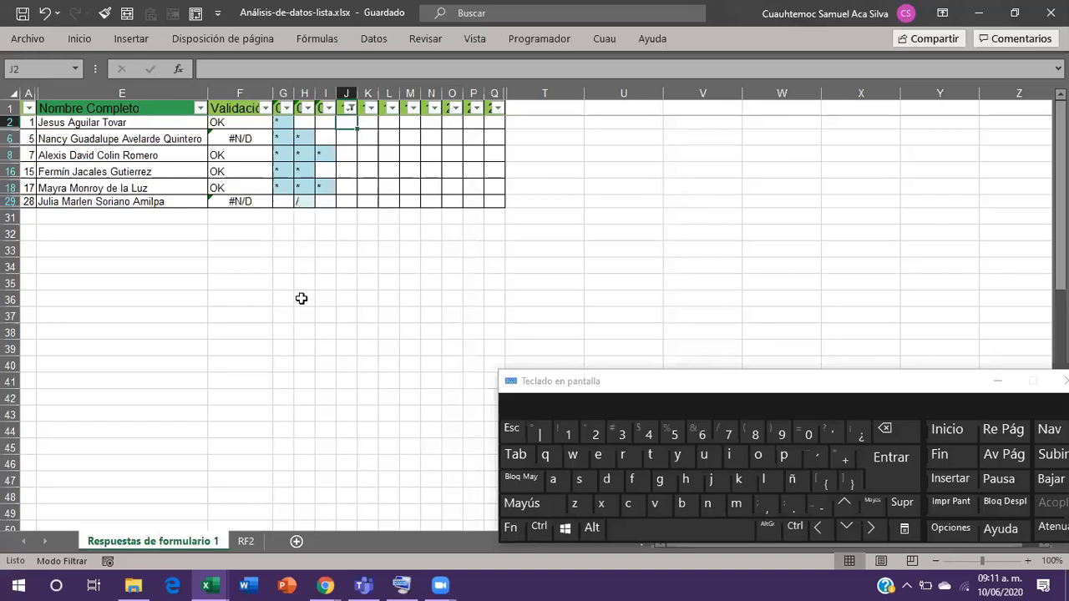
Examine the date headings G1:Q1 and the blank attendance cells of the filtered students in rows 2, 6 and 16.
key(Left)
key(Left)
key(Left)
key(Up)
key(ctrl+shift+Right)
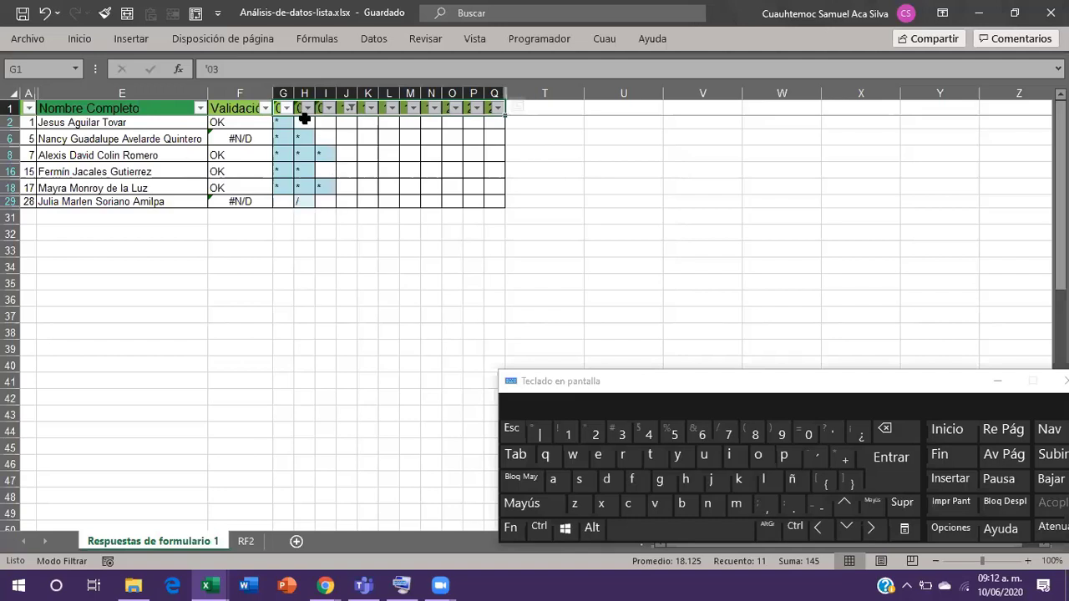
drag(304, 122, 348, 122)
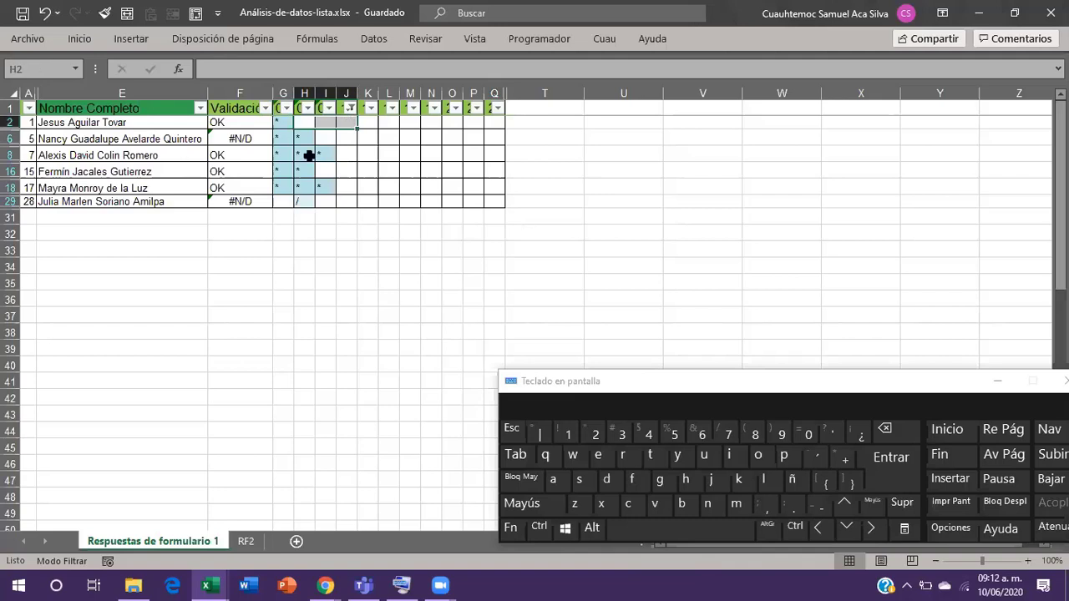
drag(321, 138, 353, 139)
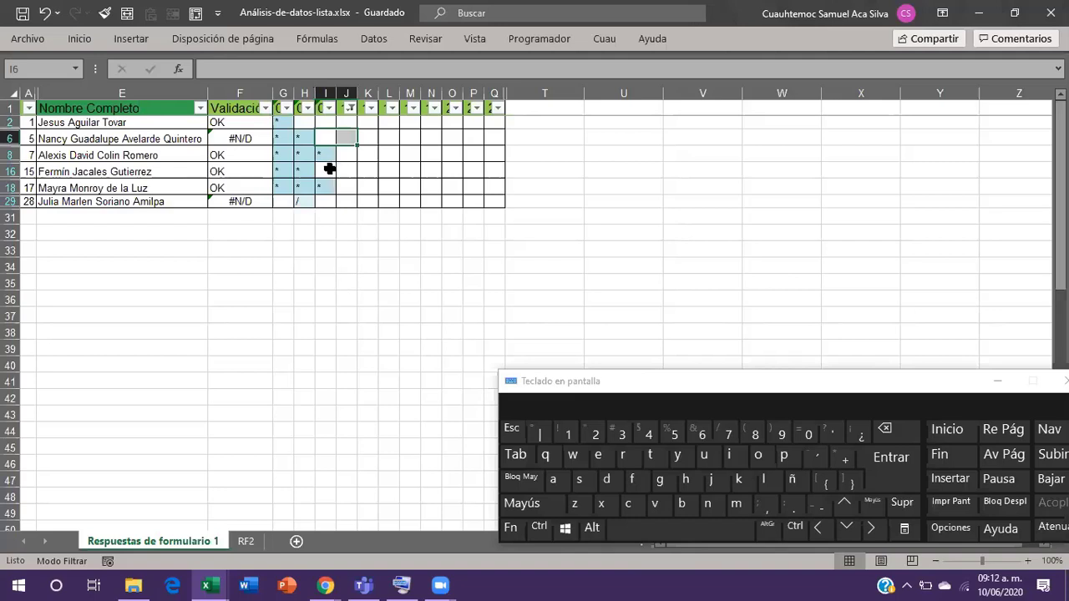
drag(330, 169, 350, 169)
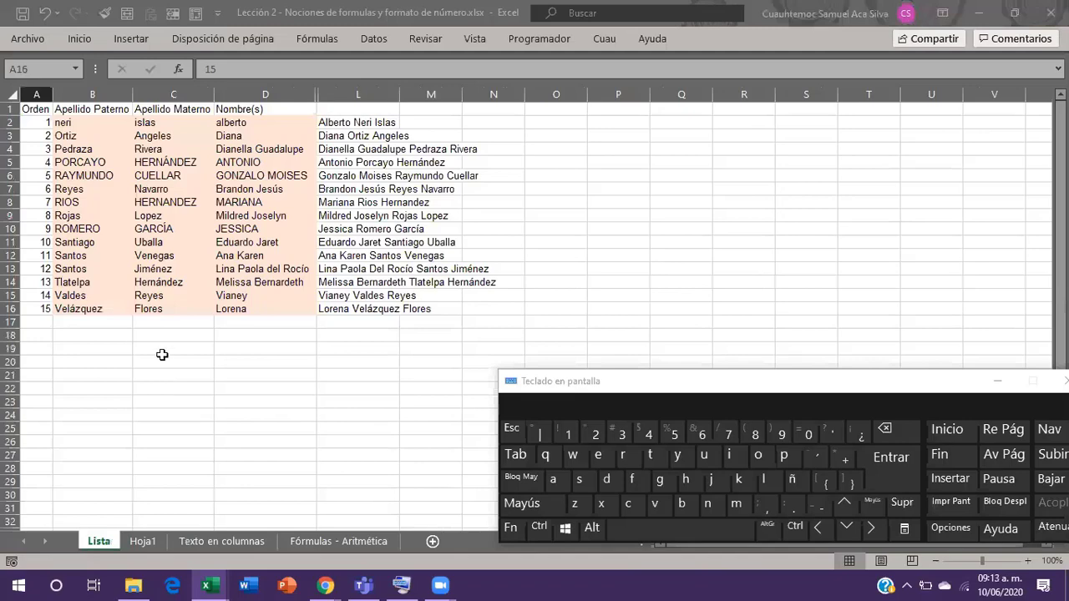
Return to the Lista sheet, switch to Insumo 1.xlsx and review the CARGO column on its BASE_DE_DATOS_DATOS_EMPLEADOS sheet.
drag(84, 175, 167, 229)
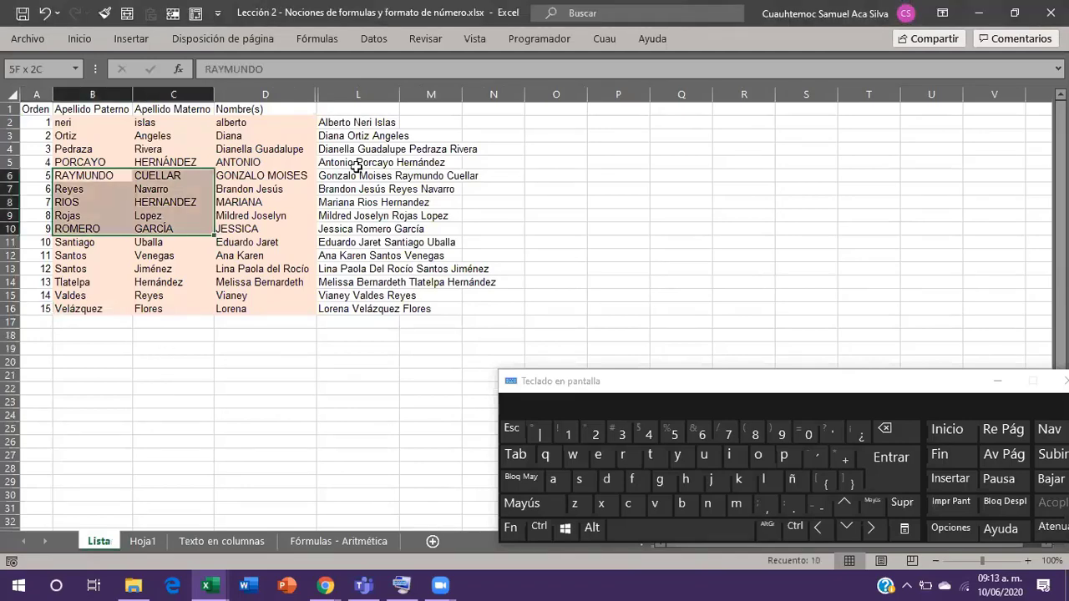
click(207, 585)
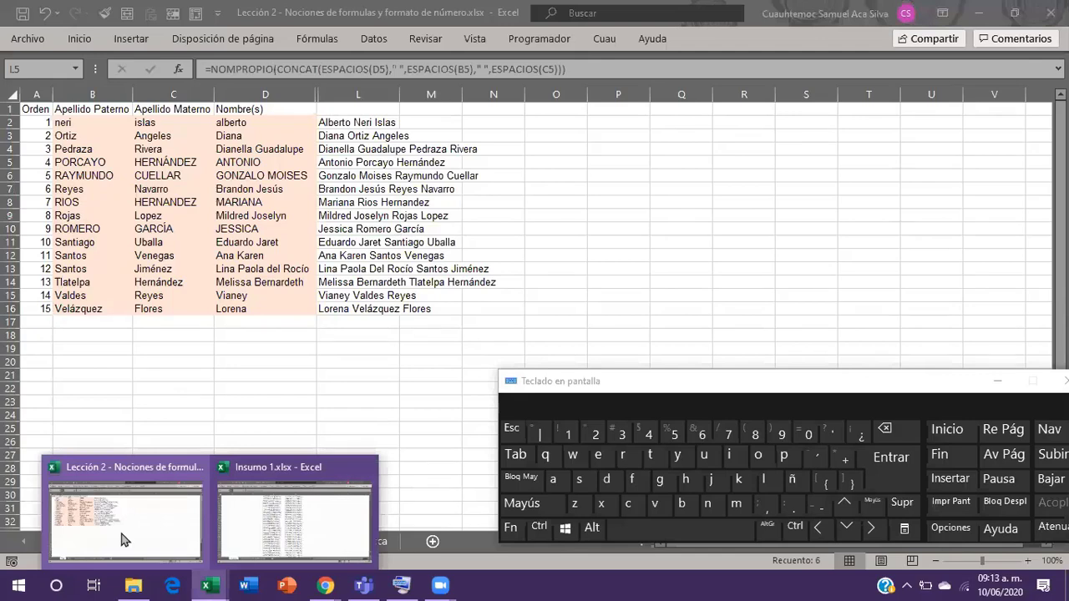
click(316, 514)
click(215, 541)
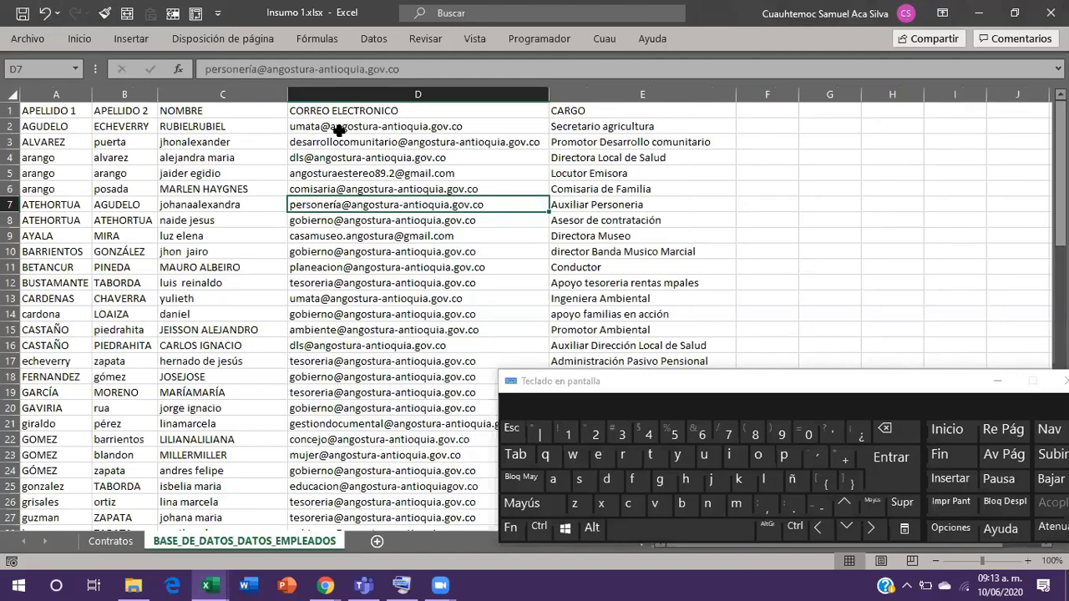
drag(569, 145, 597, 248)
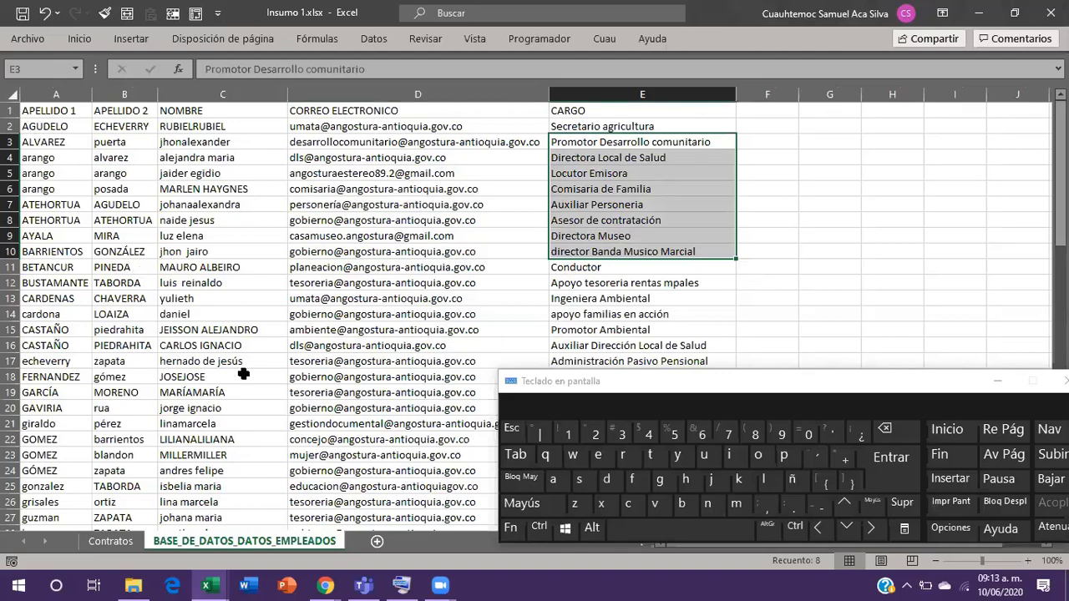
Copy the employees' surnames and first names in A2:C18 of the BASE_DE_DATOS_DATOS_EMPLEADOS sheet.
drag(36, 126, 125, 157)
drag(243, 374, 243, 374)
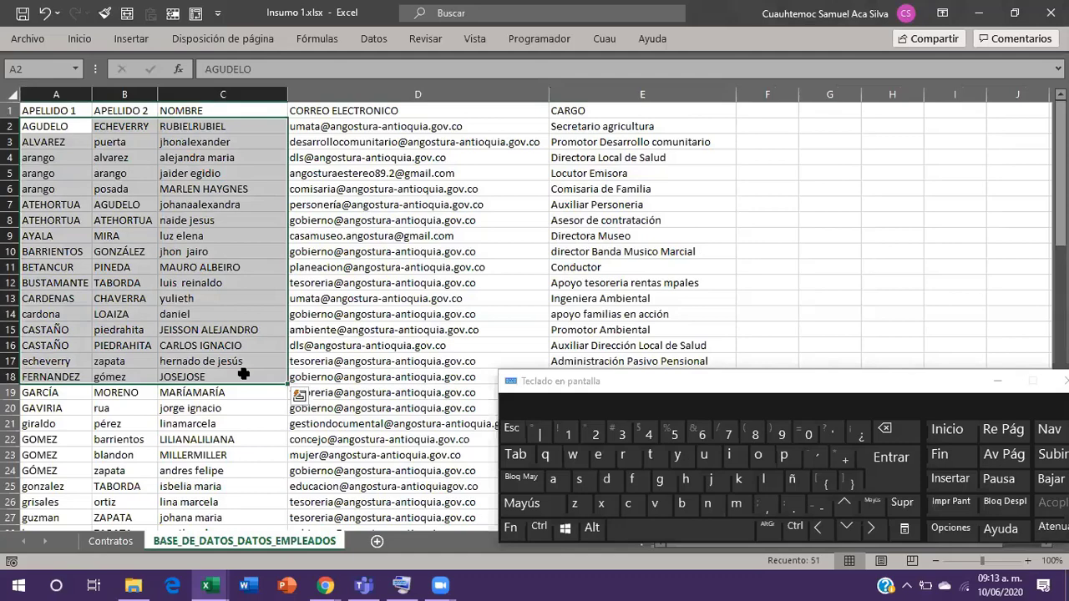
key(ctrl+c)
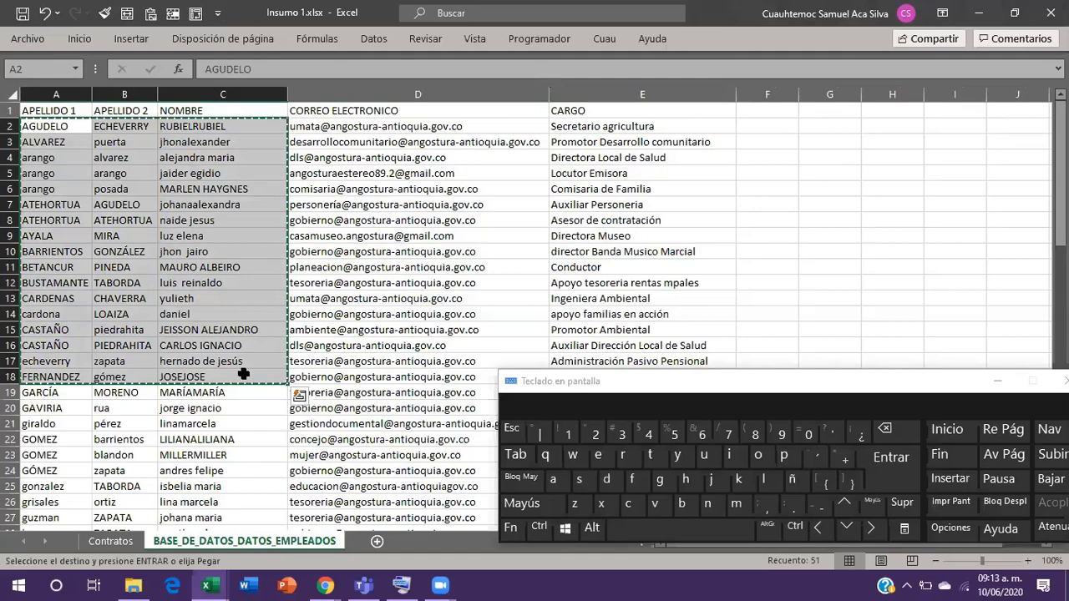
key(Left)
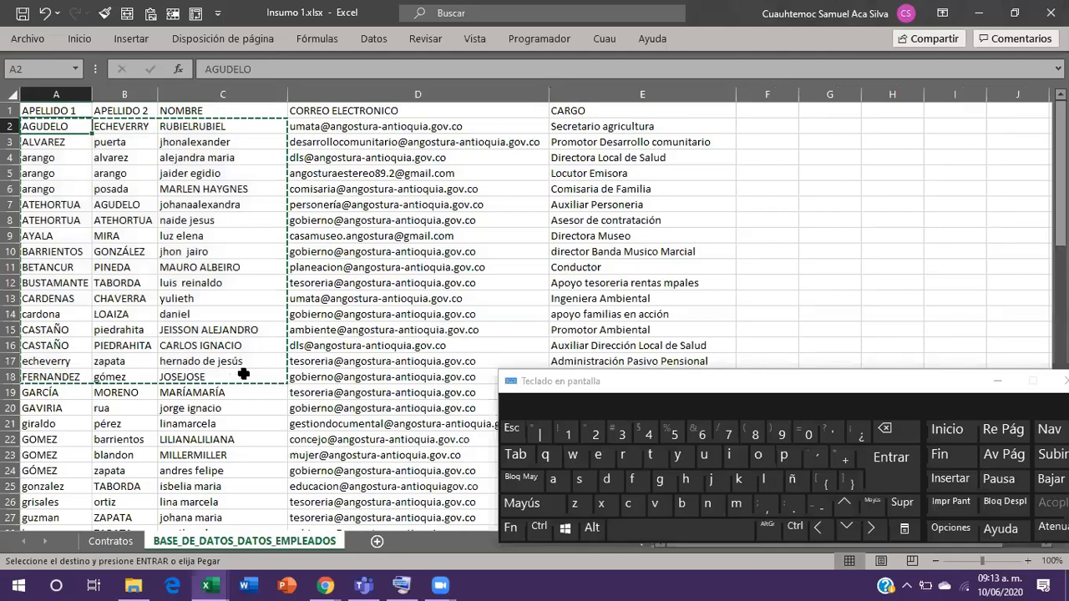
key(Right)
key(Right)
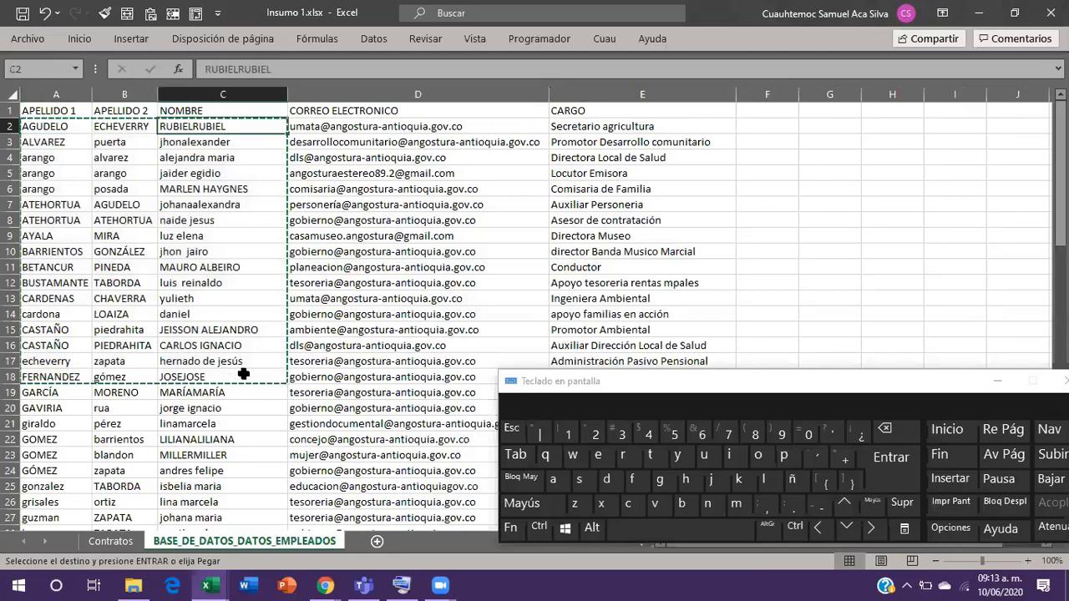
Switch to the Lección 2 workbook and paste the copied names into the Lista sheet starting at B19.
key(ctrl+Tab)
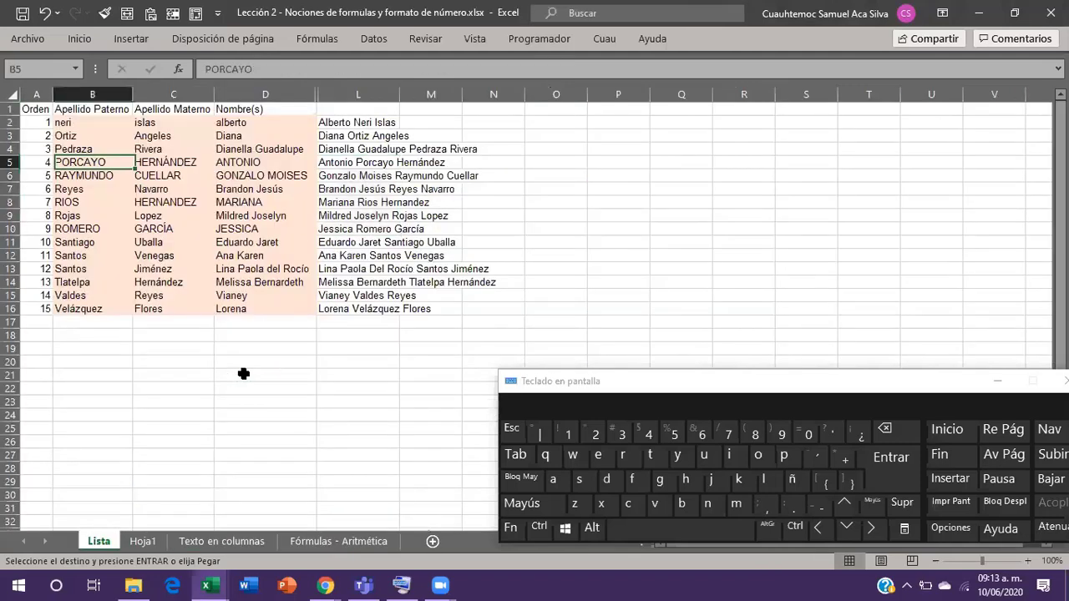
key(Down)
key(Down)
key(Down)
key(Down)
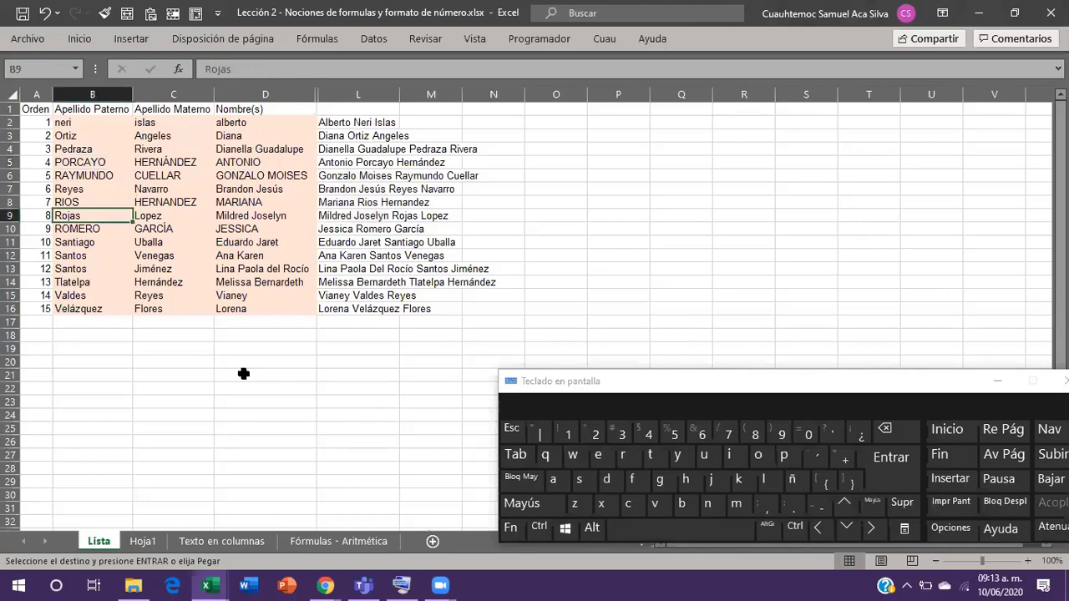
key(Down)
key(Down)
key(Down)
key(Down)
key(Down)
key(Down)
key(Down)
key(Down)
key(Down)
key(Down)
key(ctrl+v)
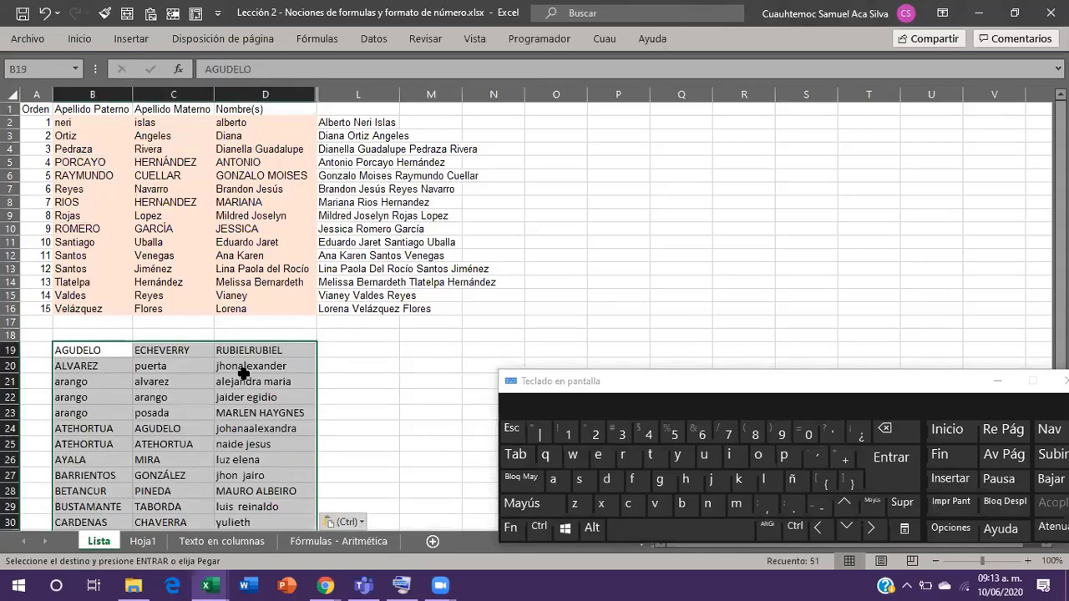
Enter 16 as the order number of the first pasted name in A19.
key(Left)
text(16)
key(Return)
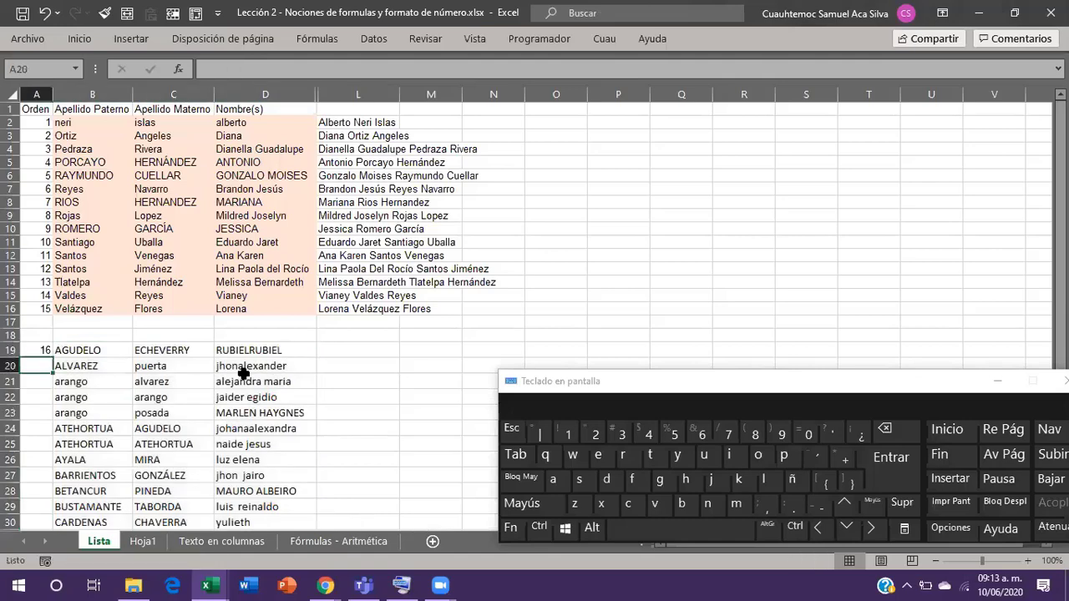
Enter the formula =A19+1 in A20 to number the second pasted name.
text(=)
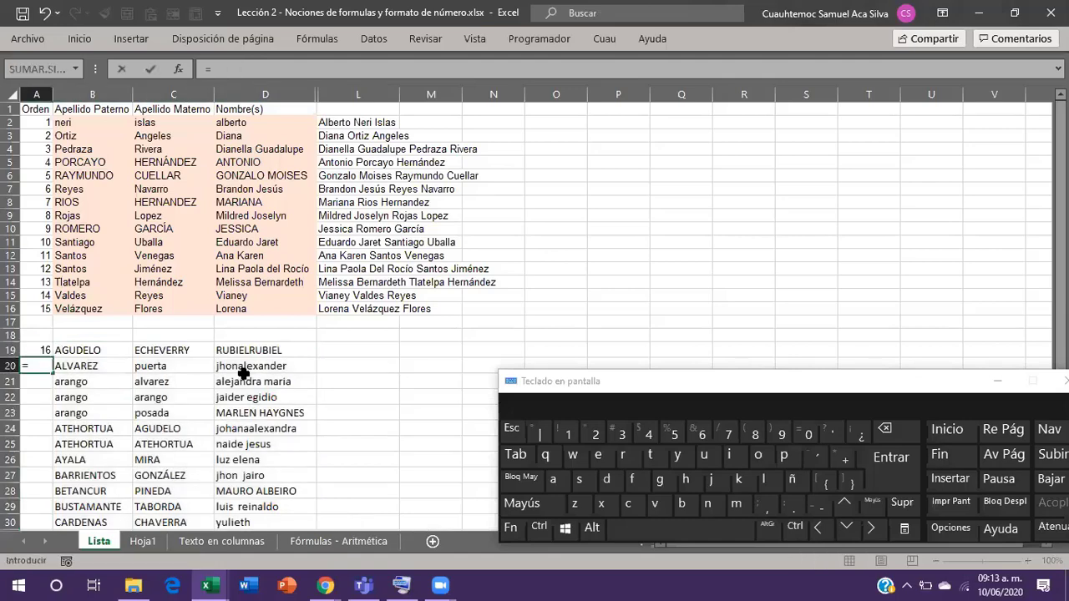
key(Up)
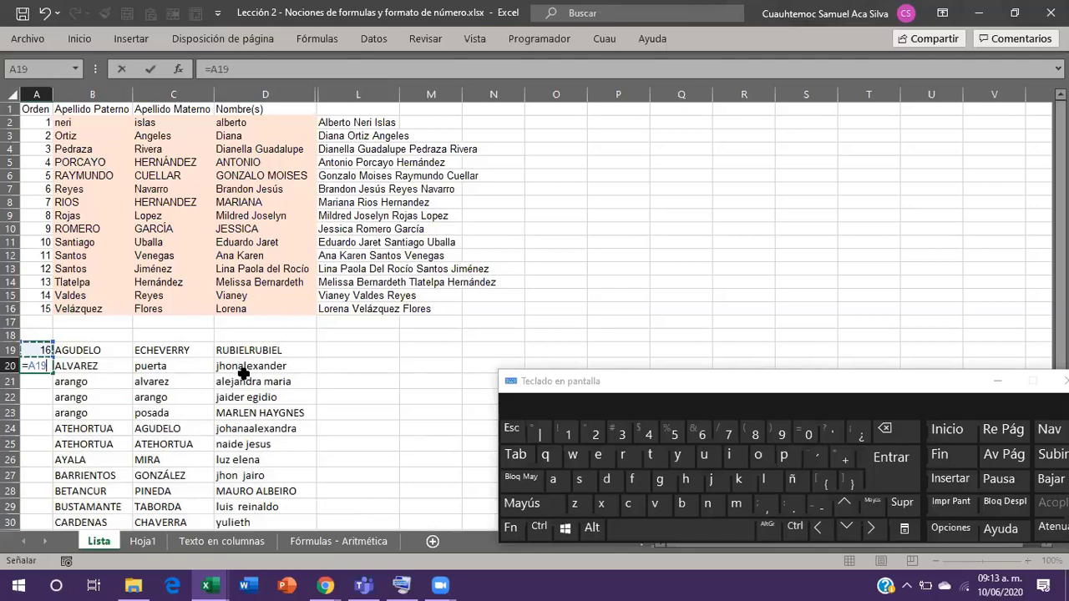
text(+1)
key(ctrl+Return)
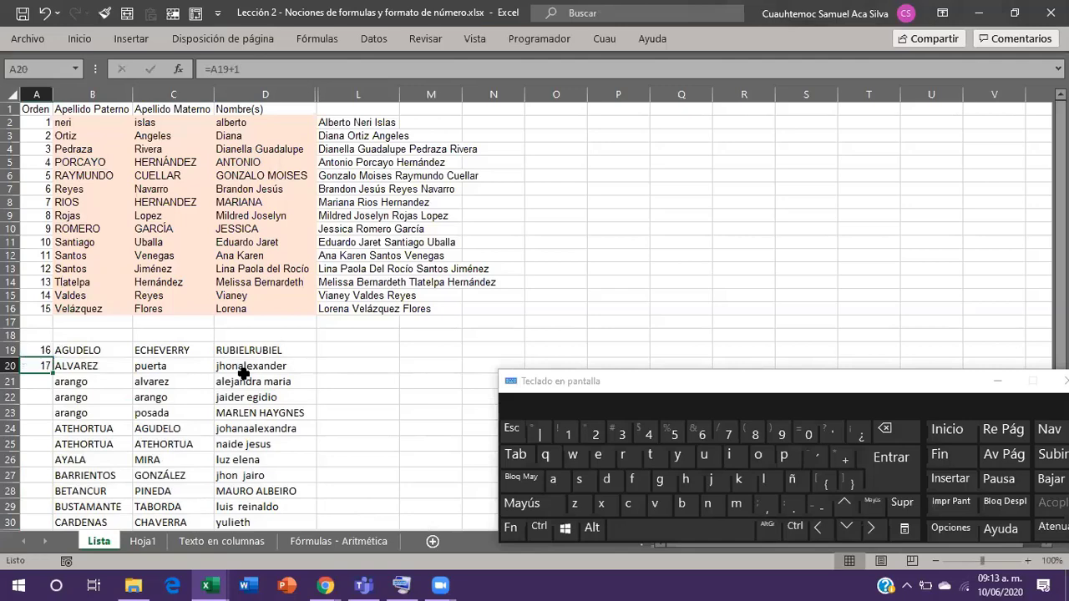
Copy the numbering formula from A20 down the Orden column to A35.
key(ctrl+c)
key(Down)
key(Down)
key(Down)
key(Down)
key(Down)
key(Down)
key(Down)
key(Down)
key(Down)
key(Down)
key(Down)
key(Down)
key(Down)
key(Down)
key(Down)
key(ctrl+shift+Up)
key(Return)
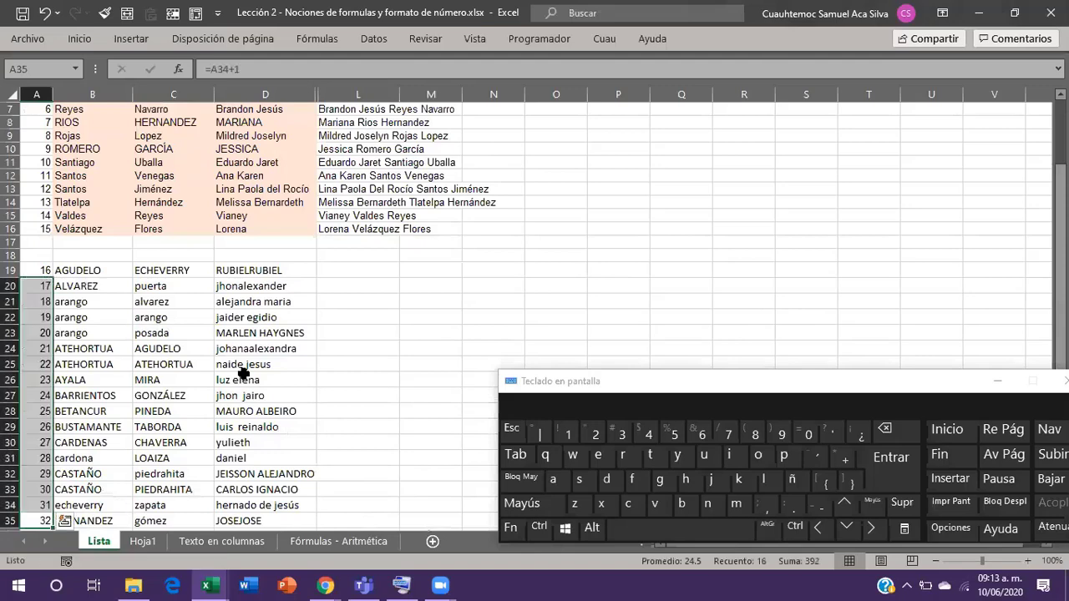
key(Up)
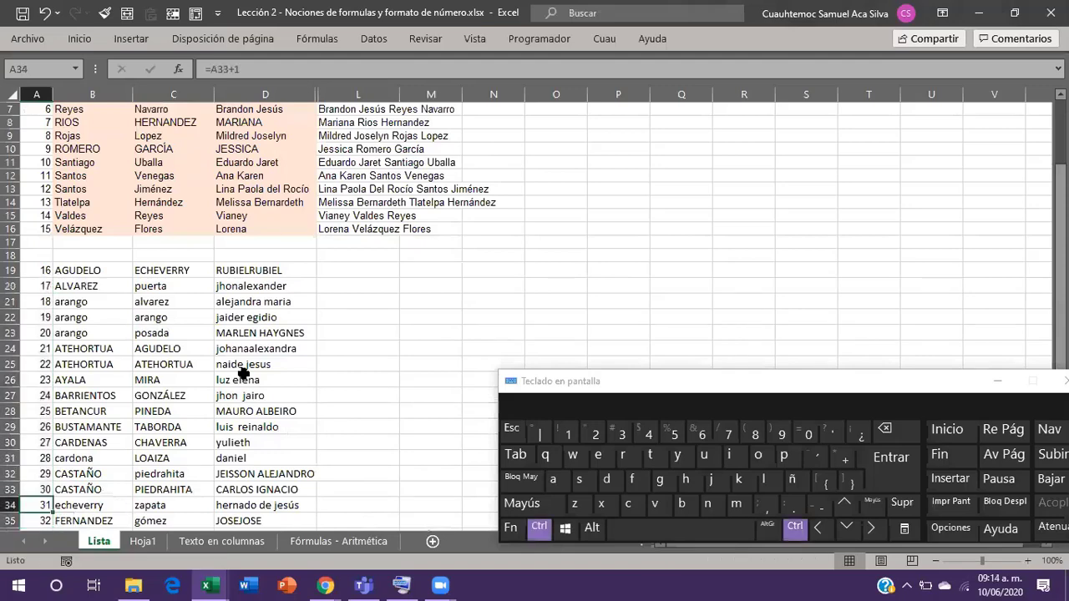
Undo the copied numbering and clear the formula from A20.
key(ctrl+z)
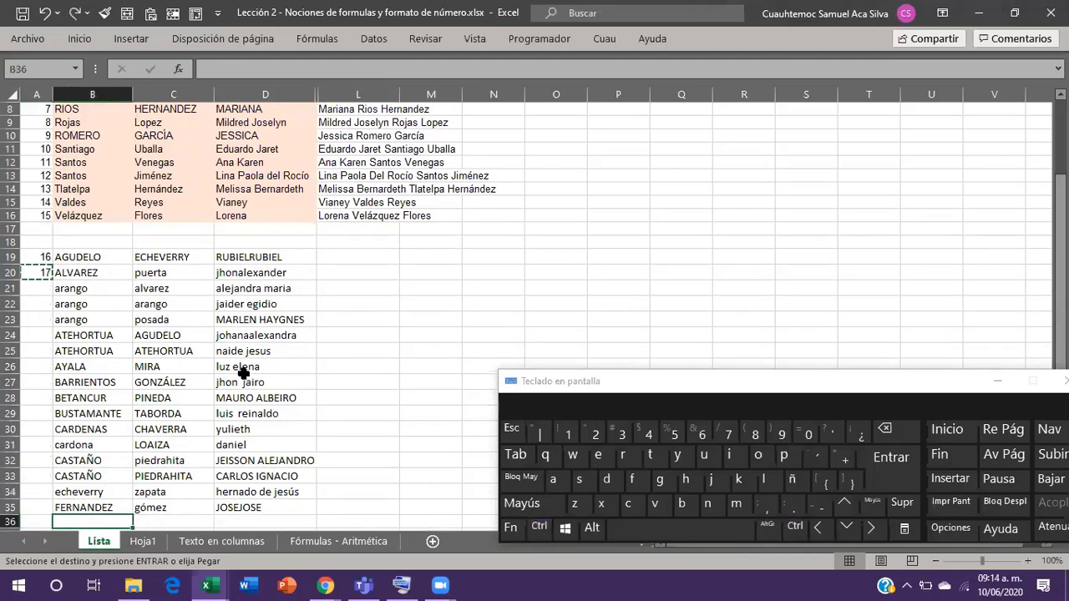
key(ctrl+z)
key(Delete)
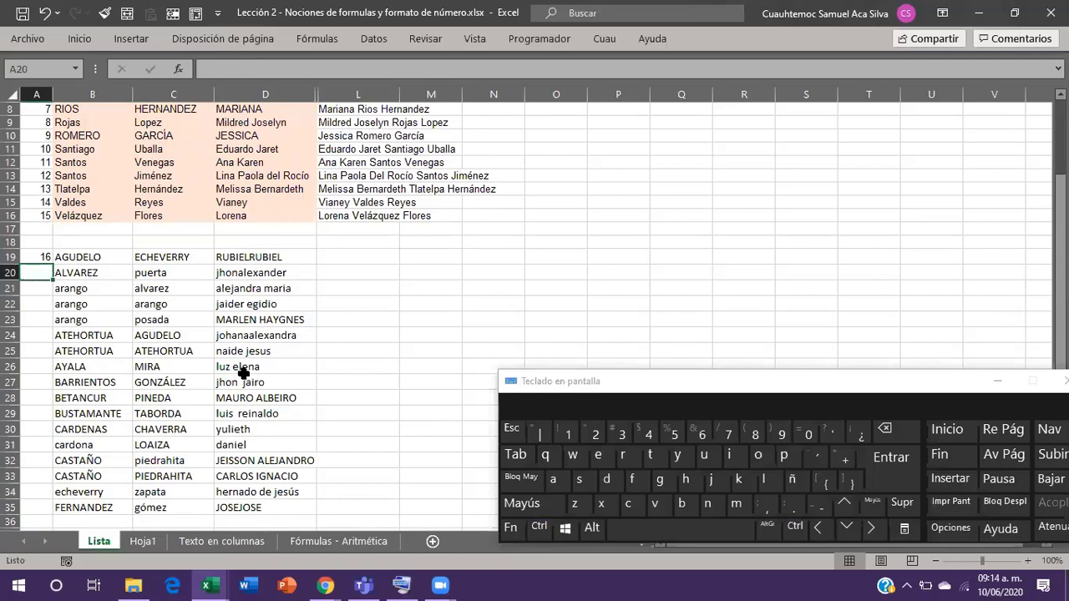
Enter =A19+1 in A20 again and copy it down to the last pasted name in A35.
text(=)
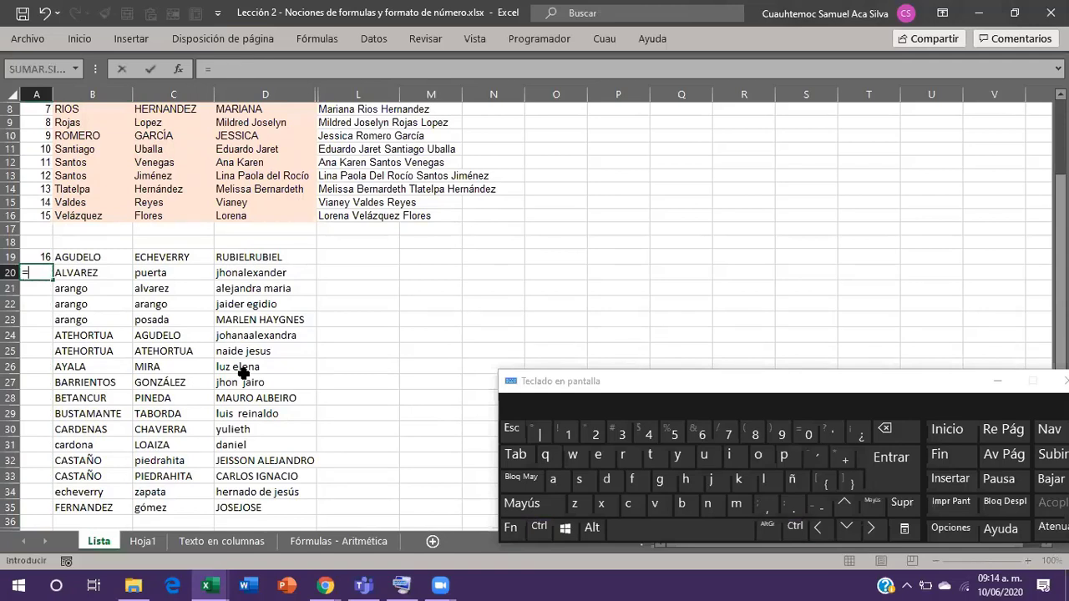
key(Up)
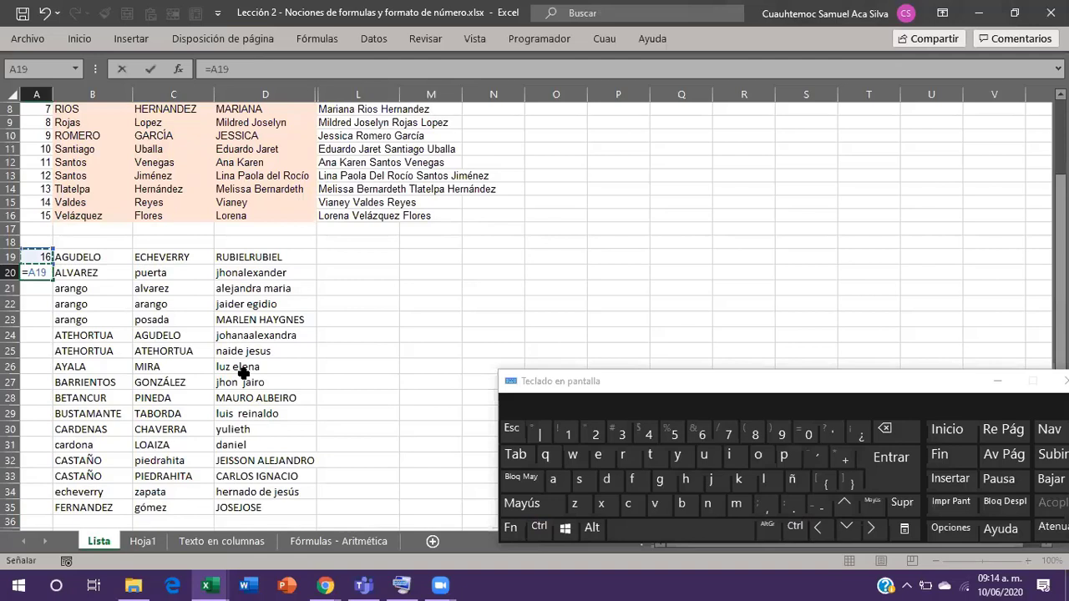
text(+1)
key(ctrl+Return)
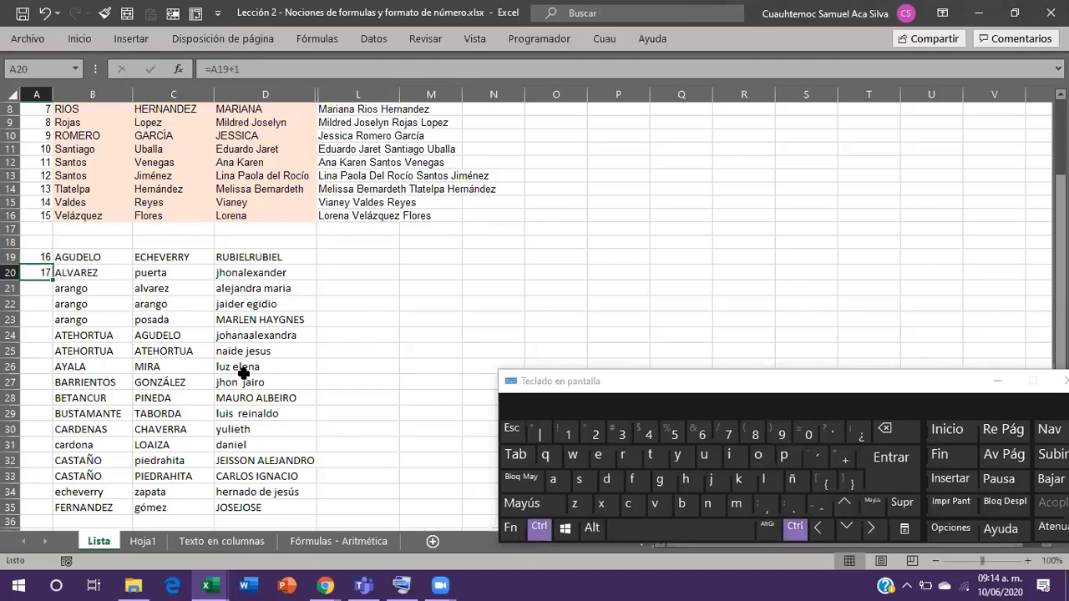
key(ctrl+c)
key(Right)
key(ctrl+Down)
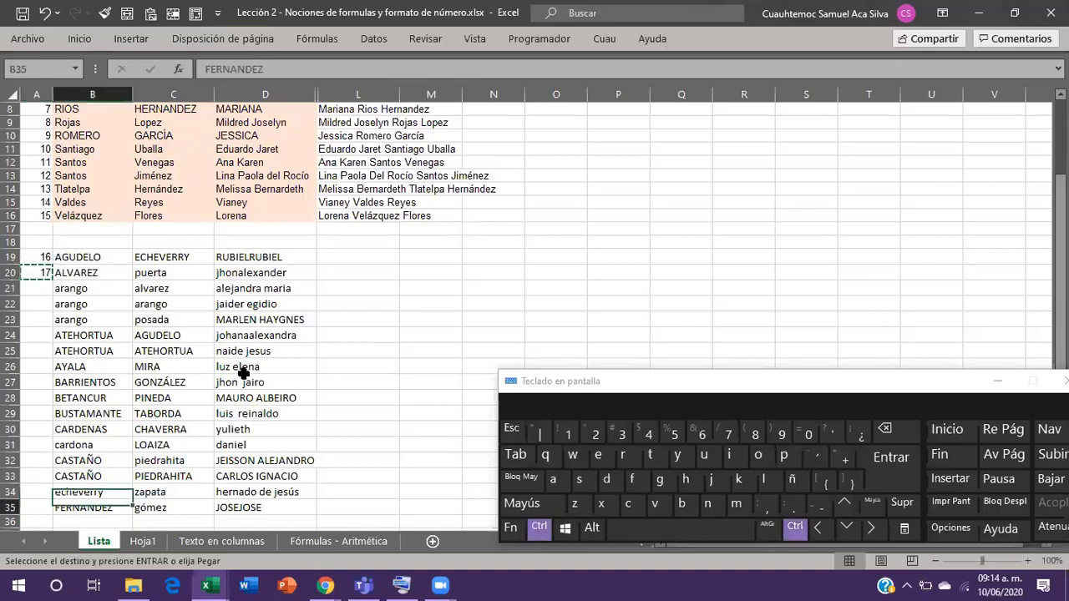
key(Left)
key(ctrl+shift+Up)
key(Return)
Turn the numbering formula in A20 into text with a leading apostrophe and undo that change.
key(ctrl+Up)
key(Down)
key(F2)
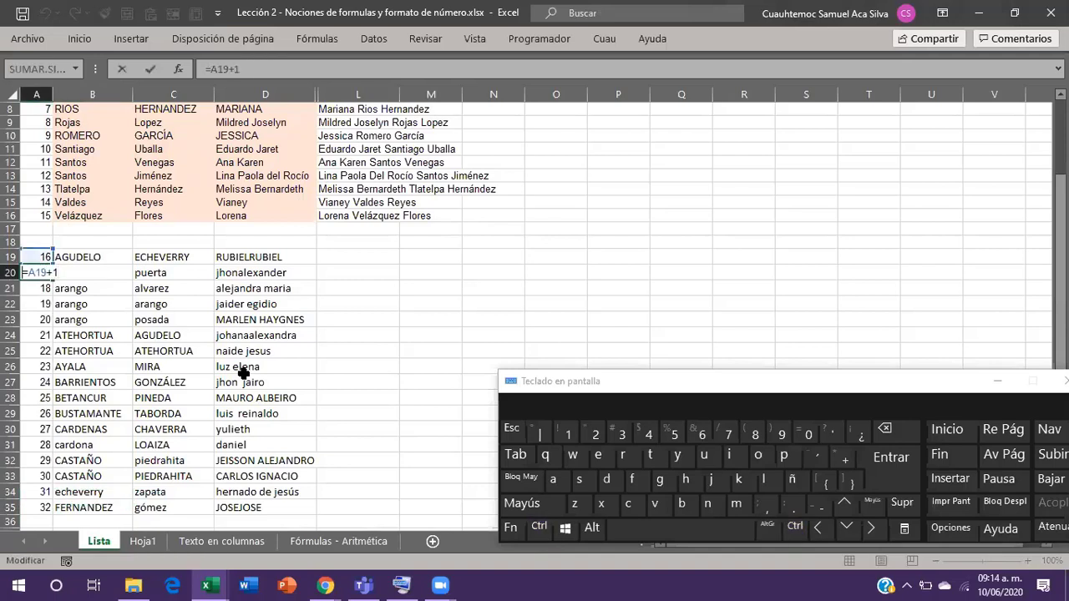
key(Home)
text(')
key(Return)
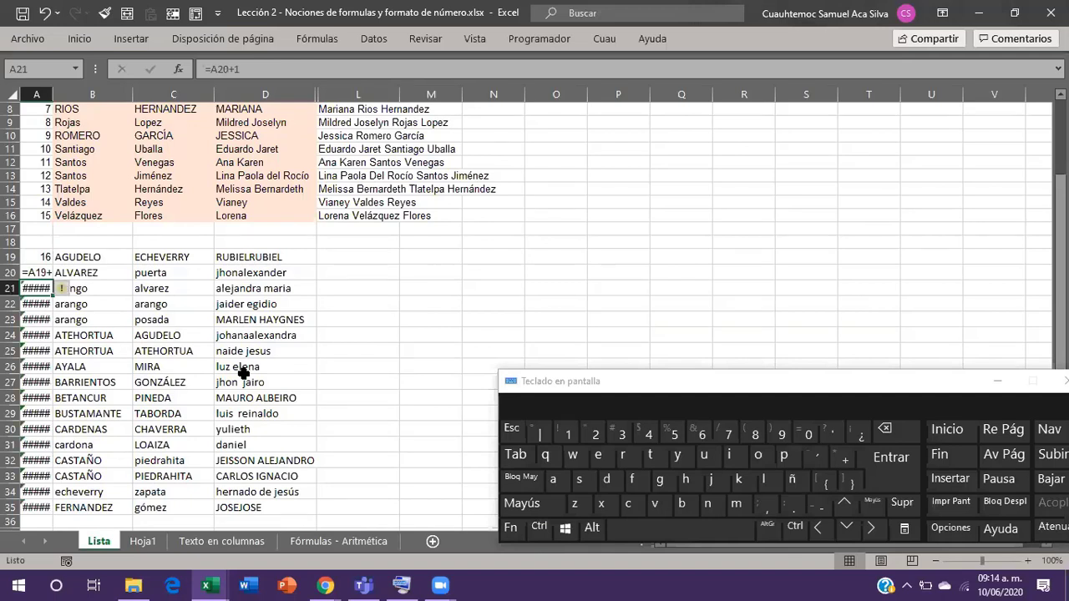
key(ctrl+z)
Turn the numbering formula in A35 into text with a leading apostrophe.
key(ctrl+Down)
key(F2)
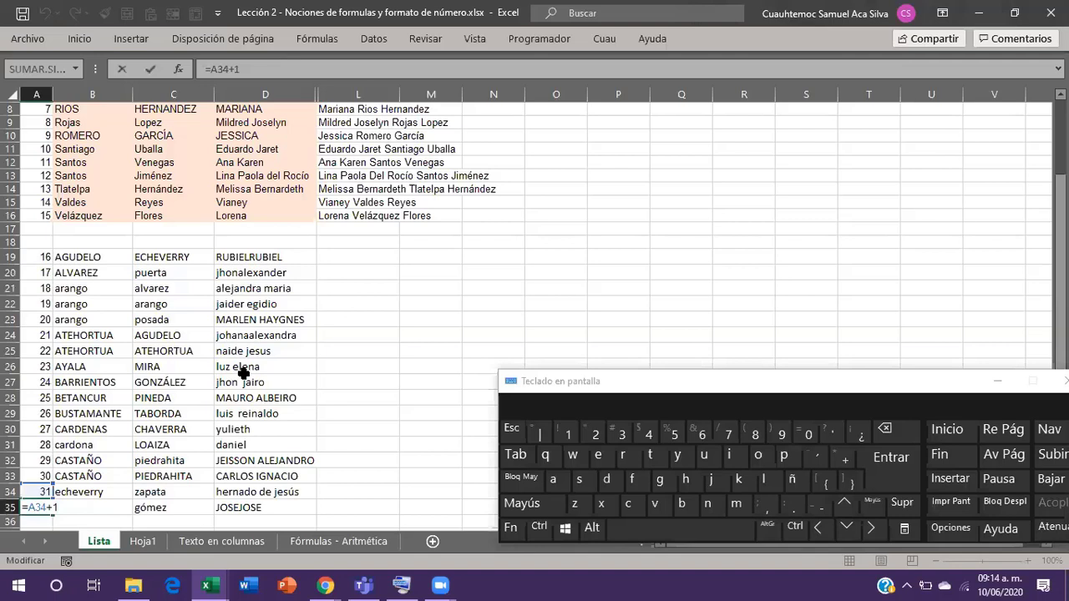
key(ctrl+Return)
Copy the full-name formula from L16 into L19:L35 for the added employees, ending on the last name in L35.
key(ctrl+Up)
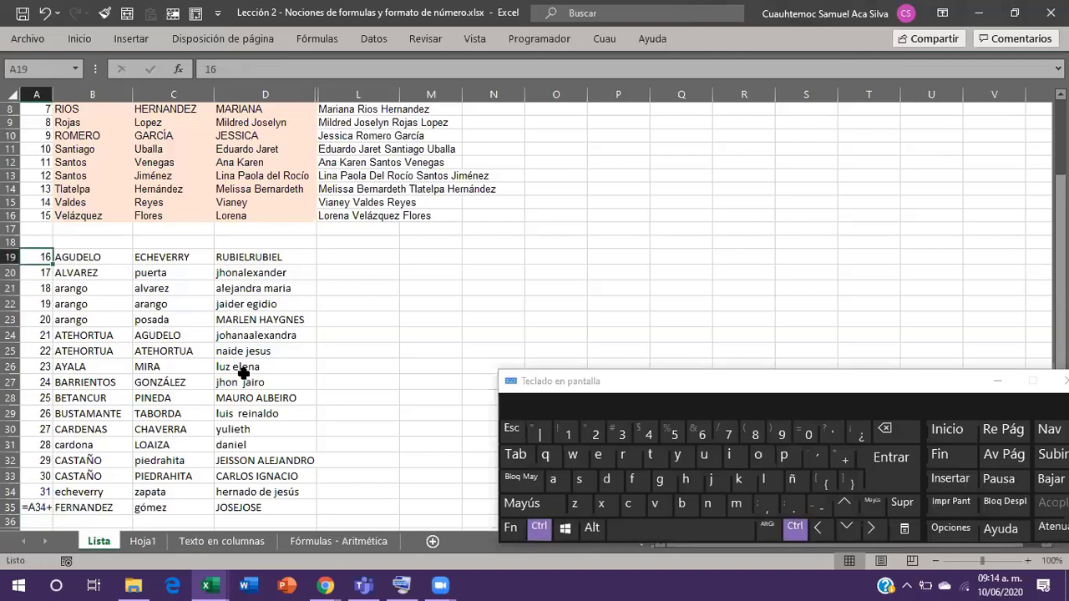
key(Down)
key(Right)
key(Right)
key(Right)
key(Right)
key(Up)
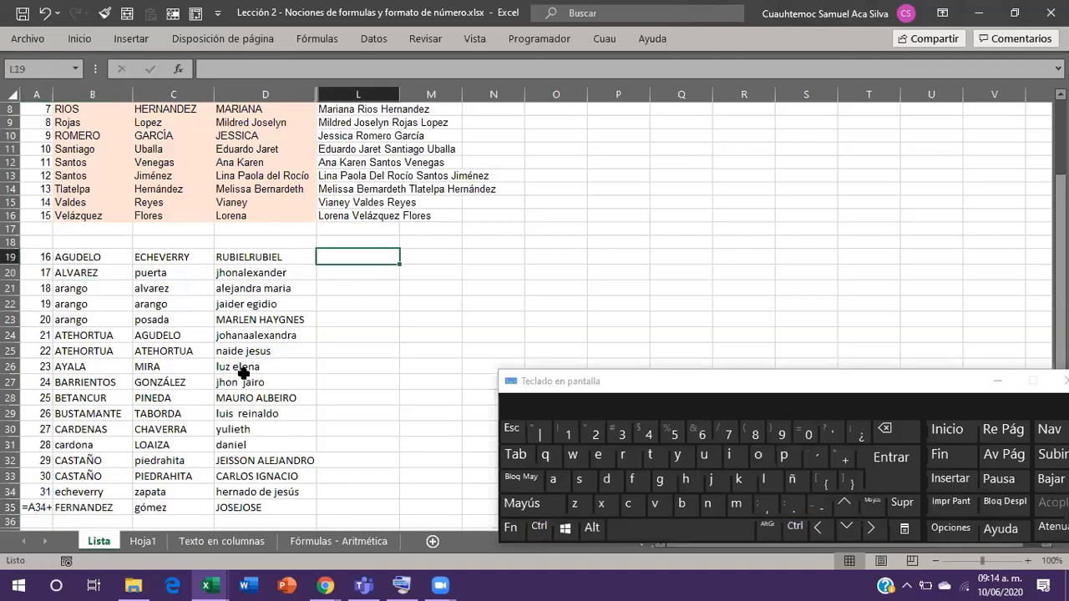
key(Up)
key(Up)
key(Up)
key(ctrl+c)
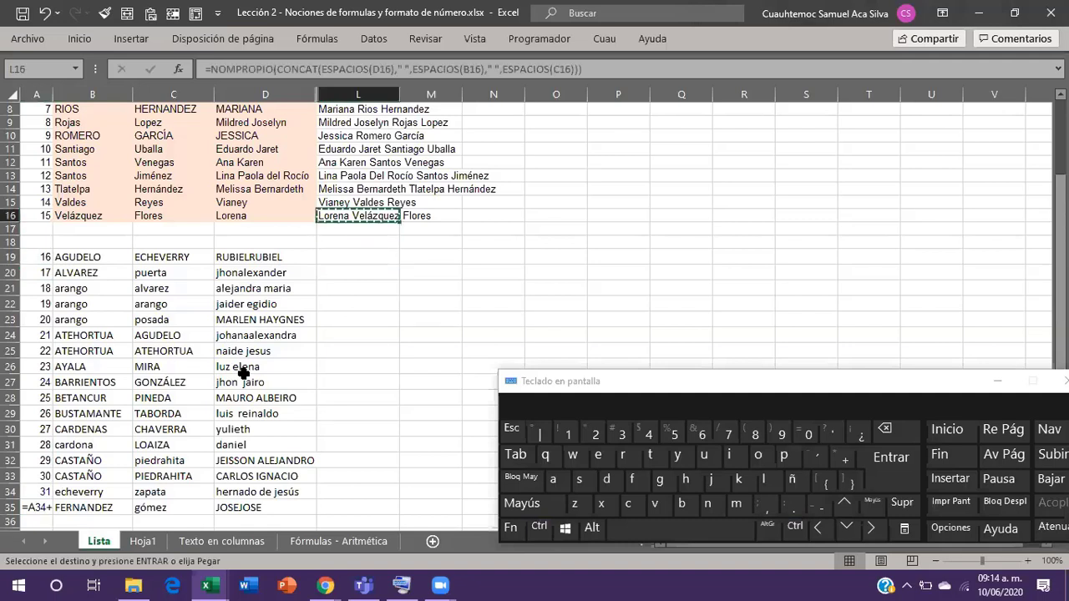
key(Down)
key(Down)
key(Down)
key(shift+Down)
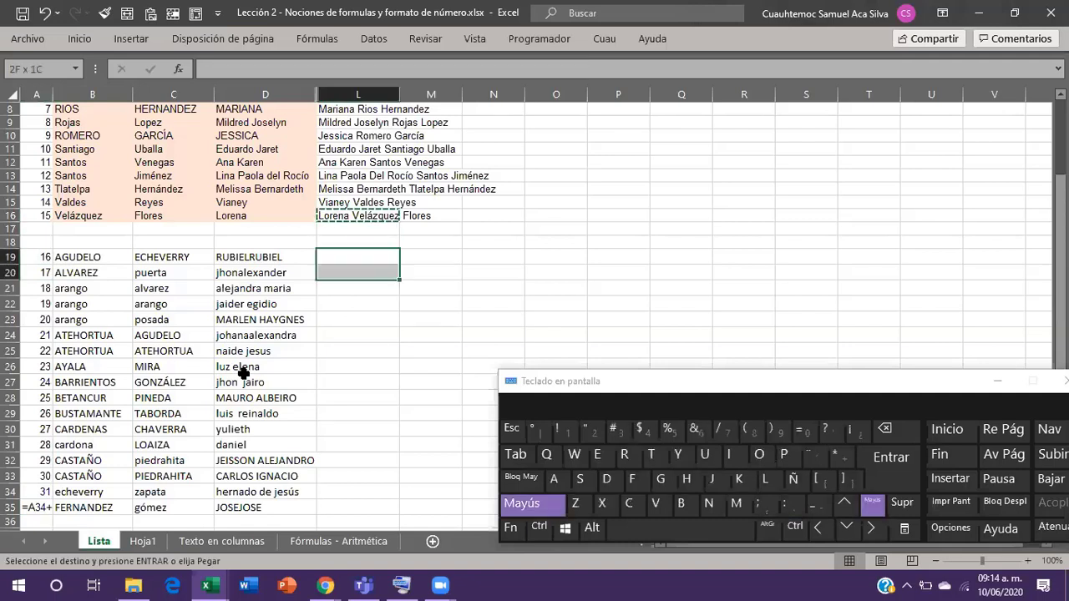
key(shift+Down)
key(shift+Down)
key(shift+Down)
key(shift+Down)
key(shift+Down)
key(shift+Down)
key(shift+Down)
key(shift+Down)
key(shift+Down)
key(shift+Down)
key(shift+Down)
key(shift+Down)
key(shift+Down)
key(shift+Down)
key(shift+Down)
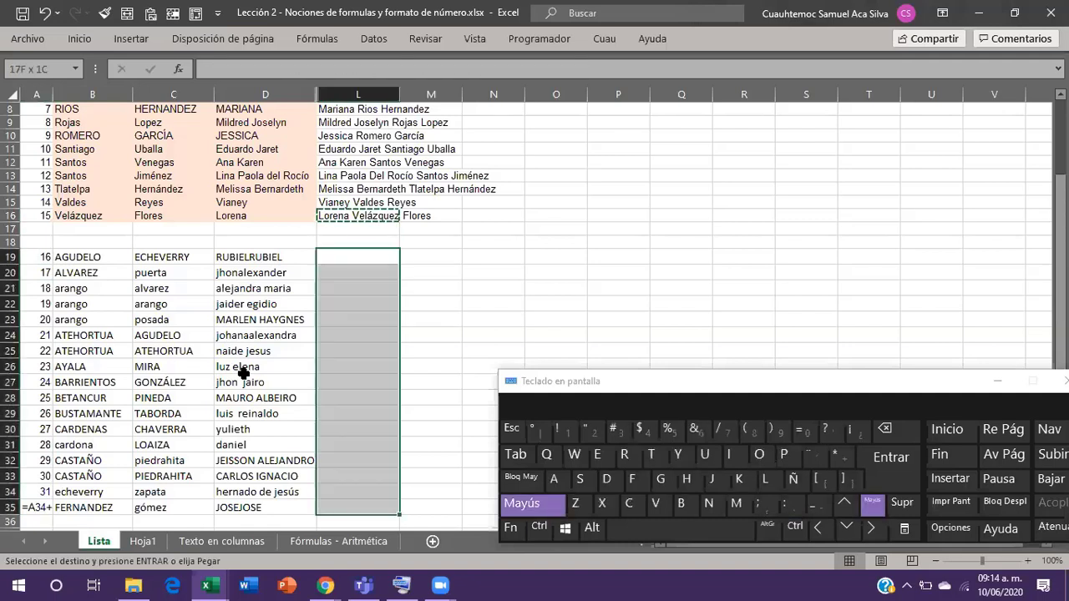
key(Return)
key(Right)
key(Right)
key(Right)
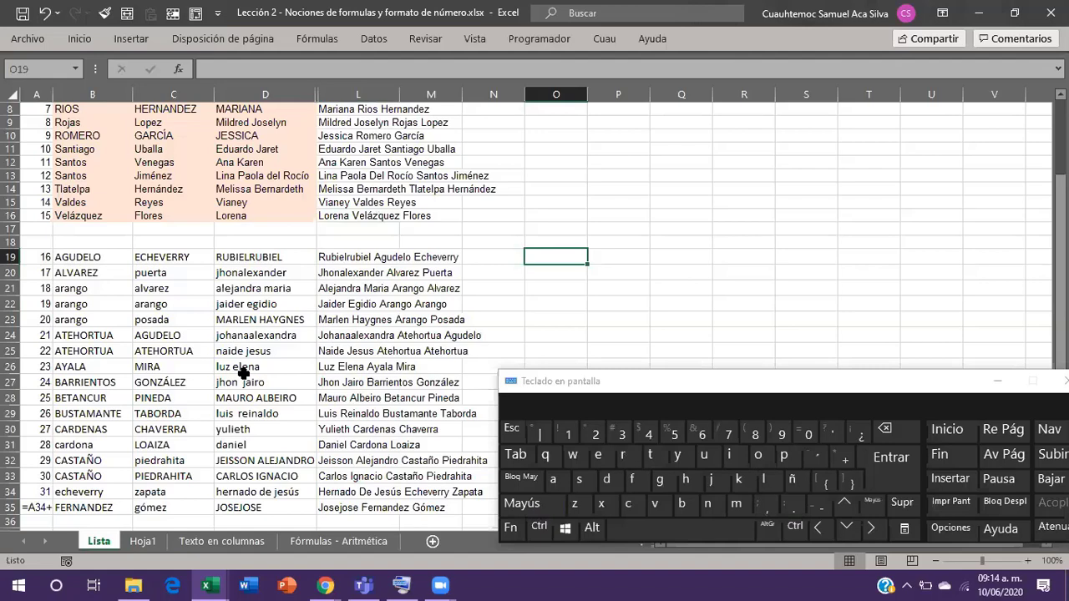
key(Left)
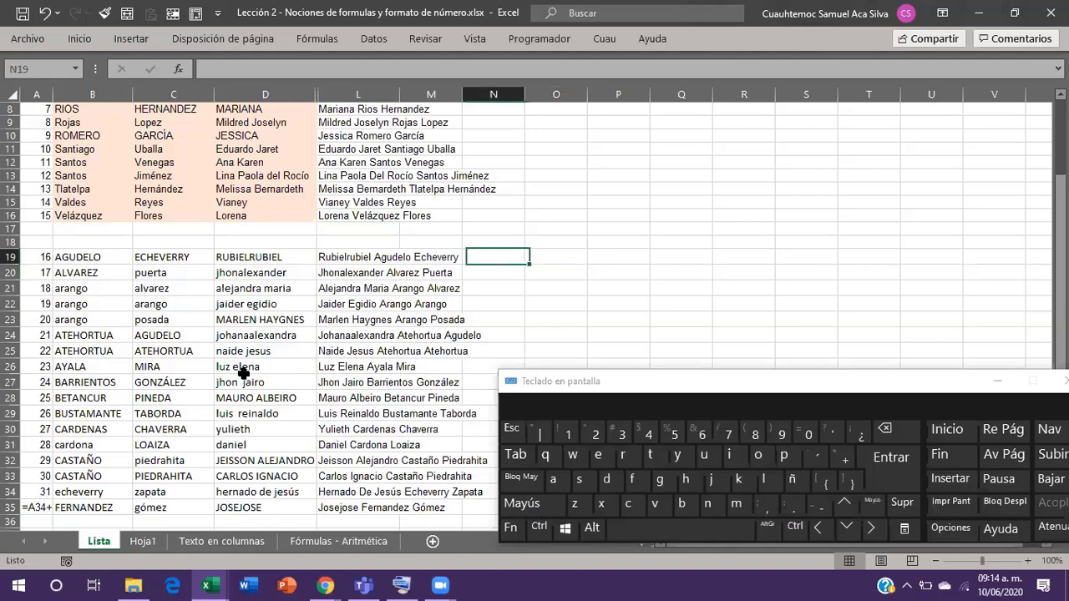
key(Left)
key(Left)
key(ctrl+Down)
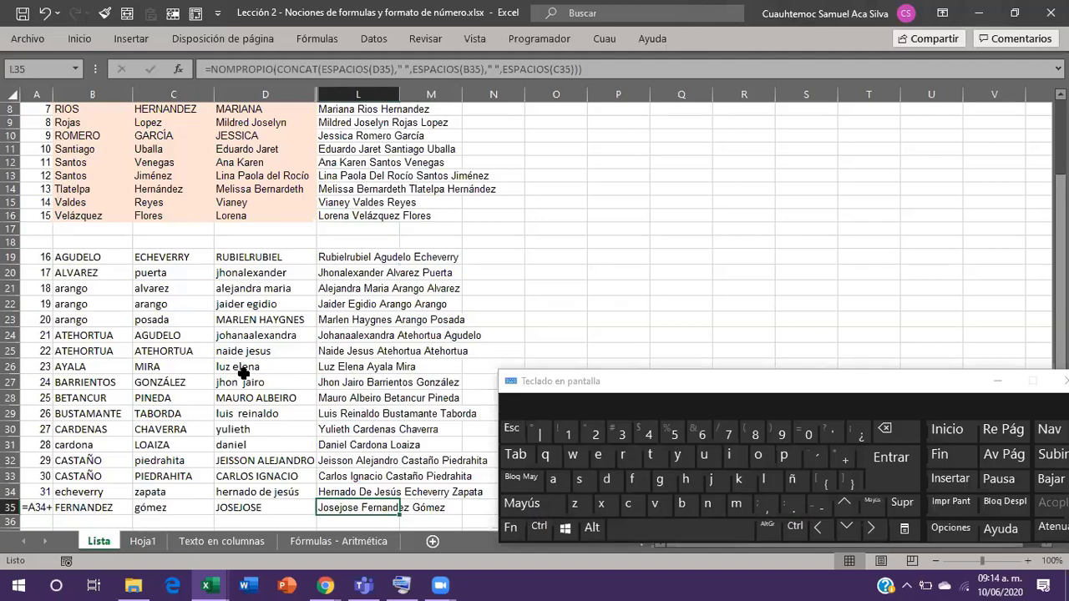
Switch to Insumo 1.xlsx, return to cell A1 of the Contratos sheet, then save and close the workbook.
key(ctrl+Tab)
key(ctrl)
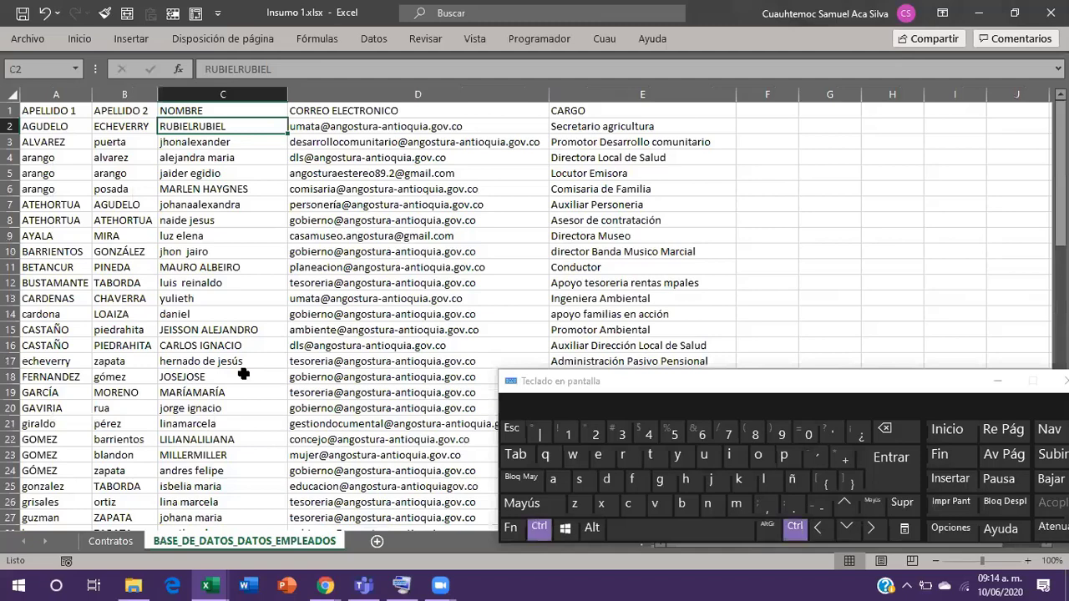
key(ctrl+Page_Up)
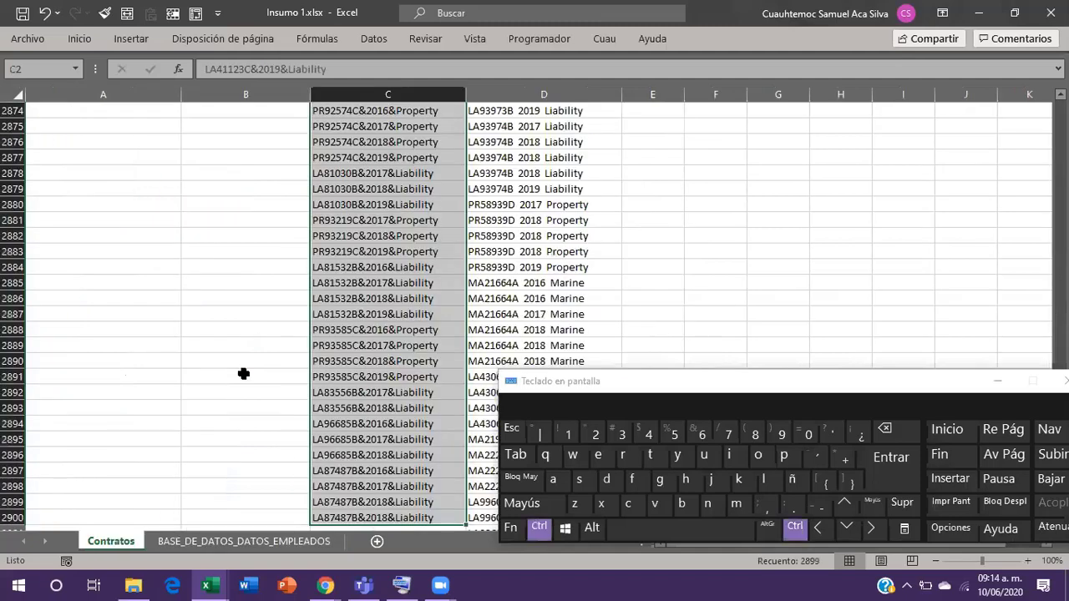
key(ctrl+Home)
key(ctrl+c)
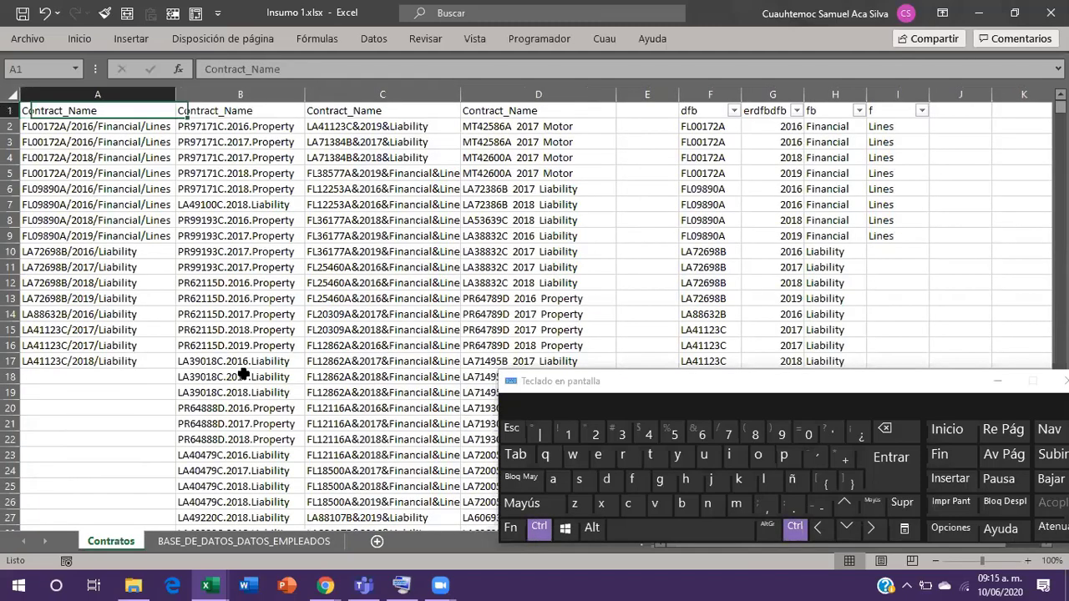
key(ctrl+s)
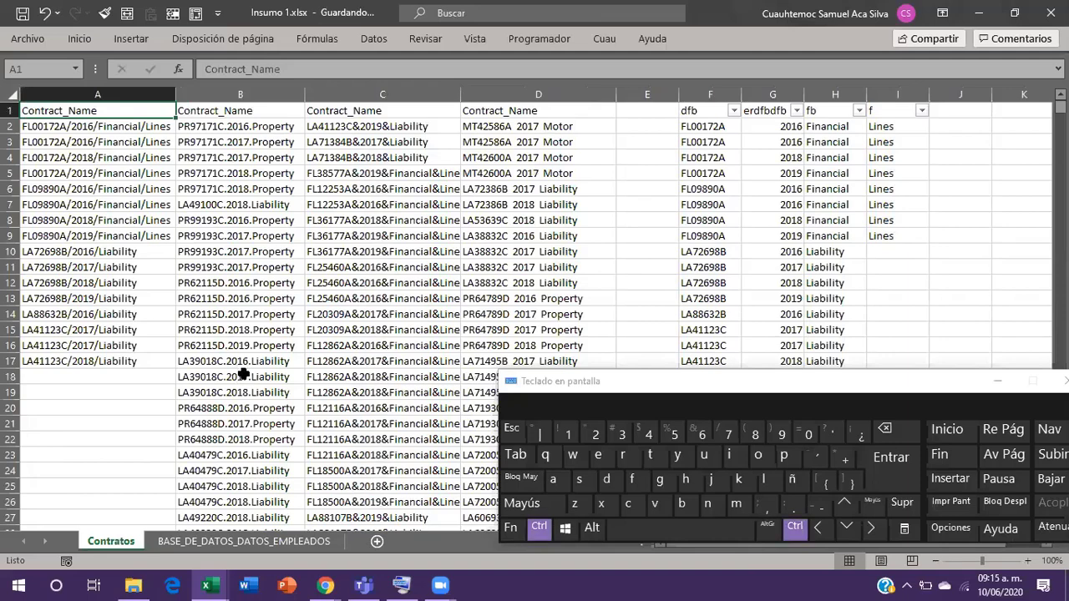
click(1045, 12)
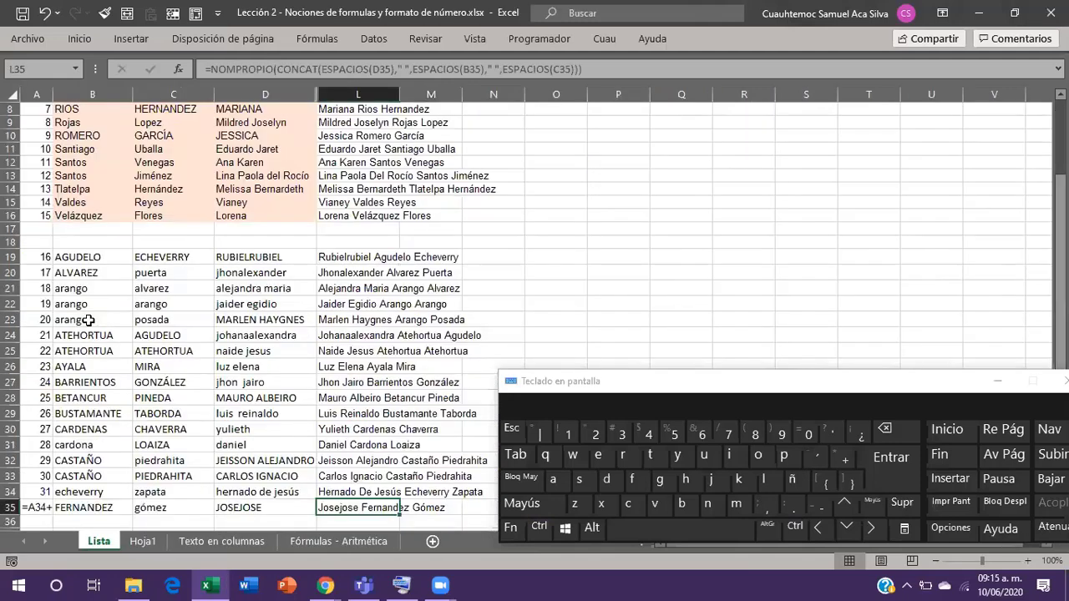
Select the added surnames and first names in B19:D32 on the Lista sheet and save the workbook.
shift+click(361, 468)
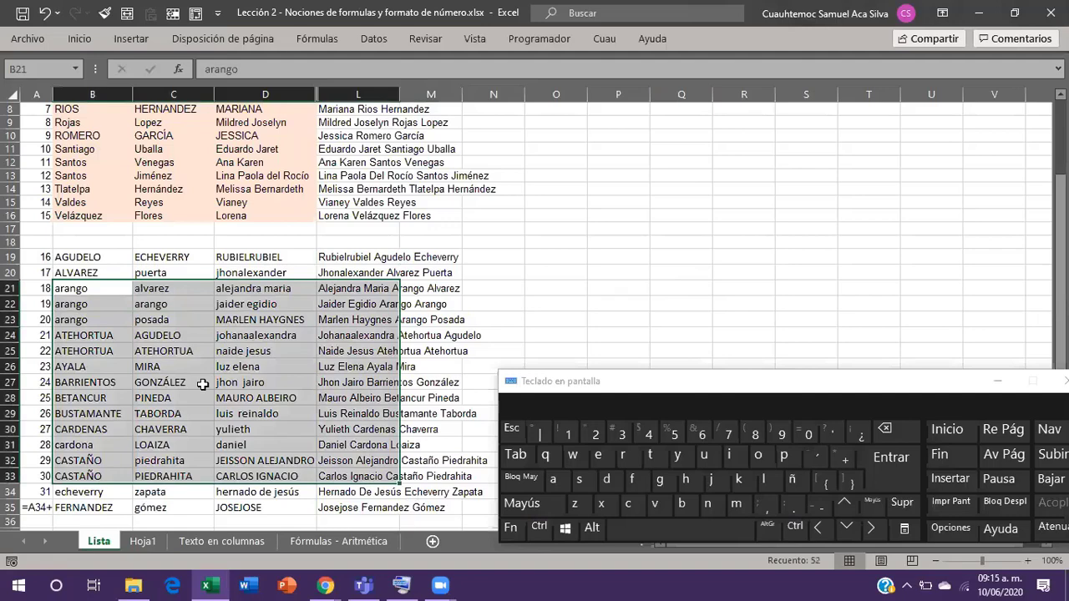
click(284, 257)
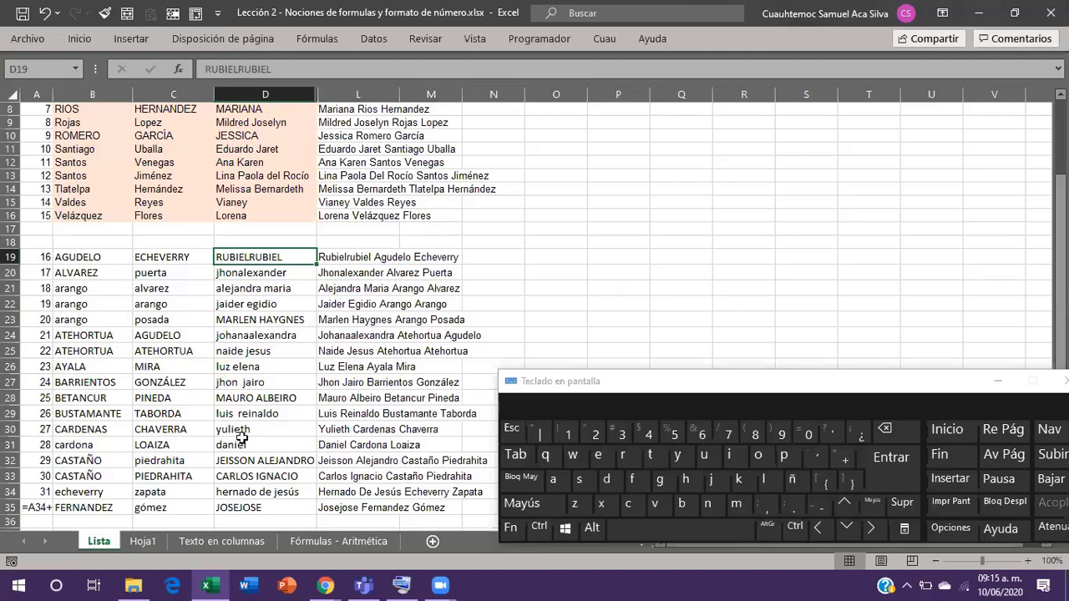
click(38, 69)
text(B19:D32)
key(Return)
key(ctrl+s)
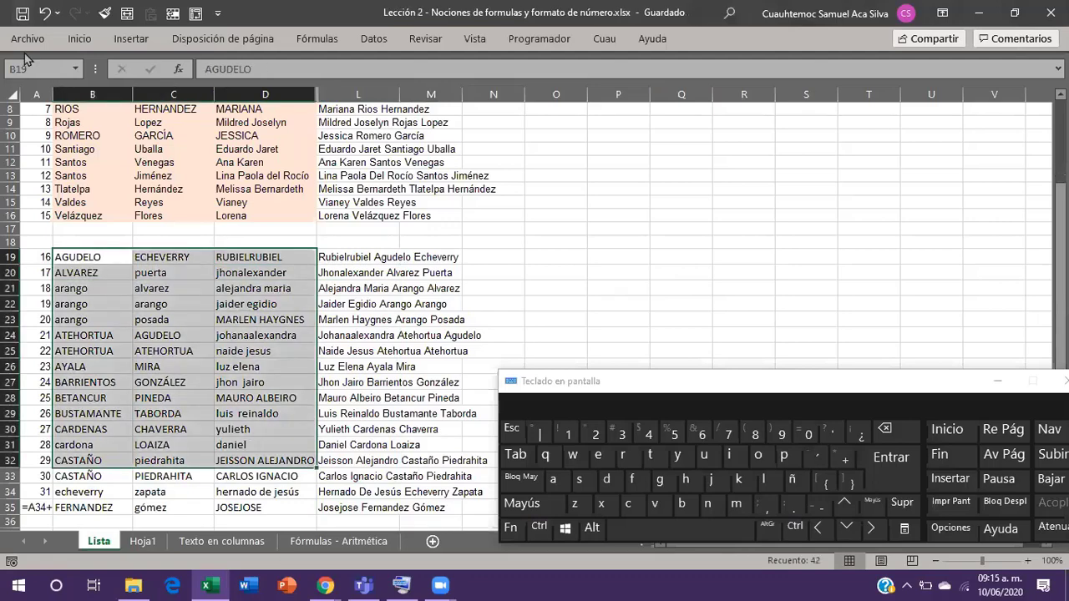
Open Lección 3 - Formato Condicional.xlsx from the Descargas folder and select the Administración Central heading in A10.
click(138, 584)
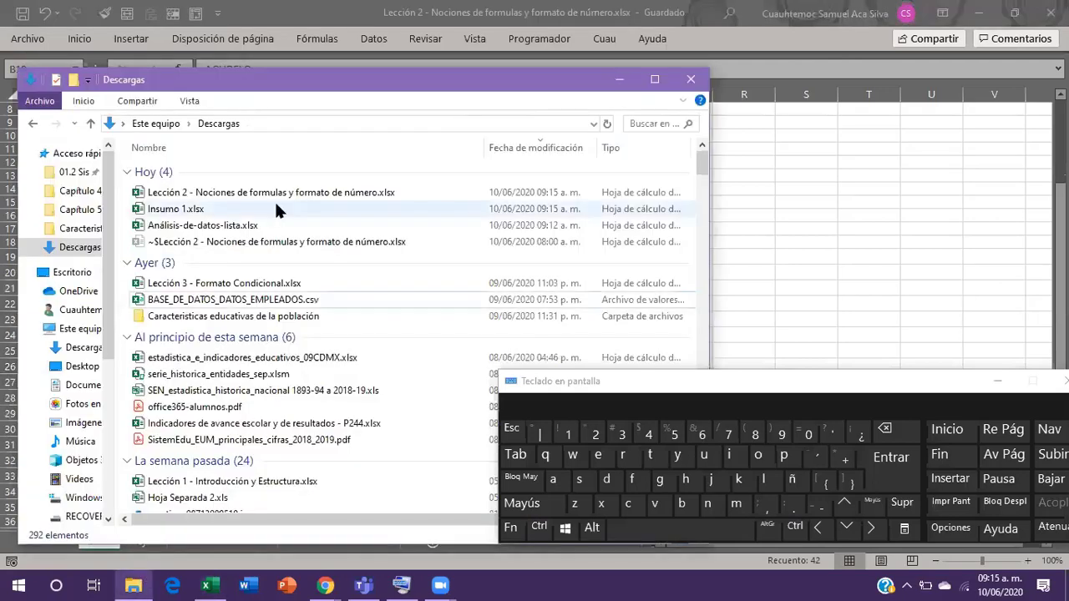
click(263, 286)
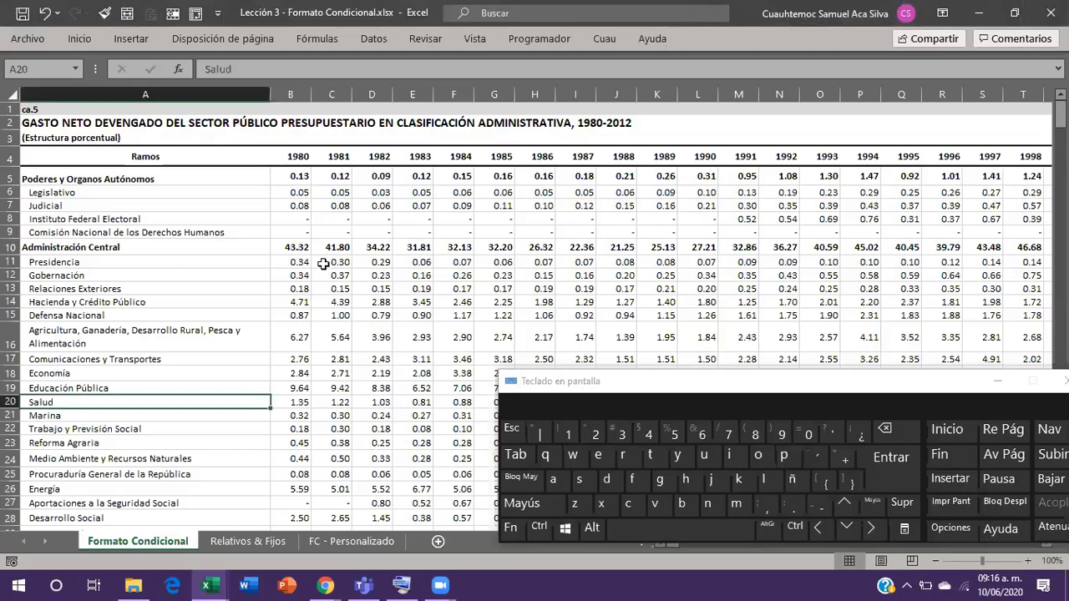
click(248, 242)
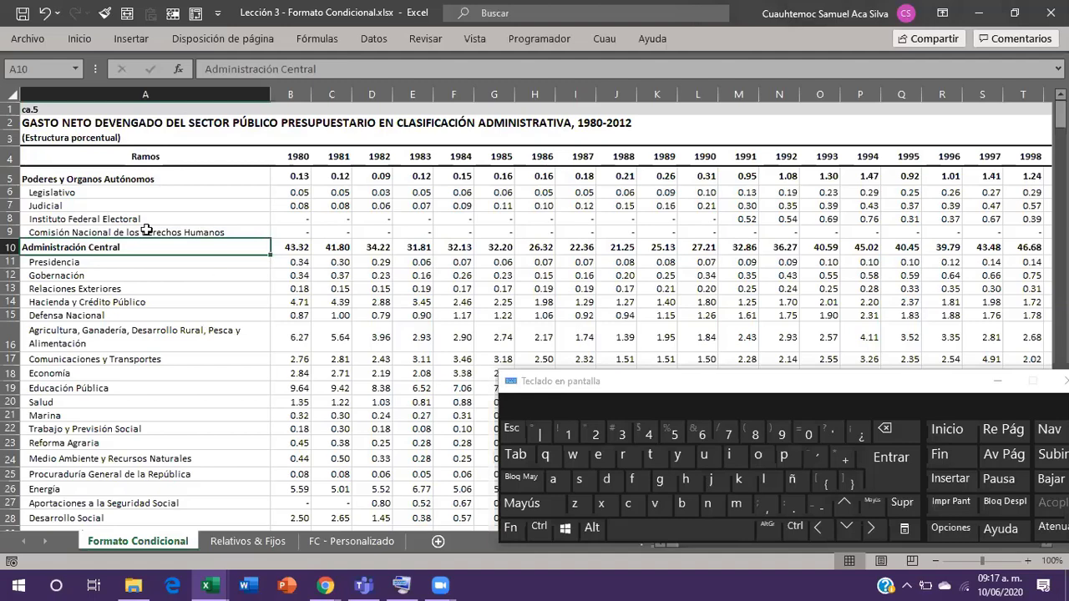
Review the ramos listed under Administración Central in column A of the Formato Condicional sheet.
scroll(147, 230, down, 3)
scroll(99, 165, up, 1)
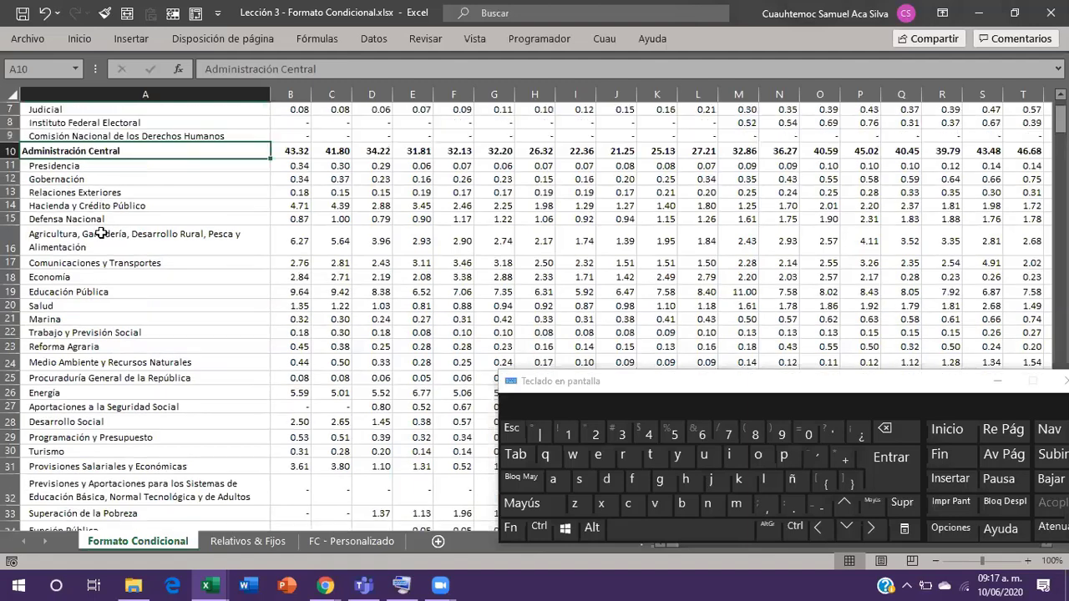
drag(100, 166, 115, 334)
drag(119, 479, 125, 541)
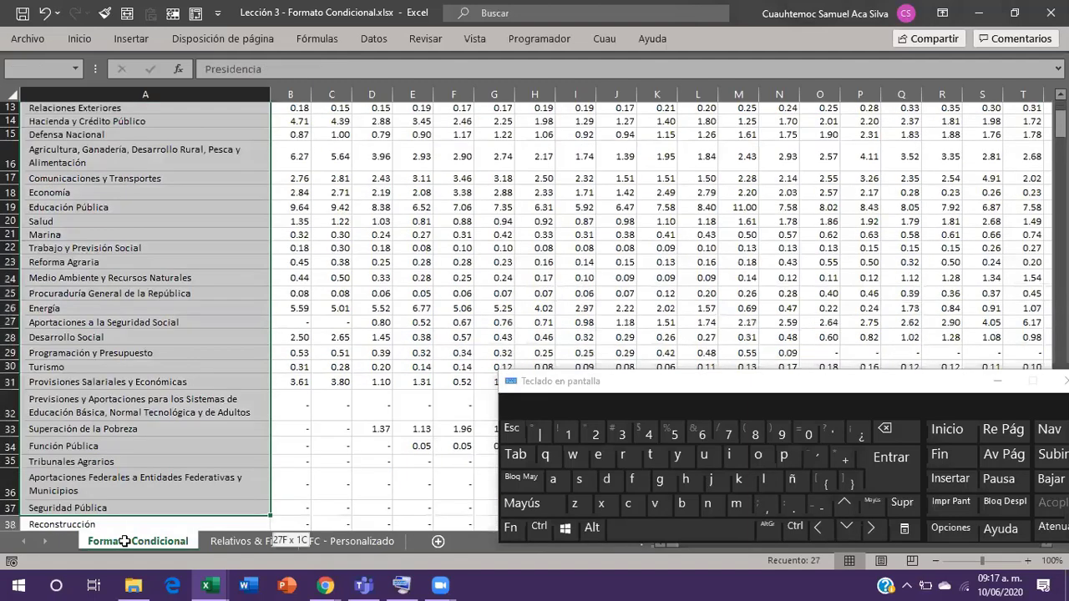
drag(164, 302, 72, 366)
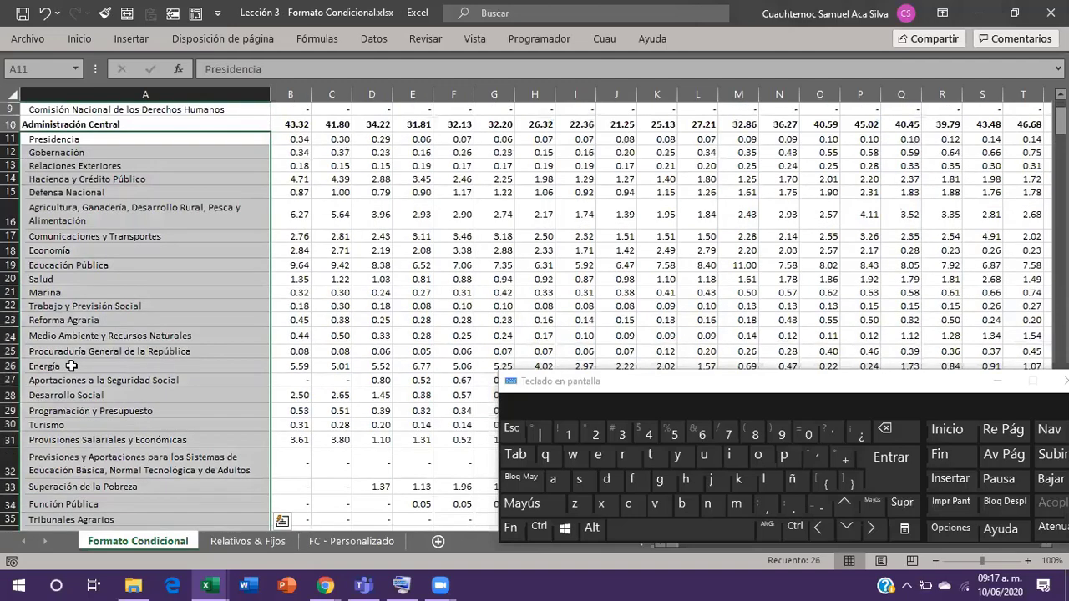
click(72, 366)
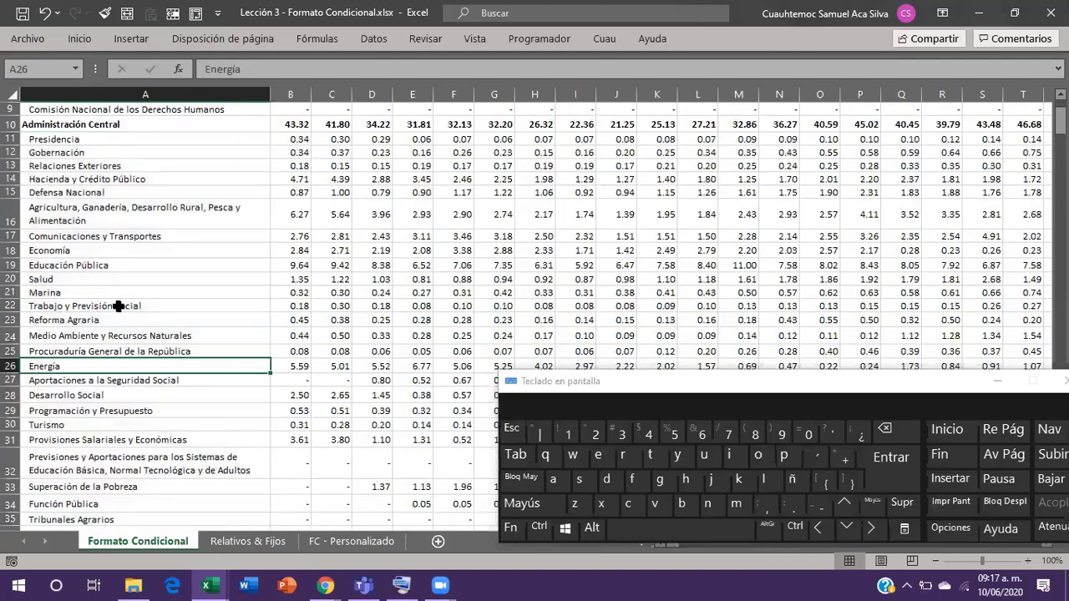
click(118, 306)
click(172, 267)
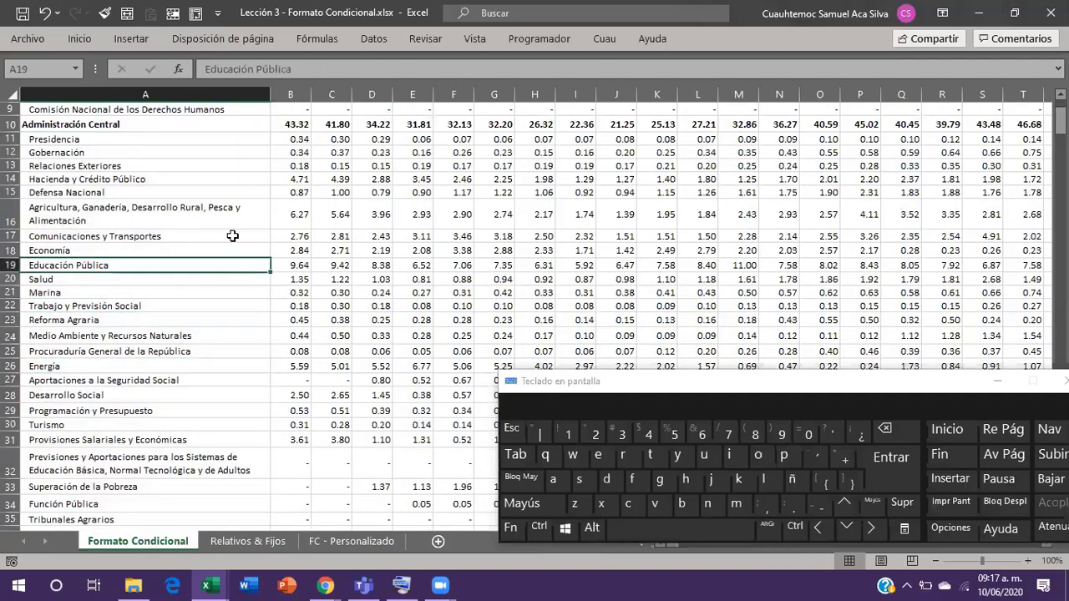
click(232, 236)
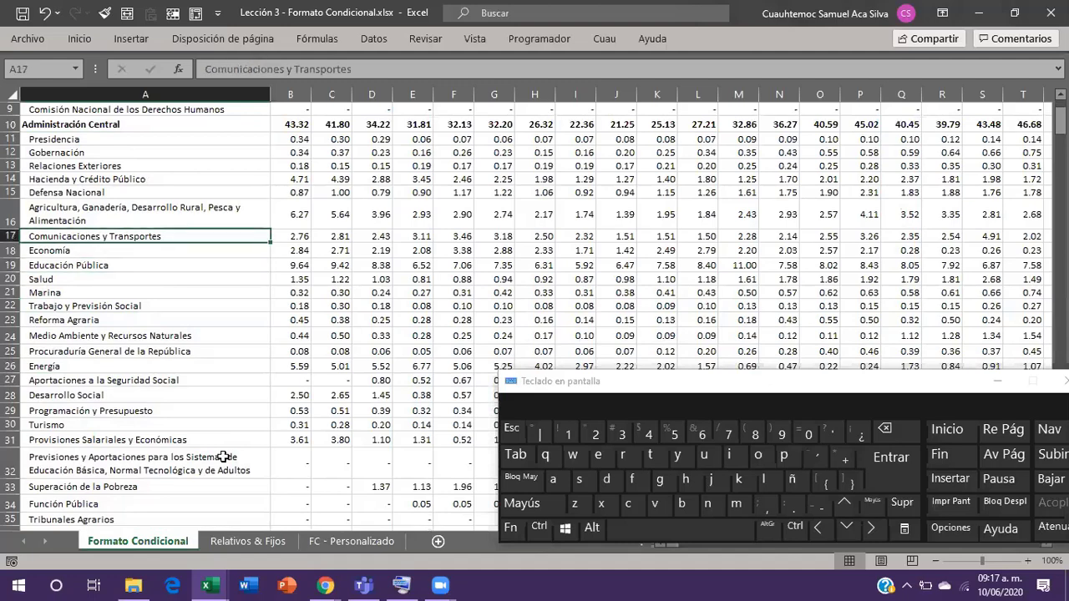
click(148, 177)
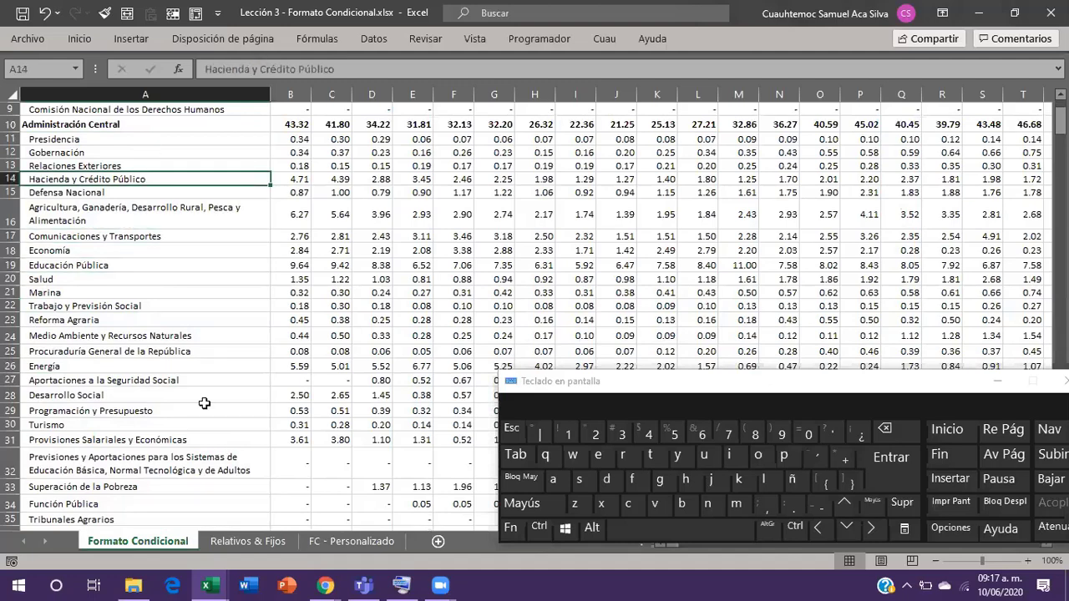
key(Up)
scroll(206, 420, down, 4)
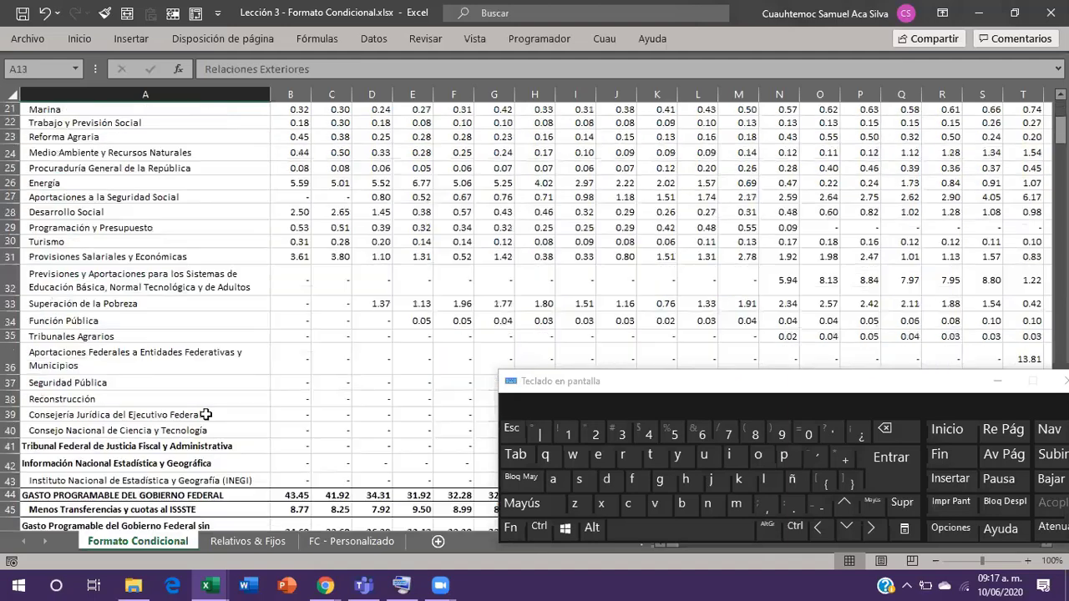
scroll(206, 415, up, 7)
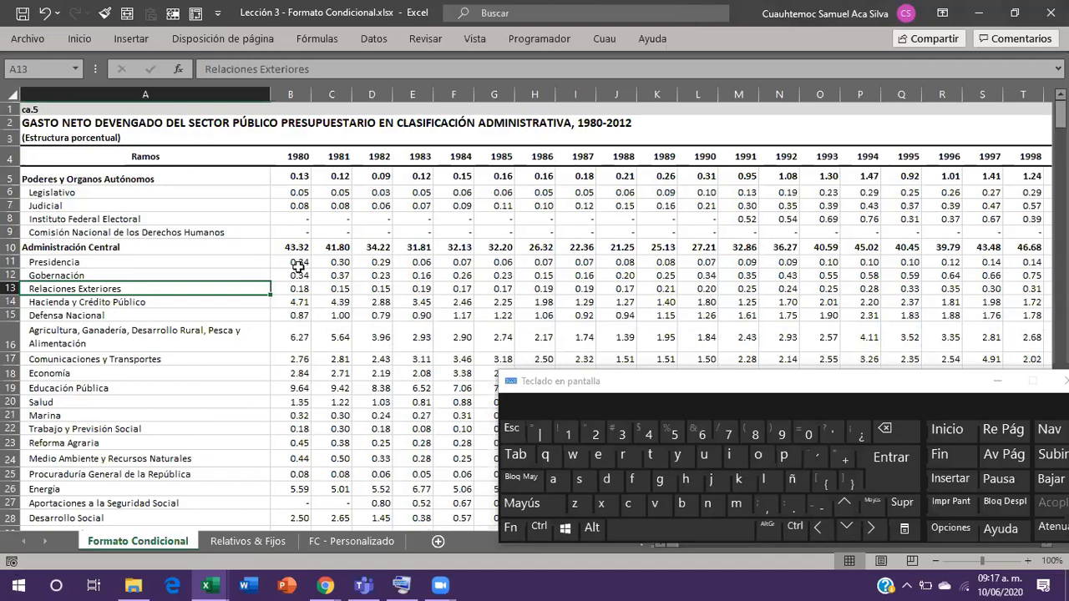
Examine the 1980 percentages by ramo down to the total row and the Gasto Programable Devengado row.
drag(298, 265, 296, 337)
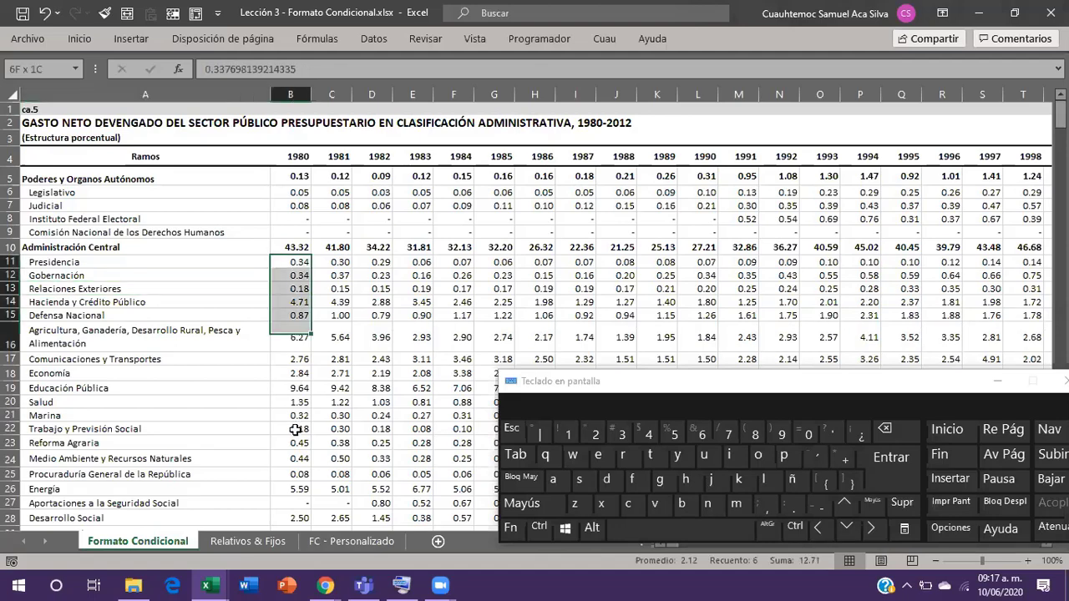
drag(297, 430, 296, 430)
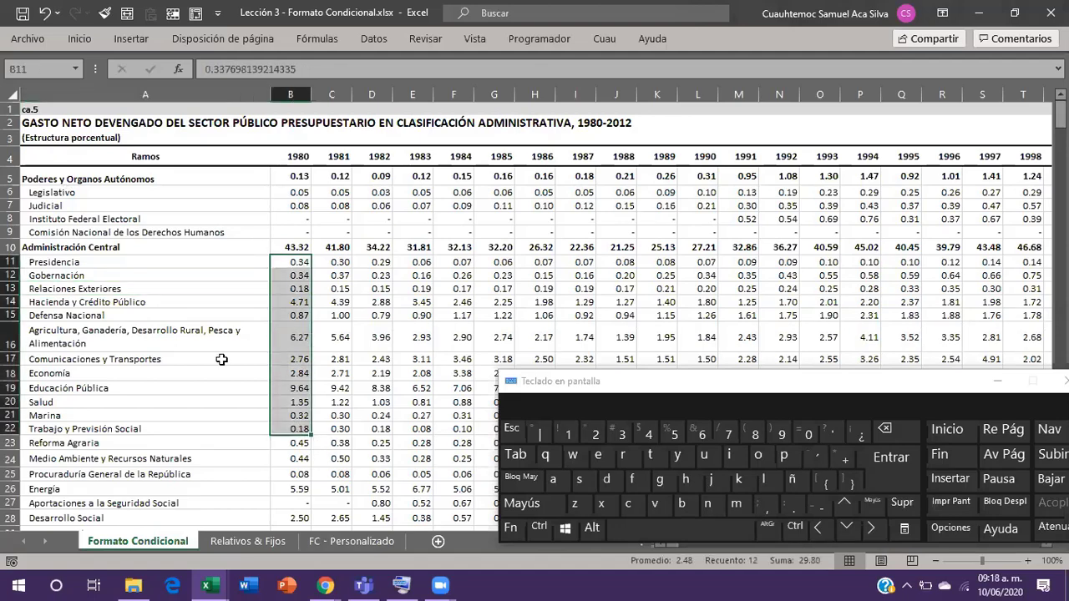
key(ctrl+Up)
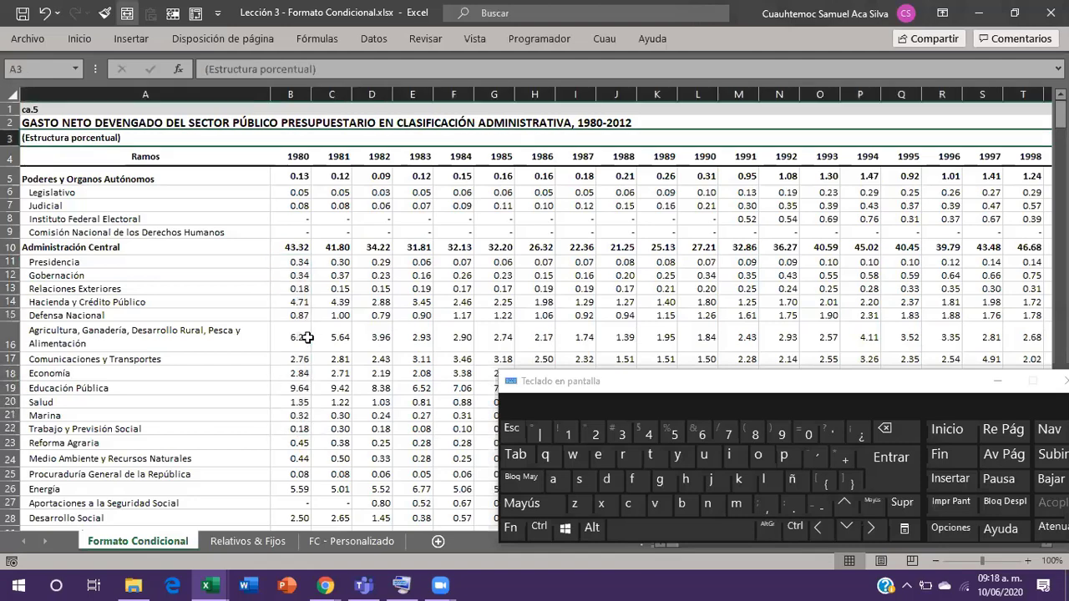
click(298, 274)
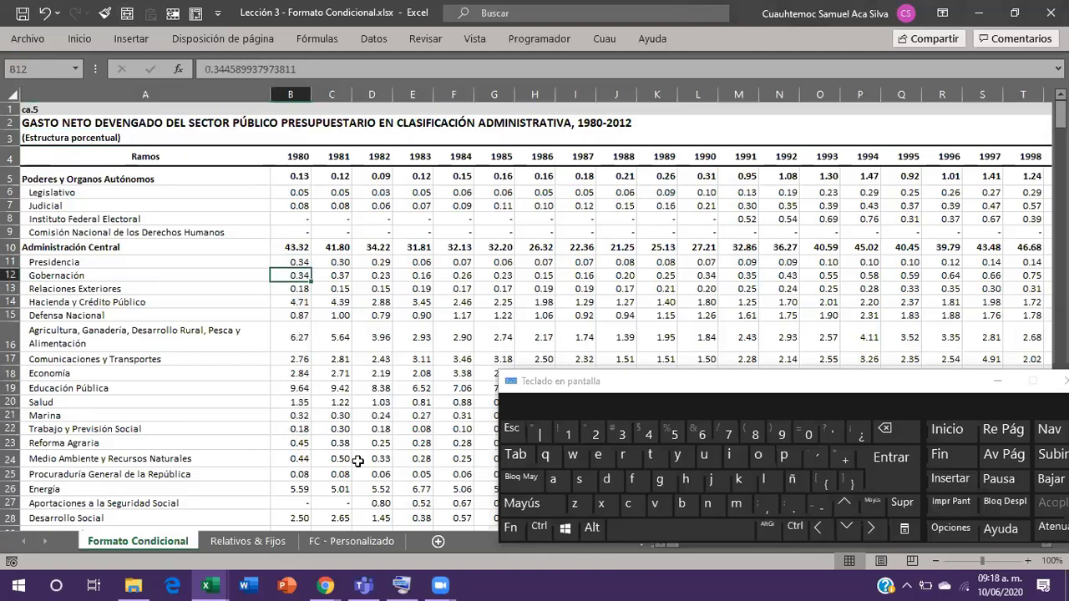
scroll(357, 461, down, 14)
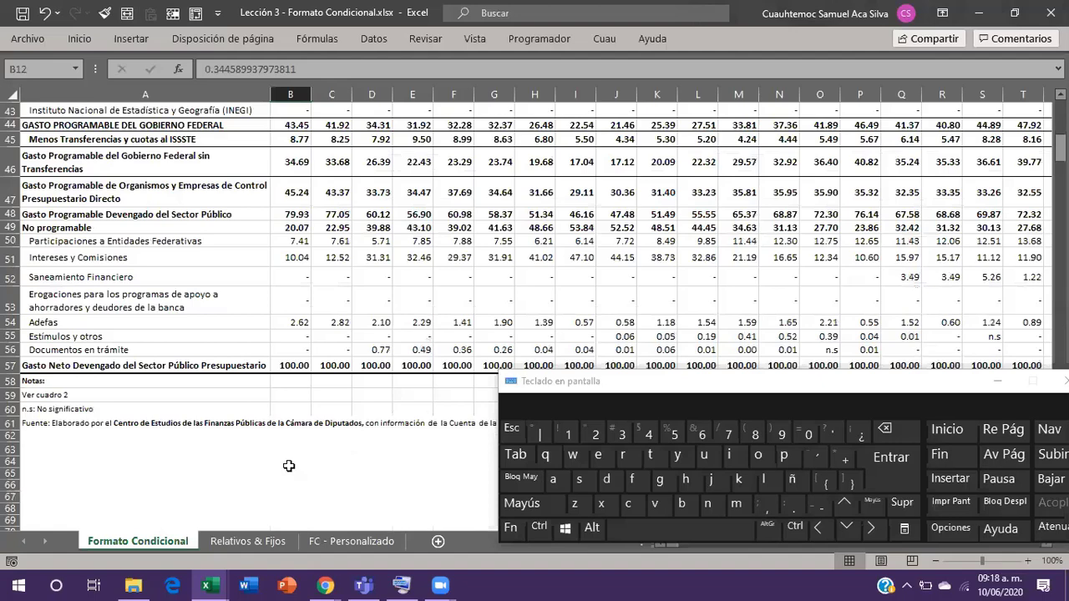
scroll(288, 466, up, 2)
key(ctrl+Down)
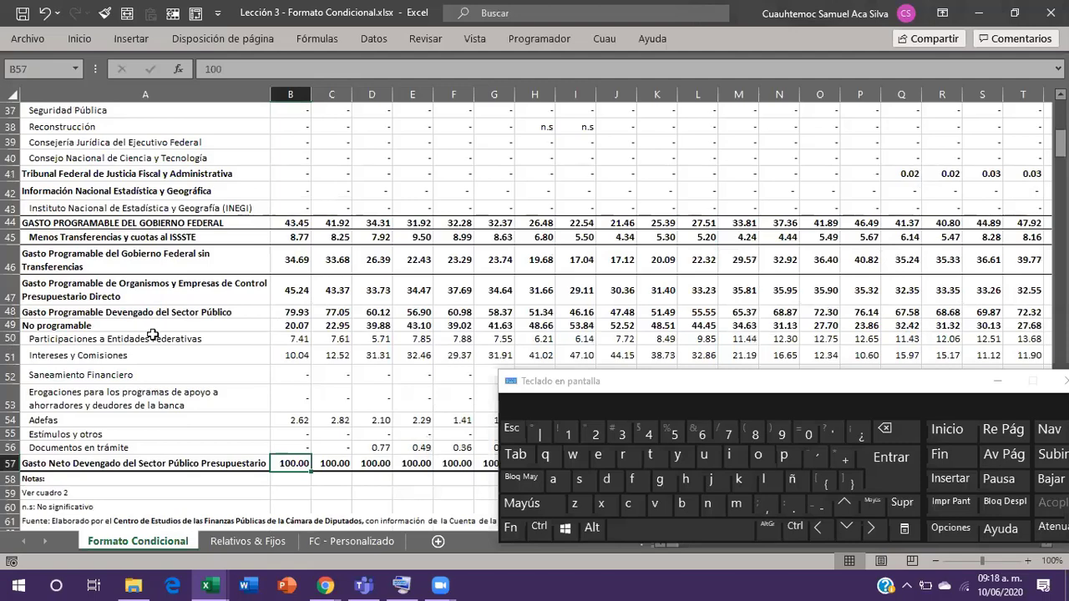
click(265, 315)
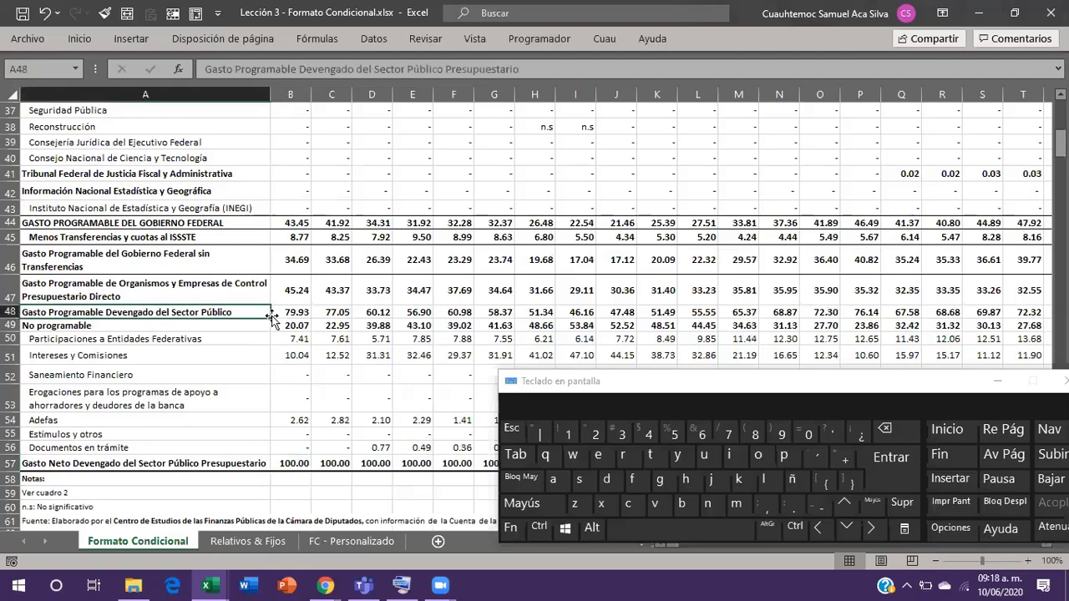
Check the combined 1980 share of Gasto Programable Devengado and No programable by selecting B48:B49.
key(Right)
key(shift+Down)
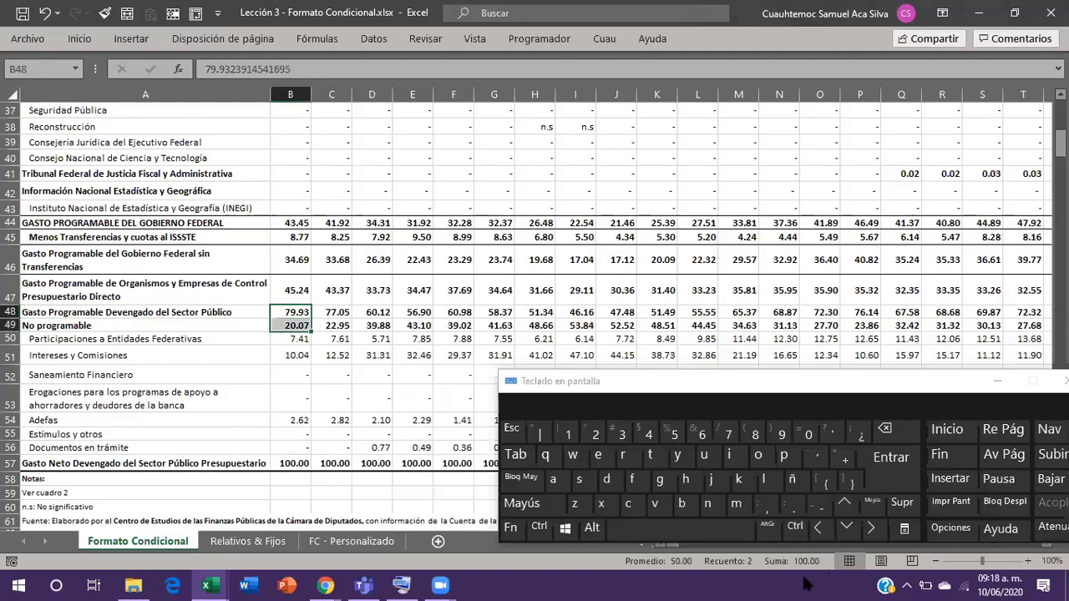
key(ctrl+q)
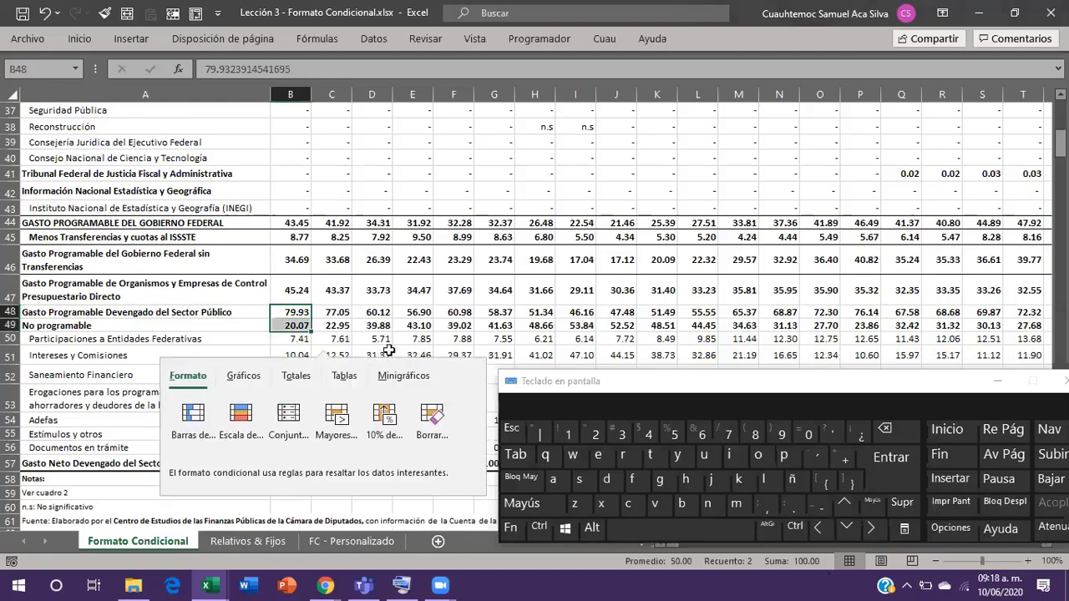
click(377, 338)
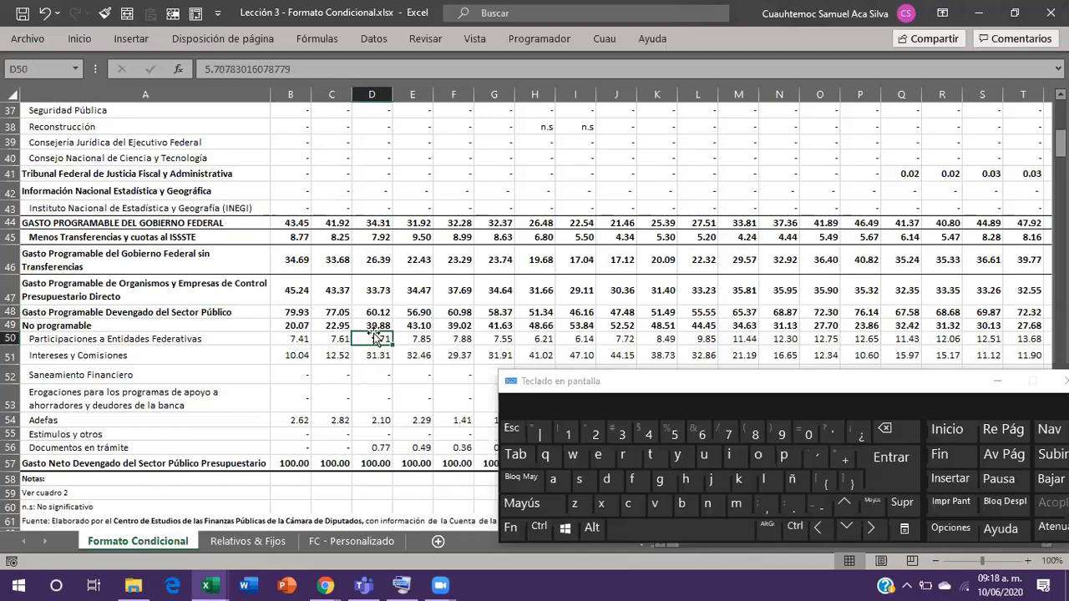
Review the table's title in A2, the Ramos header in A4 and the concepts in column A.
scroll(377, 338, up, 6)
scroll(375, 336, up, 6)
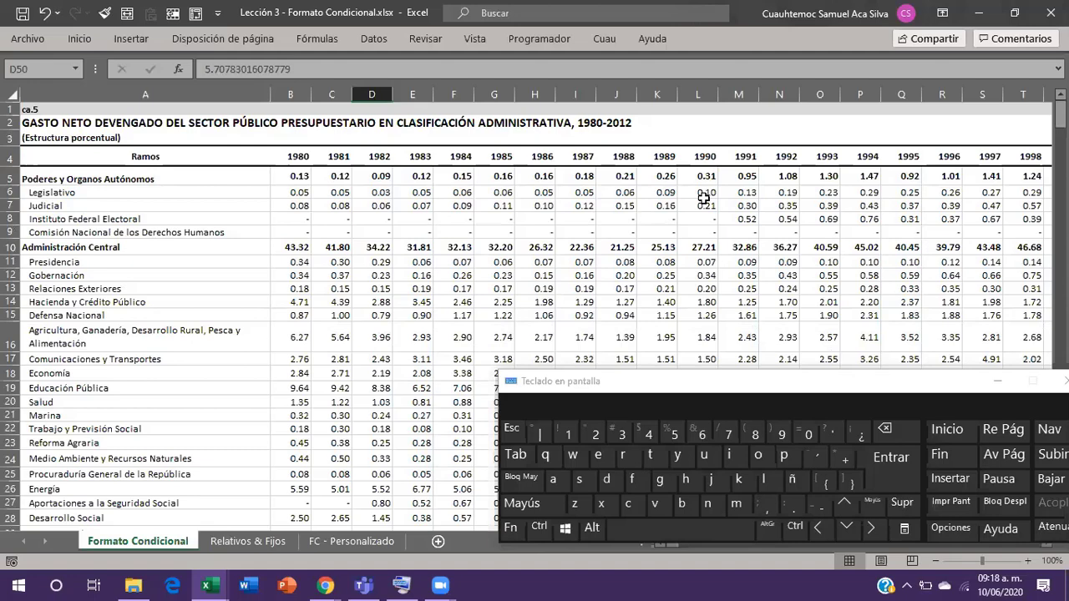
click(138, 247)
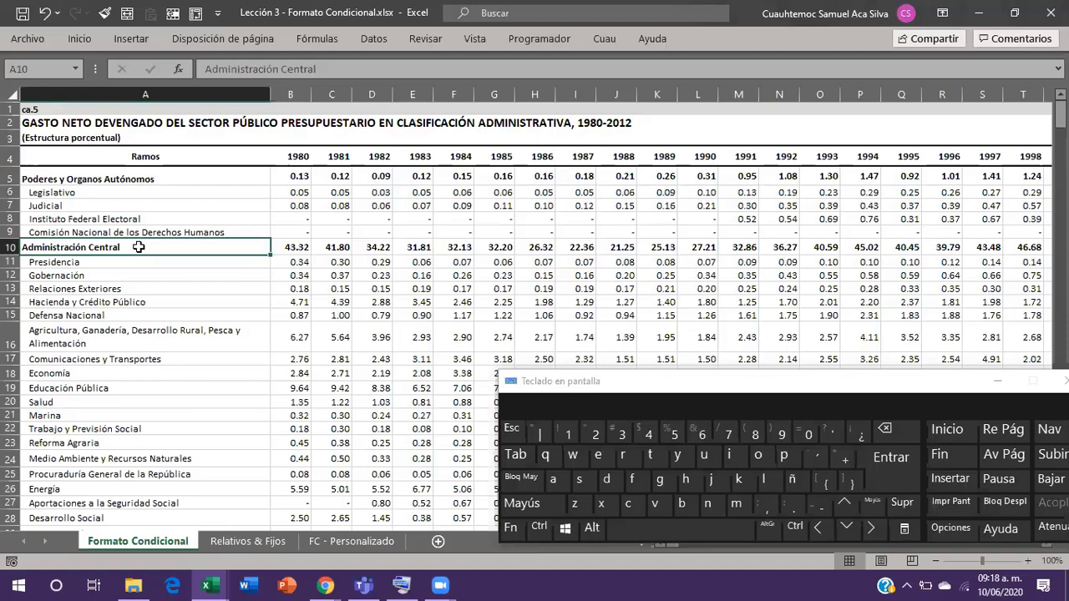
key(Up)
key(Up)
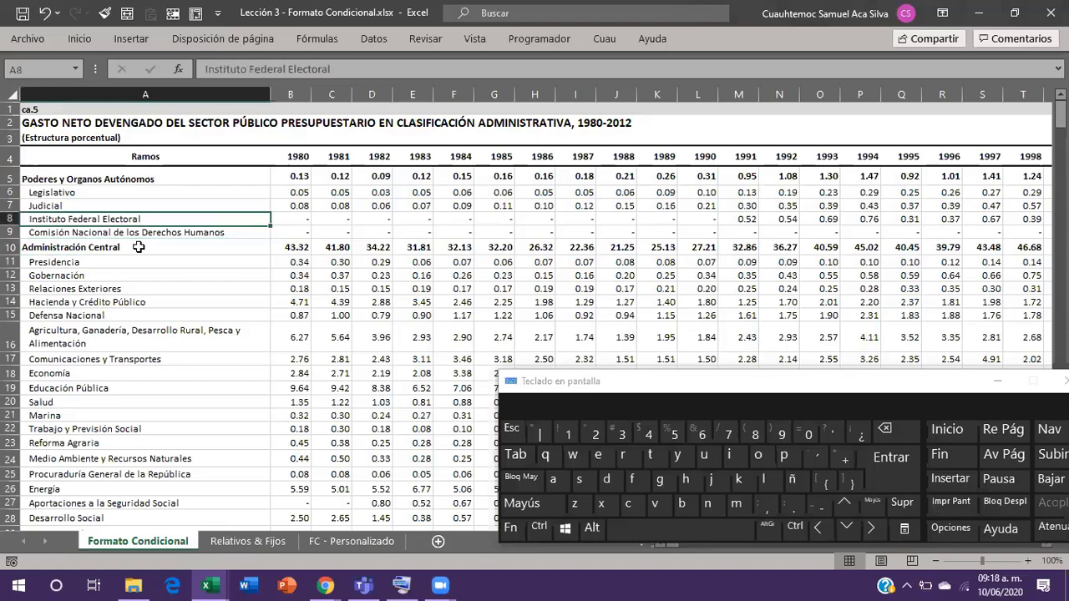
key(Up)
key(Up)
key(Up)
key(Up)
key(Up)
key(Up)
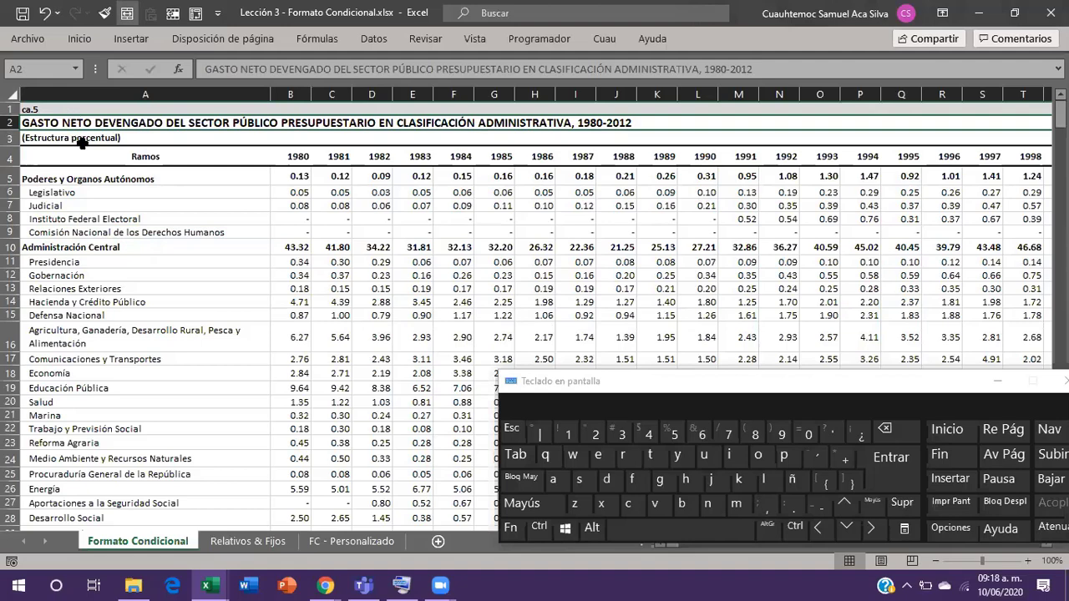
drag(80, 157, 298, 164)
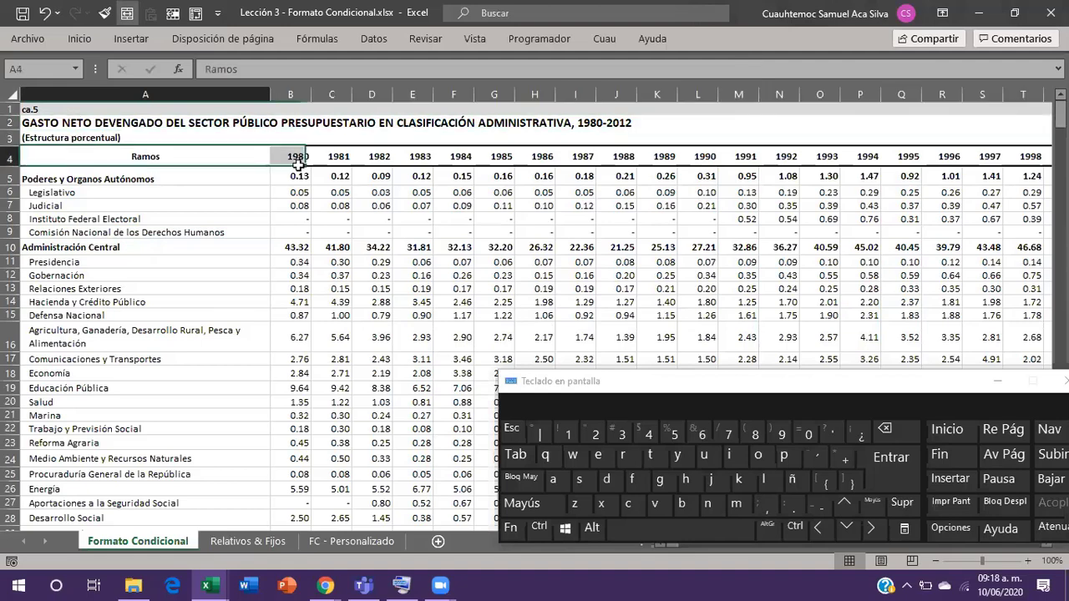
click(193, 162)
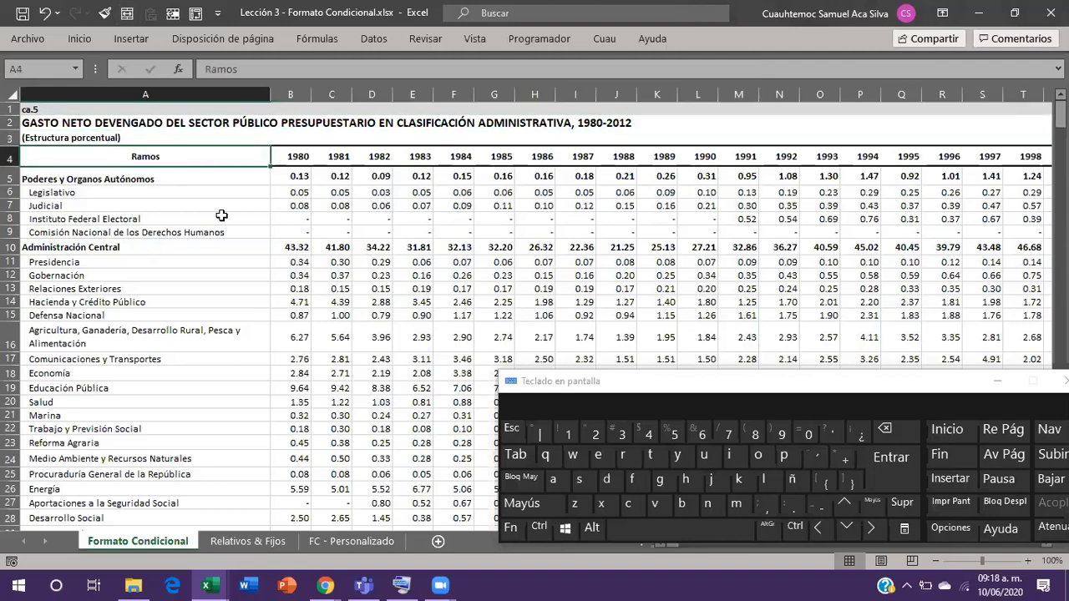
click(172, 94)
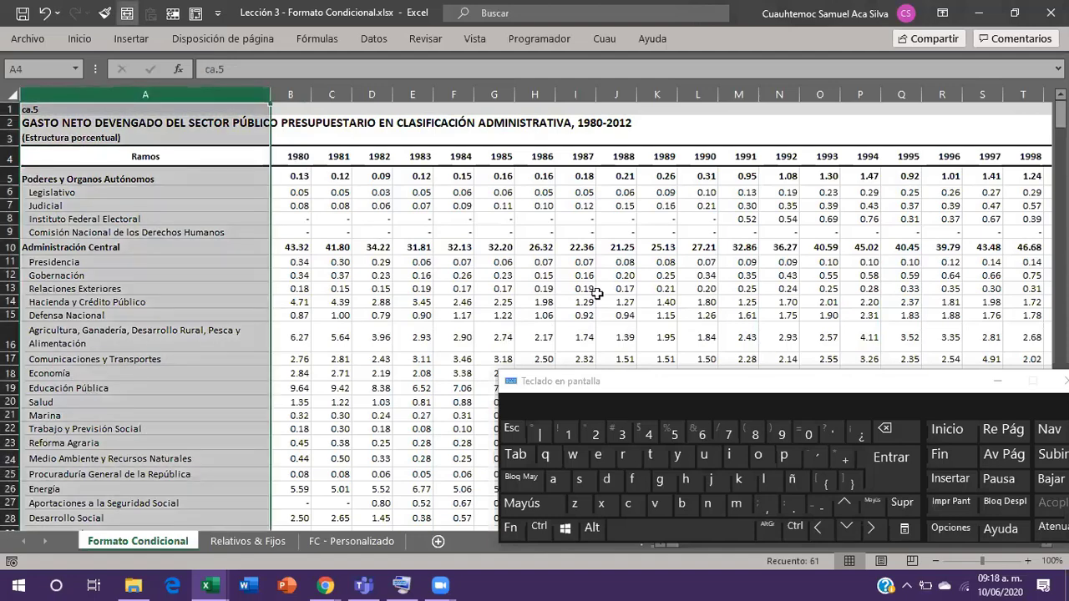
Review the body of the percentages table and its vertical extent, from the source note in A61 back up to A1.
drag(349, 233, 739, 317)
click(690, 287)
key(Left)
key(Left)
key(Left)
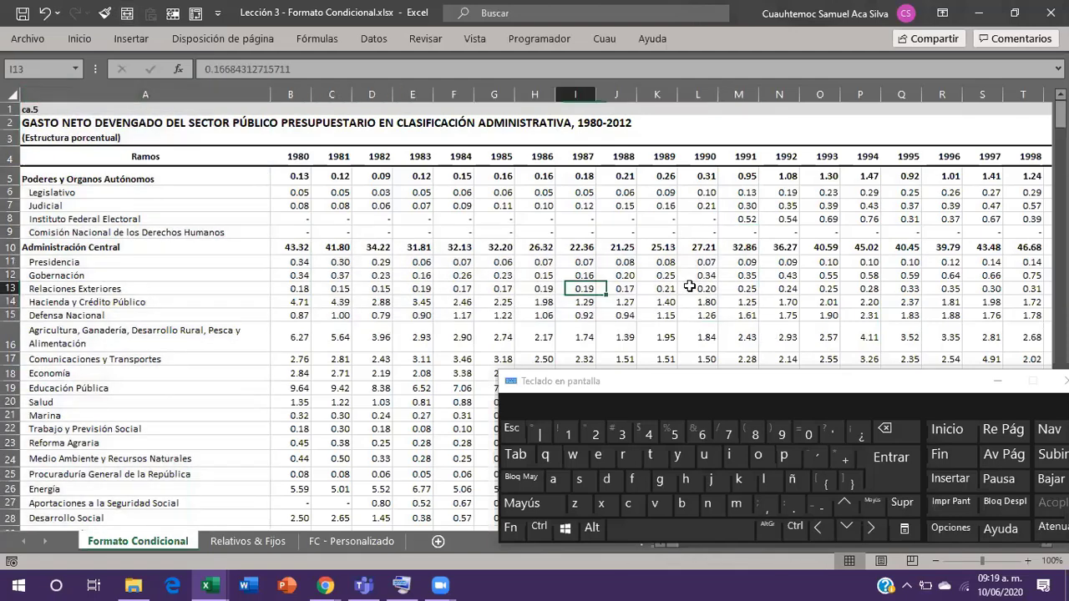
key(ctrl+Left)
key(ctrl+Down)
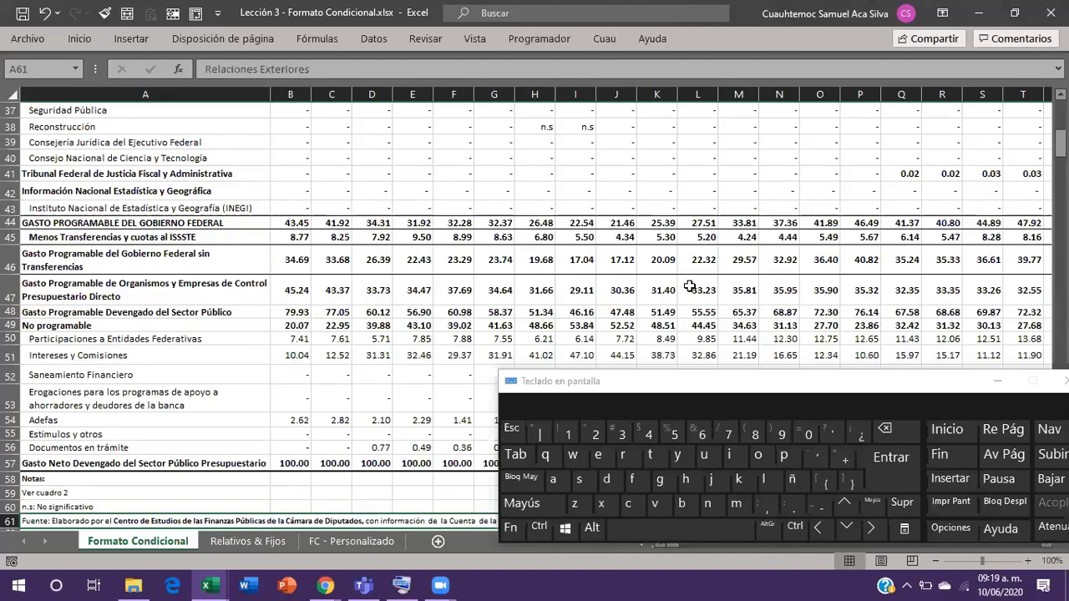
key(ctrl+Up)
key(ctrl+Up)
key(ctrl+Up)
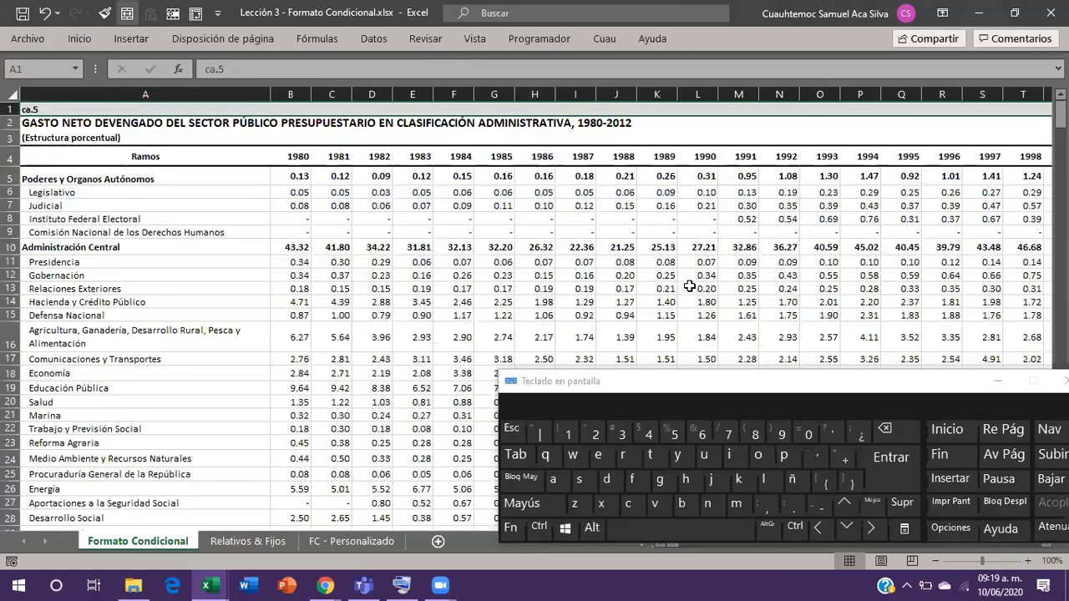
Examine the year columns along the Poderes y Organos Autónomos row, from 1980 to 2012 A, and return to A5.
key(ctrl+Down)
key(ctrl+Right)
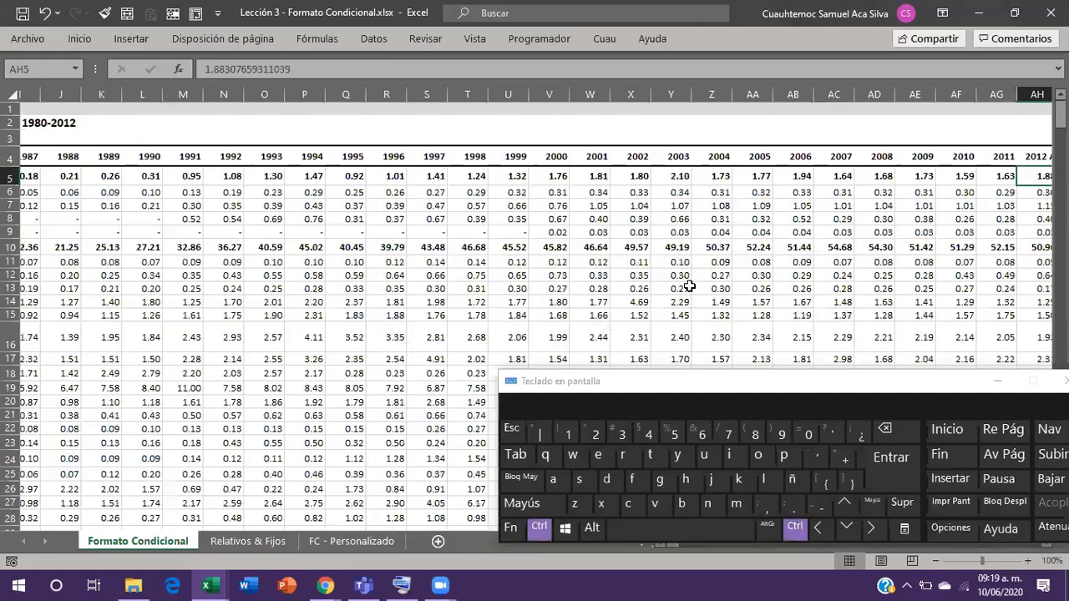
key(Right)
key(Right)
key(Right)
key(Right)
key(Right)
key(Right)
key(Right)
key(Right)
key(Right)
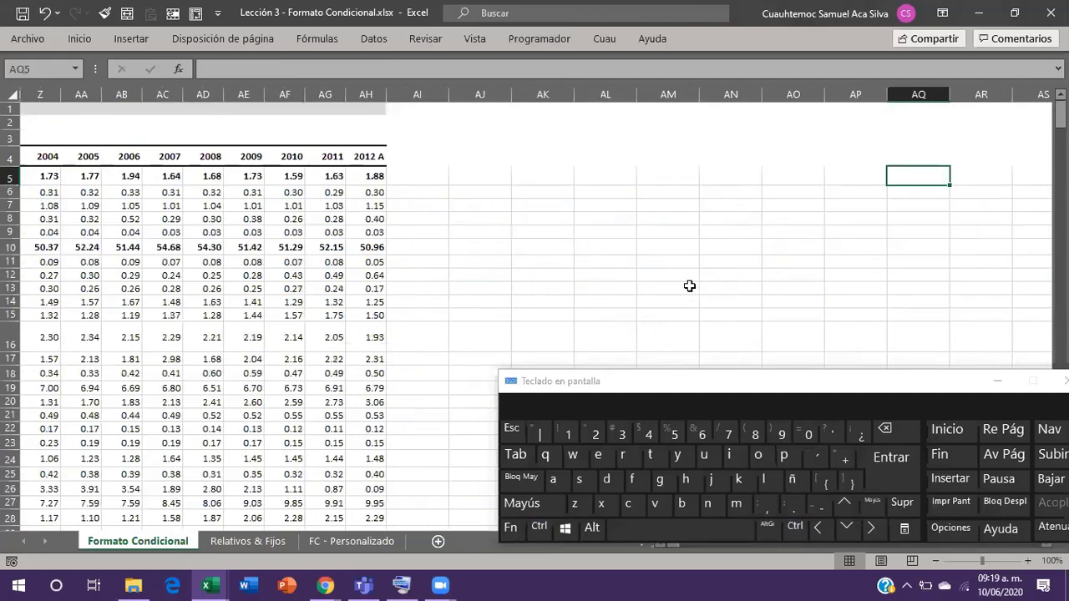
key(Left)
key(Left)
key(Left)
key(Left)
key(Left)
key(Left)
key(Left)
key(Left)
key(Left)
key(Left)
key(Left)
key(Left)
key(Left)
key(Left)
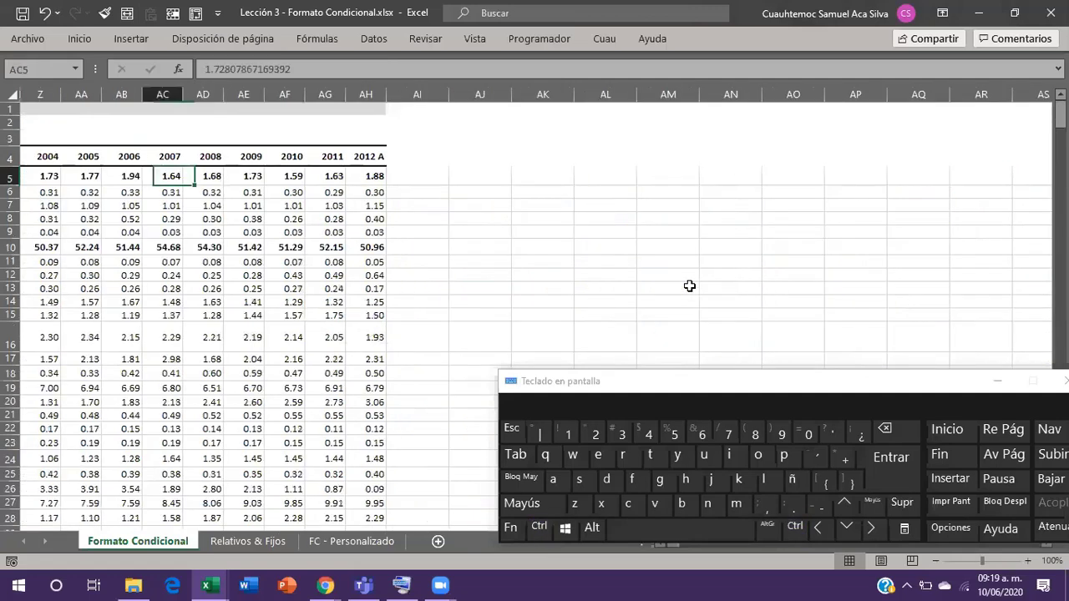
key(Left)
key(Left)
key(Left)
key(Left)
key(Left)
key(Left)
key(Left)
key(Left)
key(Left)
key(Left)
key(Left)
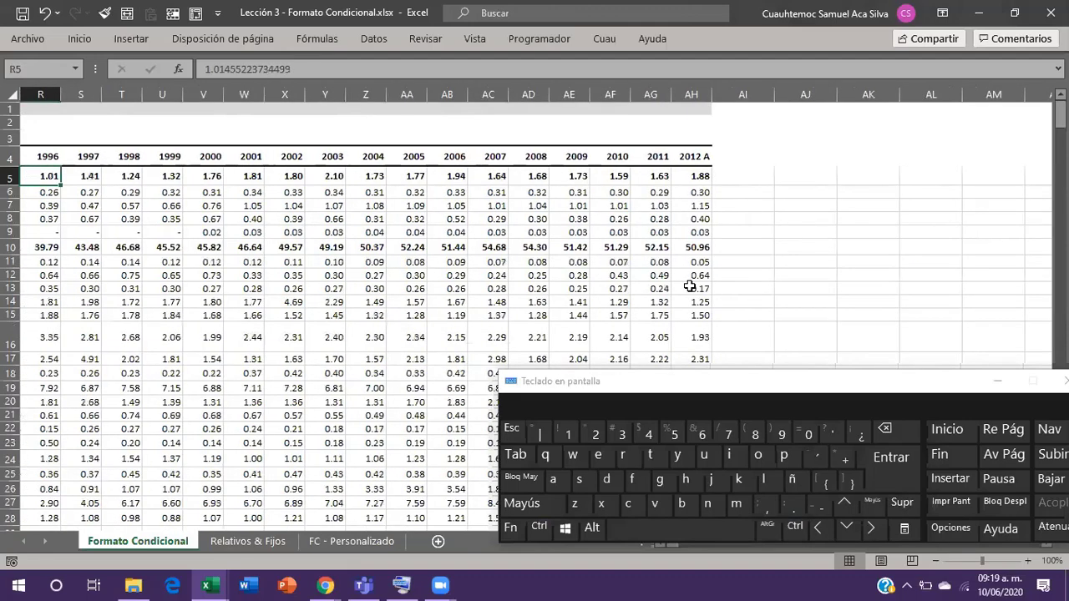
key(ctrl+Right)
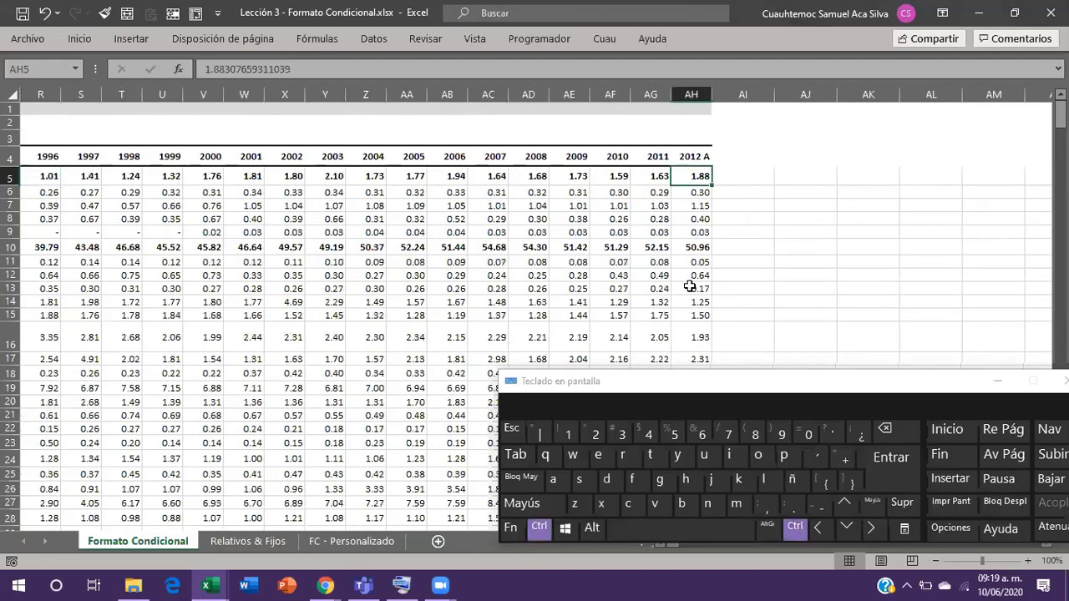
key(ctrl+Left)
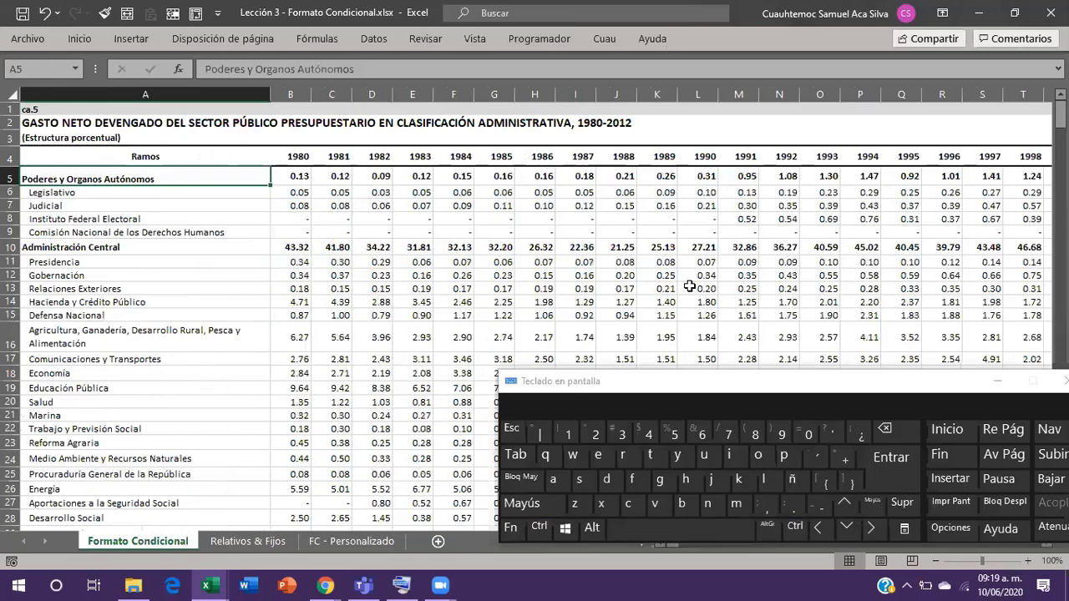
key(ctrl+Right)
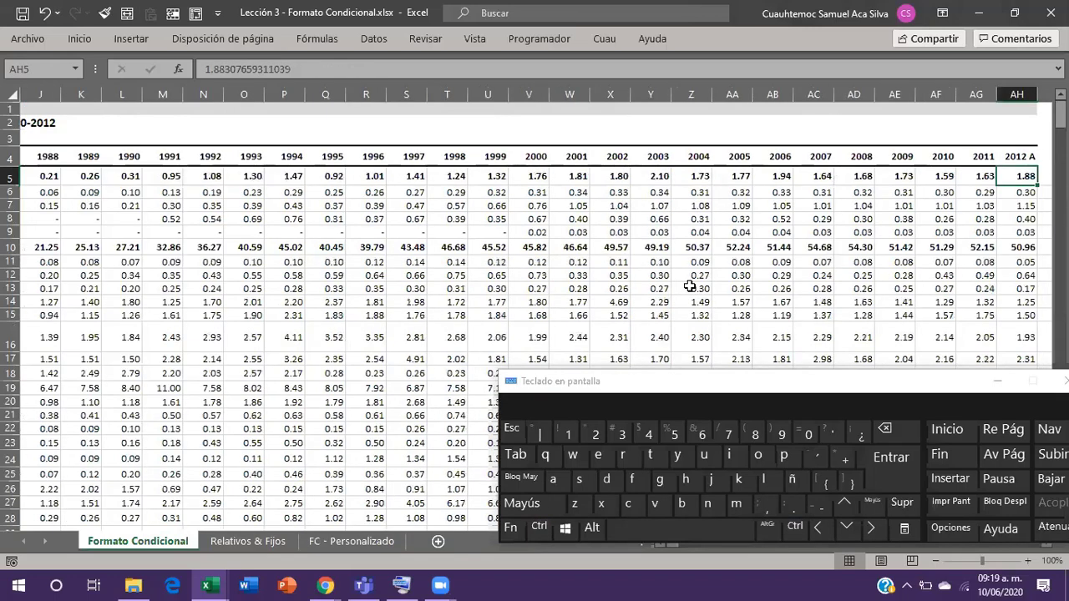
key(ctrl+Left)
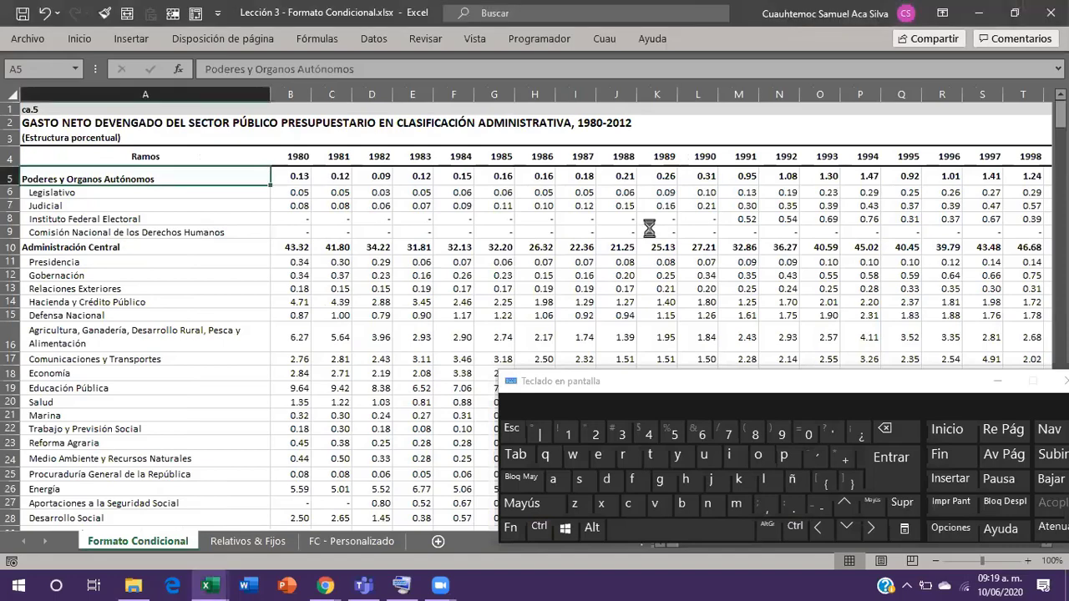
Zoom the sheet to 130% and minimize the on-screen keyboard.
key(ctrl)
scroll(650, 228, up, 2)
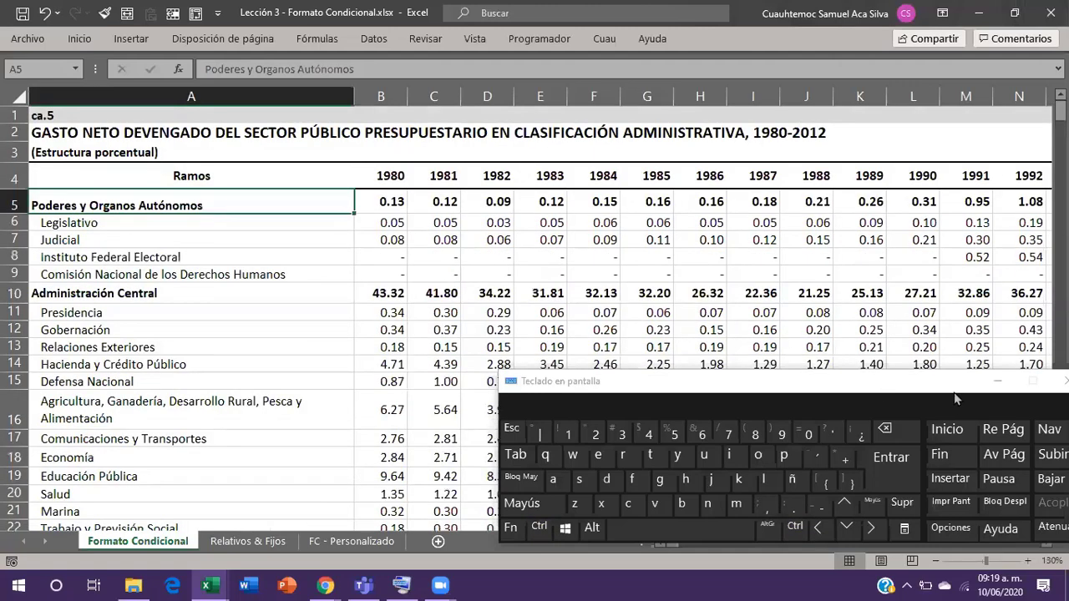
click(995, 382)
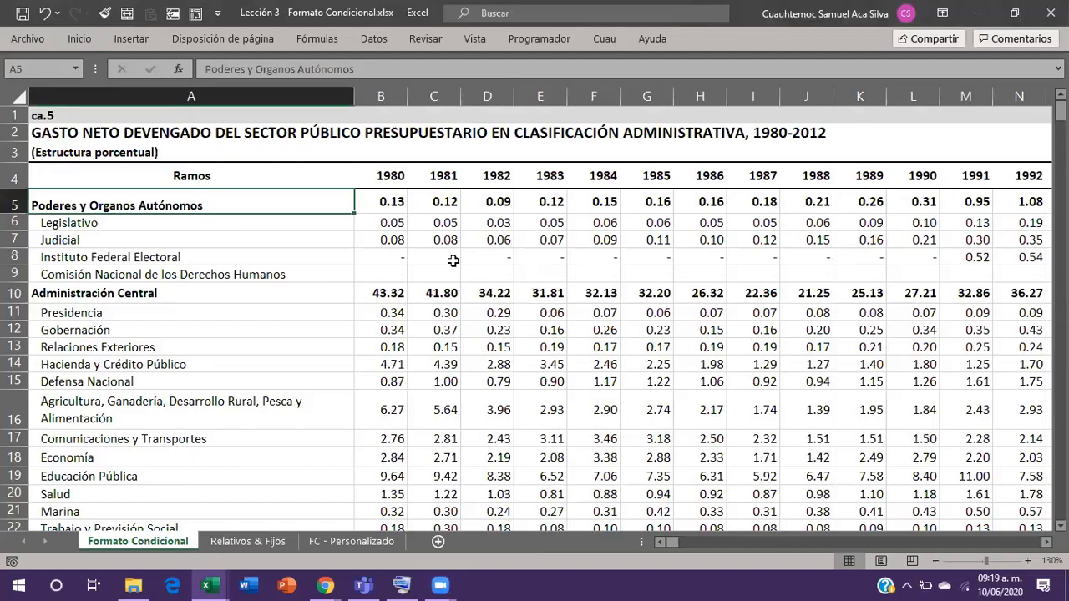
Look through the recent-year percentages, from AH5 down the 2010 column and across to cell AB20.
key(ctrl+Right)
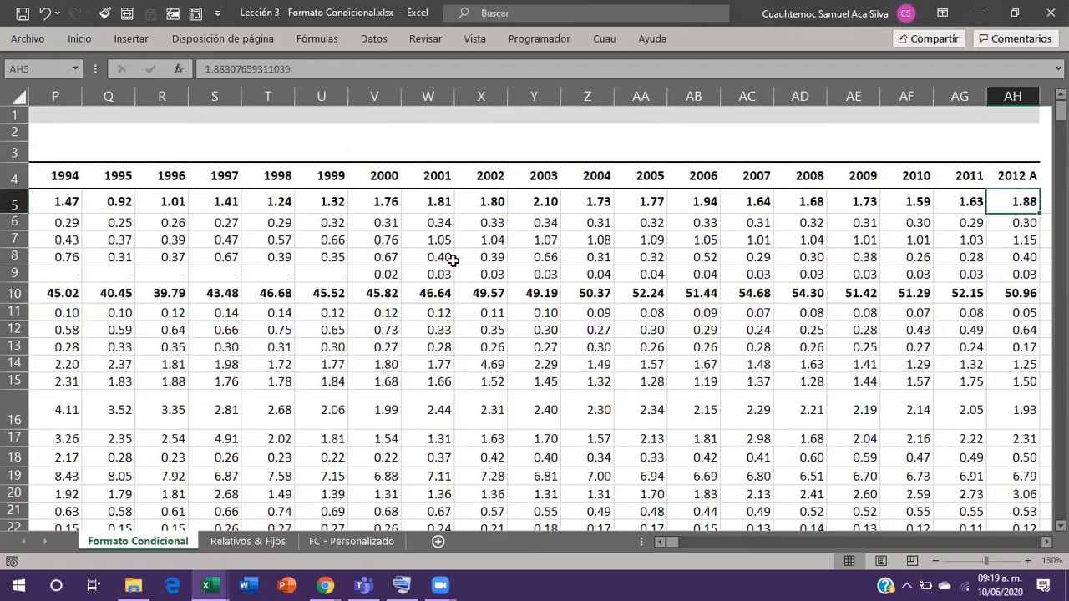
key(Left)
key(Left)
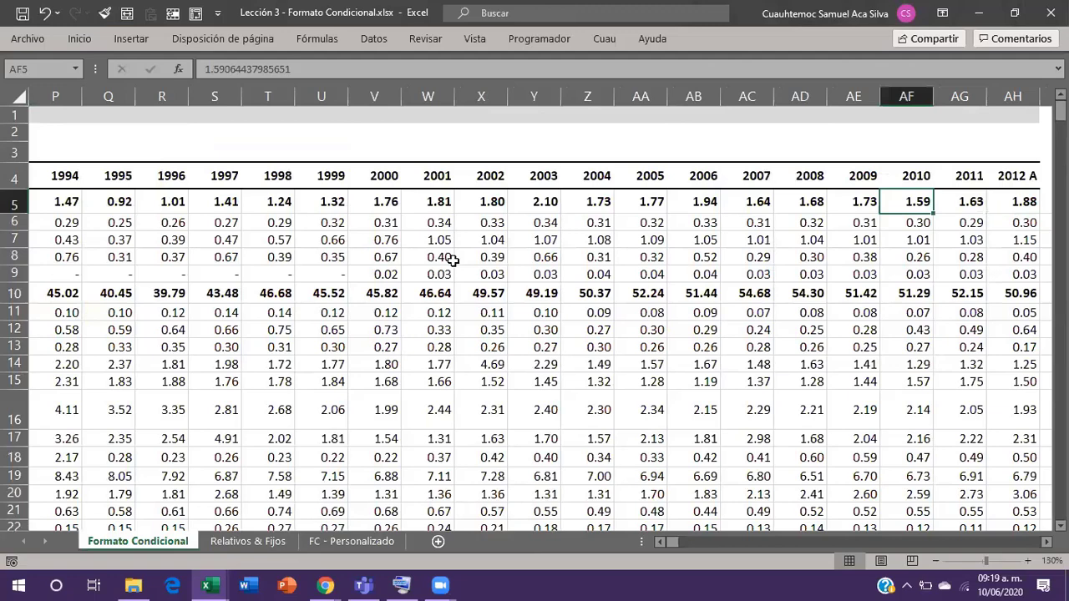
key(Down)
key(Down)
key(Down)
key(Down)
key(Down)
key(Down)
key(Down)
key(Down)
key(Down)
key(Down)
key(Down)
key(Down)
key(Down)
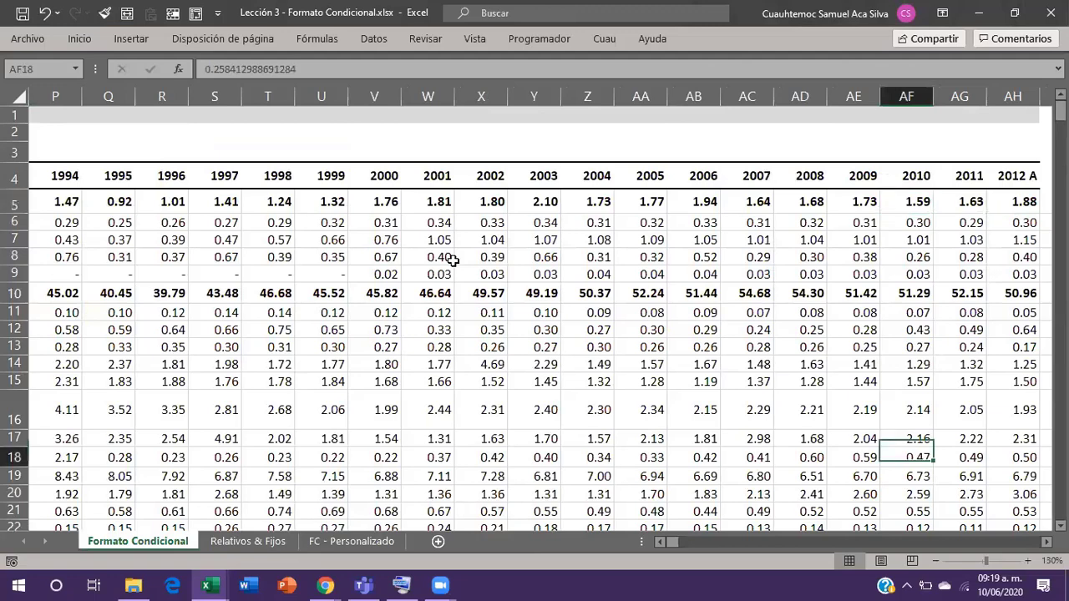
key(Down)
key(Down)
key(Down)
key(Down)
key(Down)
key(Down)
key(Down)
key(Down)
key(Down)
key(Down)
key(Left)
key(Left)
key(Left)
key(Left)
key(Left)
key(Left)
key(Up)
key(Up)
key(Up)
key(Up)
key(Up)
key(Up)
key(Right)
key(Right)
key(Up)
key(Up)
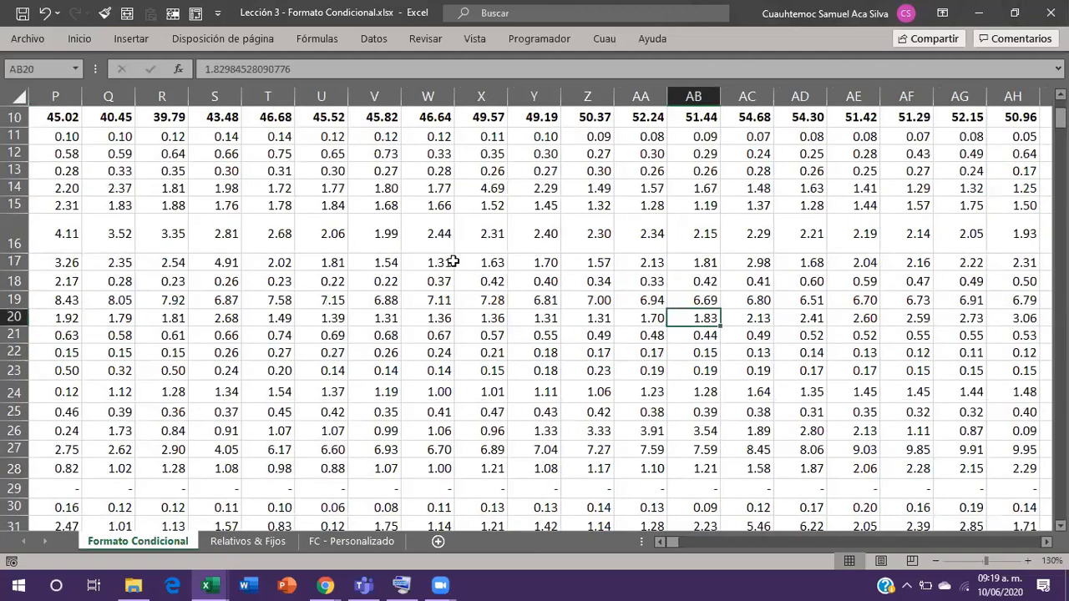
Fill cell AB20 with yellow and deselect it to show the highlight.
right_click(685, 320)
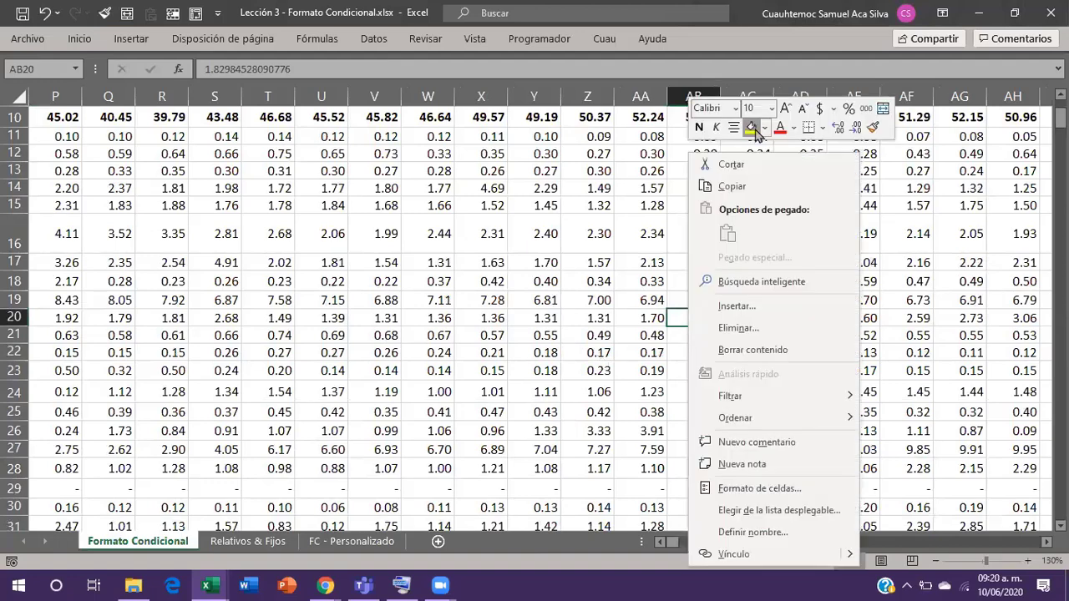
key(Escape)
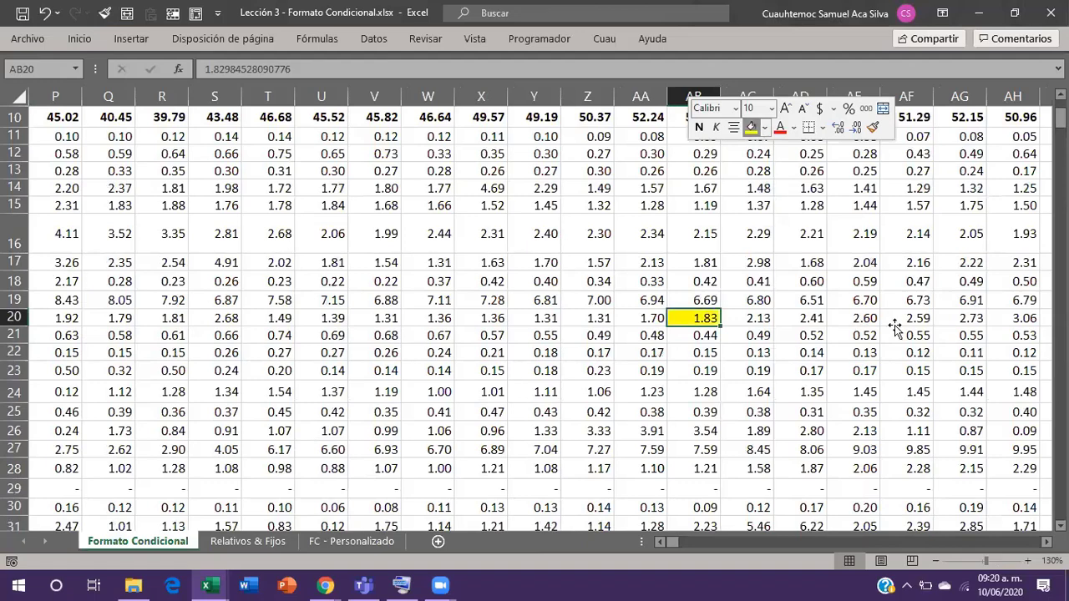
click(893, 326)
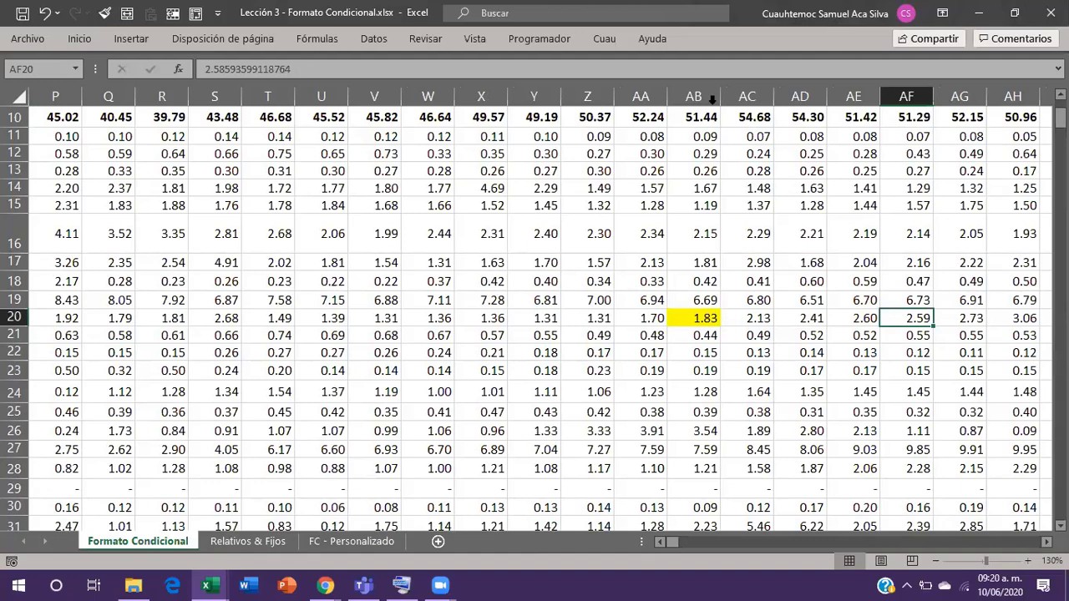
Trace row 20 and column AB to identify the ramo and year of the yellow cell AB20.
click(14, 317)
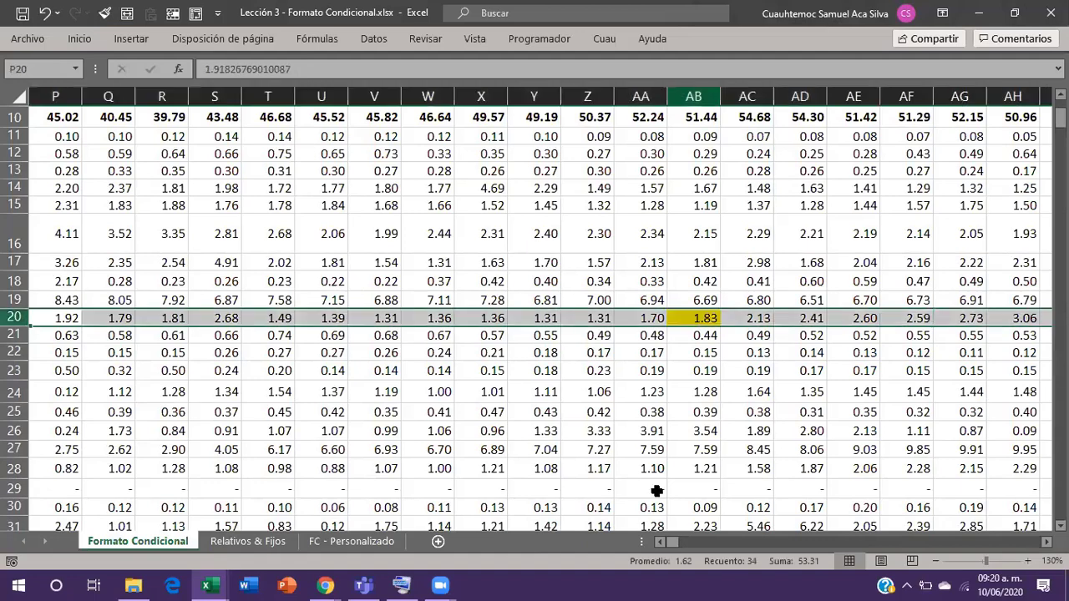
click(693, 96)
click(689, 325)
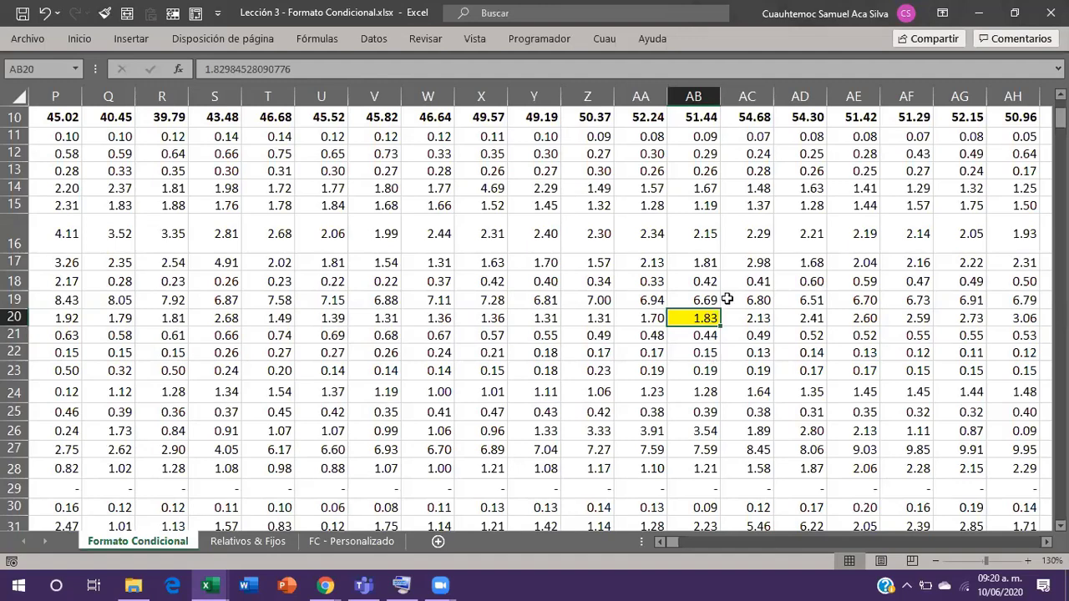
scroll(727, 299, up, 2)
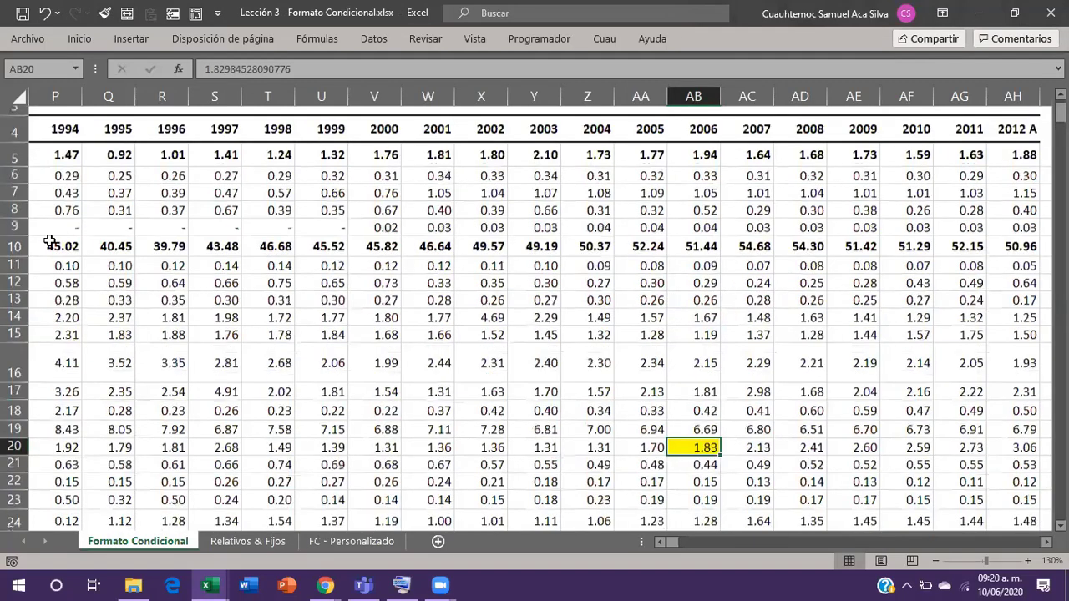
scroll(601, 264, down, 4)
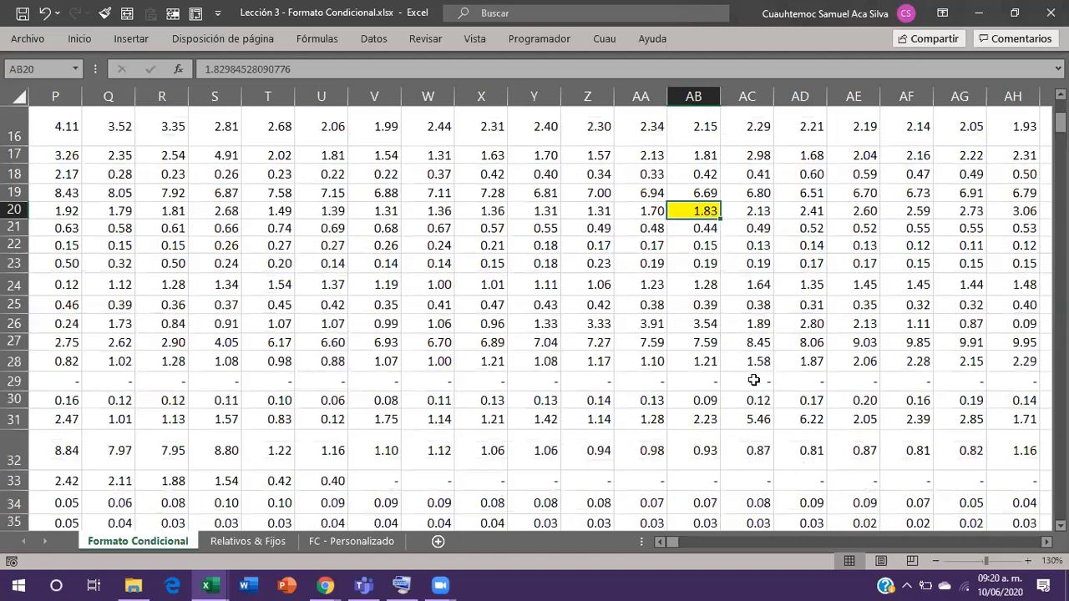
scroll(754, 379, up, 2)
scroll(753, 380, down, 1)
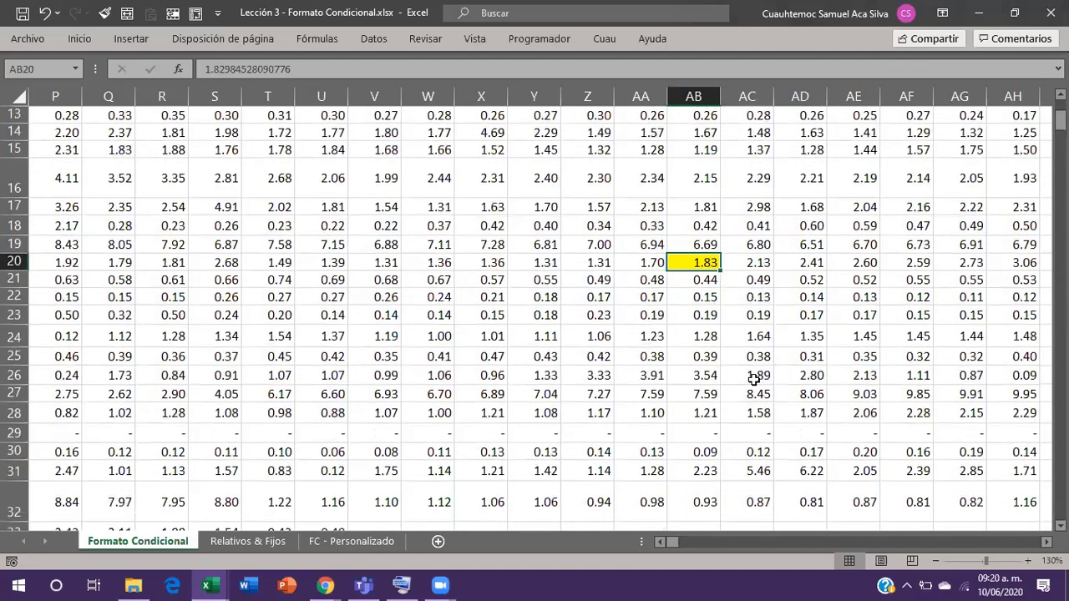
Undo the yellow fill on cell AB20 and return to the start of the table.
scroll(753, 380, up, 1)
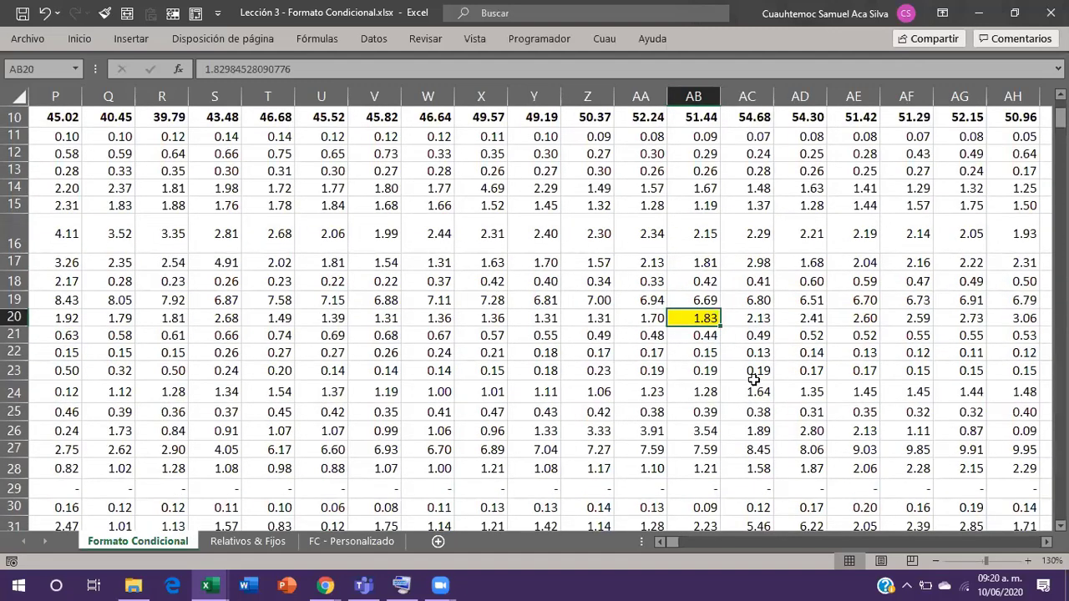
key(ctrl+z)
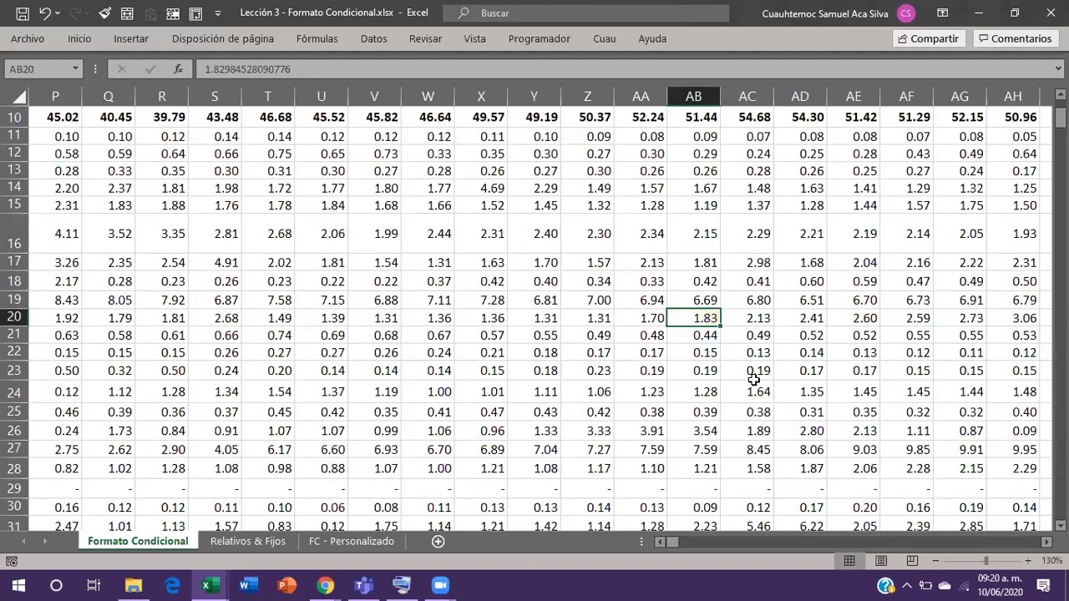
key(Home)
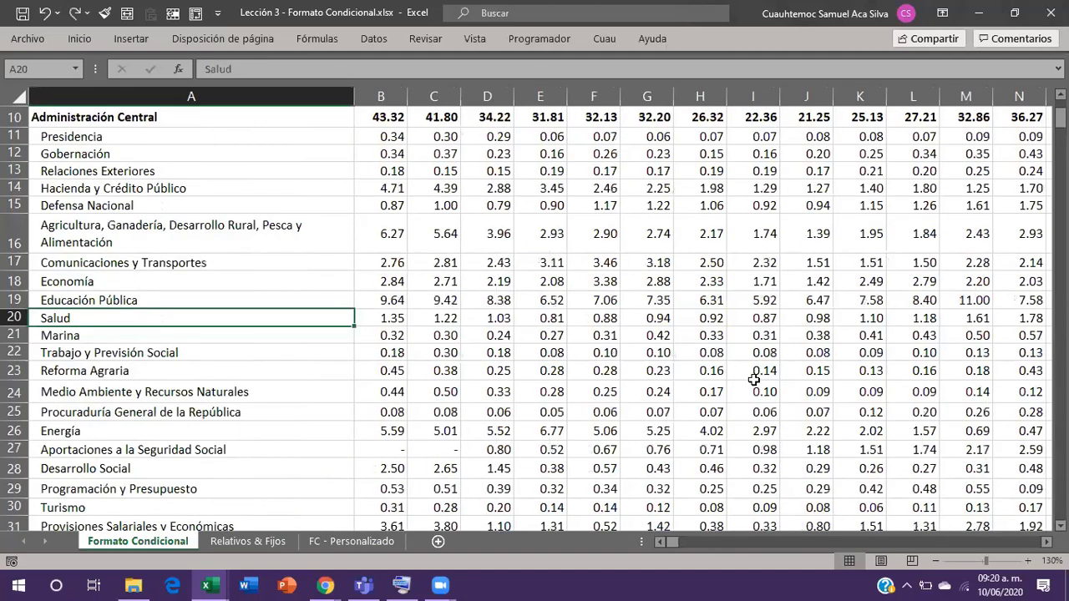
key(ctrl+Home)
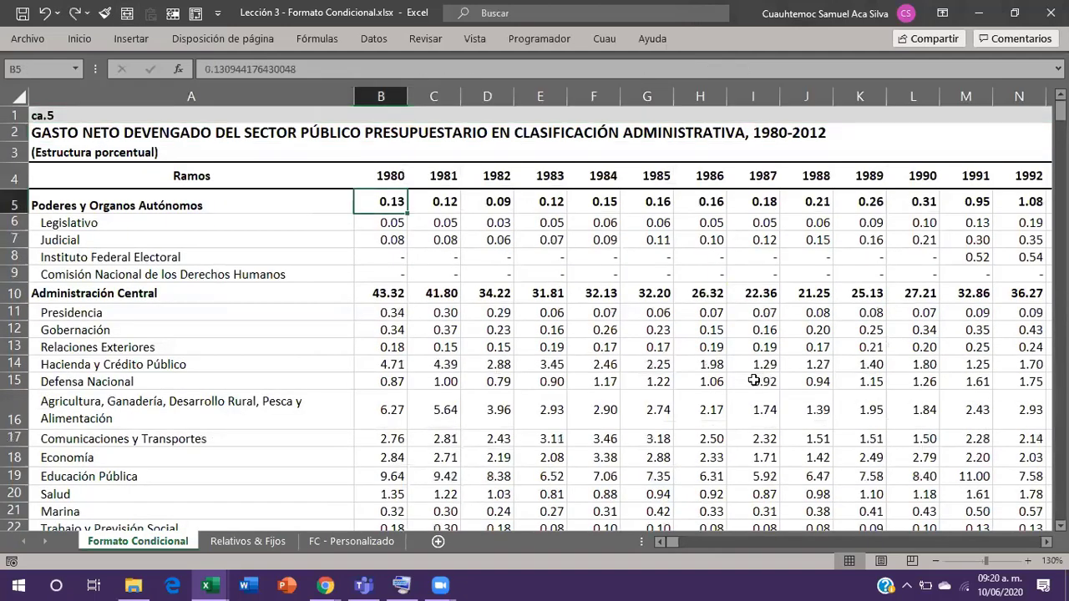
Delete the first row of the sheet, which holds the label "ca.5".
key(ctrl+Up)
key(ctrl+Up)
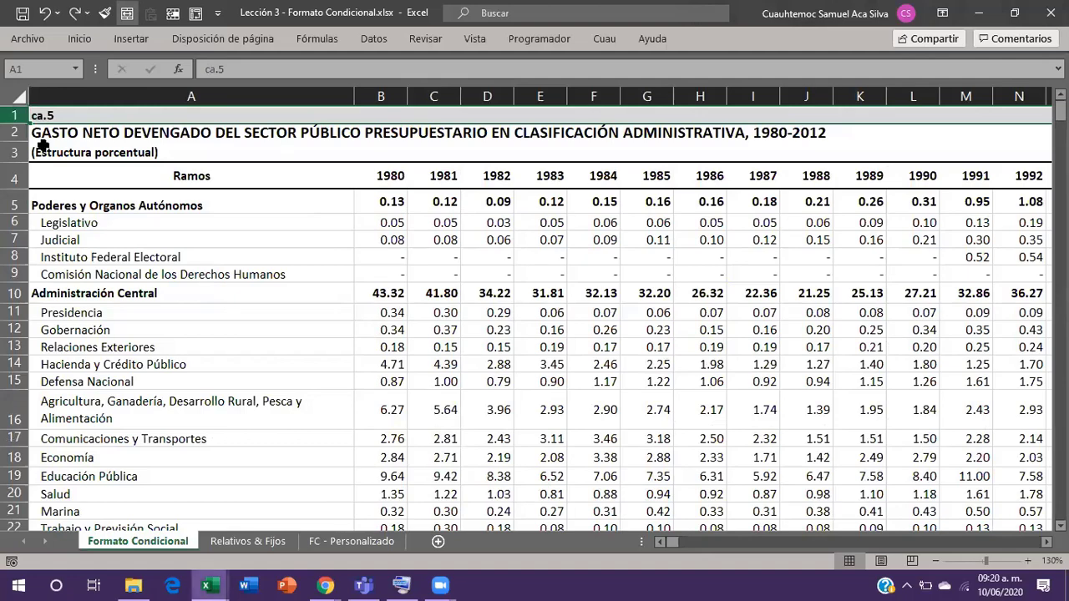
click(13, 114)
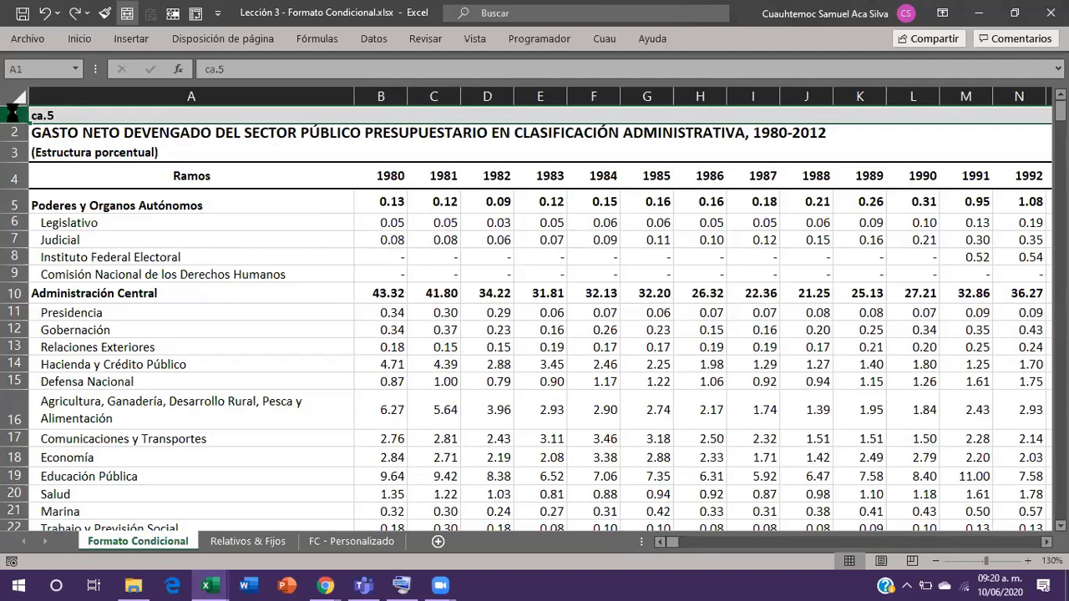
drag(13, 113, 13, 111)
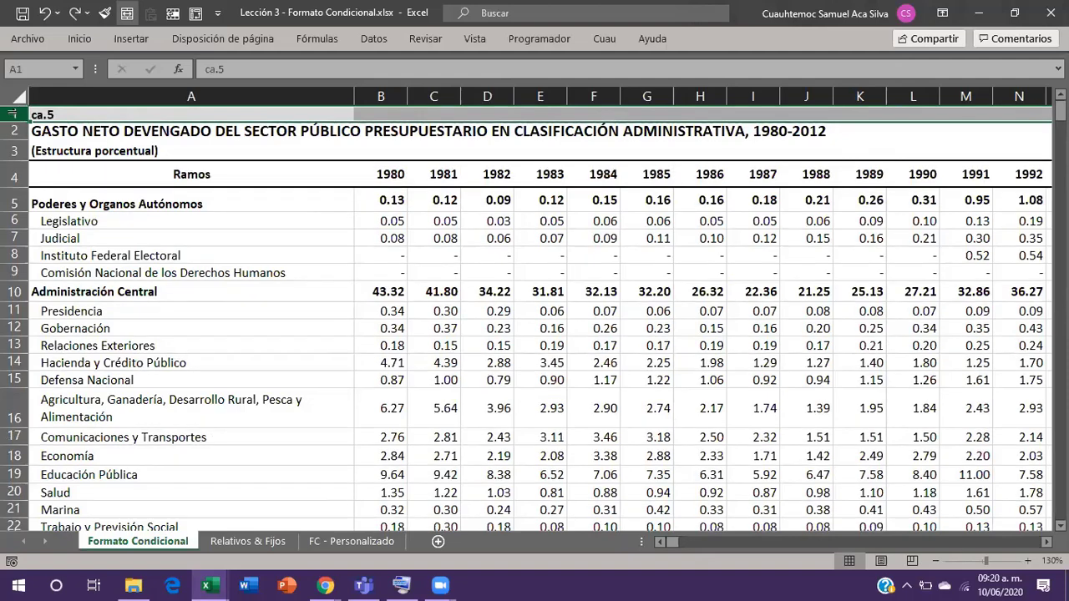
key(ctrl+minus)
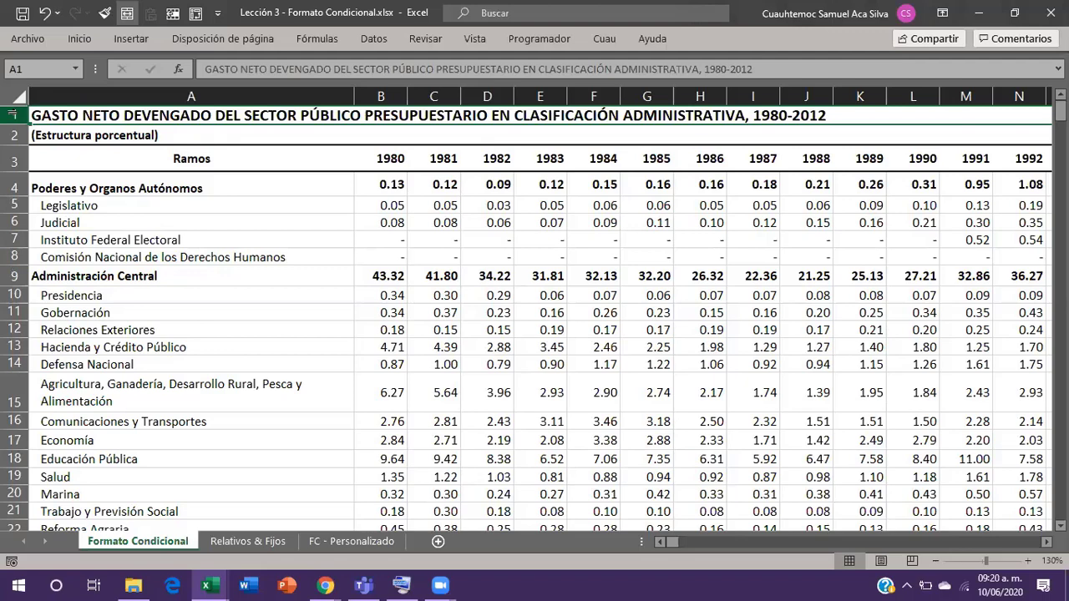
Delete the title and subtitle rows so the Ramos and years header becomes row 1, and deselect them.
key(shift+Down)
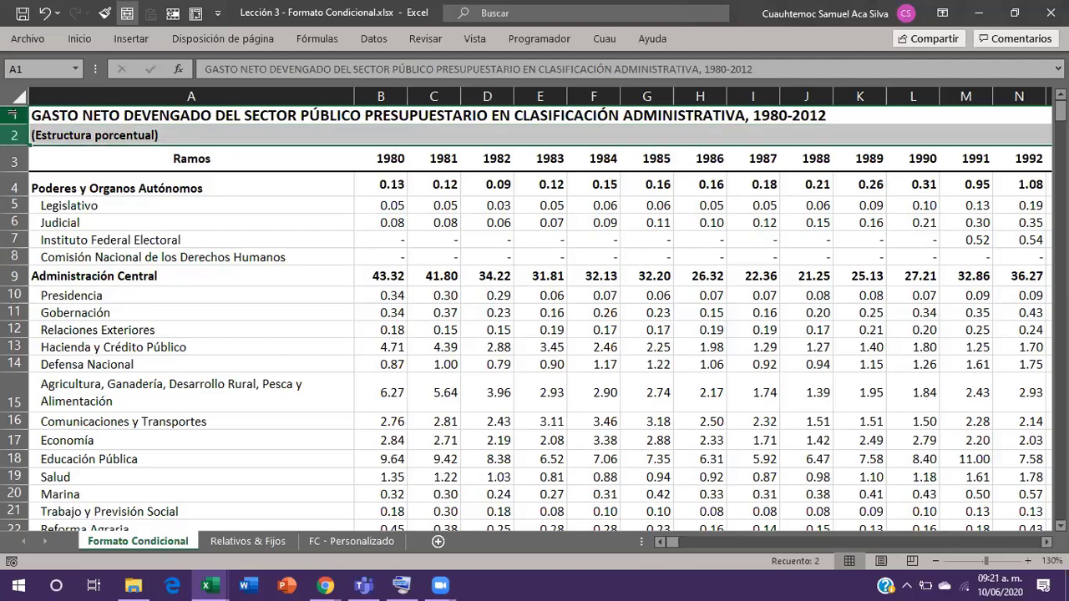
key(ctrl+shift+Right)
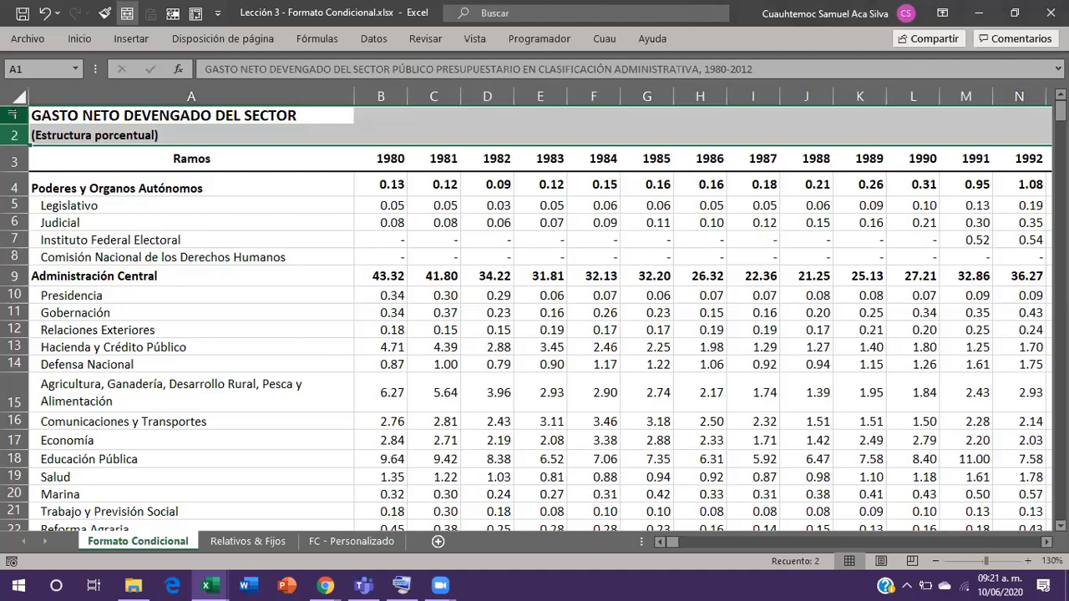
key(ctrl+minus)
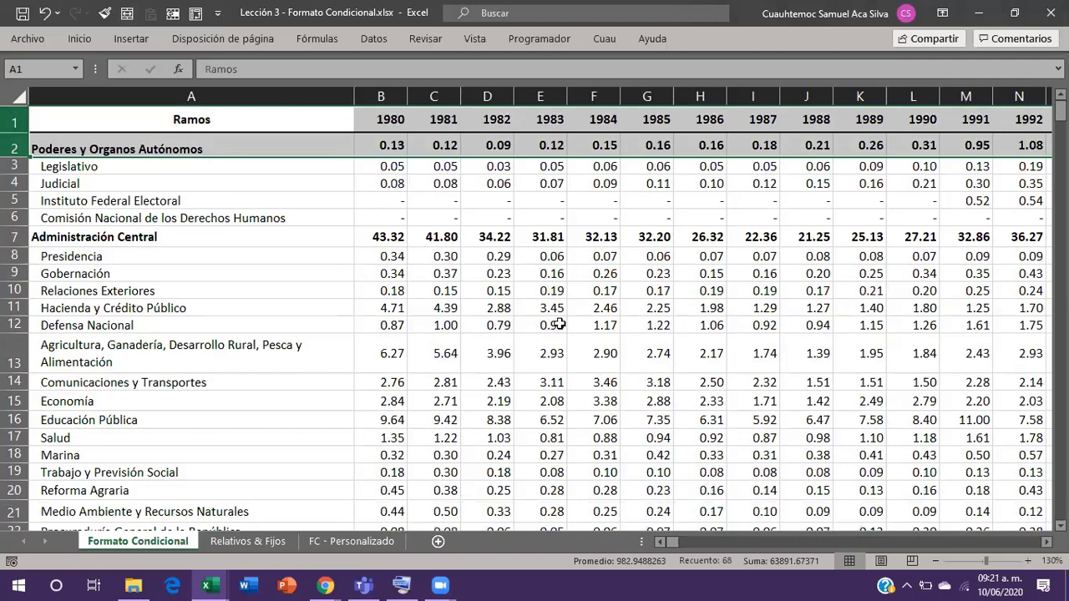
click(594, 353)
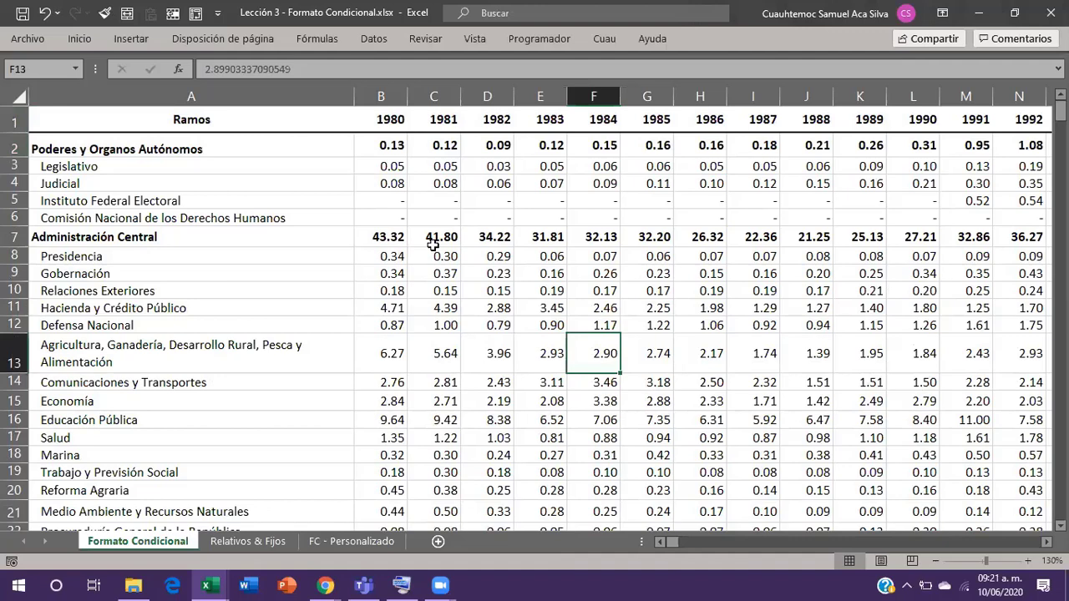
Expand the ribbon so its commands are displayed above the table.
scroll(433, 244, down, 1)
scroll(446, 255, up, 1)
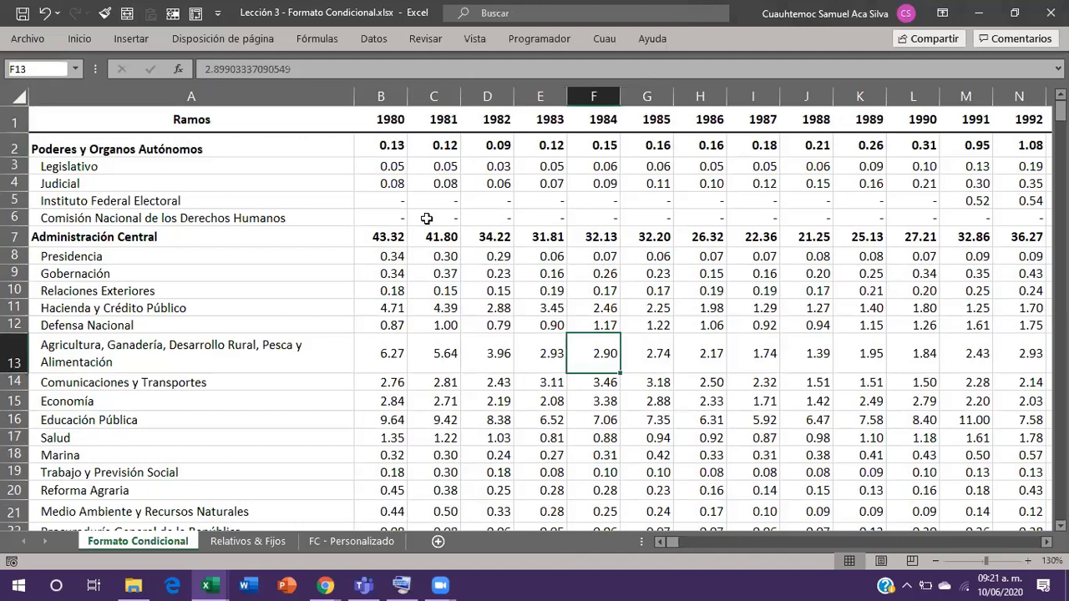
key(ctrl+F1)
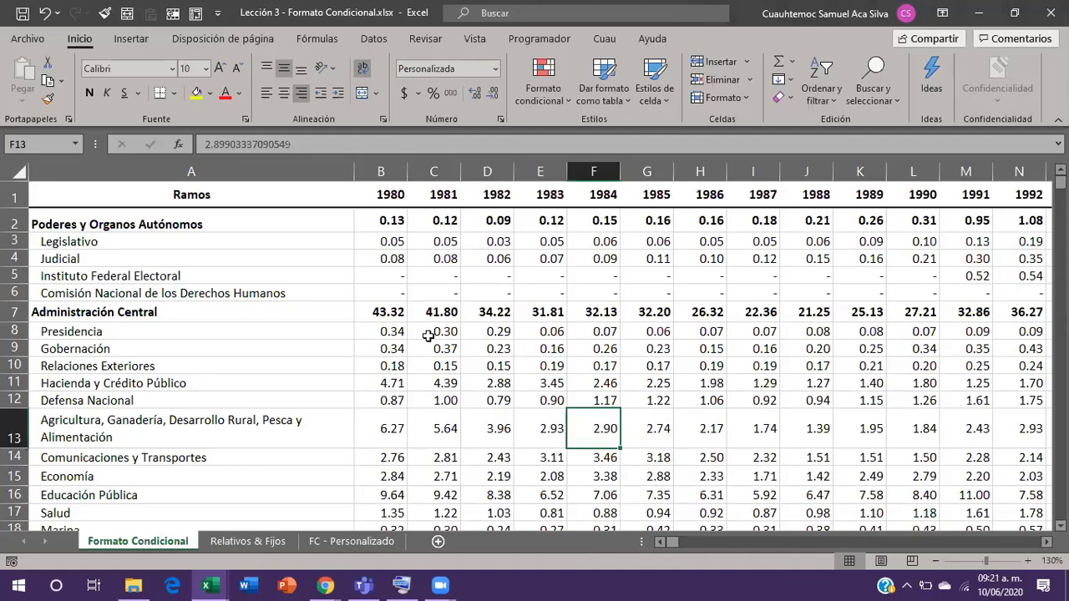
Freeze the top row containing the Ramos and year headers.
click(440, 584)
drag(70, 241, 582, 350)
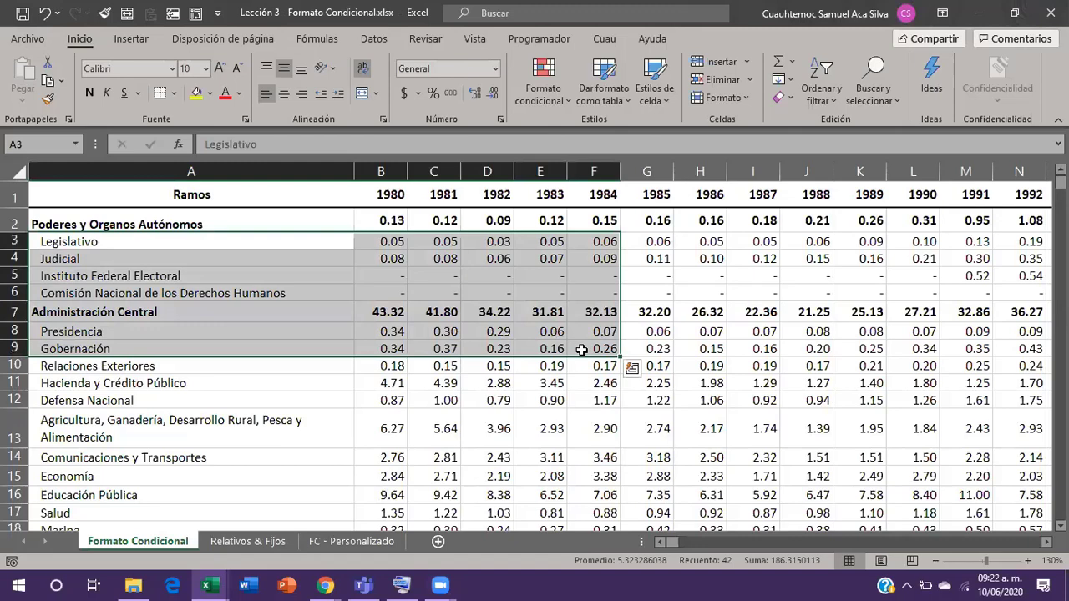
drag(167, 248, 394, 244)
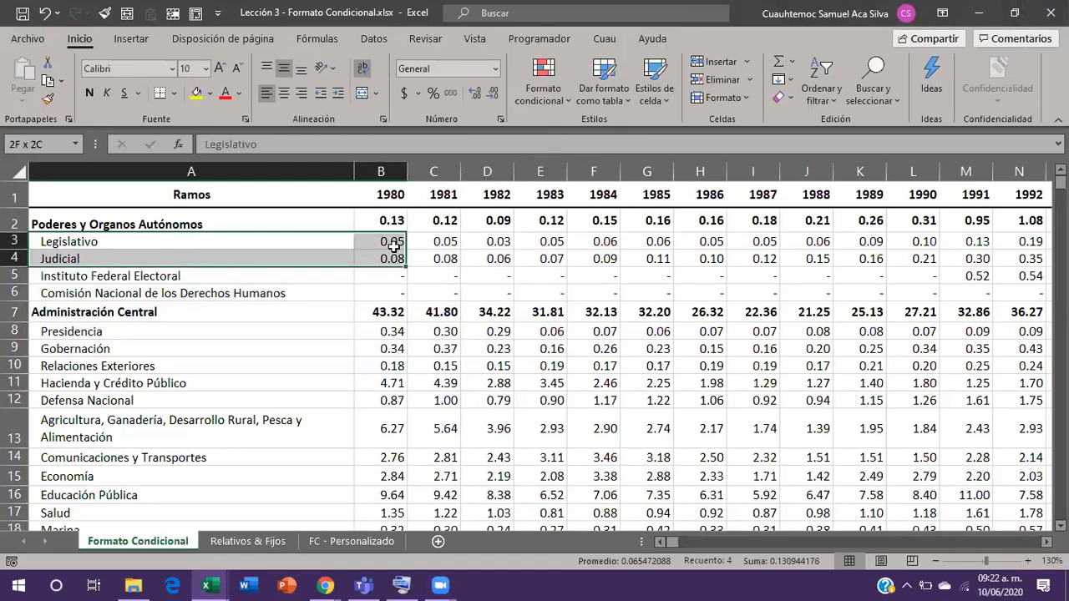
click(396, 243)
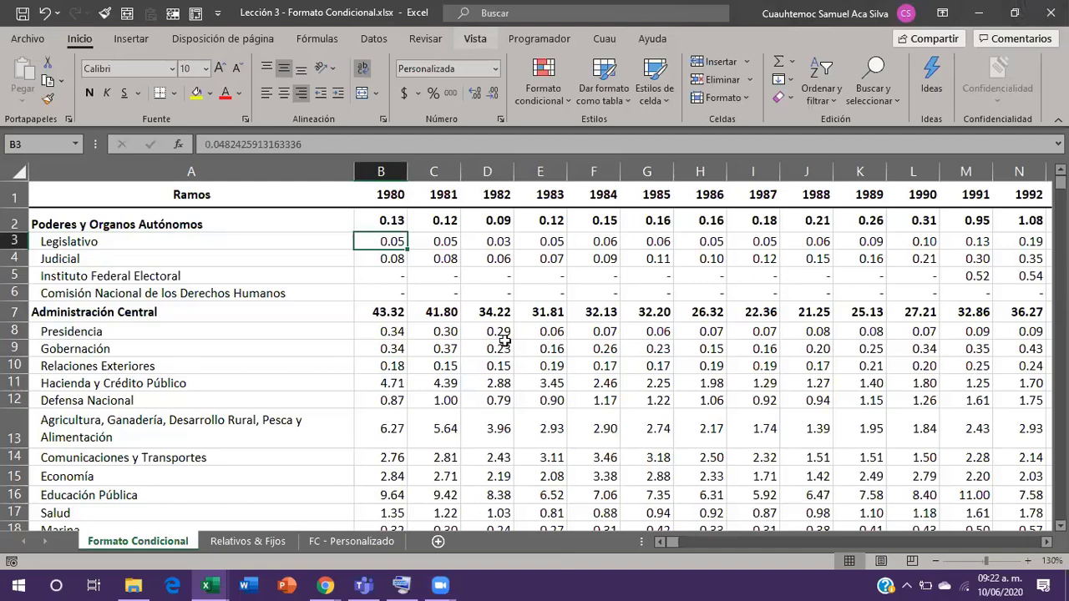
click(476, 38)
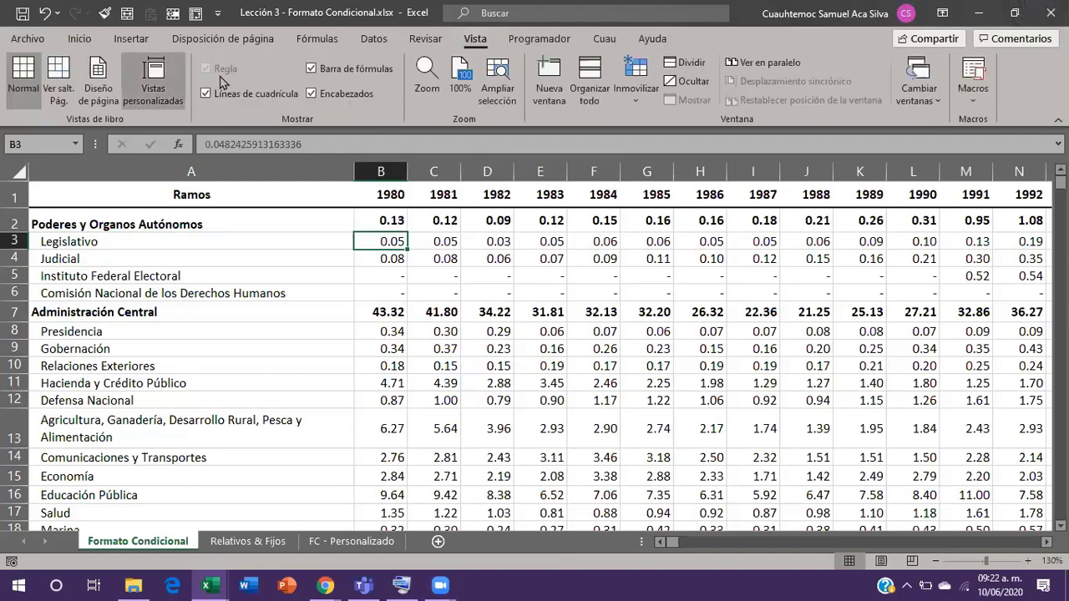
click(639, 87)
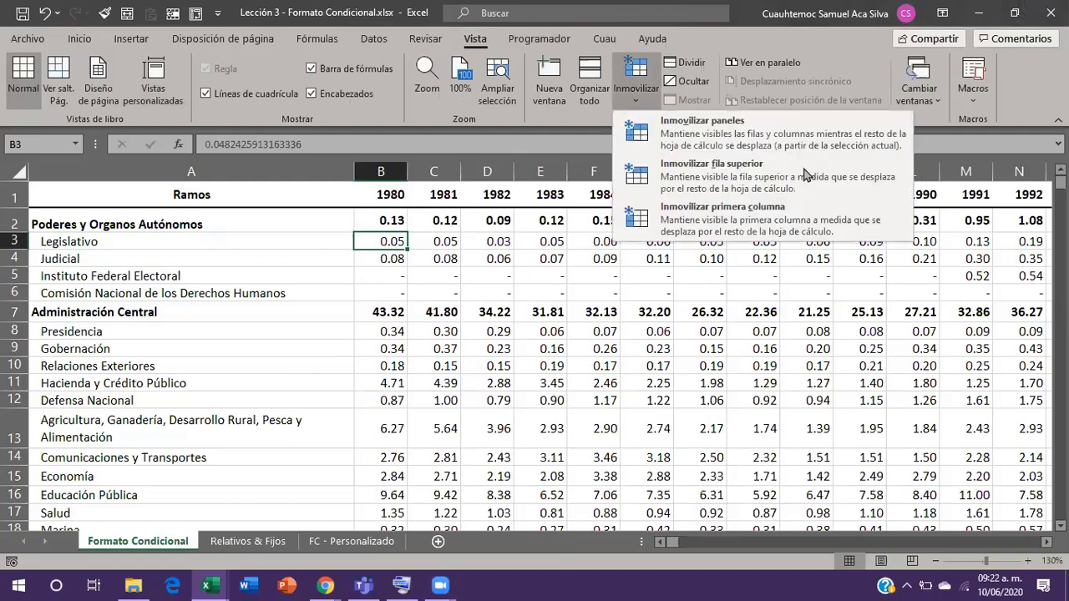
click(693, 176)
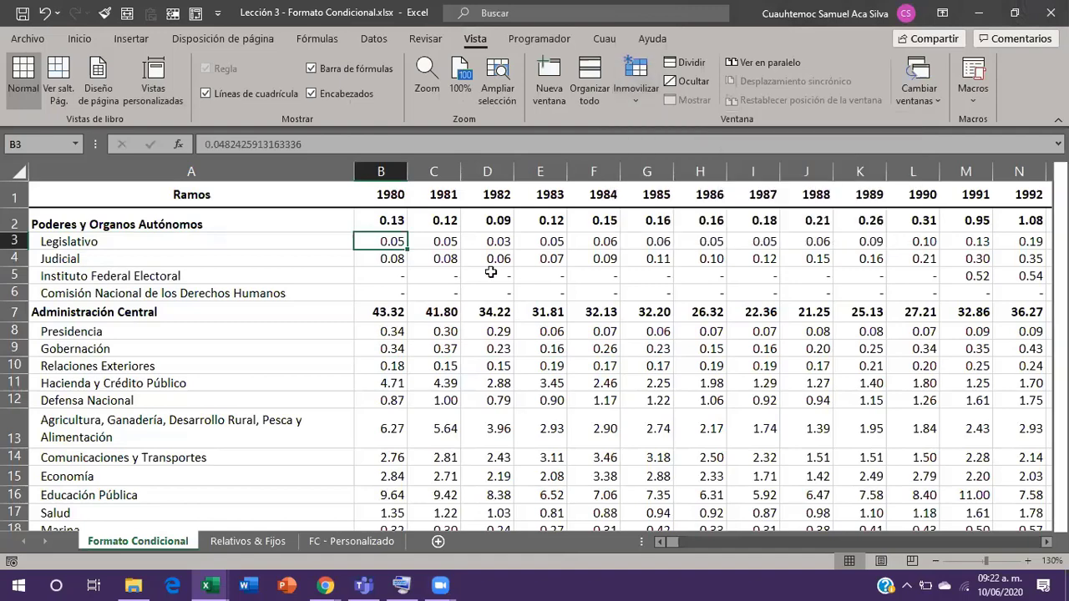
Look down to the total rows and across to 2012 to check how the frozen header row behaves.
click(493, 260)
scroll(491, 267, down, 1)
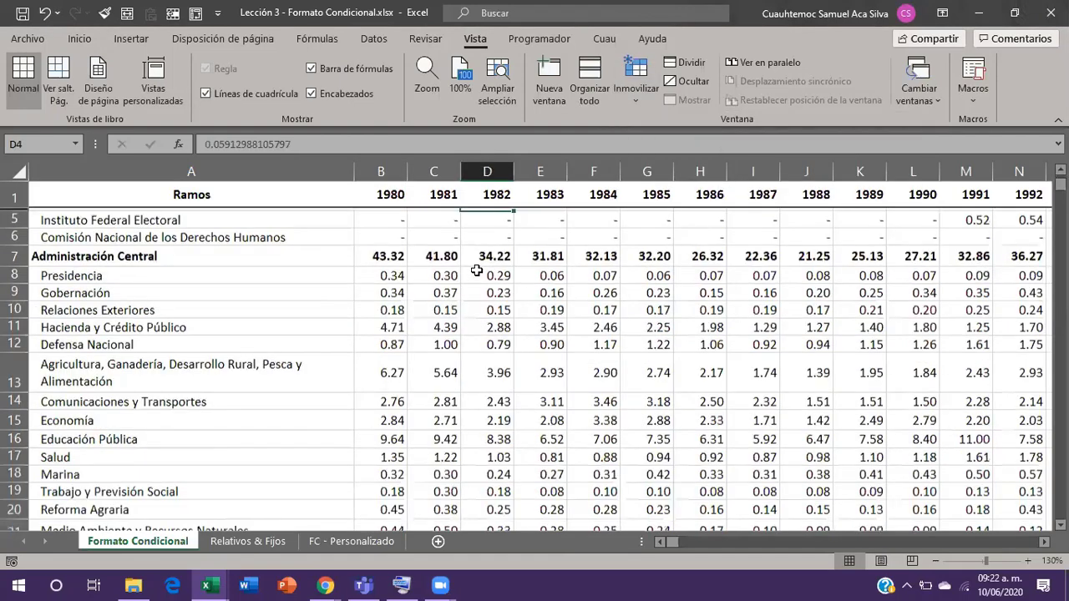
scroll(476, 269, down, 13)
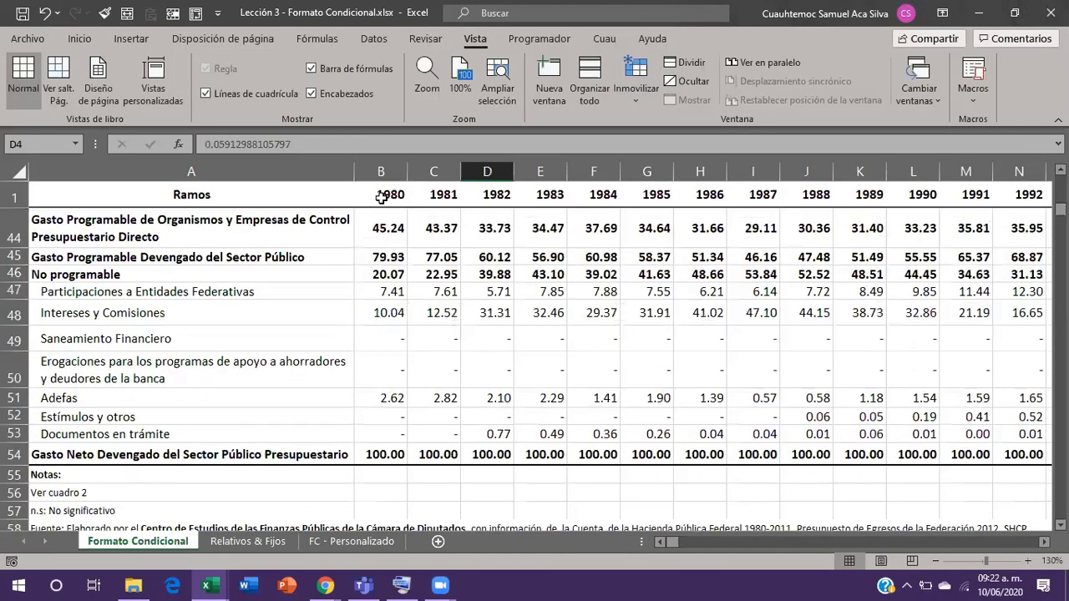
click(483, 246)
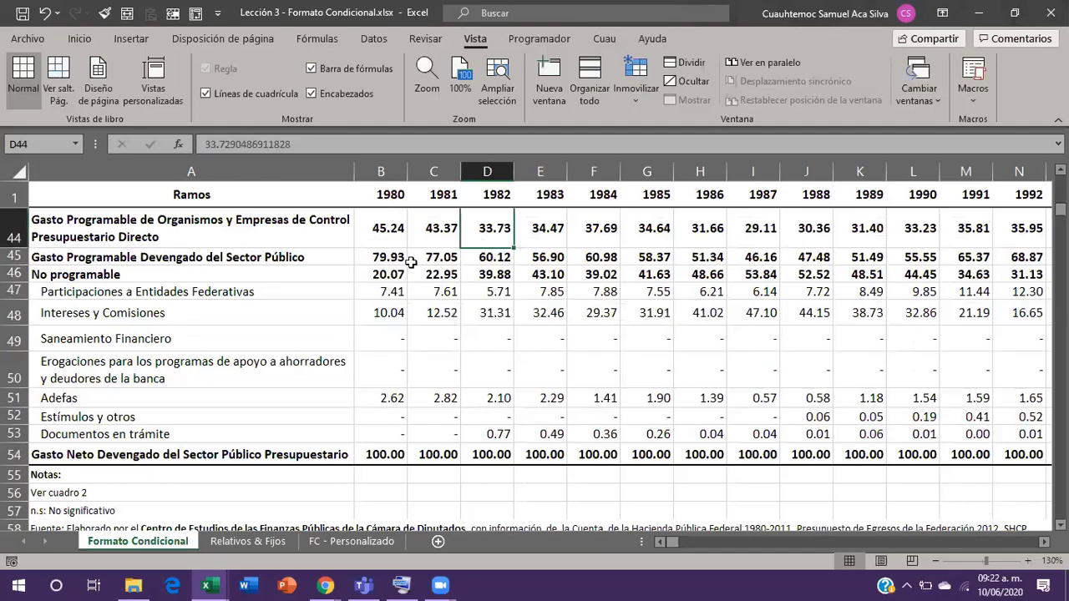
key(ctrl+Right)
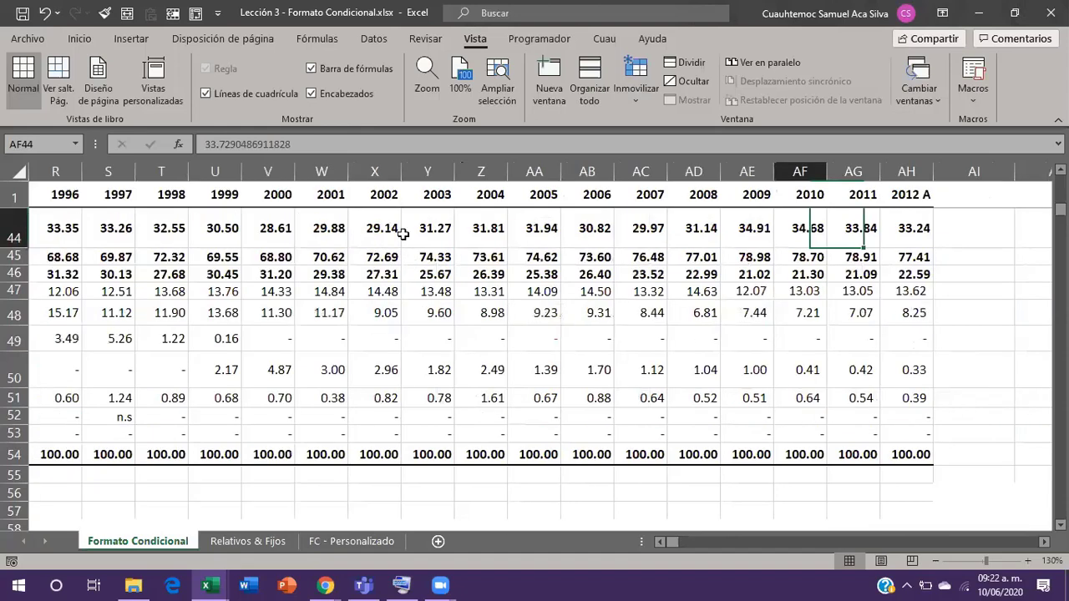
drag(392, 250, 380, 338)
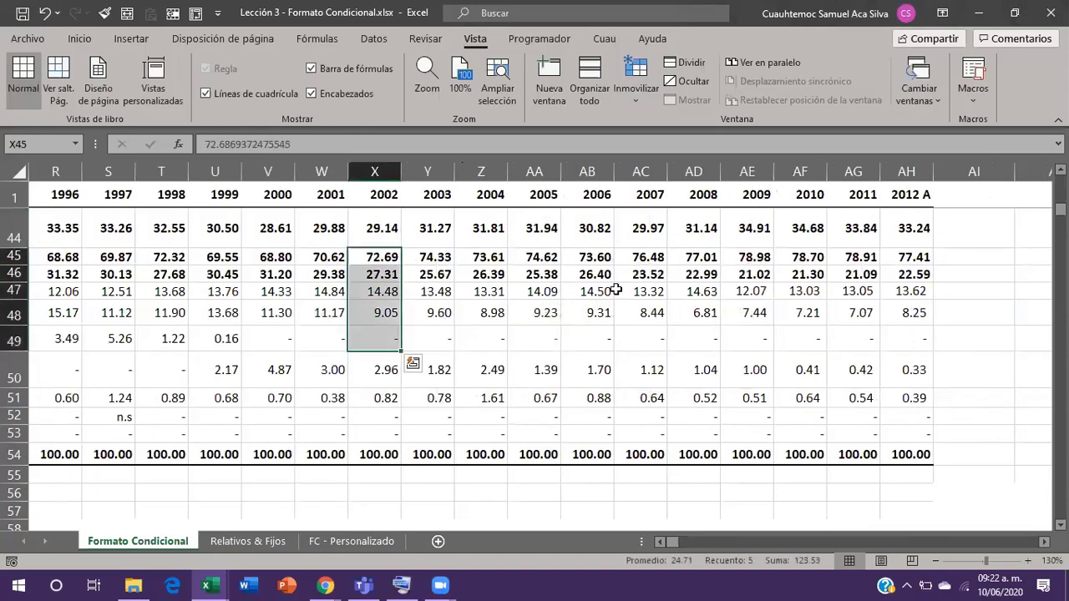
click(425, 278)
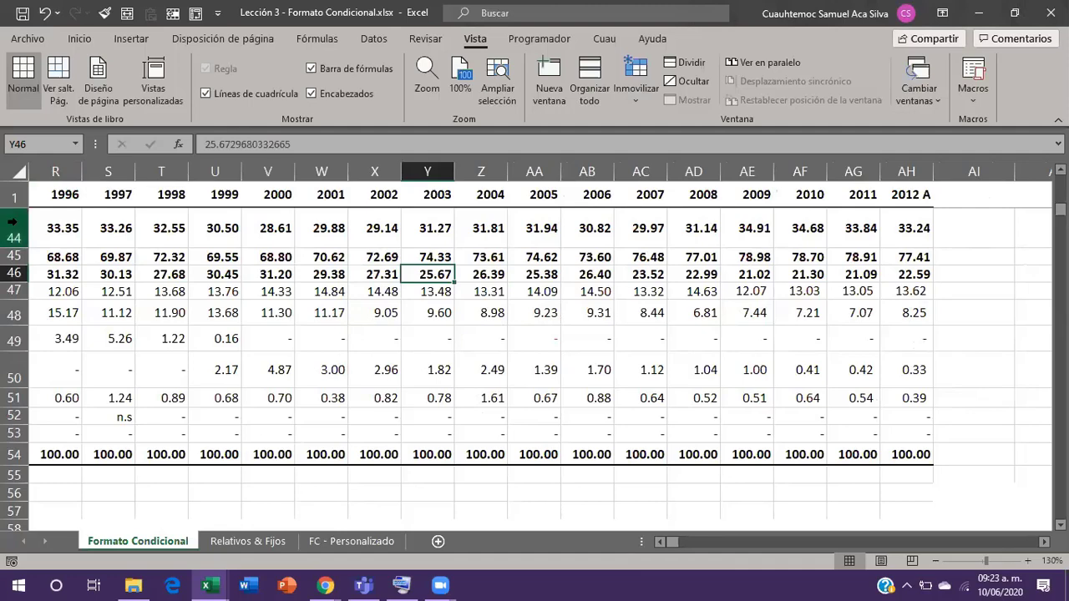
Freeze the first column in place of the top row and move across to the empty column AI.
key(ctrl+Home)
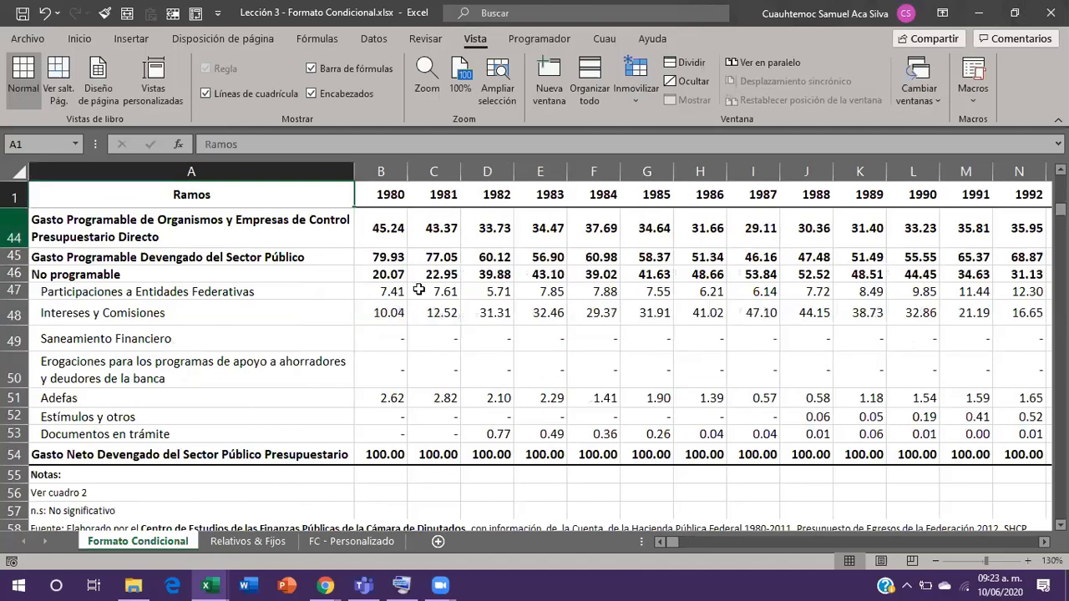
key(ctrl+Home)
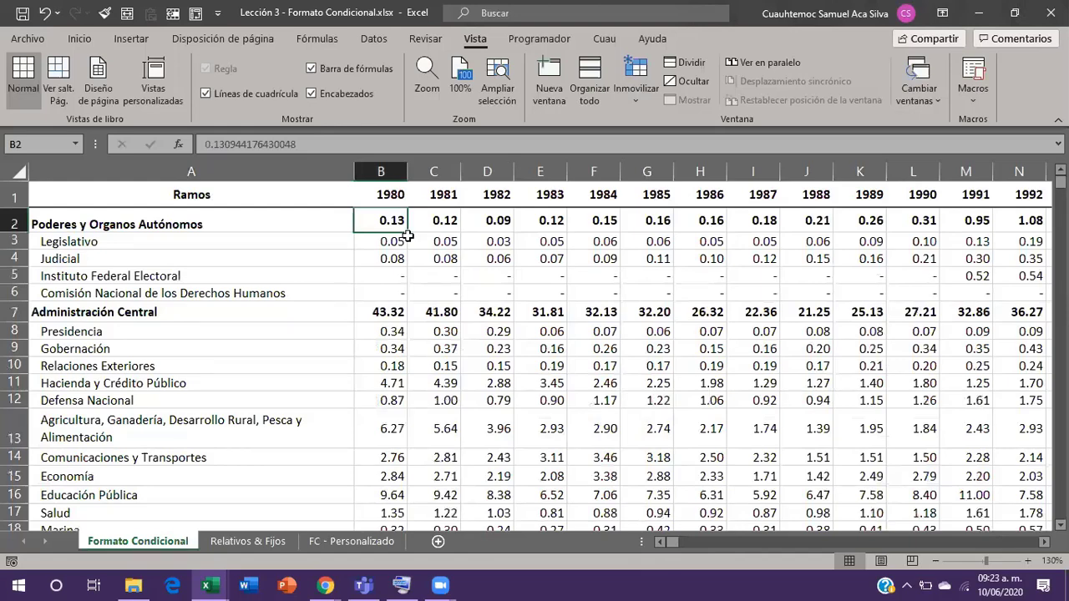
key(ctrl+Right)
key(Right)
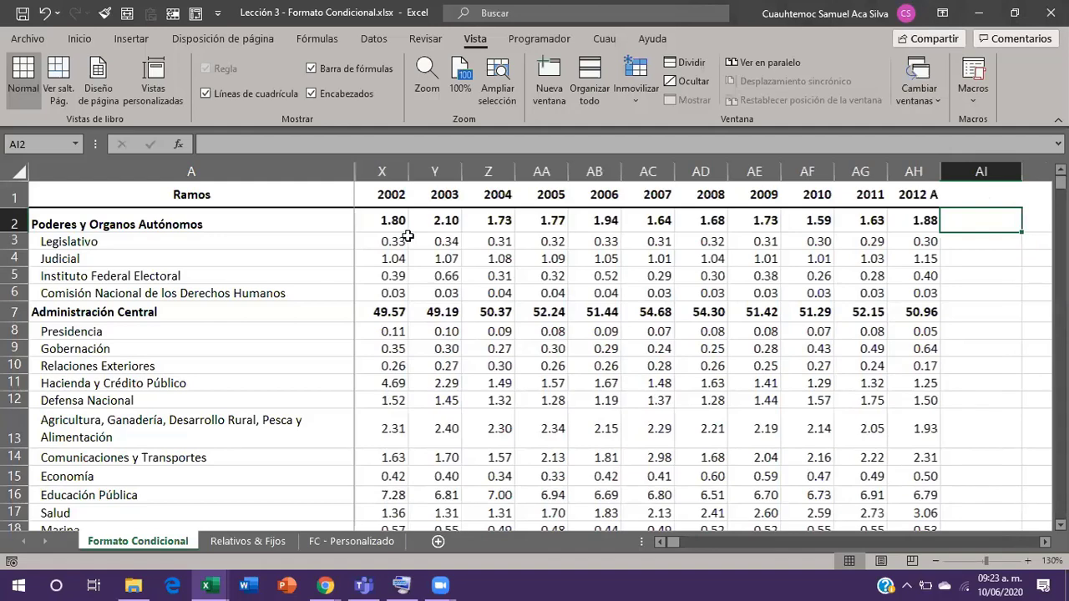
key(Up)
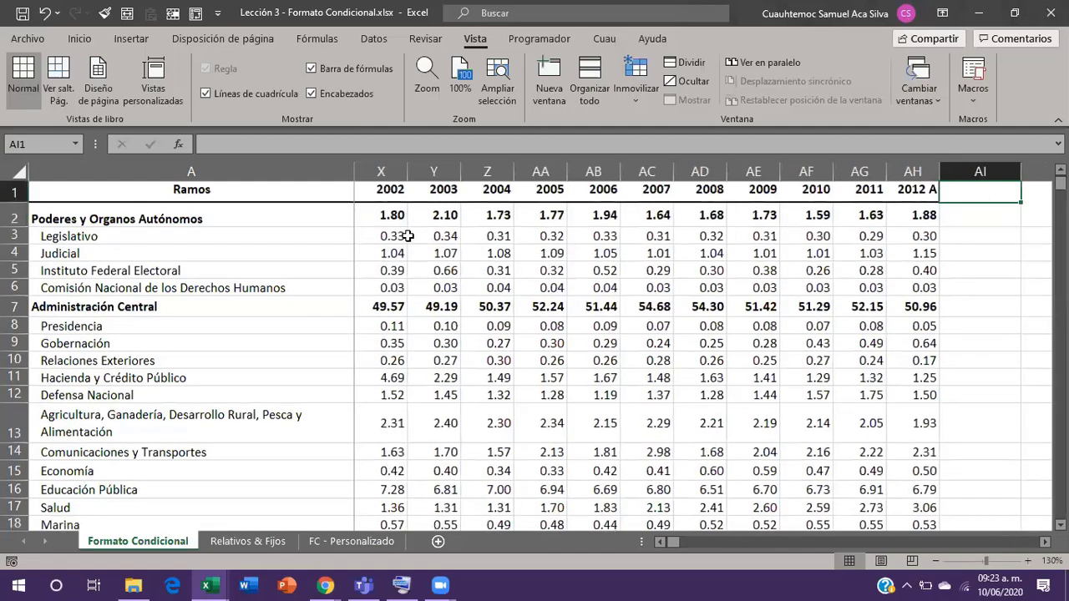
Examine the lower total rows against the frozen ramo labels in column A, and return to the header row.
key(ctrl+End)
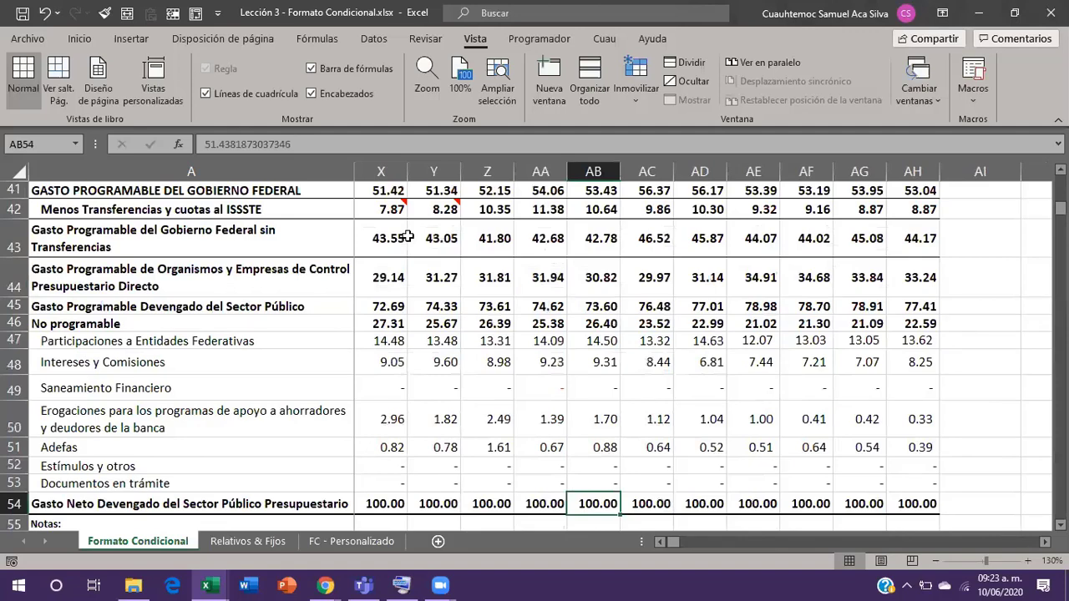
key(ctrl+Up)
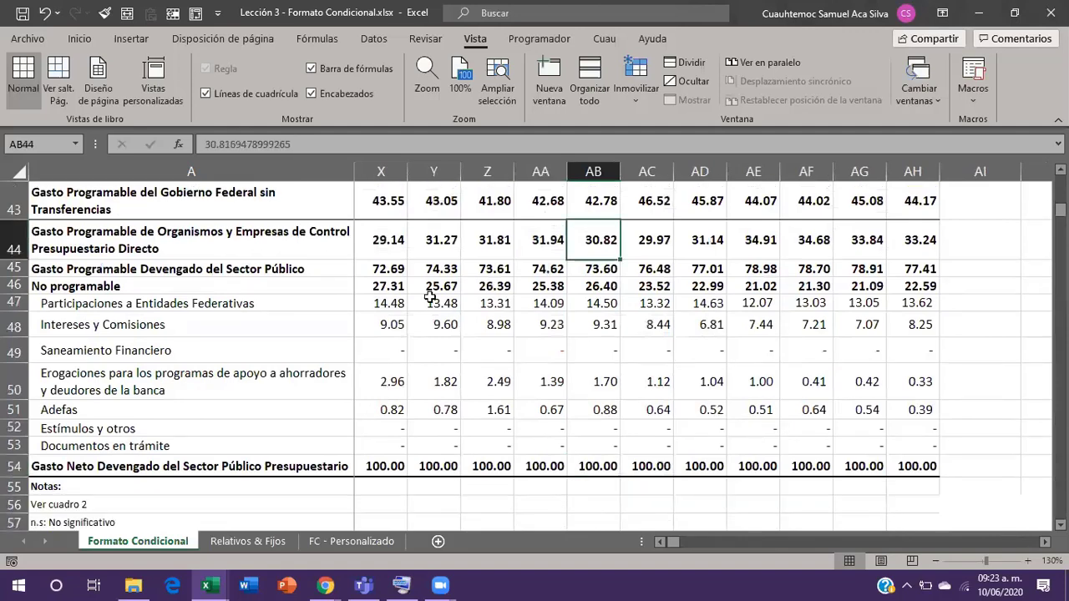
key(Home)
key(shift+Down)
key(shift+Down)
key(shift+Down)
key(shift+Down)
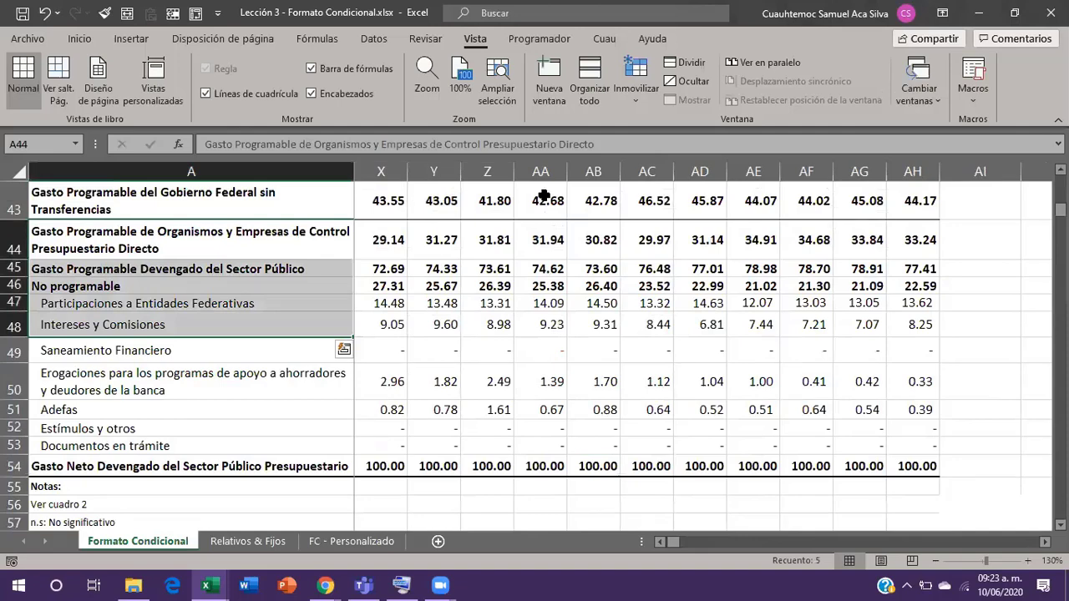
click(488, 240)
click(397, 252)
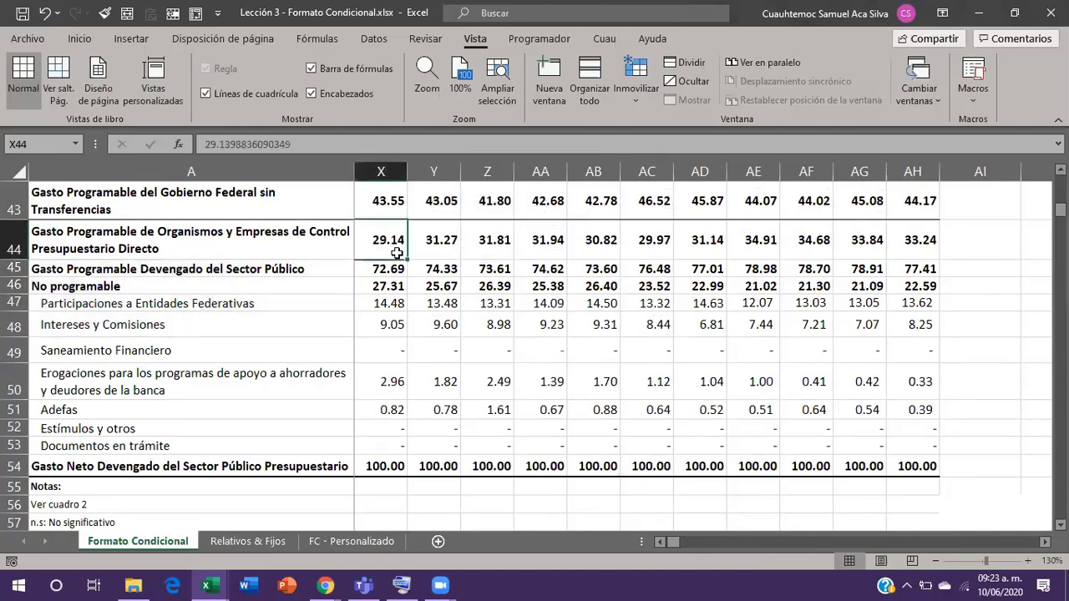
key(ctrl+Home)
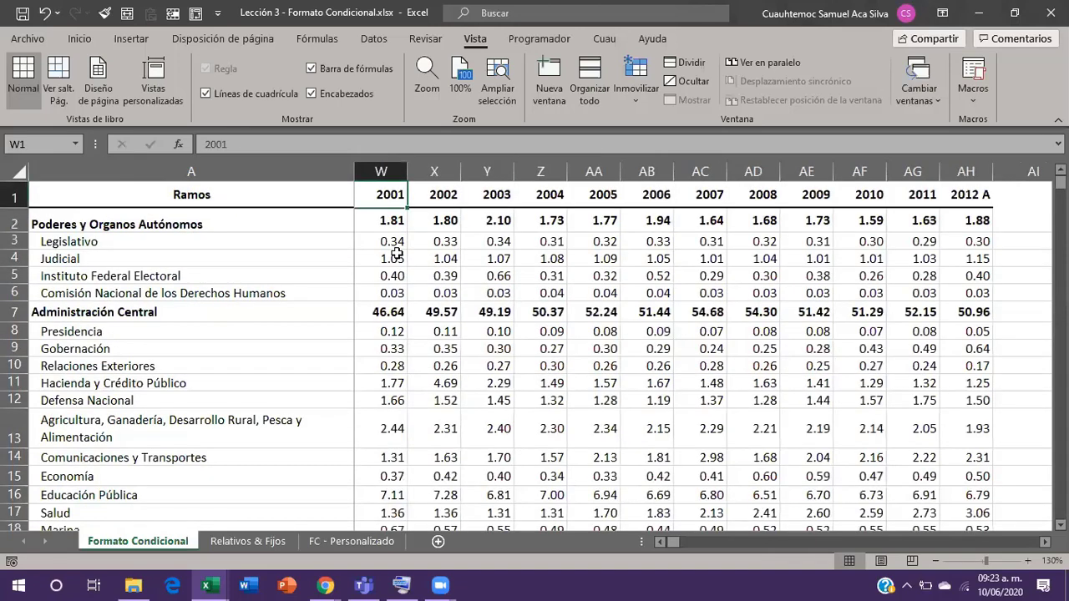
Unfreeze the first column and freeze panes at cell D2 to hold row 1 and columns A to C.
key(Home)
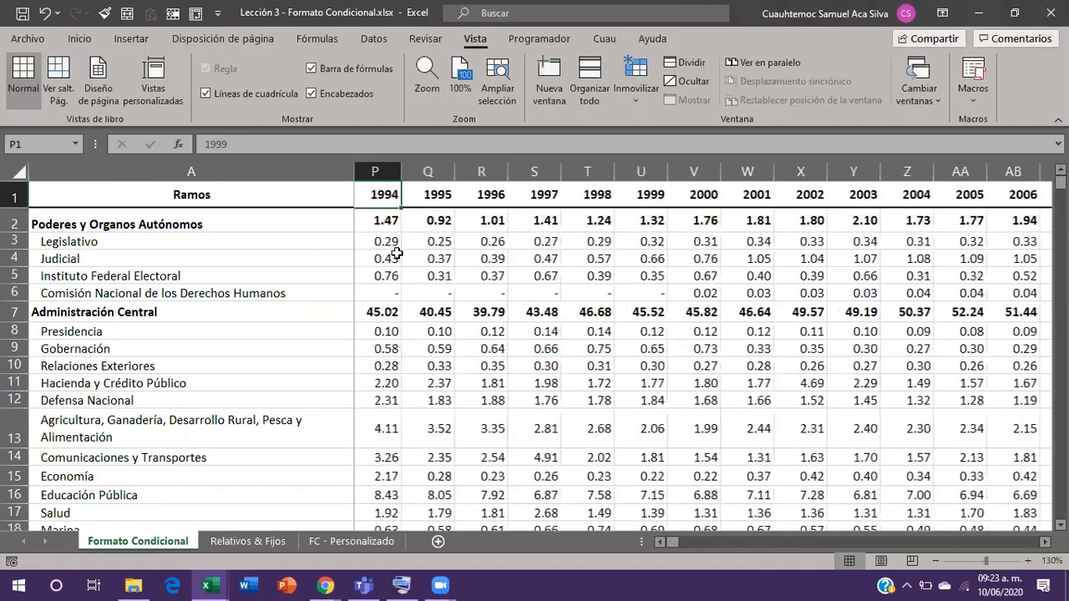
key(ctrl+Home)
key(Right)
key(Right)
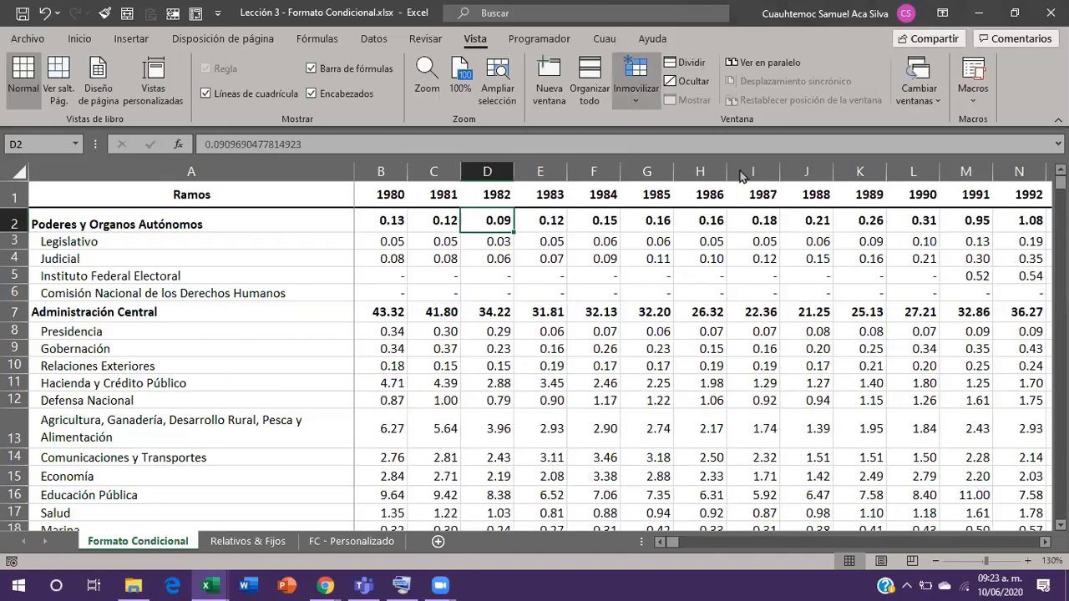
click(635, 83)
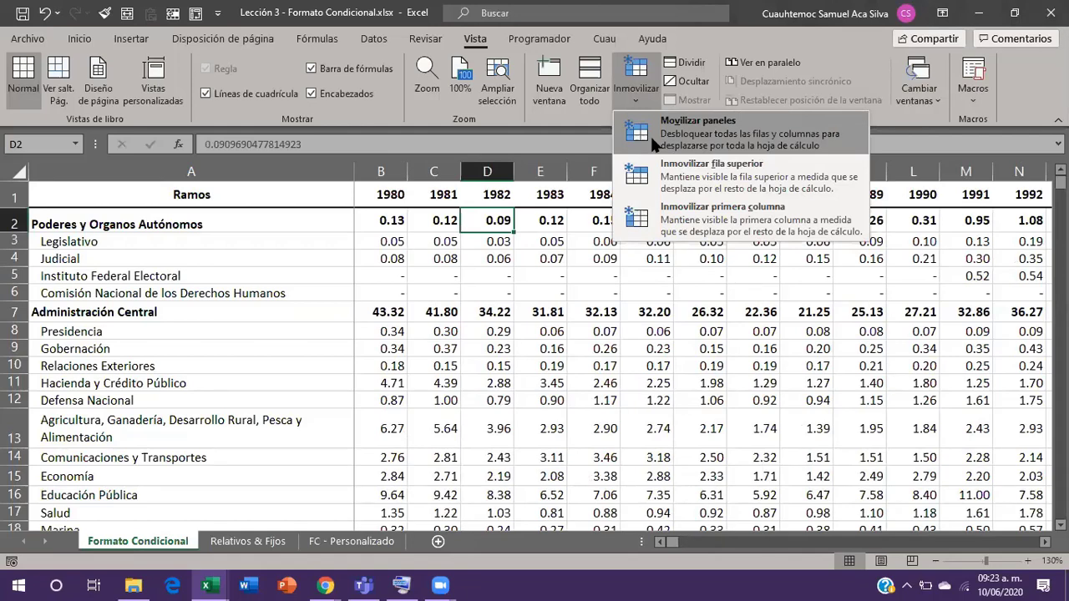
click(622, 216)
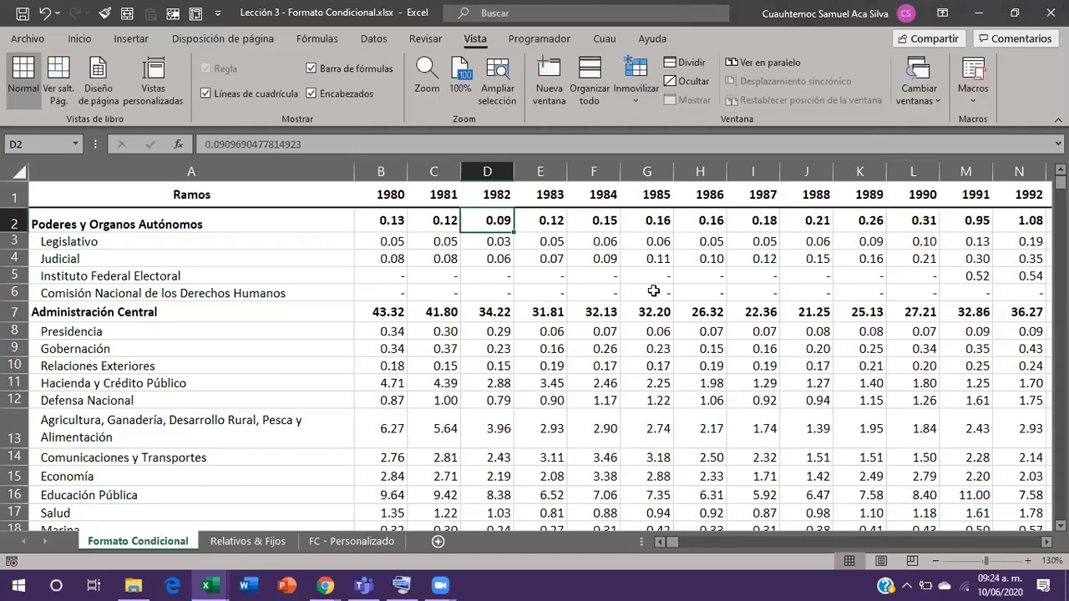
click(645, 90)
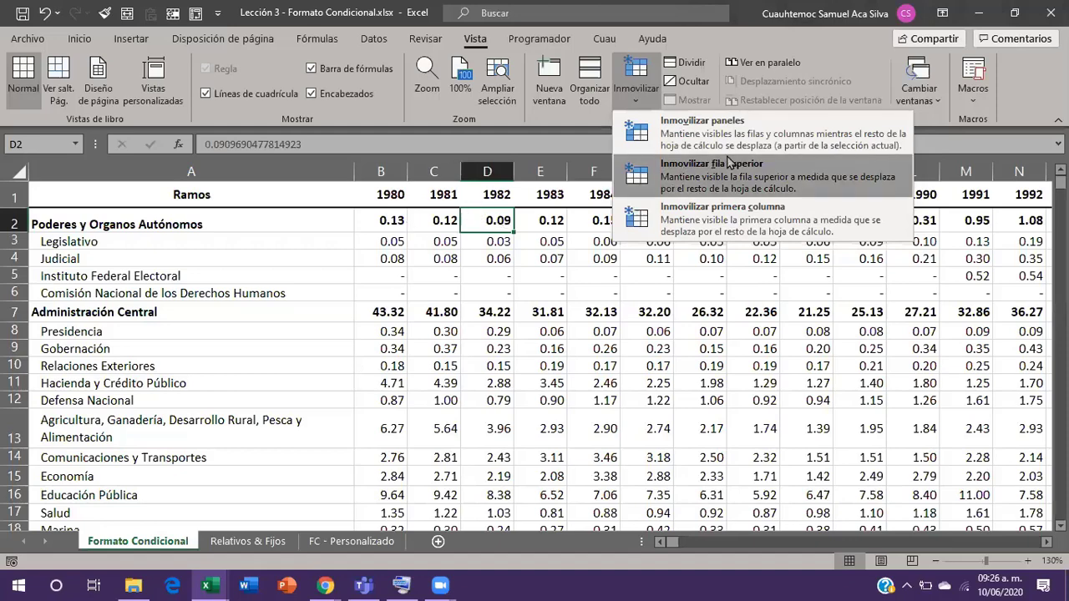
click(750, 146)
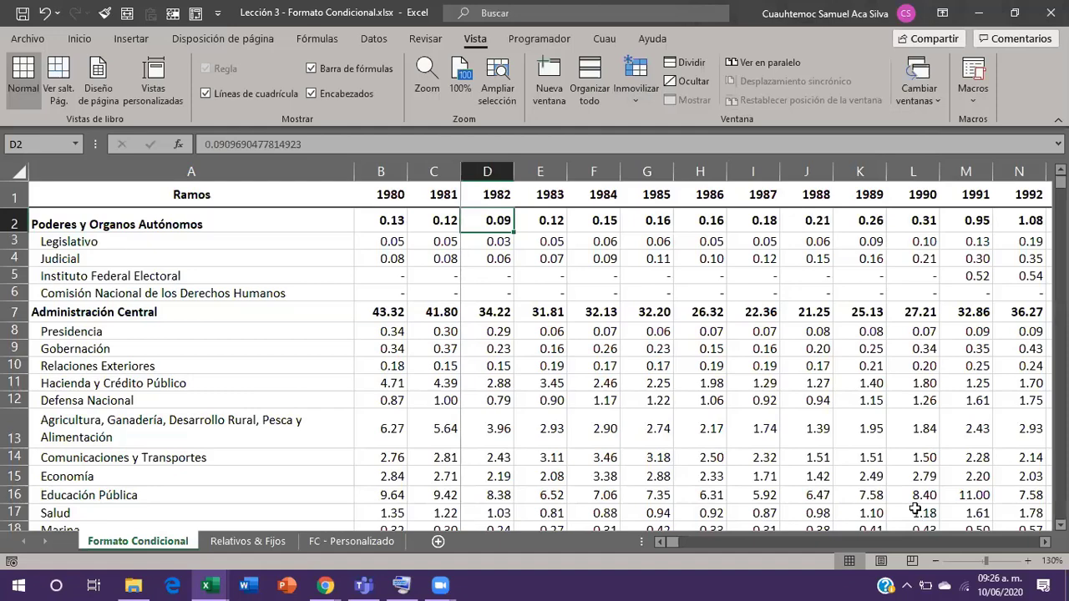
Move across row 2 past the 2012 column to the empty column AV to check the frozen columns A to C.
key(ctrl+Right)
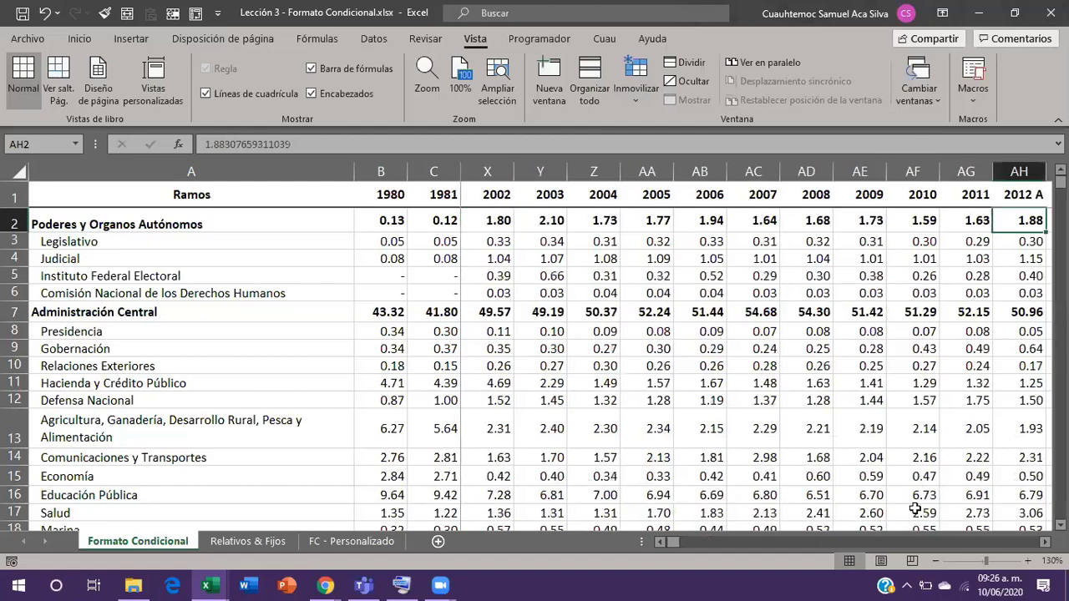
key(Right)
key(Right)
key(Right)
key(Right)
key(Right)
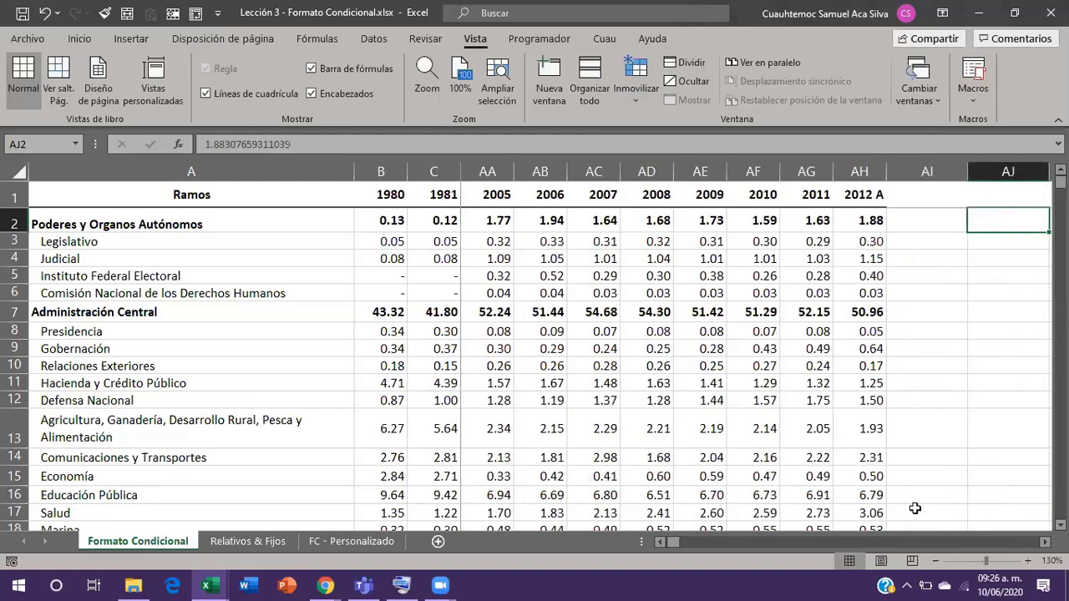
key(Right)
key(Right)
key(Right)
key(Right)
key(Right)
key(Right)
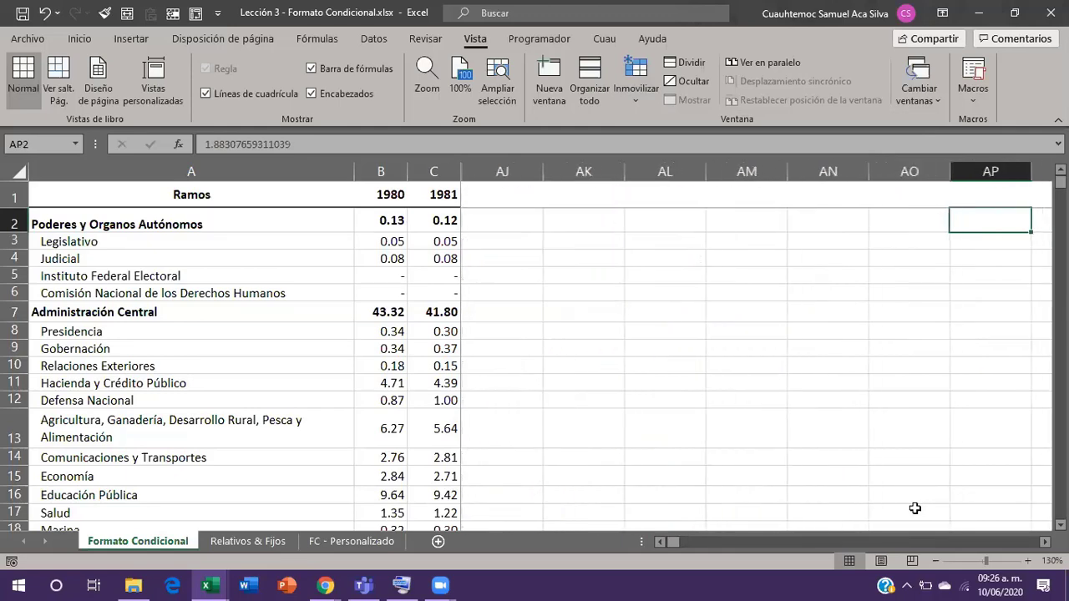
key(Right)
key(Right)
key(Right)
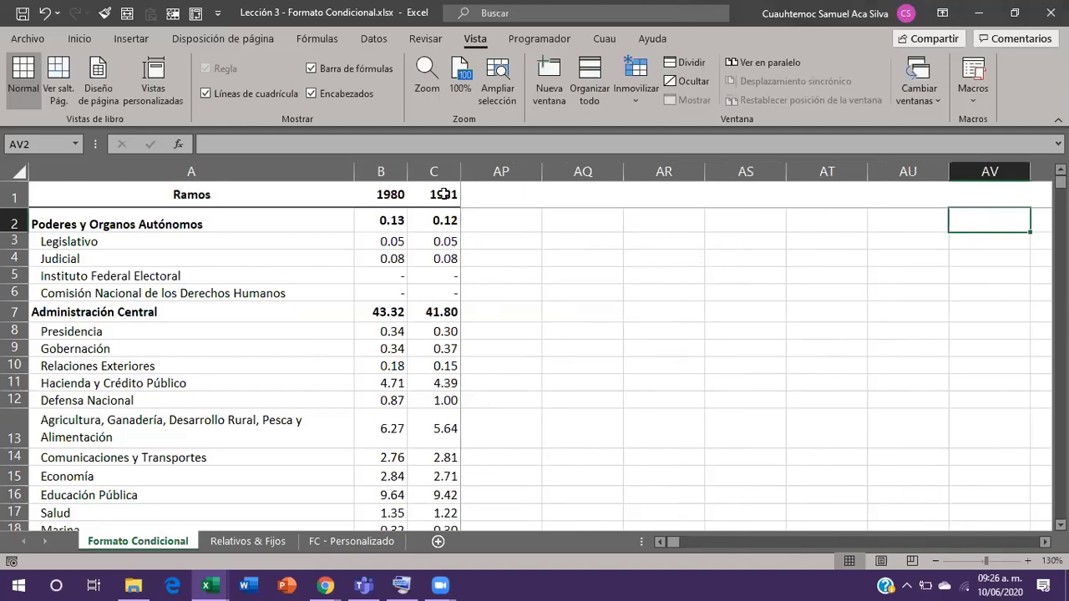
Return to the 2012 column and go down to row 10 to compare it beside the frozen 1980 and 1981 columns.
click(489, 199)
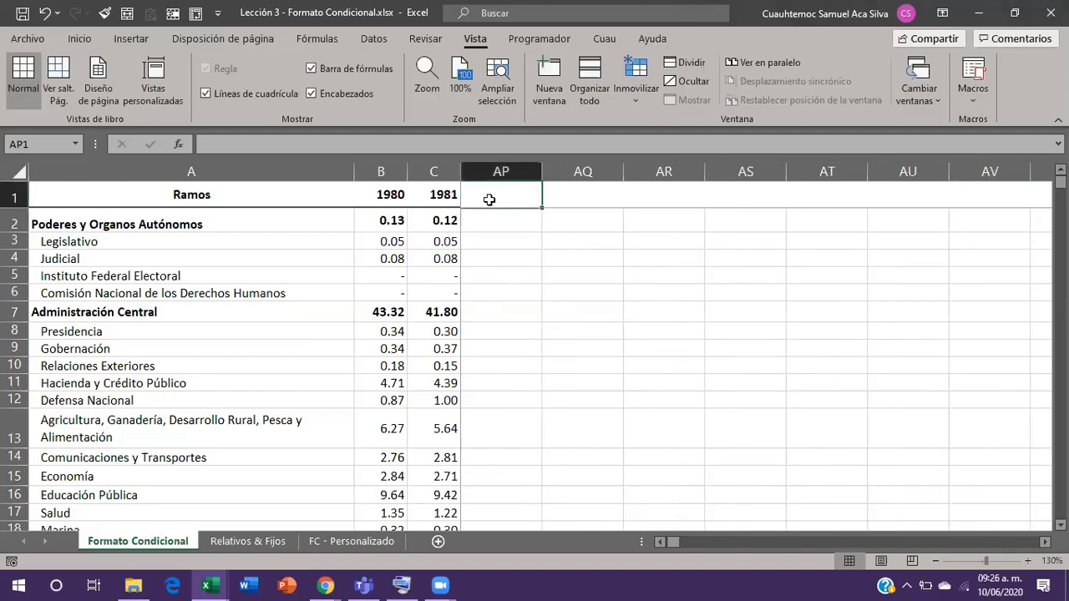
key(ctrl+Left)
key(Down)
key(Down)
key(Down)
key(Down)
key(Down)
key(Down)
key(Down)
key(Down)
key(Down)
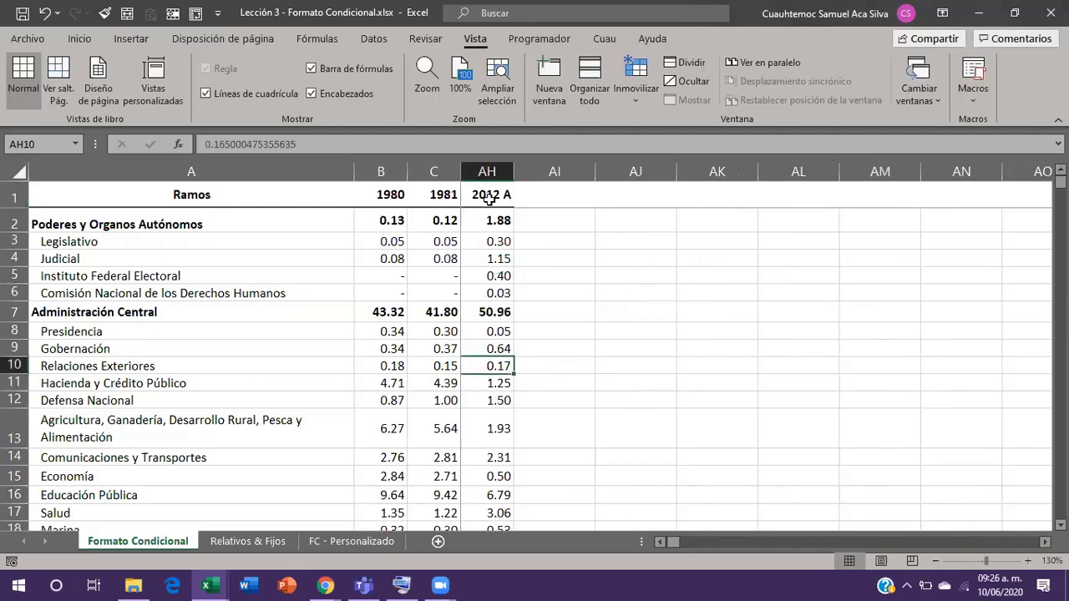
Release the current frozen panes and freeze them at cell B2 to hold only row 1 and column A.
key(ctrl+Home)
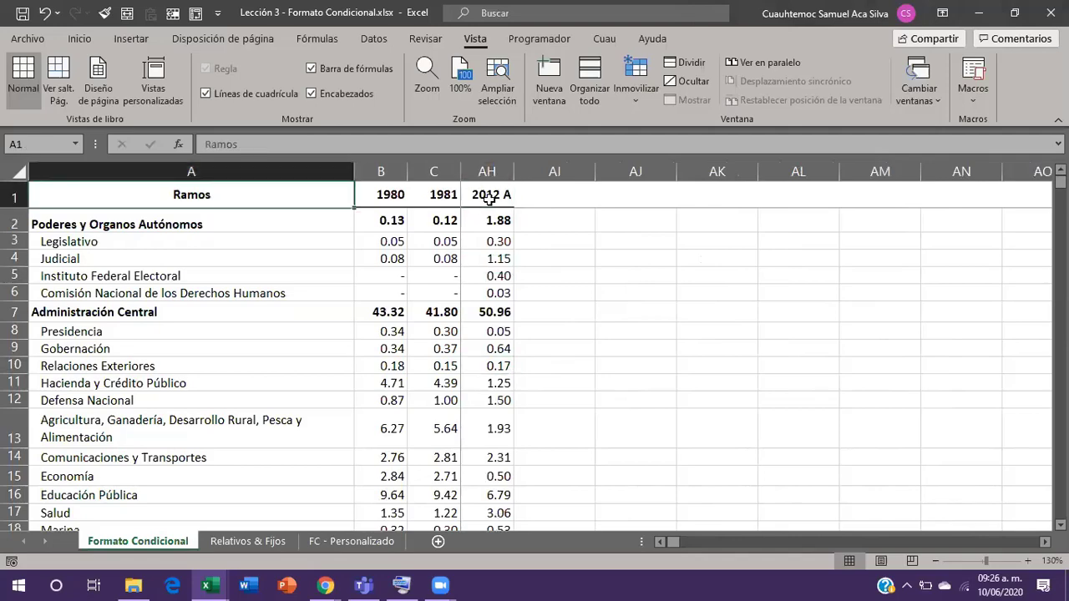
key(Right)
key(Down)
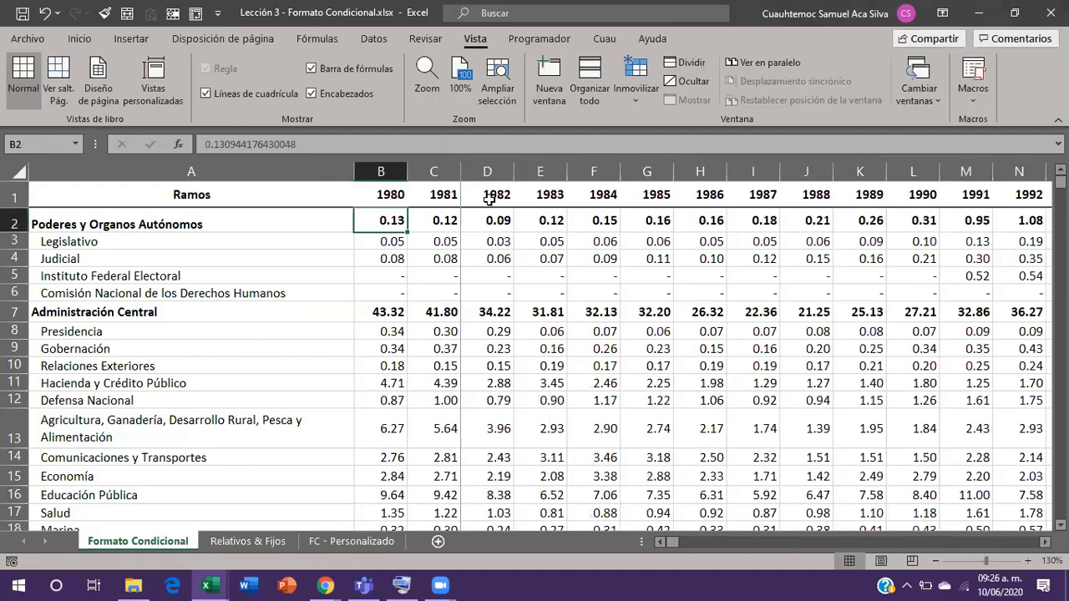
key(Left)
key(Right)
key(Up)
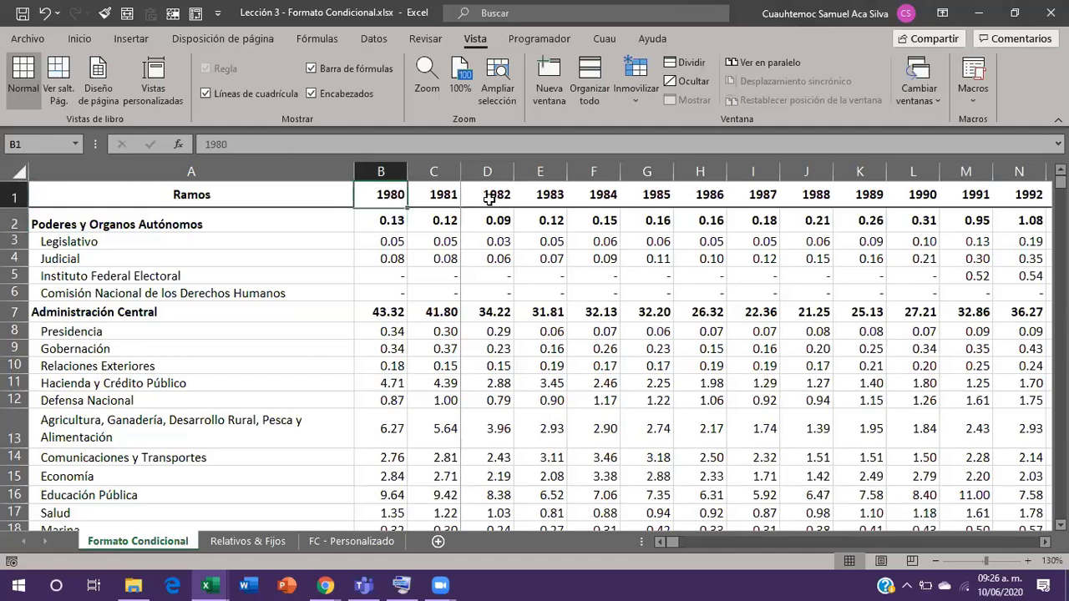
key(Left)
key(Down)
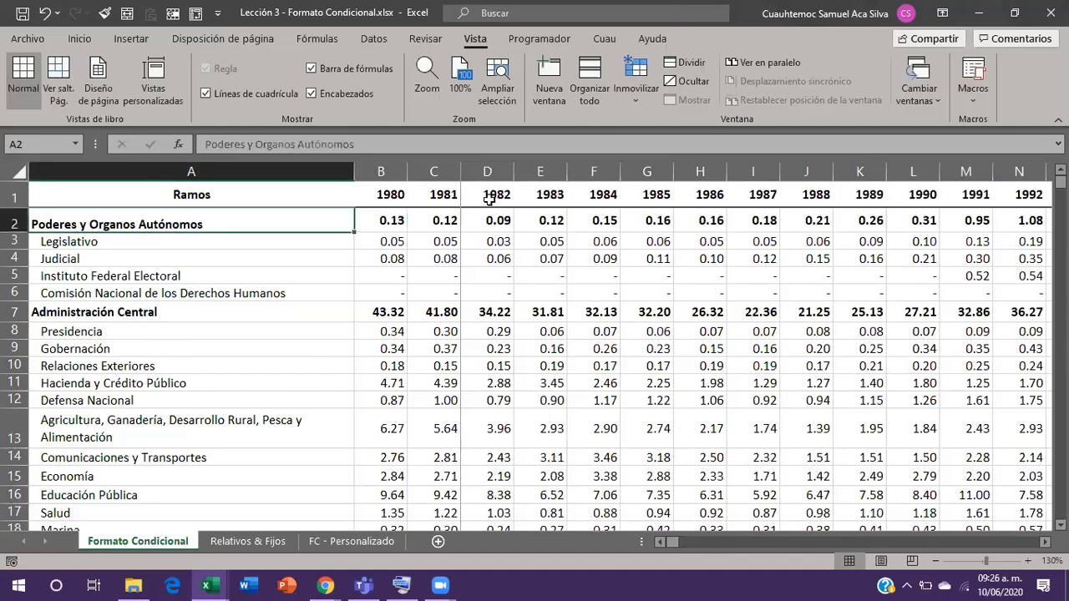
key(Right)
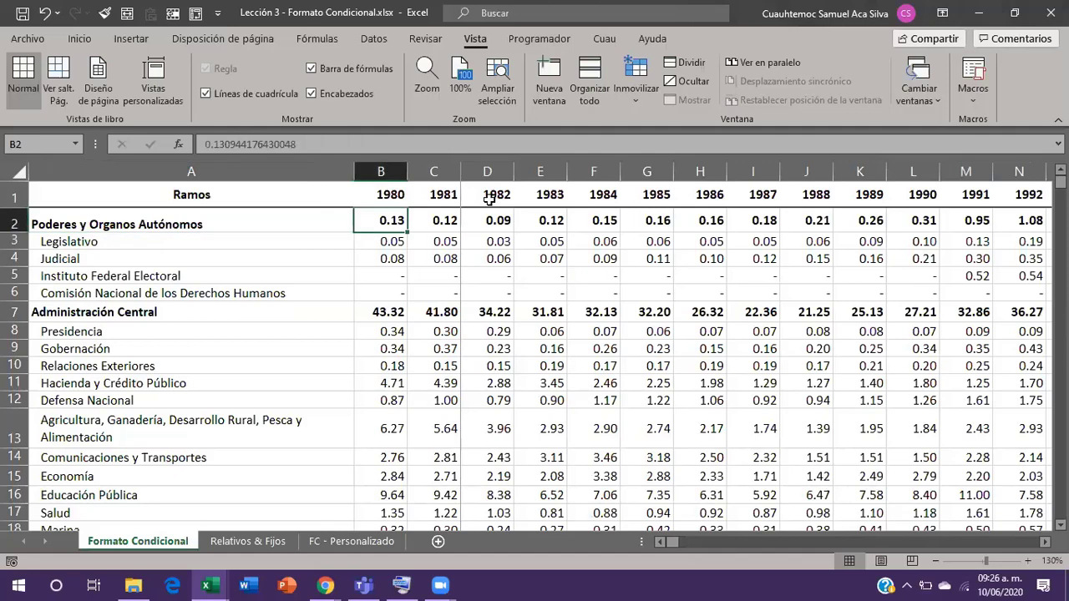
click(622, 84)
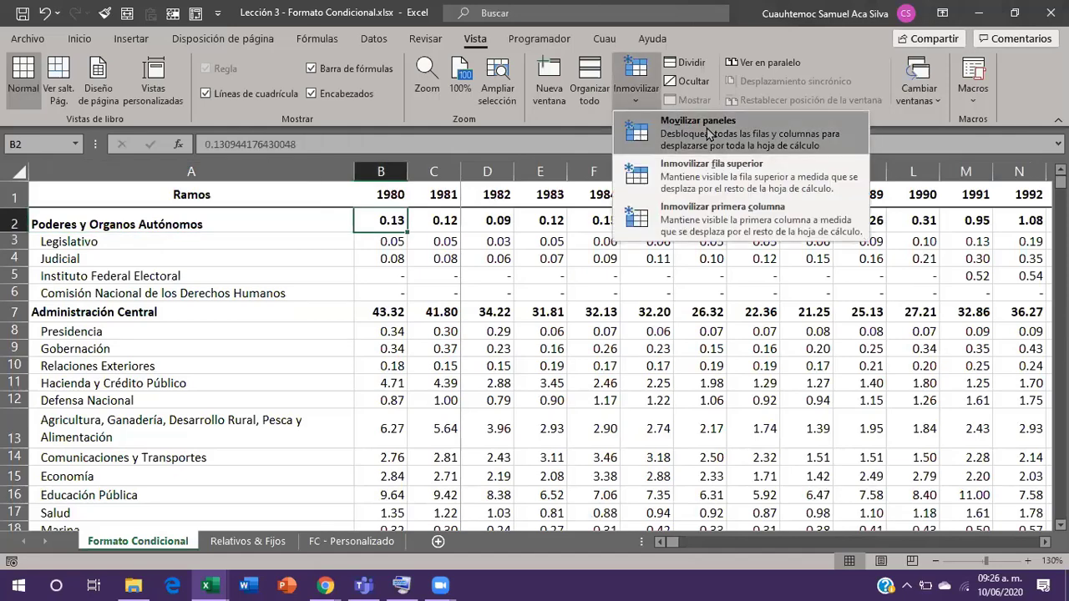
click(463, 174)
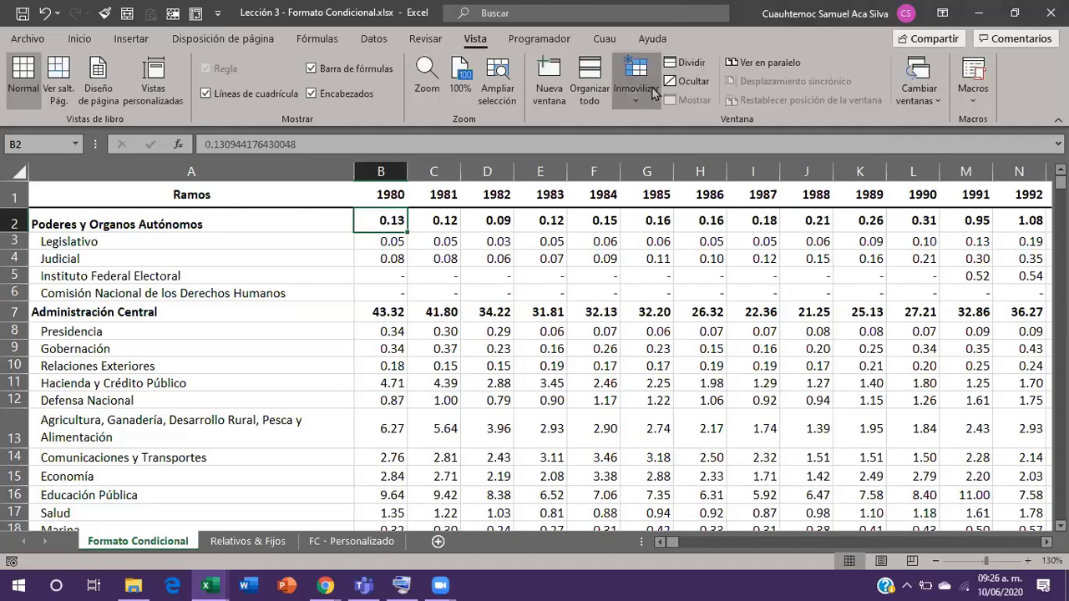
click(652, 93)
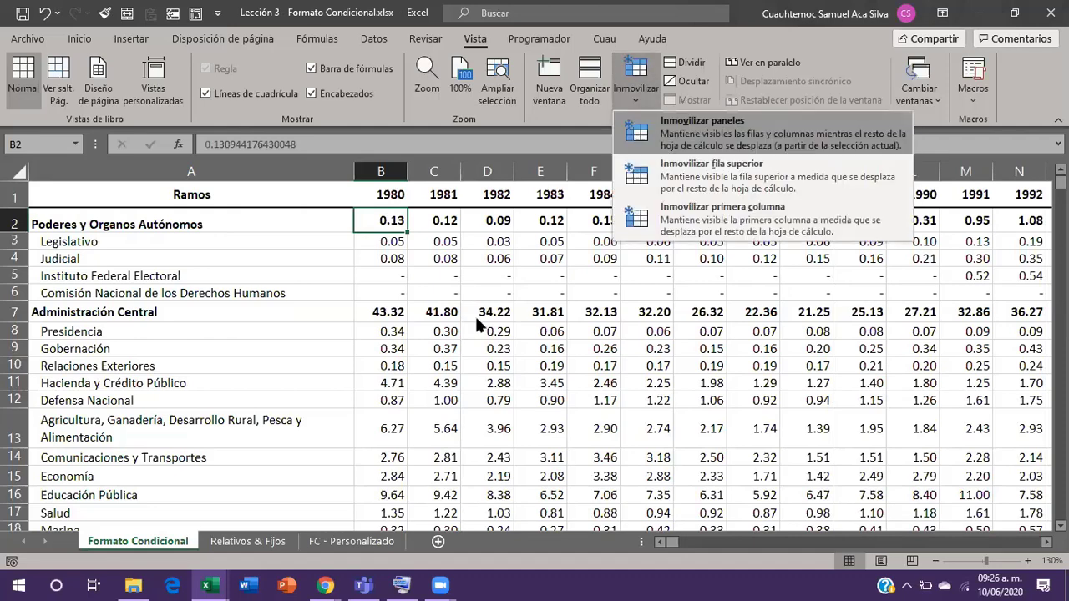
click(357, 185)
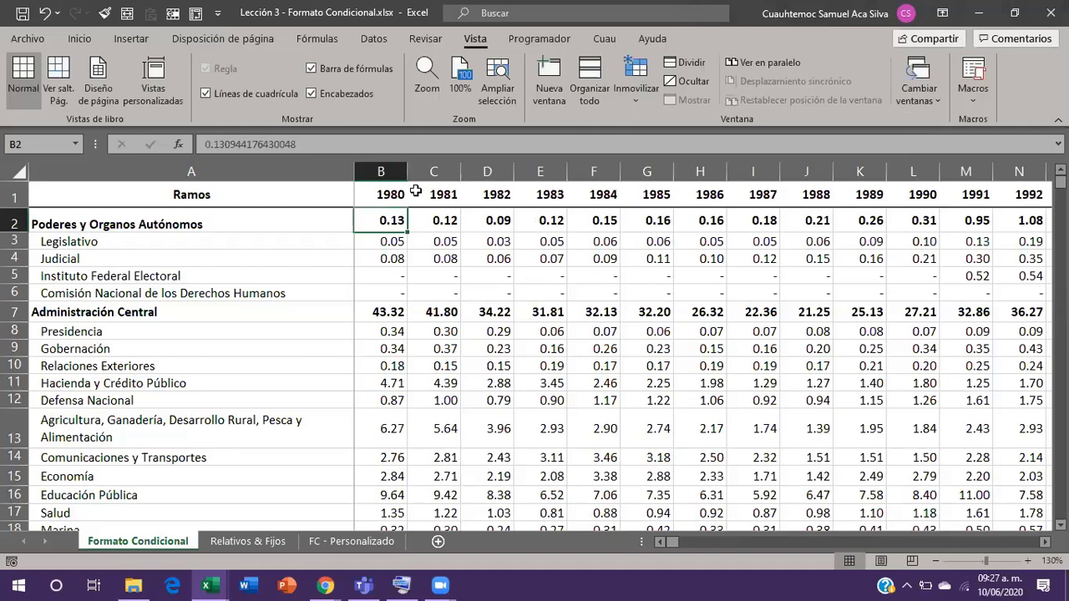
Look at the last cell of the table and nearby lower cells against the frozen year headers and ramo labels.
key(ctrl+End)
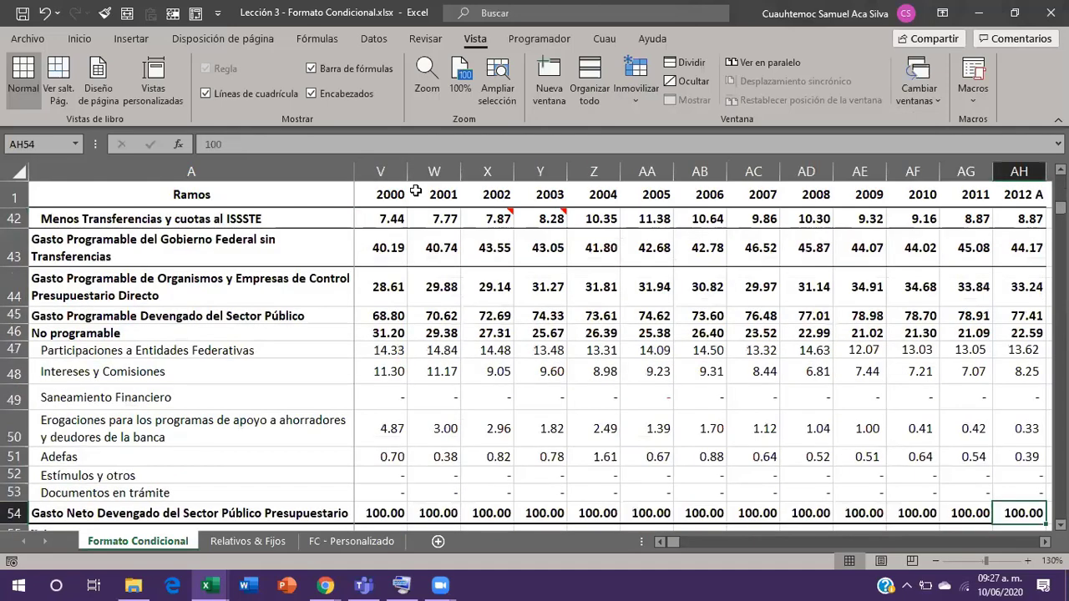
key(Left)
key(Left)
key(Up)
key(Up)
key(Left)
key(Left)
key(Left)
key(Up)
key(Up)
key(Up)
key(Up)
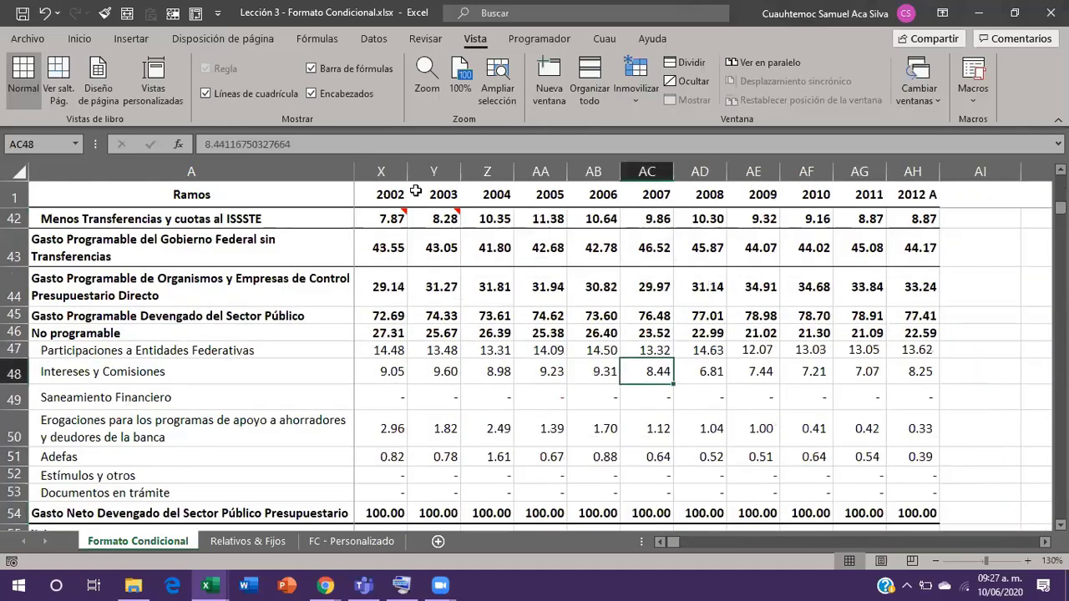
Highlight the Intereses y Comisiones row and the 2006 column to trace where they cross, and return to a single cell.
key(Left)
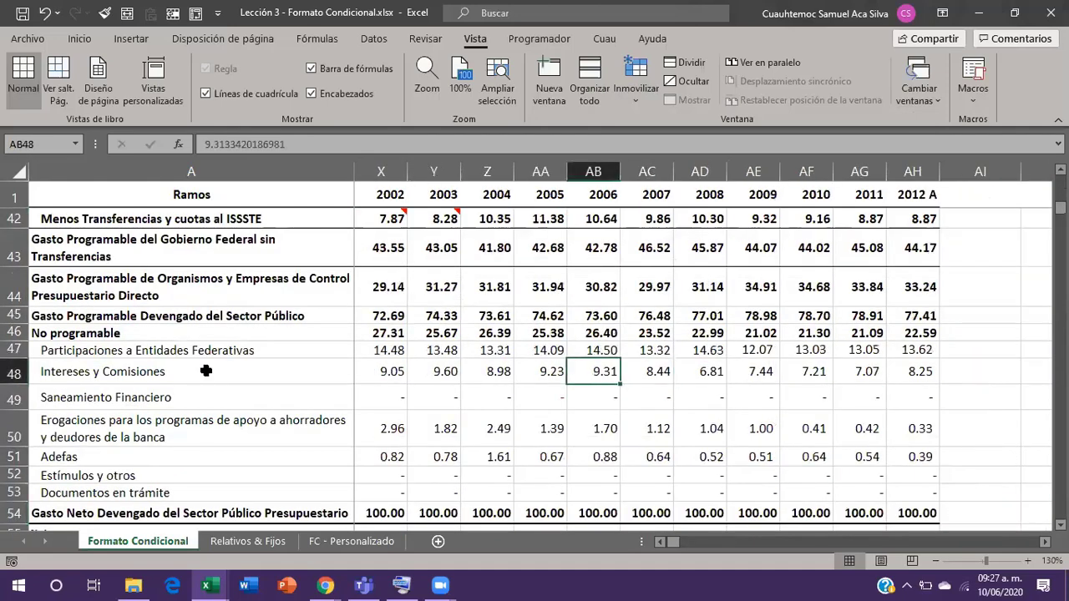
key(Home)
click(604, 185)
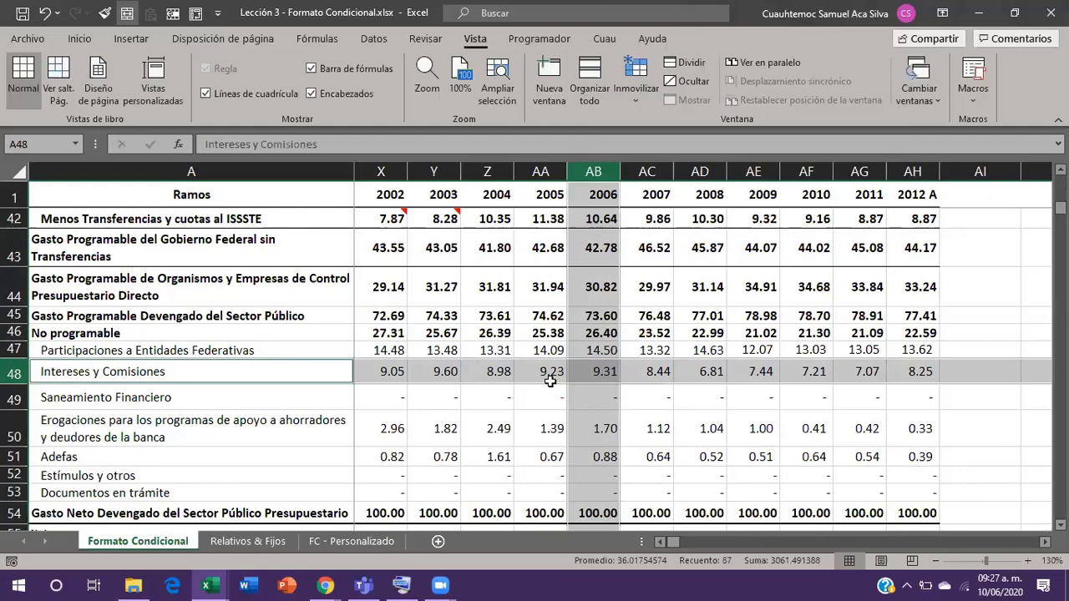
click(517, 351)
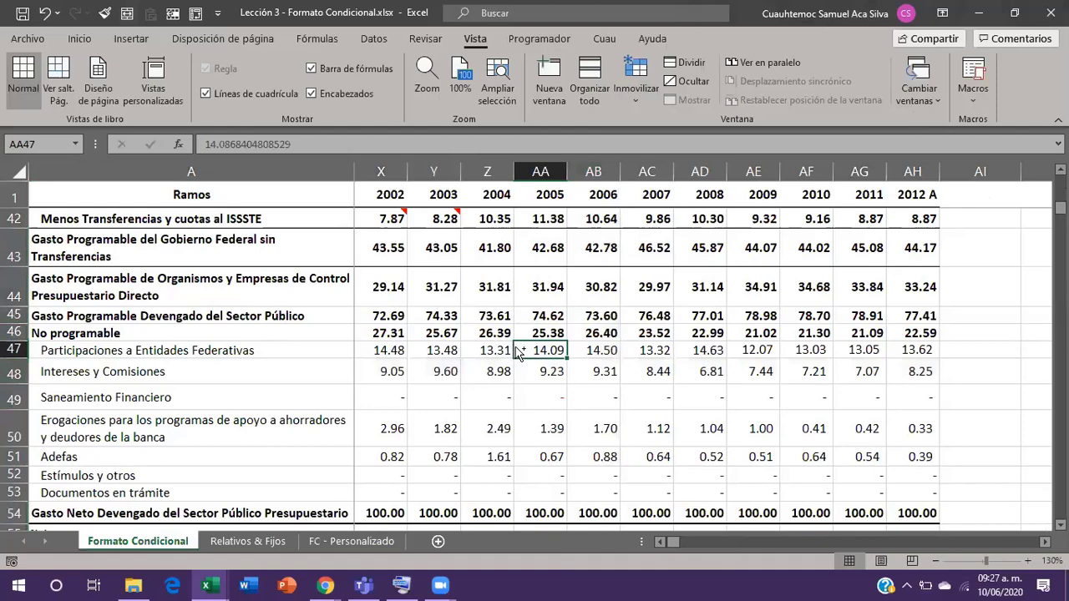
Collapse the ribbon to show more rows and return to the 1981 value for Presidencia in cell C8.
key(ctrl+F1)
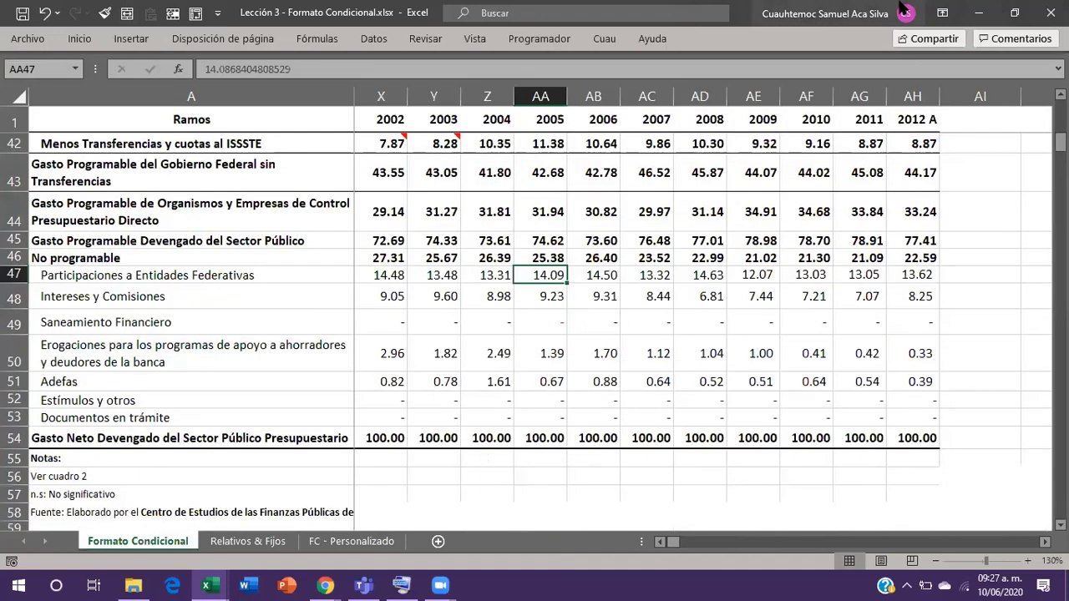
key(ctrl+Up)
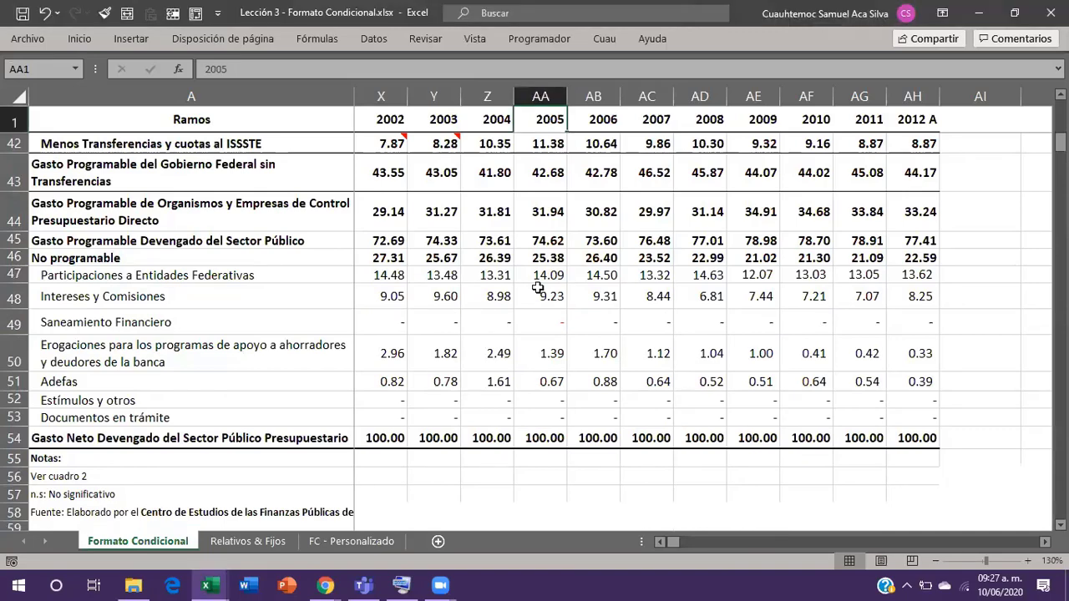
key(Down)
key(Down)
key(Down)
key(Down)
key(Down)
key(ctrl+Left)
key(Right)
key(Right)
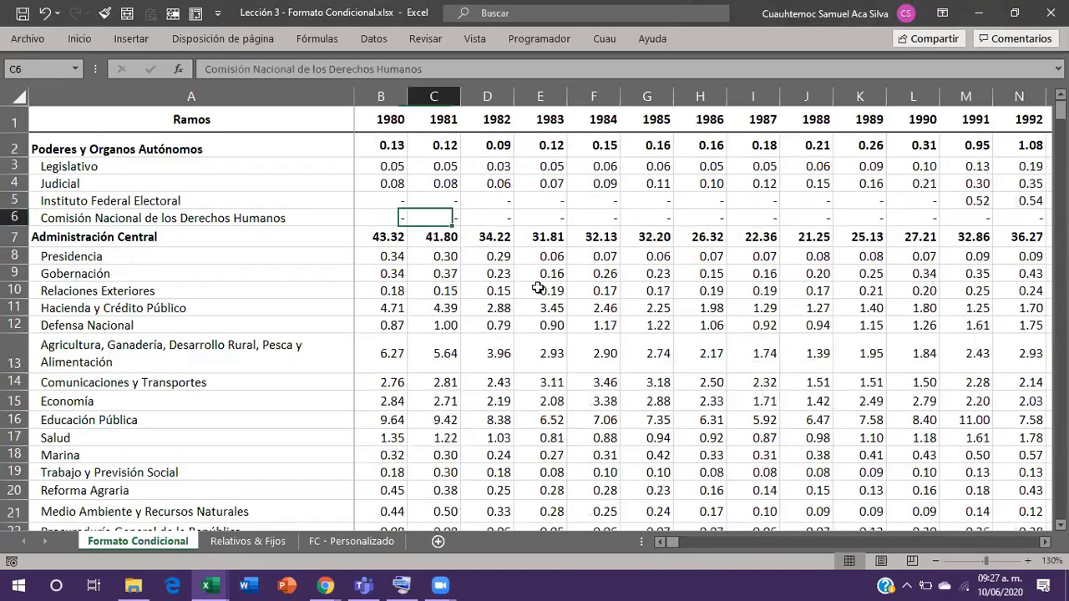
key(Down)
key(Down)
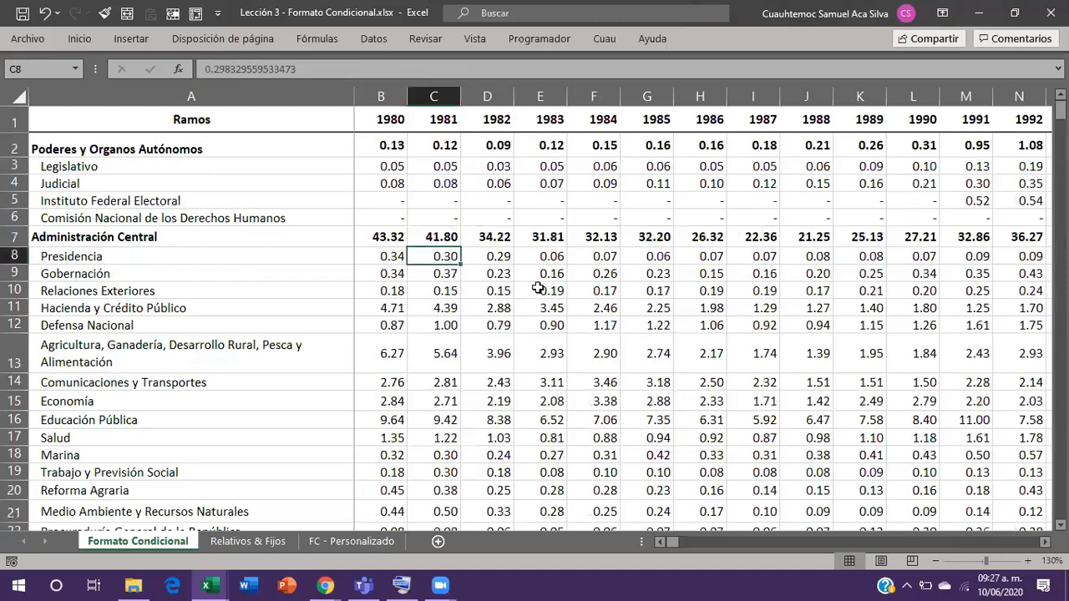
Examine the Presidencia and Administración Central entries for 1980 and look through the rows down to the totals with headers frozen.
key(Left)
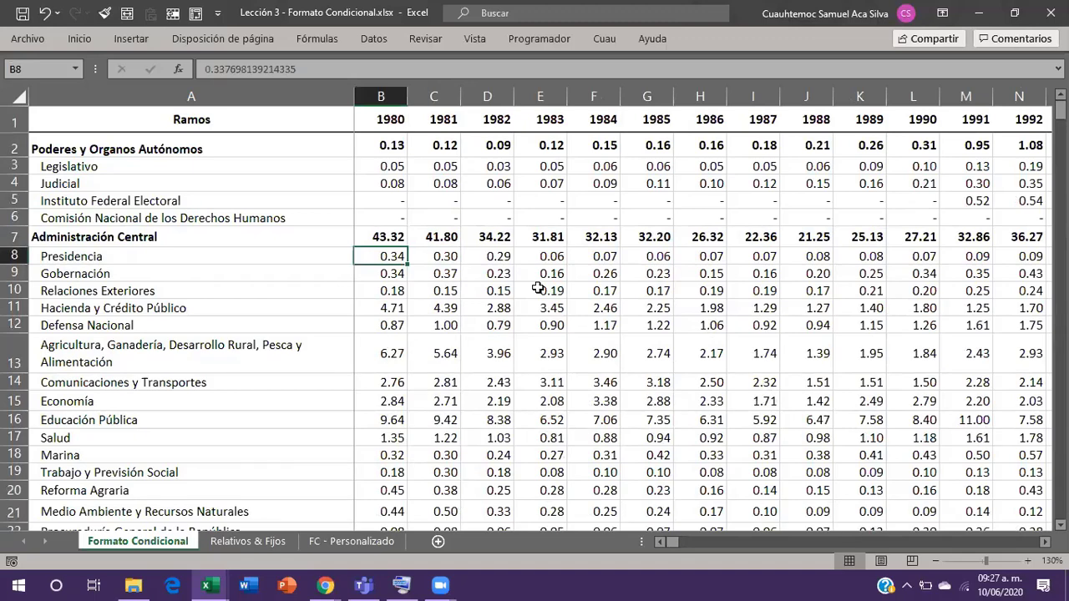
key(Up)
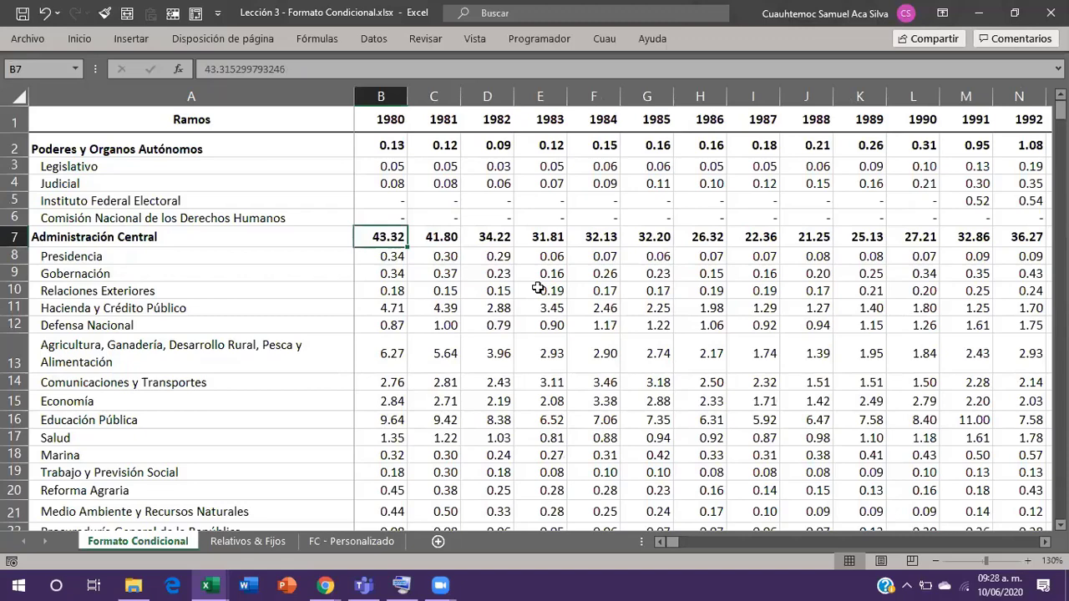
key(Left)
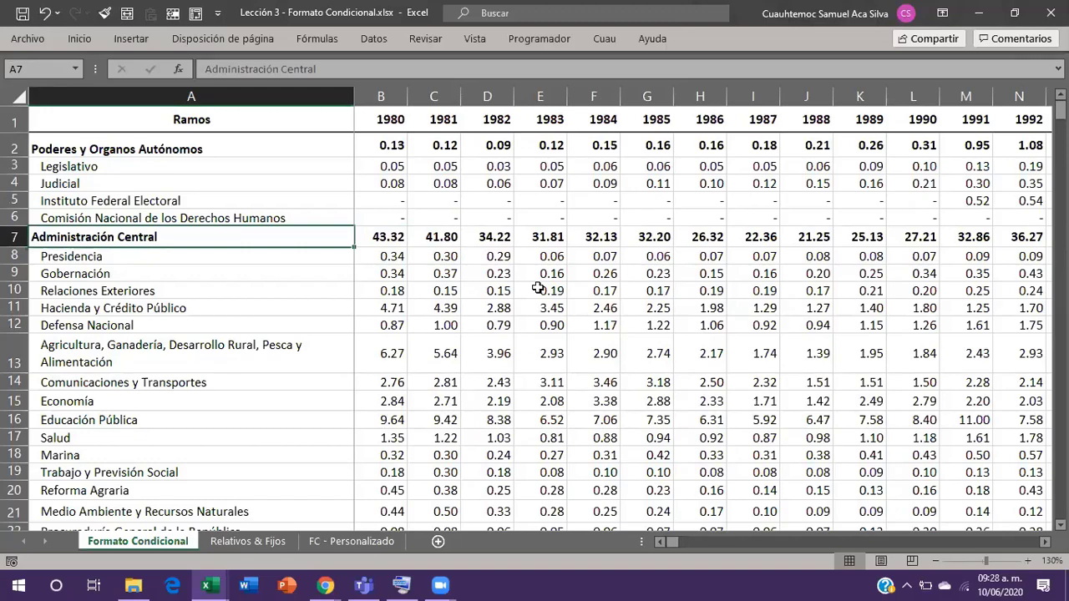
key(Right)
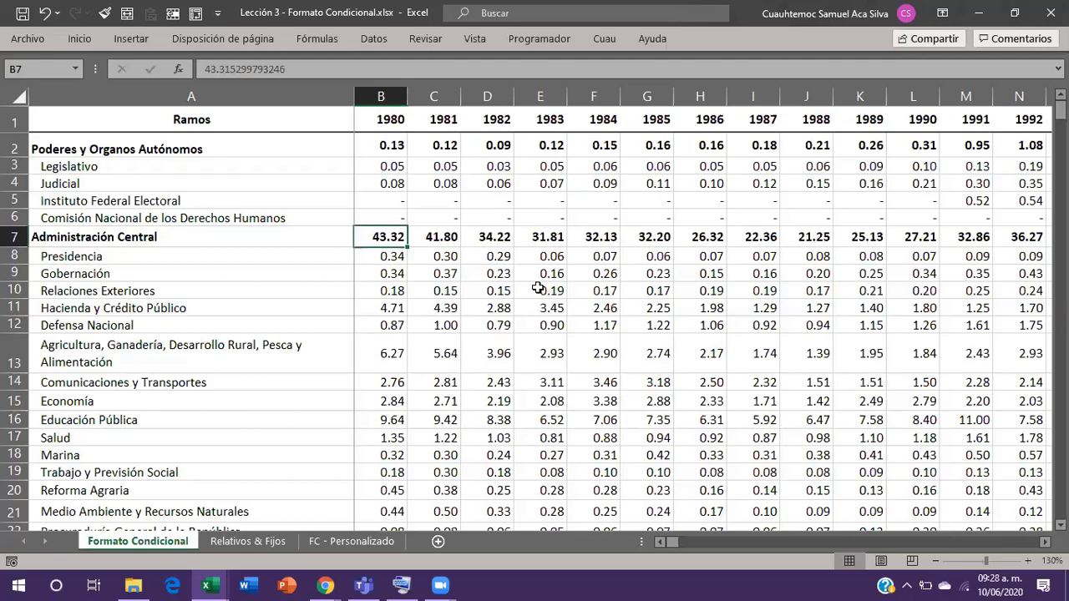
scroll(395, 361, down, 3)
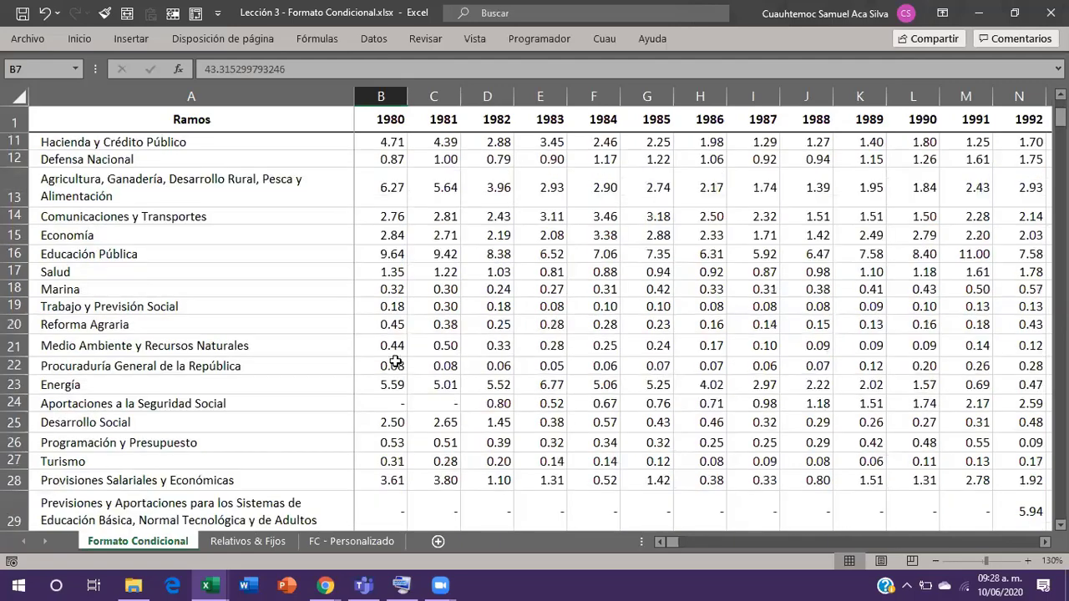
scroll(395, 360, down, 7)
scroll(395, 359, down, 2)
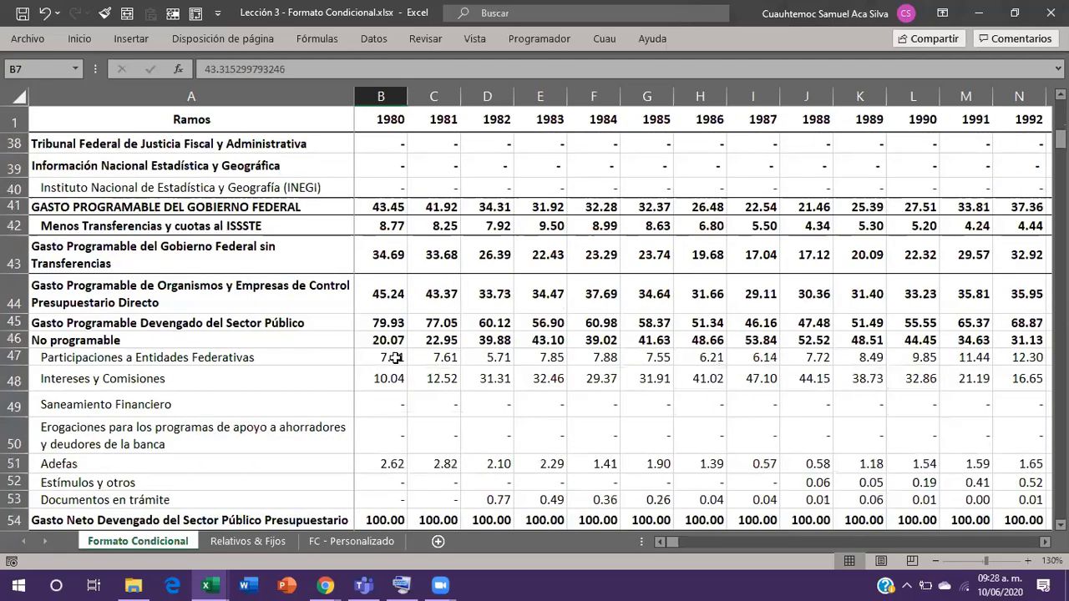
scroll(393, 357, up, 3)
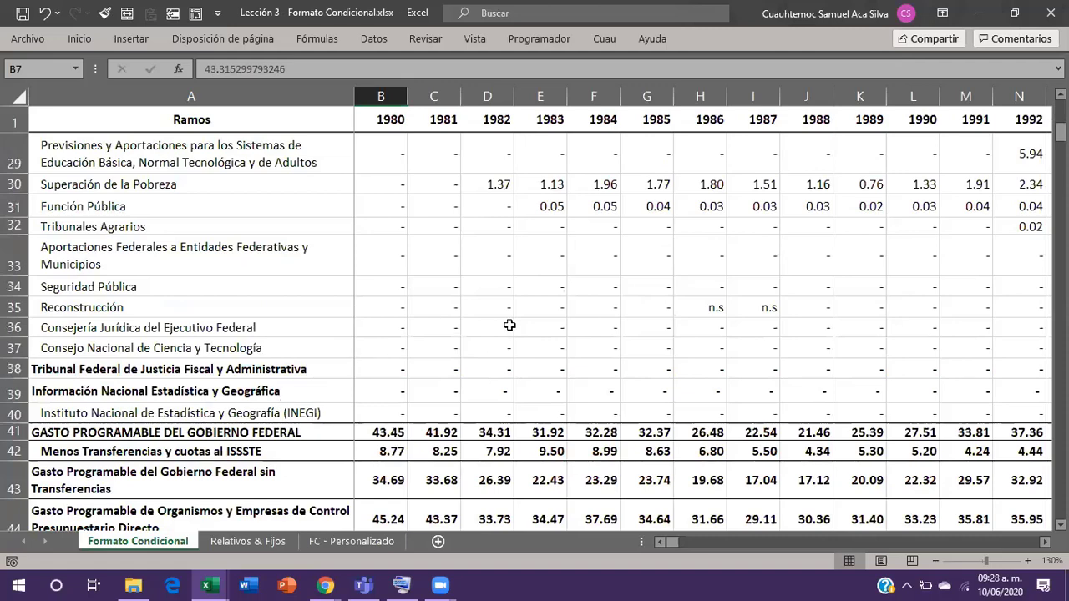
scroll(511, 326, up, 4)
scroll(515, 323, up, 1)
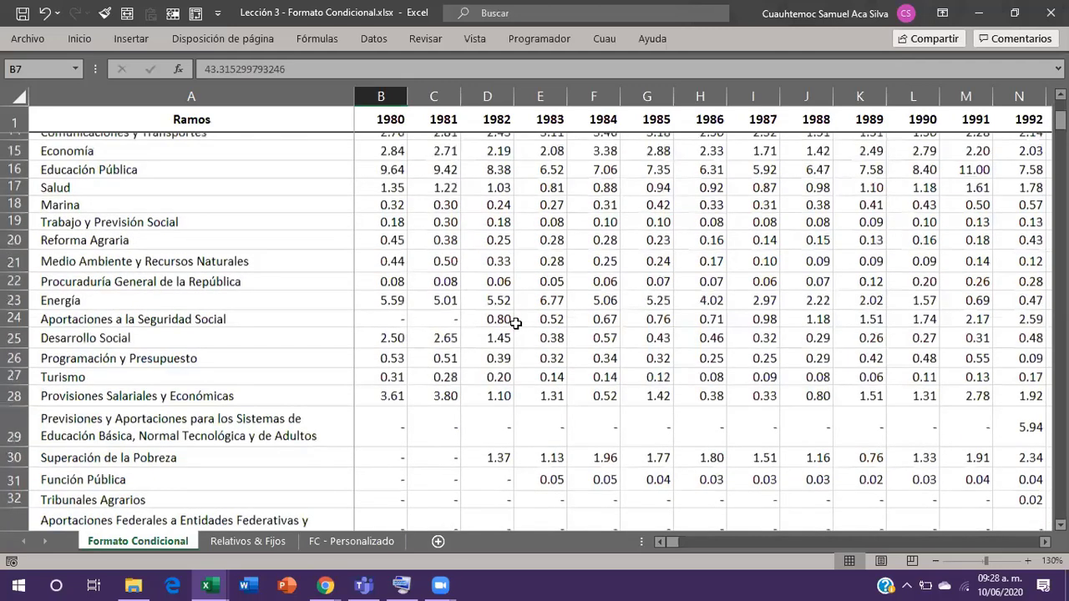
scroll(515, 323, up, 4)
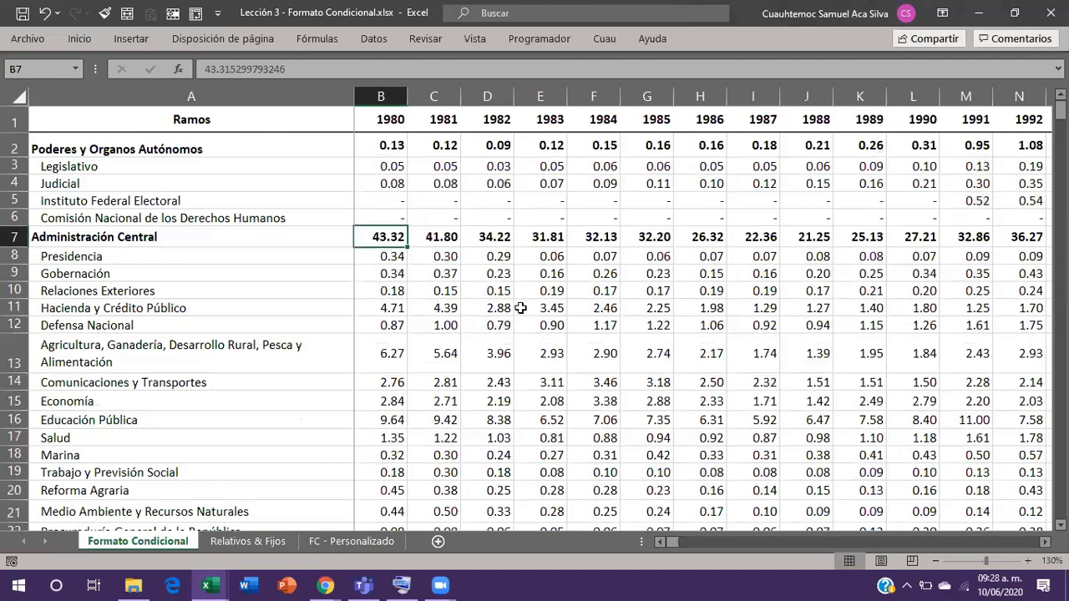
key(Right)
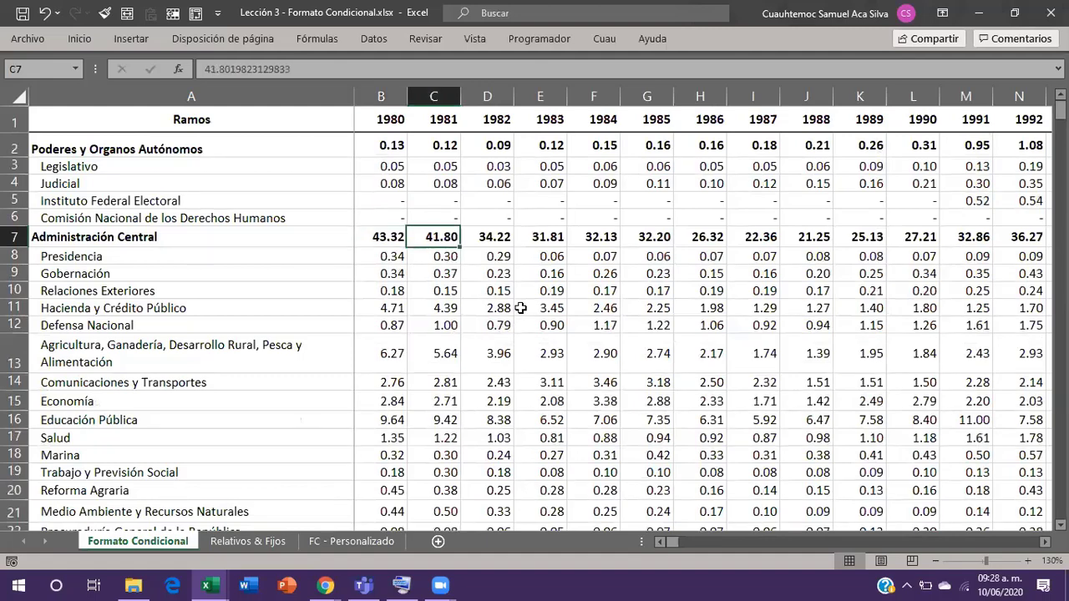
key(Left)
key(Right)
key(Left)
key(Right)
key(Left)
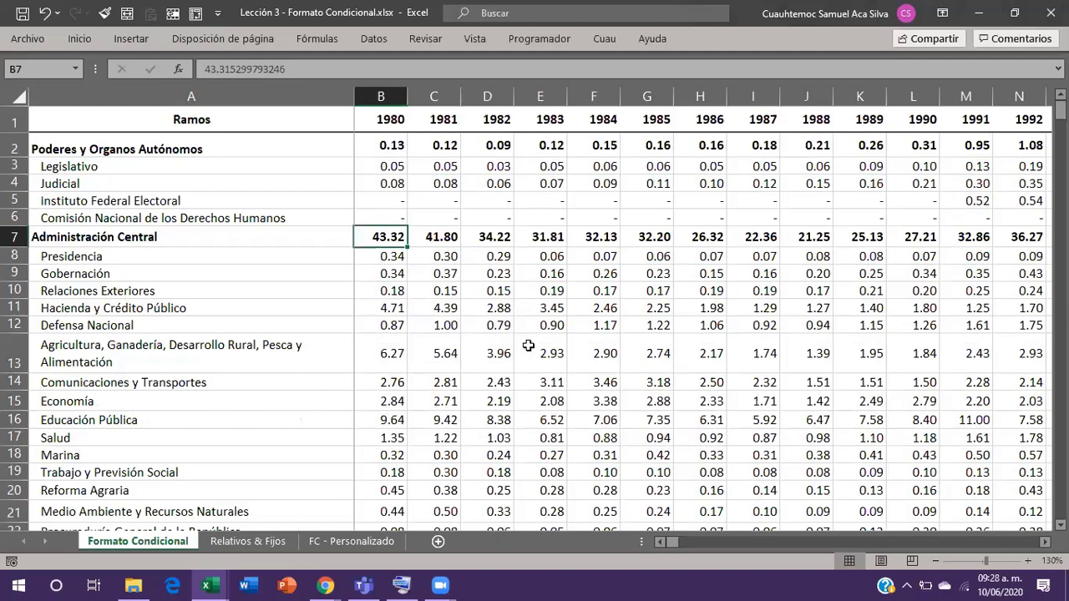
Show the on-screen keyboard and select the Administración Central values from 1980 (B7) through 2012 A (AH7).
key(ctrl+super+o)
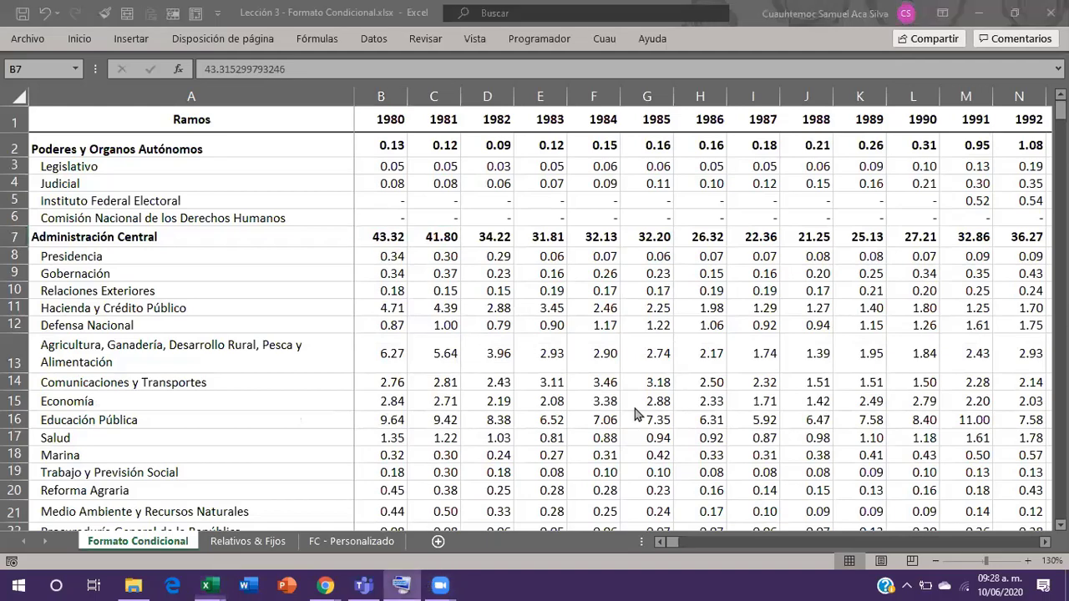
drag(623, 389, 623, 314)
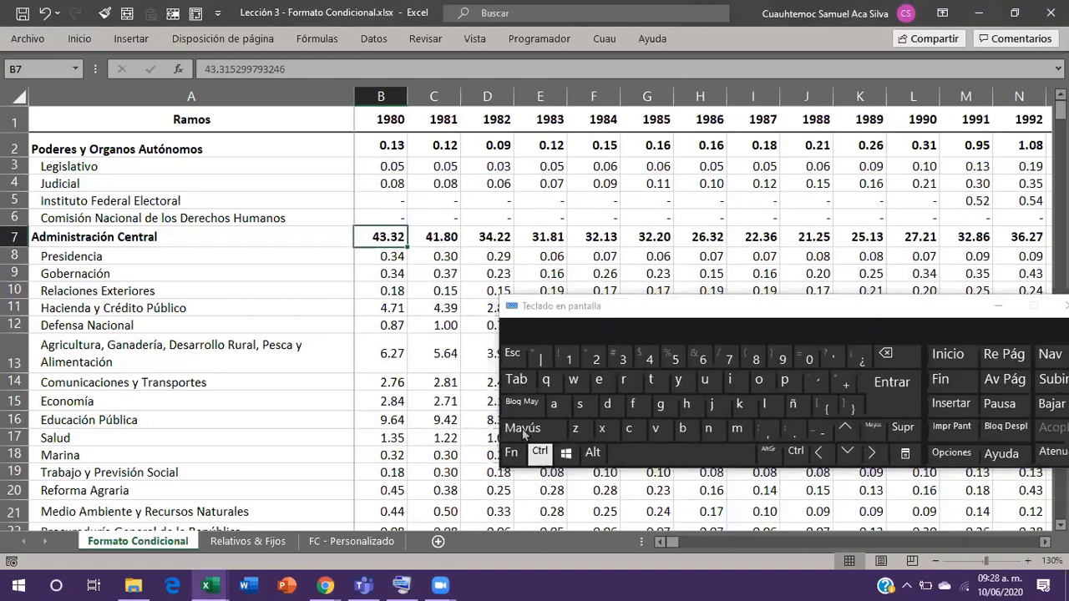
click(526, 429)
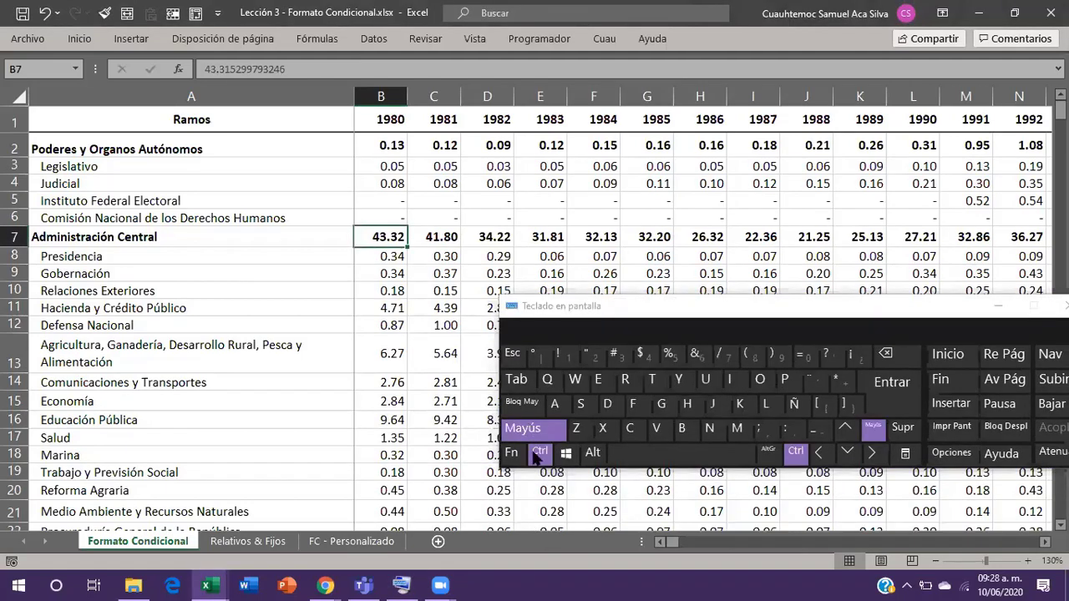
click(874, 455)
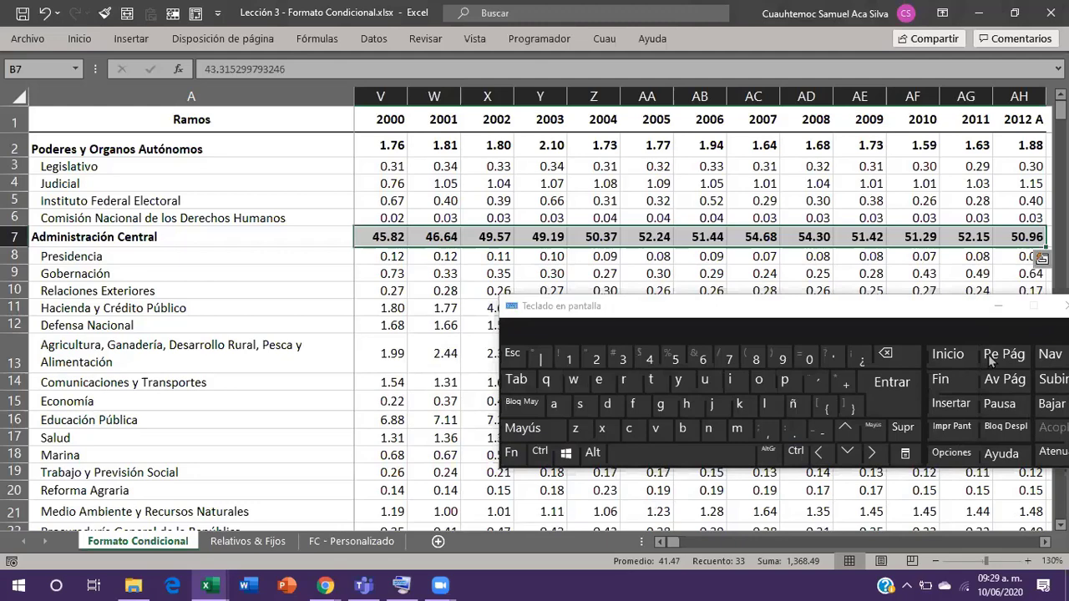
Open Quick Analysis for the selected row, clear of the on-screen keyboard, and review its chart, totals, table and sparkline options.
key(ctrl+q)
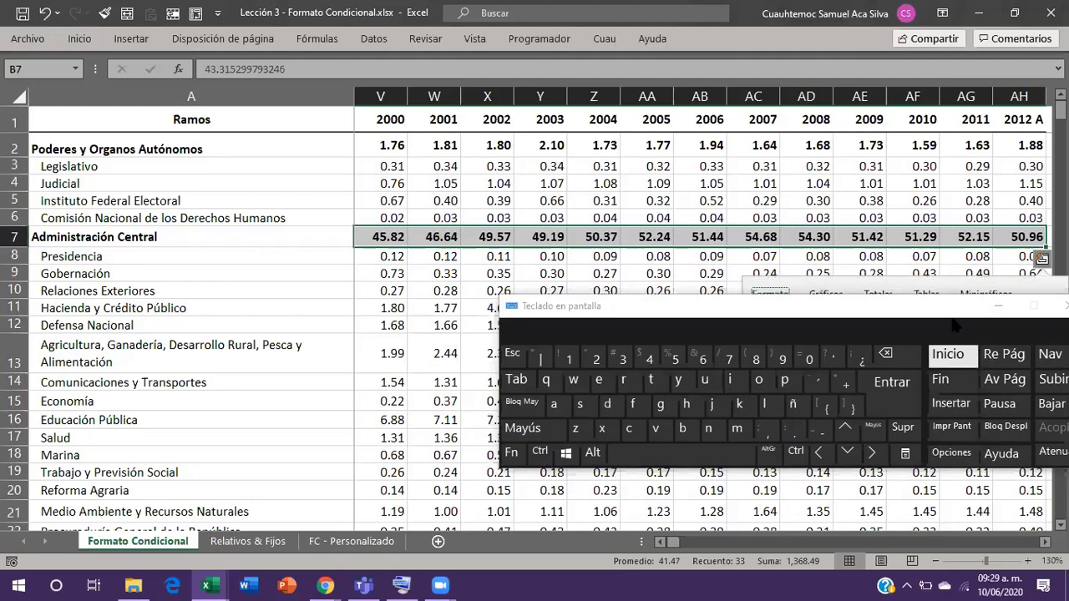
drag(957, 325, 957, 416)
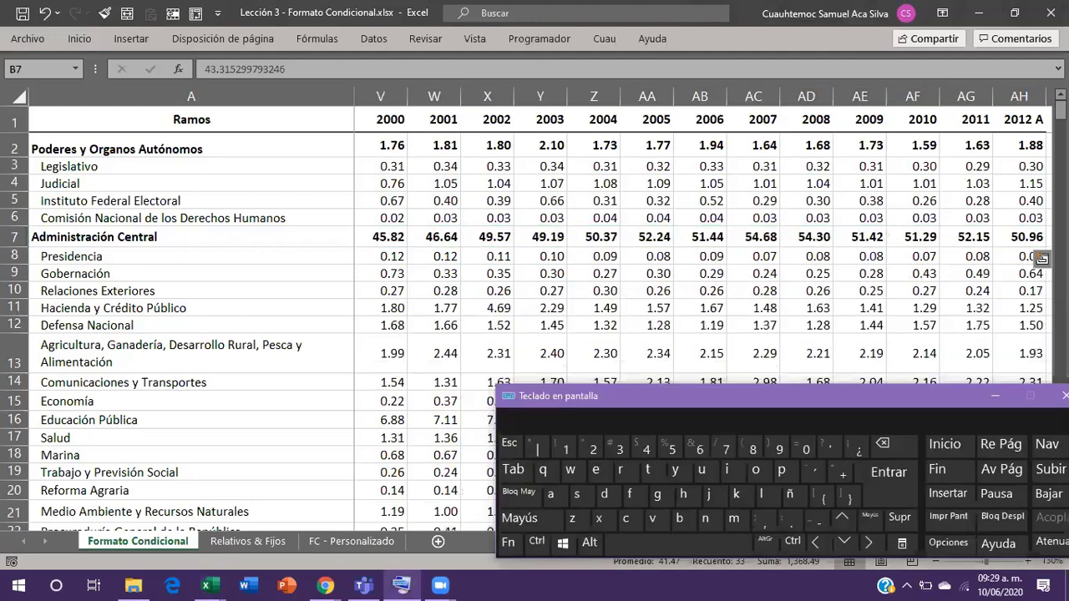
key(ctrl+q)
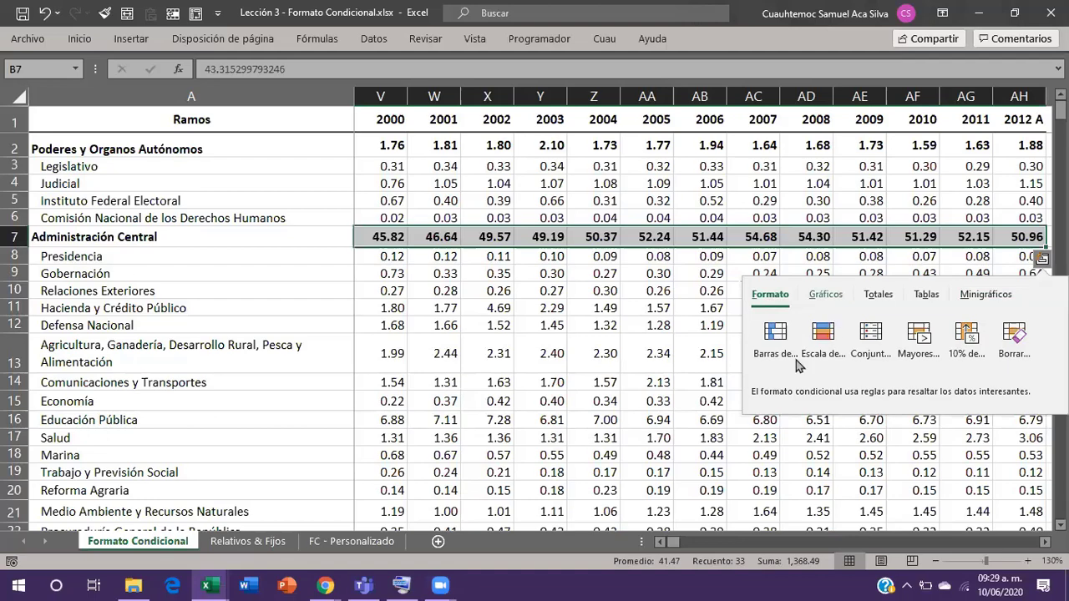
click(834, 299)
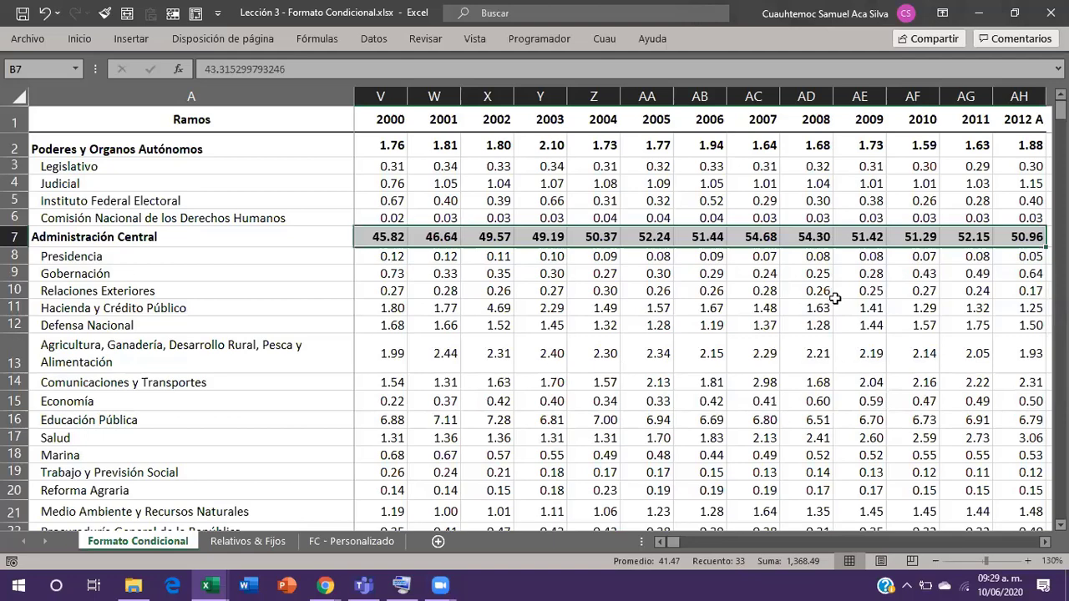
key(ctrl+q)
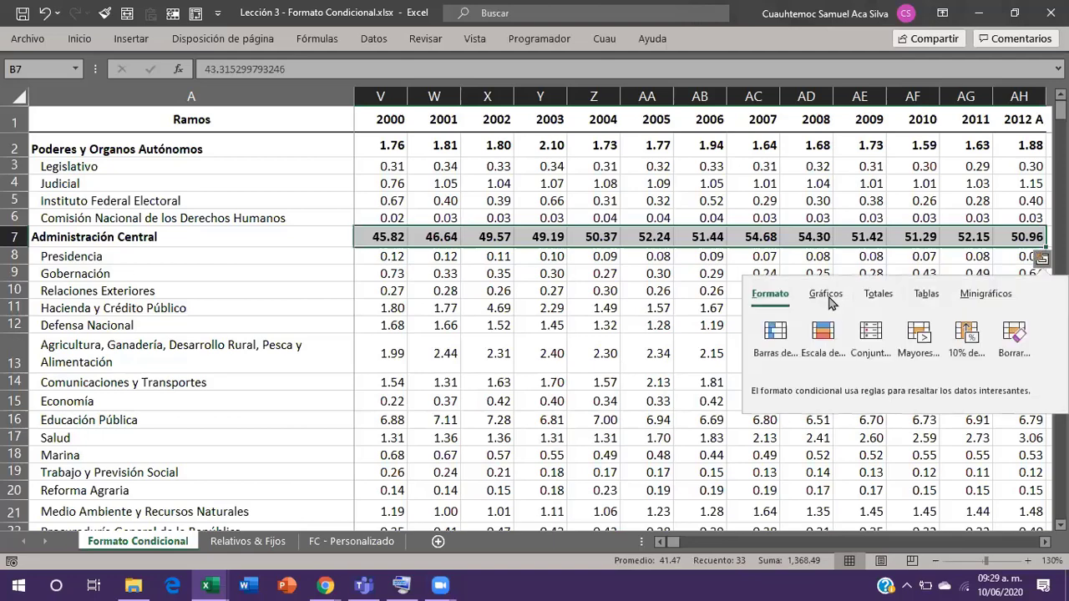
click(827, 295)
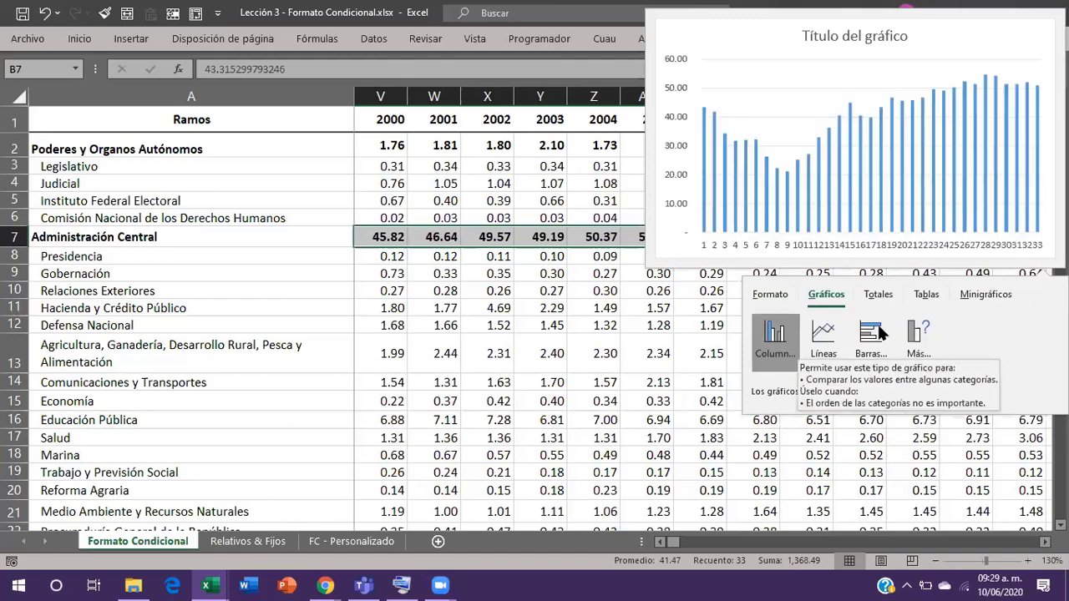
click(878, 294)
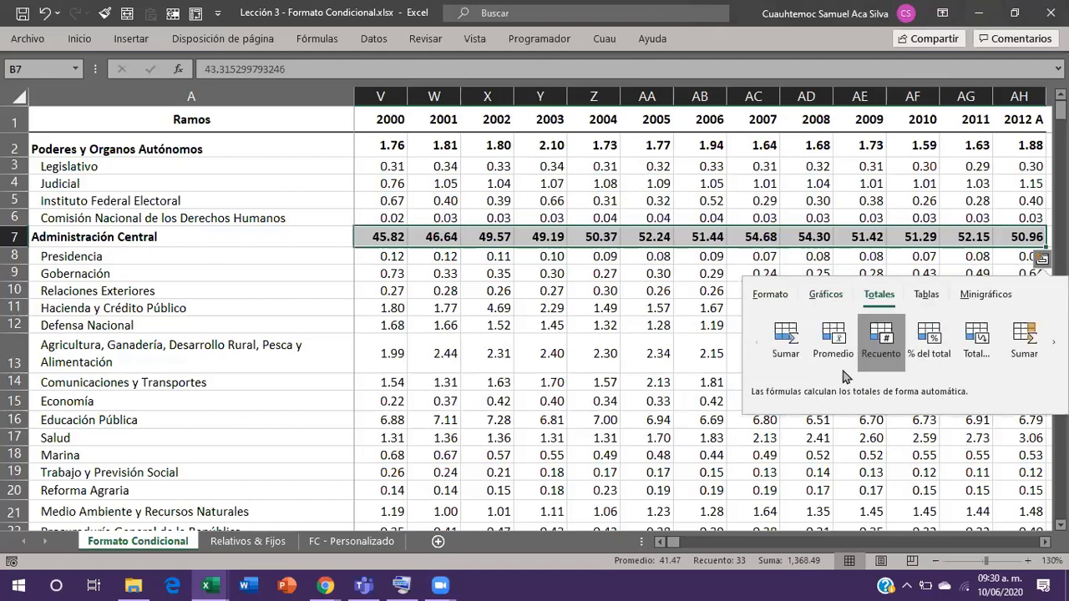
click(926, 294)
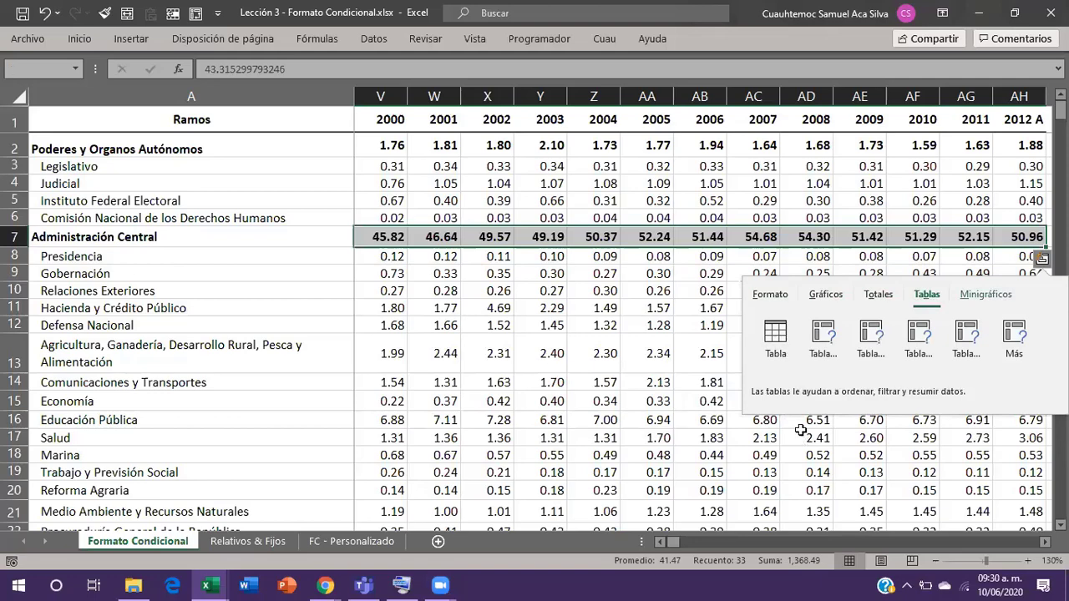
key(Right)
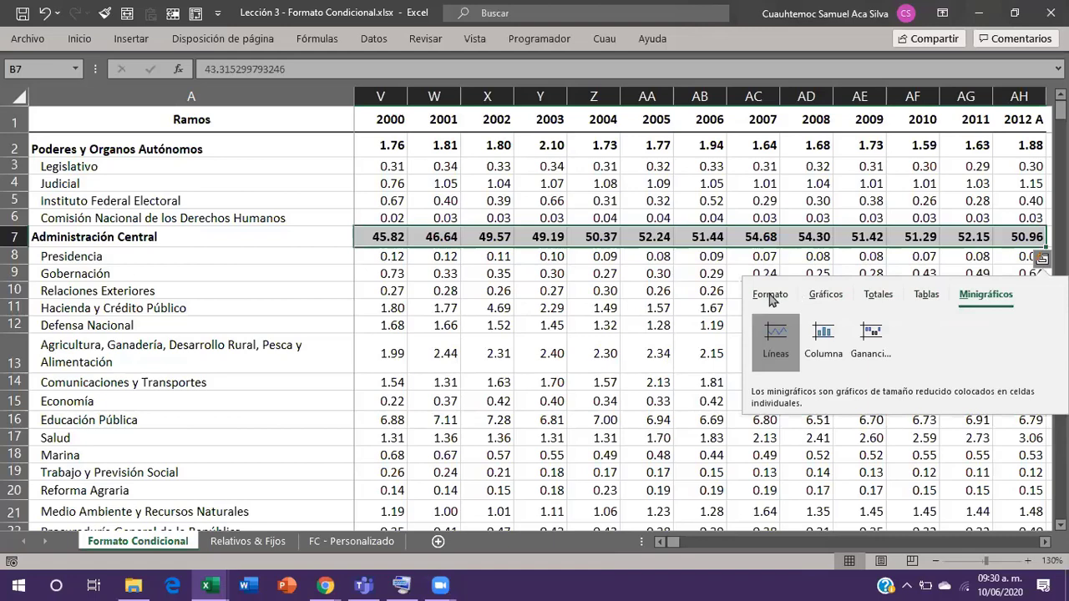
Apply the colour scale conditional format to the Administración Central values and narrow column A.
key(Right)
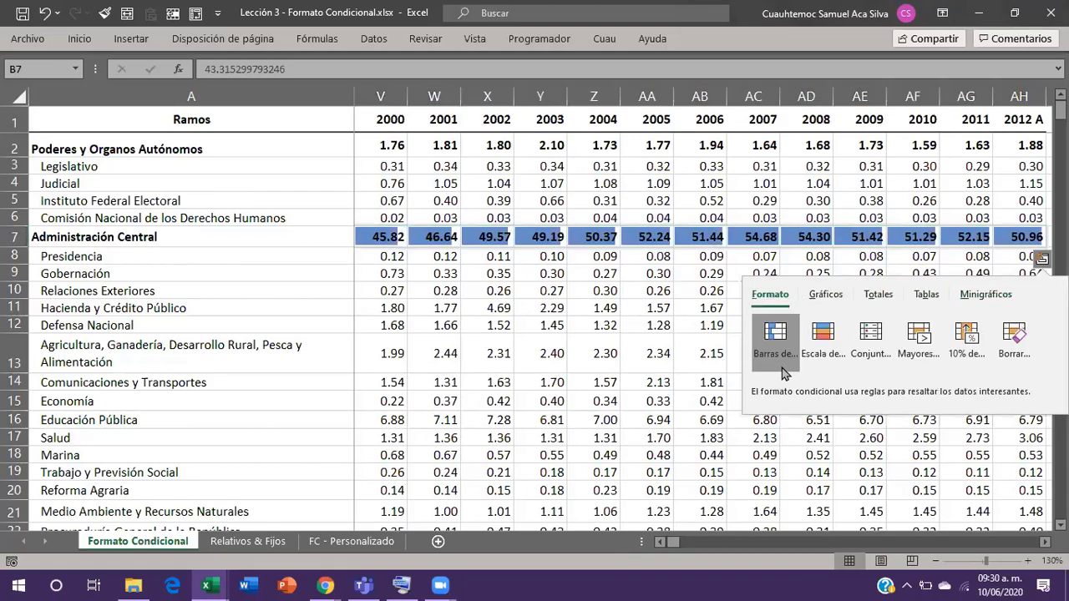
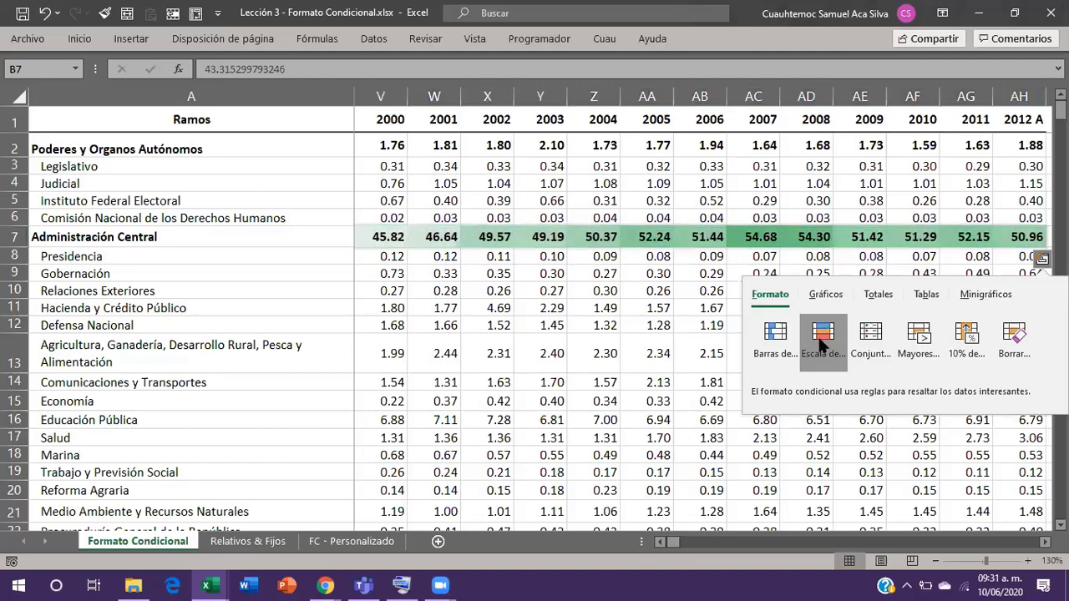
click(822, 342)
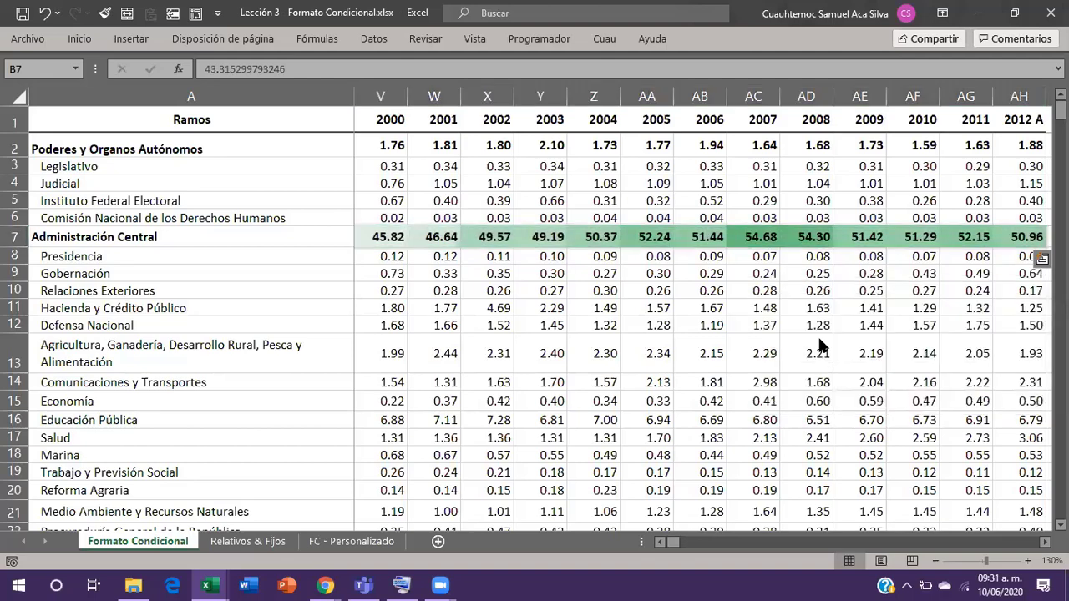
click(765, 241)
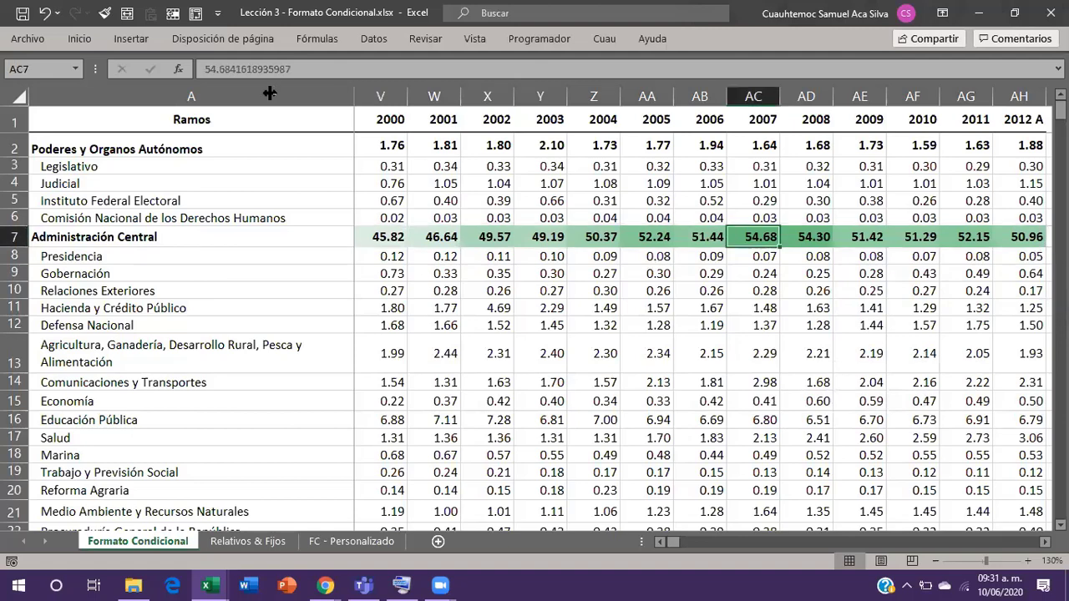
scroll(428, 238, left, 2)
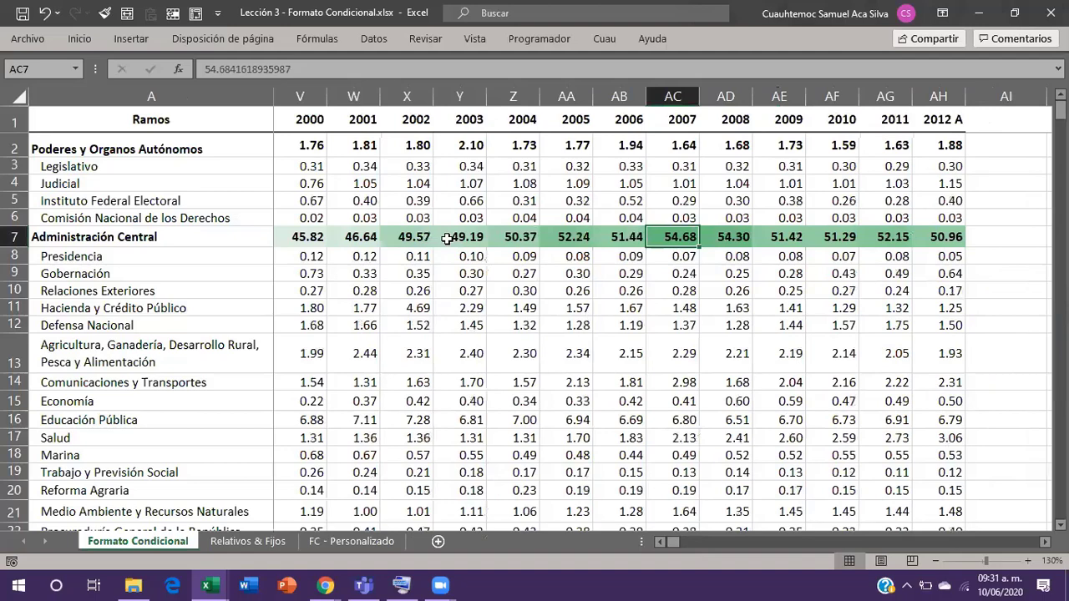
Examine the colour scale along the Administración Central row, going from the most recent years back to 1981.
click(448, 239)
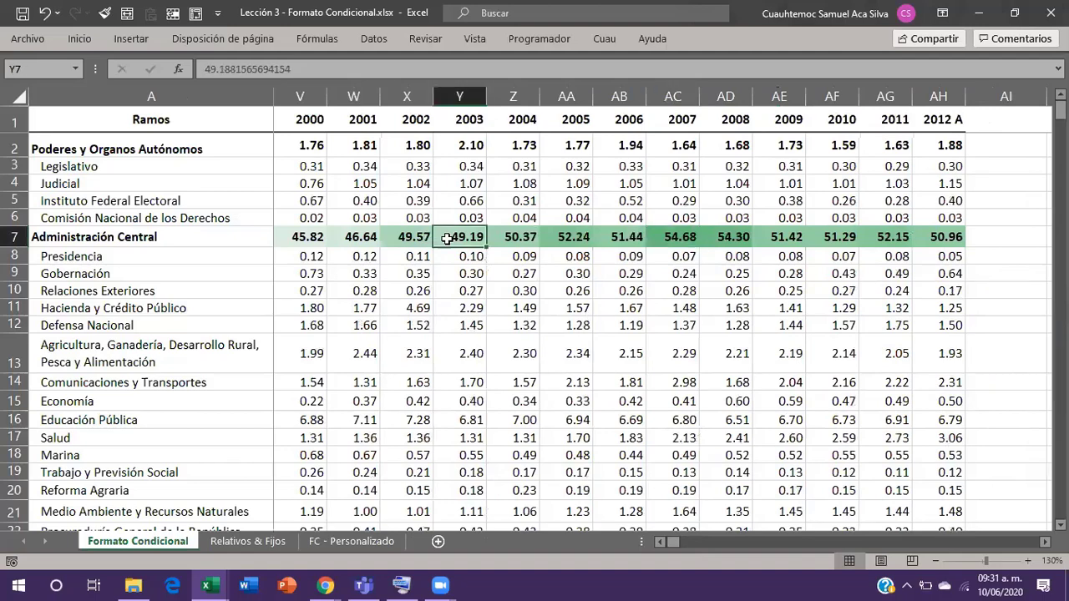
key(ctrl+Right)
key(Right)
key(Left)
key(Left)
key(Left)
key(Left)
key(Left)
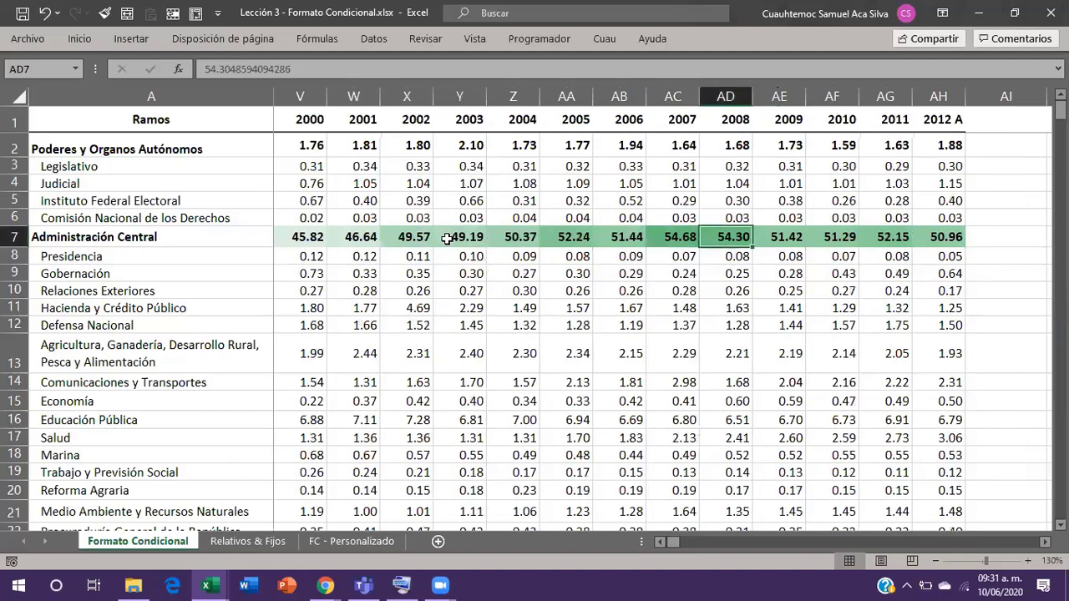
key(Left)
key(Left)
key(Left)
key(Left)
key(Left)
key(Left)
key(Left)
key(Left)
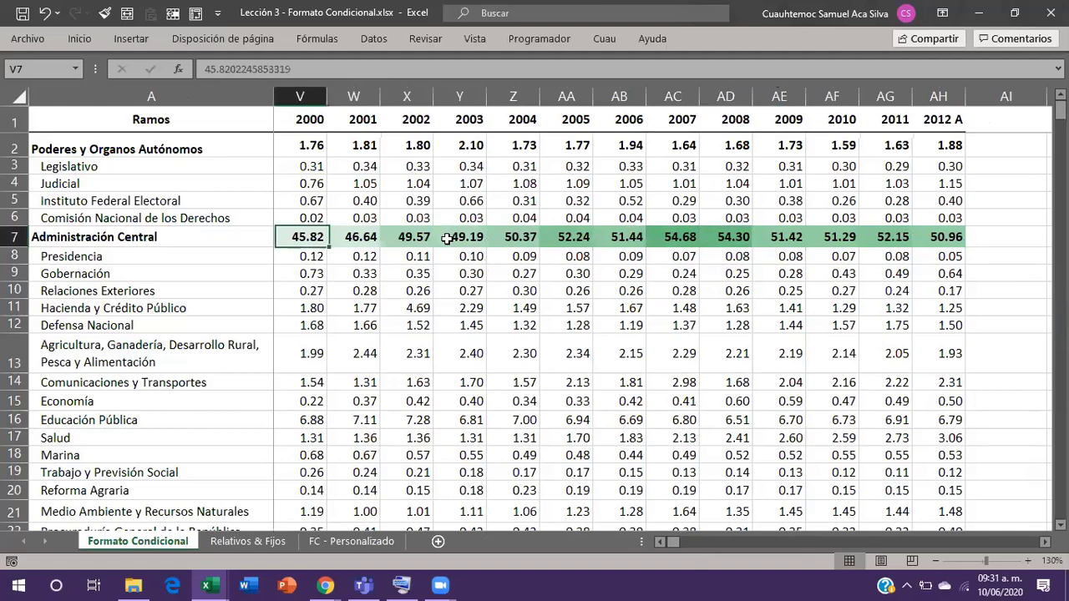
key(Left)
key(Left)
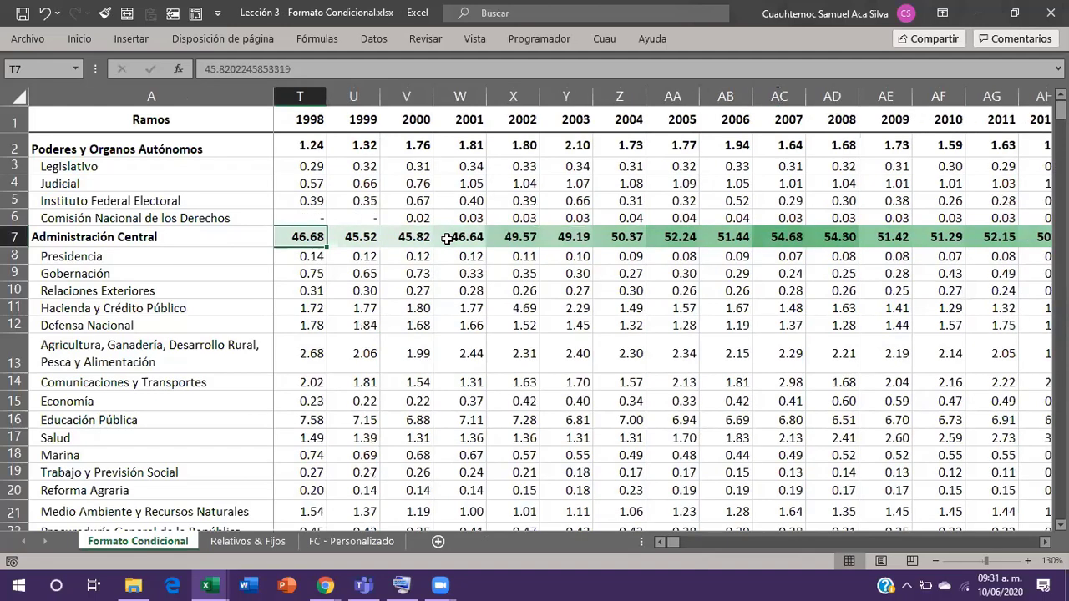
key(Left)
key(Left)
key(Left)
key(Left)
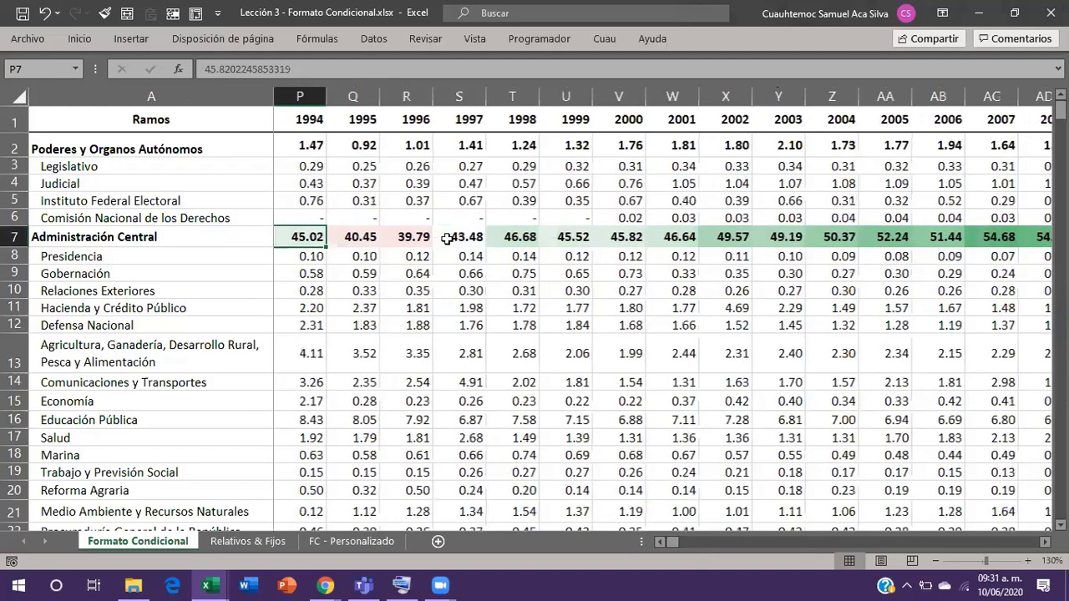
key(Left)
key(Left)
key(Left)
key(Left)
key(Left)
key(Left)
key(Left)
key(Left)
key(Left)
key(Left)
key(Left)
key(Left)
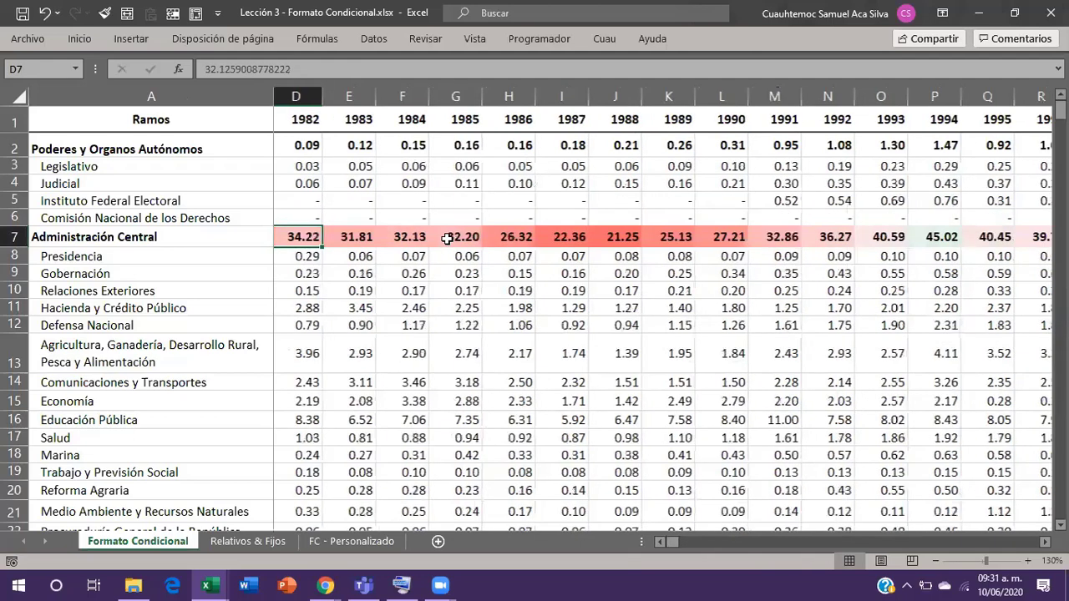
key(Left)
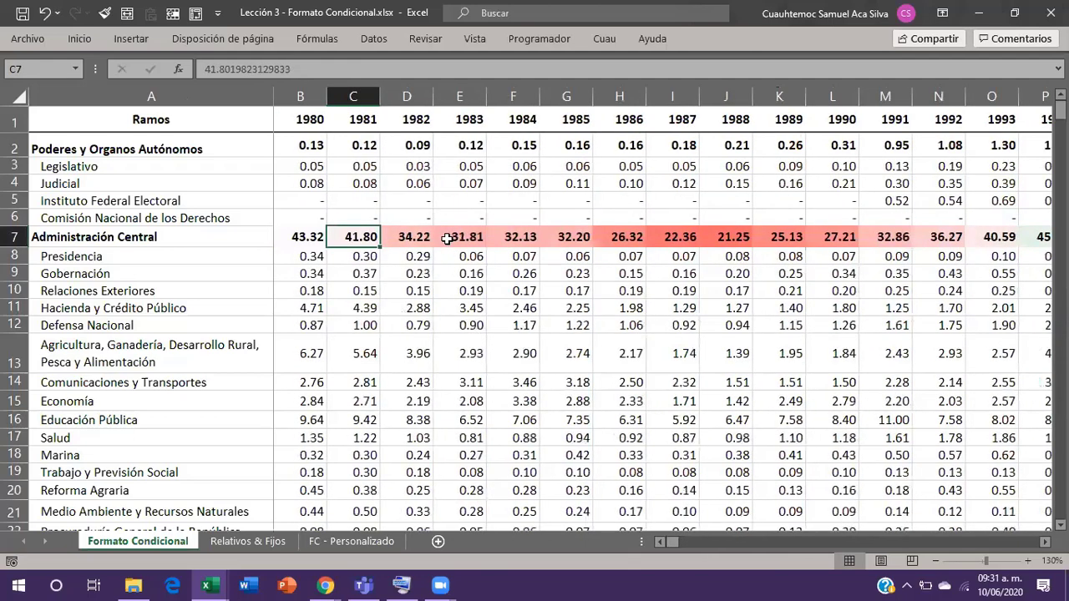
Examine the Administración Central values from 1982 onward, select the 1987 and 1988 cells, and look at the following years.
key(Right)
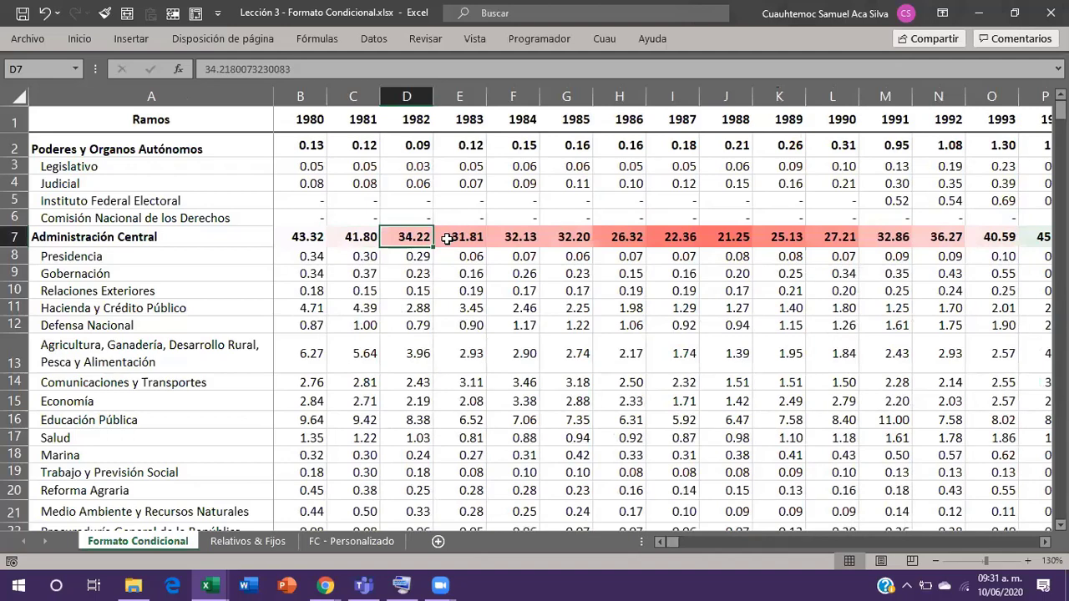
key(Right)
key(Right)
key(Right)
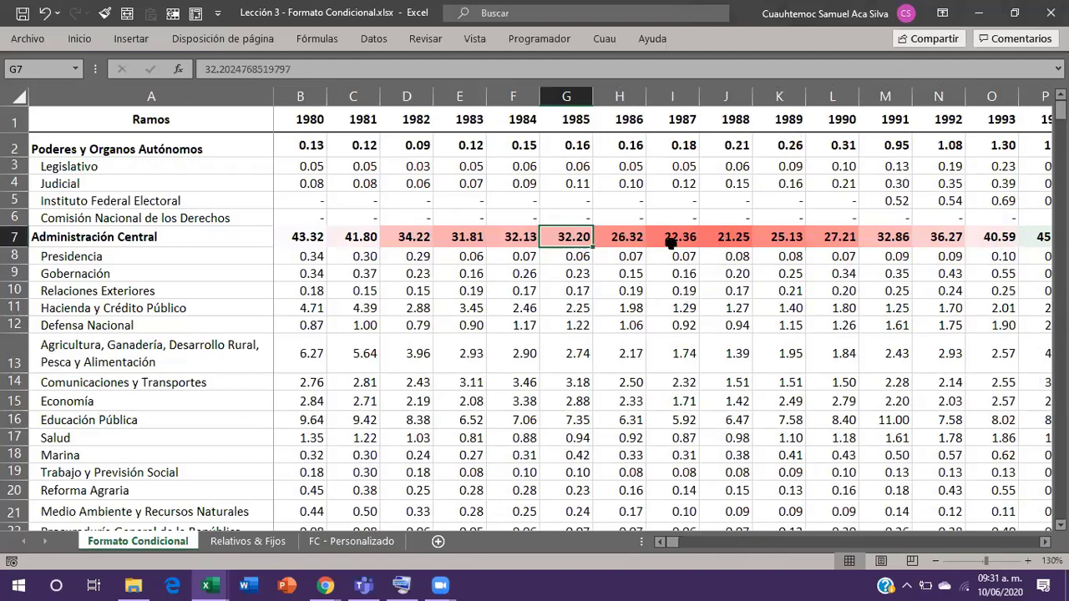
key(Right)
key(Right)
key(Right)
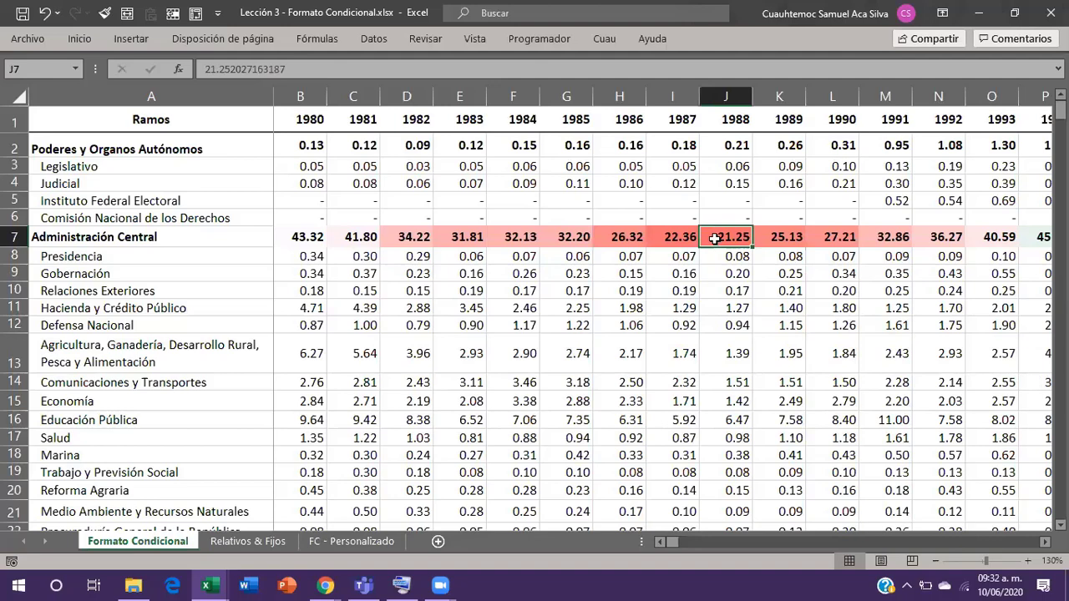
drag(672, 237, 724, 238)
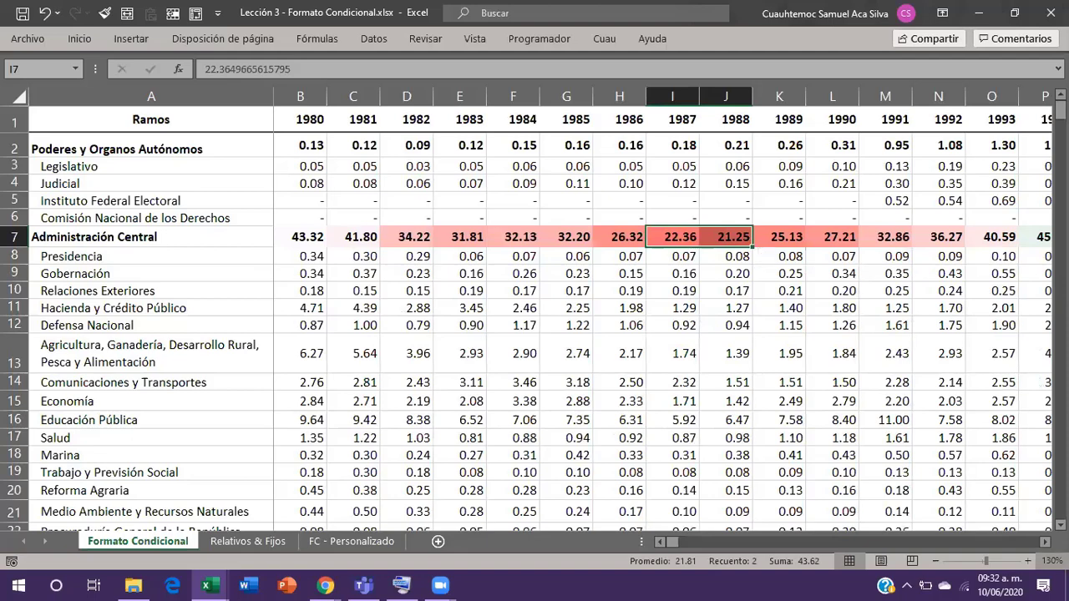
scroll(668, 317, right, 2)
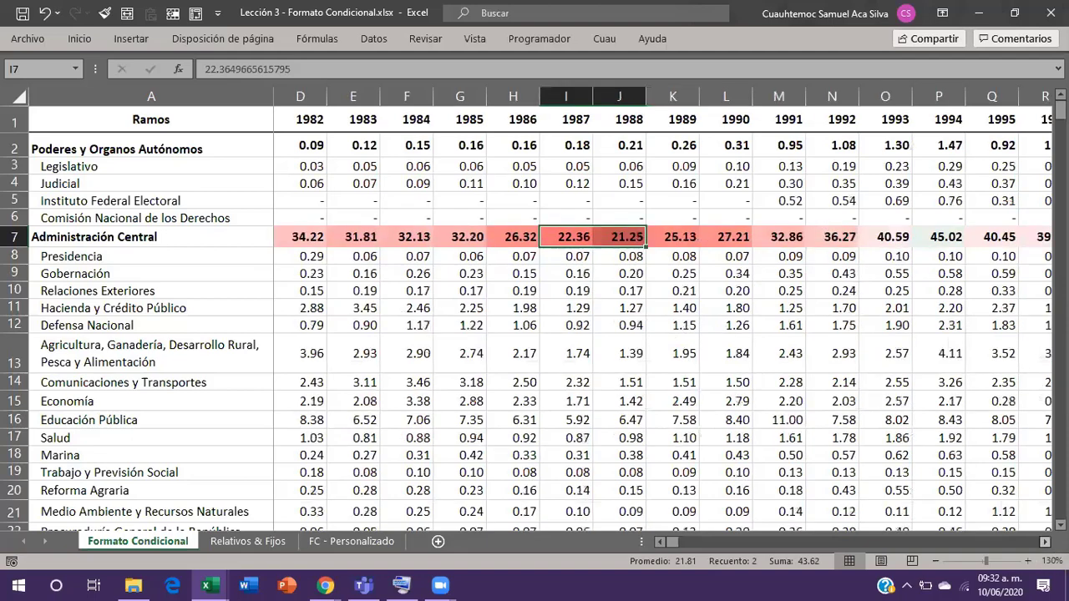
scroll(668, 318, right, 3)
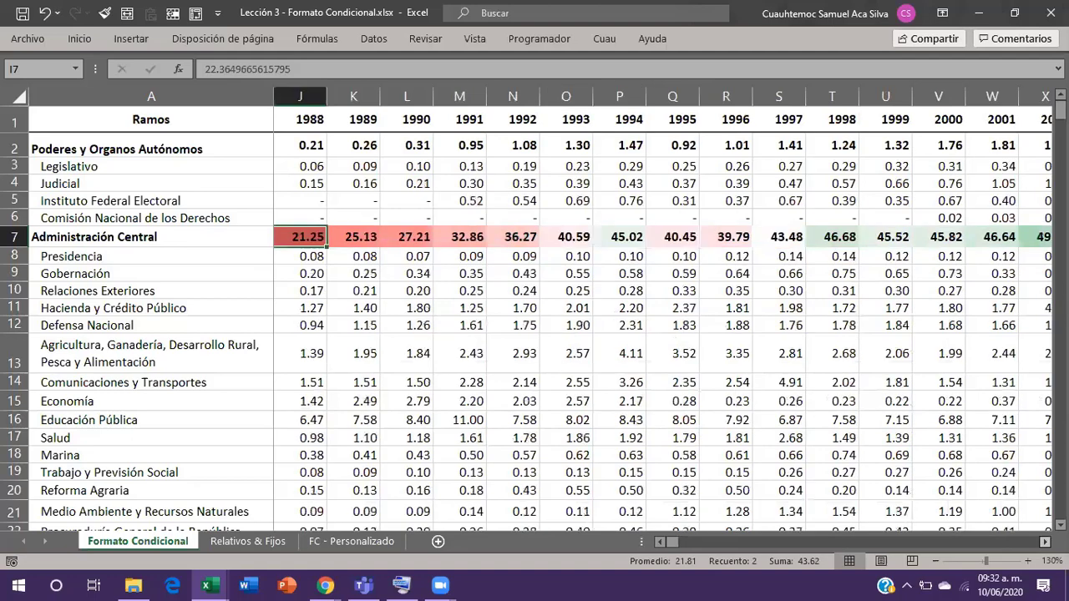
Look at the most recent Administración Central values and select the 2007 and 2008 cells.
scroll(922, 466, right, 6)
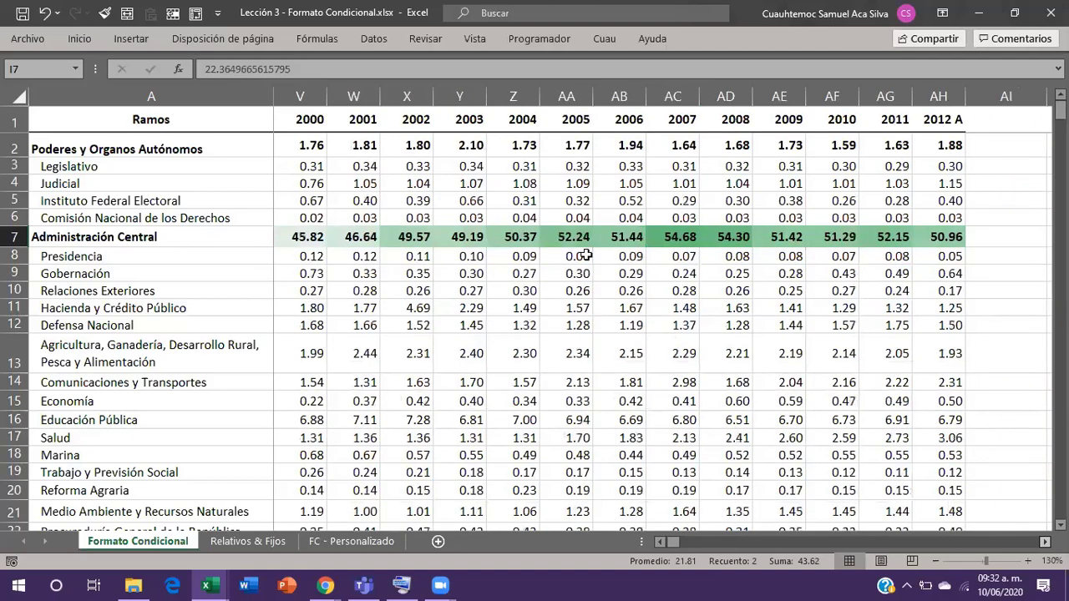
scroll(585, 255, right, 3)
click(511, 238)
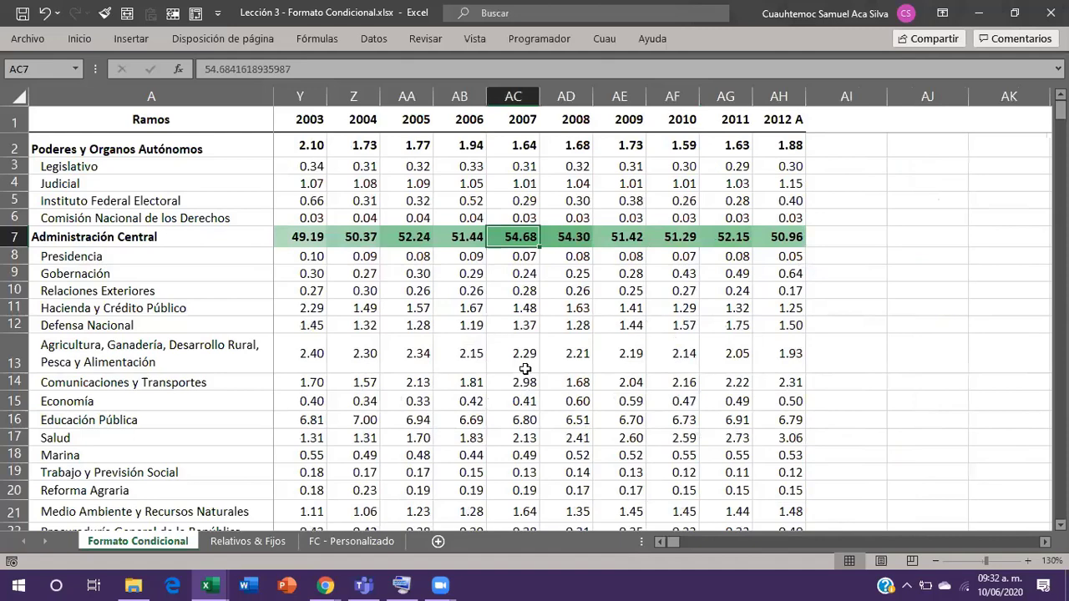
key(shift+Right)
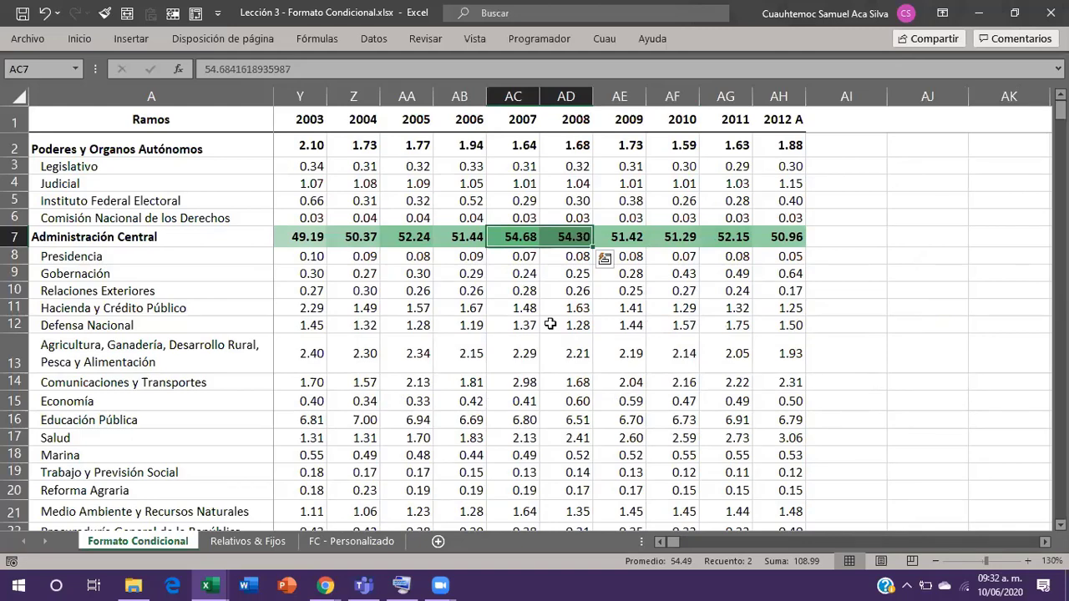
Examine the colour scale along the Administración Central row, going cell by cell from 2007 back to 1985.
key(Left)
key(Left)
key(Left)
key(Left)
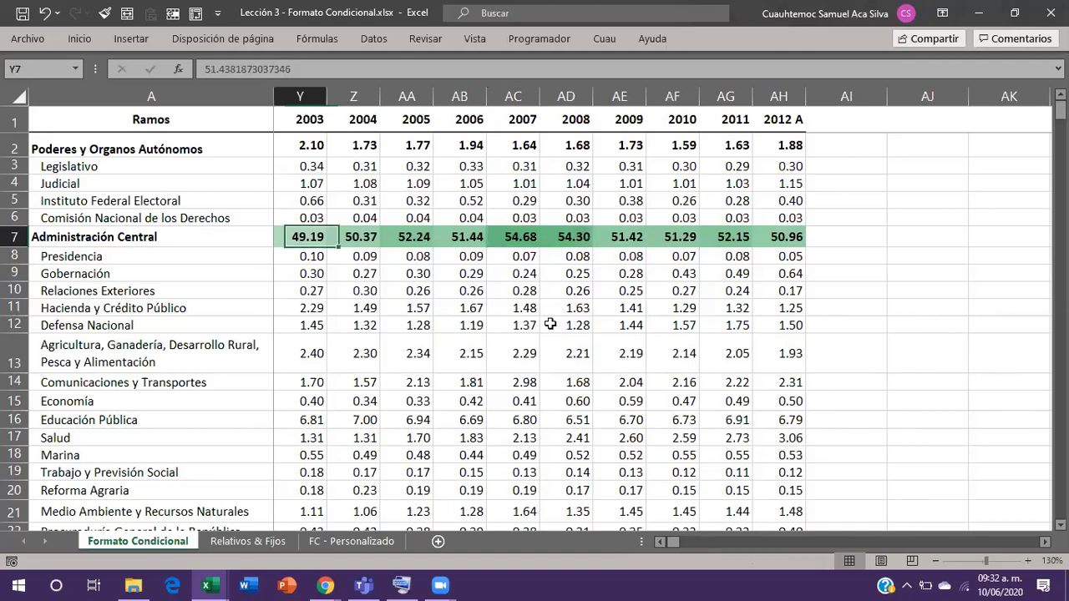
key(Left)
key(Left)
key(Left)
key(Left)
key(Left)
key(Left)
key(Left)
key(Left)
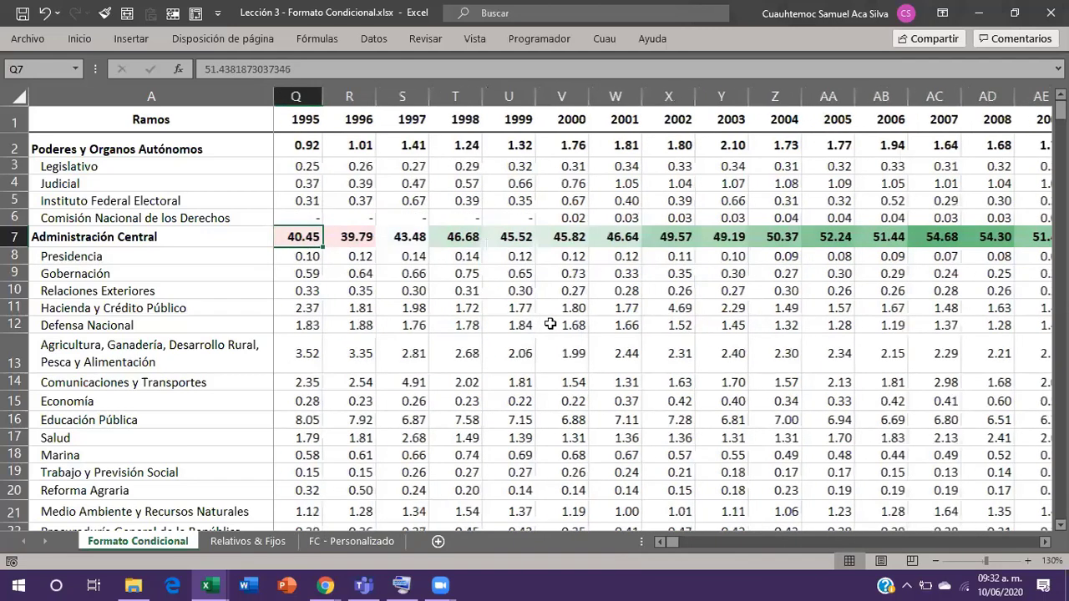
key(Left)
key(Left)
key(Left)
key(Left)
key(Left)
key(Left)
key(Left)
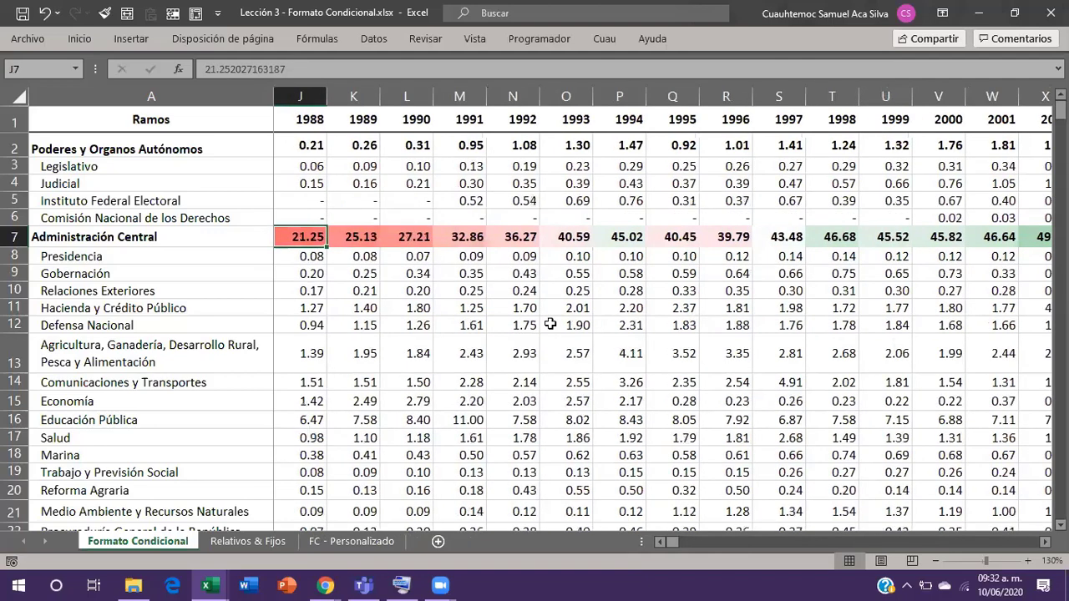
key(Left)
key(Left)
key(Left)
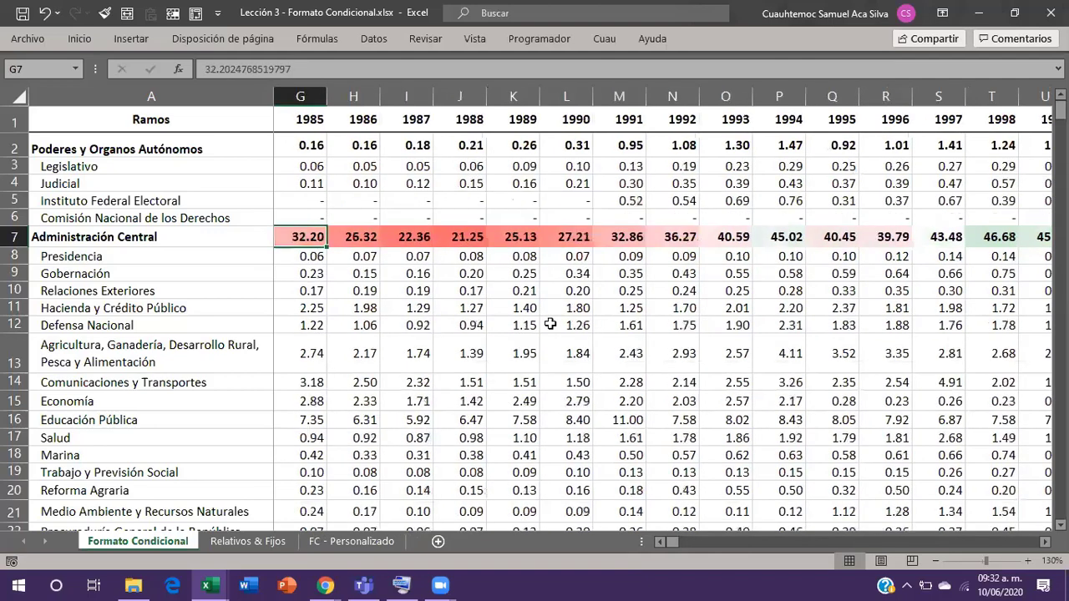
Examine how the Administración Central colours change going forward from 1985 through 1988, 1996 and 1997 to 2000.
key(Right)
key(Right)
key(Right)
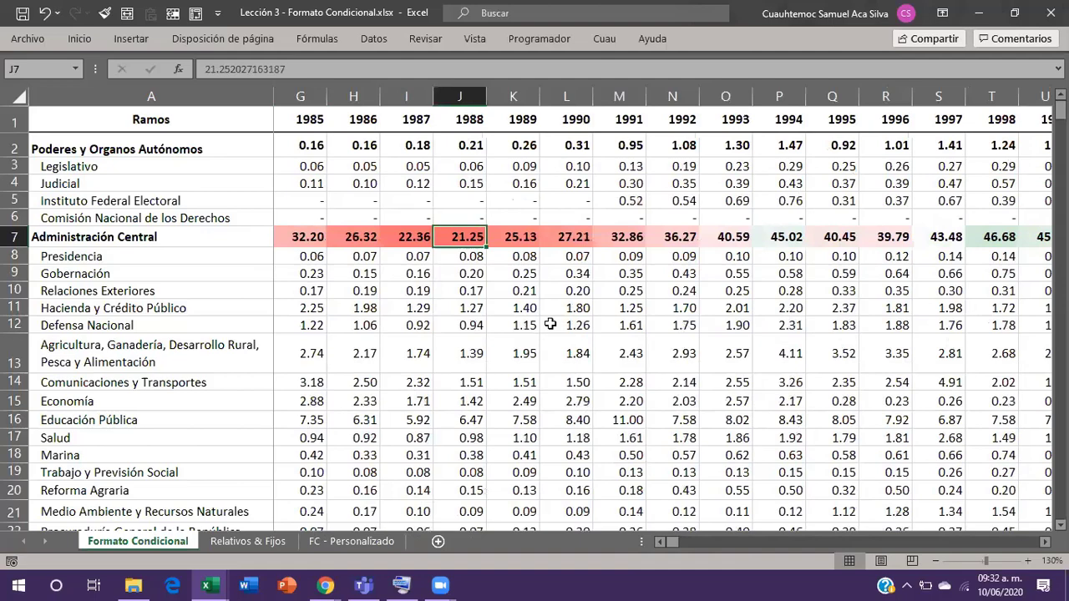
key(Right)
key(Right)
key(Right)
key(Right)
key(Right)
key(Right)
key(Right)
key(Right)
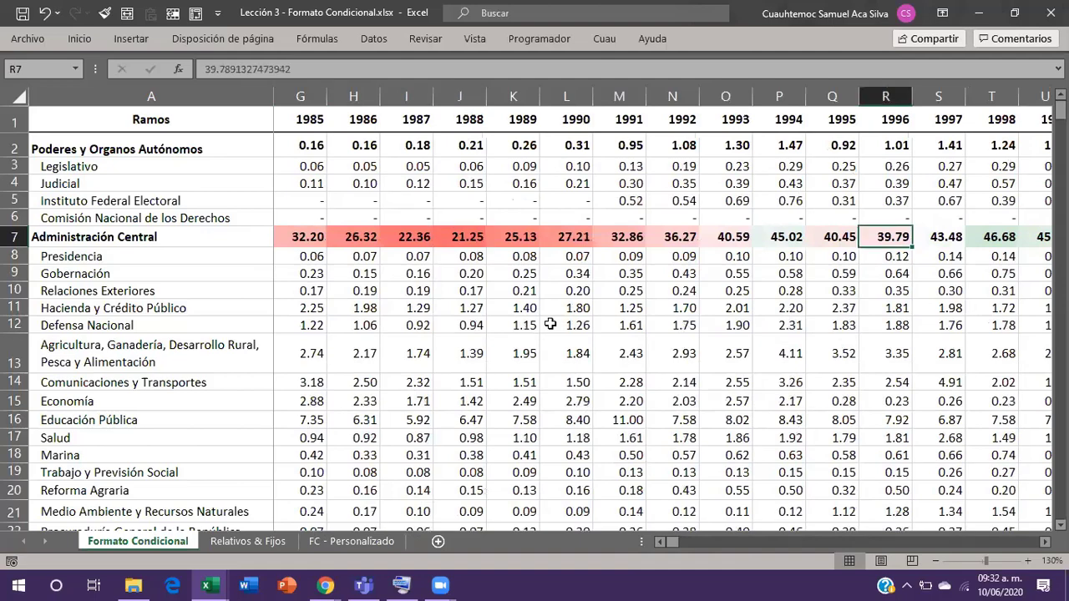
key(Right)
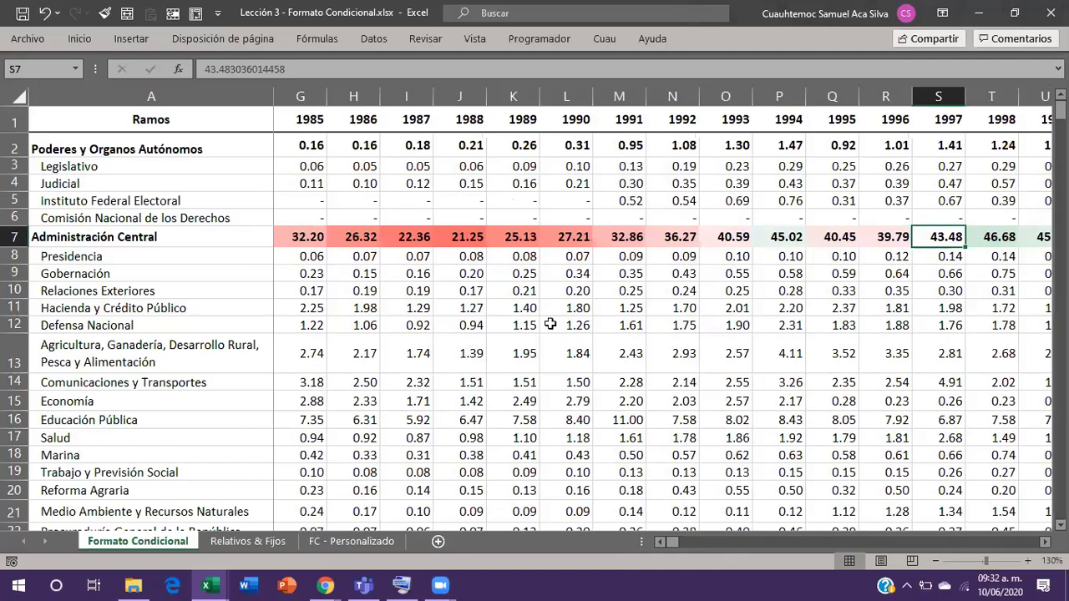
key(Right)
key(Right)
key(Right)
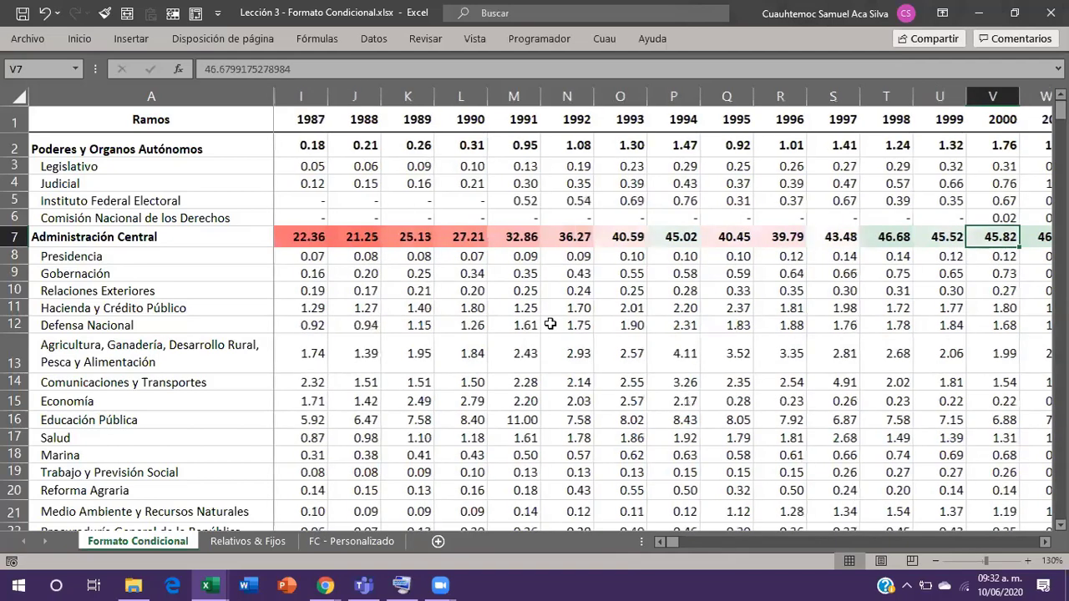
Select the Presidencia values from 1980 to 2012 and view their Quick Analysis formatting options.
key(Down)
key(Home)
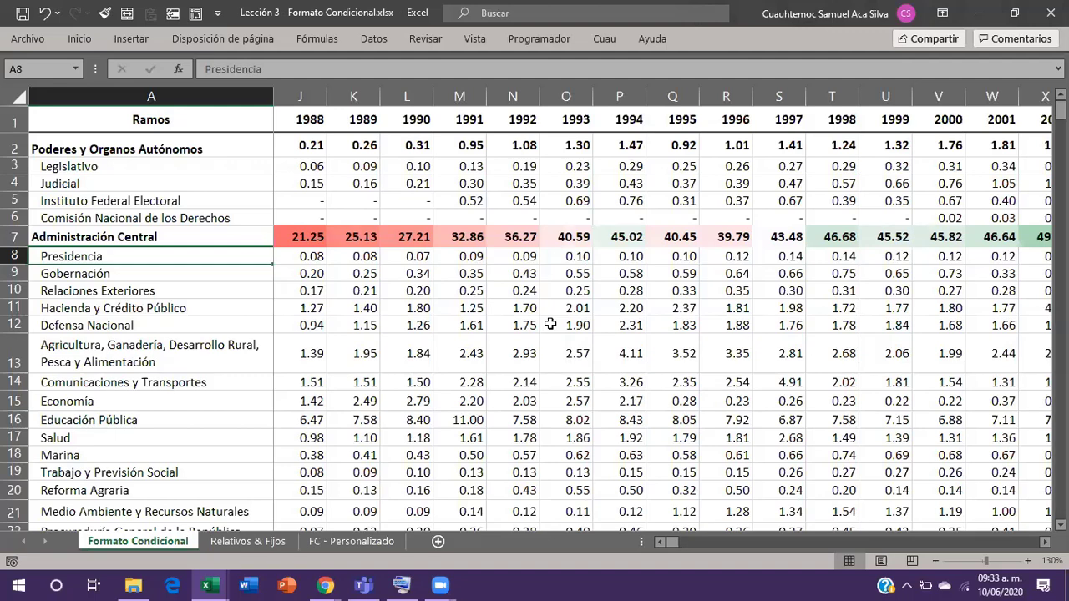
key(Right)
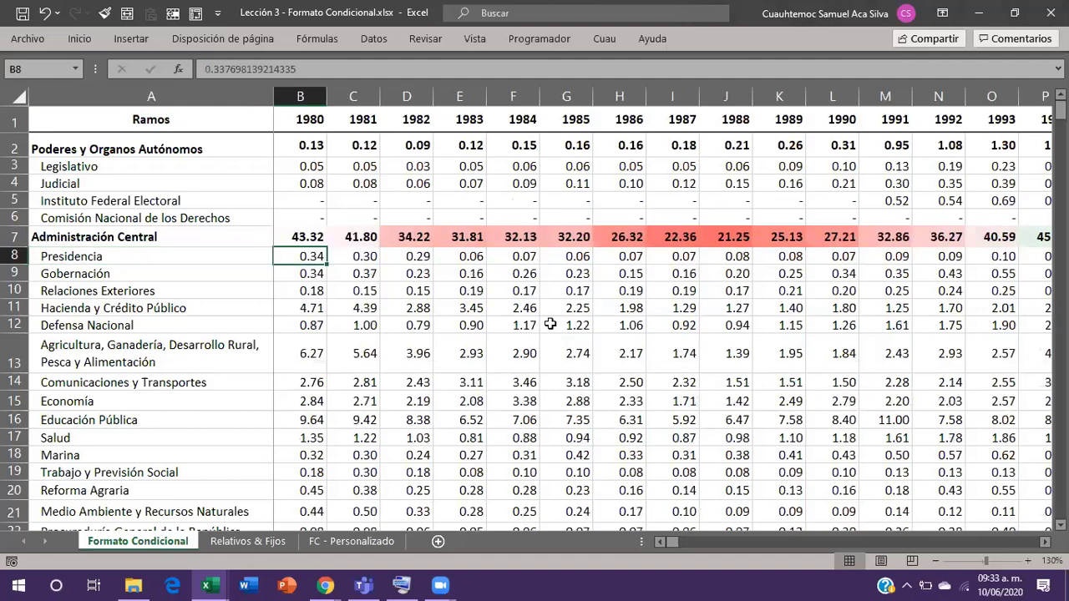
key(ctrl+shift+Right)
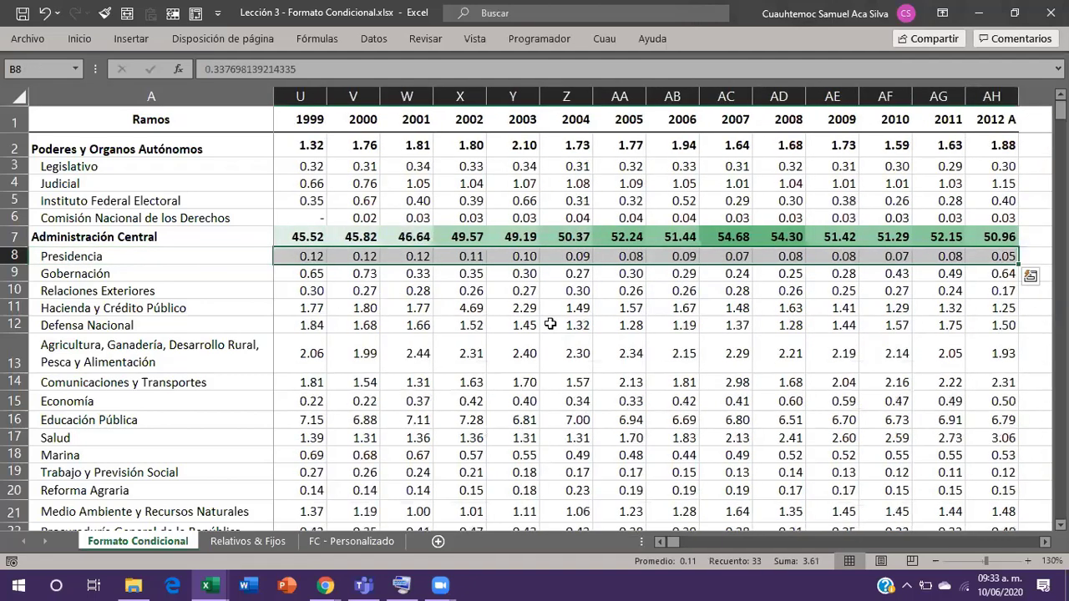
key(ctrl+q)
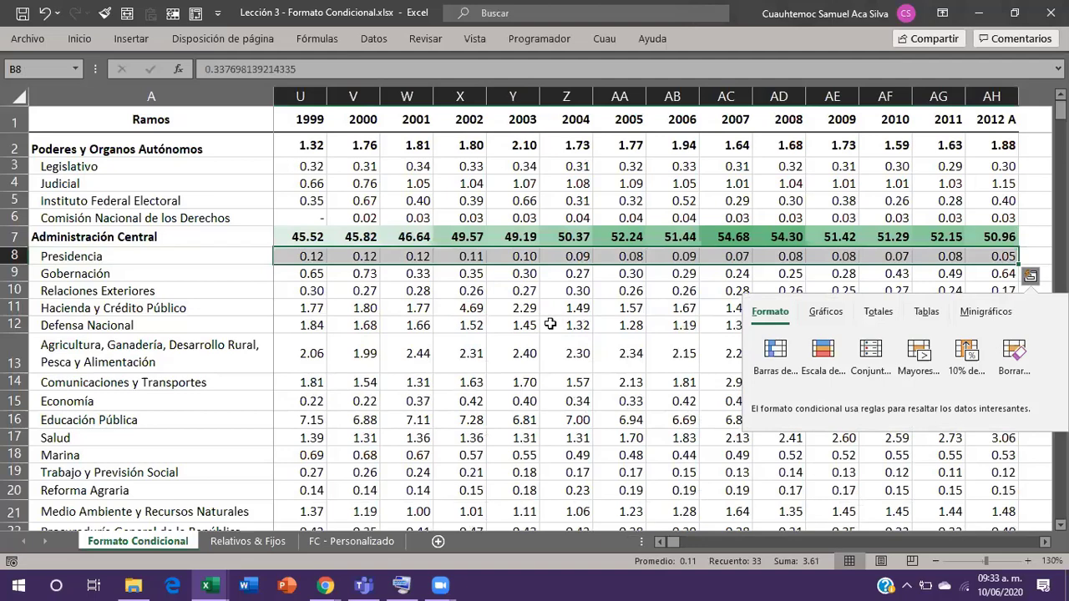
key(Escape)
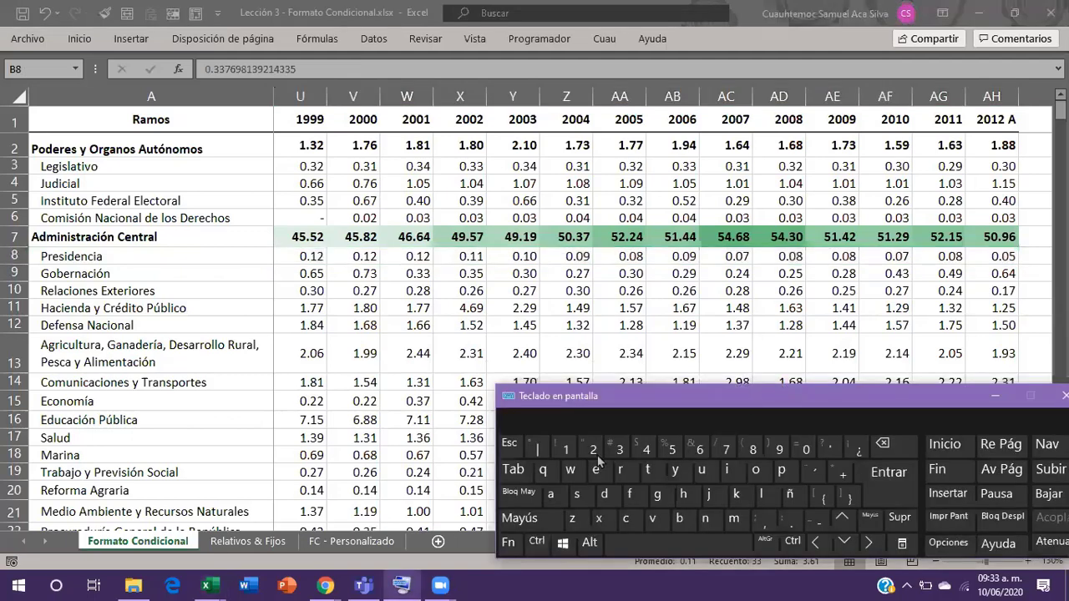
click(592, 462)
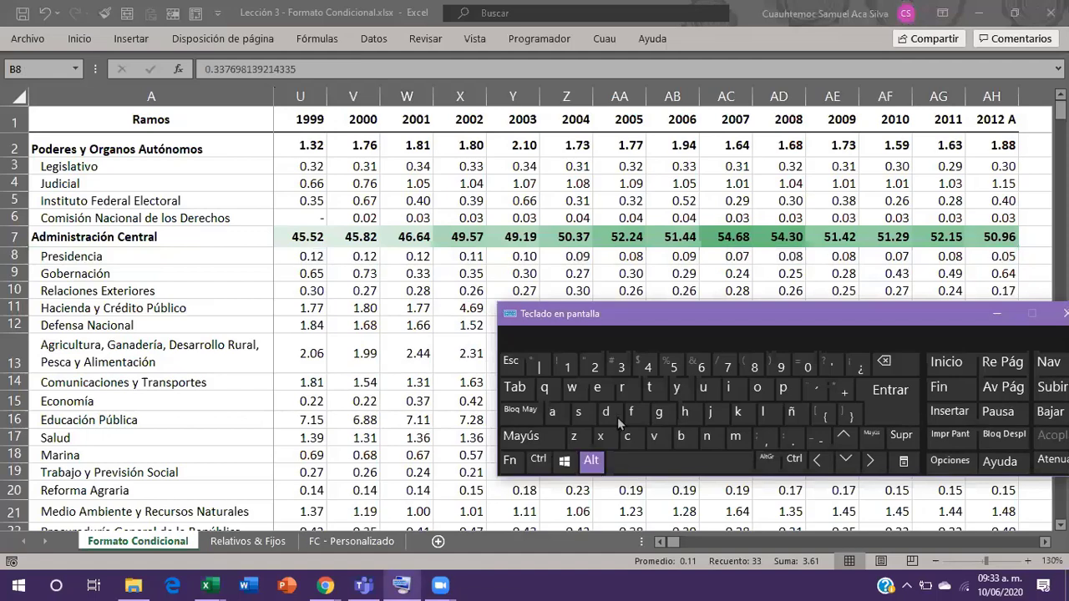
click(326, 252)
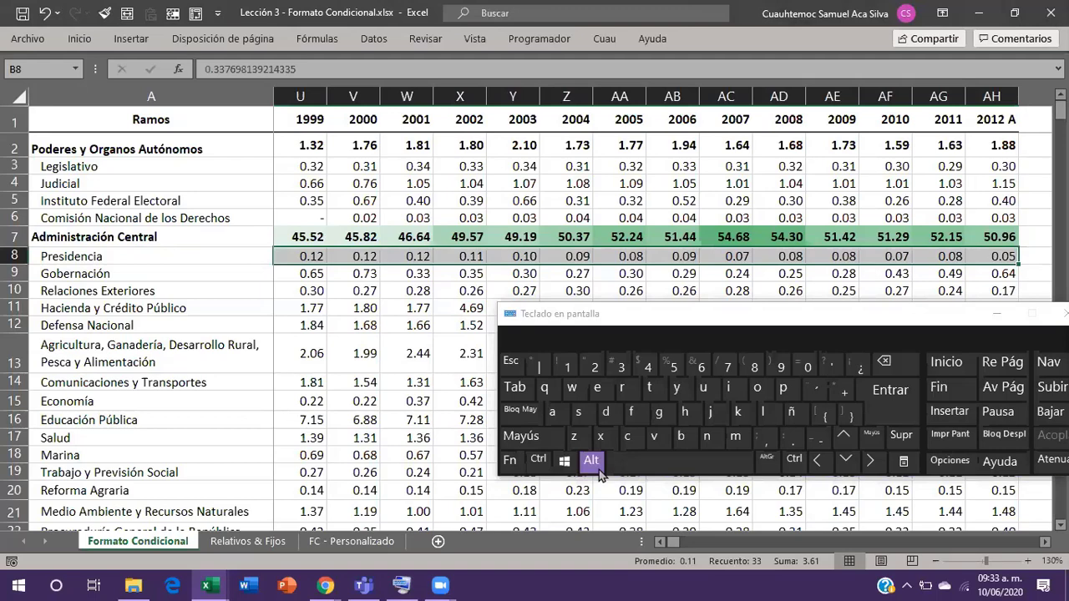
click(407, 204)
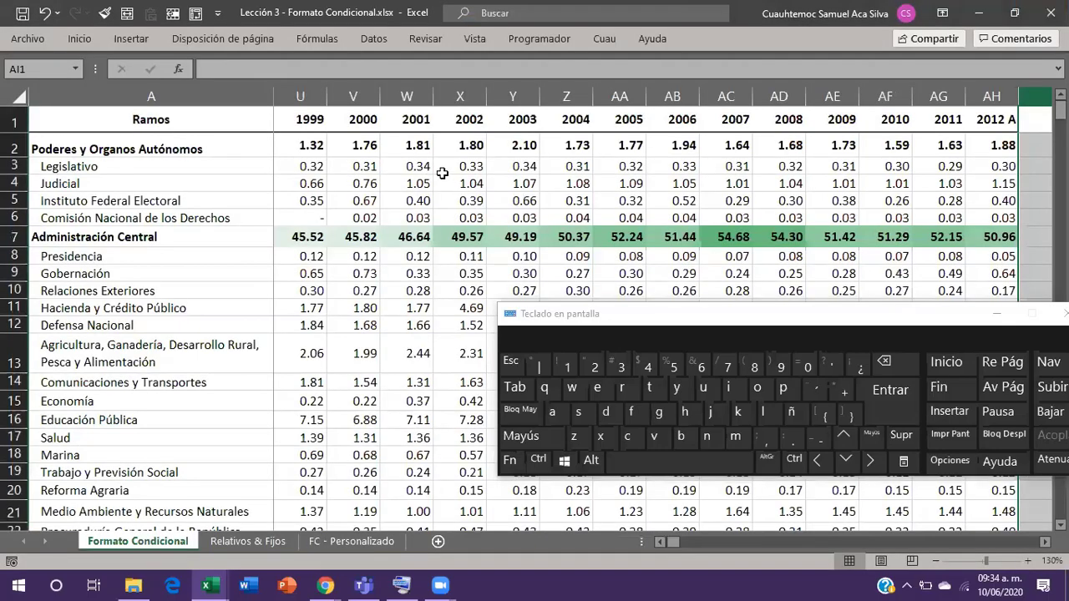
Reselect the Presidencia values from 1980 through 2012.
click(283, 253)
key(Left)
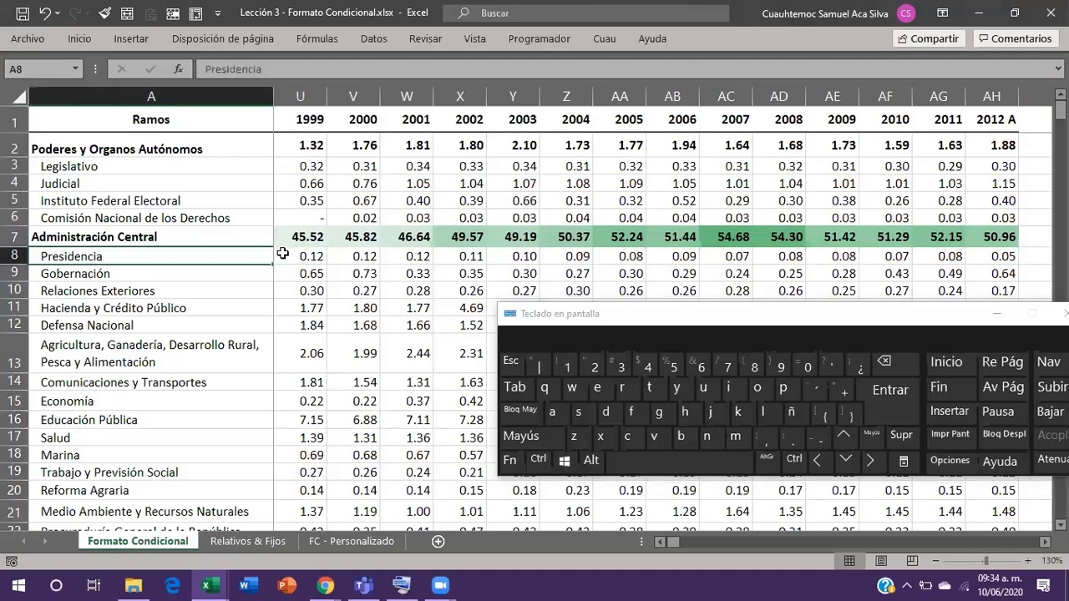
key(Right)
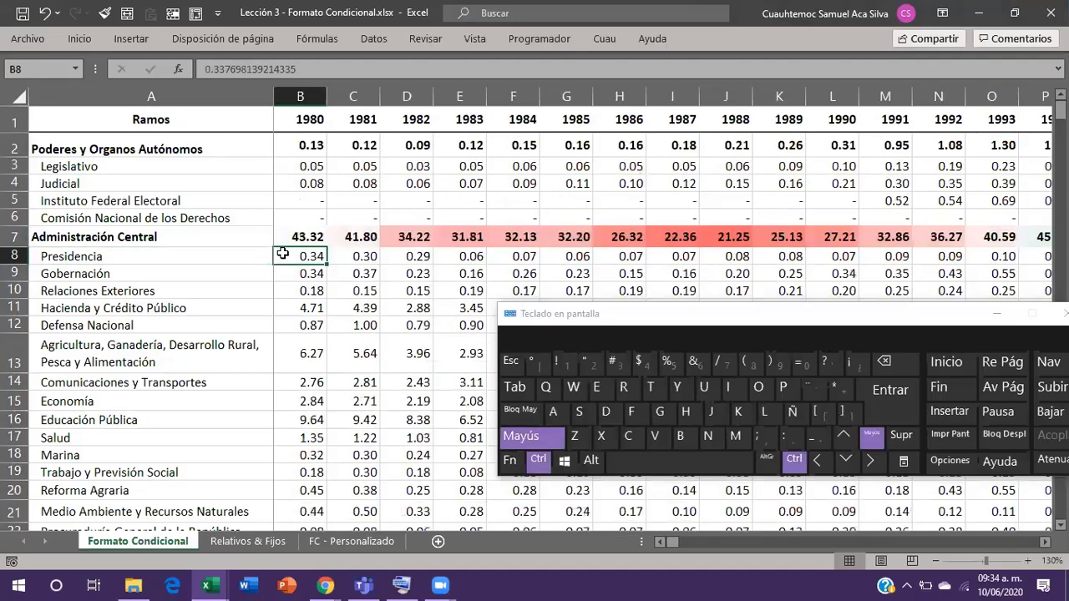
key(ctrl+shift+Right)
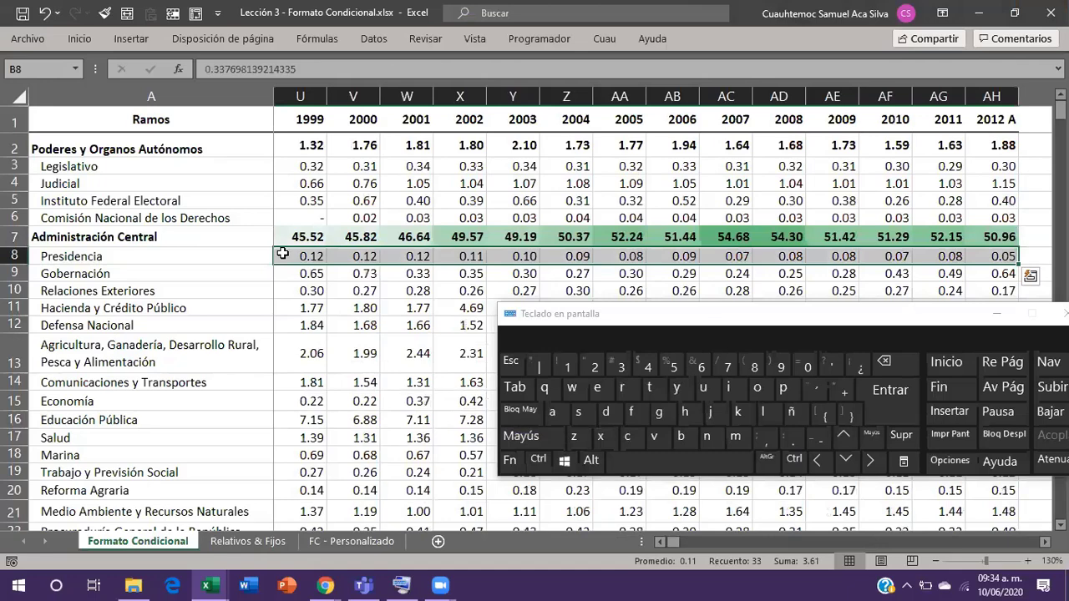
click(594, 466)
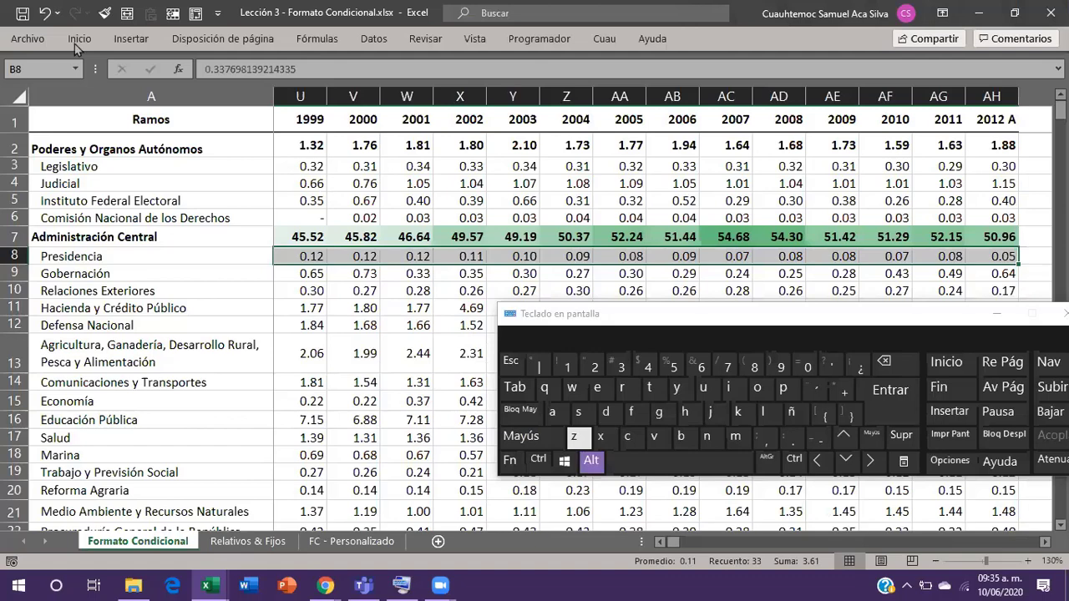
click(332, 362)
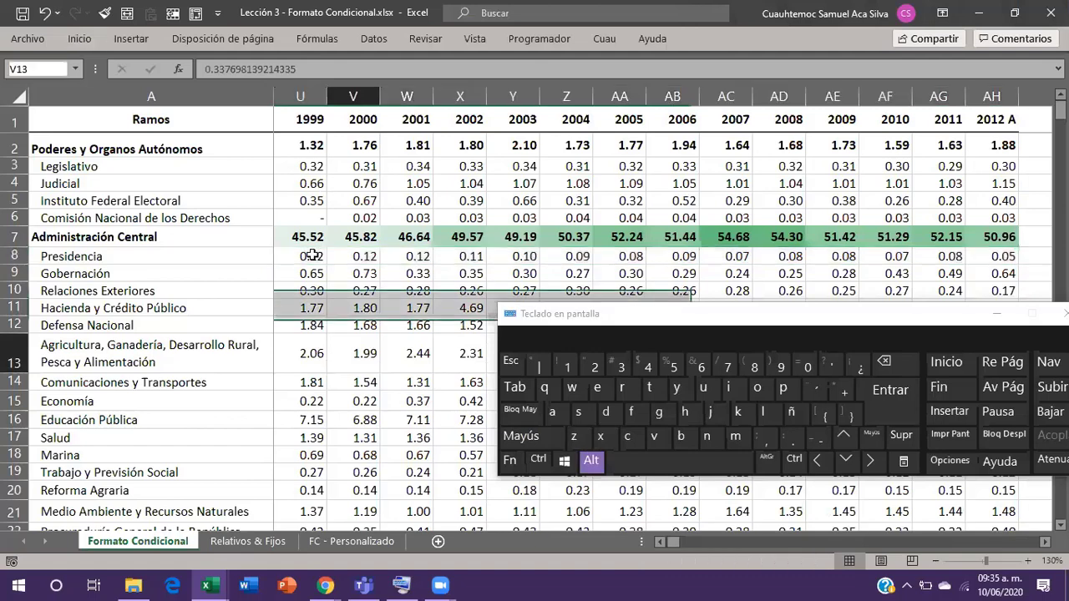
alt+click(277, 259)
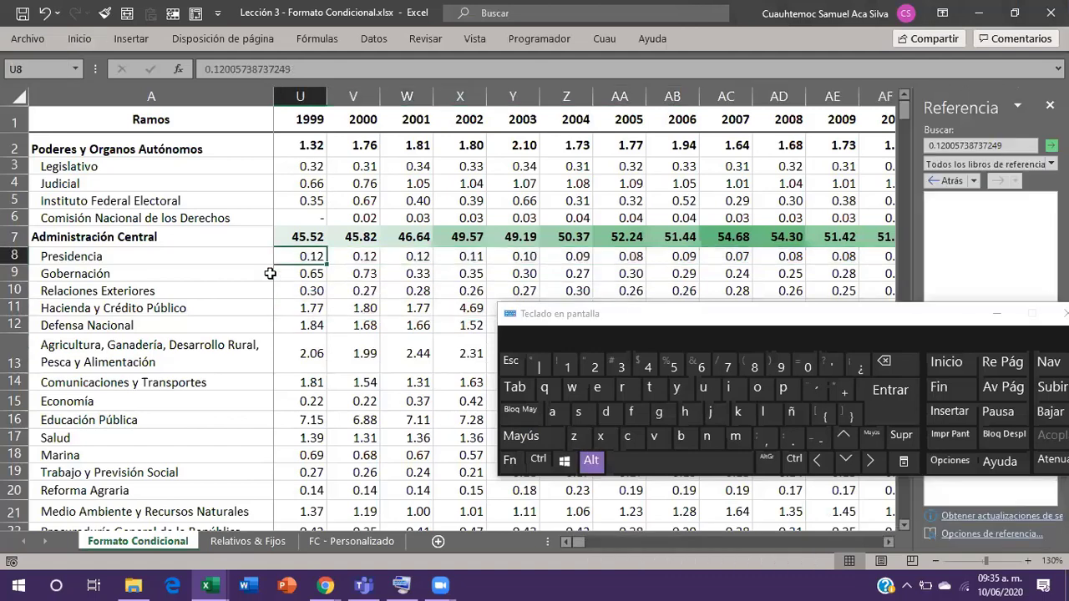
key(ctrl)
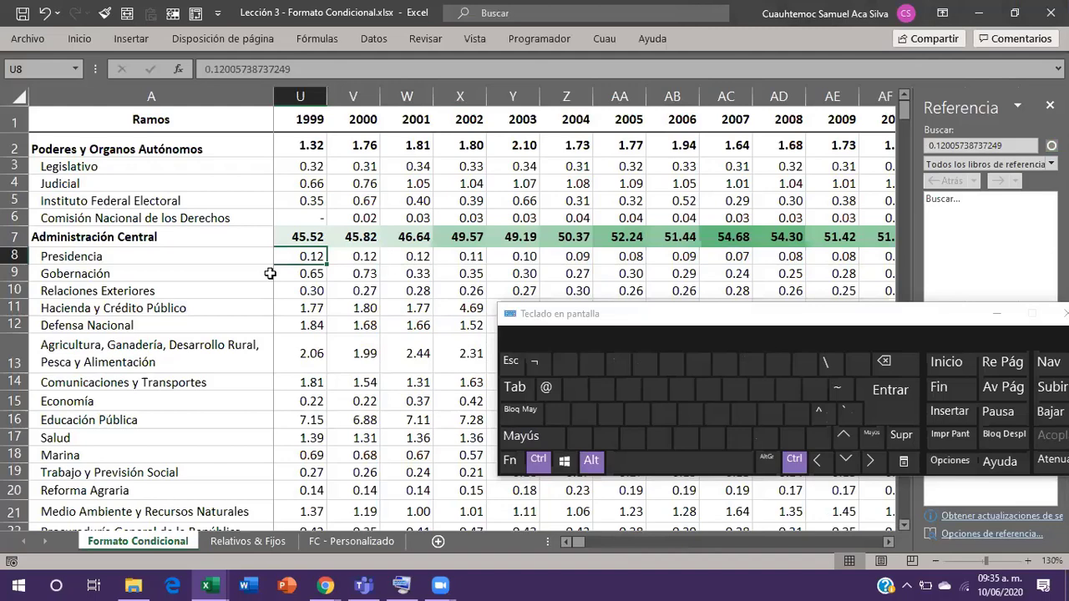
key(ctrl+alt+Right)
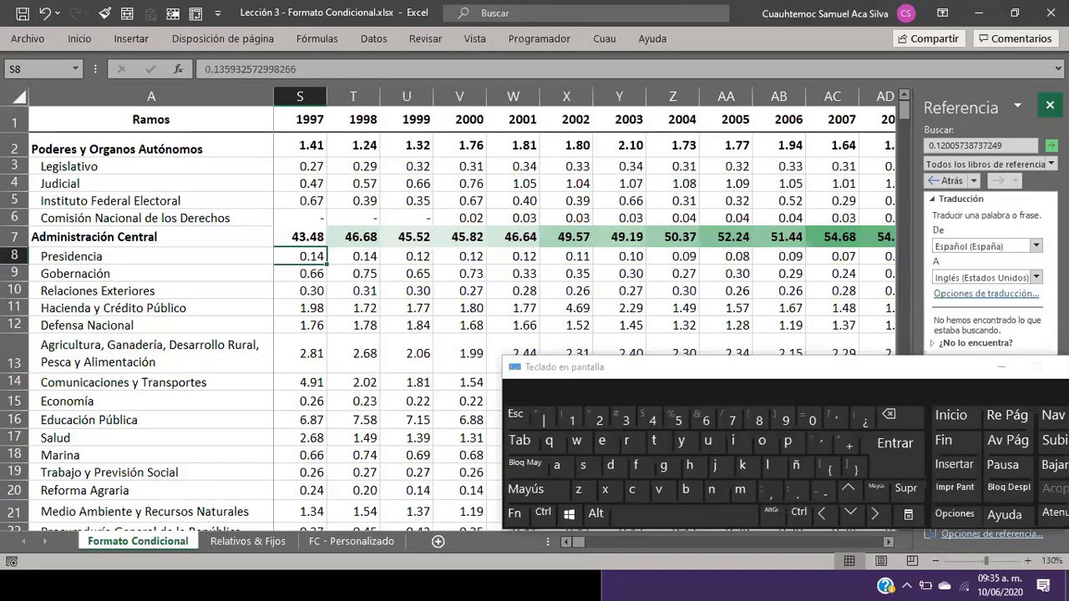
click(1050, 106)
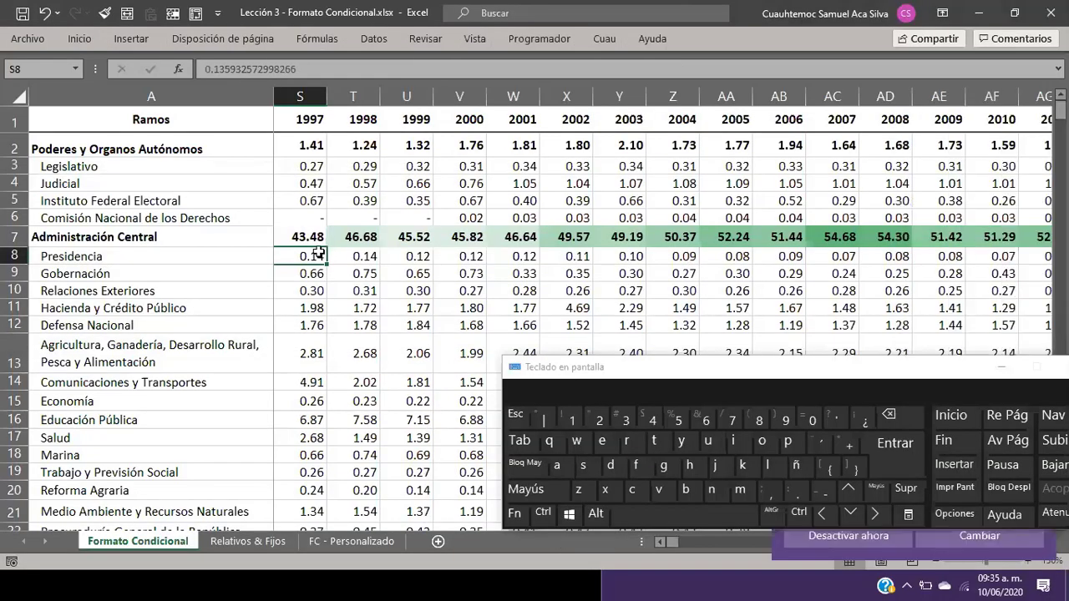
Apply the green, yellow and red colour scale from Conditional Formatting to the Presidencia values from 1980 through 2012.
key(Left)
key(Left)
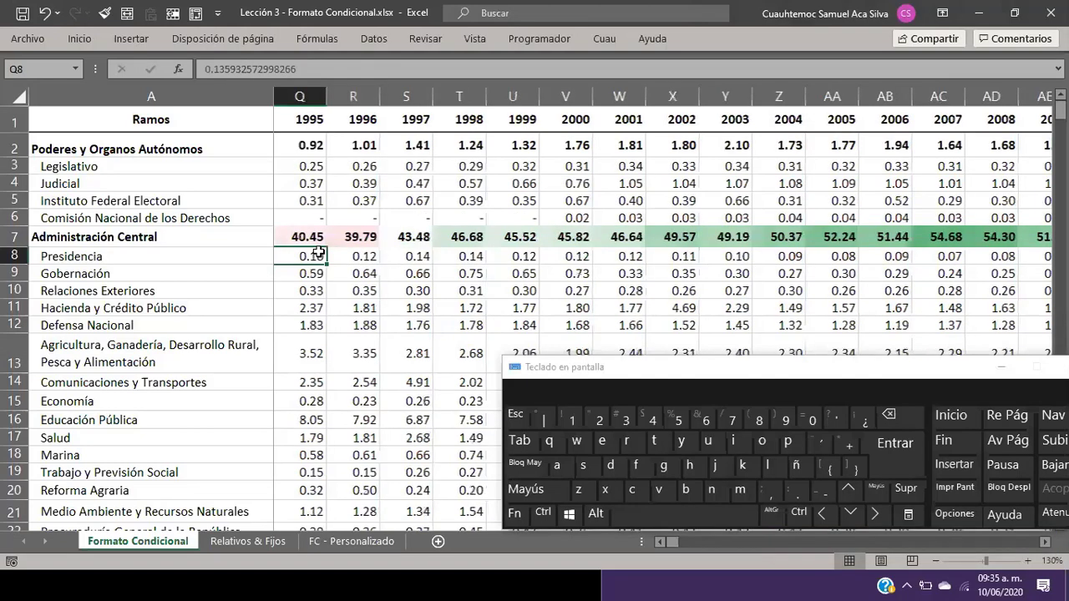
key(ctrl+Left)
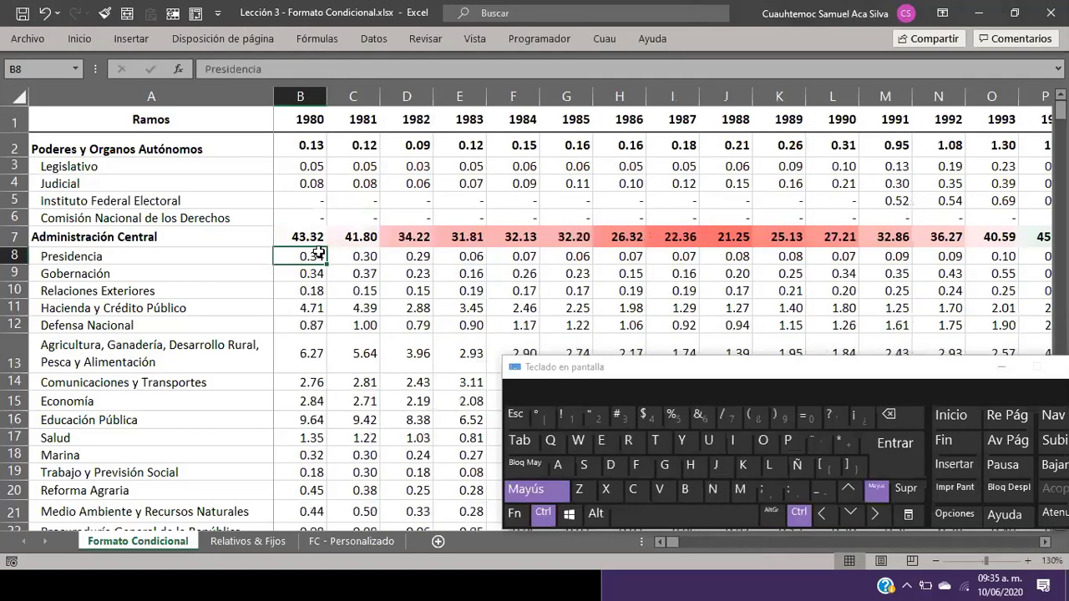
key(ctrl+shift+Right)
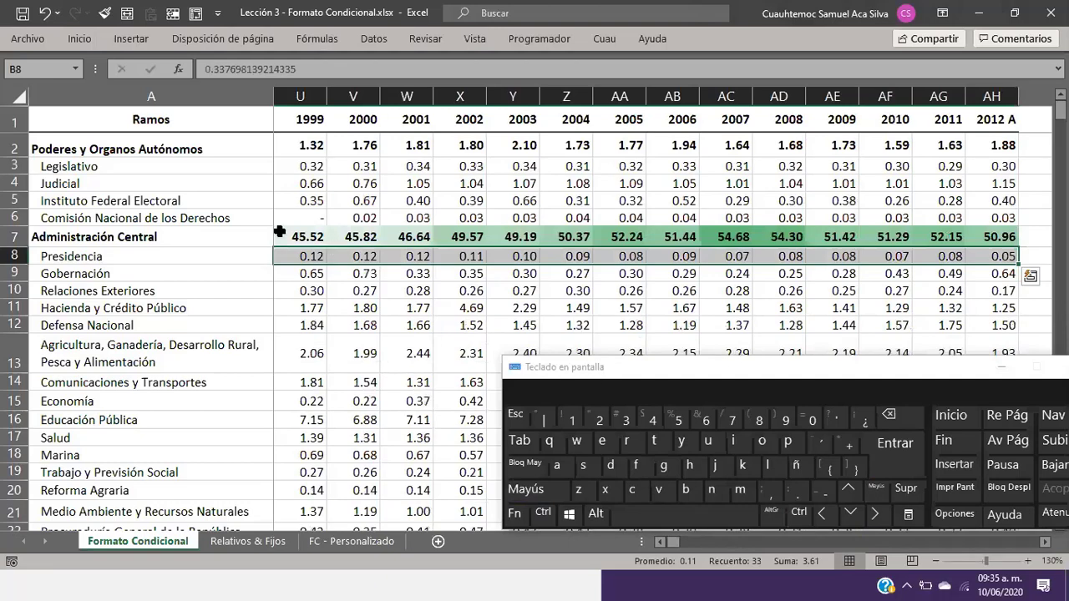
key(alt)
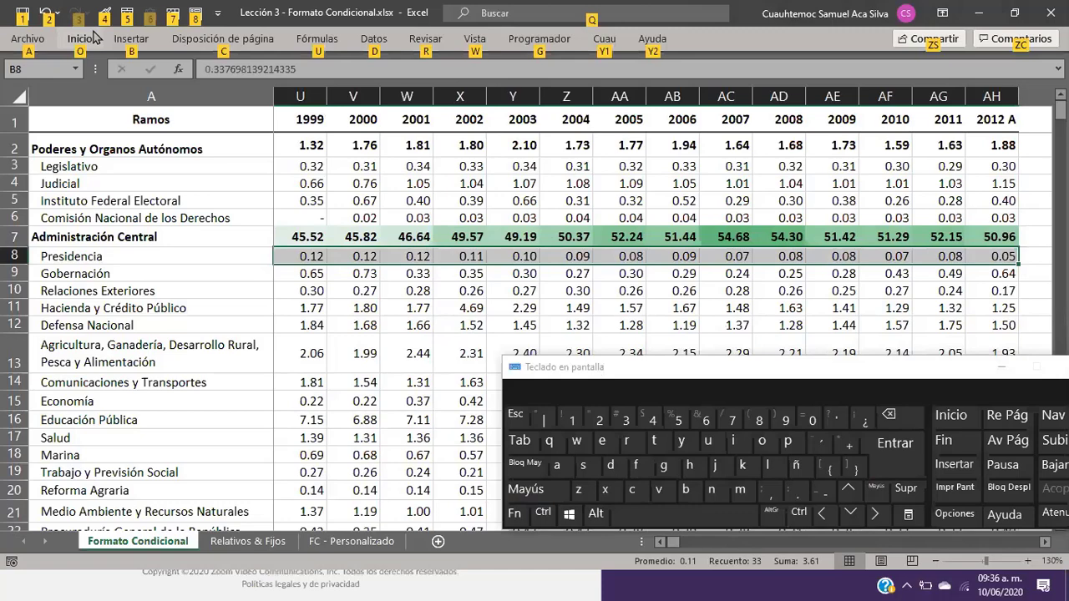
key(o)
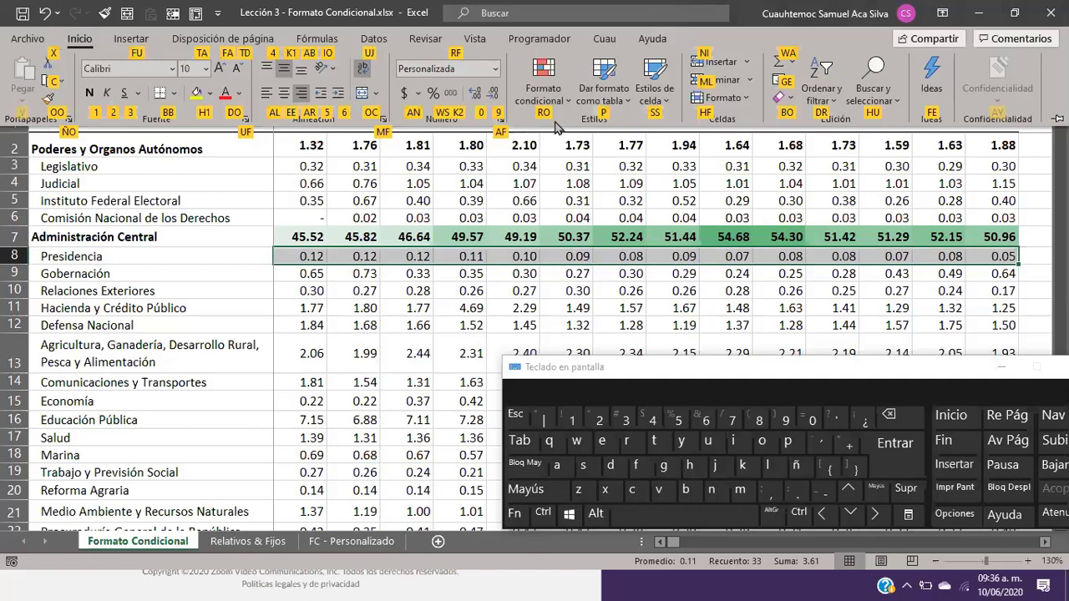
key(r)
key(o)
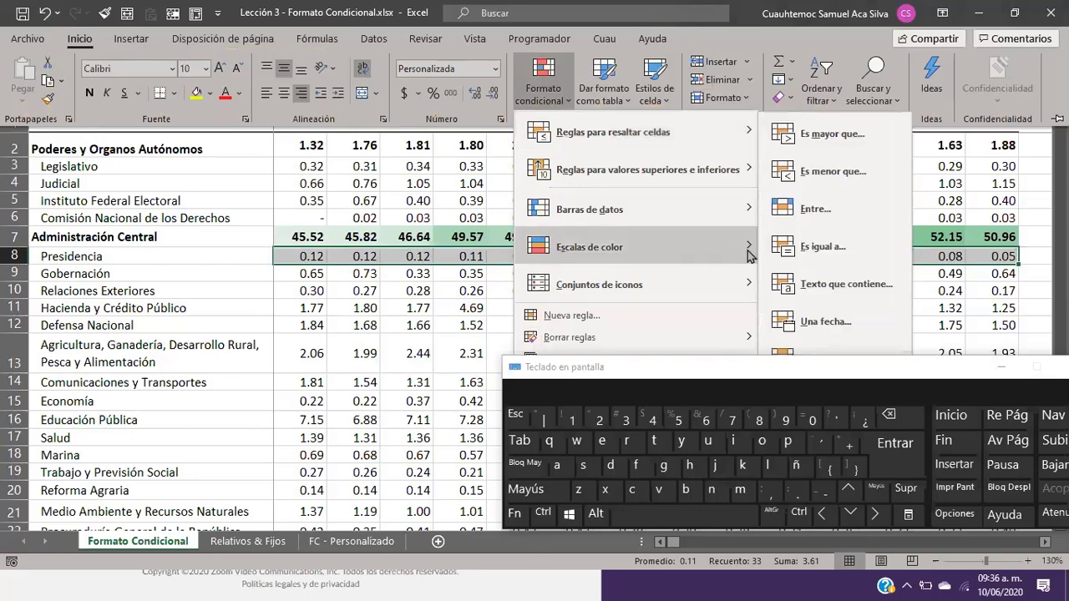
mouse_move(750, 252)
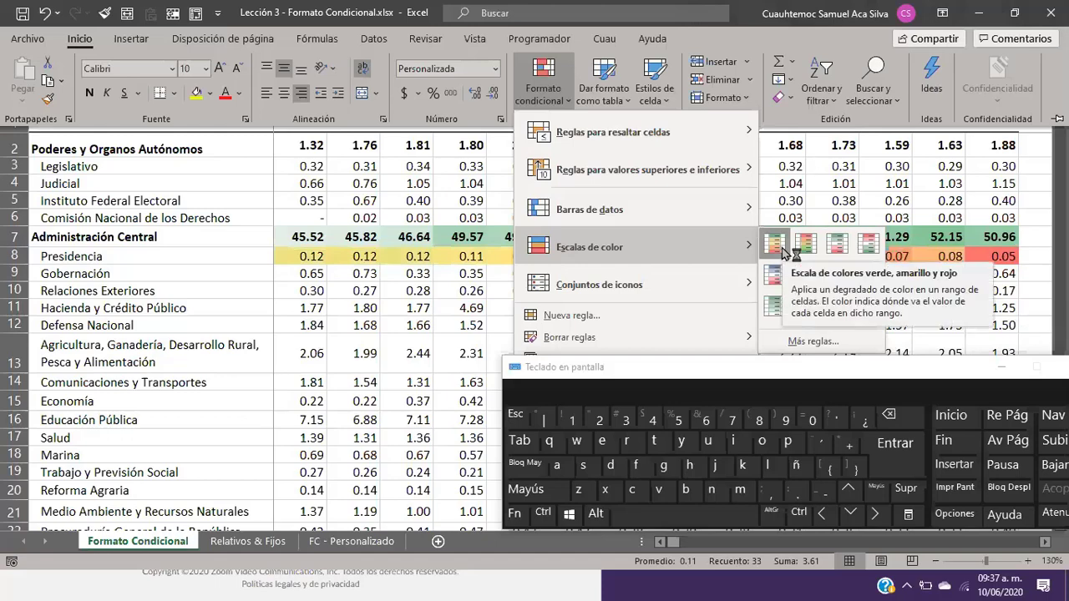
click(776, 244)
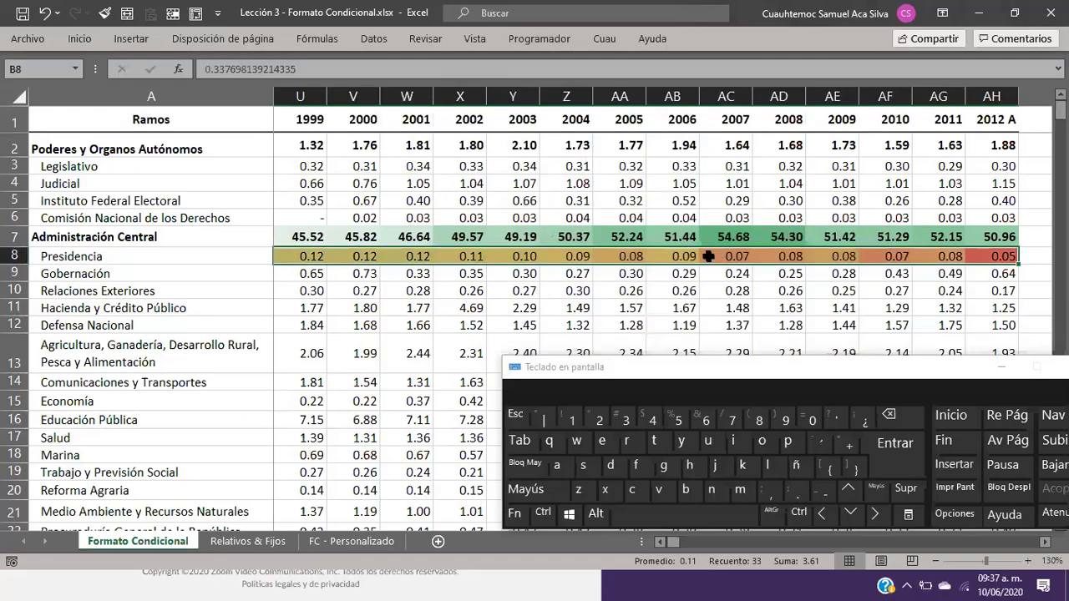
Examine the colour scale along the Presidencia row from 2007 forward to 2012.
click(707, 256)
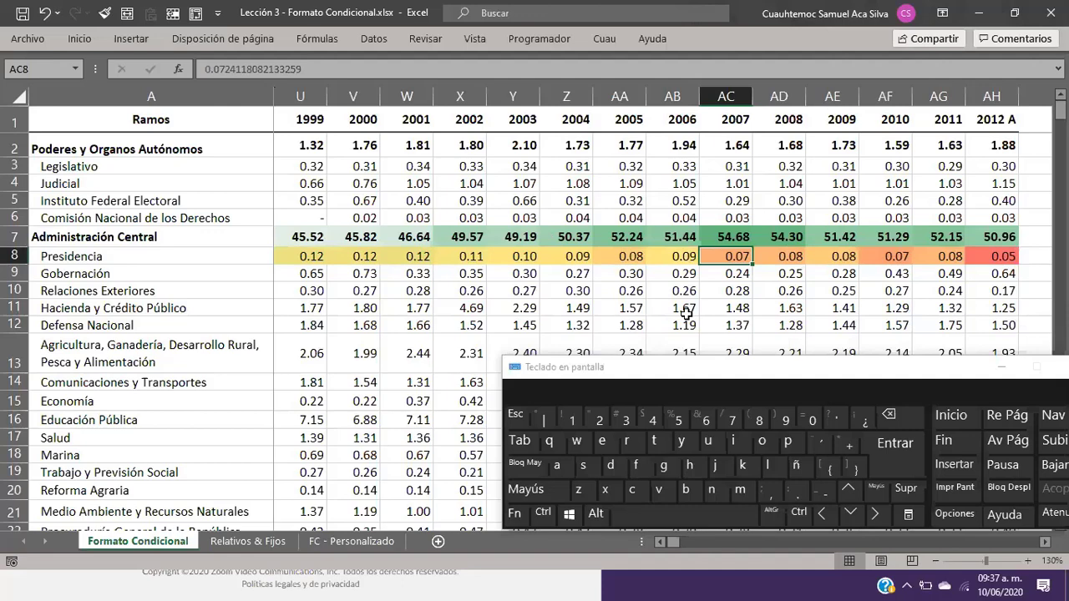
key(Right)
key(Right)
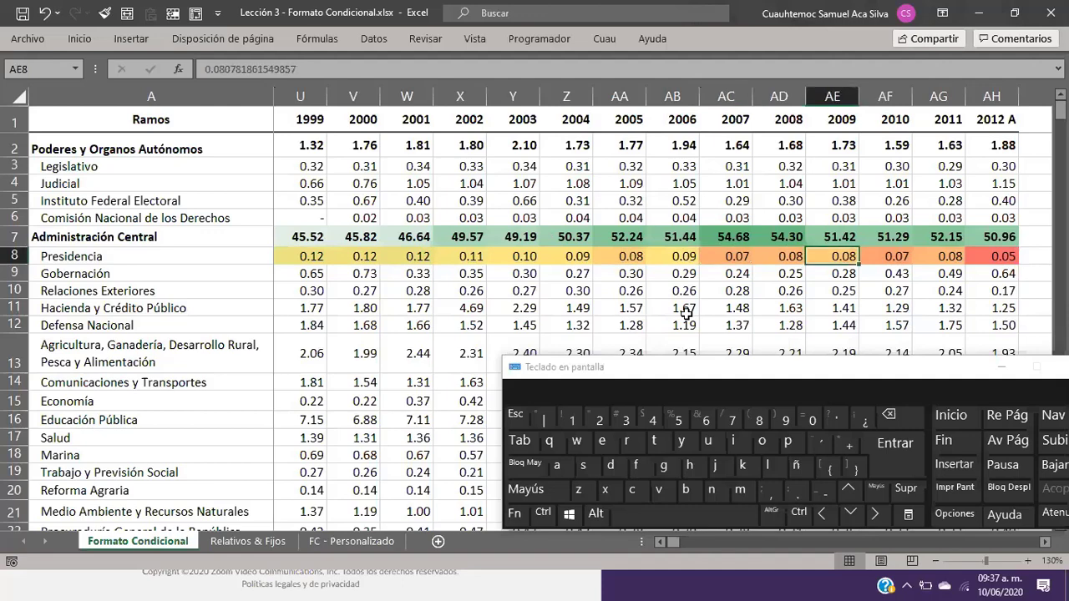
key(Right)
key(Right)
key(Right)
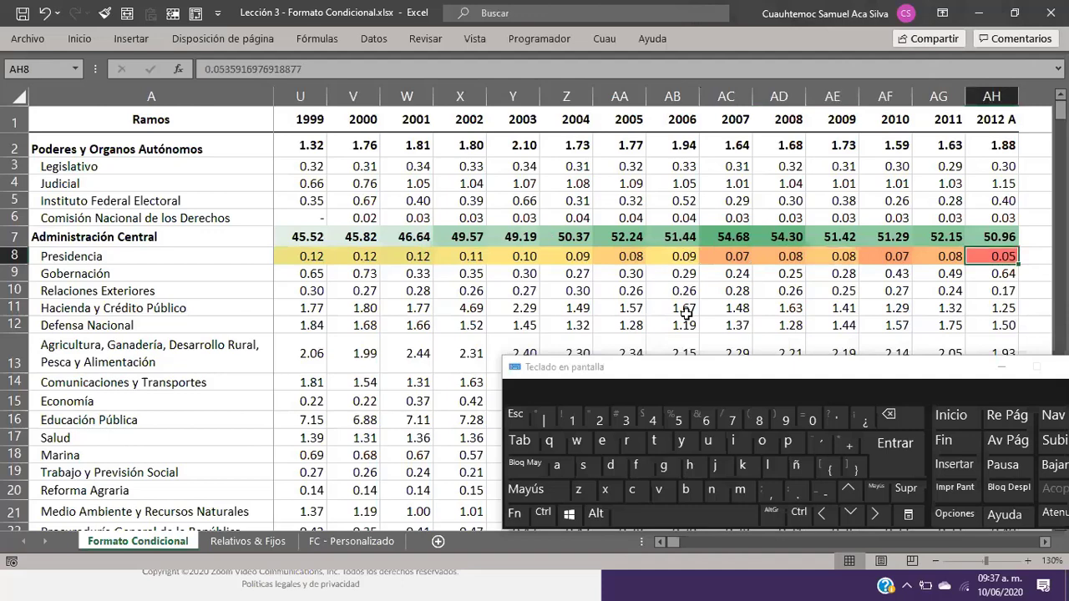
Examine the Presidencia row's colours cell by cell from 2012 back to 1980.
key(Left)
key(Left)
key(Left)
key(Left)
key(Left)
key(Left)
key(Left)
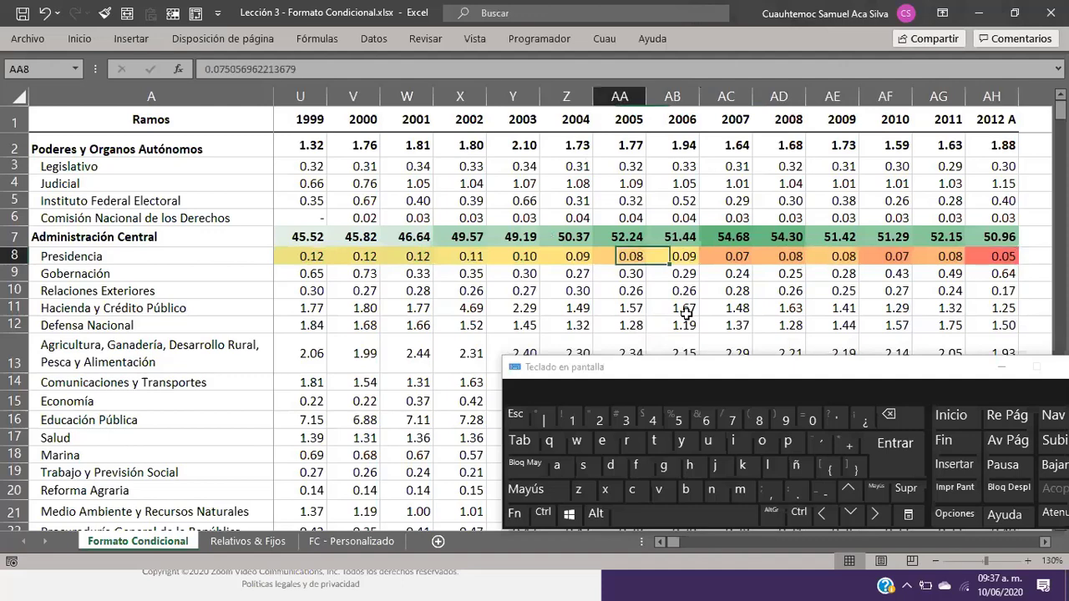
key(Left)
key(Left)
key(Left)
key(Left)
key(Left)
key(Left)
key(Left)
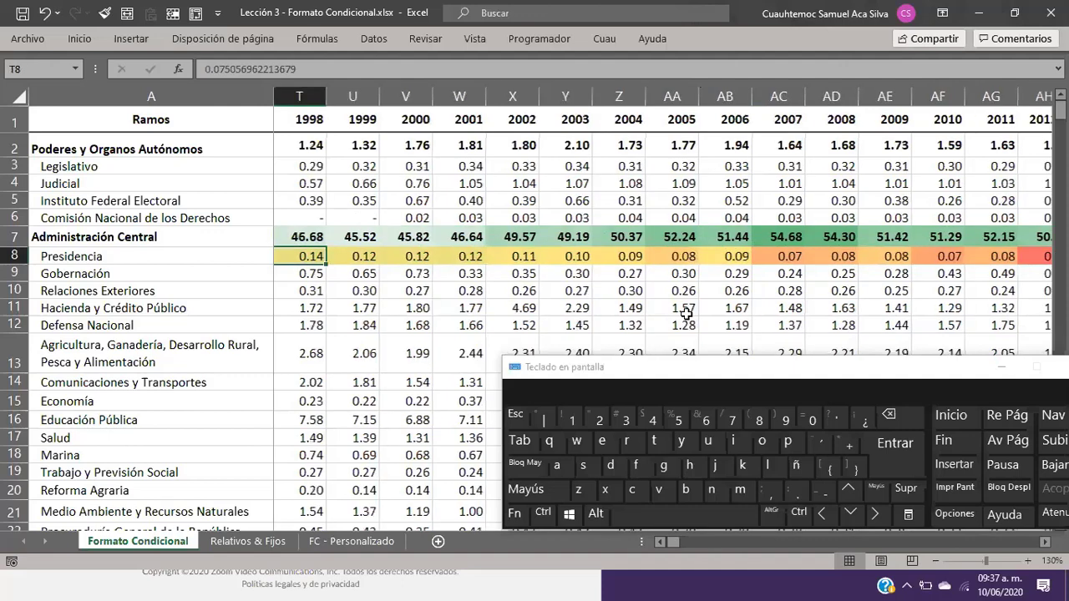
key(Left)
key(Left)
key(Left)
key(Left)
key(Left)
key(Left)
key(Left)
key(Left)
key(Left)
key(Left)
key(Left)
key(Left)
key(Left)
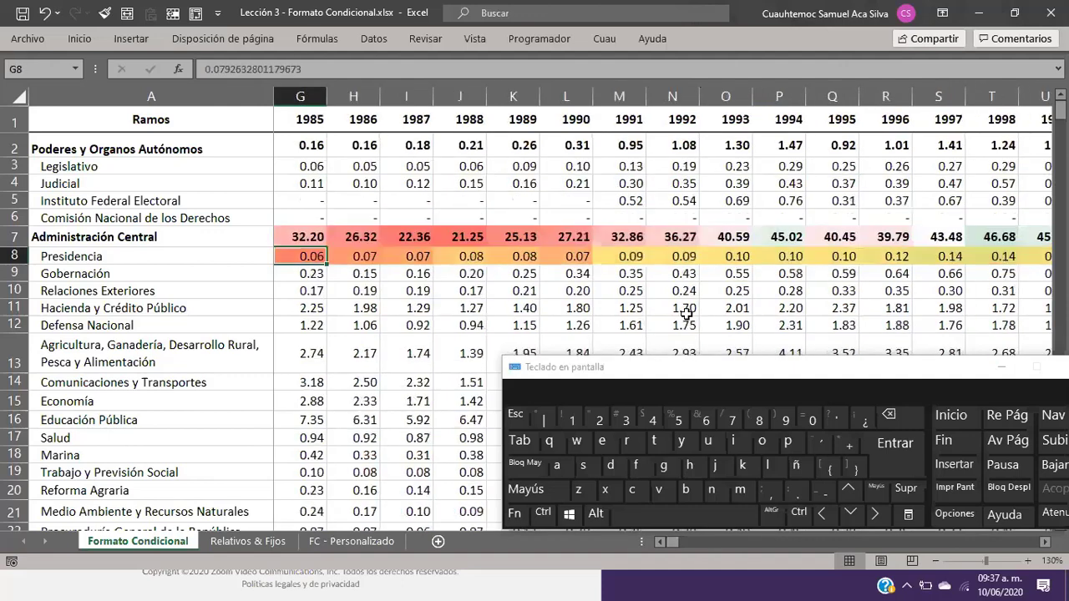
key(Left)
key(Left)
key(Left)
key(Left)
key(Left)
key(Left)
Highlight the Presidencia values for 1980 through 1982 to examine their colours.
key(Right)
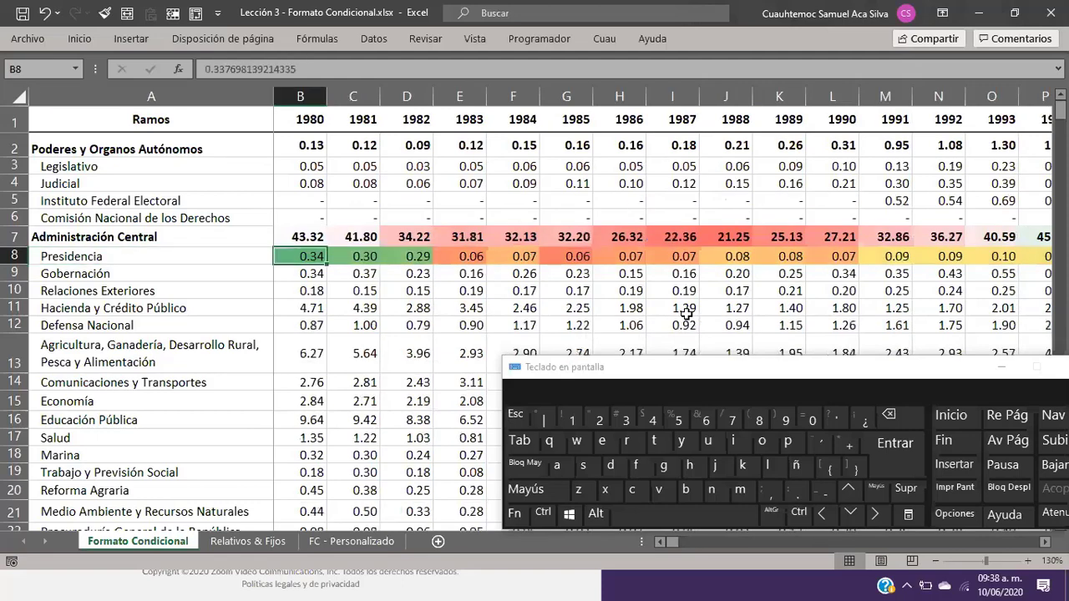
key(shift+Right)
key(shift+Right)
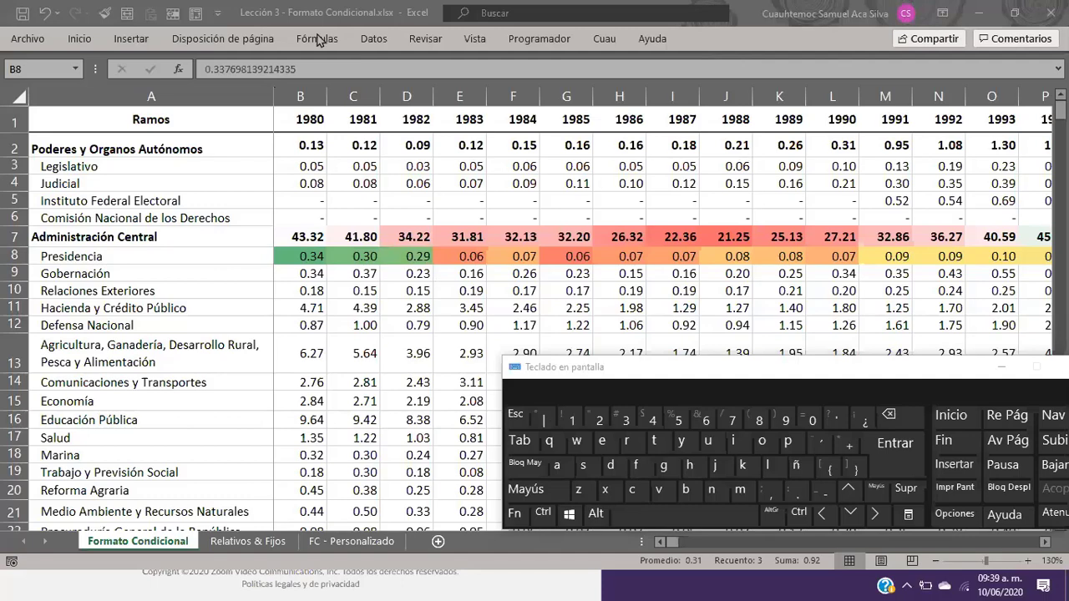
click(487, 100)
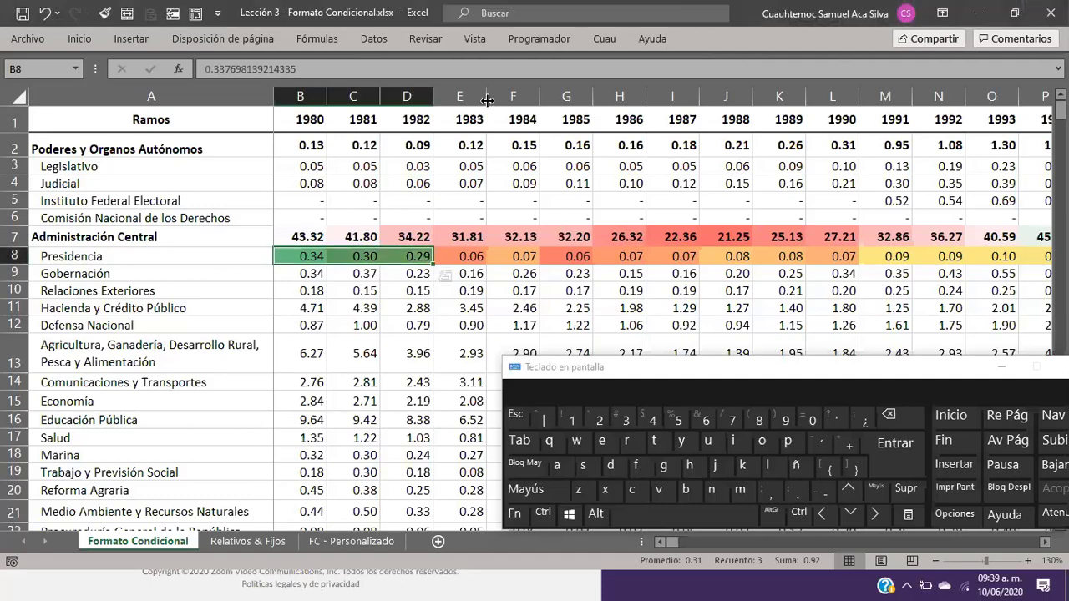
click(80, 41)
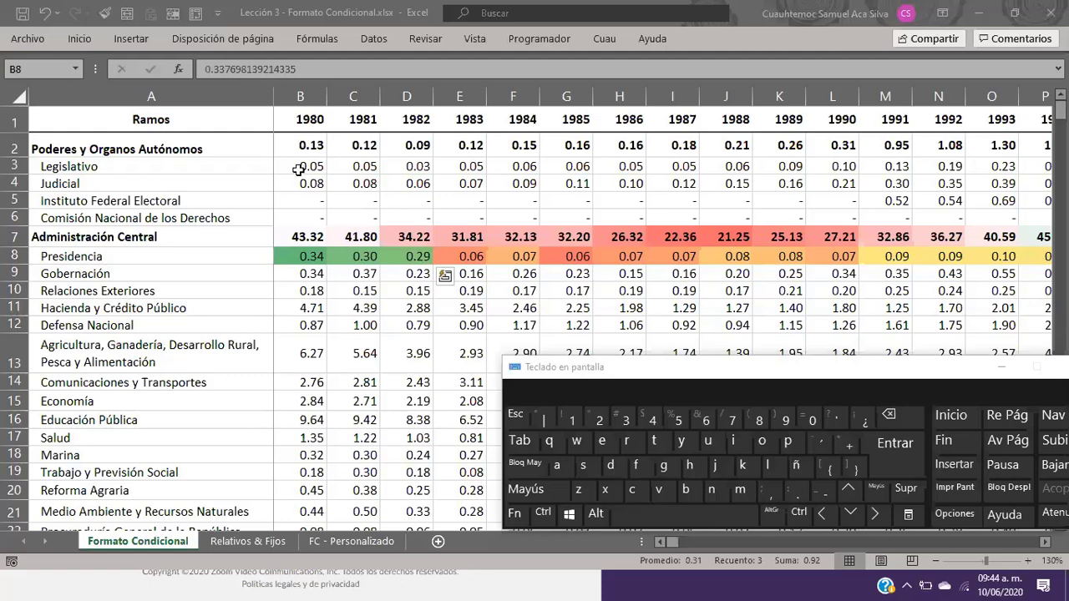
Apply the green, yellow and red colour scale to the 1980 to 2012 values of Legislativo through Comisión Nacional de los Derechos.
click(324, 169)
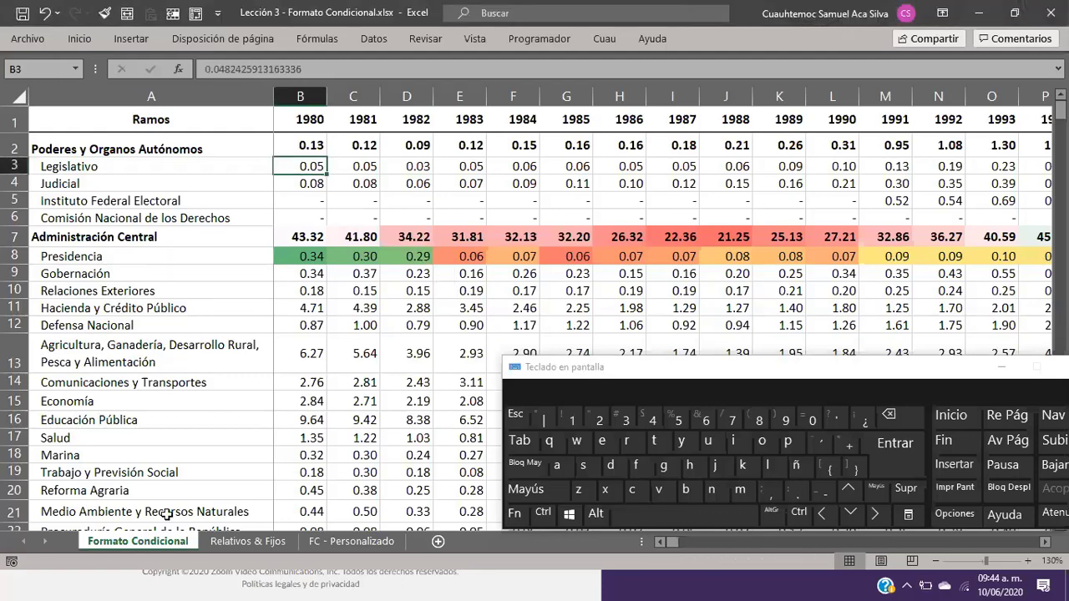
key(Left)
key(Right)
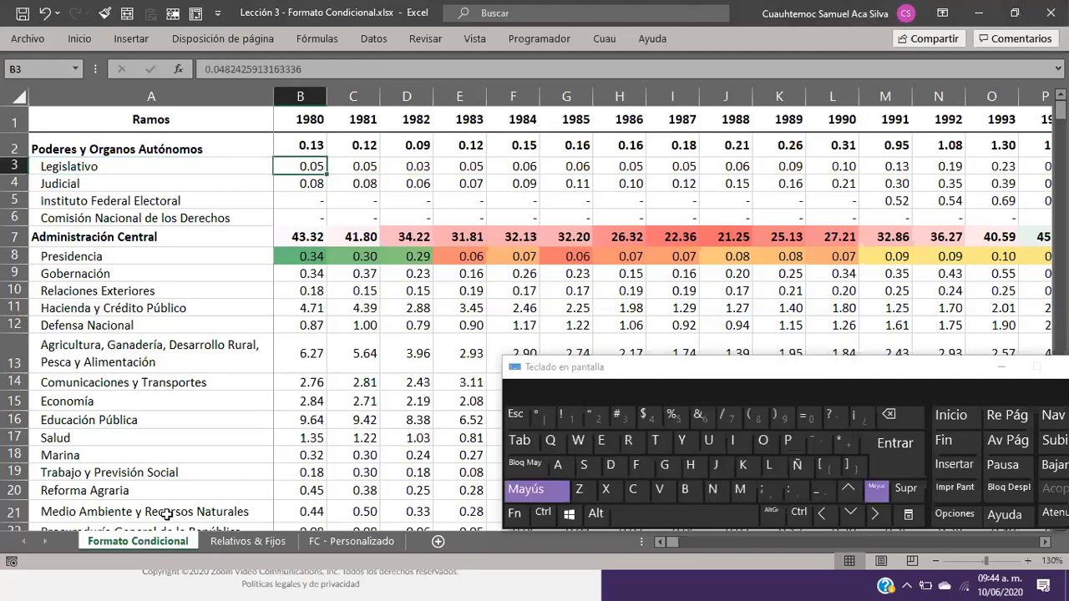
key(shift+Down)
key(shift+Down)
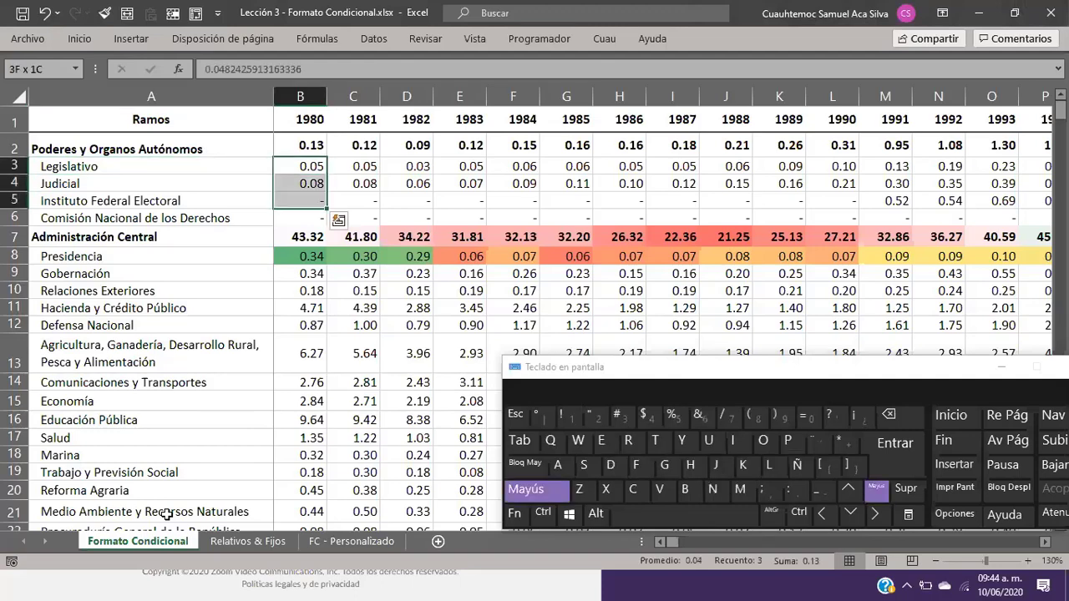
key(shift+Down)
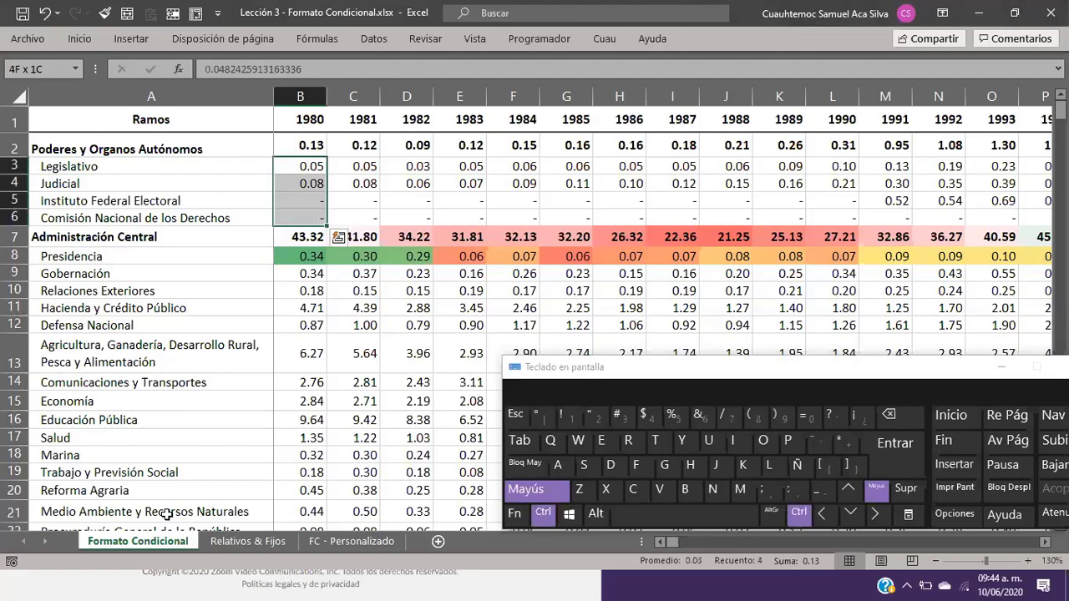
key(ctrl+shift+Right)
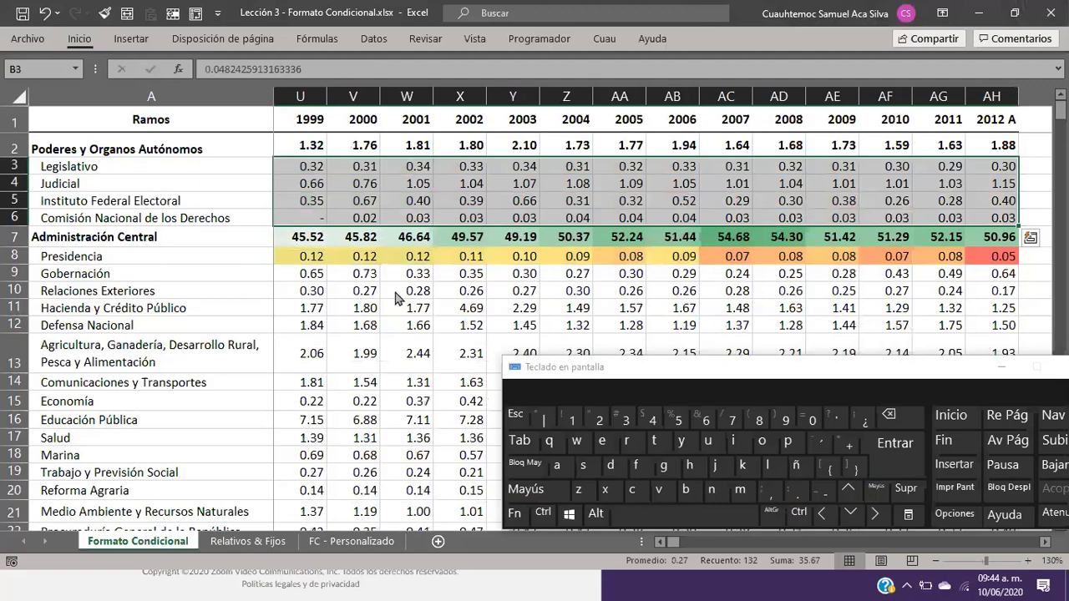
key(alt+o)
key(f)
key(c)
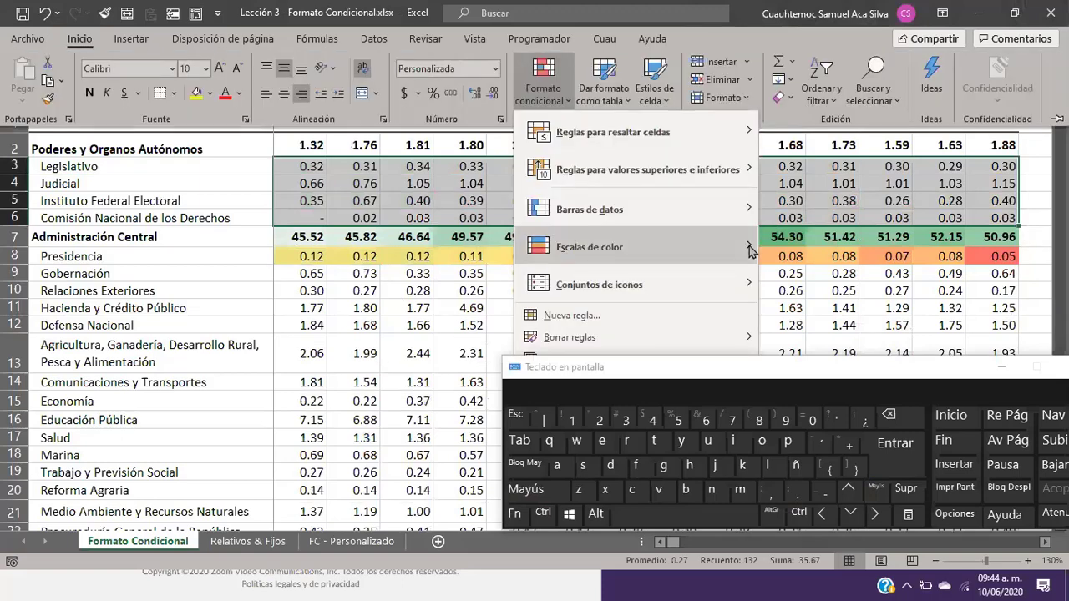
mouse_move(749, 251)
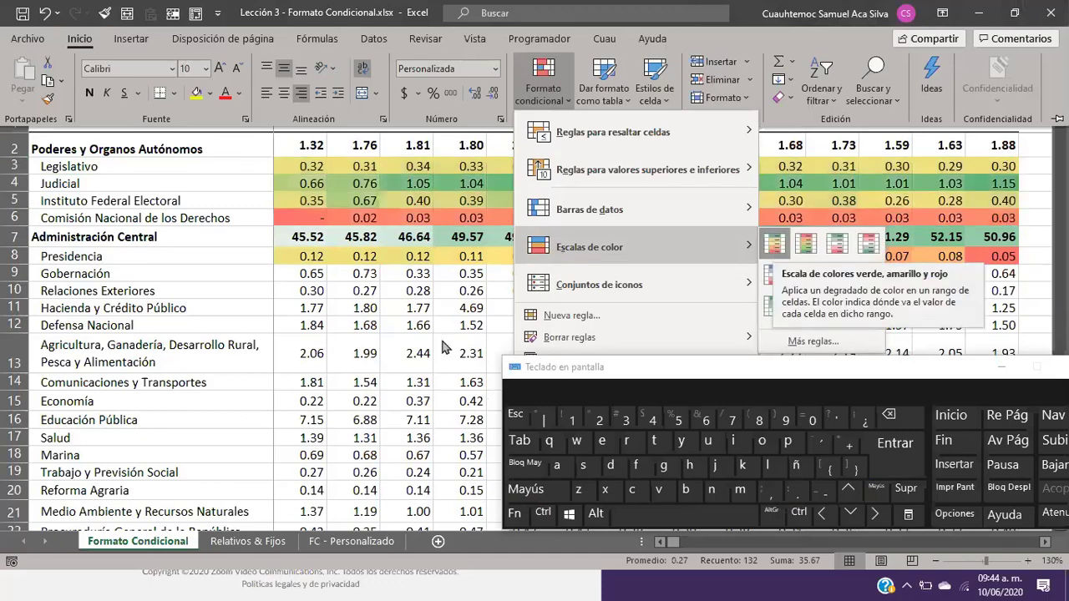
click(773, 247)
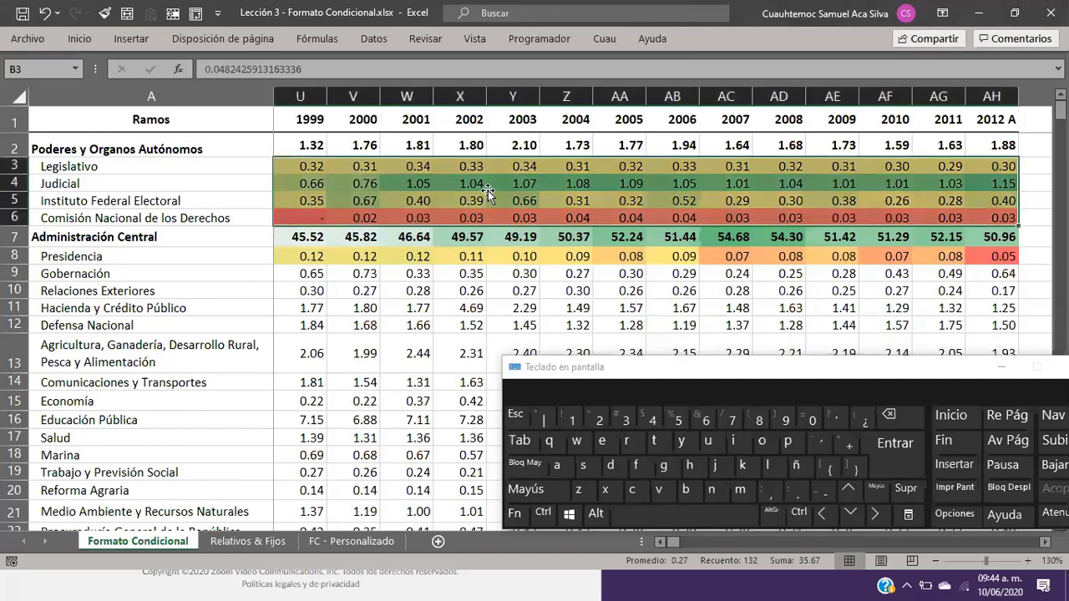
Examine how the Judicial row's colours change year by year from 1980 forward to 2003.
click(488, 190)
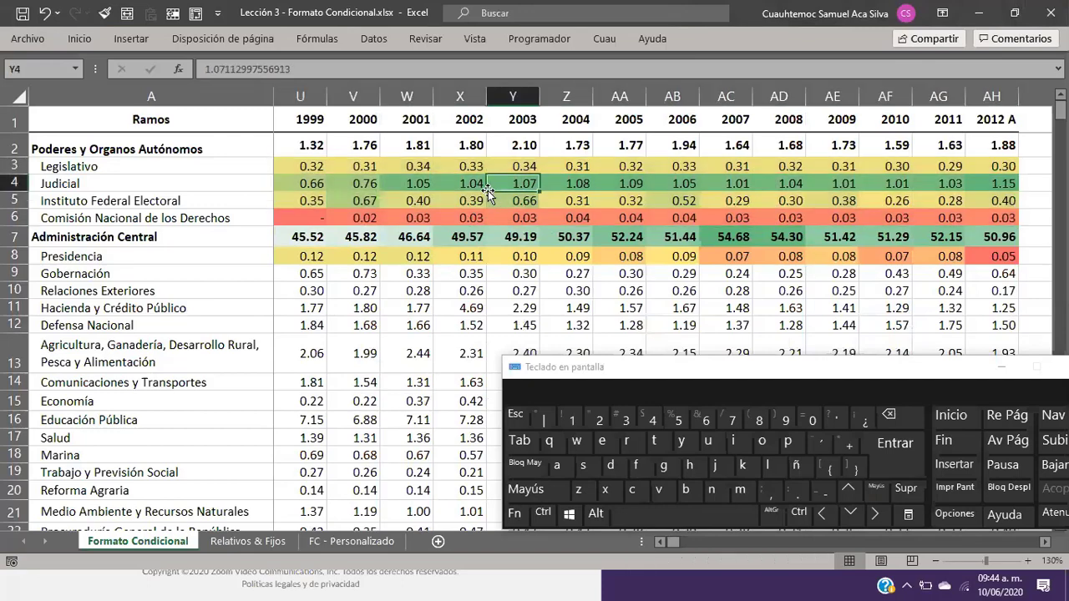
key(Home)
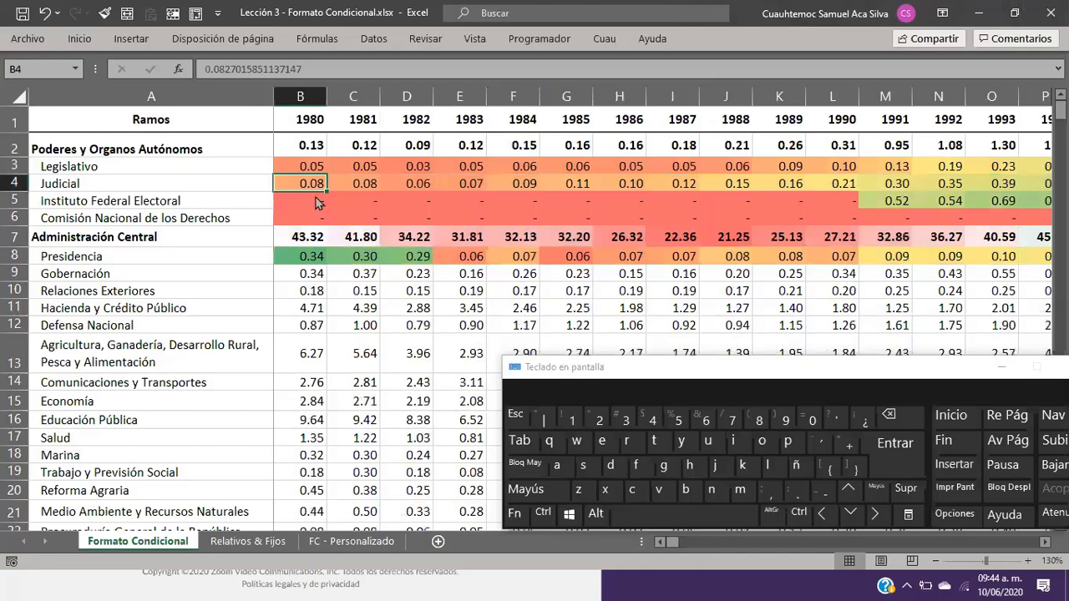
key(Right)
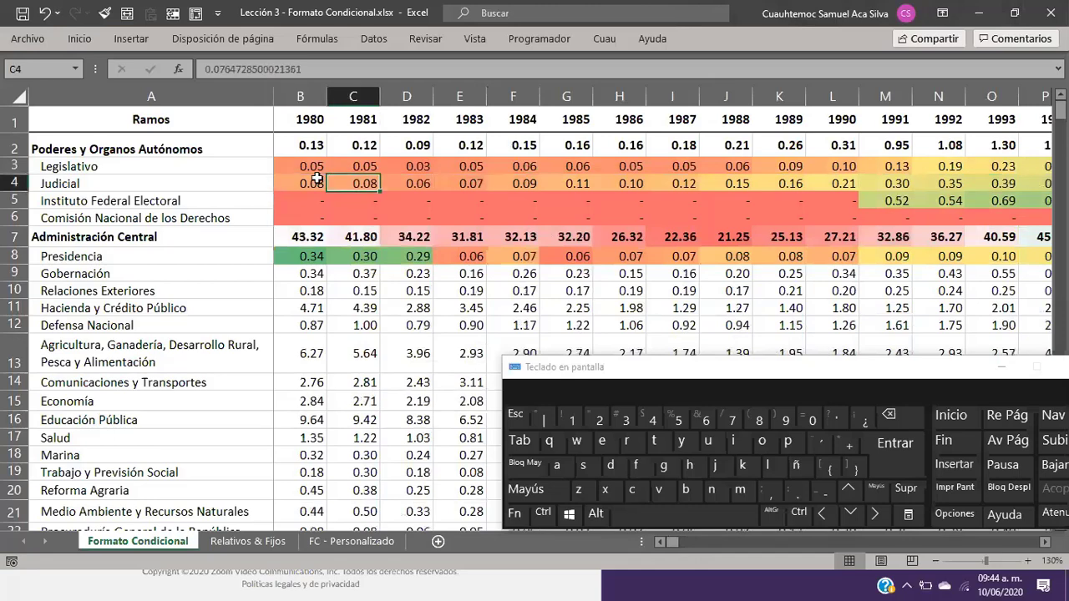
key(Right)
key(Right)
key(Right)
key(Right)
key(Right)
key(Right)
key(Right)
key(Right)
key(Right)
key(Right)
key(Right)
key(Right)
key(Right)
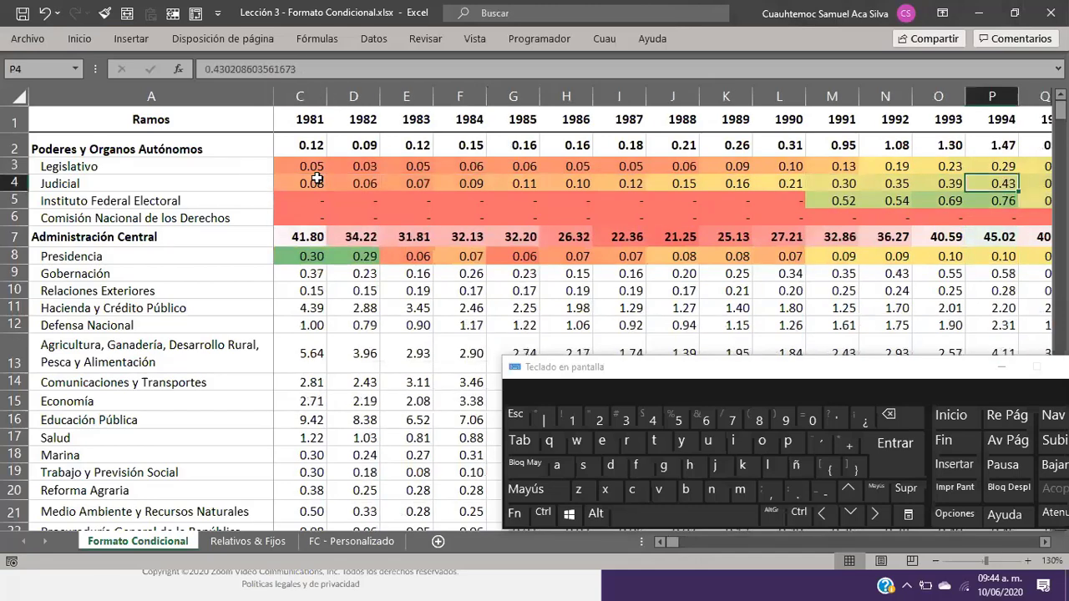
key(Right)
key(Right)
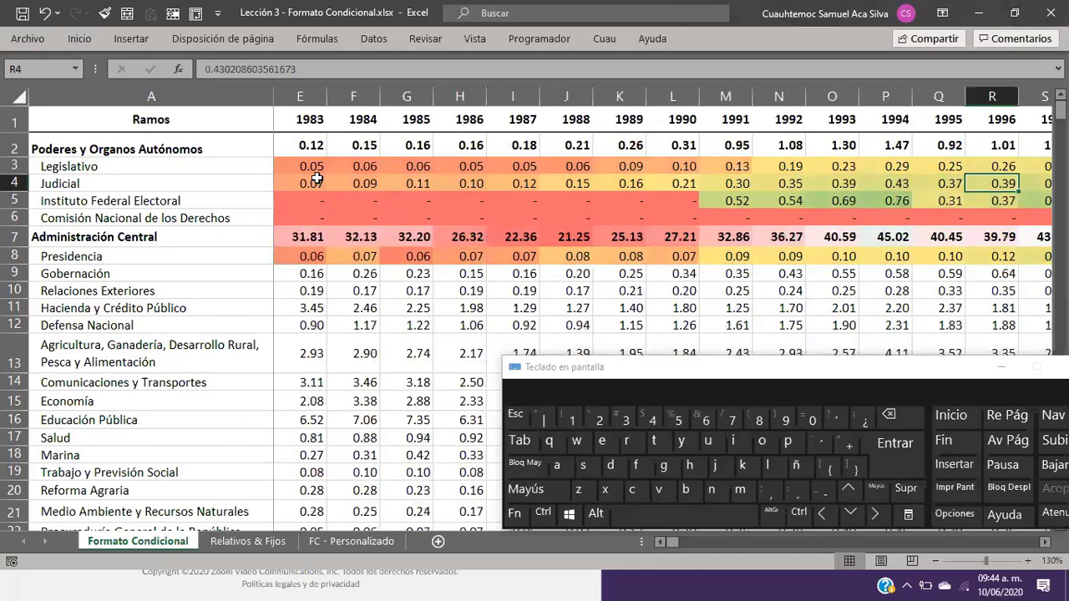
key(Right)
key(Right)
key(Right)
key(Right)
key(Right)
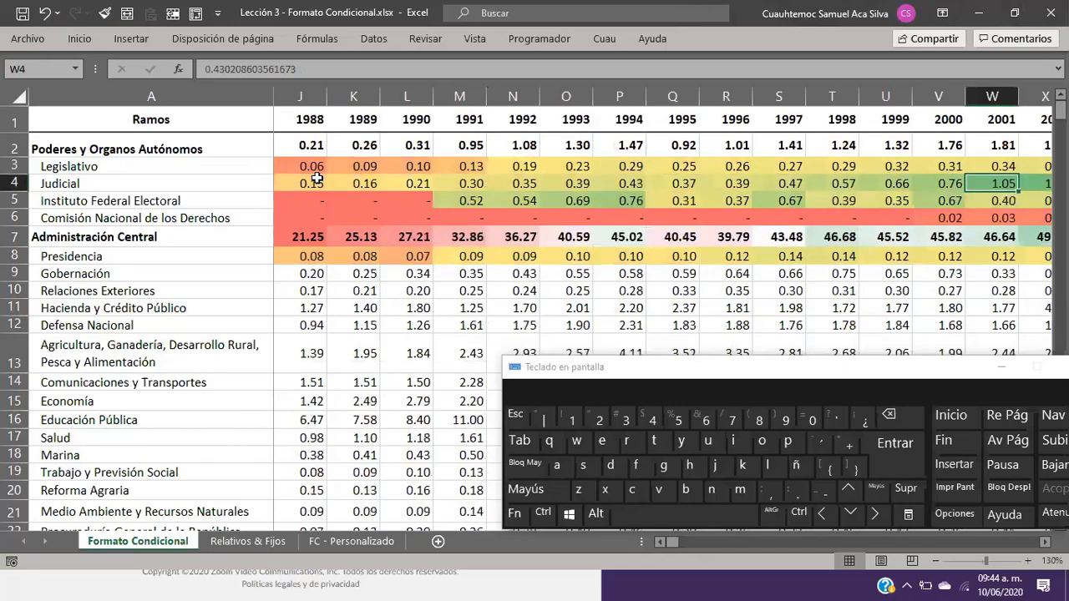
key(Right)
key(Right)
Compare the Legislativo and Judicial colours for 2000 and 2001, and check the Judicial values back to 1998.
key(Left)
key(Left)
key(Left)
key(Up)
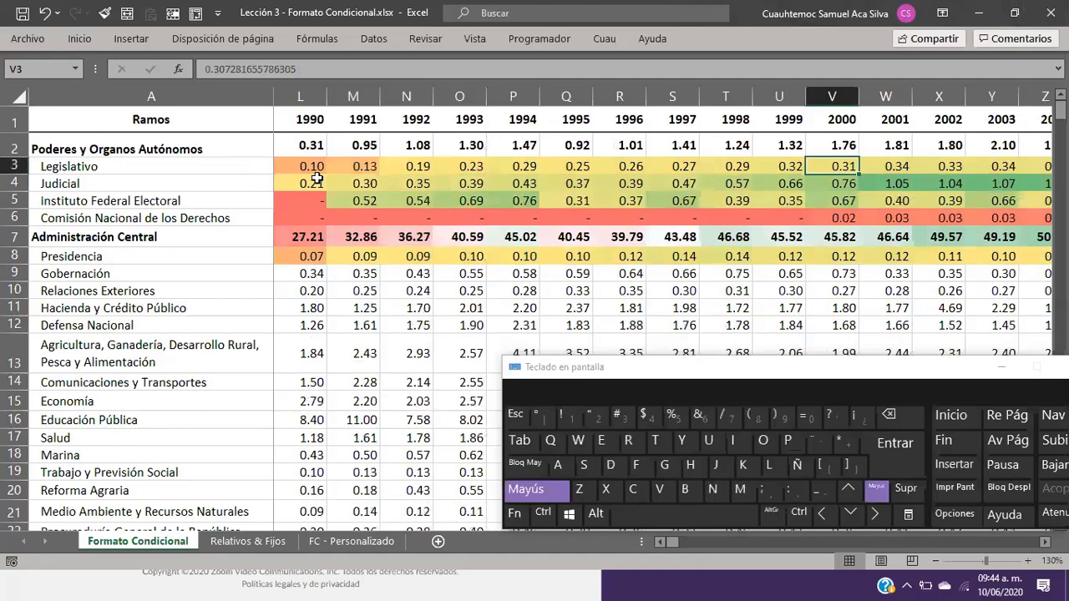
key(shift+Right)
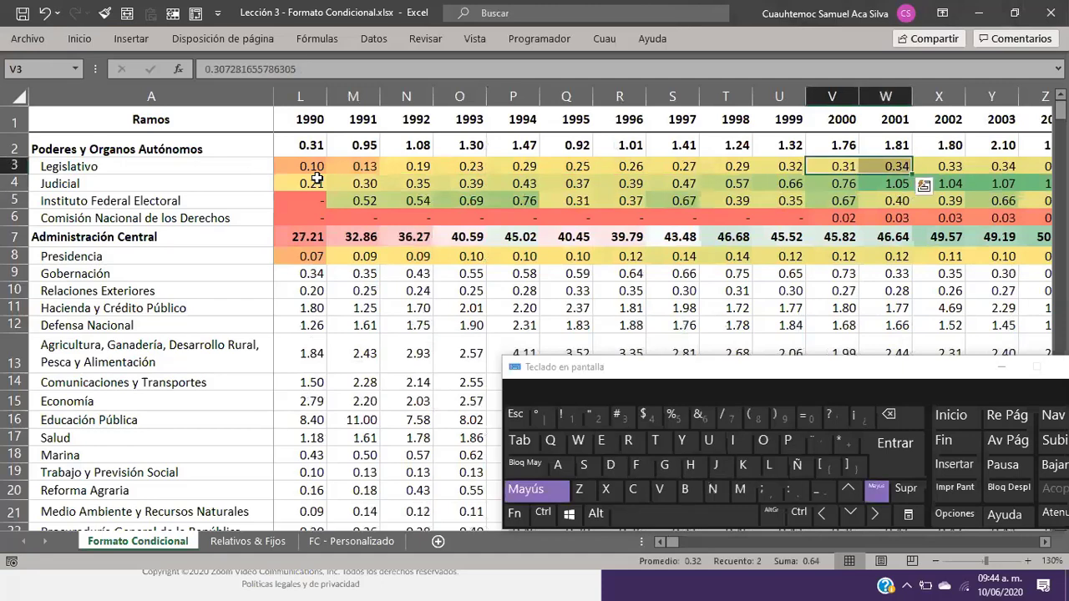
key(shift+Down)
key(Down)
key(Left)
key(Left)
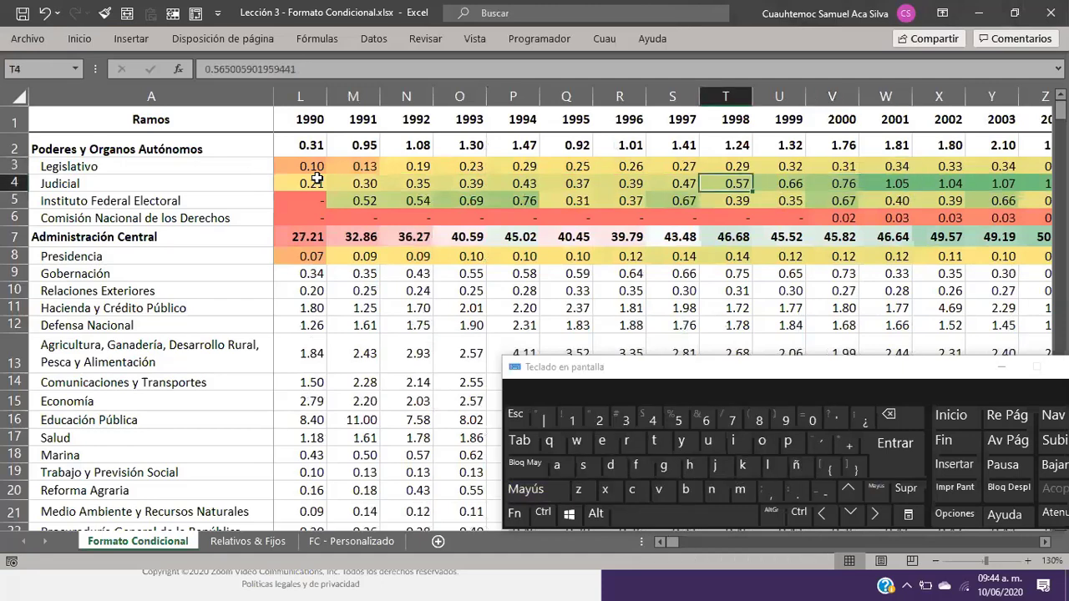
Examine how the Judicial row's colours change year by year from 1998 forward to 2012.
key(Right)
key(Right)
key(Right)
key(Right)
key(Right)
key(Right)
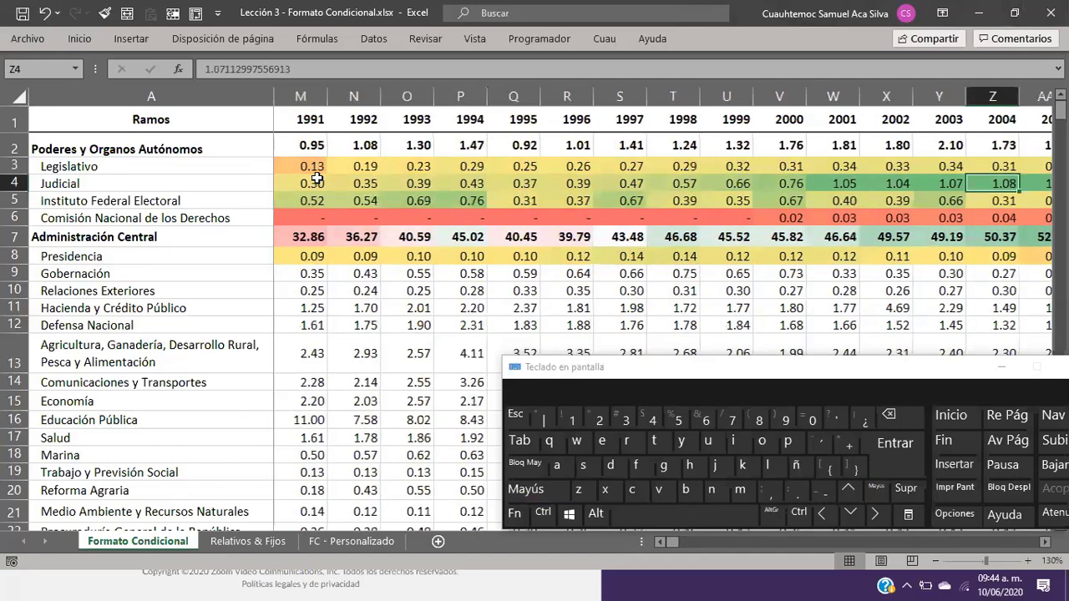
key(Right)
key(Right)
key(Right)
key(Right)
key(Right)
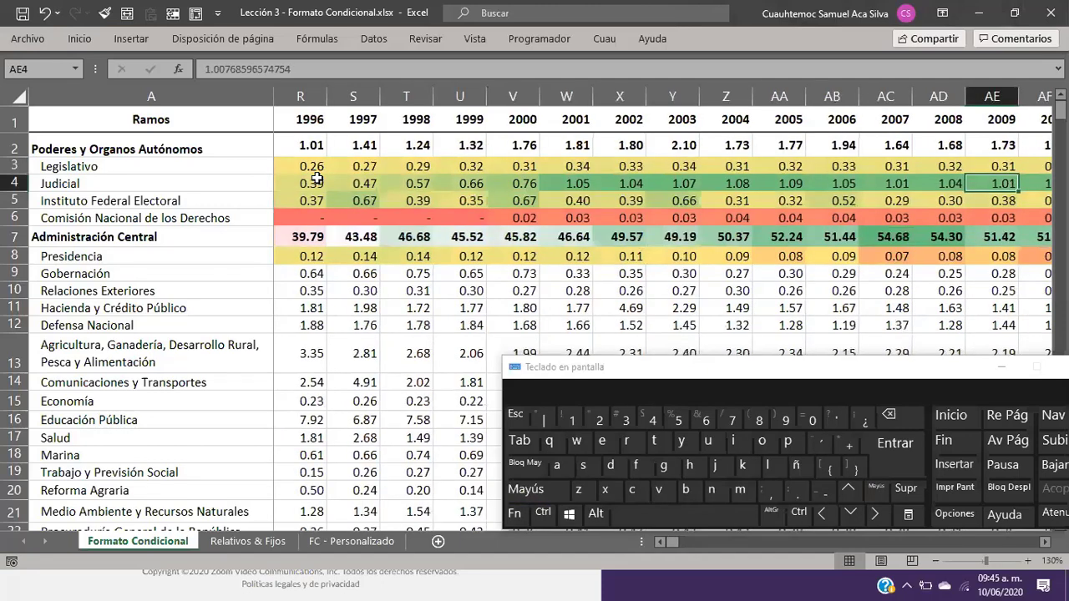
key(Left)
key(Left)
key(Left)
key(Left)
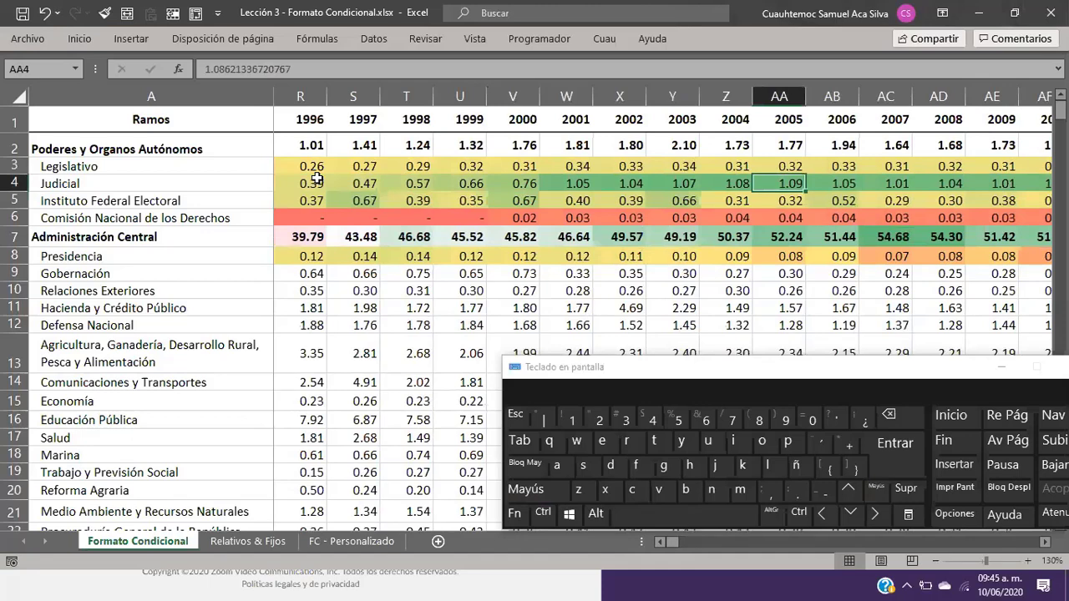
key(Right)
key(Right)
key(Right)
key(Right)
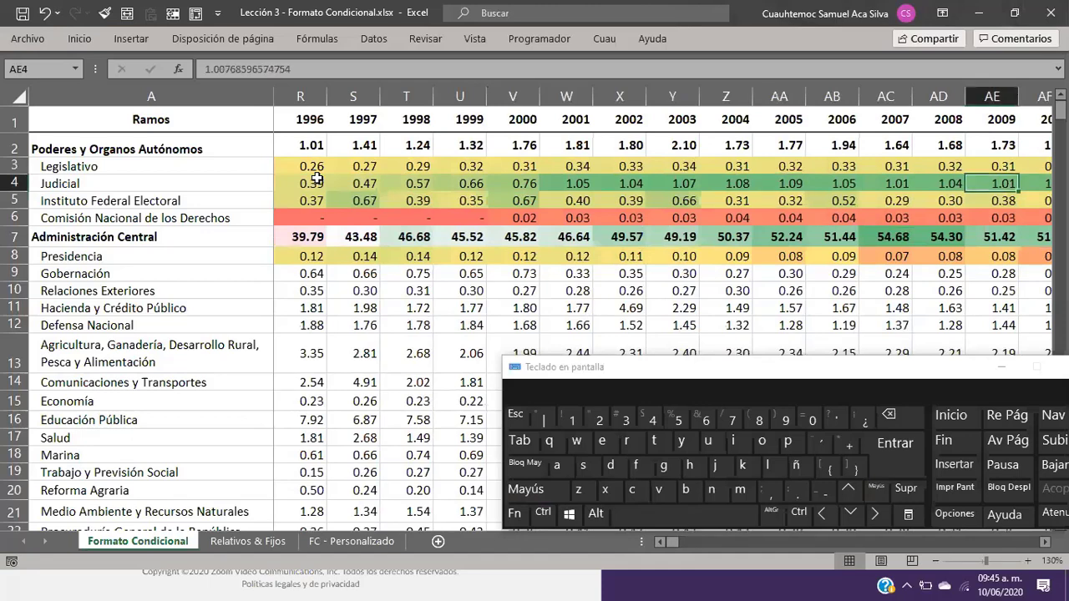
key(Right)
key(Right)
key(Right)
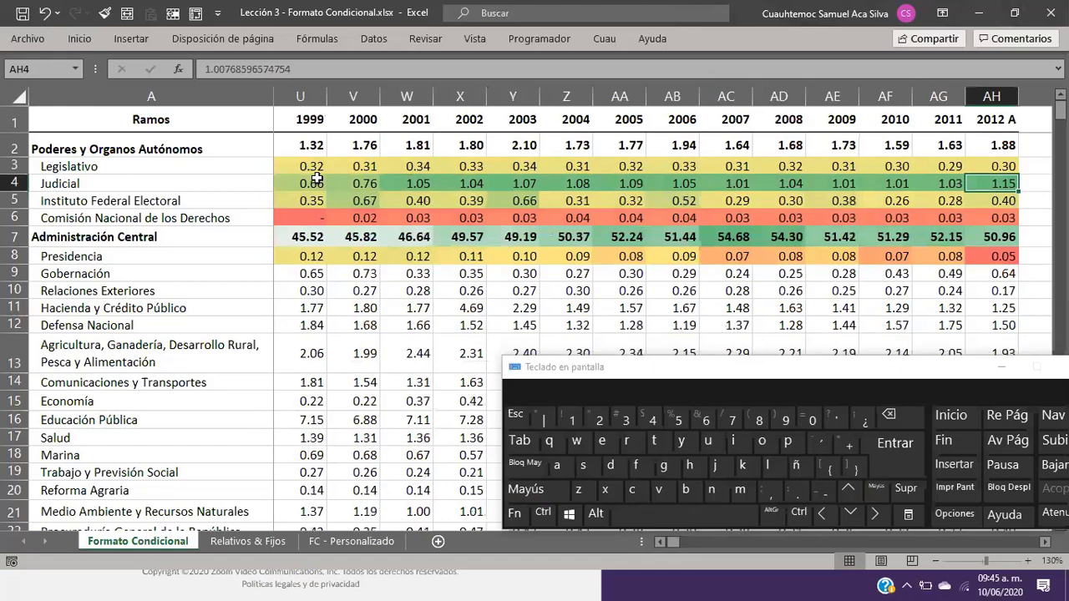
scroll(318, 178, right, 8)
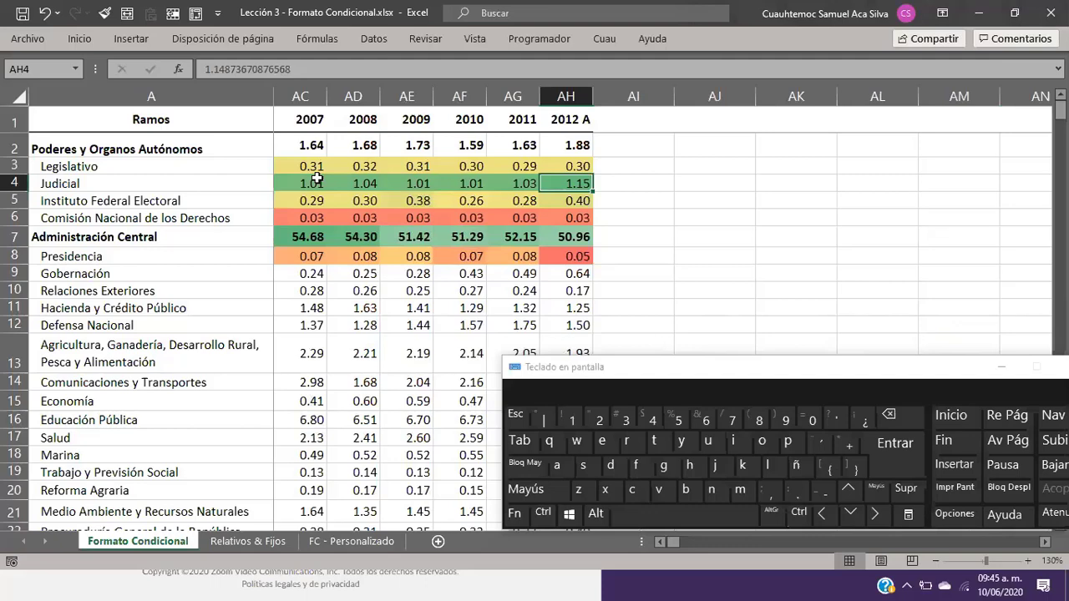
Trace the Judicial row's colours backward from 2007 to 2000.
click(317, 178)
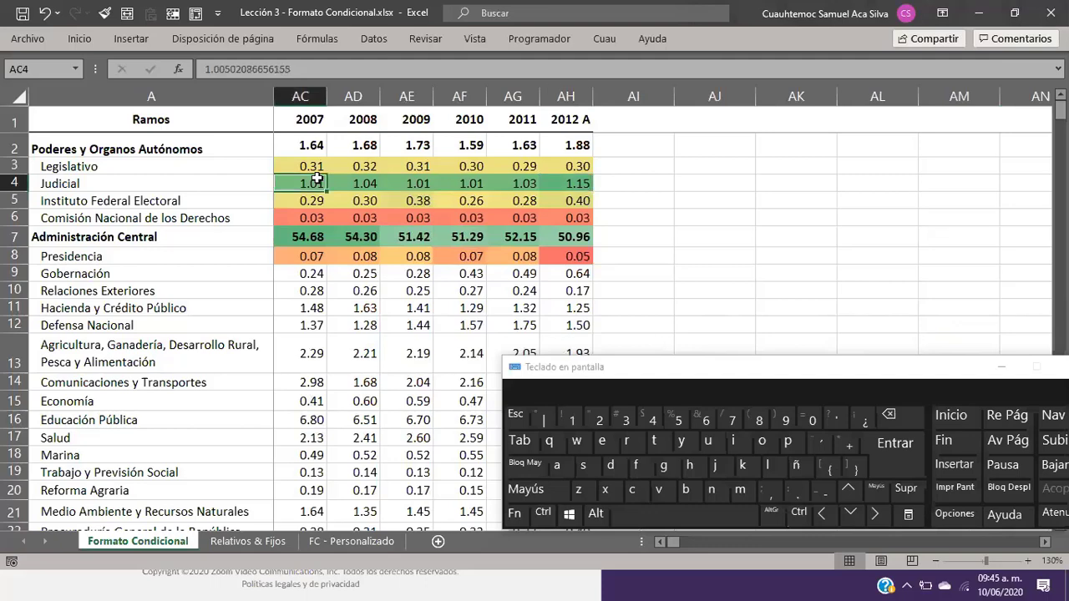
key(Left)
key(Left)
key(Left)
key(Left)
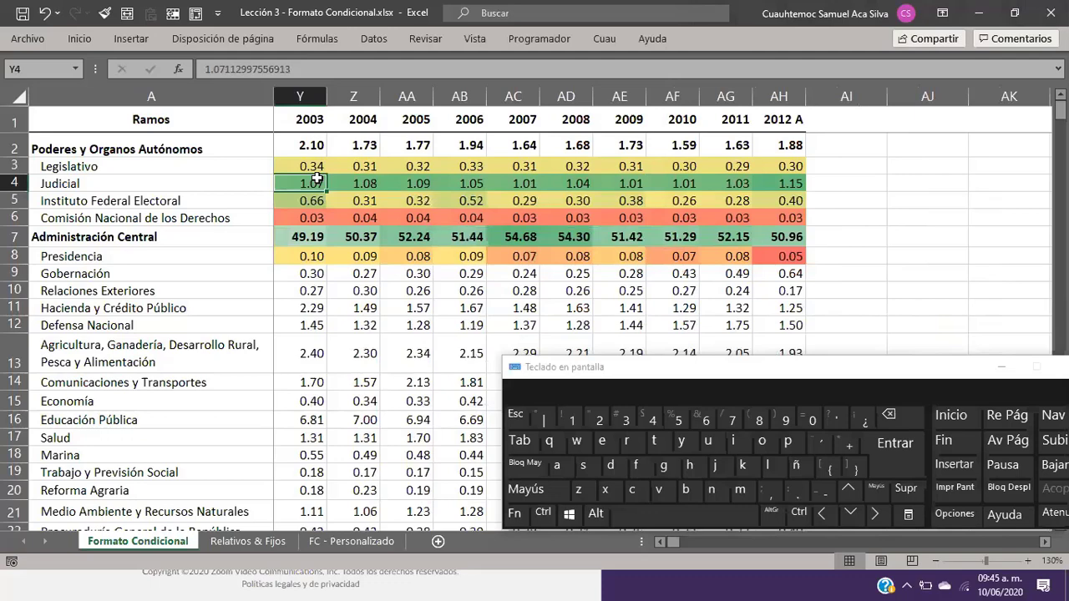
key(Left)
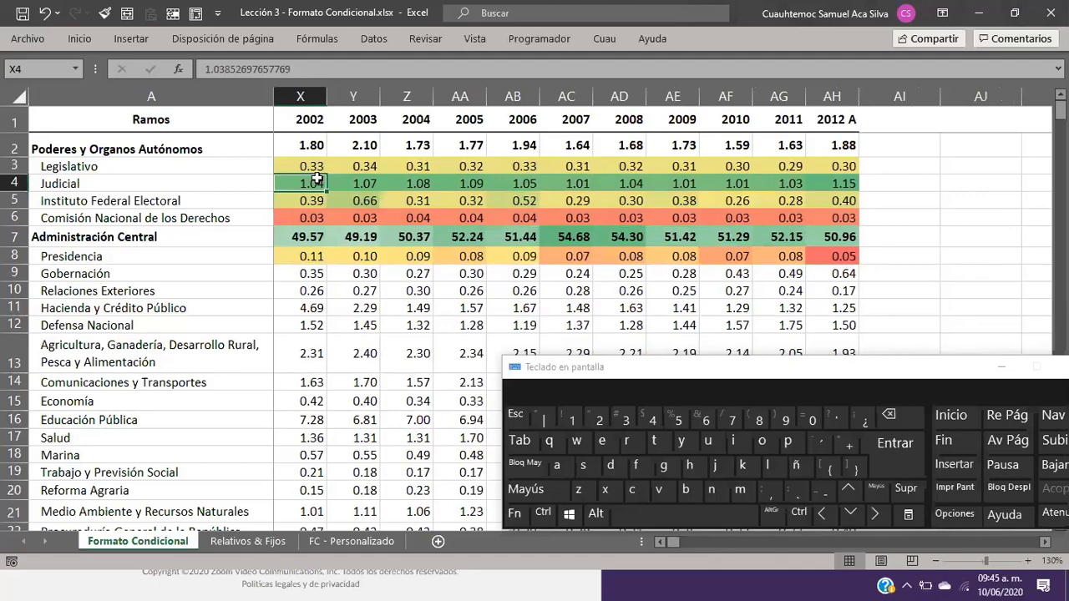
key(Left)
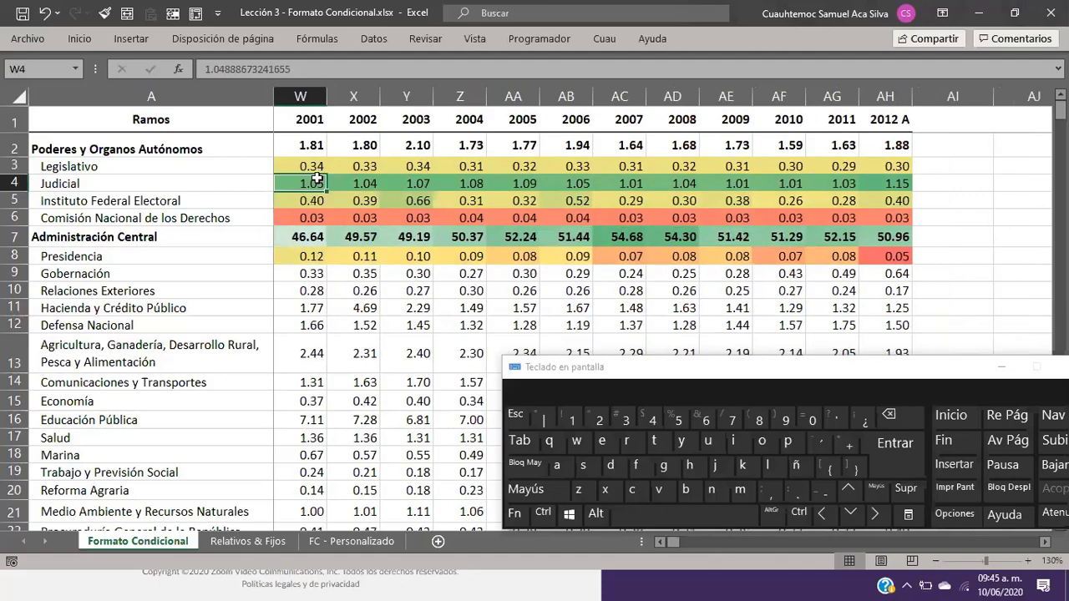
key(Left)
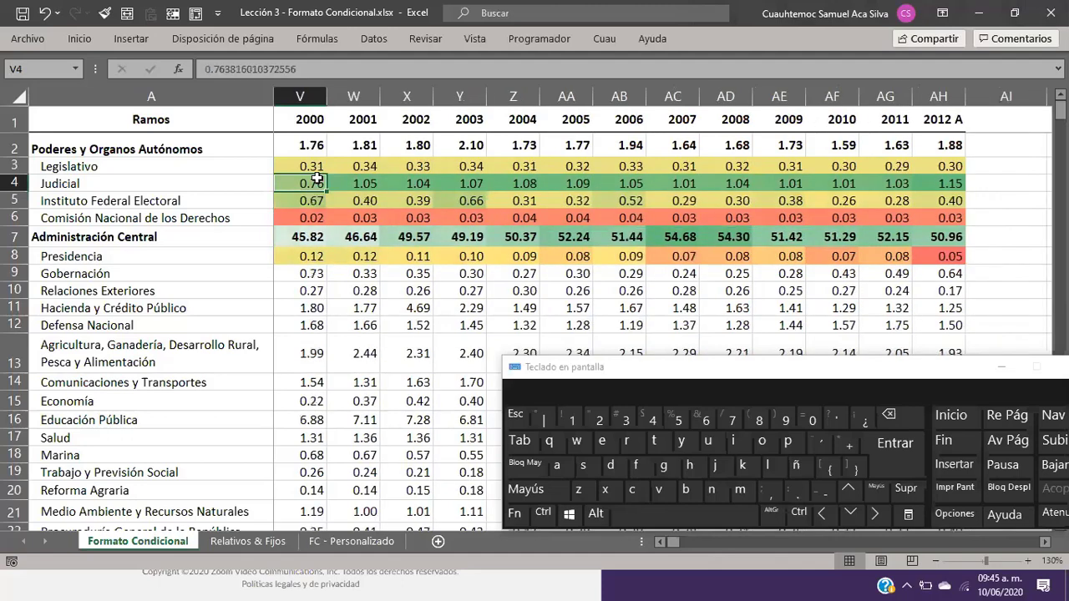
Check the Comisión Nacional de los Derechos colours from 2000 back to 1997 and forward to 2010.
key(Down)
key(Down)
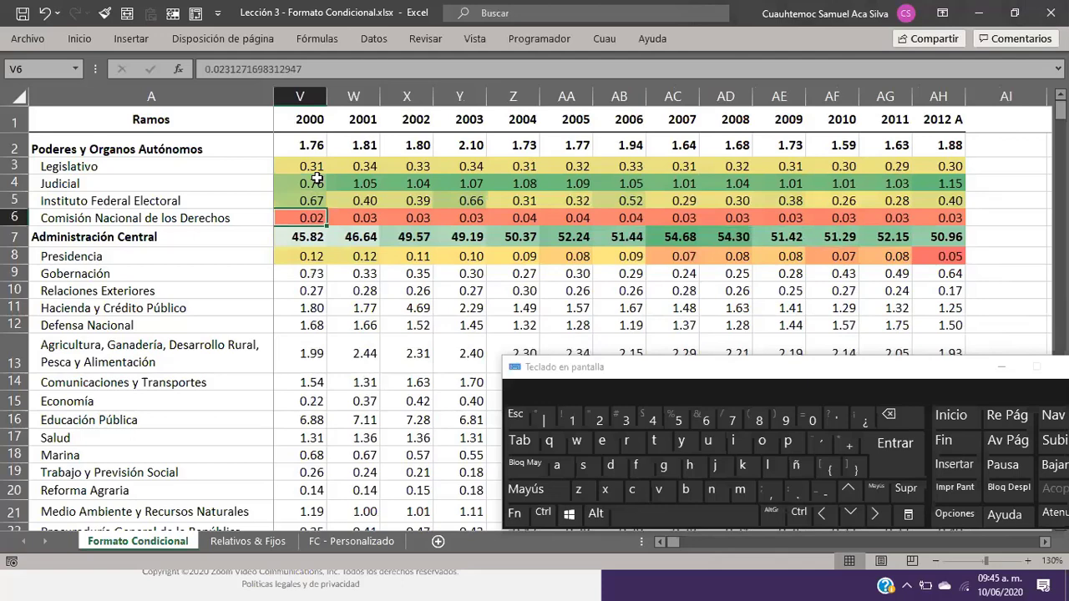
key(Left)
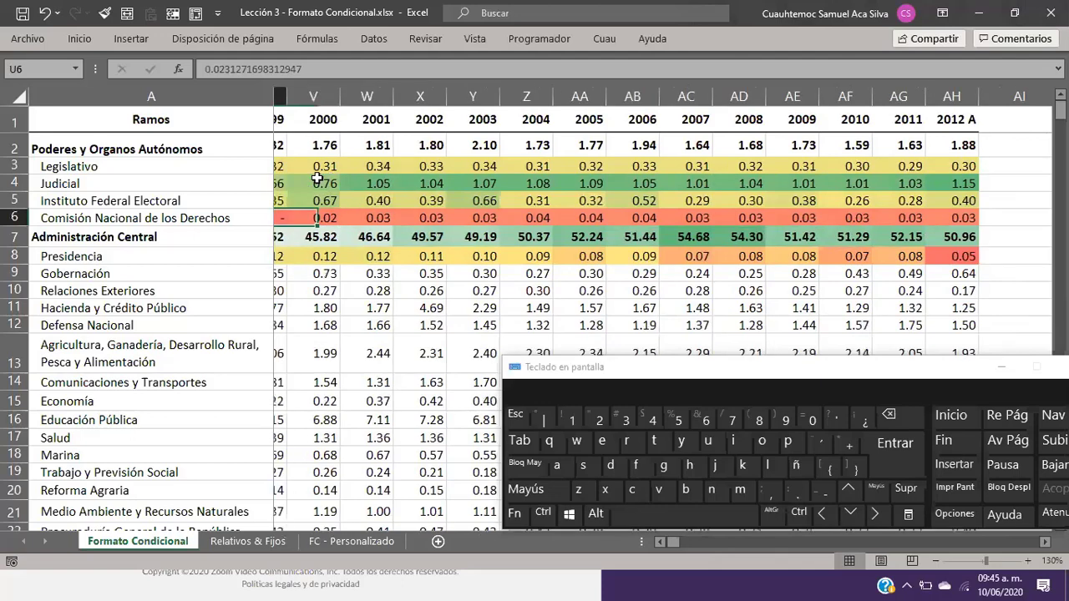
key(Left)
key(Left)
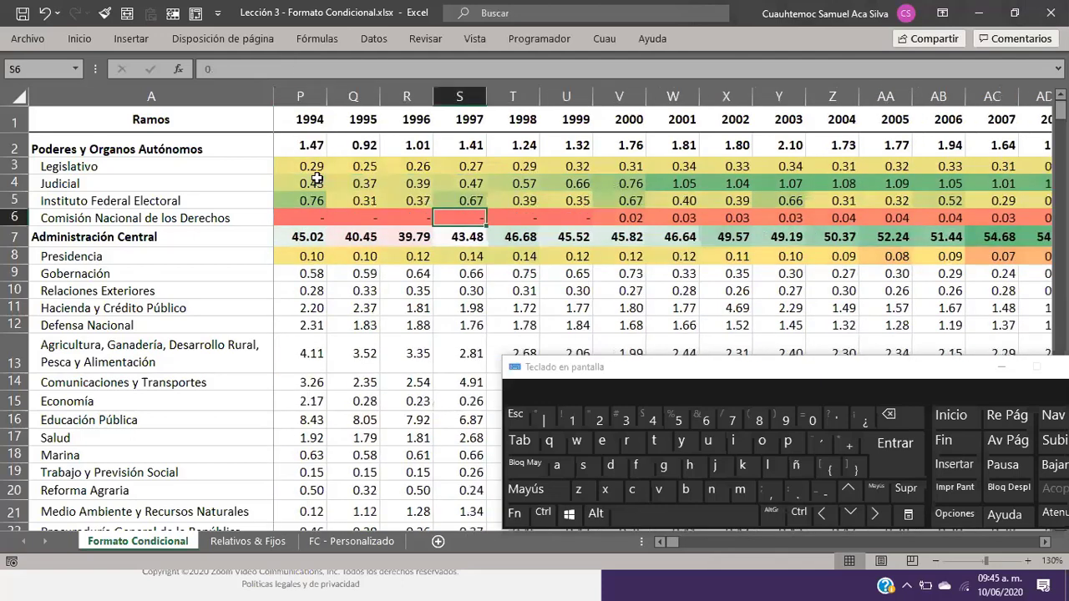
key(Right)
key(Right)
key(Right)
key(Right)
key(Right)
key(Right)
key(Right)
key(Right)
key(Right)
key(Right)
key(Right)
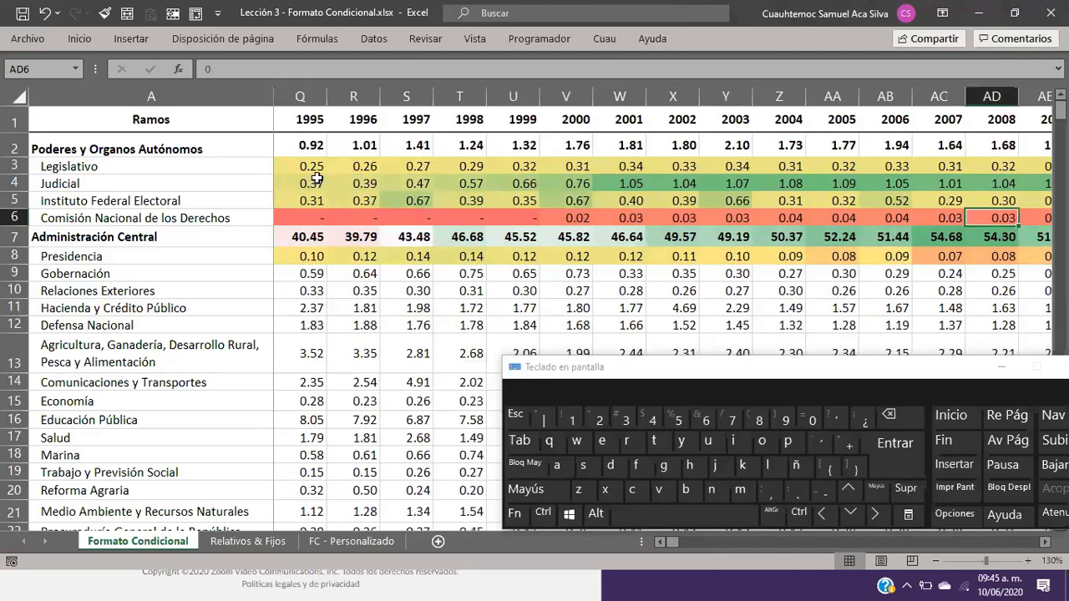
key(Right)
key(Right)
Compare the Judicial colours for 2010 through 2012 with those from 2000 back to 1996.
key(Up)
key(Up)
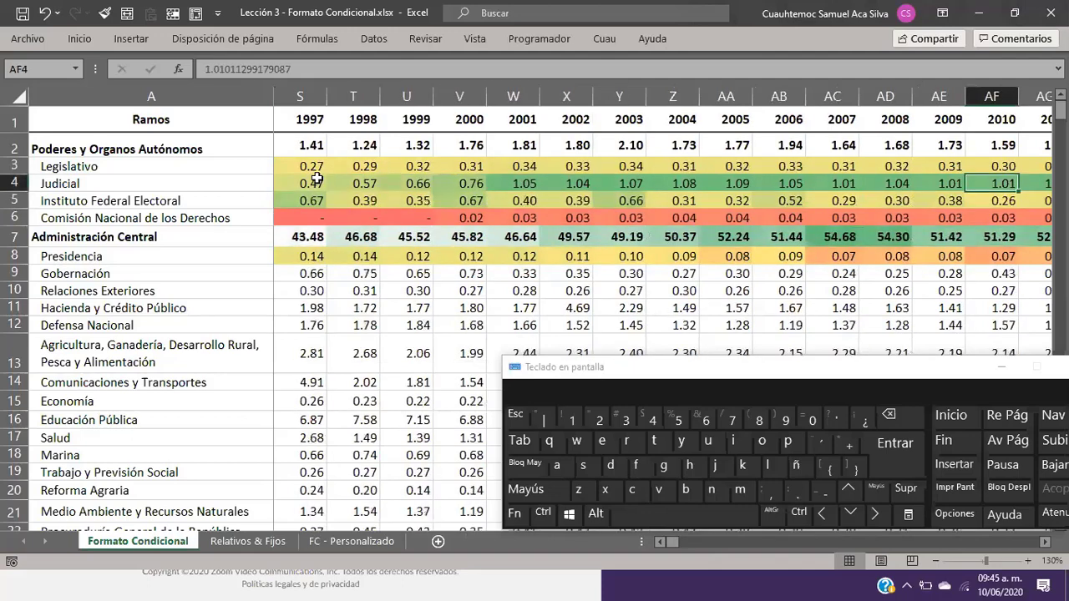
key(Right)
key(Right)
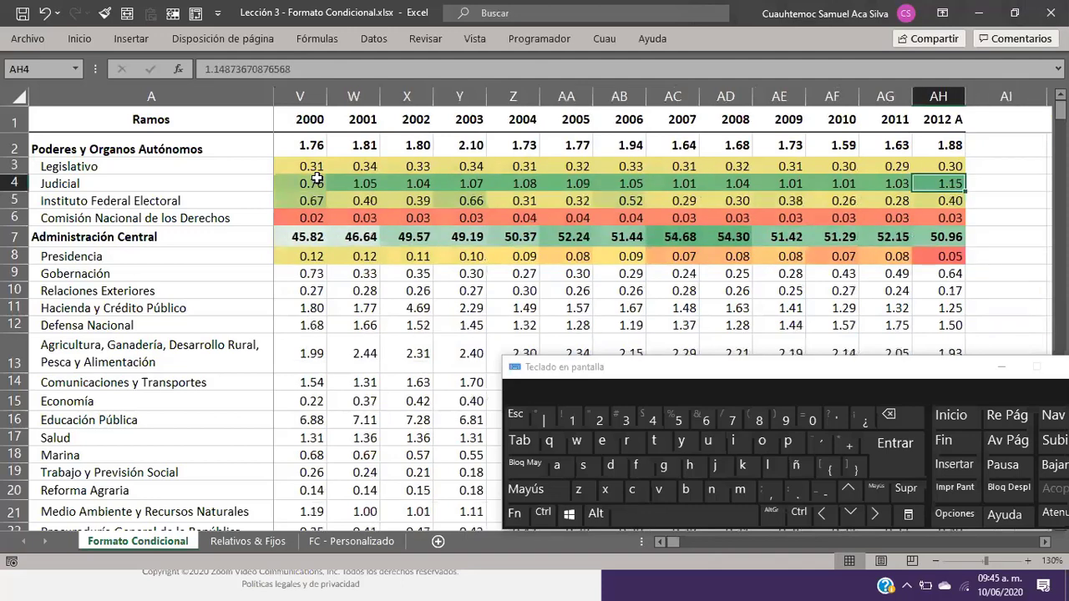
click(317, 178)
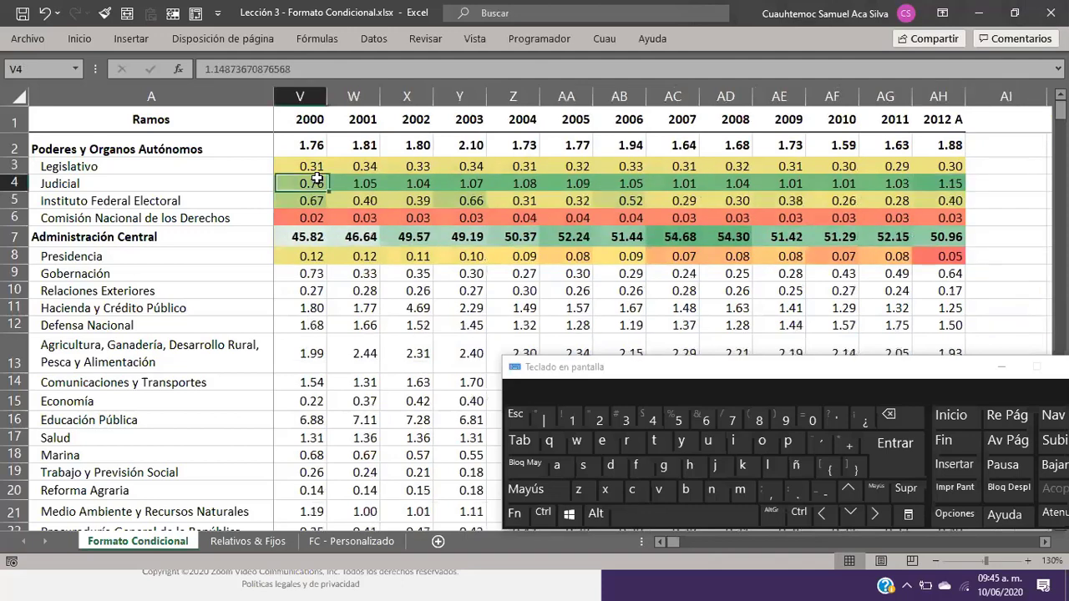
key(Left)
key(Left)
key(Left)
key(Left)
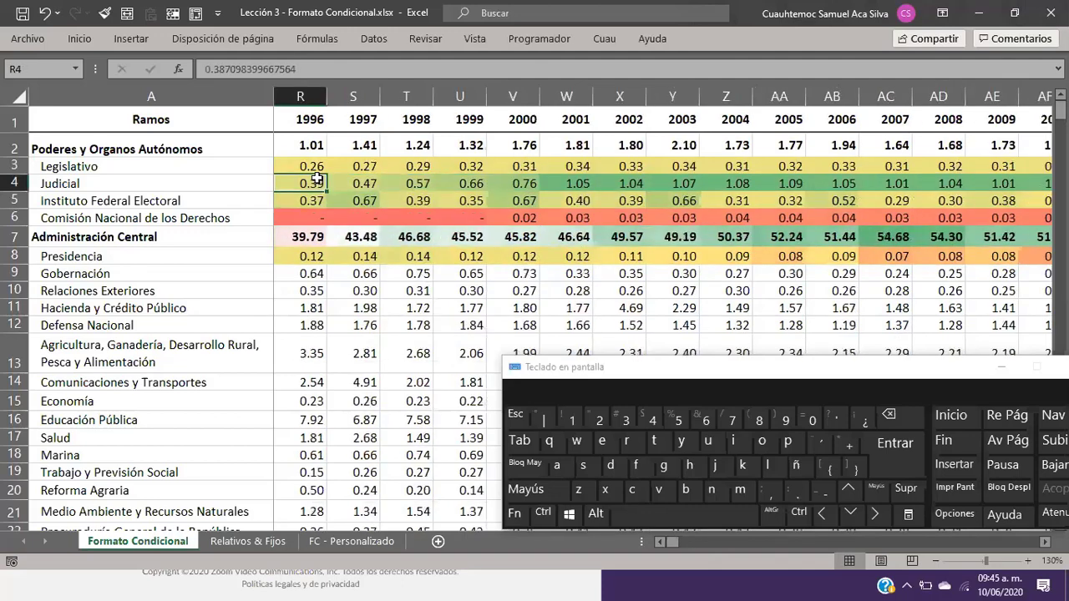
Compare the Legislativo and Instituto Federal Electoral colours between 1996 and 2003.
key(Up)
key(Right)
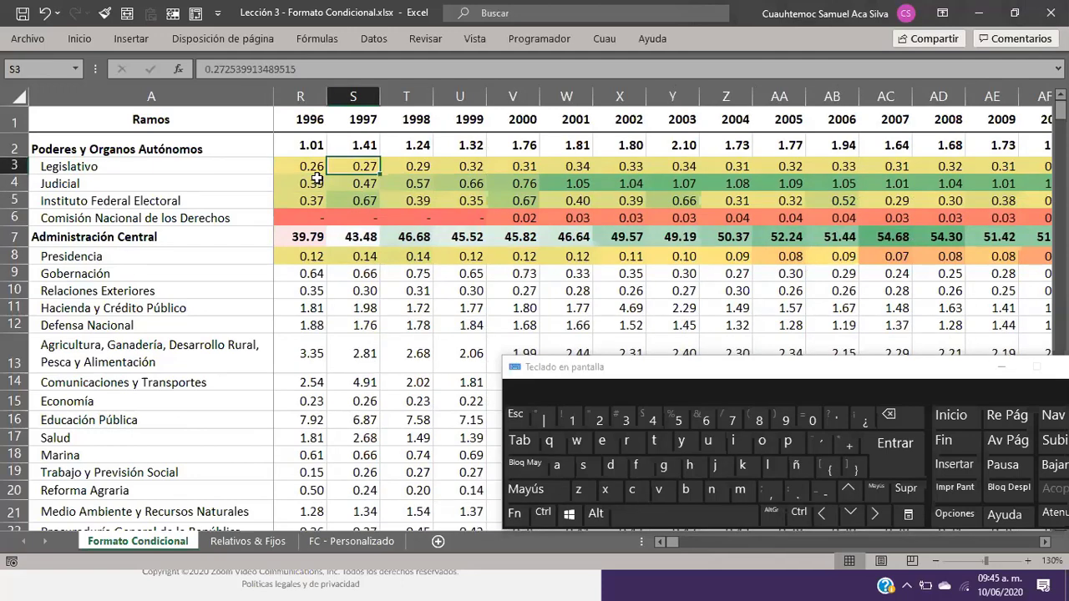
key(Down)
key(Down)
key(Right)
key(Right)
key(Right)
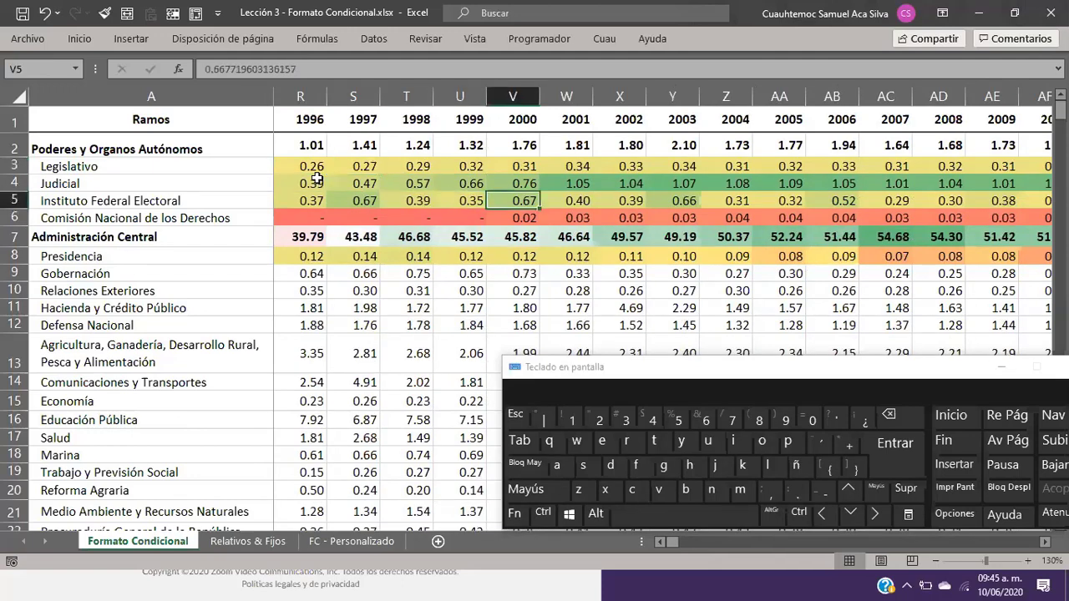
key(Left)
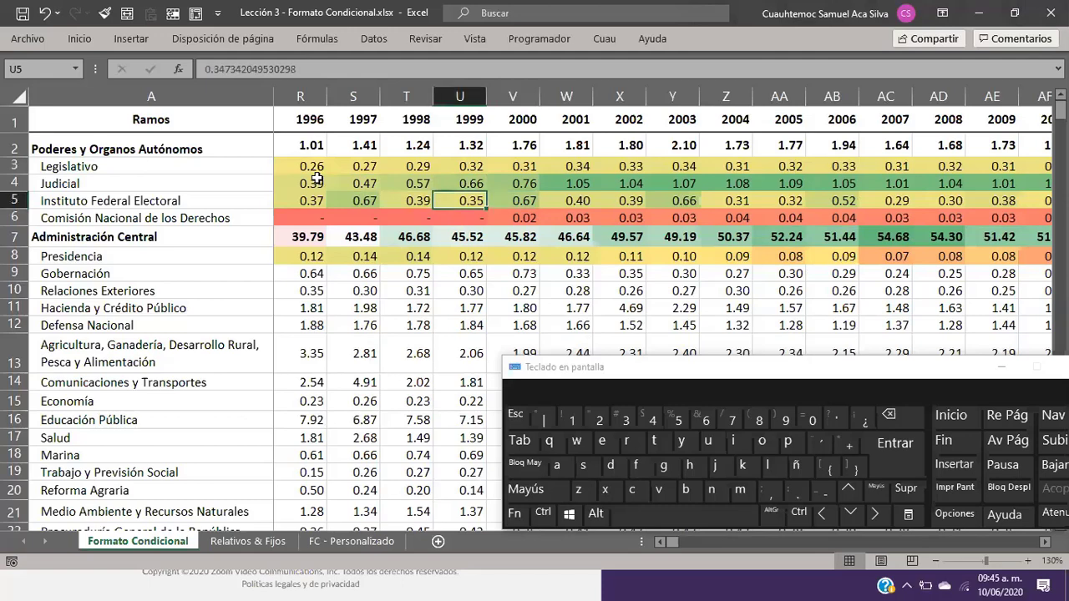
key(Right)
key(Up)
key(Up)
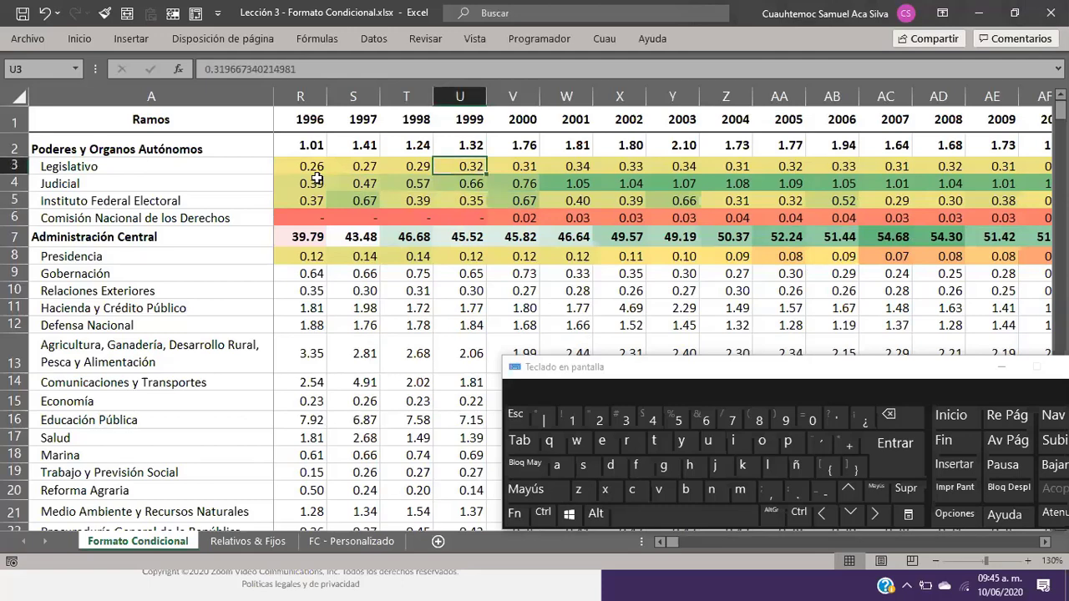
key(Down)
key(Down)
key(Right)
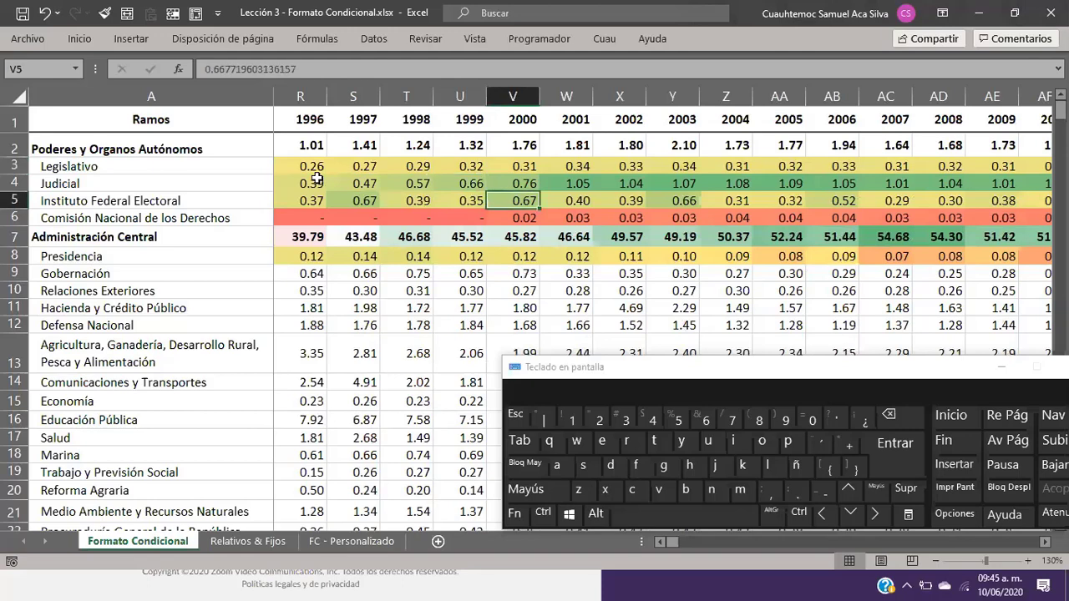
key(Right)
key(Right)
key(Right)
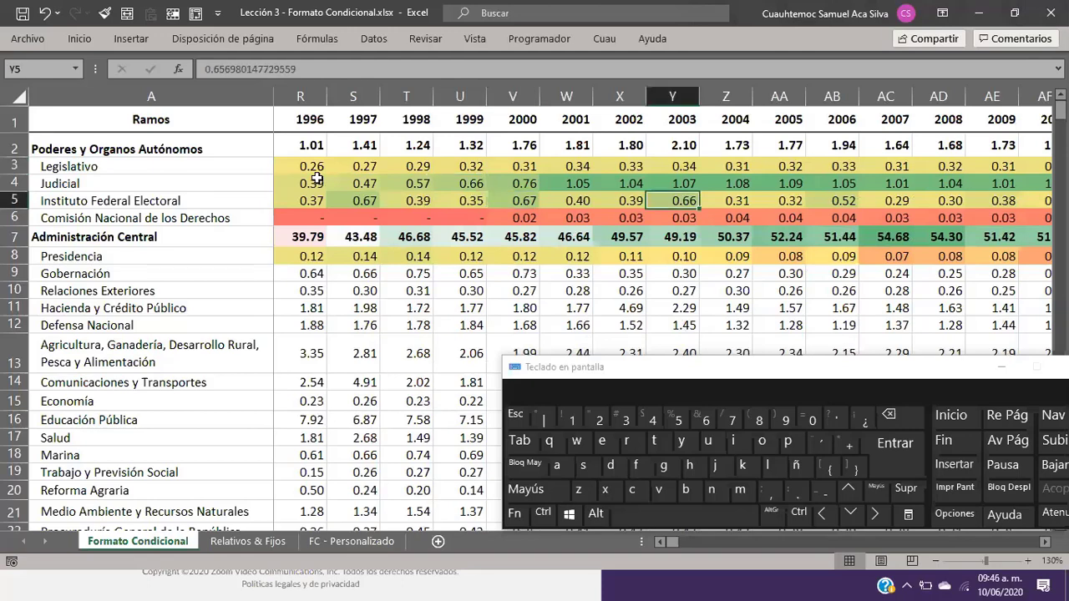
Compare the 2003 colours of Legislativo, Judicial, Instituto Federal Electoral and Comisión Nacional de los Derechos.
key(Page_Down)
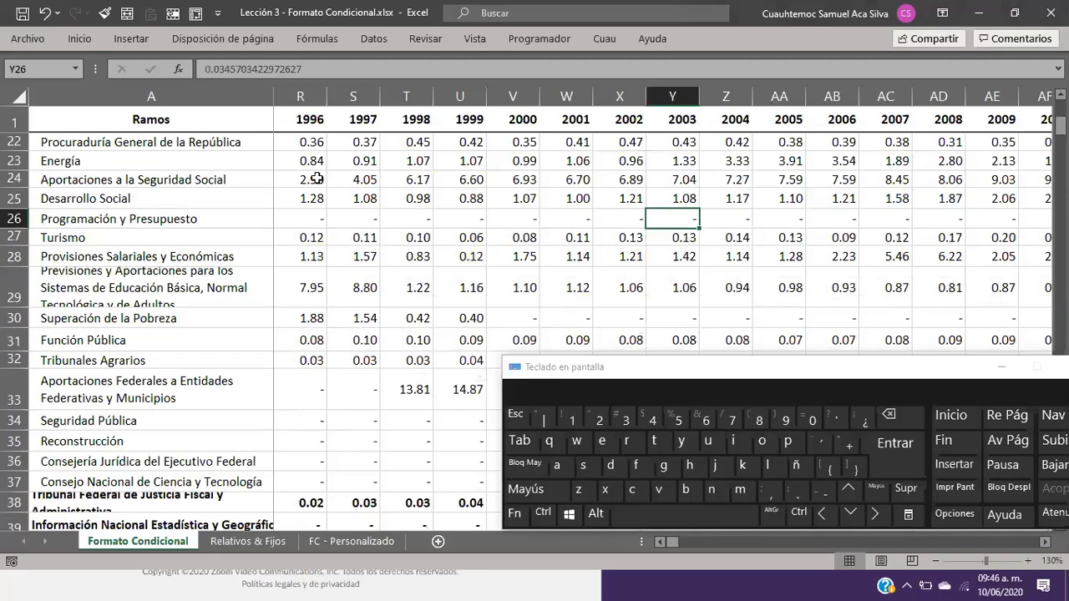
key(Page_Up)
key(Up)
key(Up)
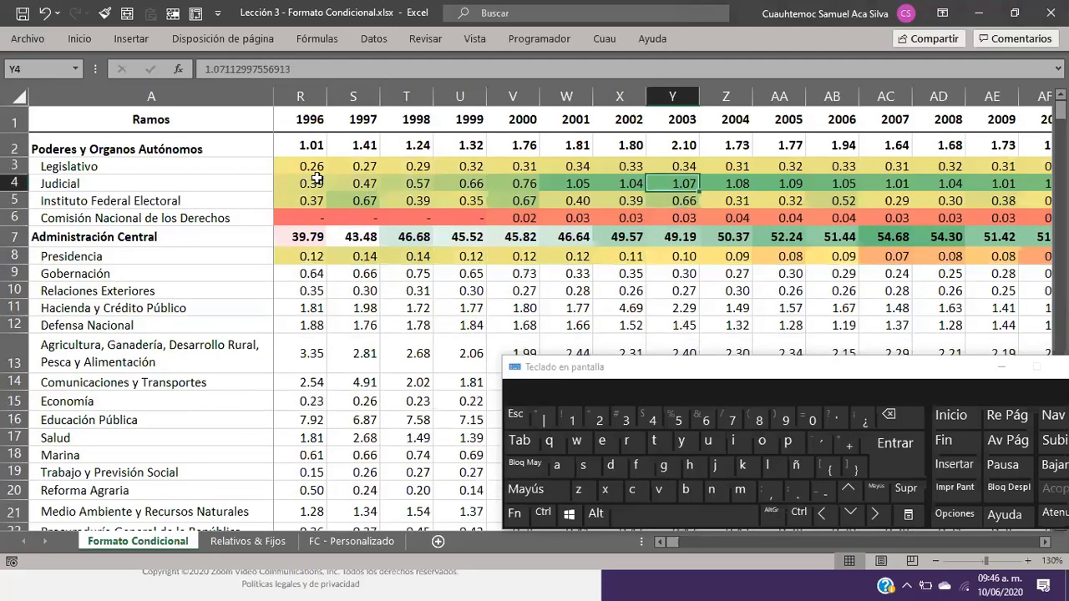
key(Down)
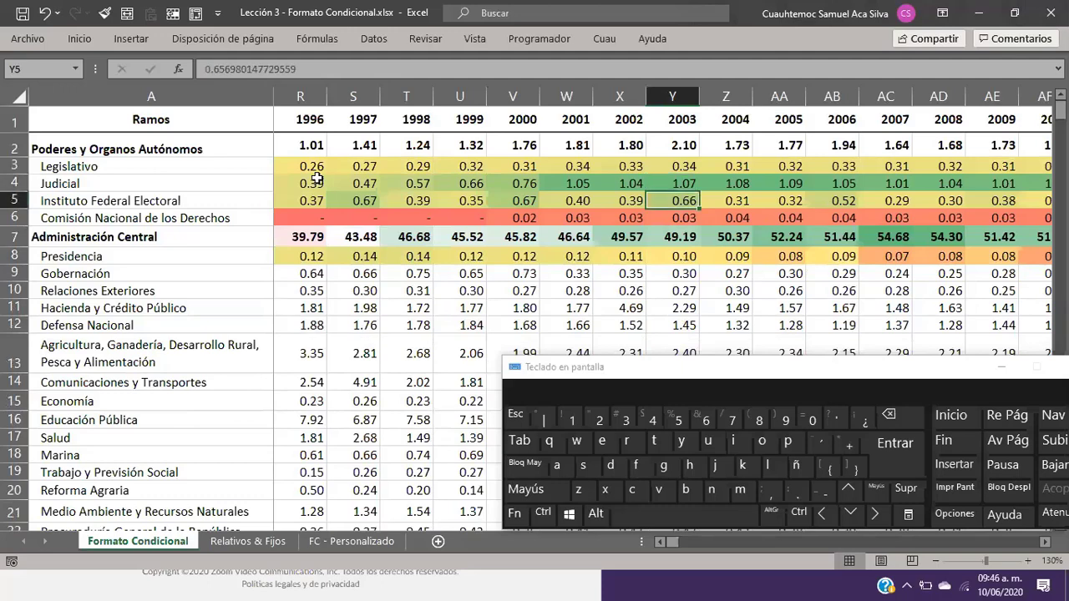
key(Up)
key(Up)
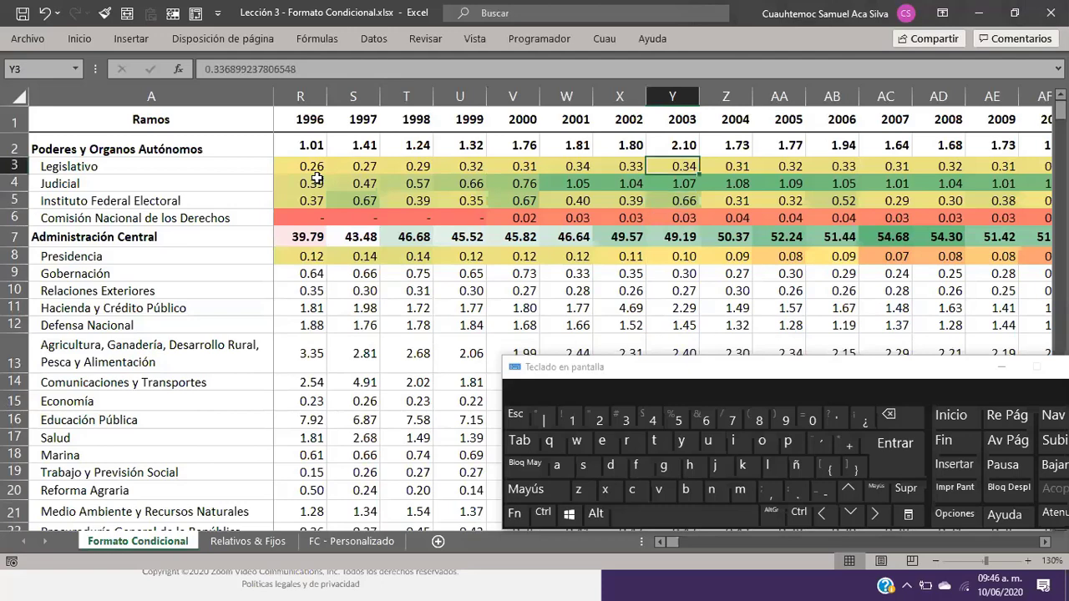
key(Down)
key(Down)
key(Down)
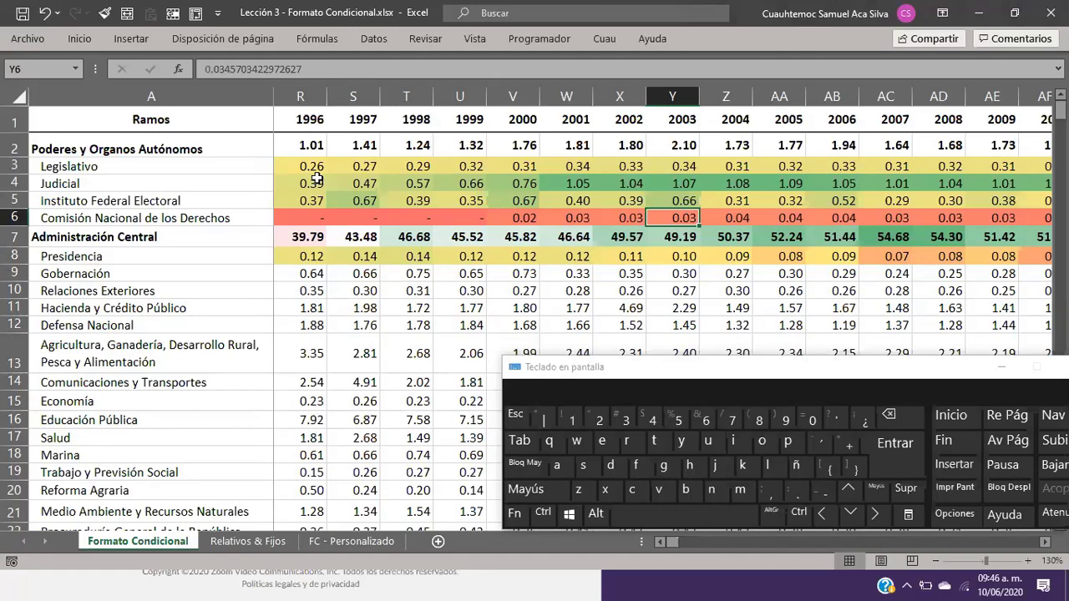
Check the Comisión Nacional de los Derechos colours from 2003 toward 2012 and back to 2007.
key(Right)
key(Right)
key(Right)
key(Right)
key(Right)
key(Right)
key(Right)
key(Right)
key(Left)
key(Left)
key(Left)
key(Left)
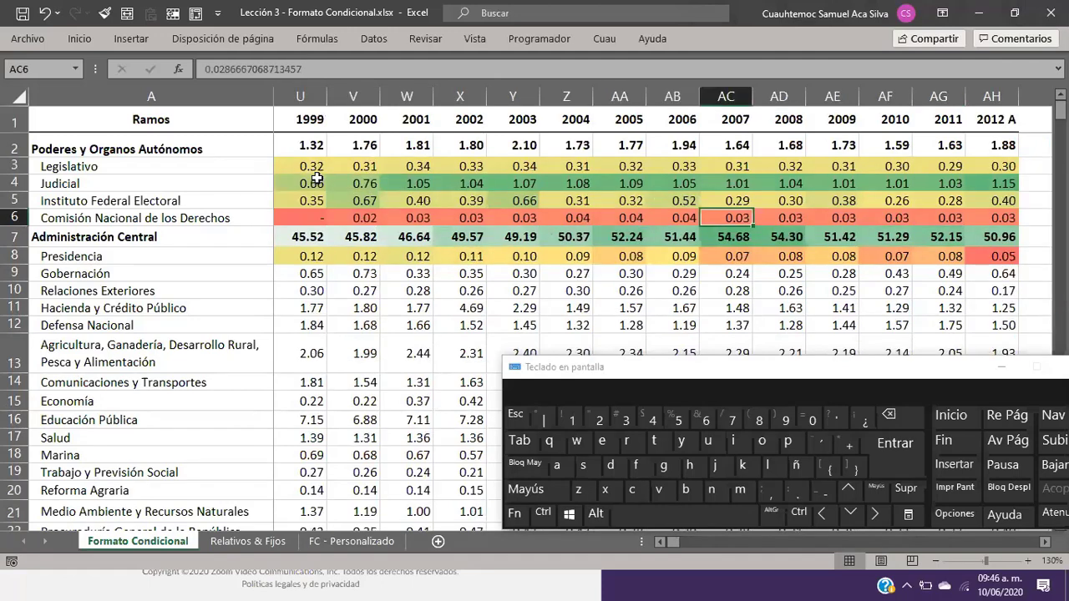
Apply the green-yellow-red colour scale to the Administración Central branches, Presidencia through Consejo Nacional de Ciencia y Tecnología, for 1980 to 2012 (B8:AH37).
key(Home)
key(Down)
key(Down)
key(Down)
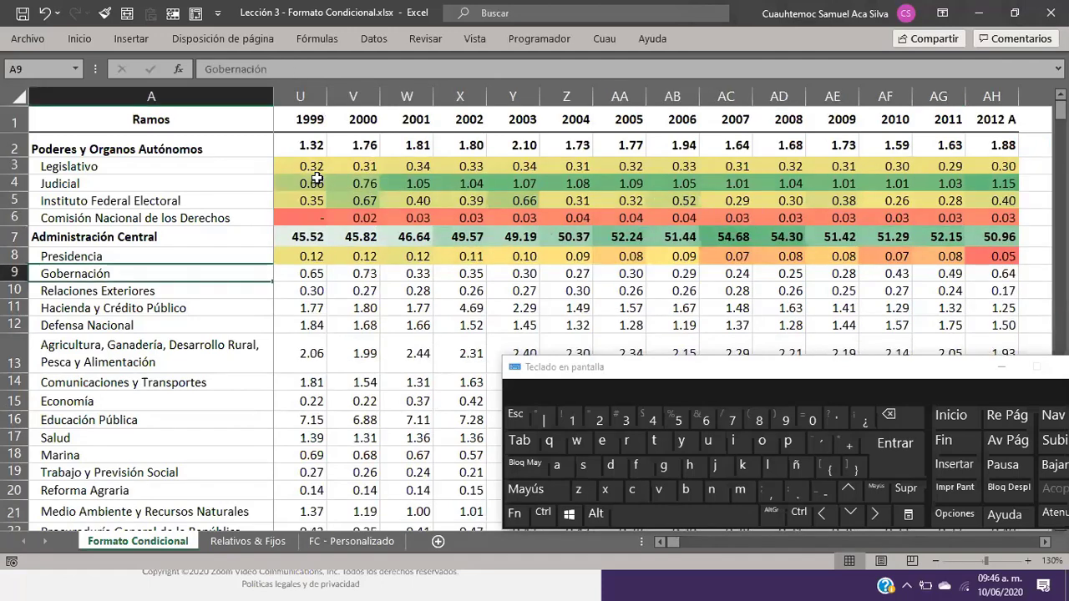
key(Up)
key(Right)
key(shift+Down)
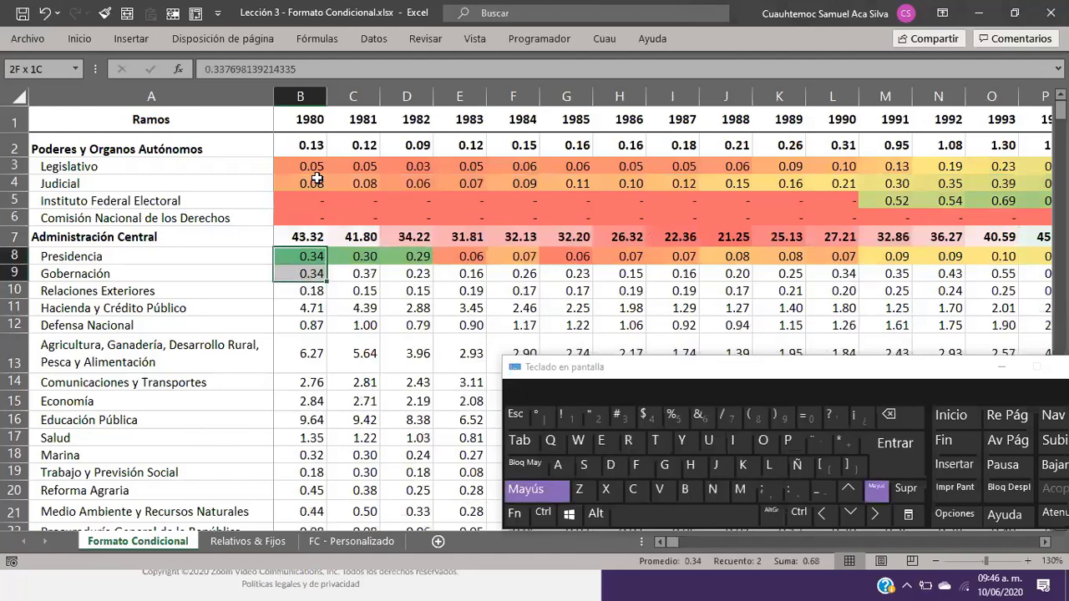
key(shift+Down)
key(shift+Down)
key(shift+Down)
key(shift+Down)
key(shift+Down)
key(shift+Down)
key(shift+Down)
key(shift+Down)
key(shift+Down)
key(shift+Down)
key(shift+Down)
key(shift+Down)
key(shift+Down)
key(shift+Down)
key(shift+Down)
key(shift+Down)
key(shift+Down)
key(shift+Down)
key(shift+Down)
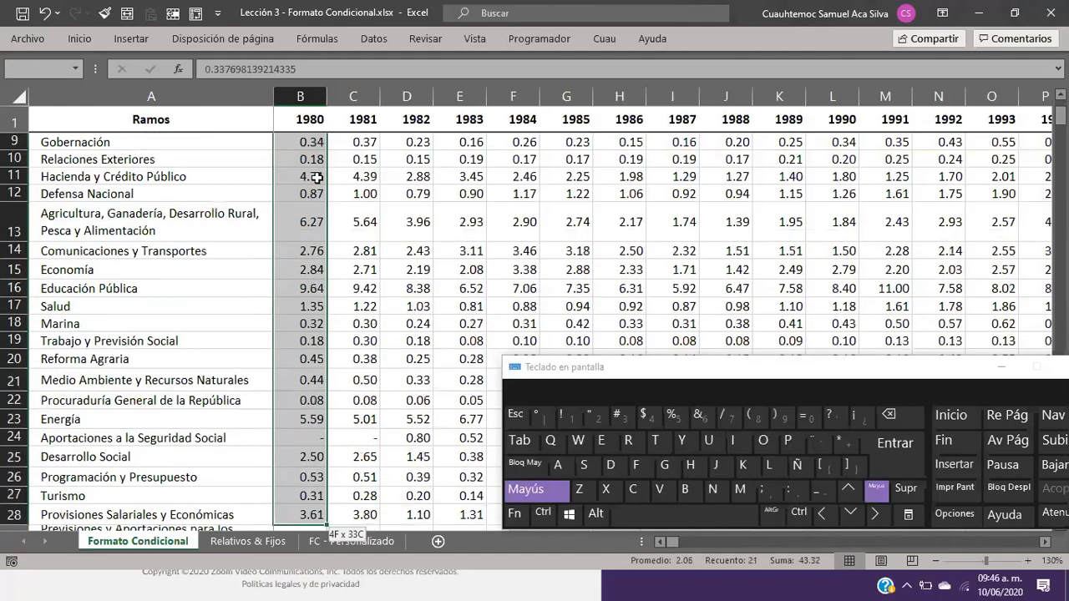
key(shift+Down)
key(shift+Down)
key(shift+Down)
key(shift+Down)
key(shift+Down)
key(shift+Down)
key(shift+Down)
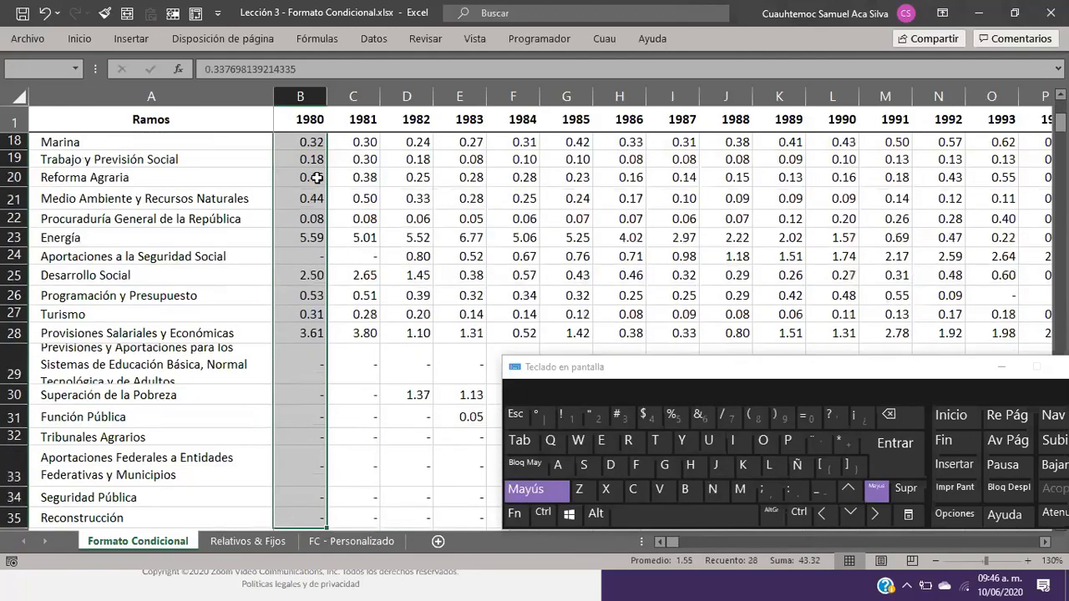
key(shift+Down)
key(shift+Down)
key(shift+Down)
key(shift+Down)
key(shift+Down)
key(shift+Up)
key(shift+Up)
key(shift+Up)
key(shift+Up)
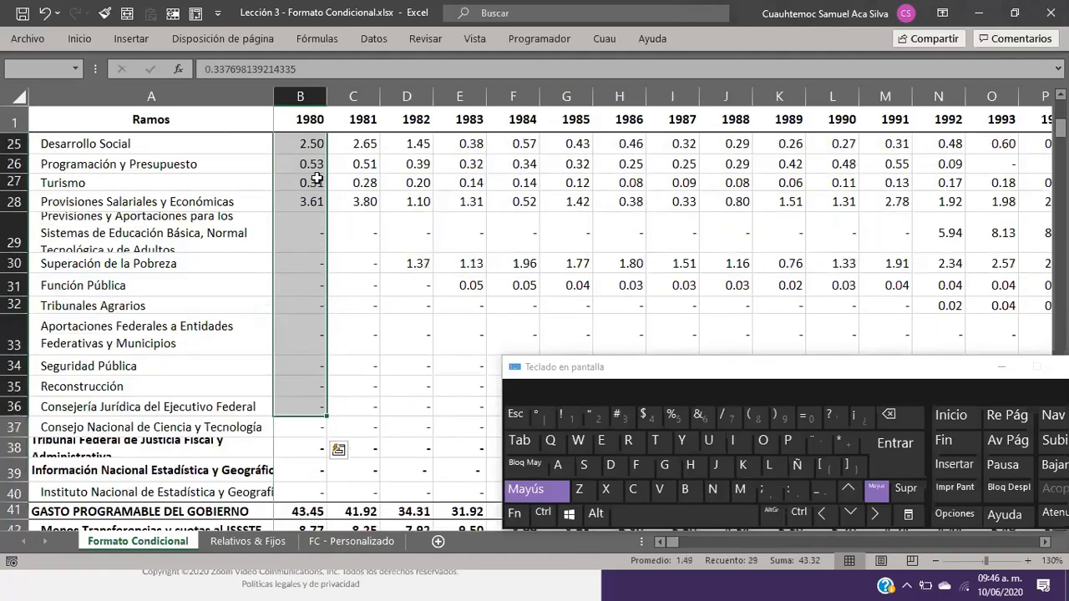
key(shift+Down)
key(ctrl+shift+Right)
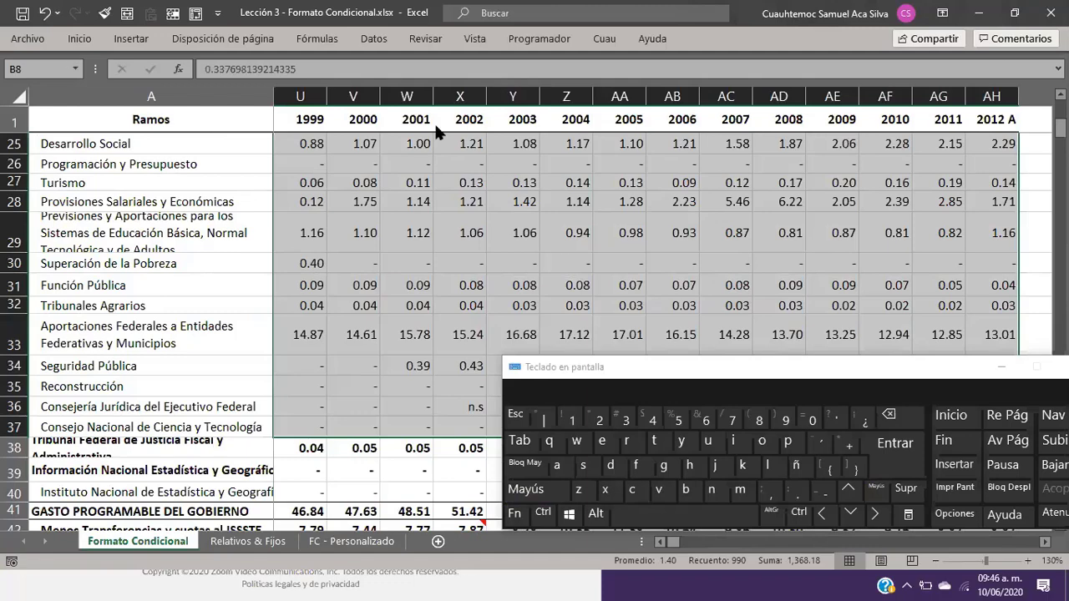
click(532, 102)
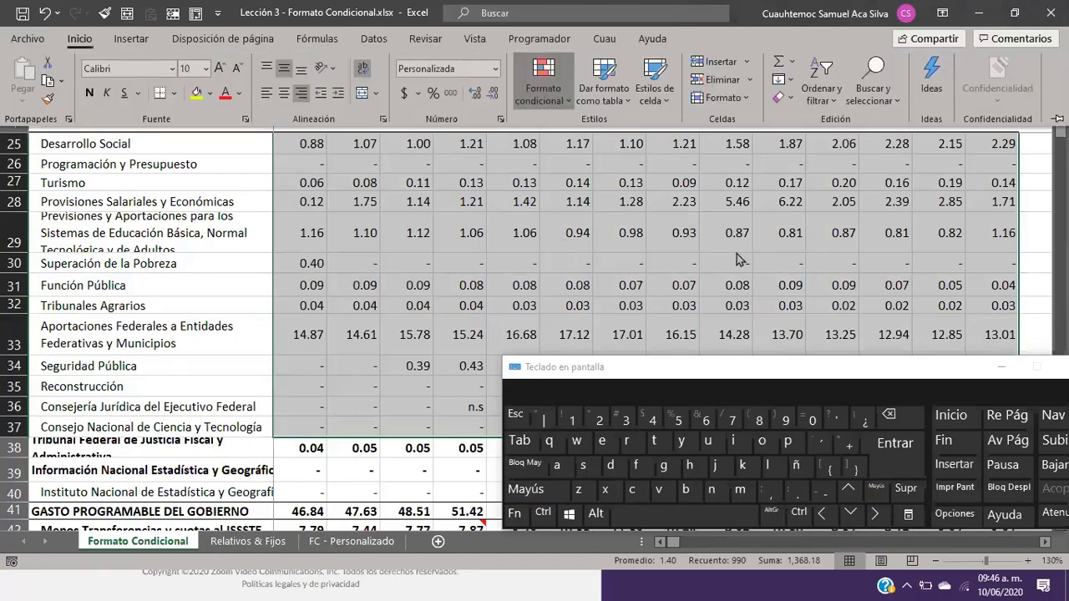
mouse_move(740, 259)
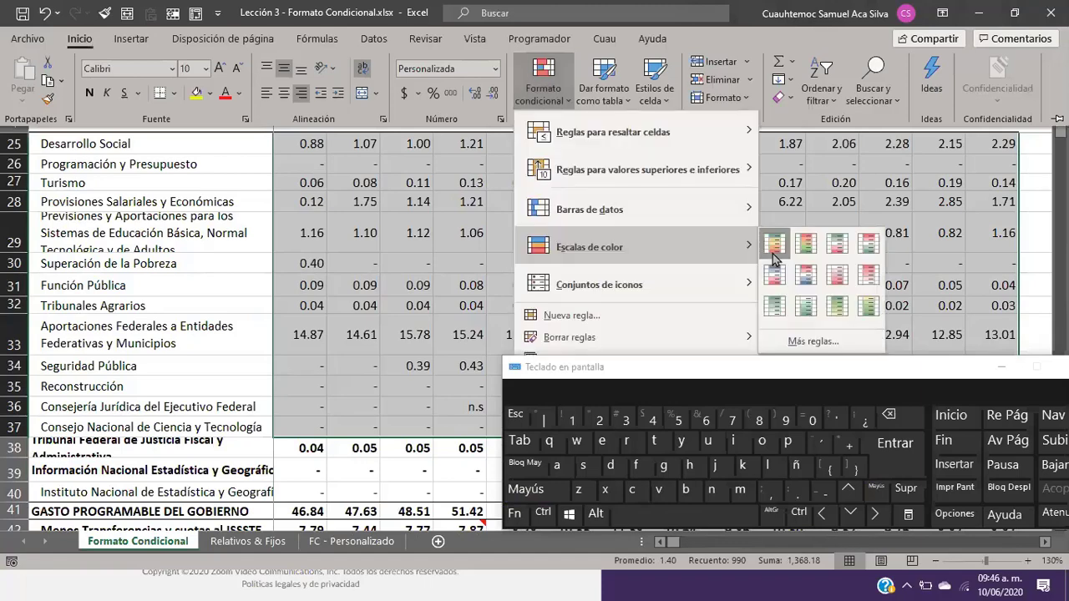
click(774, 247)
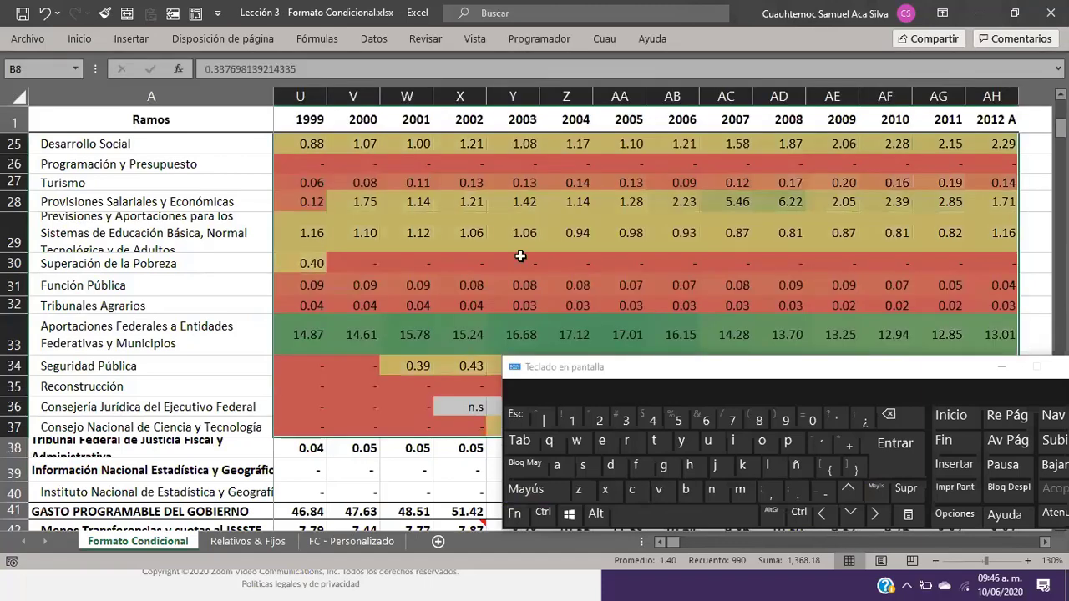
Examine how the colour scale ranks the Administración Central branches from Presidencia to Seguridad Pública between 1999 and 2012.
scroll(520, 256, up, 1)
scroll(520, 257, up, 7)
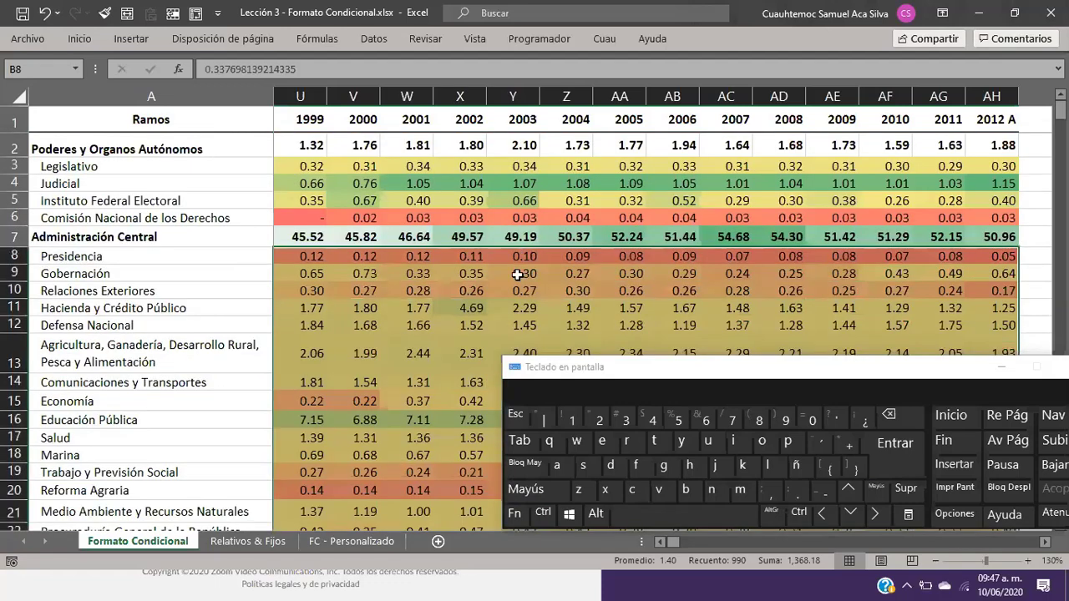
scroll(529, 274, down, 2)
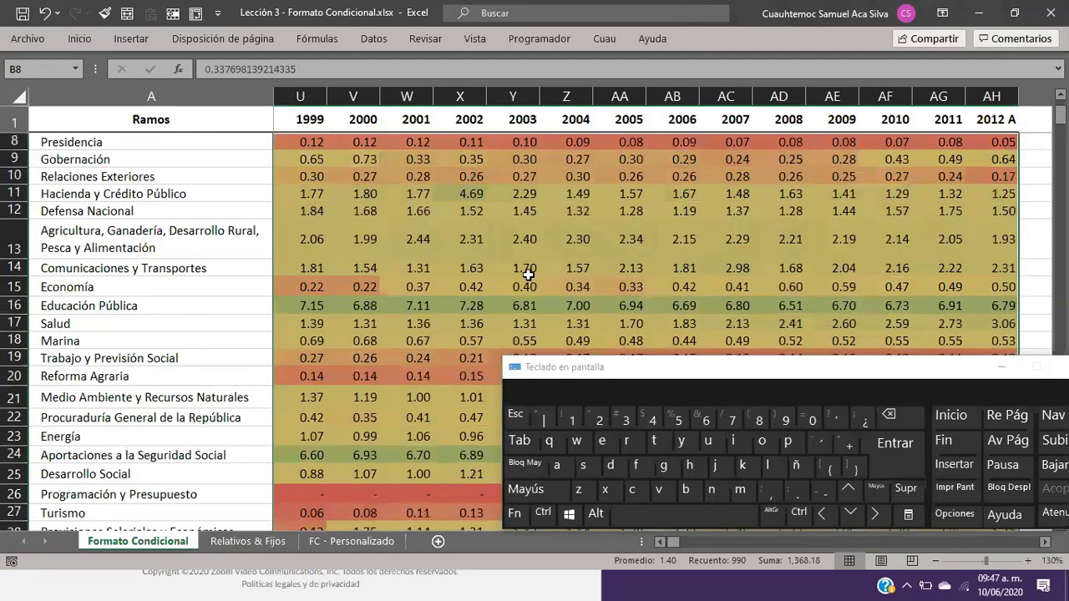
scroll(529, 274, down, 3)
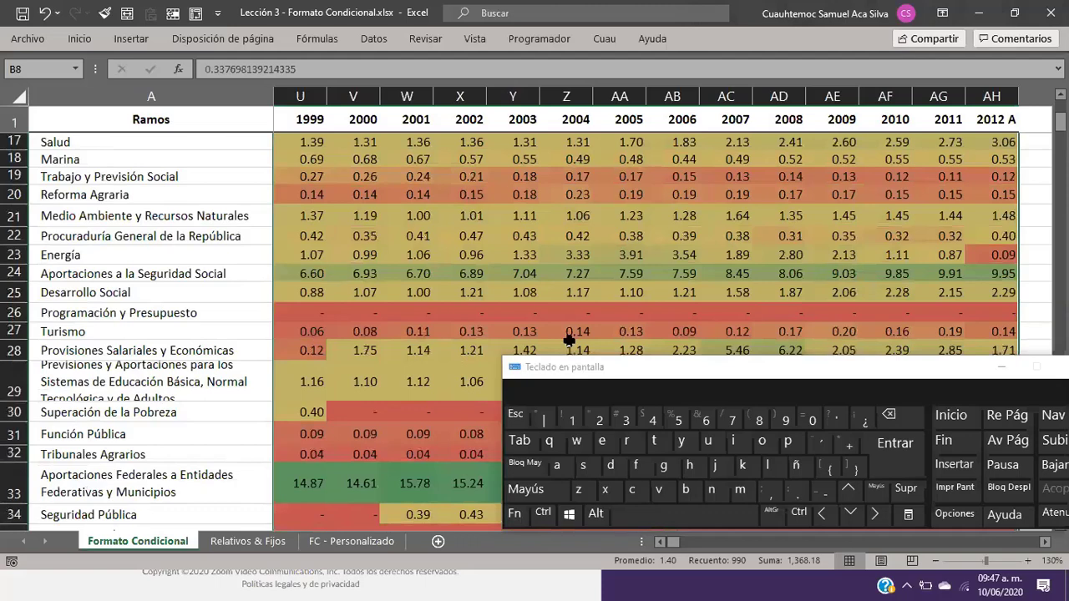
click(358, 273)
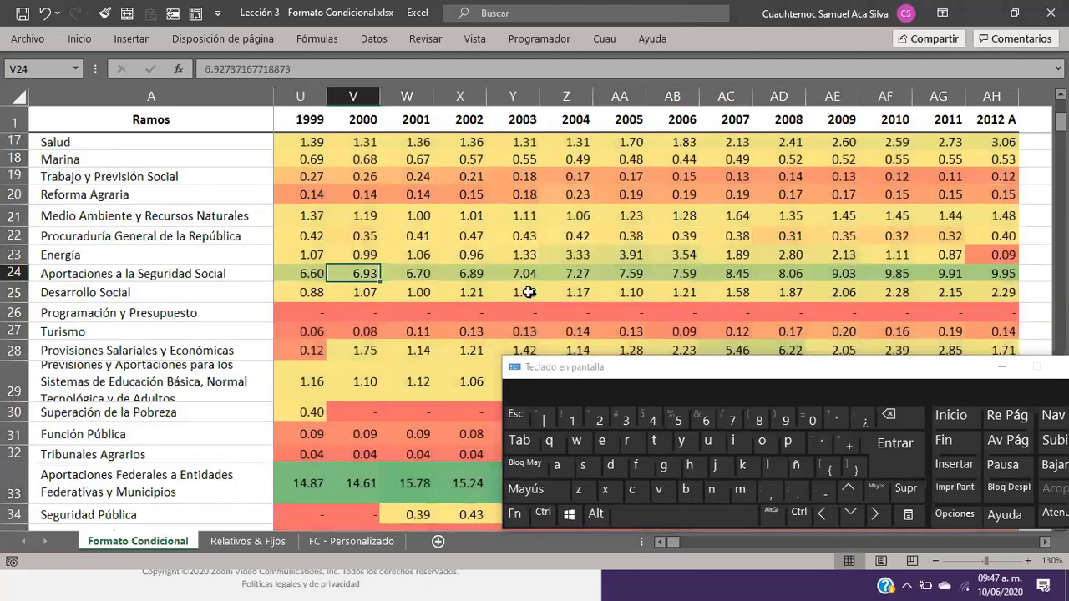
scroll(528, 292, up, 1)
scroll(528, 291, up, 2)
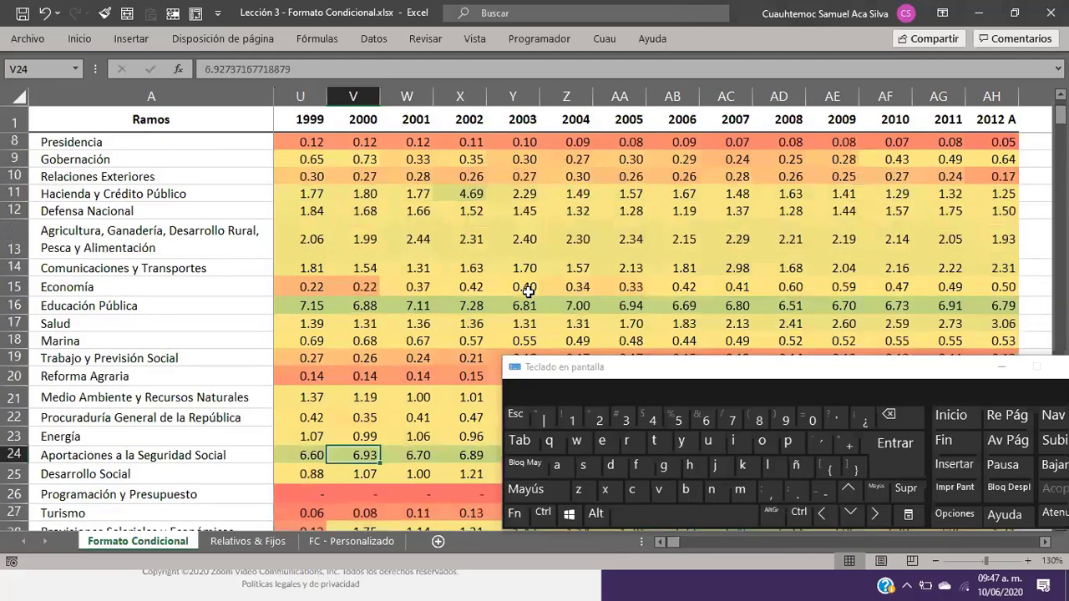
scroll(529, 291, down, 3)
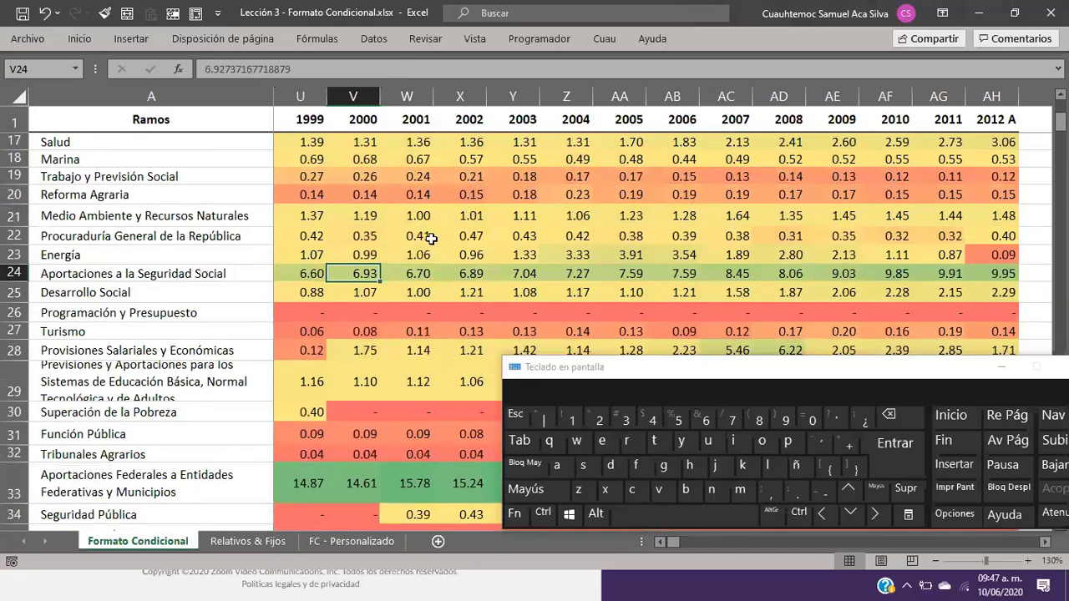
scroll(431, 239, up, 1)
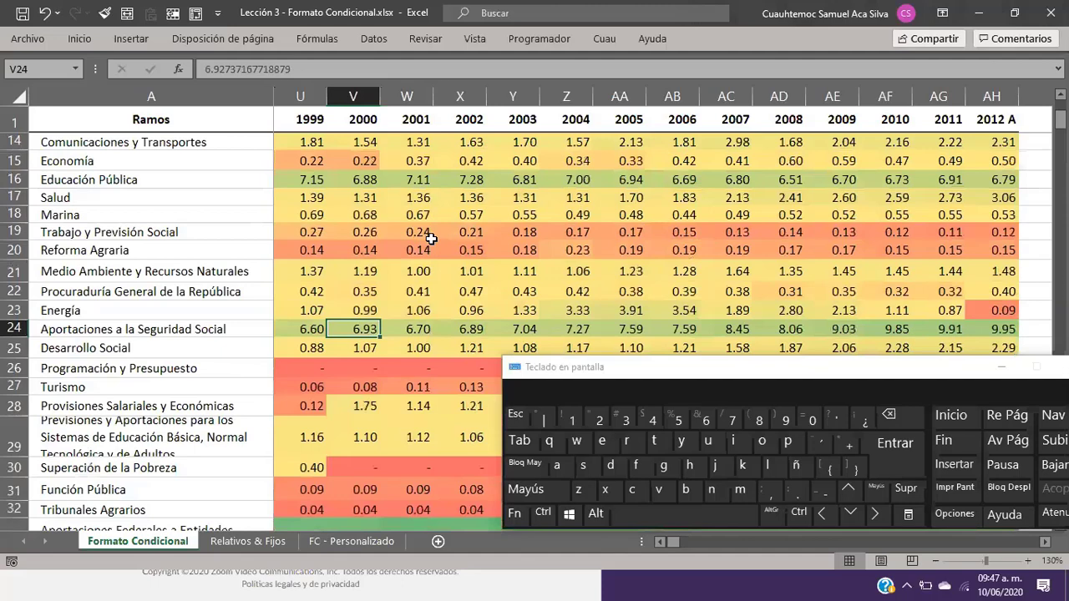
scroll(425, 263, up, 4)
Highlight the full rows of Educación Pública, Aportaciones a la Seguridad Social and Aportaciones Federales a Entidades Federativas y Municipios together to compare their colours.
click(417, 260)
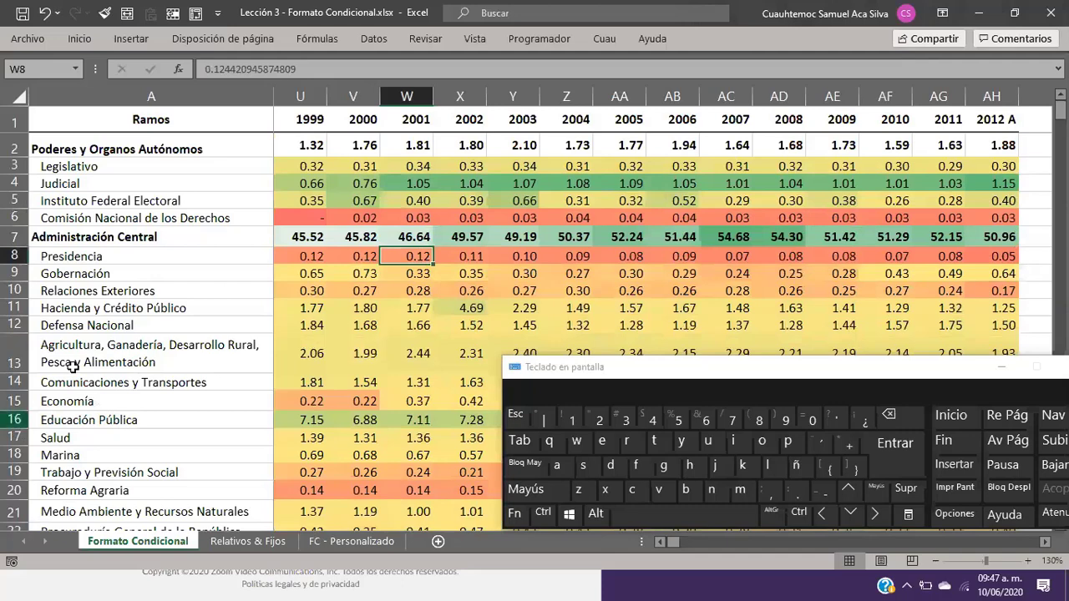
scroll(73, 365, down, 3)
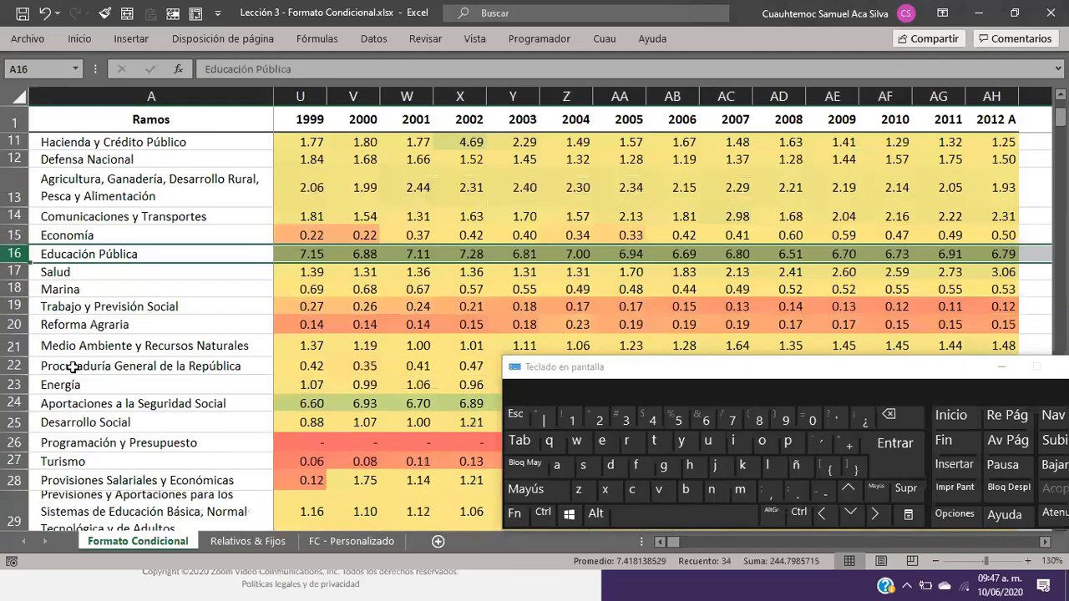
scroll(74, 366, down, 1)
key(ctrl)
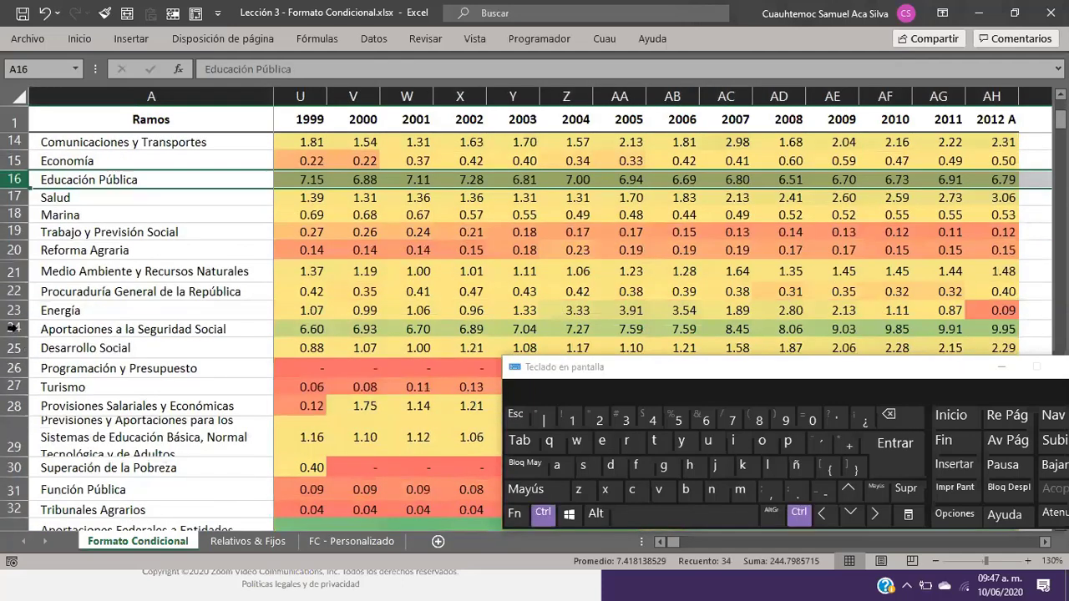
ctrl+click(12, 328)
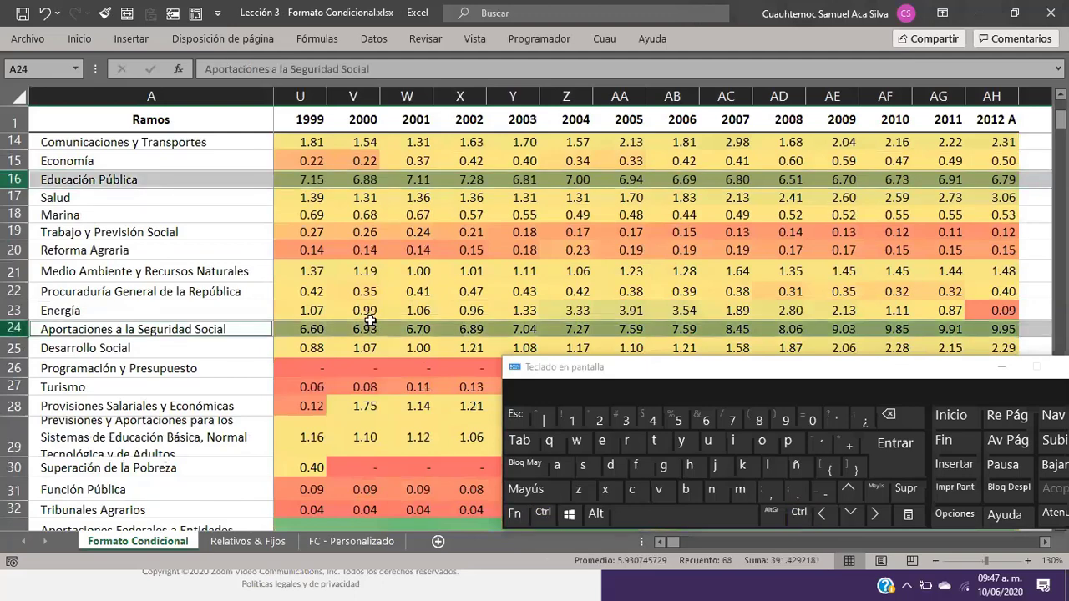
scroll(370, 319, down, 2)
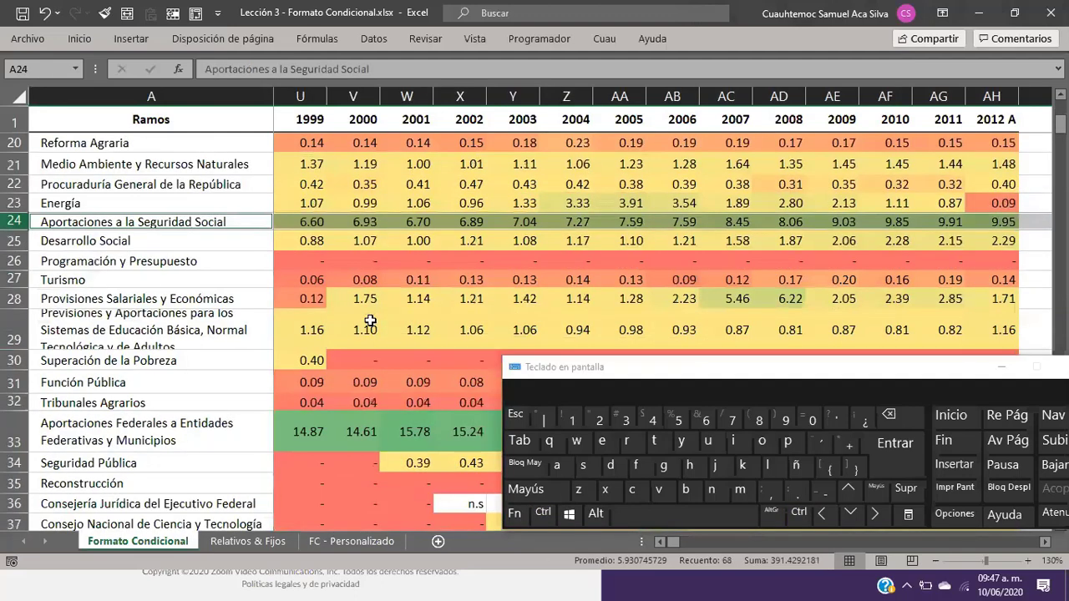
scroll(12, 310, down, 2)
ctrl+click(13, 310)
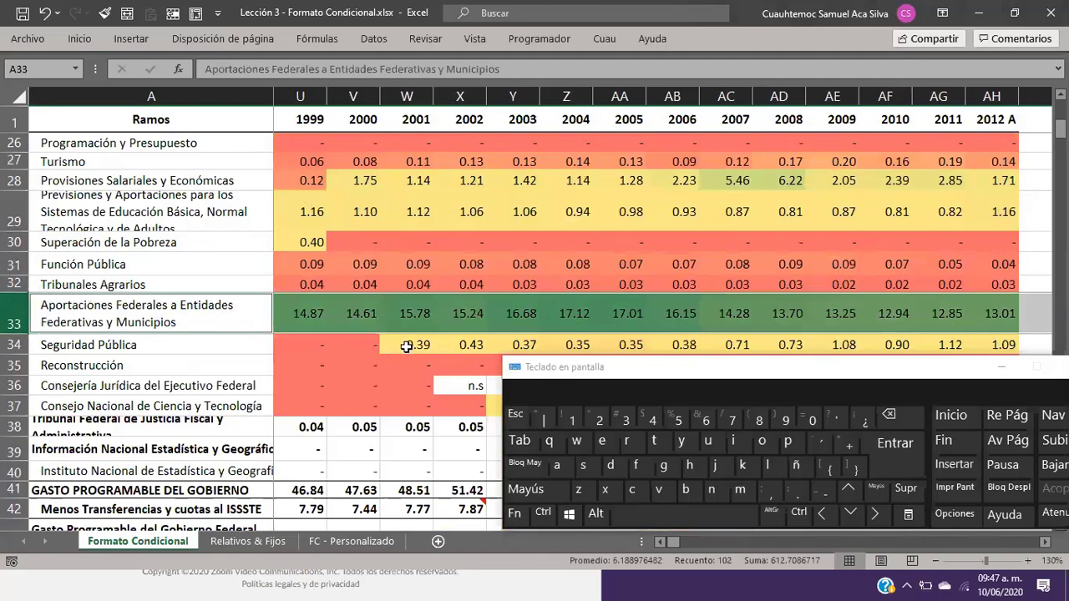
scroll(405, 346, up, 4)
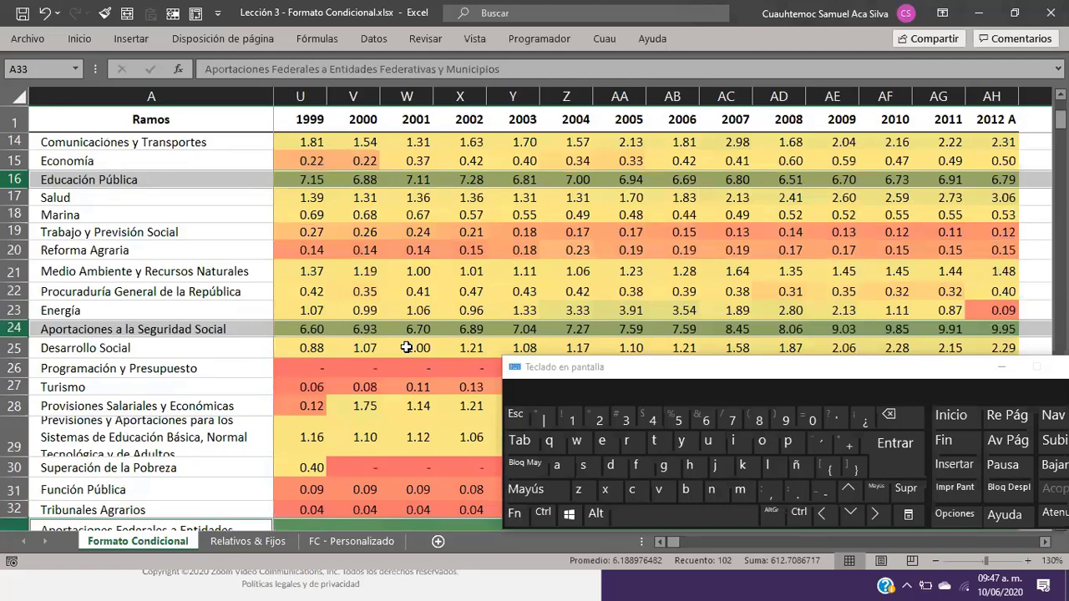
scroll(406, 346, down, 4)
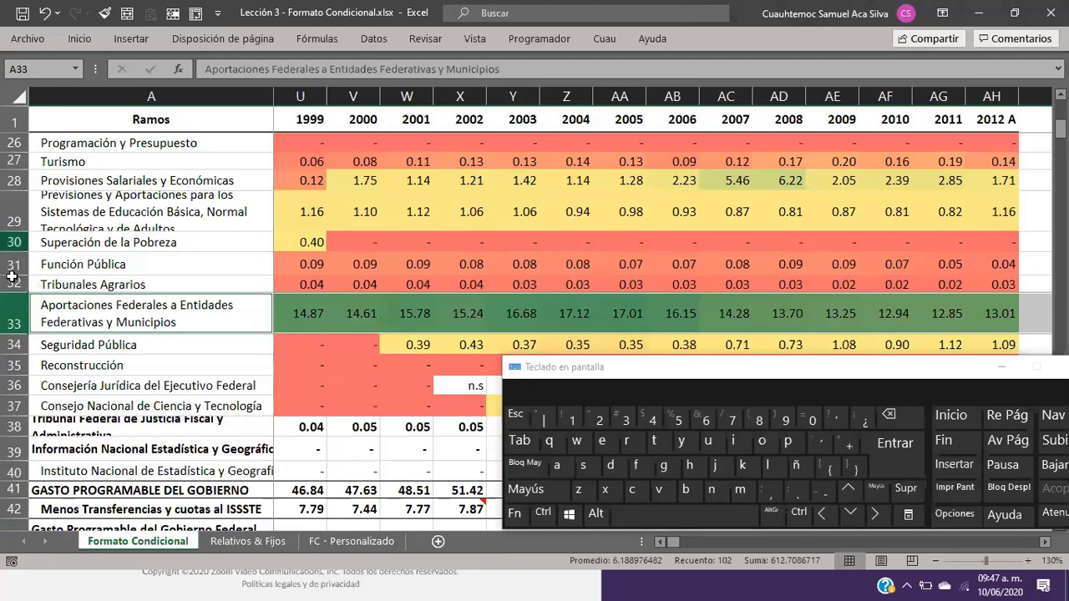
Highlight the Función Pública and Tribunales Agrarios rows together with Turismo and Reforma Agraria to compare their colours.
drag(12, 243, 12, 285)
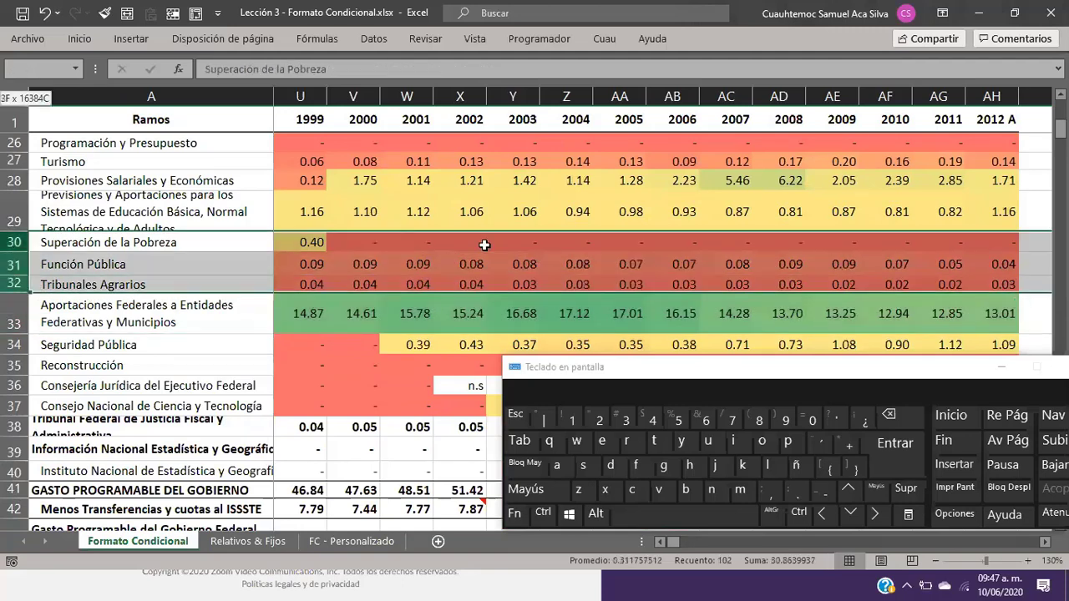
drag(353, 241, 353, 240)
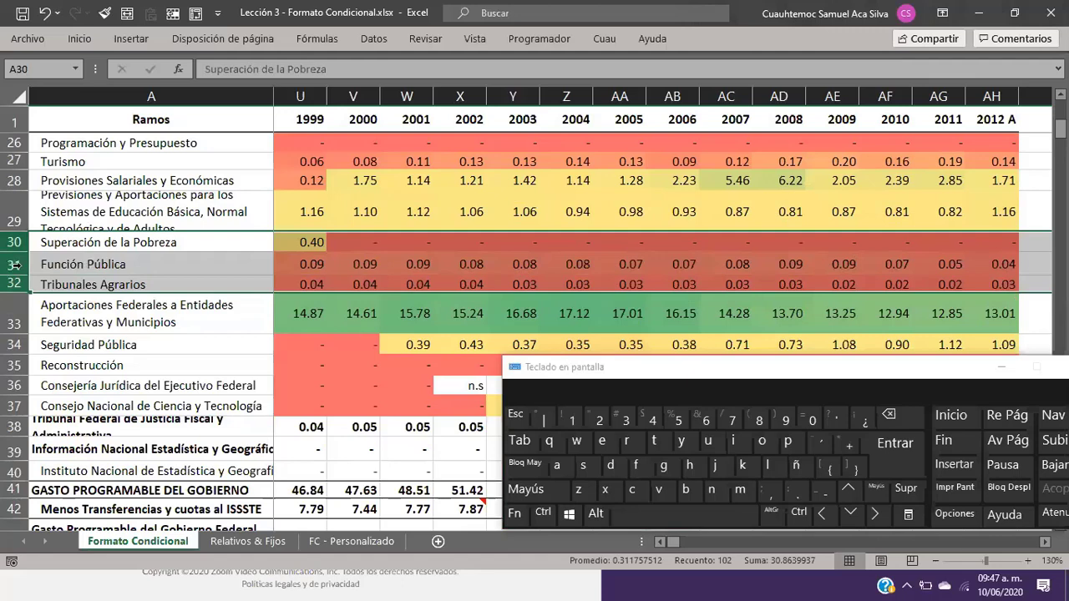
drag(15, 264, 408, 282)
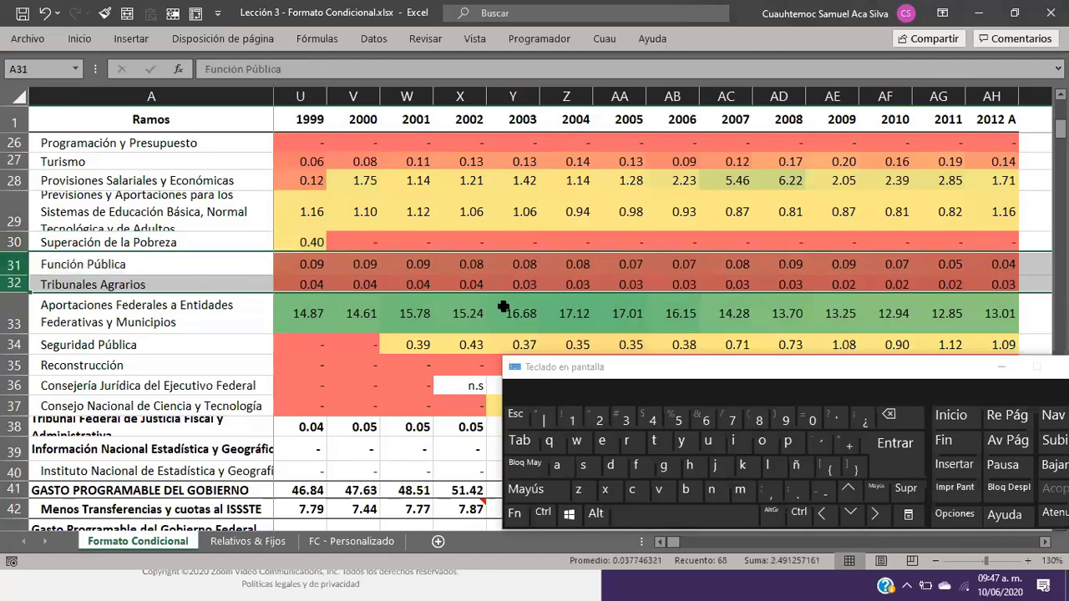
scroll(499, 315, up, 4)
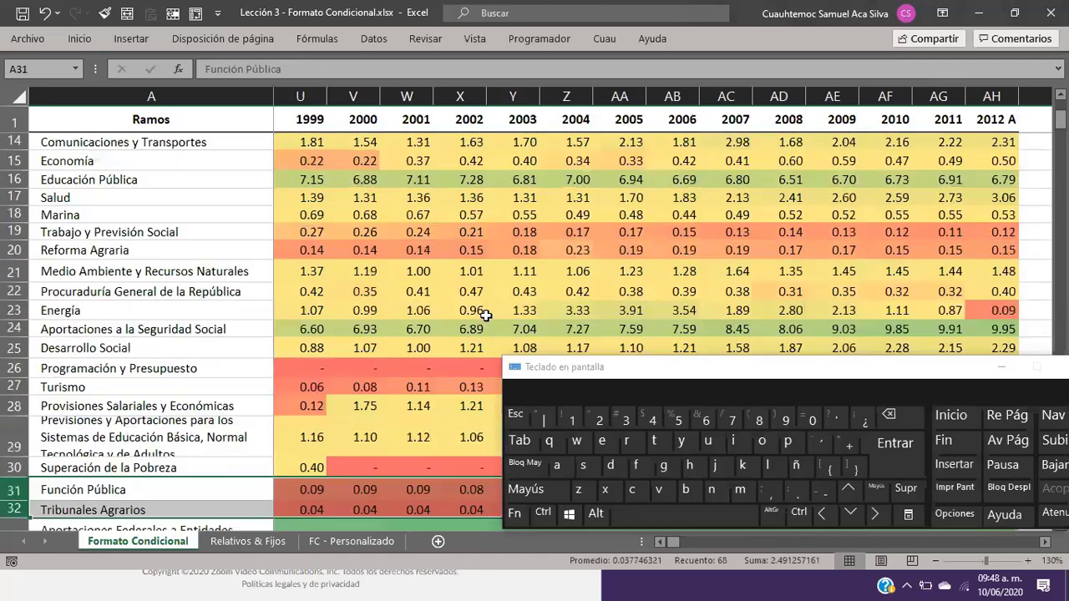
scroll(78, 349, down, 1)
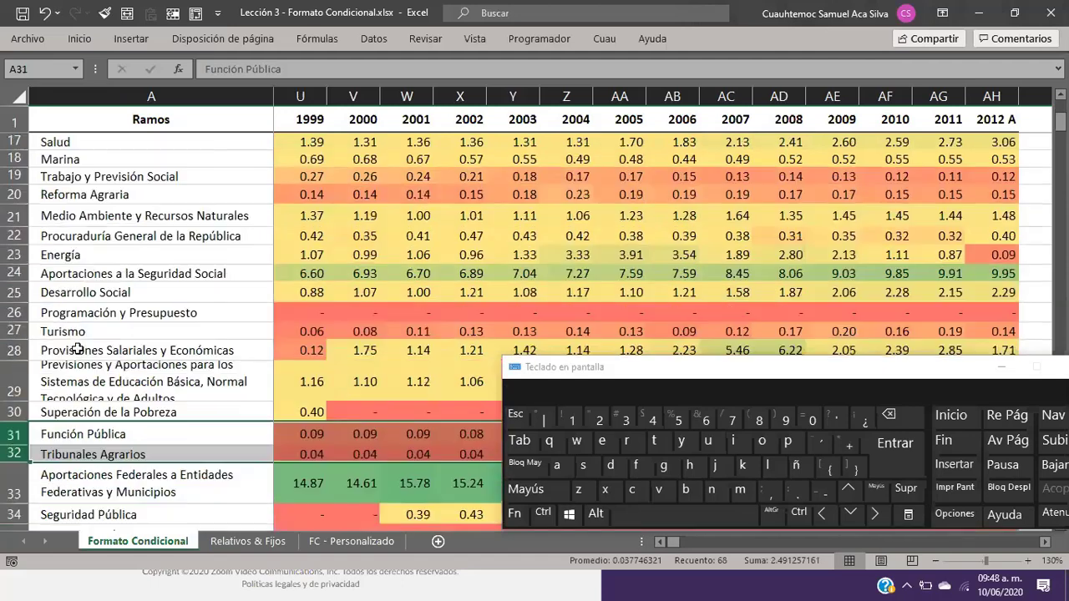
ctrl+click(14, 329)
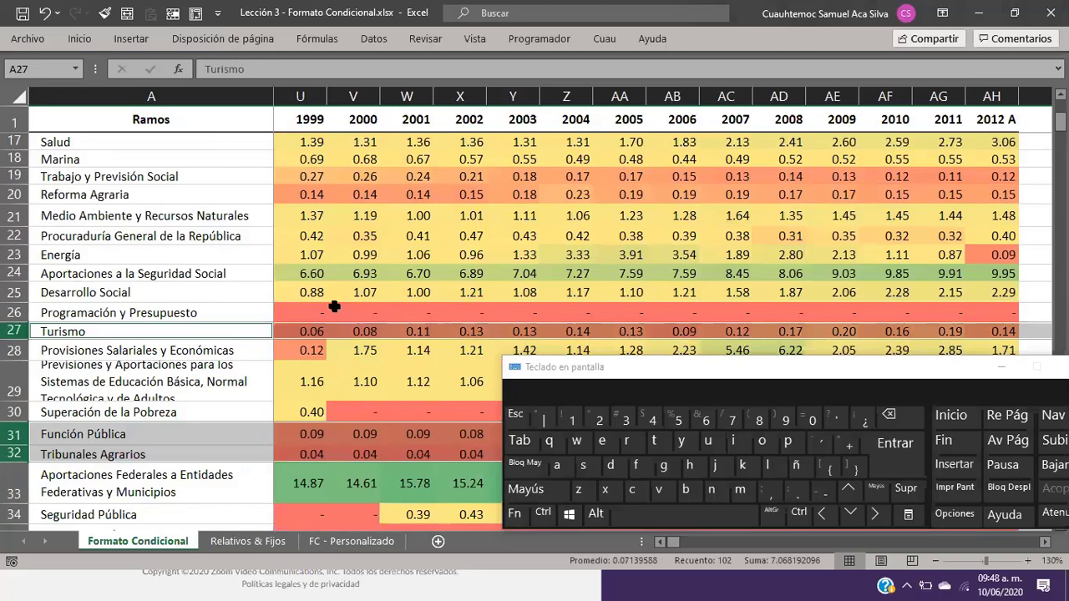
scroll(446, 293, up, 1)
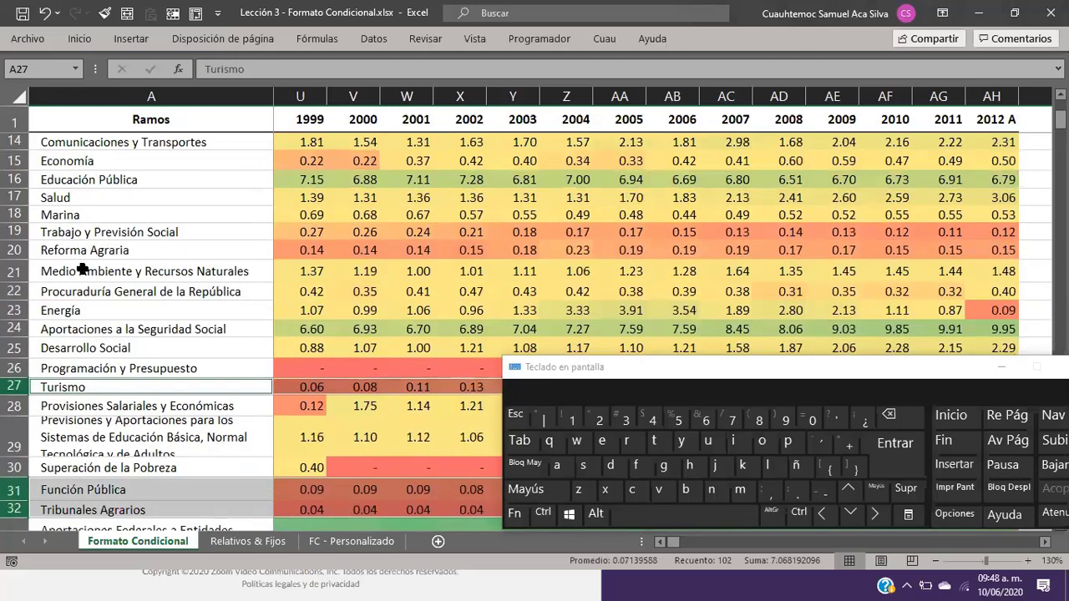
ctrl+click(13, 248)
scroll(553, 260, up, 3)
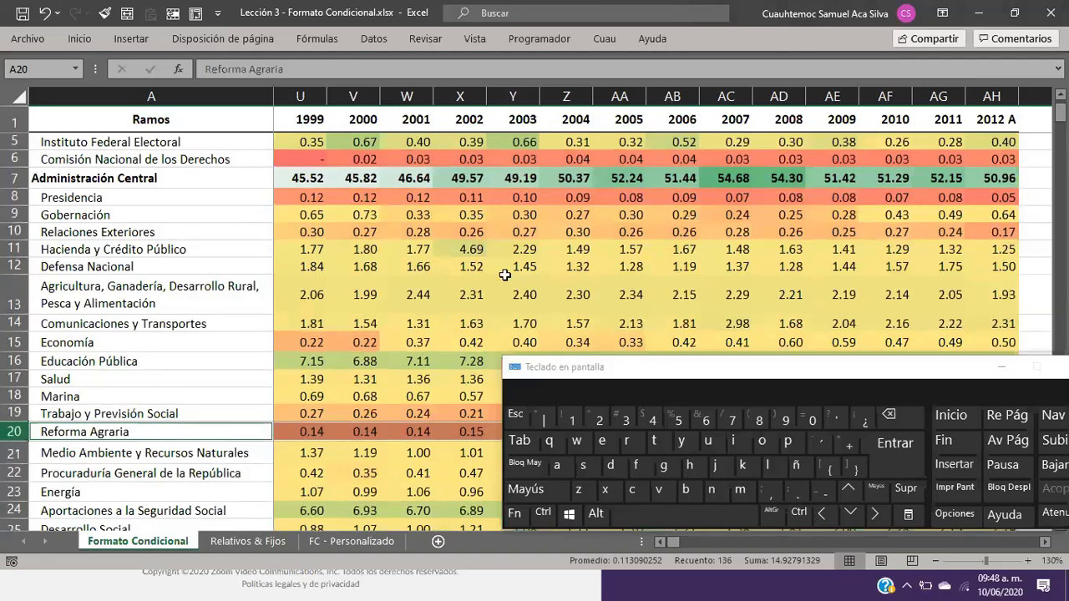
scroll(504, 274, down, 1)
scroll(505, 275, down, 1)
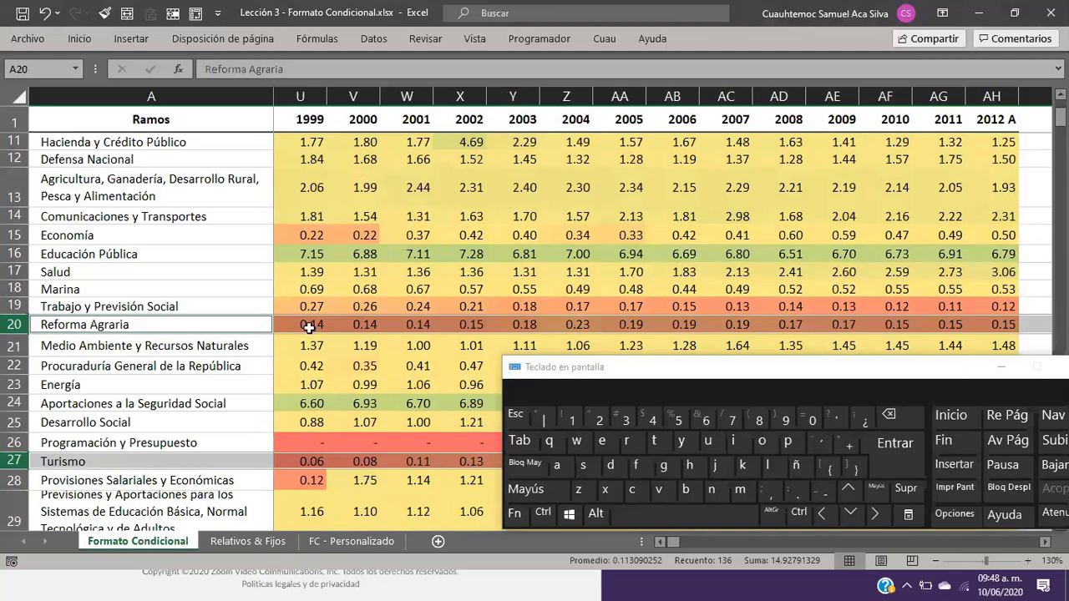
click(360, 256)
scroll(324, 304, up, 3)
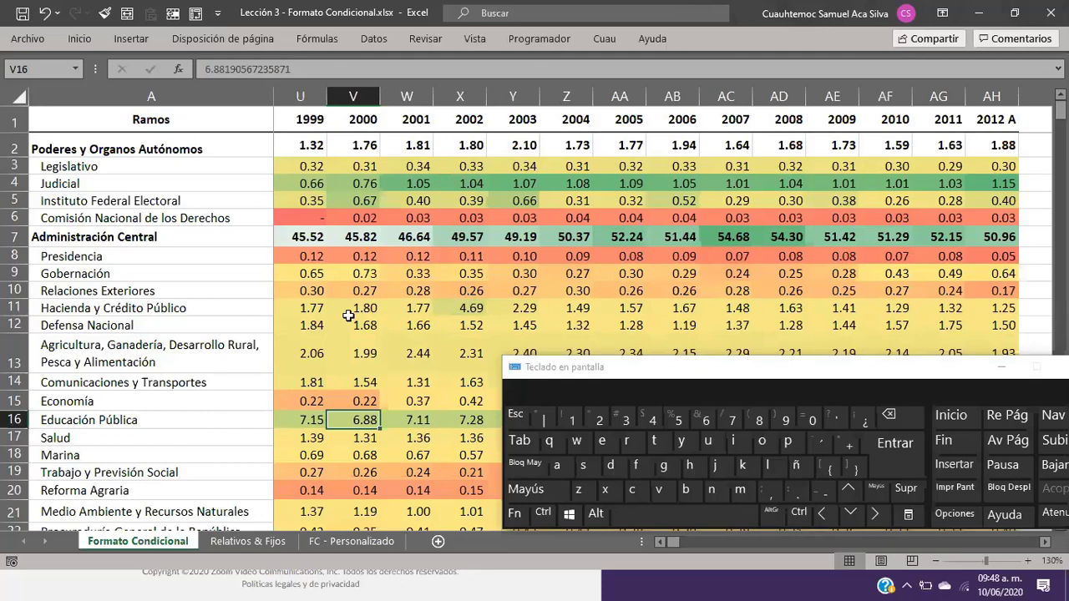
drag(349, 316, 584, 355)
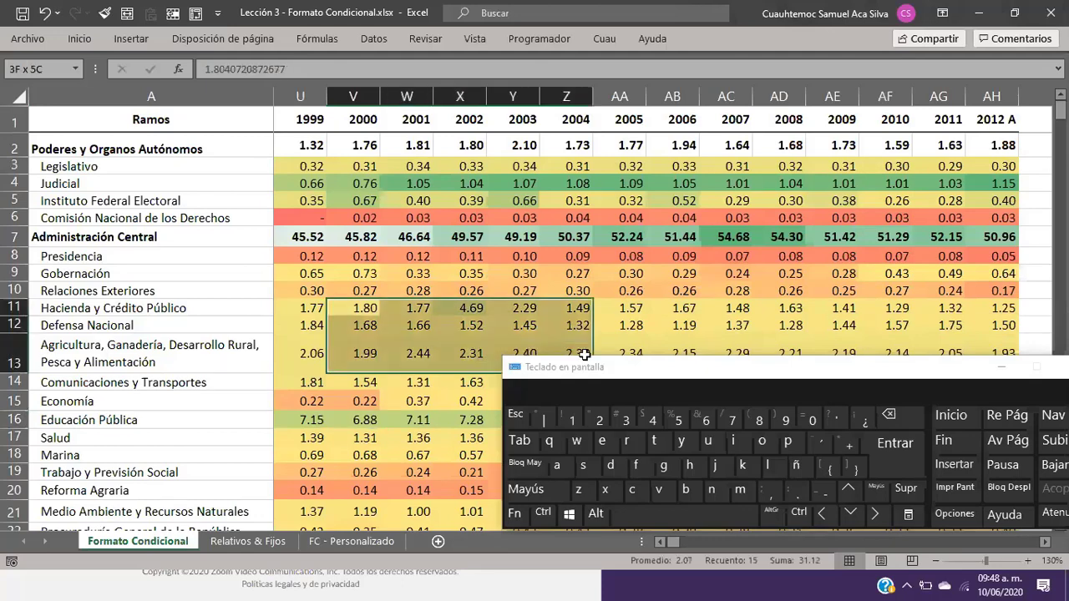
click(461, 326)
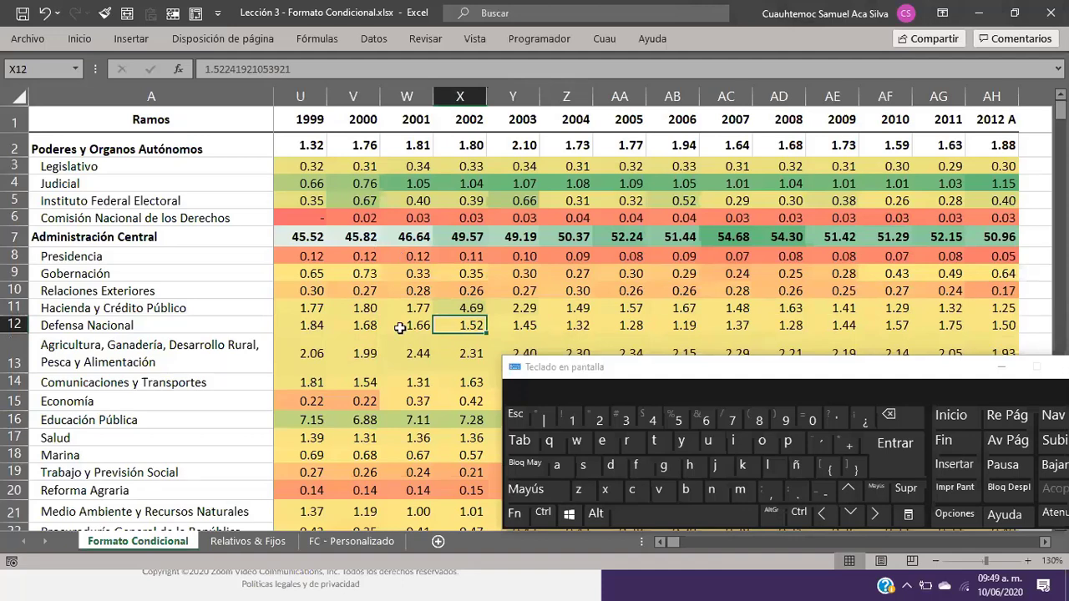
drag(345, 193, 582, 310)
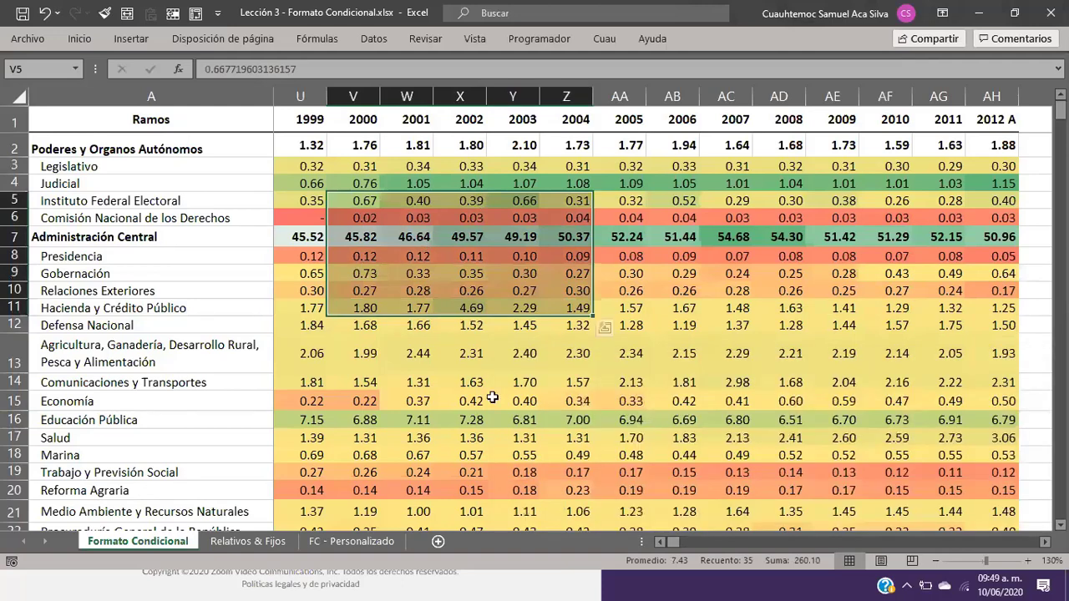
click(492, 399)
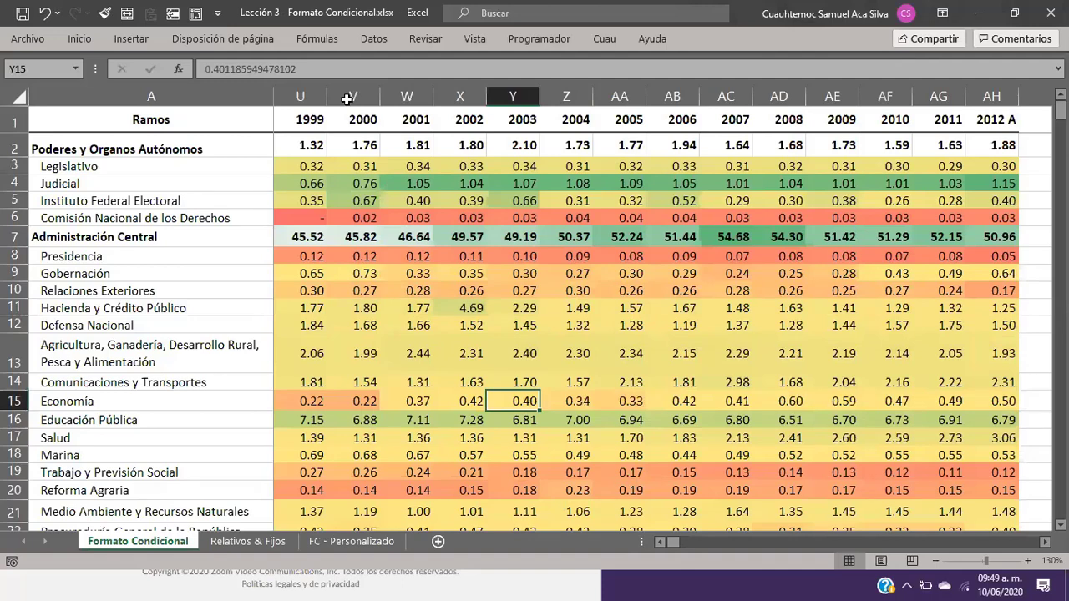
Clear the conditional formatting rules from only the 1999 to 2001 columns (U:W).
drag(313, 97, 413, 99)
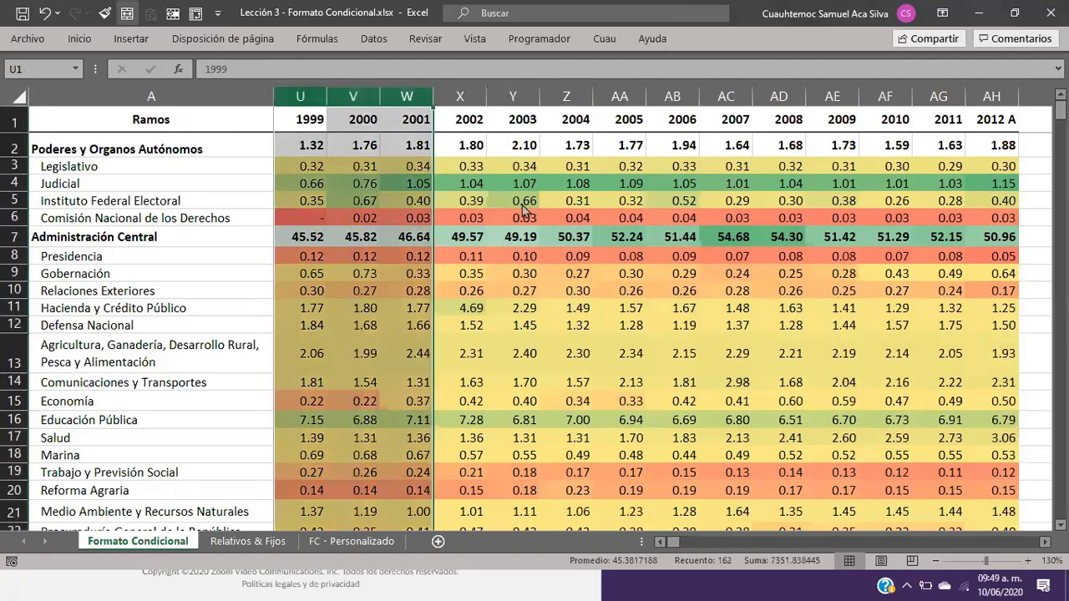
click(79, 38)
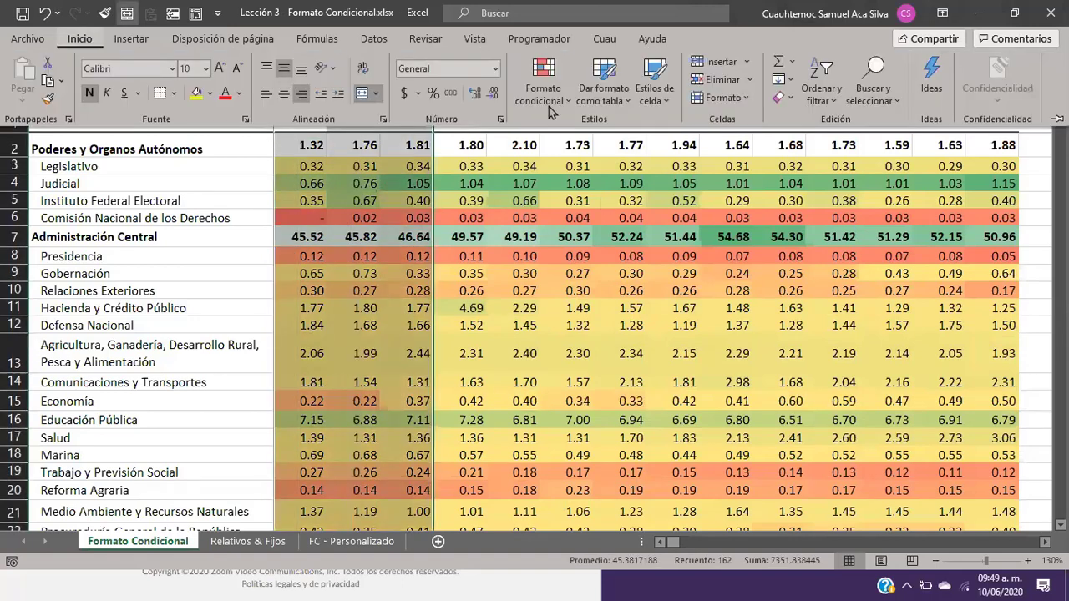
click(543, 82)
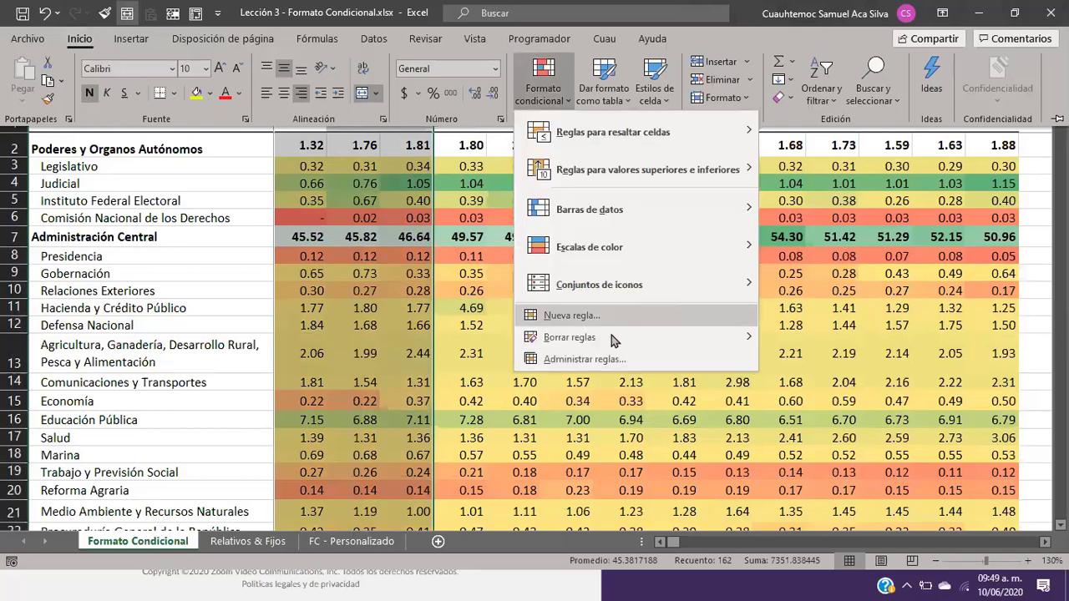
mouse_move(608, 342)
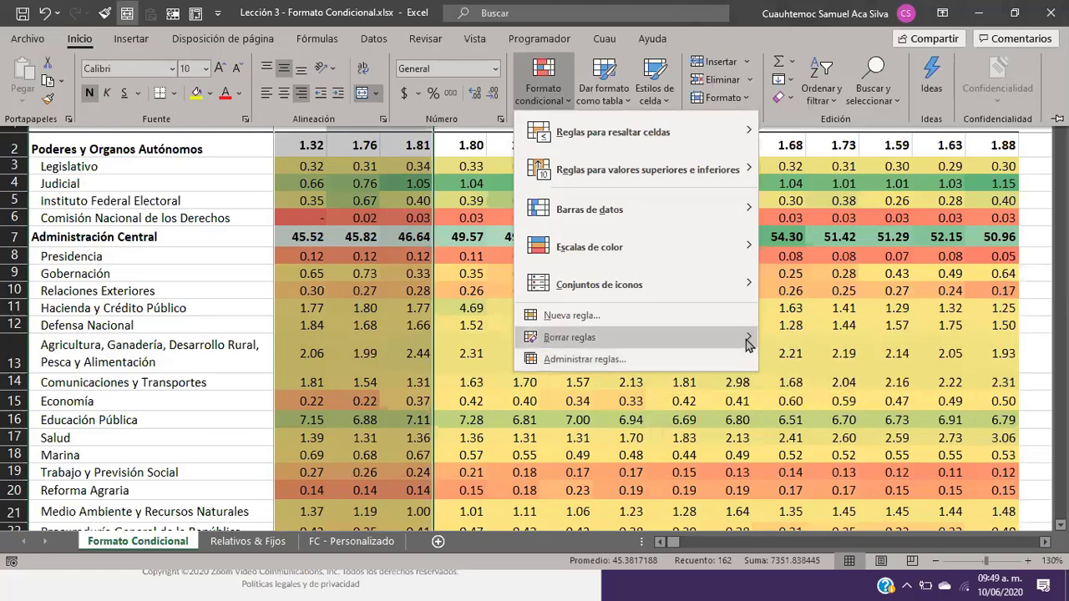
mouse_move(749, 344)
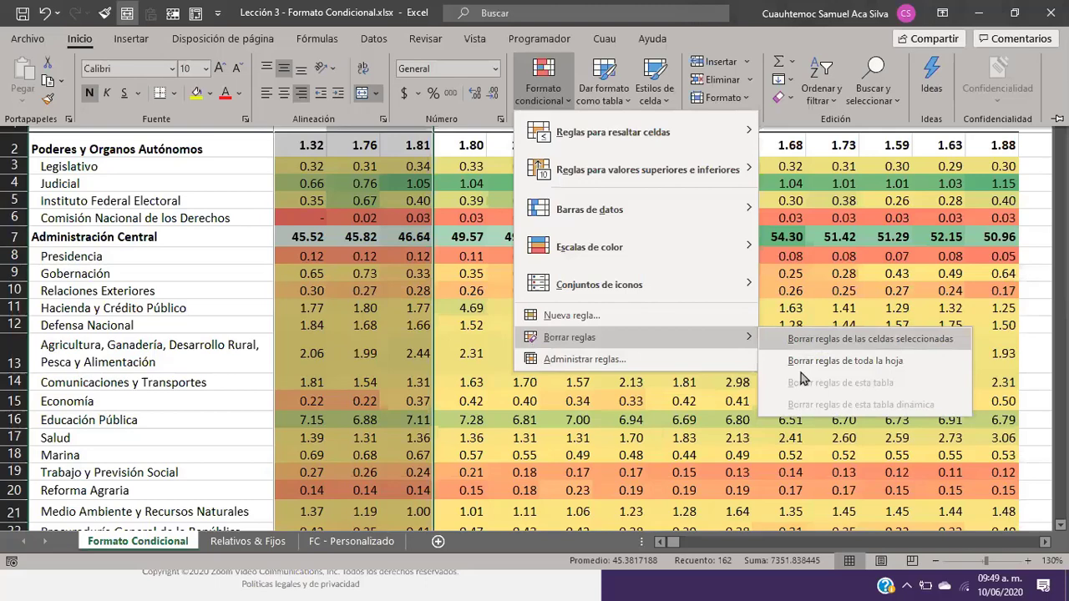
click(345, 259)
click(345, 259)
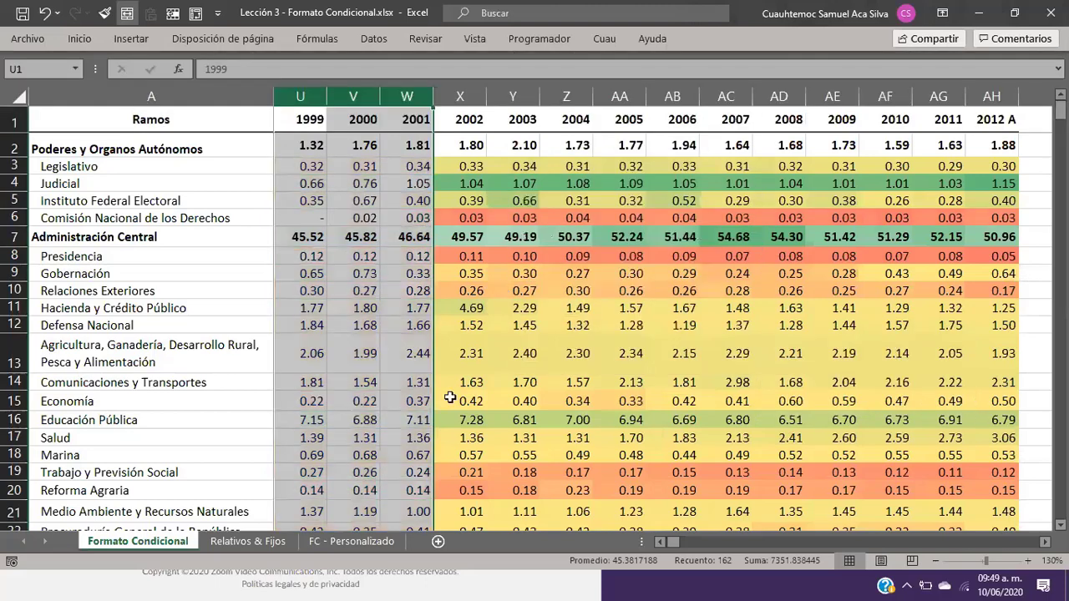
click(665, 545)
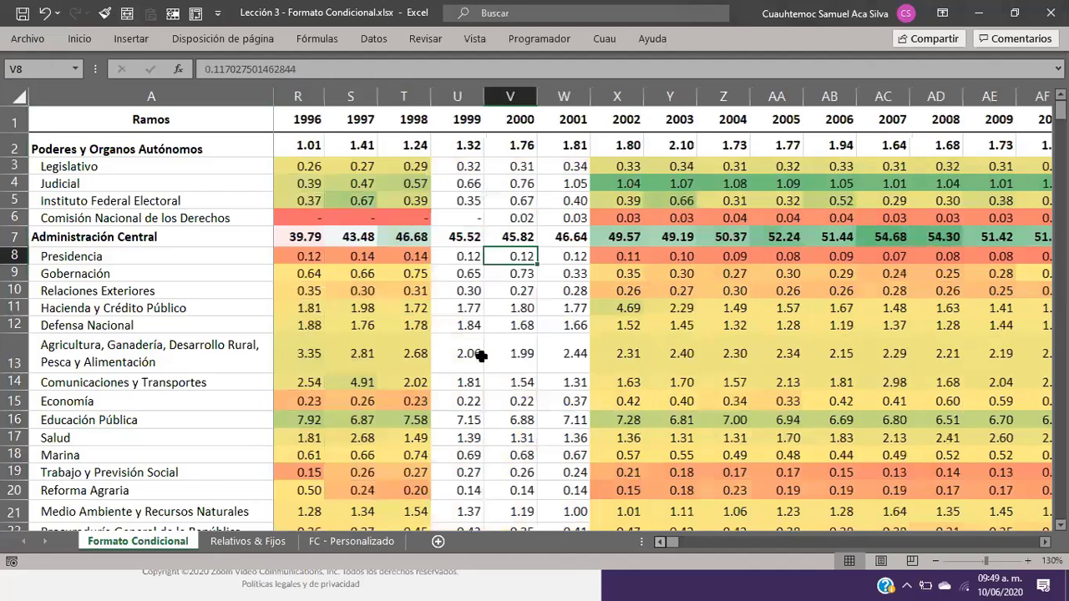
Clear the conditional formatting from only the Gobernación cells for 1996 to 1998 (R9:T9) using Quick Analysis.
click(492, 307)
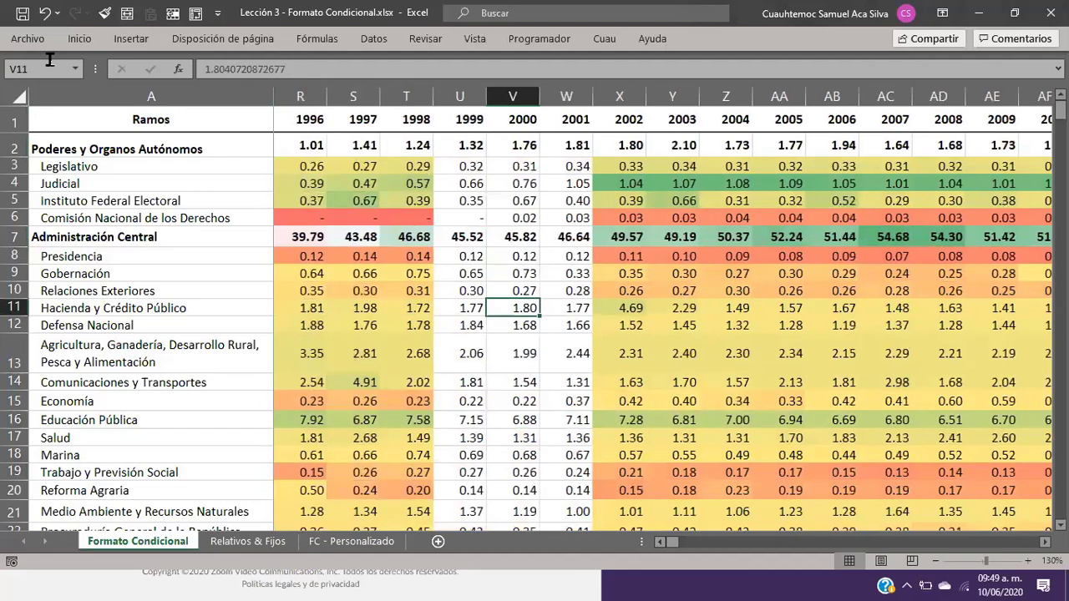
click(81, 40)
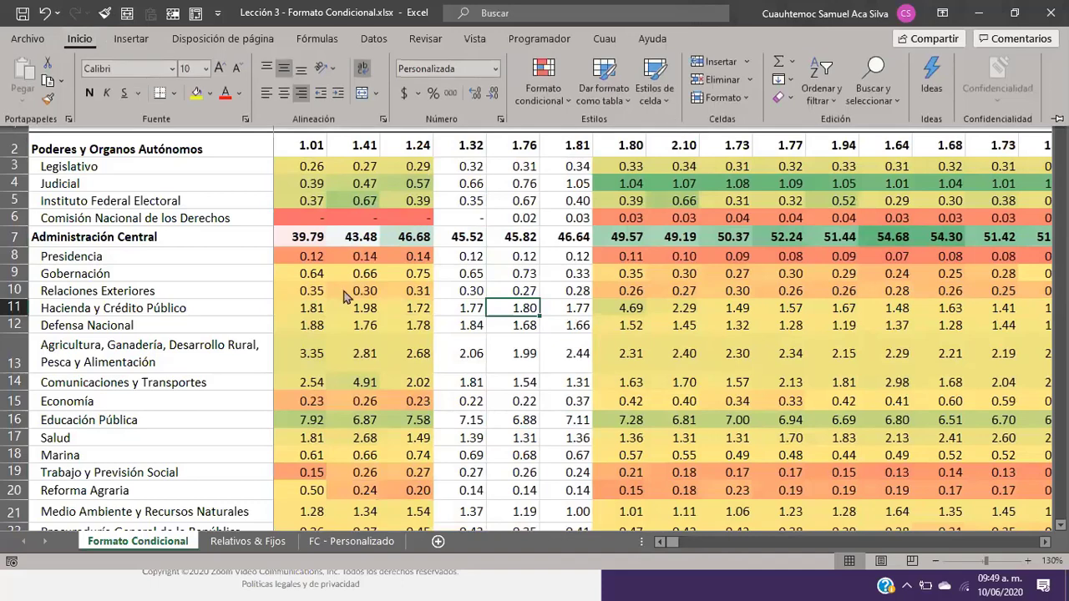
click(274, 278)
click(274, 278)
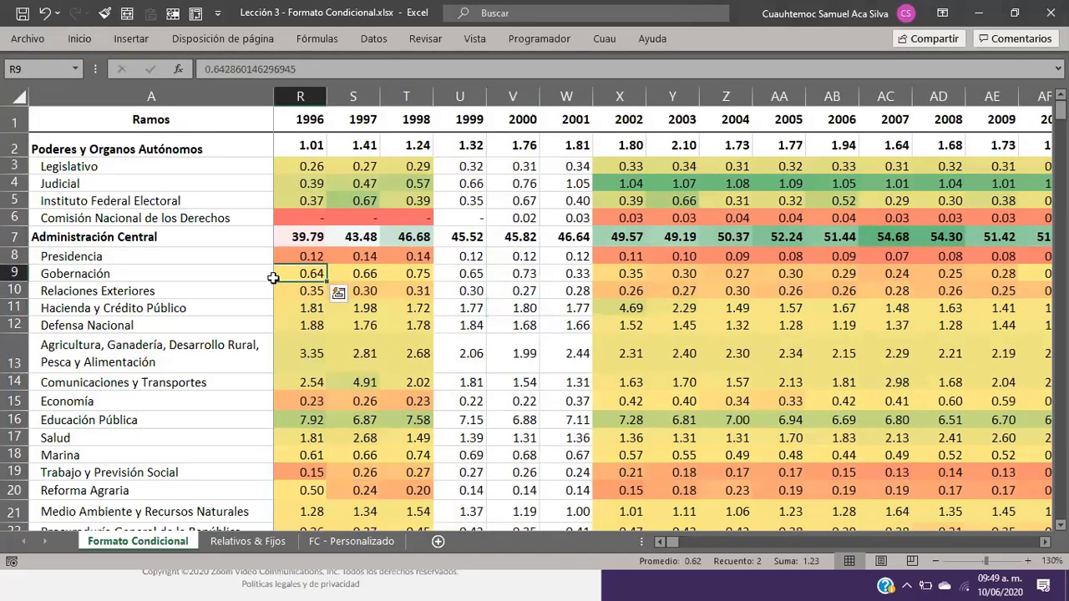
key(shift+Right)
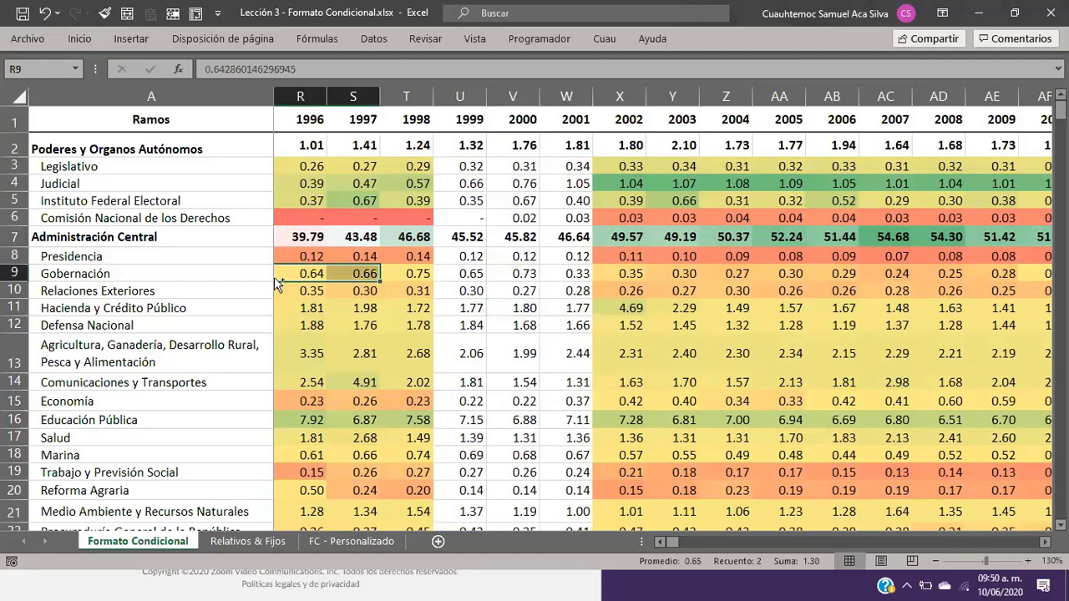
key(shift+Right)
key(ctrl+q)
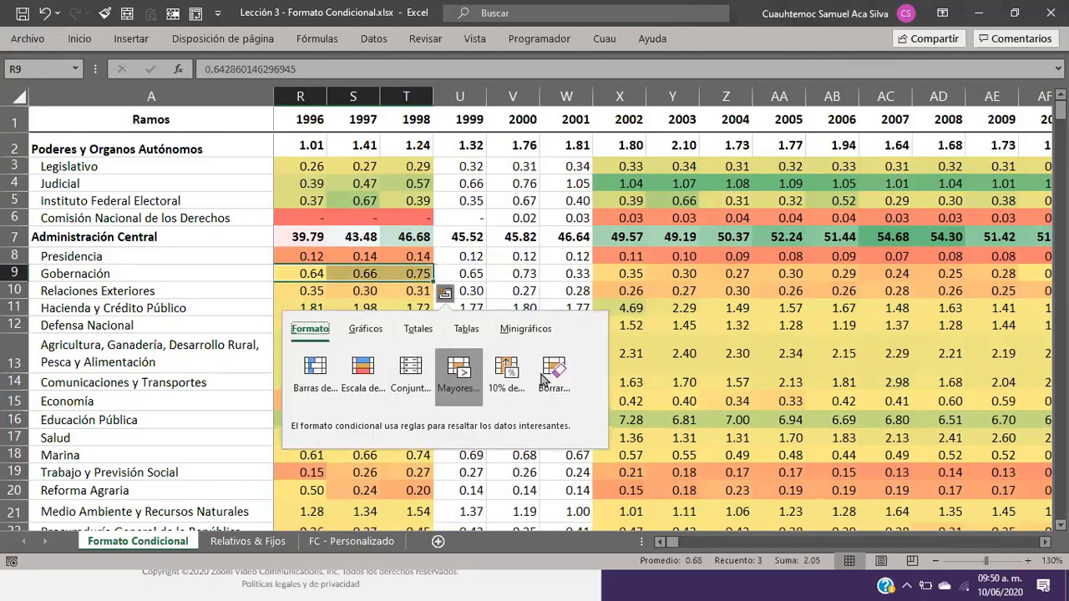
click(375, 347)
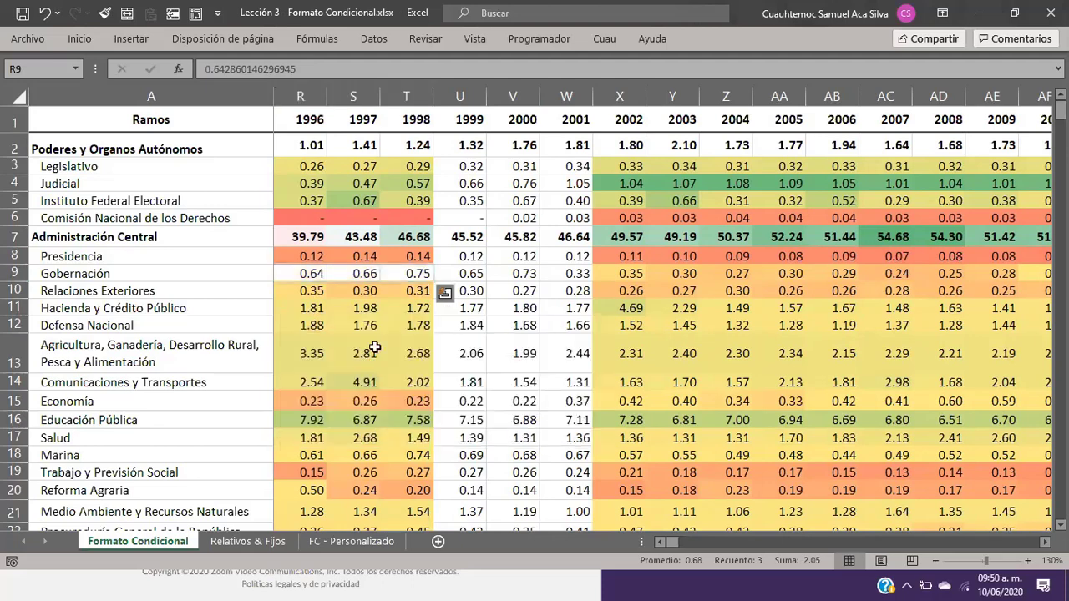
click(358, 350)
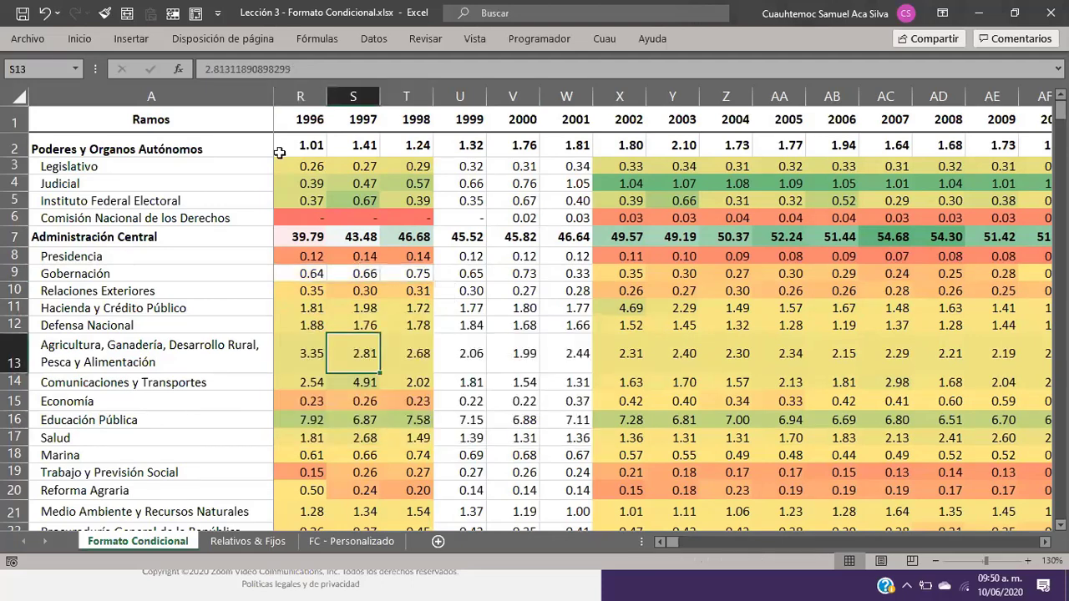
Clear all conditional formatting rules from the entire Formato Condicional sheet.
click(363, 258)
click(518, 236)
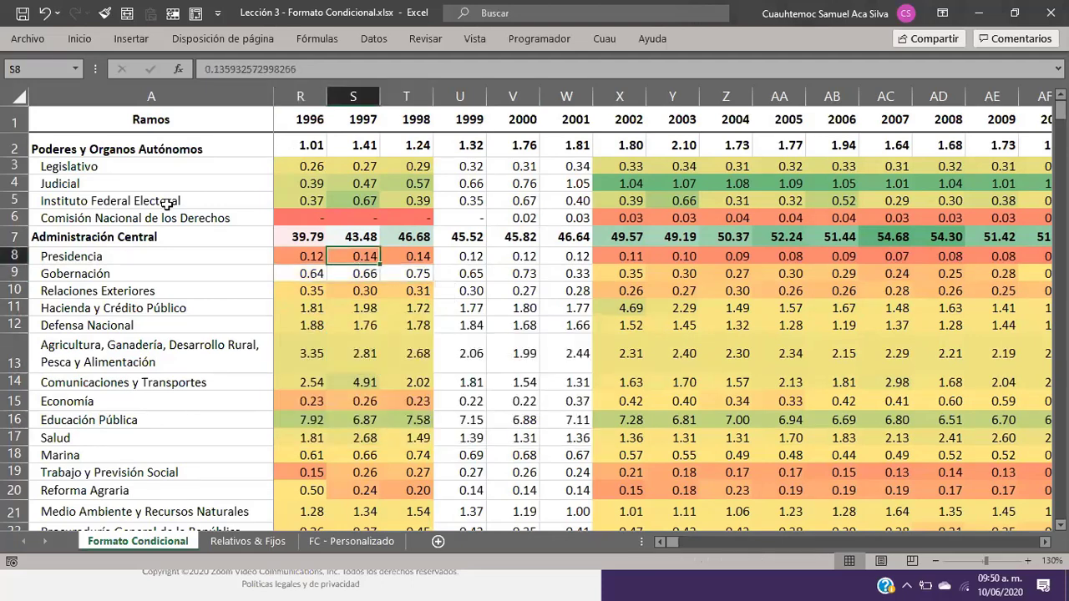
click(109, 200)
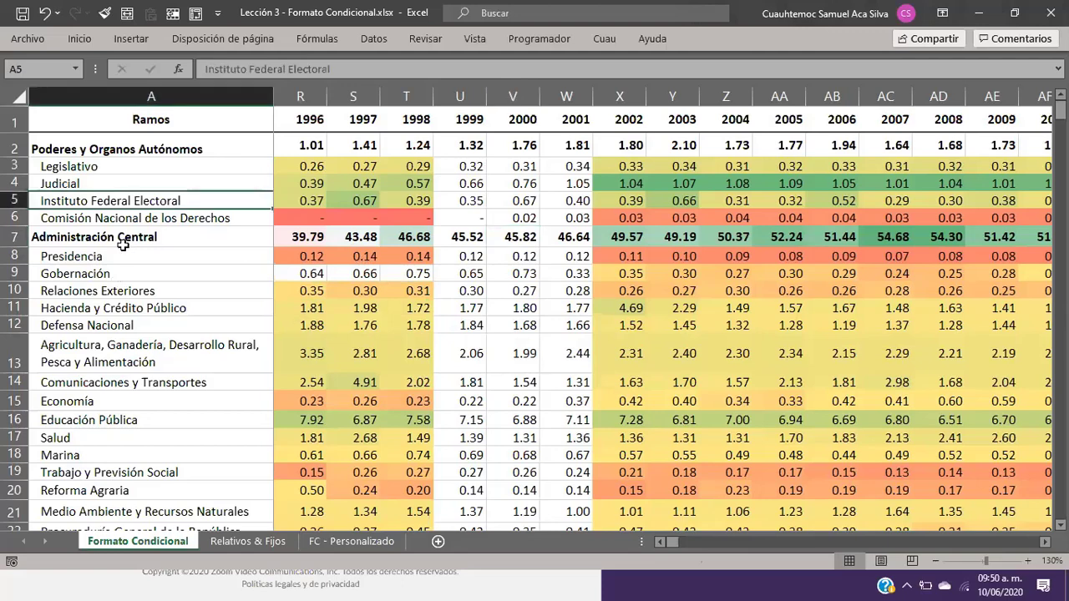
key(Down)
key(Down)
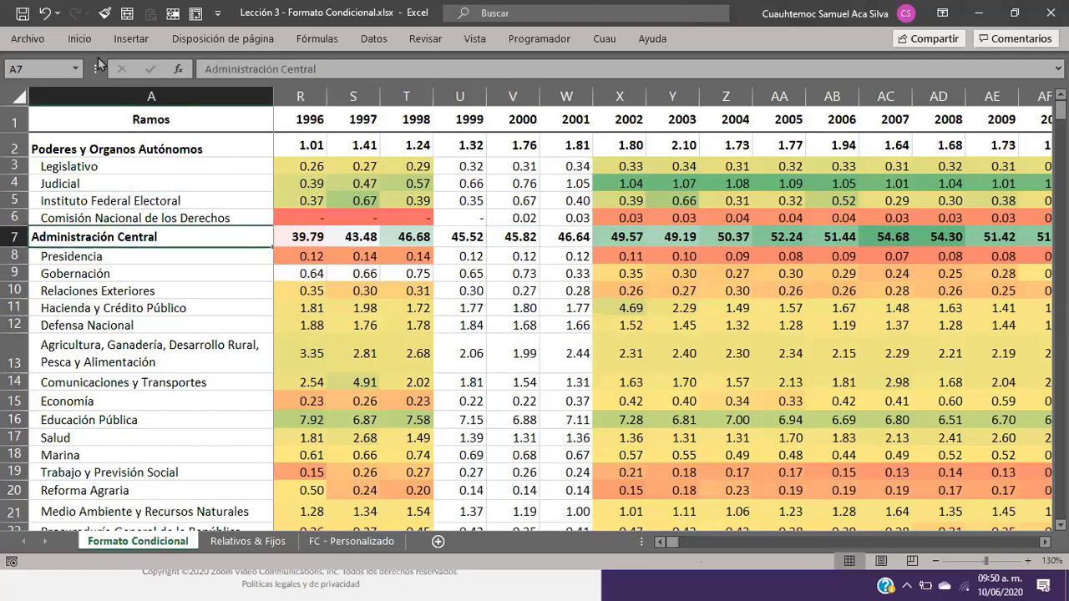
click(80, 38)
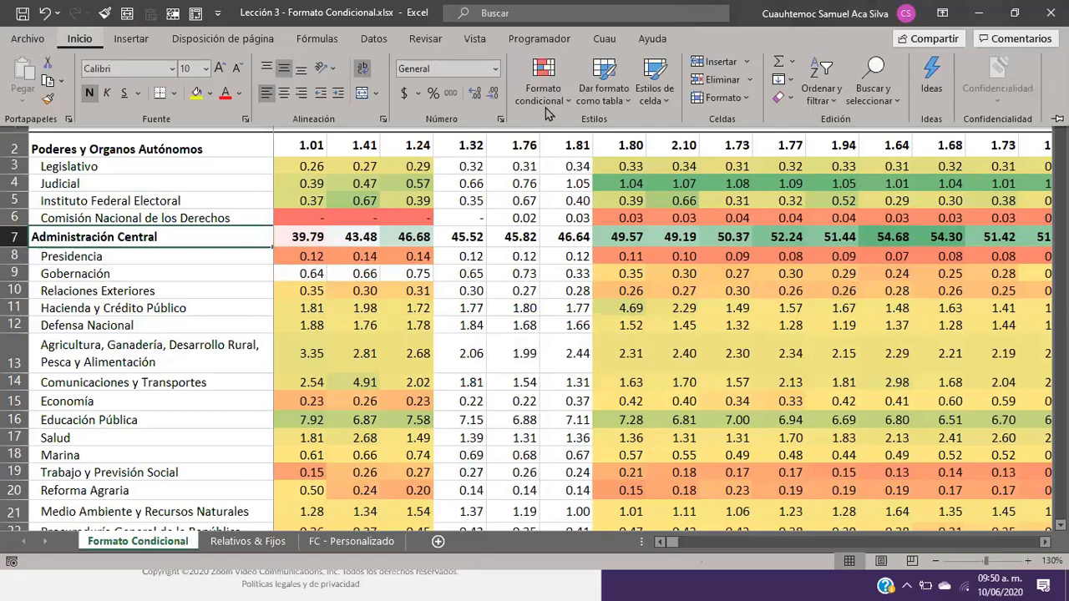
click(545, 107)
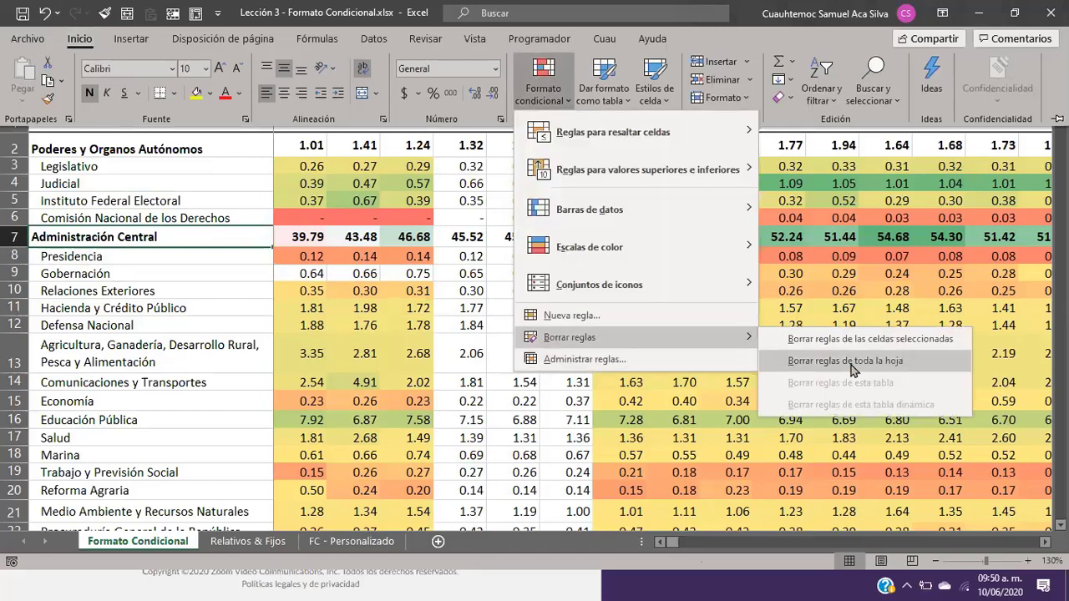
click(851, 363)
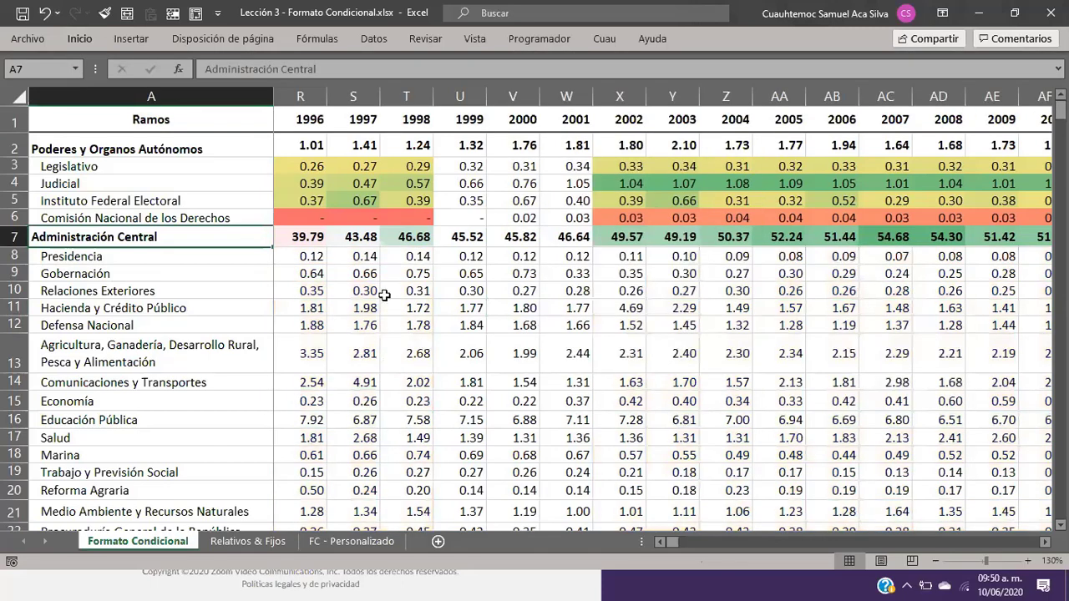
click(385, 295)
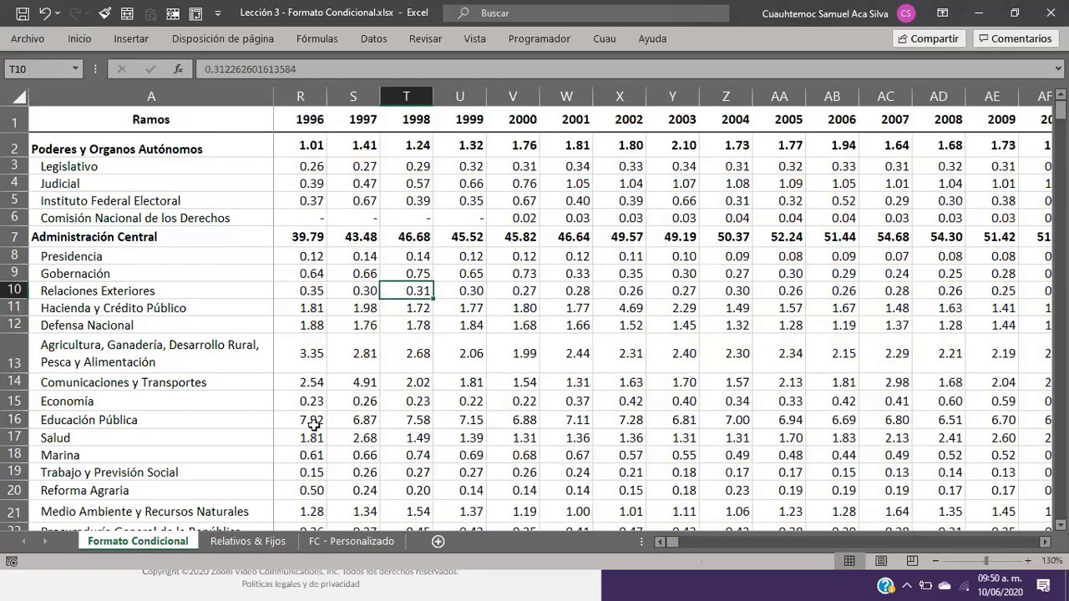
Switch to the FC - Personalizado sheet and examine the Reglas colour key alongside the Ingresos x ventas column.
click(352, 544)
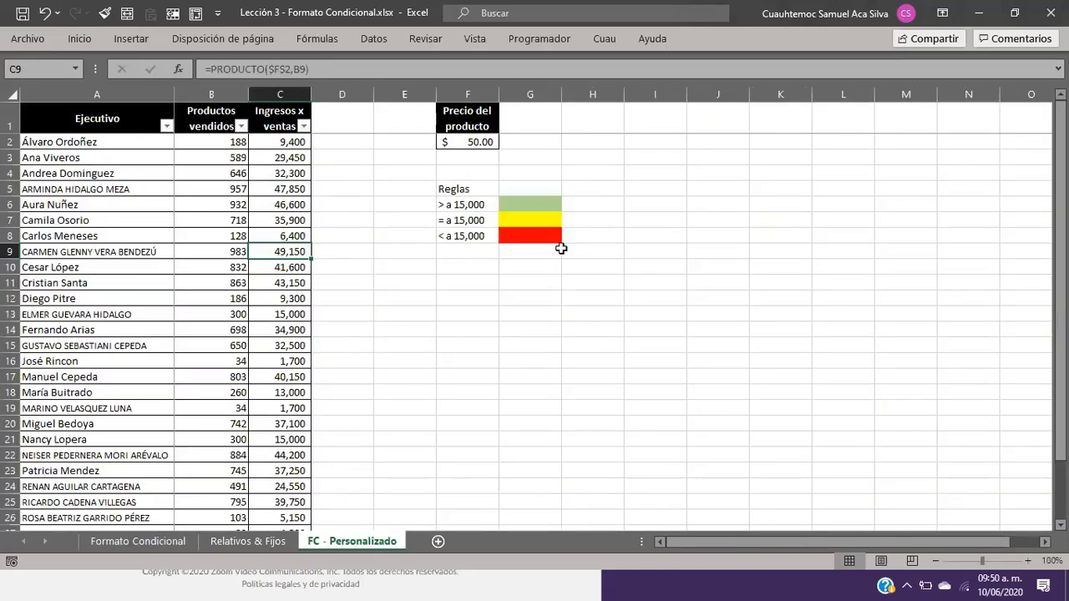
drag(582, 306, 523, 250)
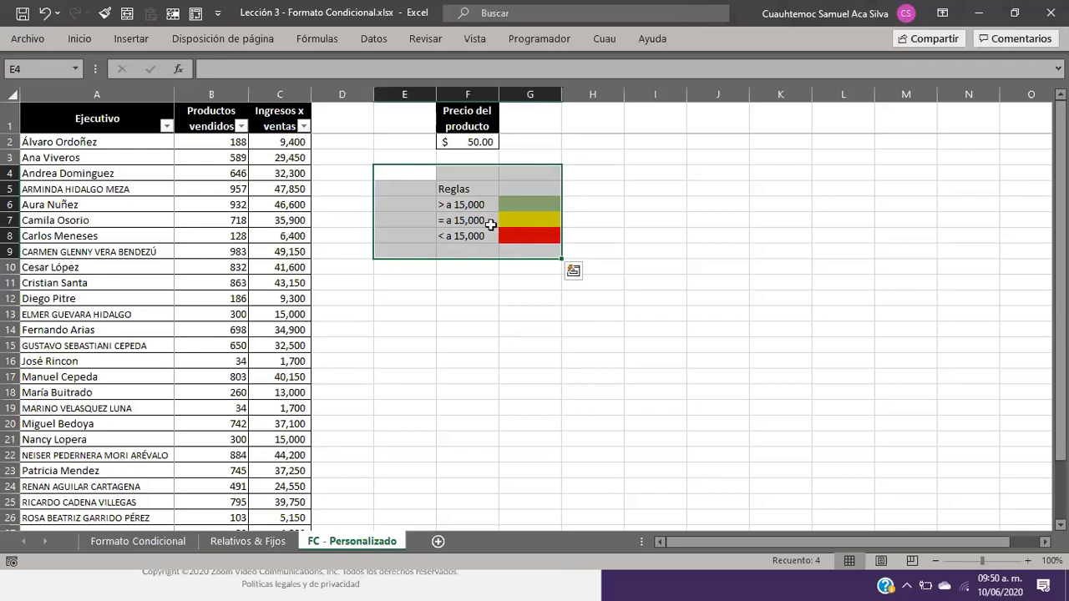
drag(468, 203, 476, 226)
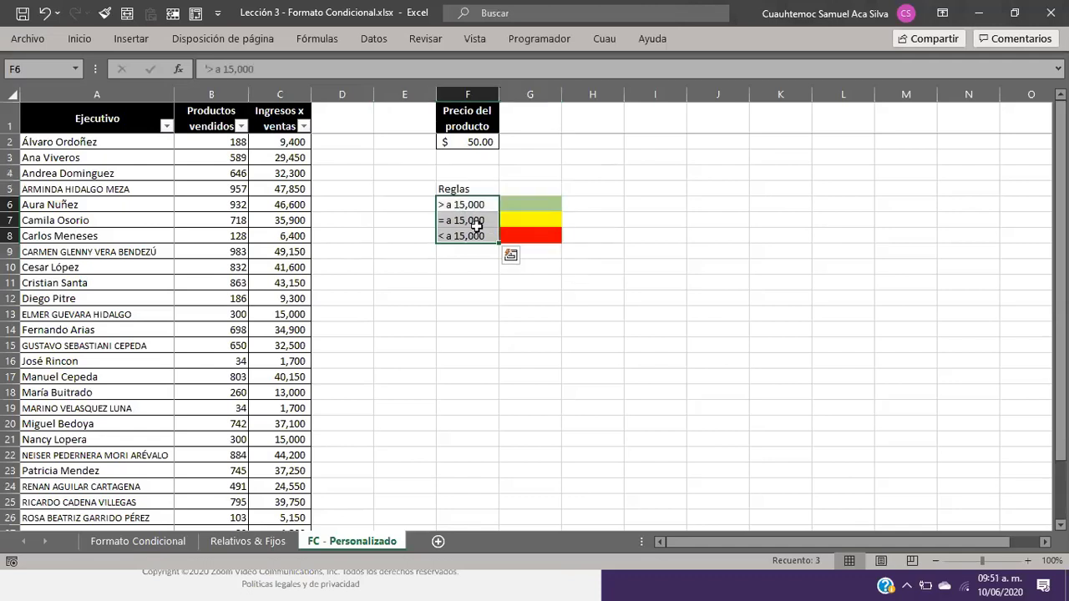
click(281, 204)
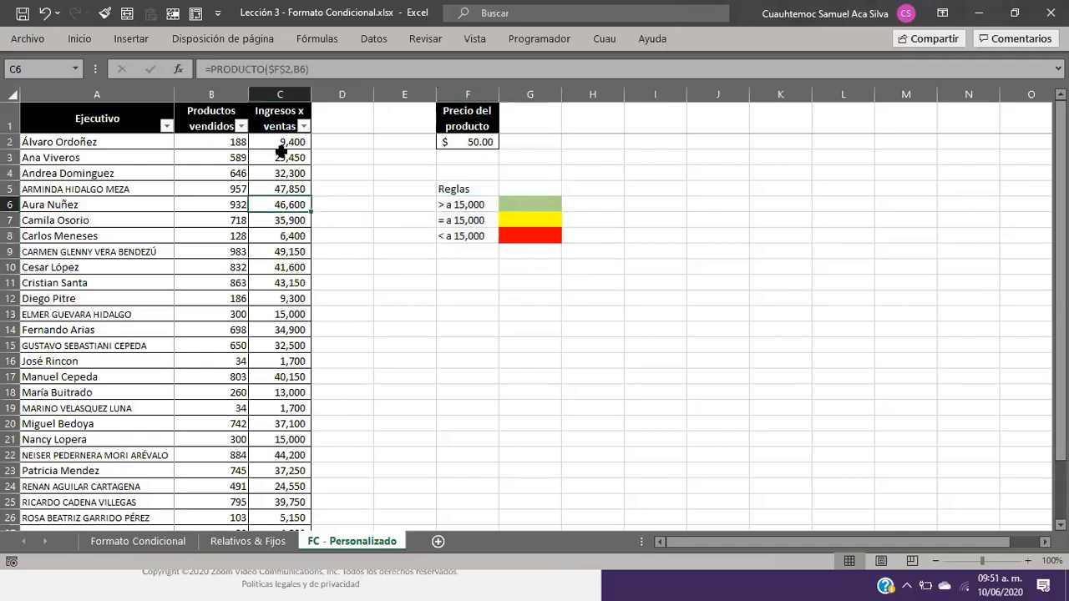
drag(282, 153, 296, 357)
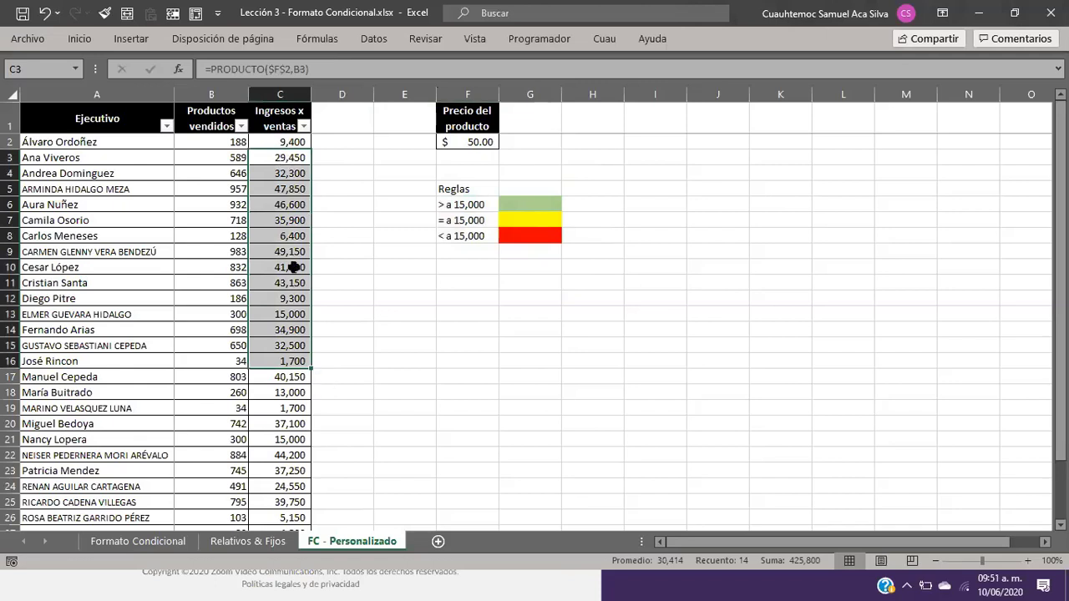
Delete the formulas in the Ingresos x ventas column for every executive (C2:C30), keeping the header.
click(279, 142)
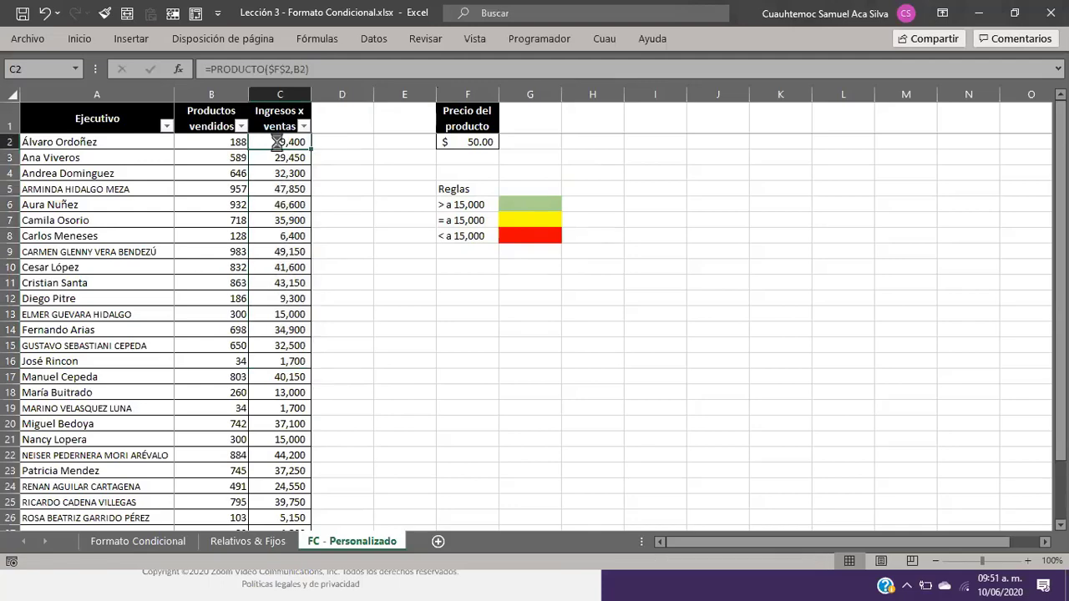
key(ctrl+shift+Down)
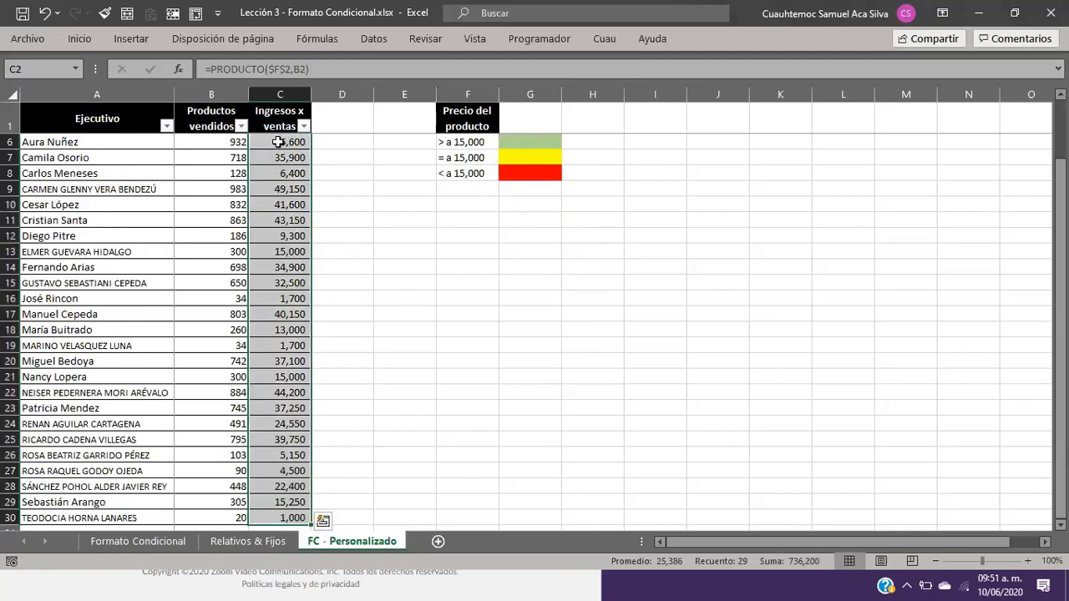
key(Delete)
key(ctrl+Up)
key(Down)
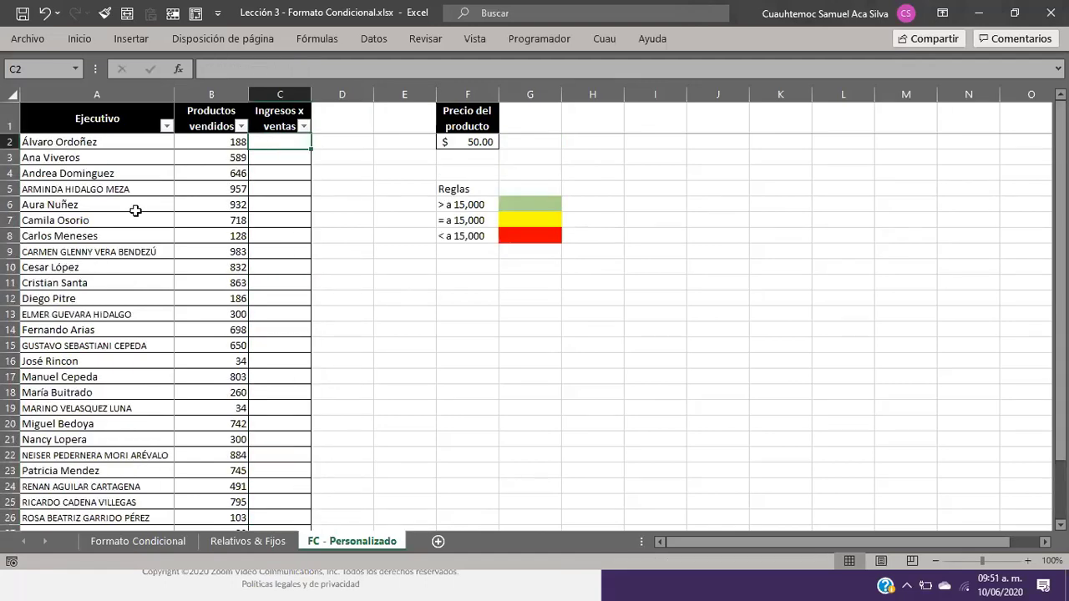
click(206, 190)
click(450, 143)
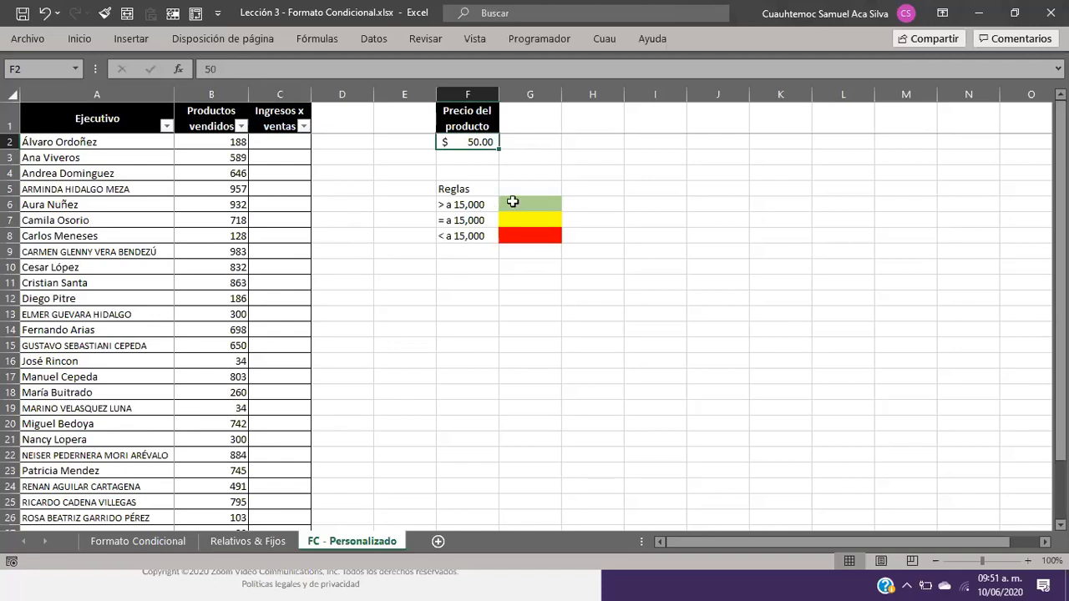
Examine the Reglas colour key: green above 15,000, yellow equal to 15,000 and red below 15,000 (F6:G8).
click(512, 201)
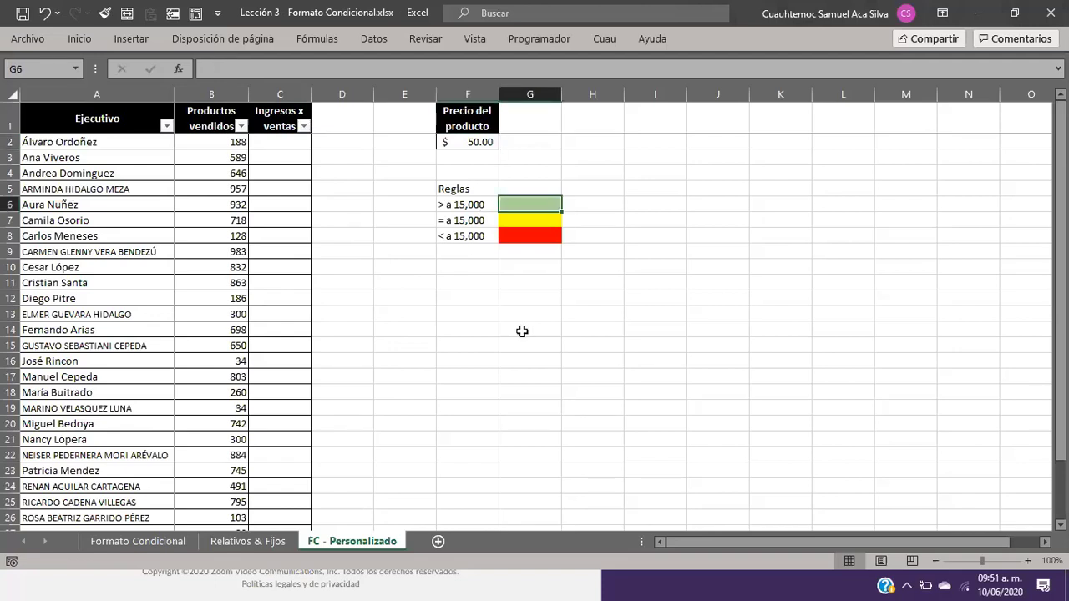
click(547, 220)
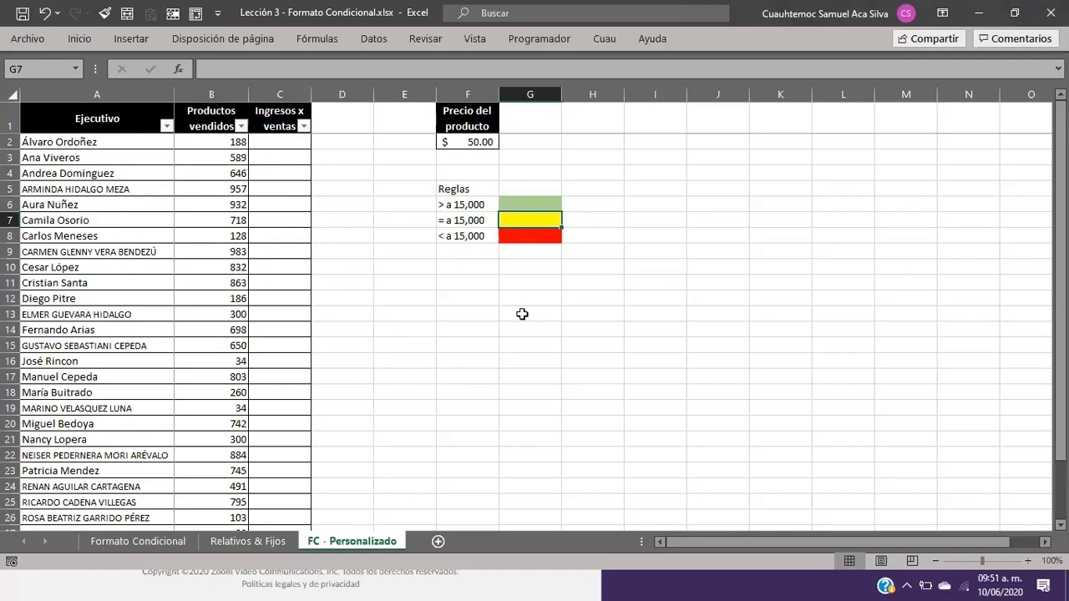
key(Down)
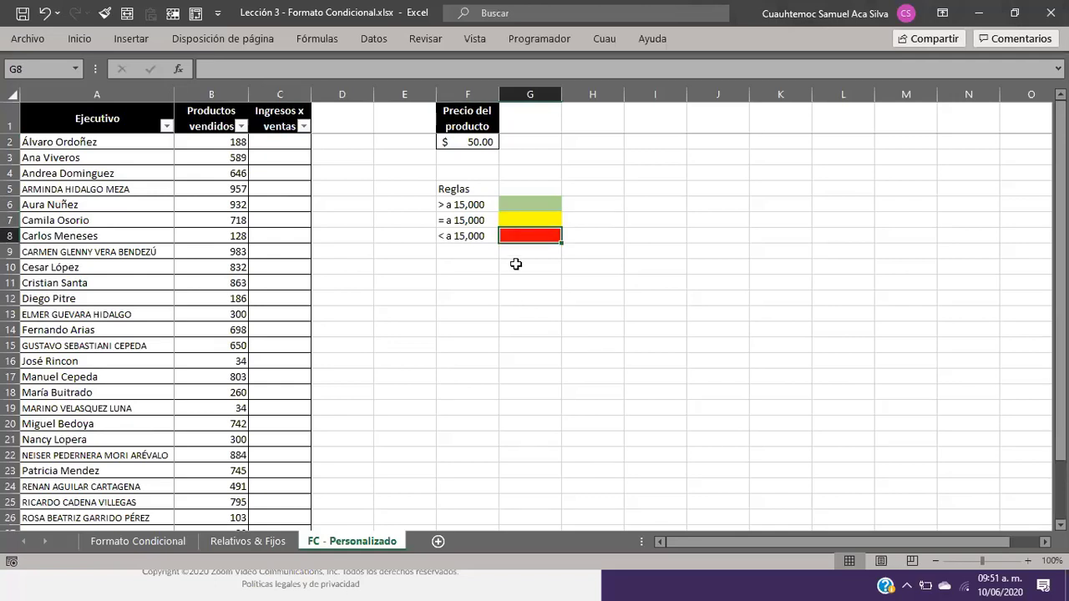
drag(471, 205, 506, 239)
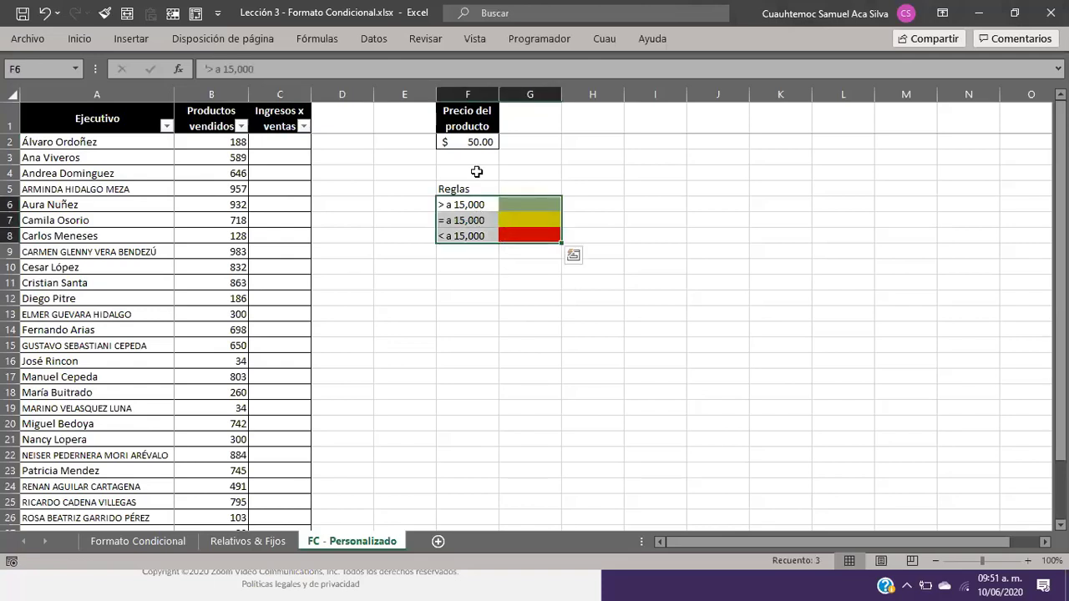
Switch to the Relativos & Fijos sheet and change the VALORES FIJOS heading in R2 to VALORES ABSOLUTOS.
click(253, 543)
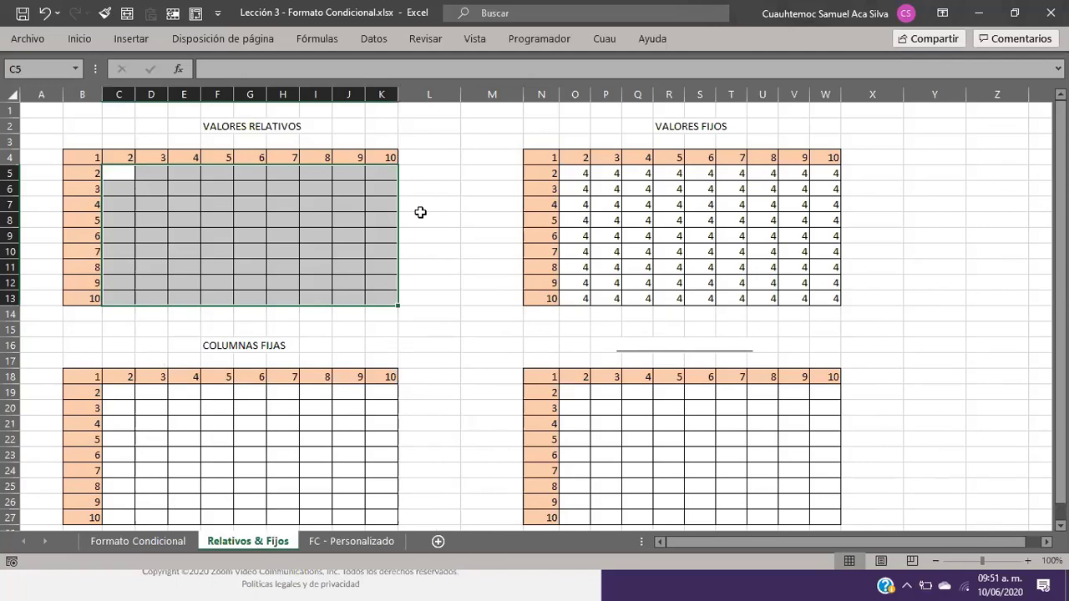
click(657, 124)
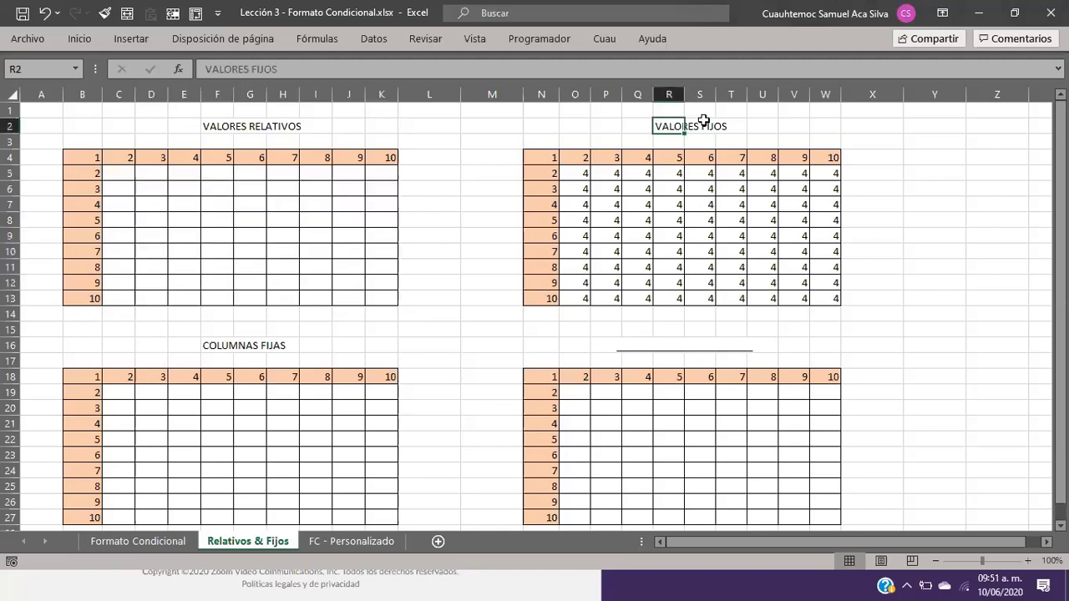
double_click(673, 128)
click(711, 126)
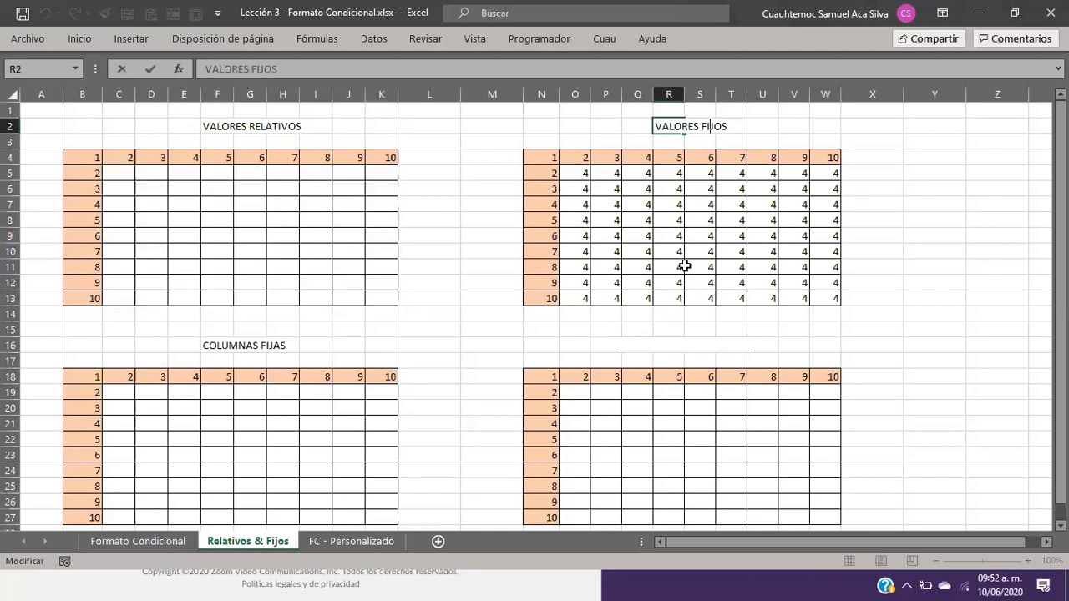
double_click(711, 125)
text(ABSOLUTOS)
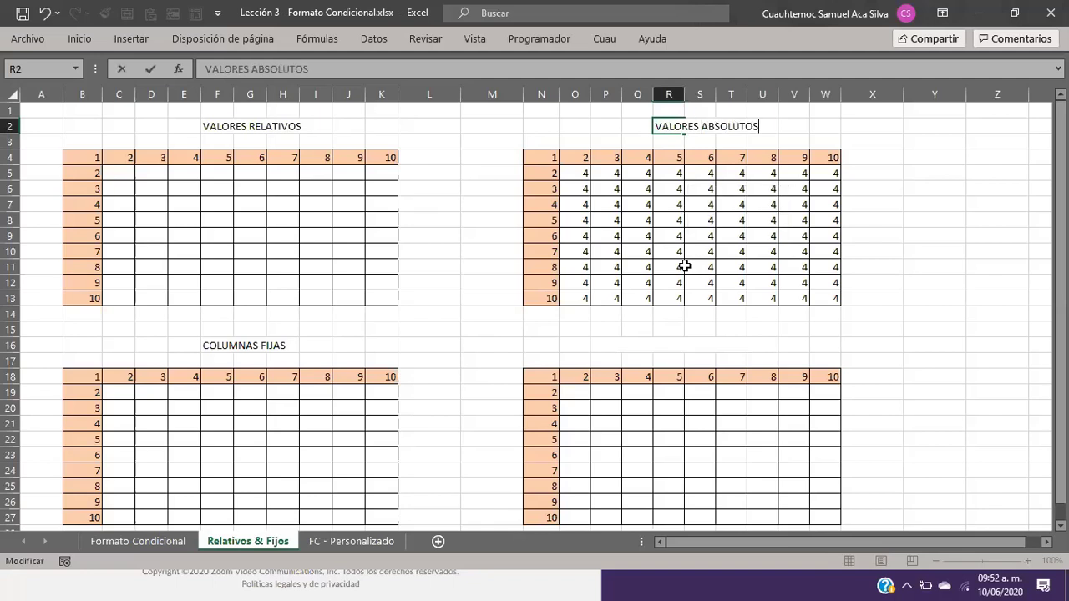
key(ctrl+shift+Left)
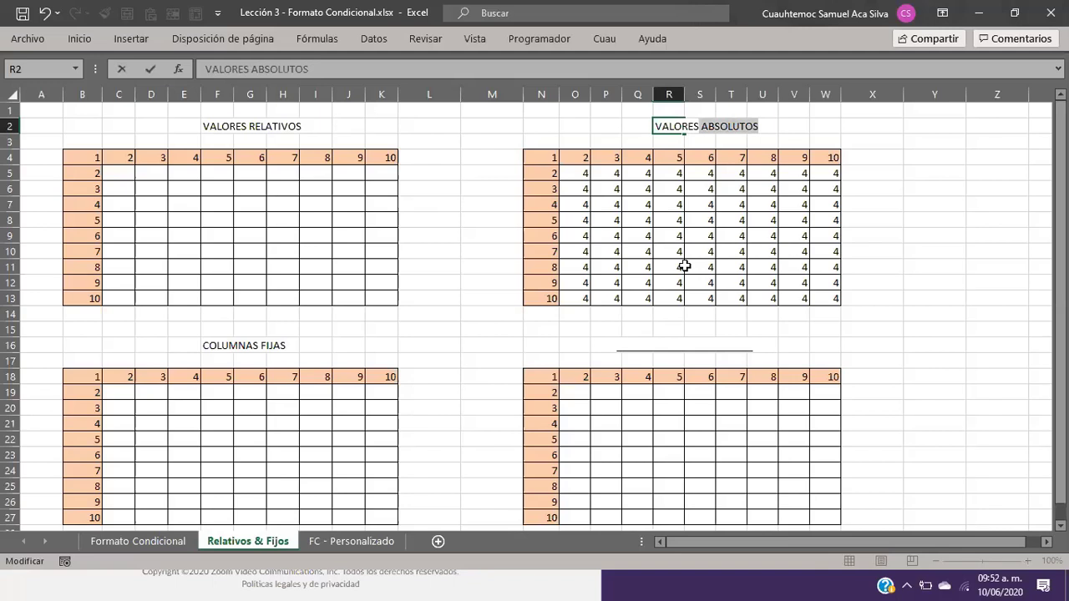
key(ctrl+Return)
click(682, 266)
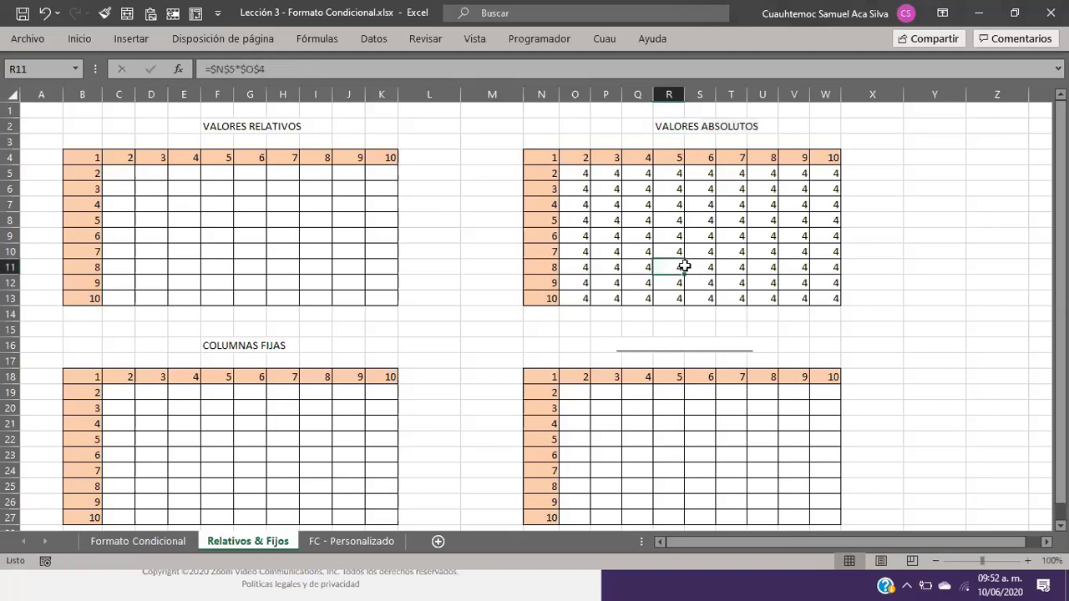
Change the COLUMNAS FIJAS heading in F16 to COLUMNAS ABSOLUTOS.
key(ctrl+z)
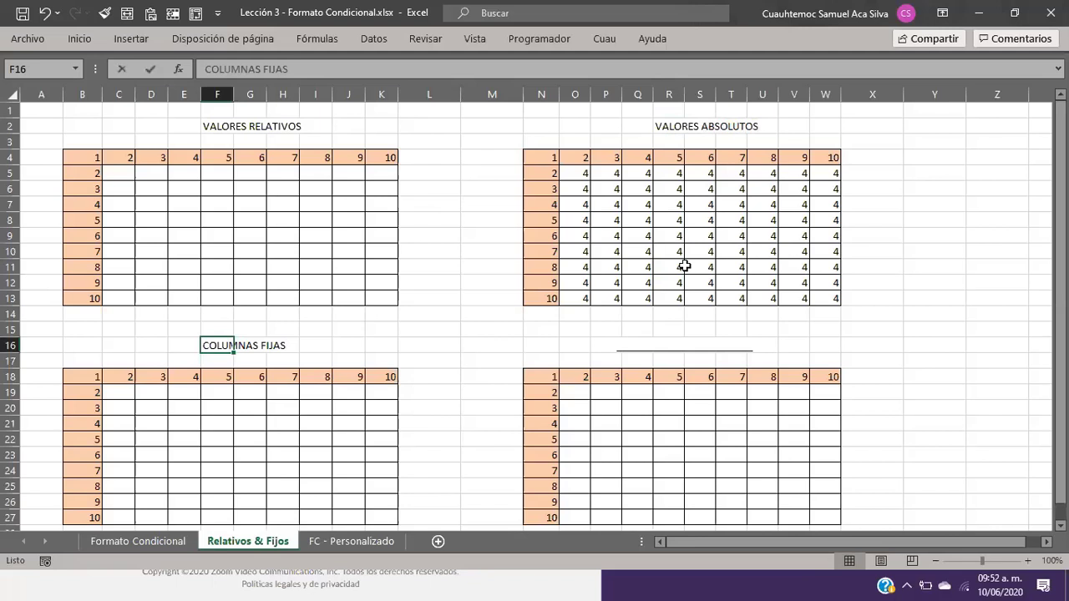
key(F2)
key(ctrl+shift+Left)
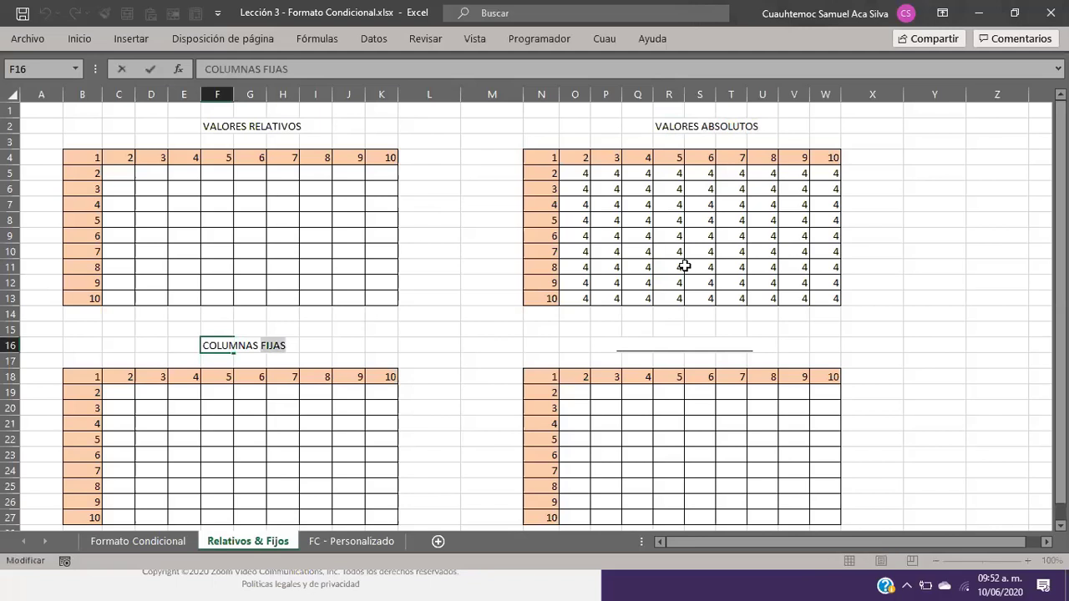
text(ABSOLUTOS)
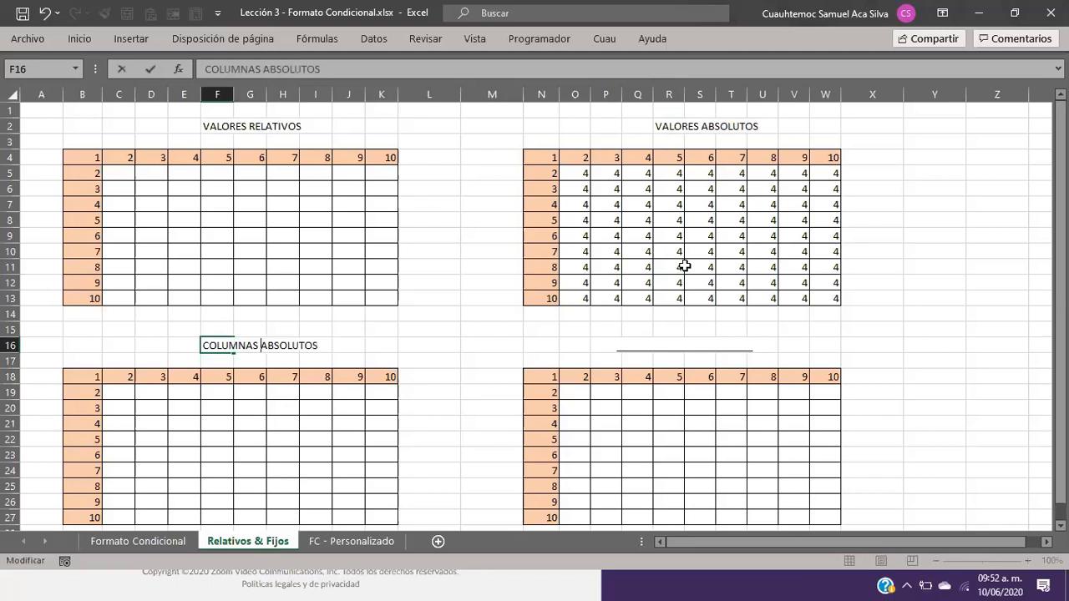
key(Return)
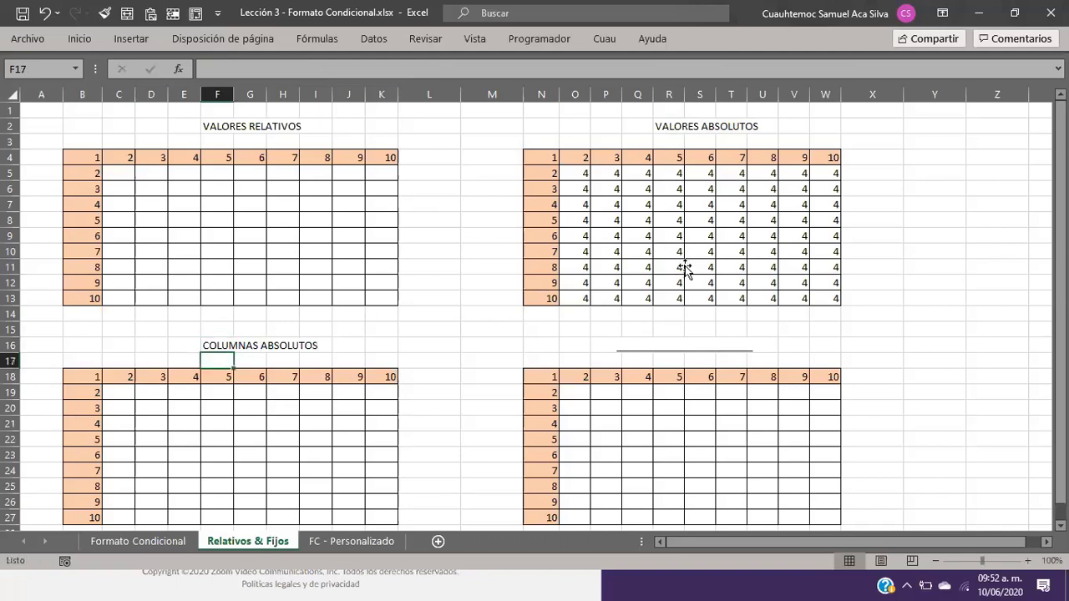
Delete all formulas inside the VALORES ABSOLUTOS grid (O5:W13), keeping its row and column headers.
click(684, 266)
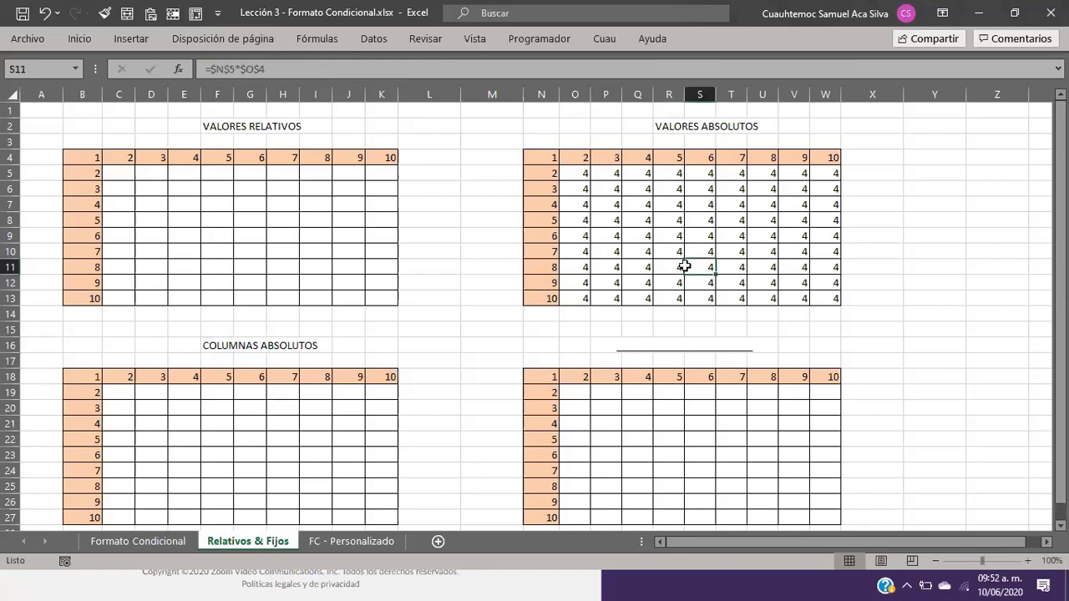
key(ctrl+Left)
key(ctrl+Up)
key(Down)
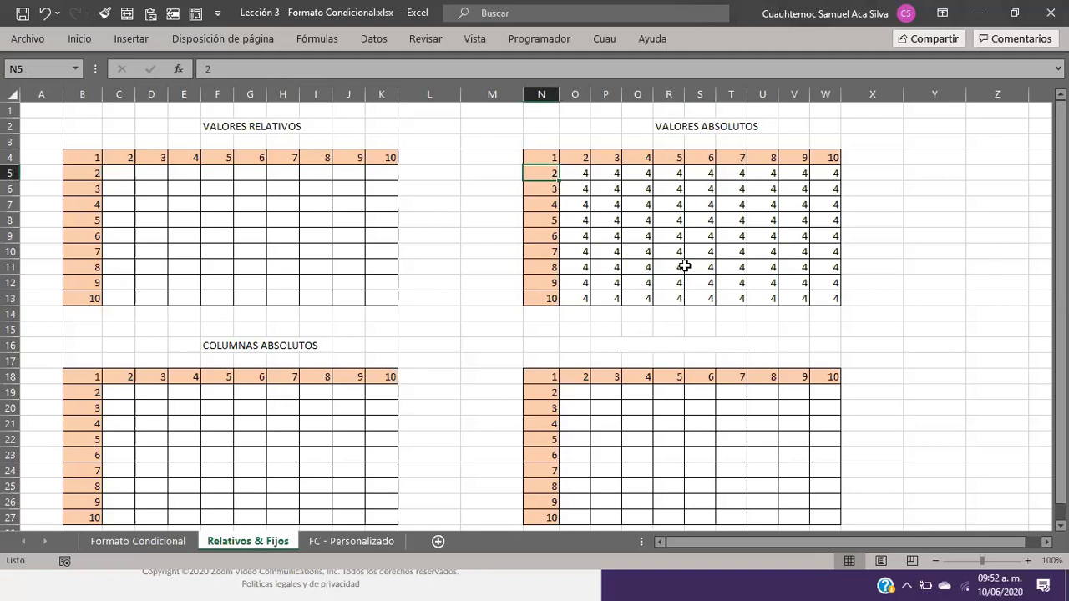
key(Right)
key(ctrl+shift+Right)
key(ctrl+shift+Down)
key(Delete)
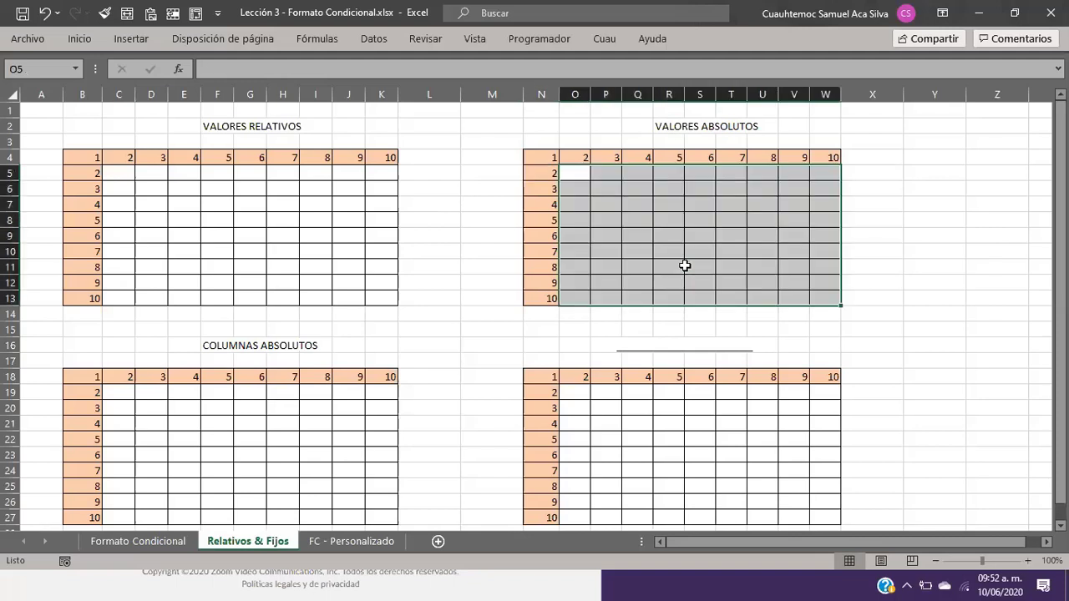
Examine the VALORES RELATIVOS grid from its heading, highlighting column K and row 13 where the two 10s cross.
key(Left)
key(Left)
key(Left)
key(Left)
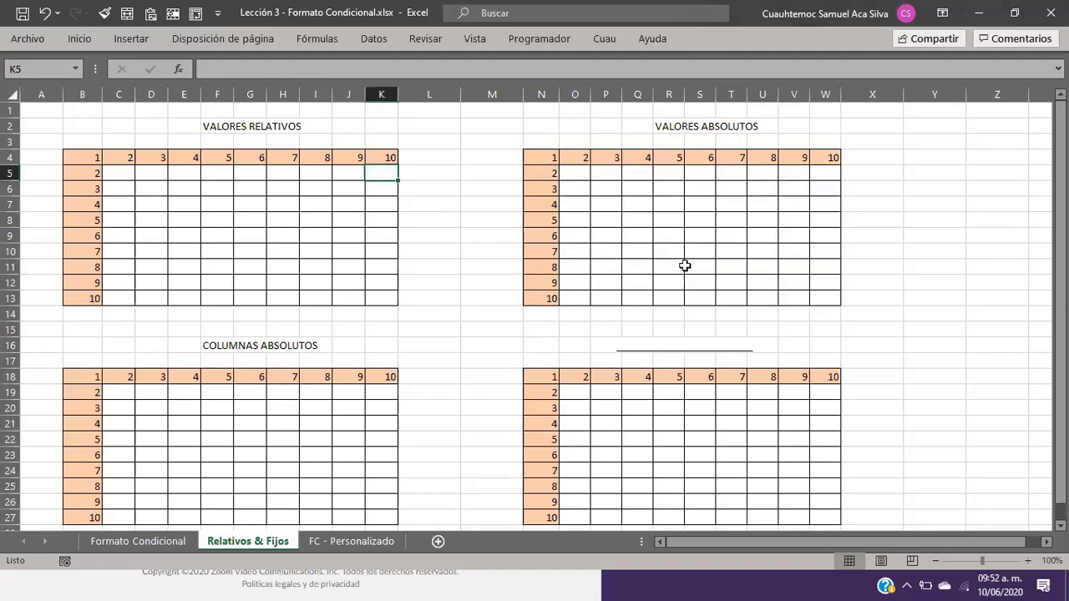
key(Left)
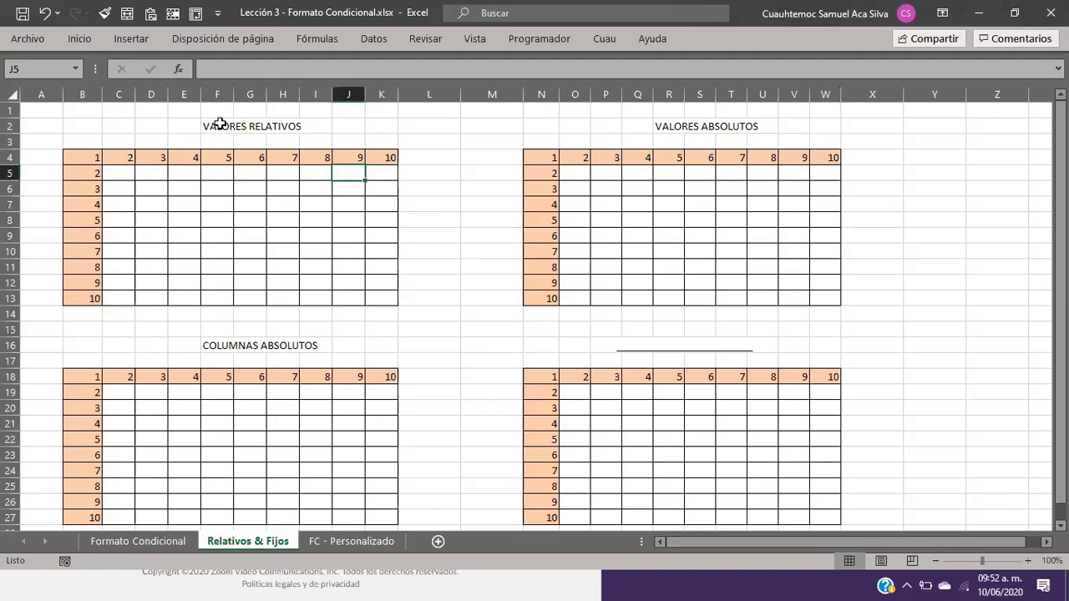
key(Up)
key(Up)
key(Up)
key(Left)
key(Left)
key(Left)
key(Left)
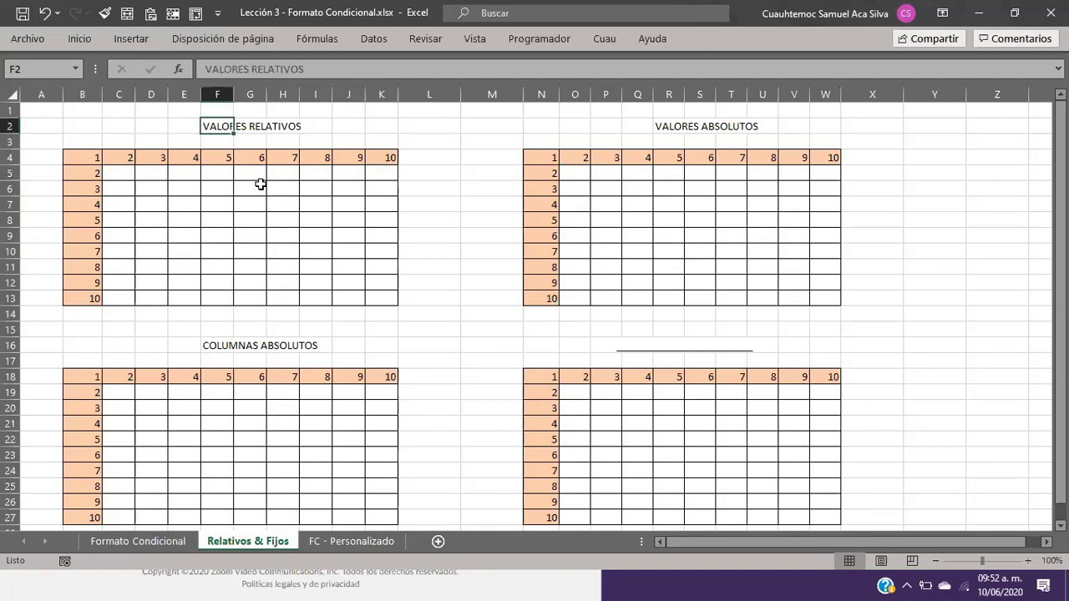
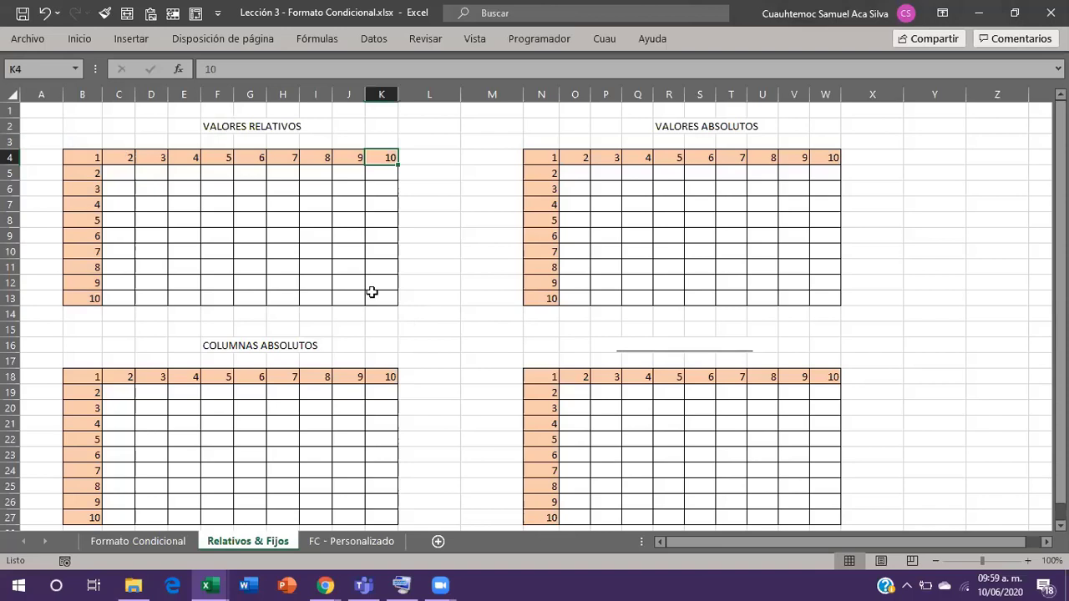
click(379, 293)
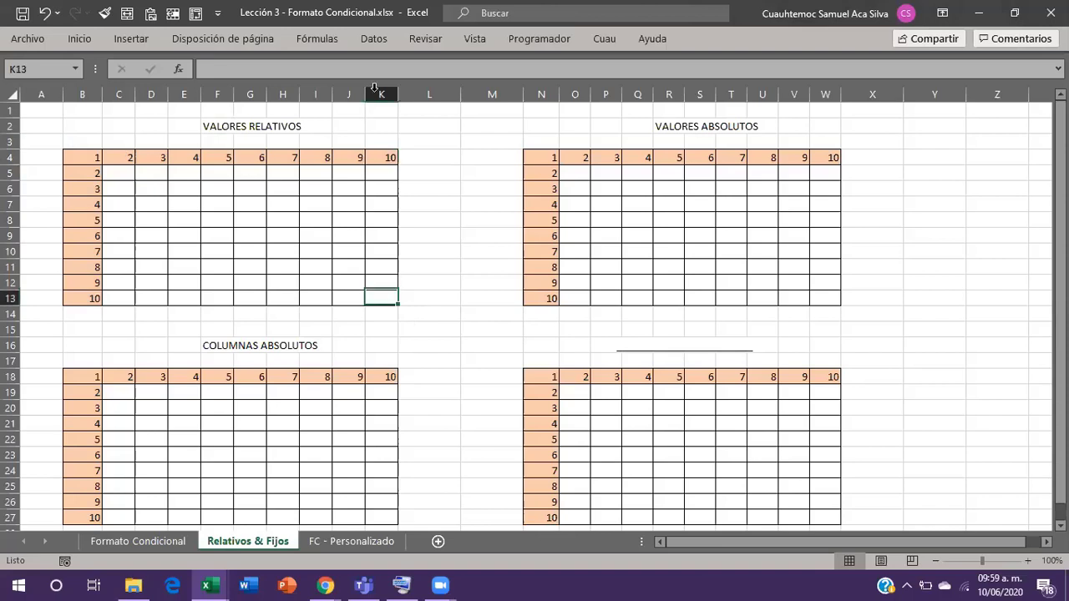
ctrl+click(10, 303)
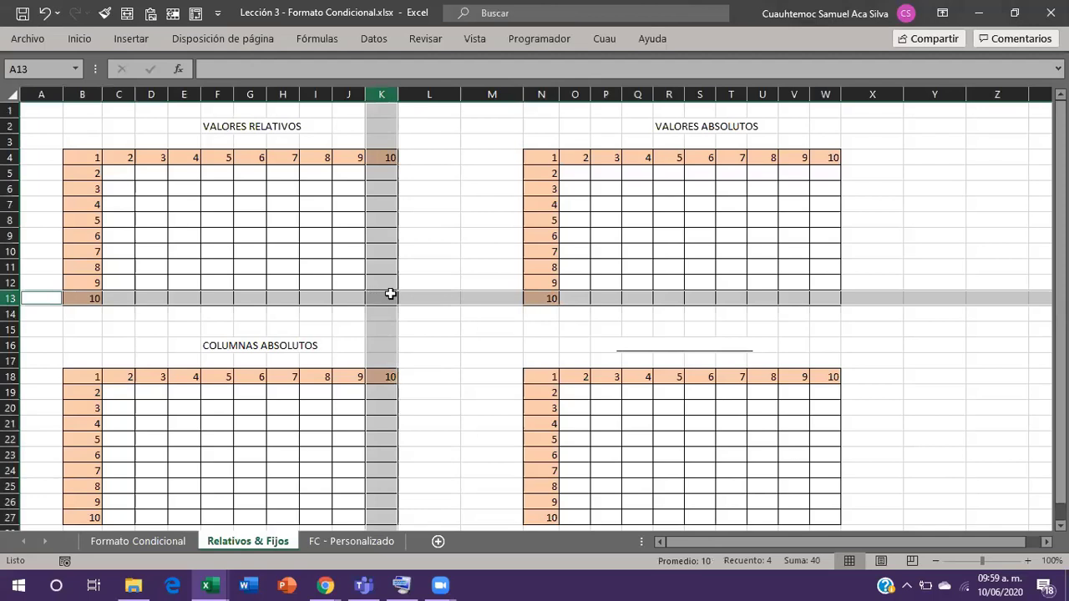
Enter the relative formula +C4*B5 in C5, the first empty cell of the VALORES RELATIVOS grid.
click(123, 186)
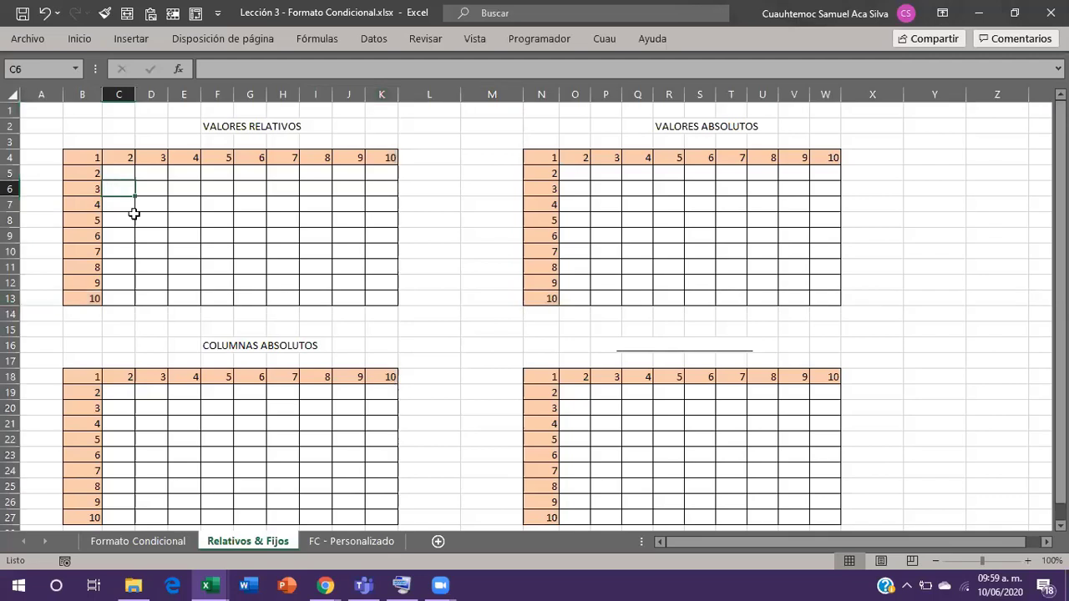
key(Up)
text(+)
key(Up)
text(*)
key(Left)
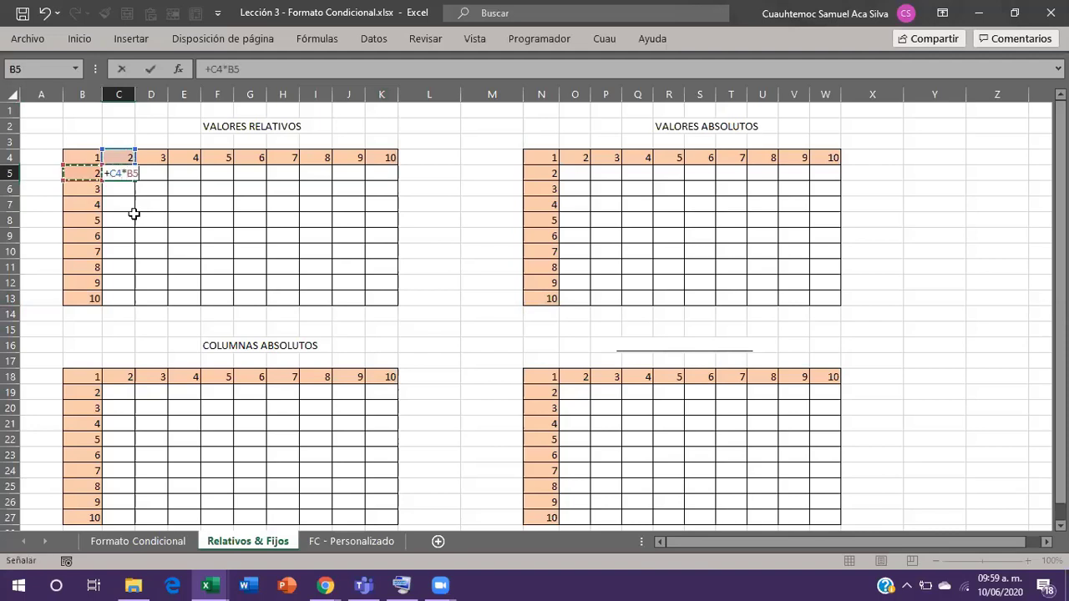
key(Return)
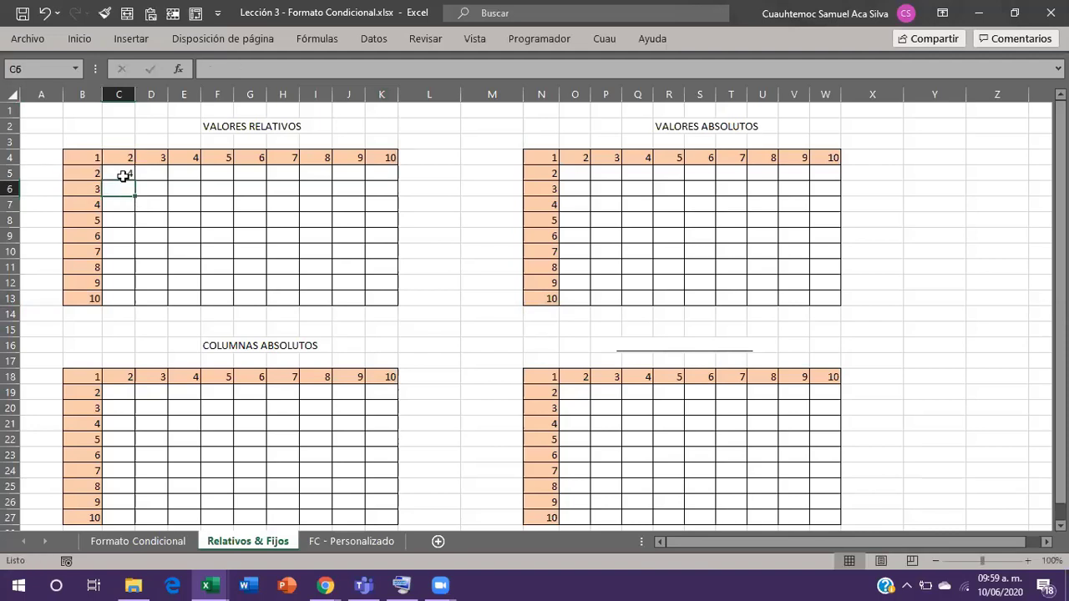
Fill the C5 formula down to C13 and check the cell references in the copied formulas.
click(130, 172)
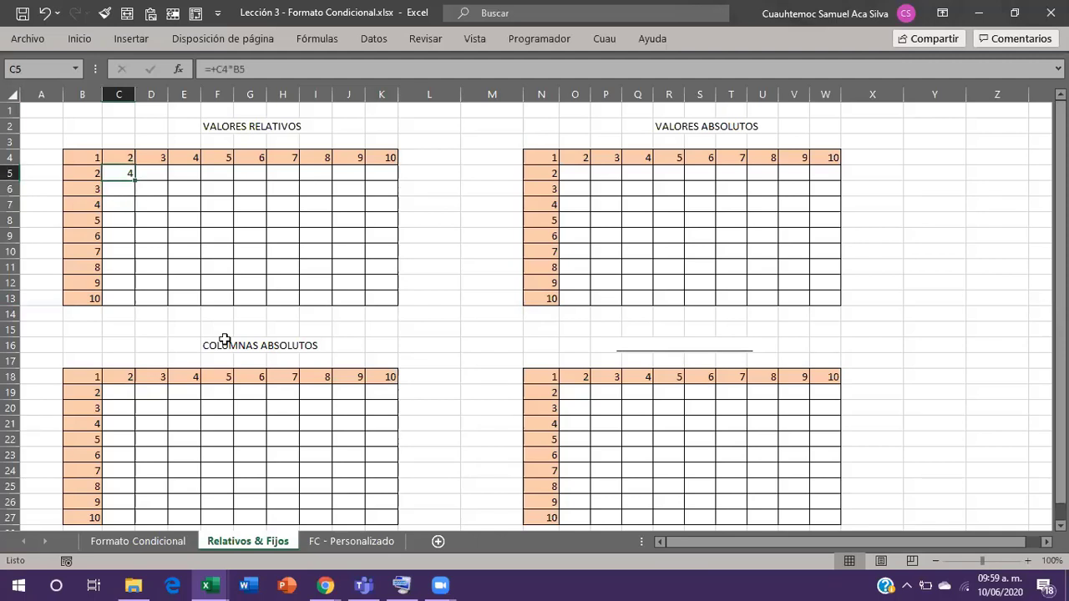
double_click(134, 180)
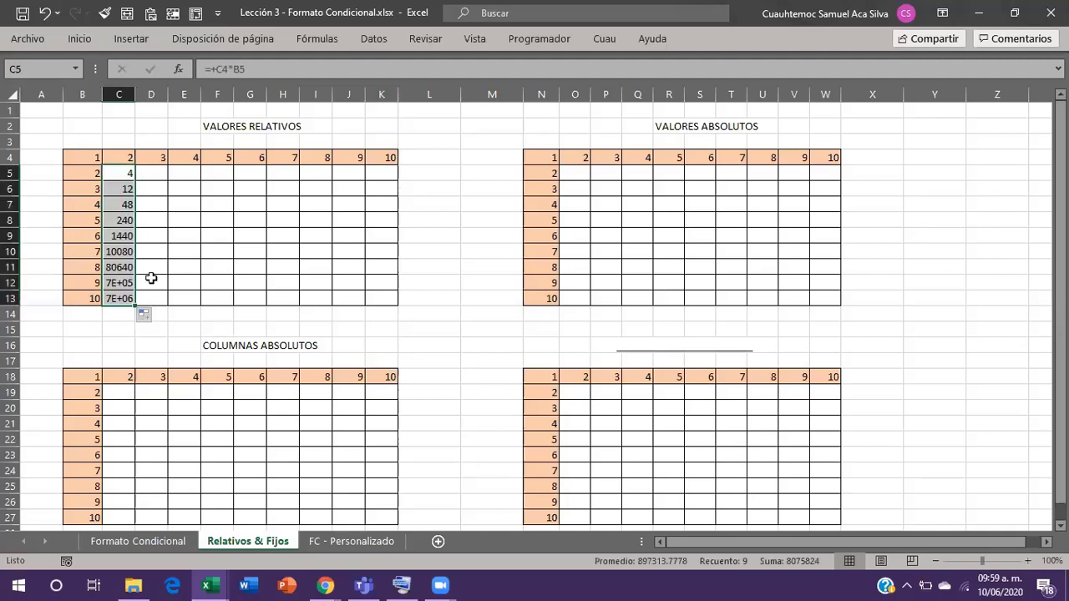
click(127, 224)
click(120, 235)
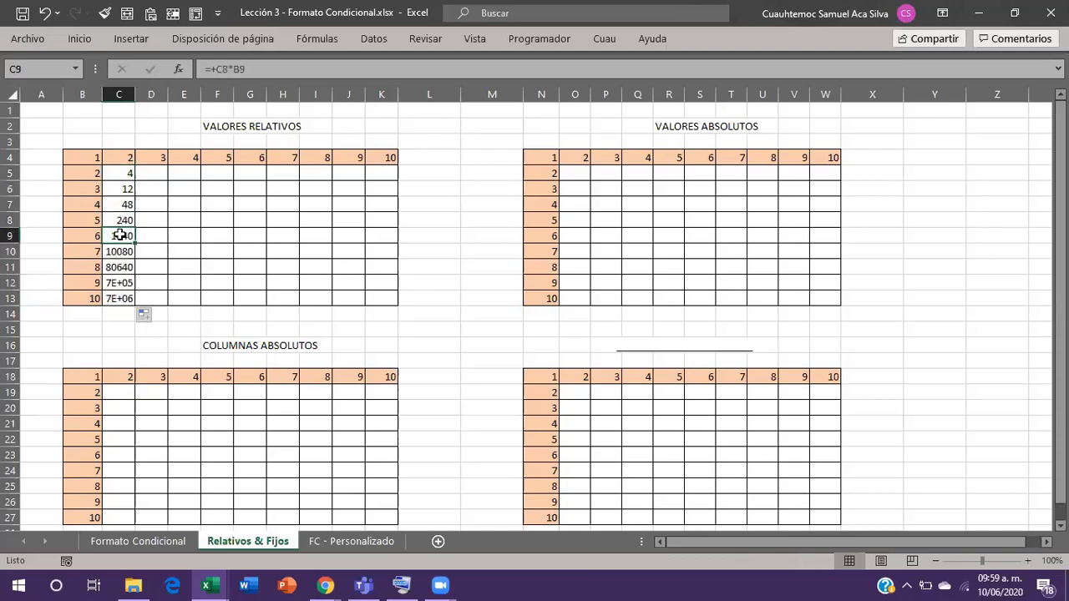
click(120, 183)
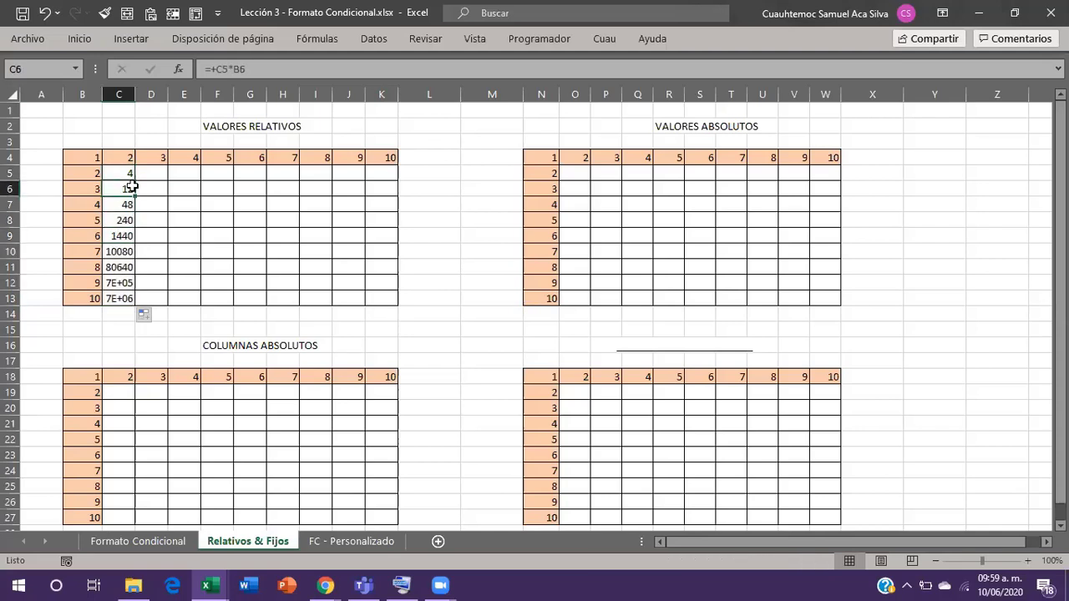
Fill the C5 formula across to K5 and paste it over the whole VALORES RELATIVOS grid (C5:K13).
click(130, 173)
drag(134, 180, 394, 181)
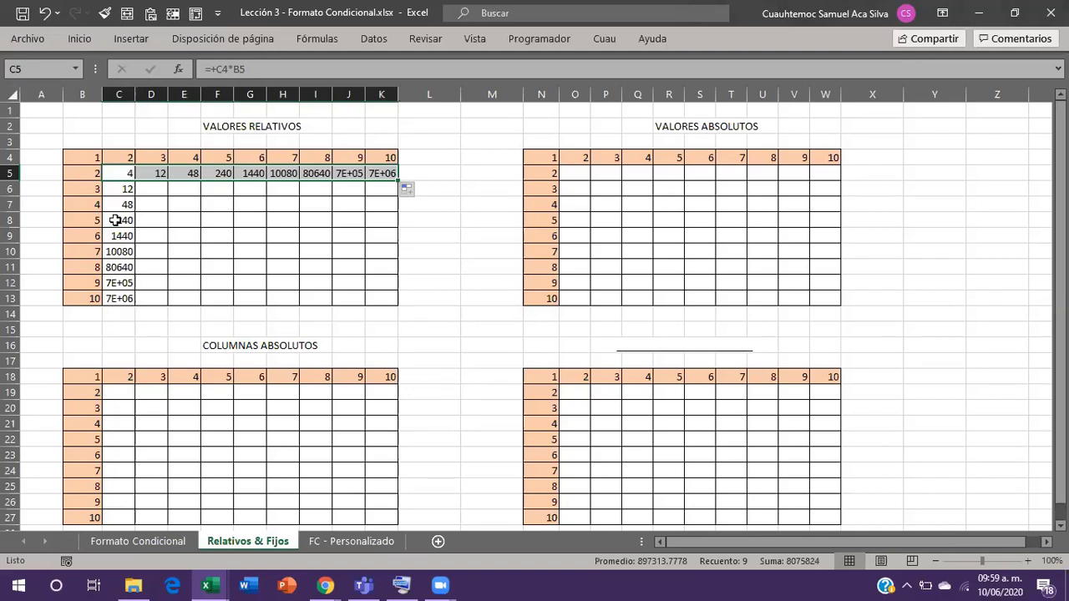
key(shift+BackSpace)
key(ctrl+c)
key(ctrl+shift+Right)
key(ctrl+shift+Down)
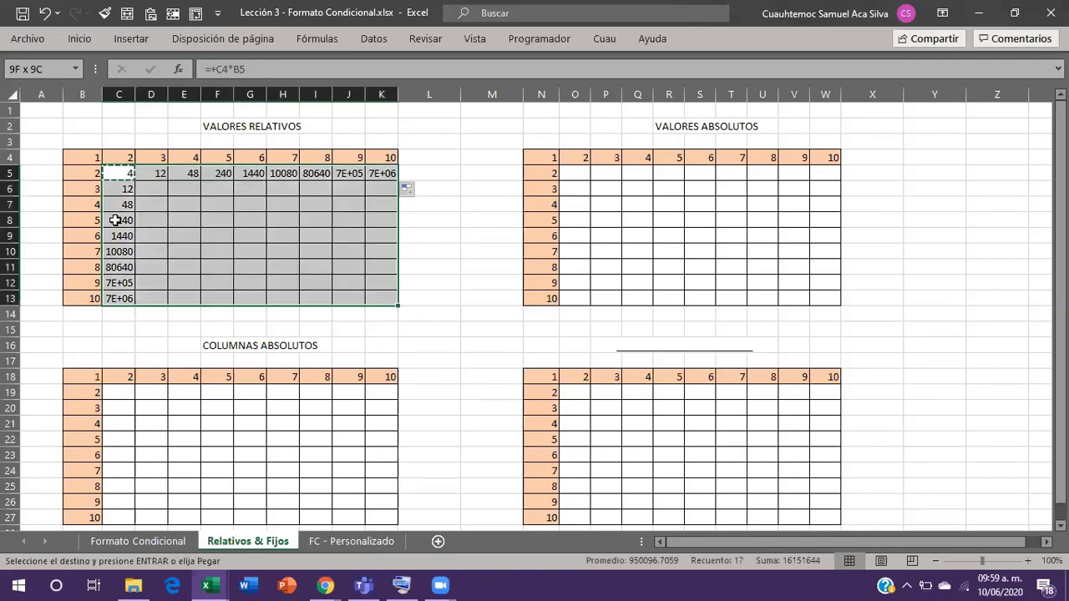
key(Return)
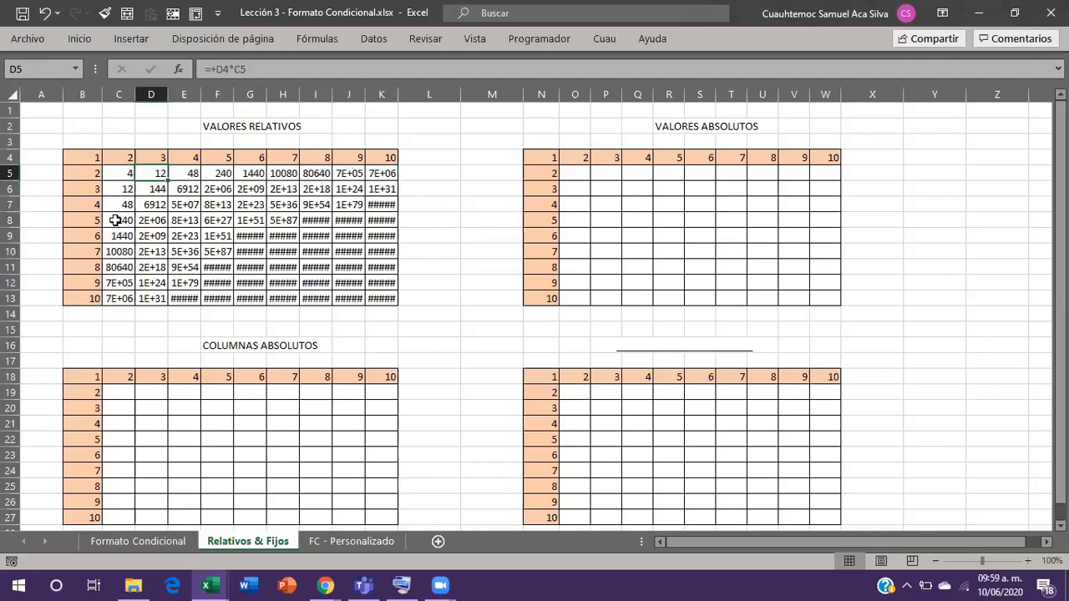
Step through the VALORES RELATIVOS results and inspect which cells the formula in F8 refers to.
key(Right)
key(Right)
key(Right)
key(Right)
key(Right)
key(Right)
key(Down)
key(Down)
key(Down)
key(Down)
key(Down)
key(Down)
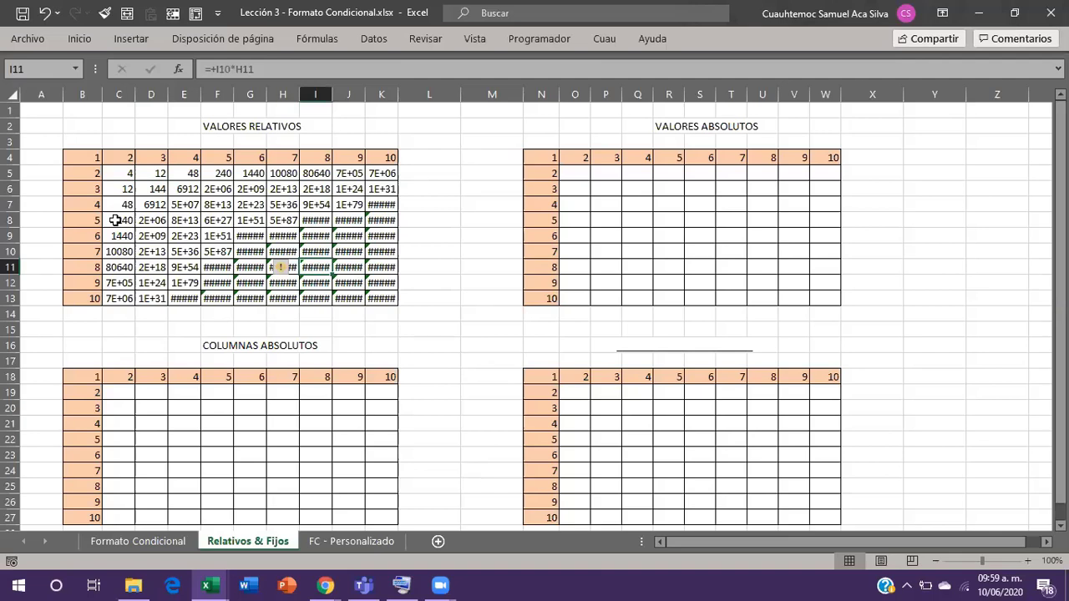
key(Up)
key(Up)
key(Up)
key(Left)
key(Left)
key(Left)
key(F2)
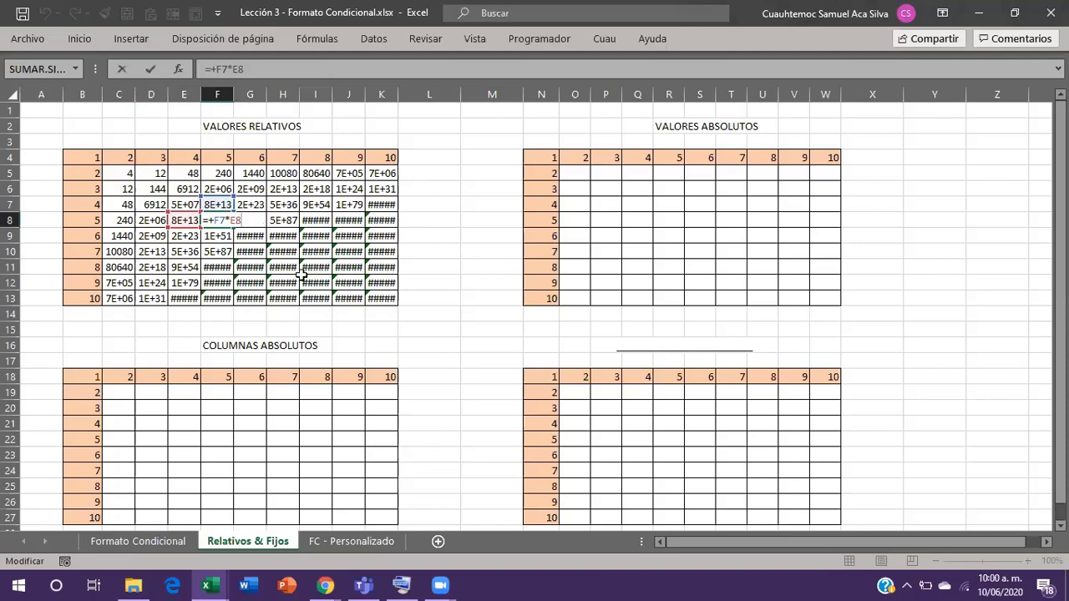
Inspect which cells the formulas in D6 and E7 of the VALORES RELATIVOS grid refer to.
key(Escape)
key(Left)
key(Left)
key(Up)
key(Up)
key(Left)
key(Up)
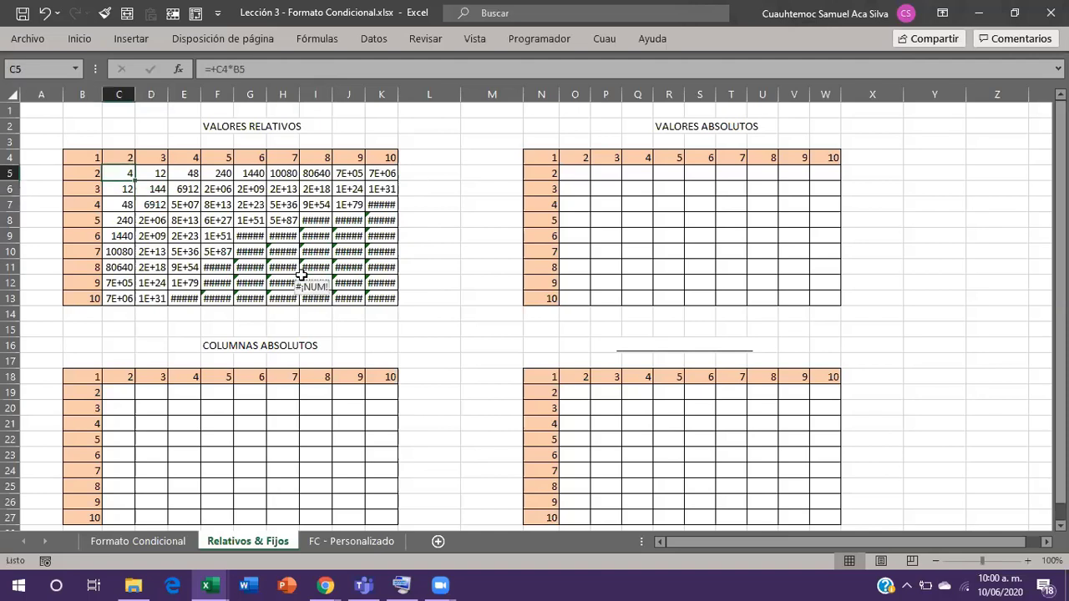
key(Right)
key(Down)
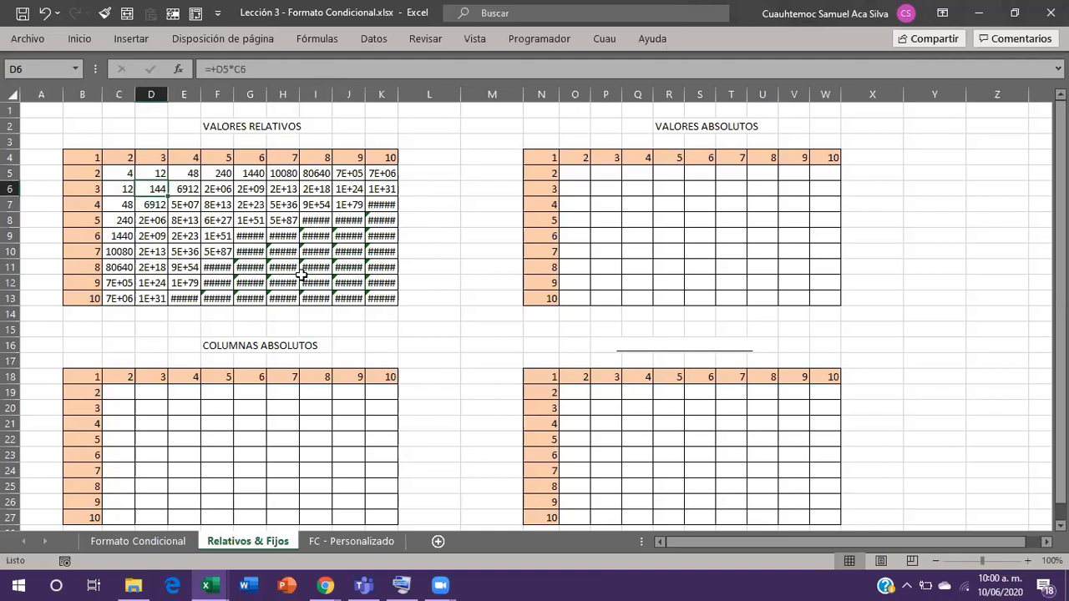
key(F2)
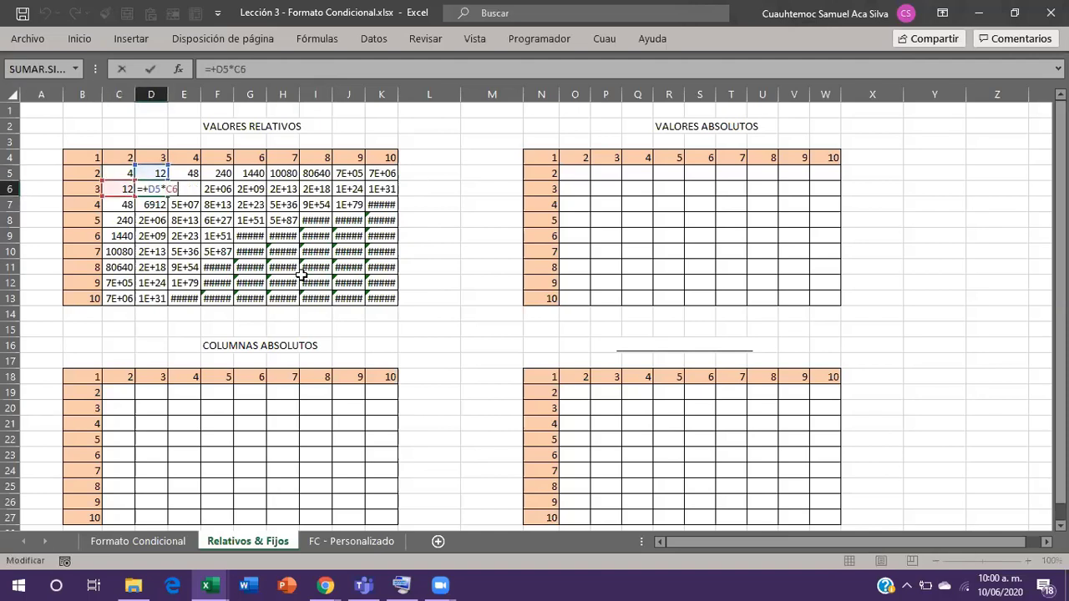
key(Return)
key(Right)
key(F2)
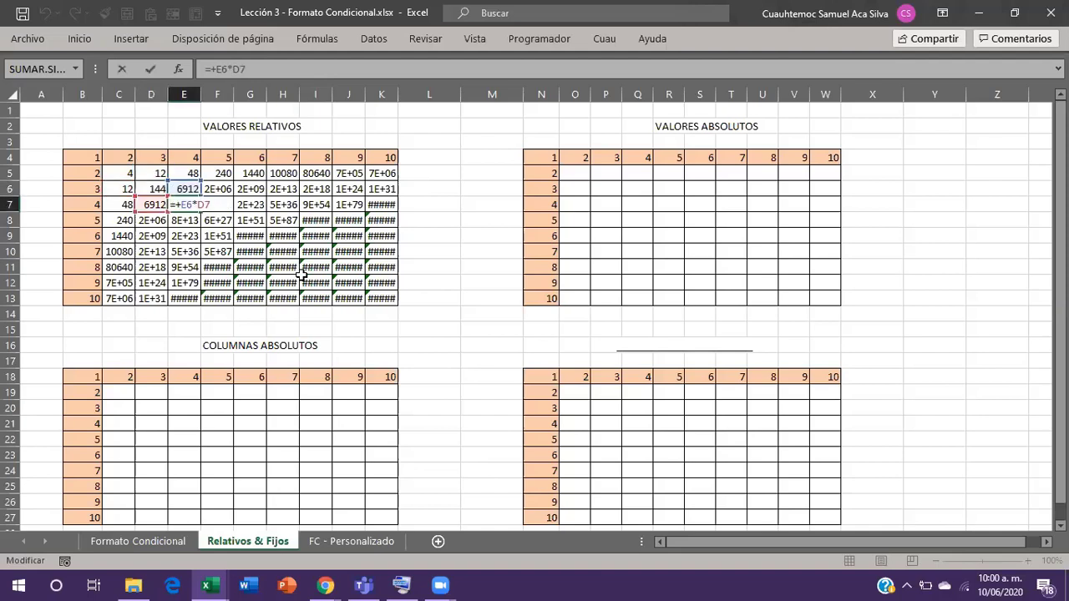
key(Return)
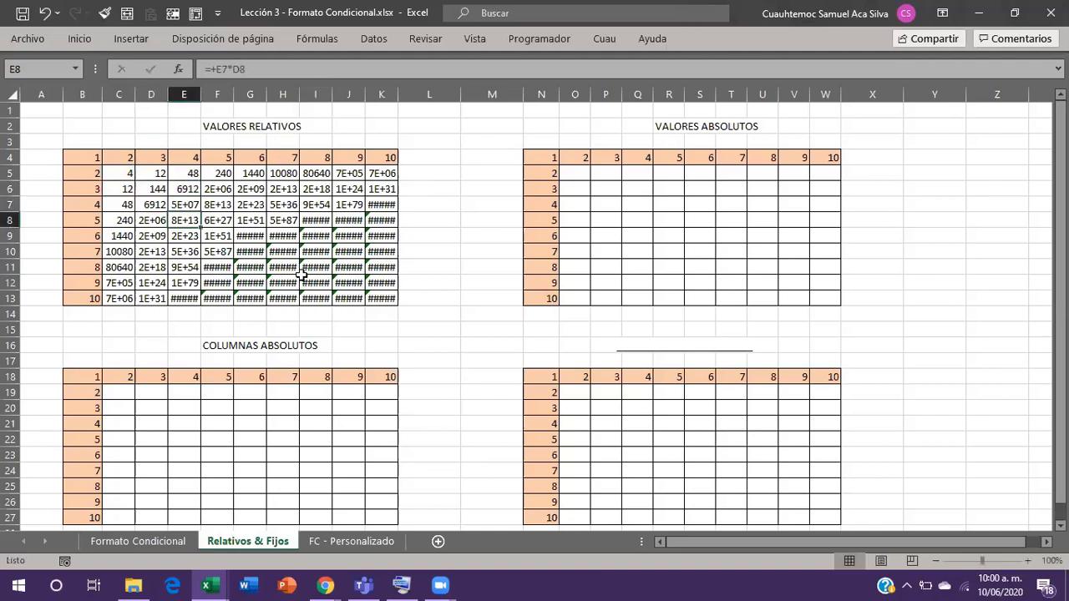
Examine the cell references of the formulas in F8 and H10 in the VALORES RELATIVOS grid.
key(Right)
key(F2)
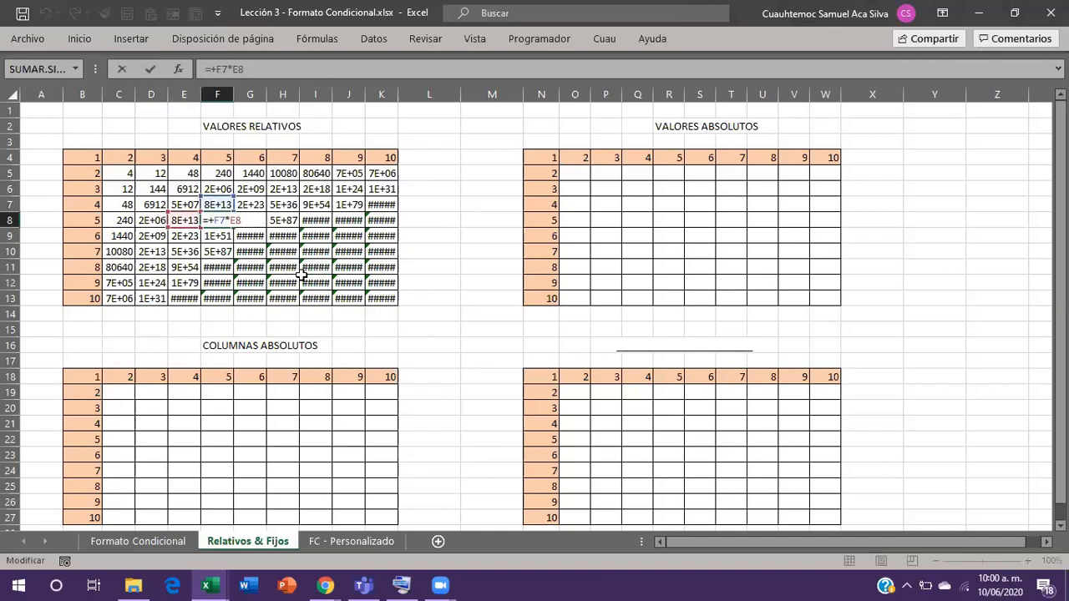
key(Return)
key(Right)
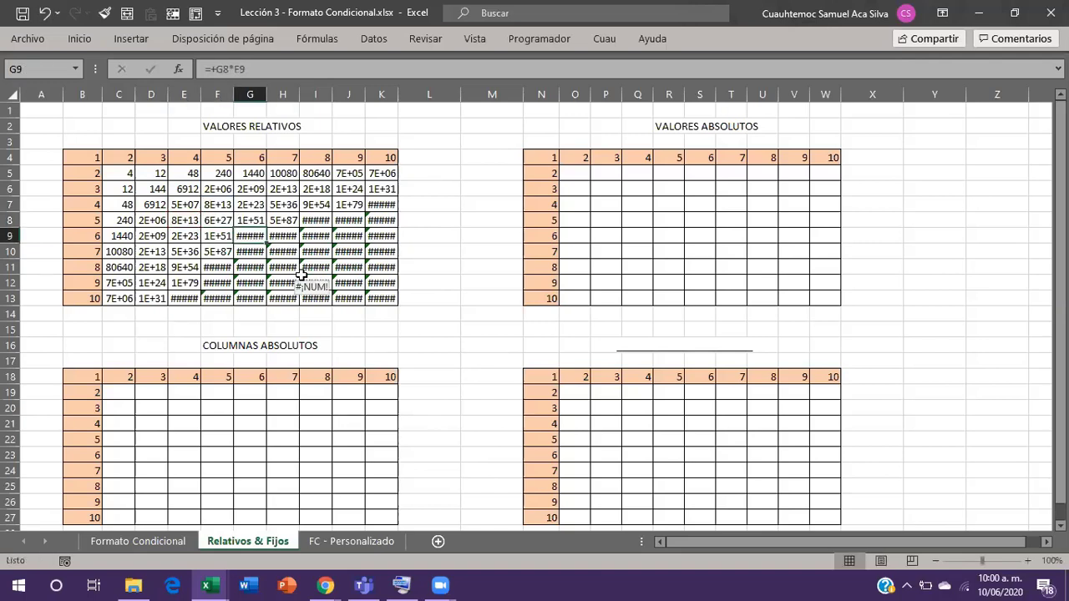
key(Right)
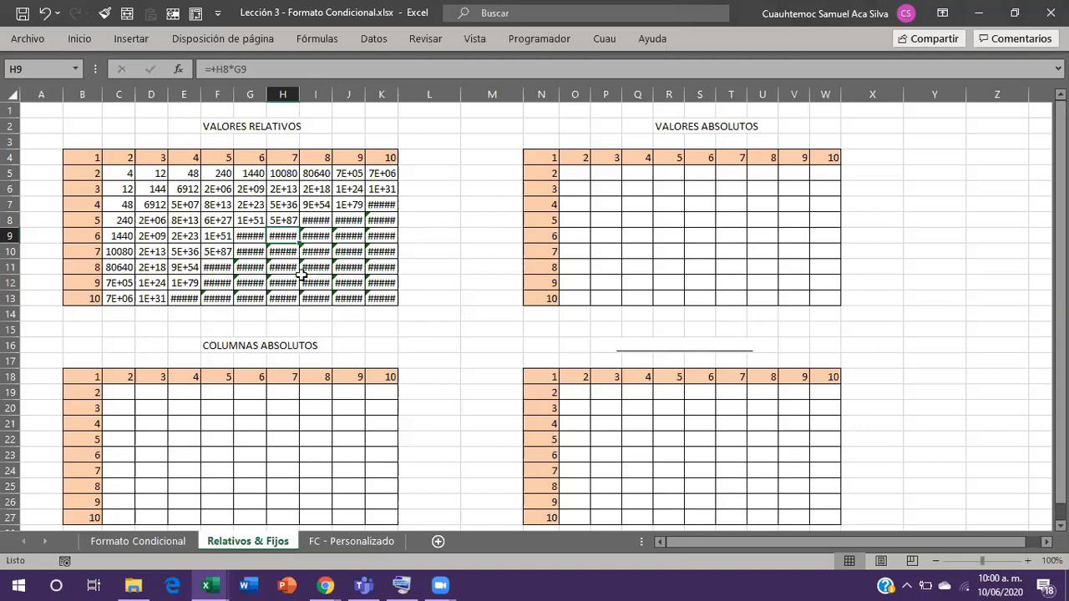
key(Down)
key(F2)
key(Escape)
key(Right)
key(Right)
key(Right)
key(Right)
key(Right)
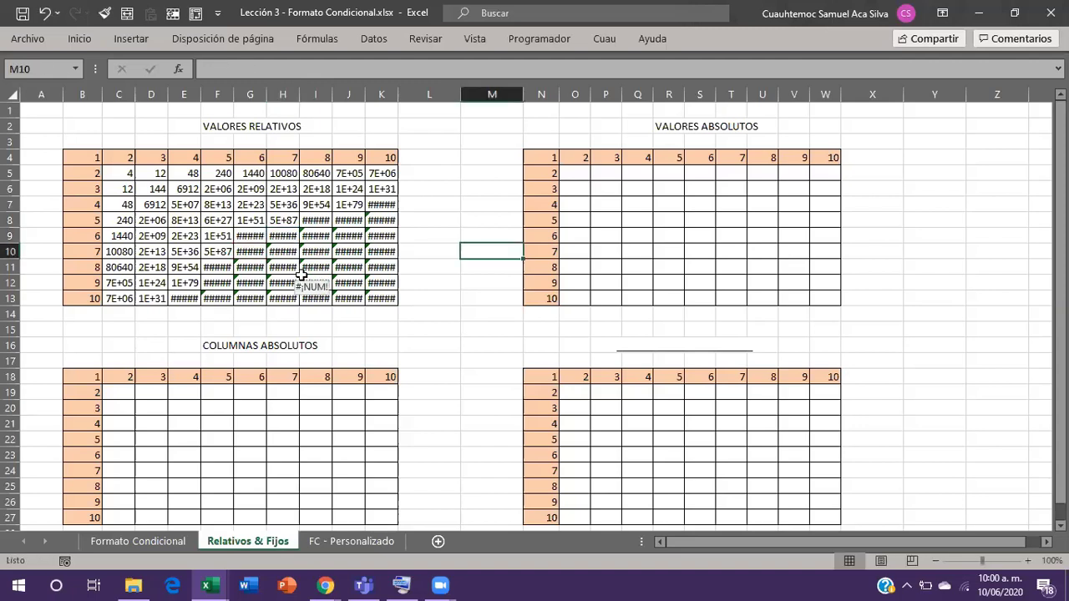
key(Right)
key(Right)
key(Up)
key(Up)
key(Up)
key(Up)
key(Up)
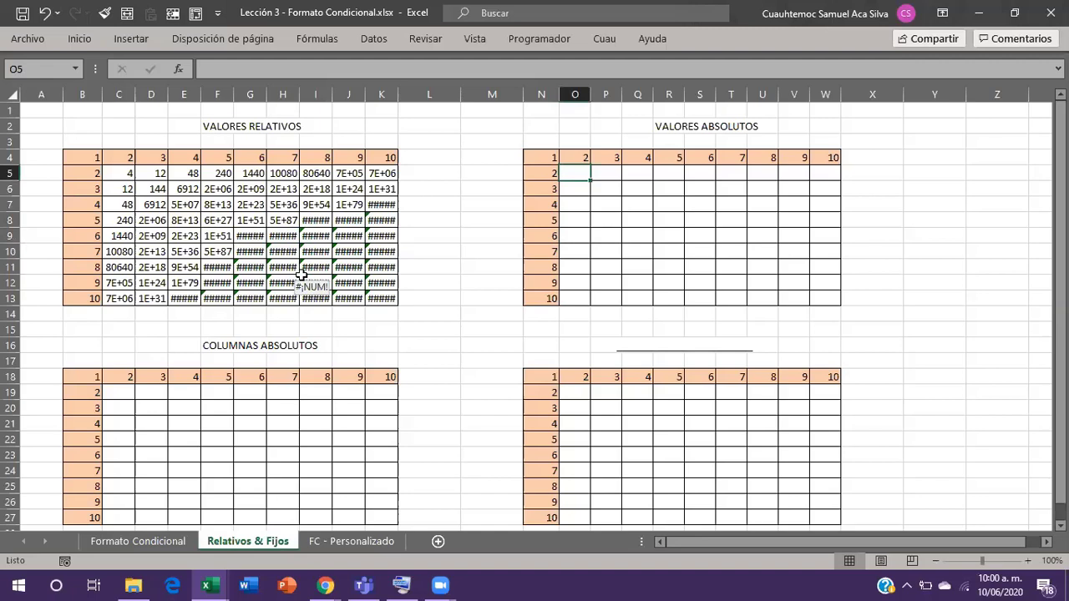
text(=)
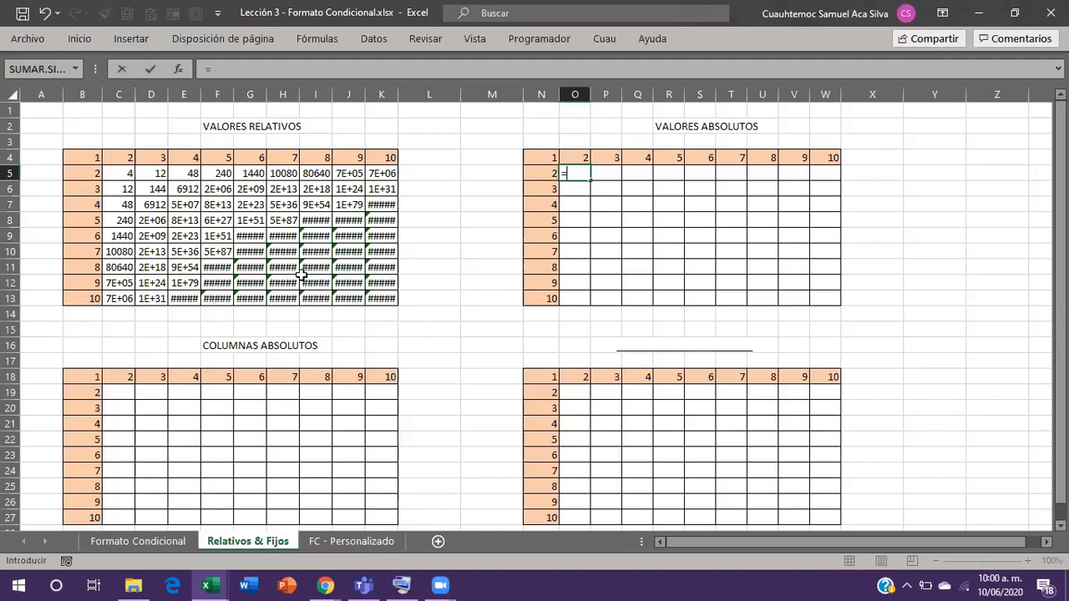
key(Up)
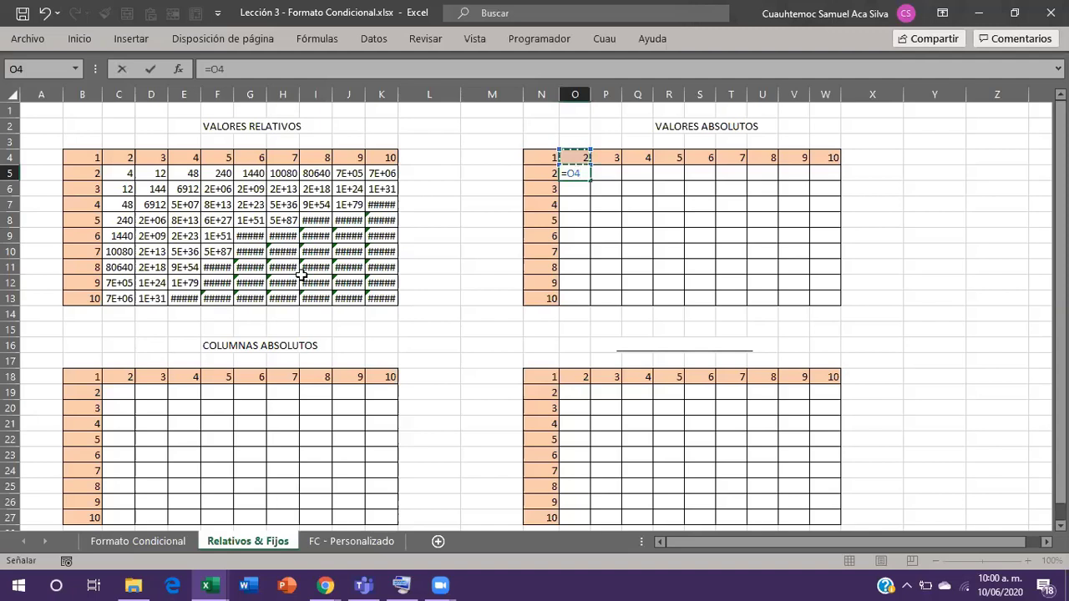
key(Escape)
Add a note between the two upper grids with Fijar Celdas in L2 and F4 in M2.
key(Up)
key(Up)
key(Up)
key(Left)
key(Left)
key(Left)
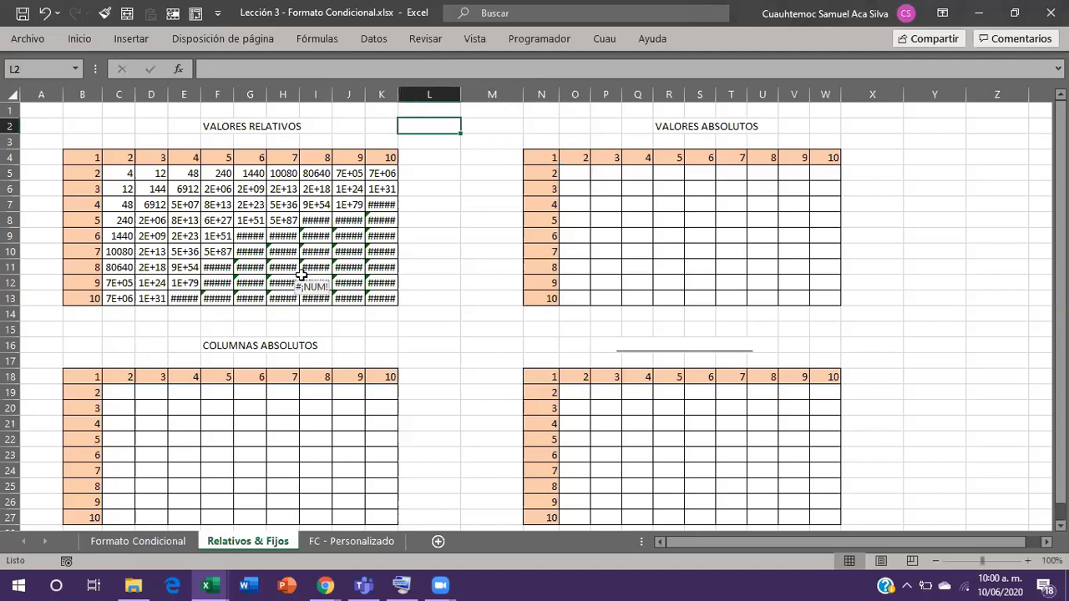
text(Fijar)
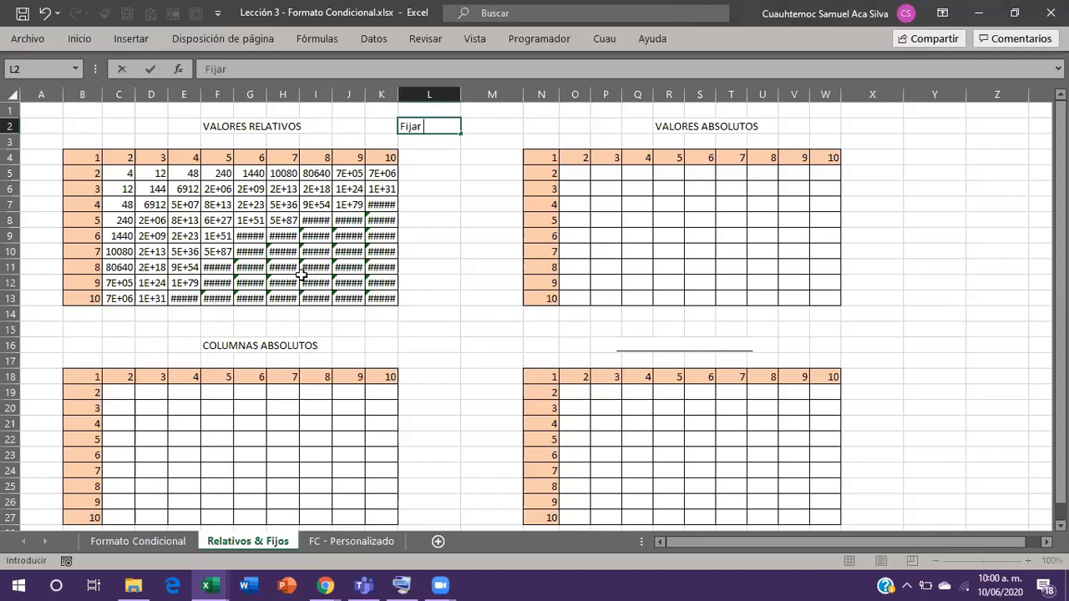
key(Escape)
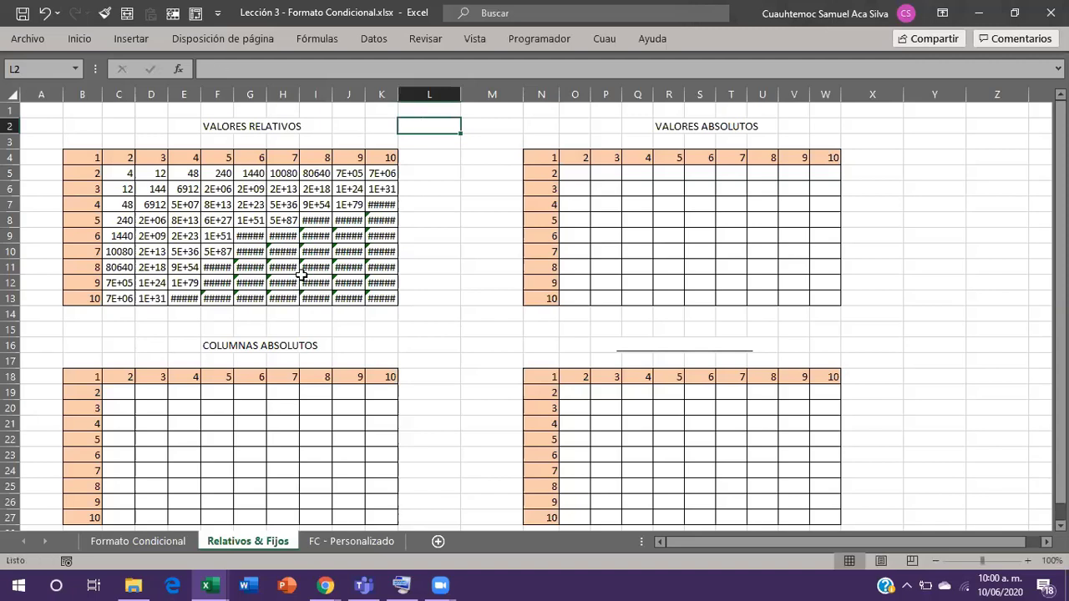
text(Fijar Celdas)
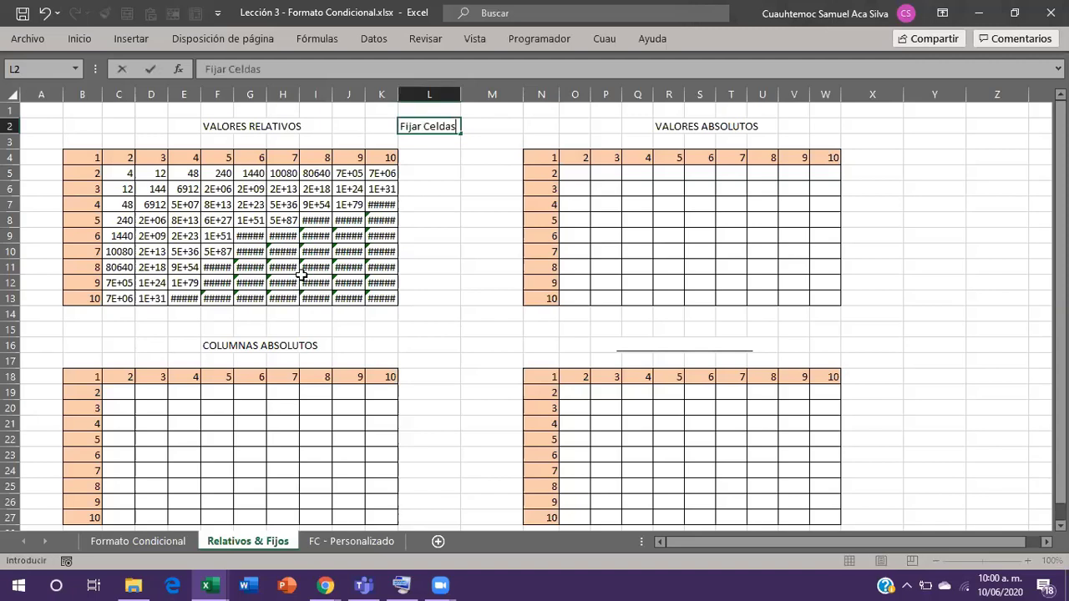
key(Tab)
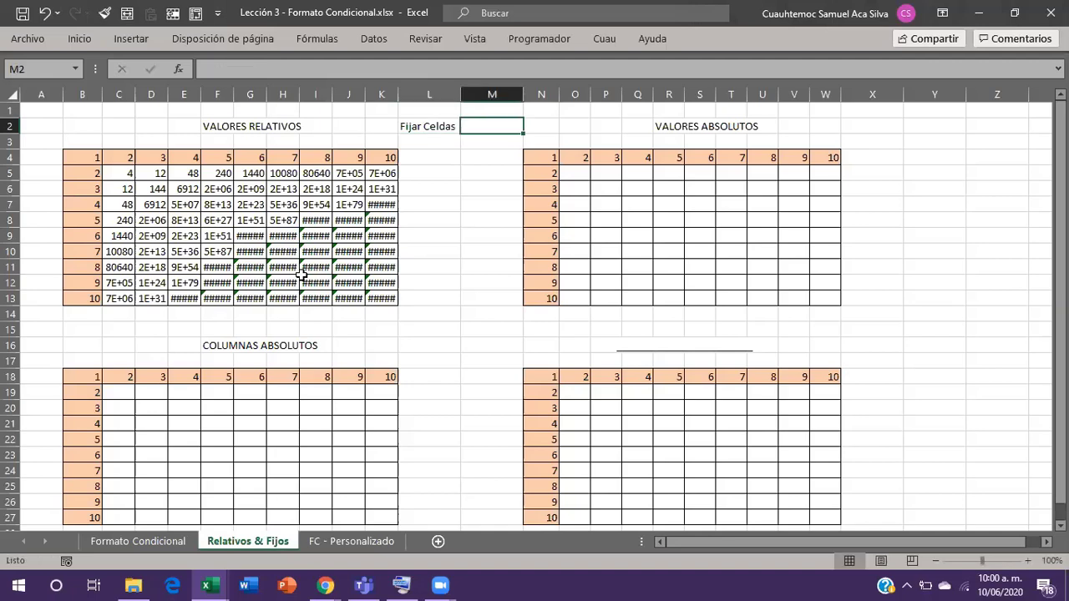
key(F2)
text(F)
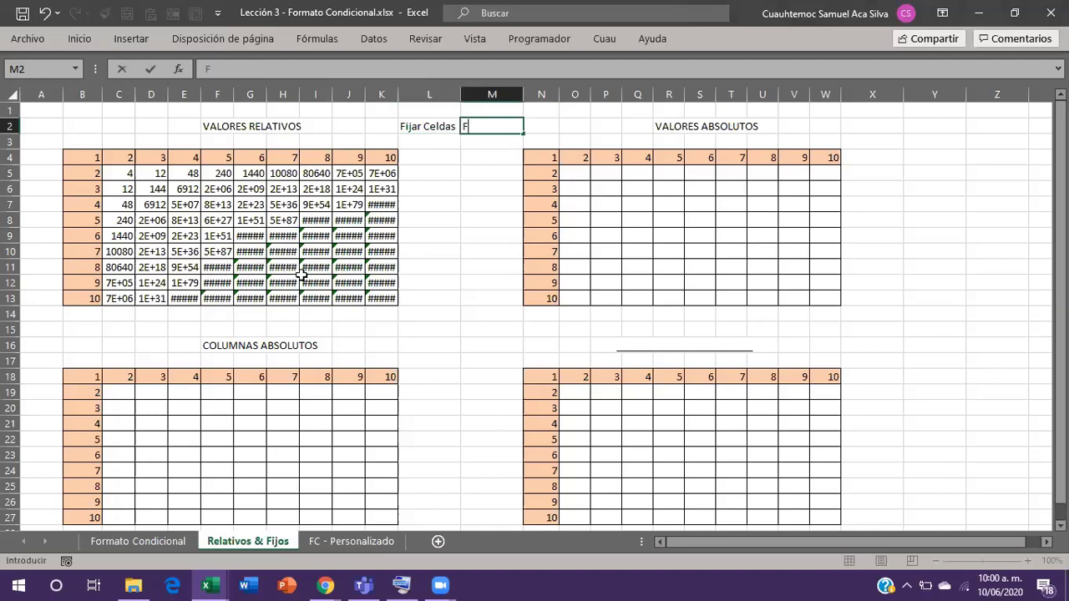
text(4)
key(Return)
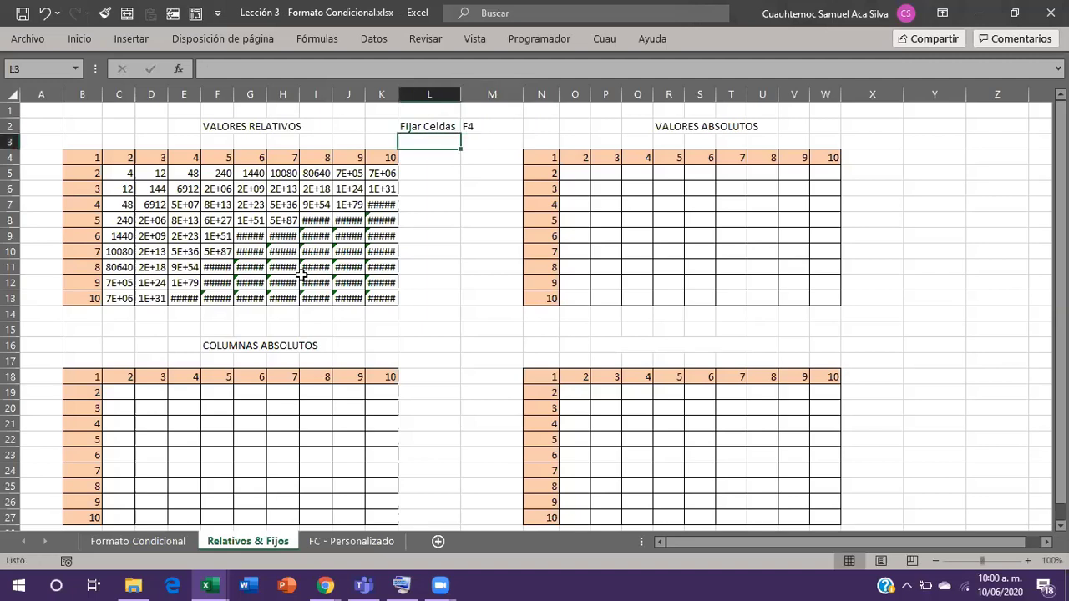
Format the Fijar Celdas note in L2:M2 with yellow fill, bold and italic text.
key(Up)
key(shift+Right)
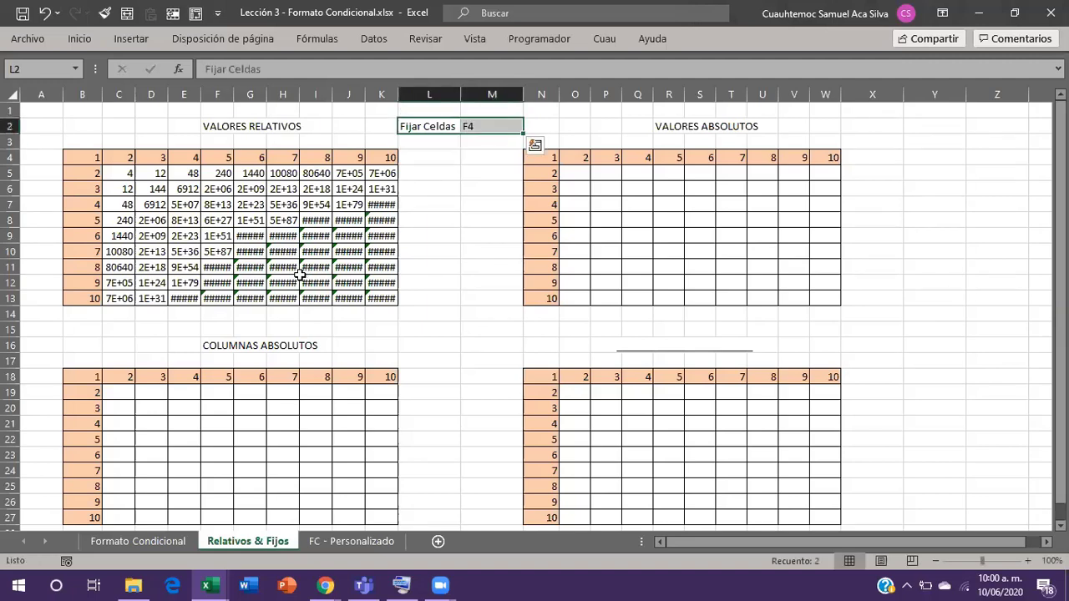
key(shift+F10)
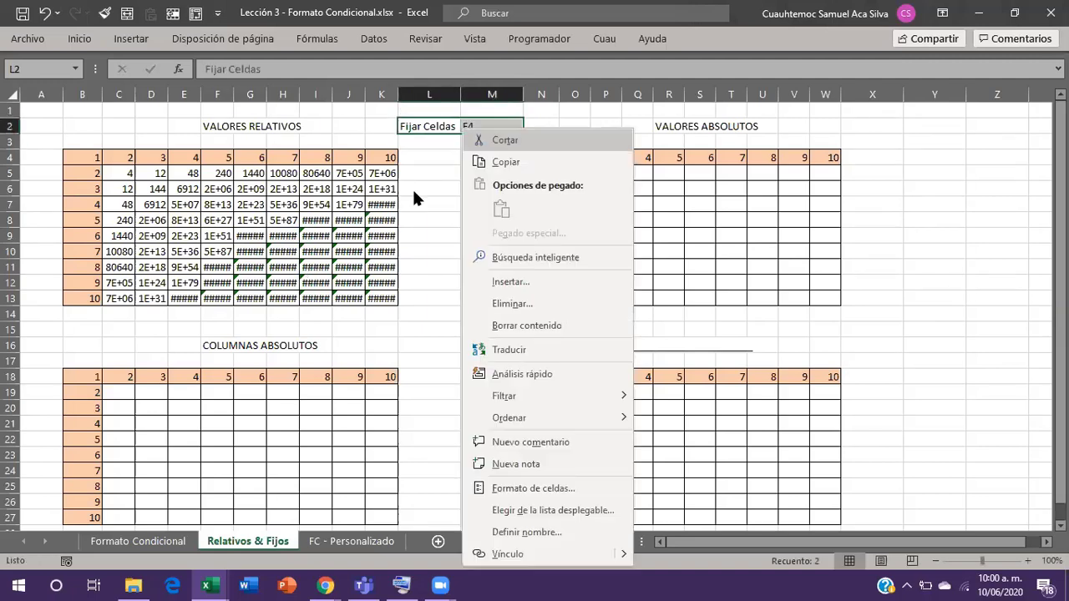
right_click(409, 133)
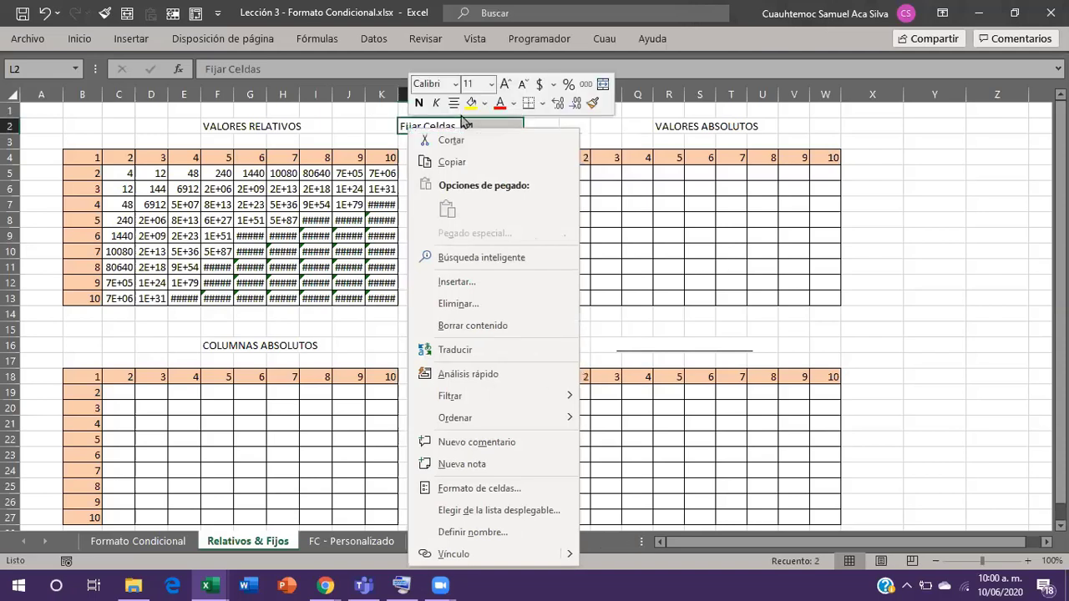
click(471, 102)
click(419, 104)
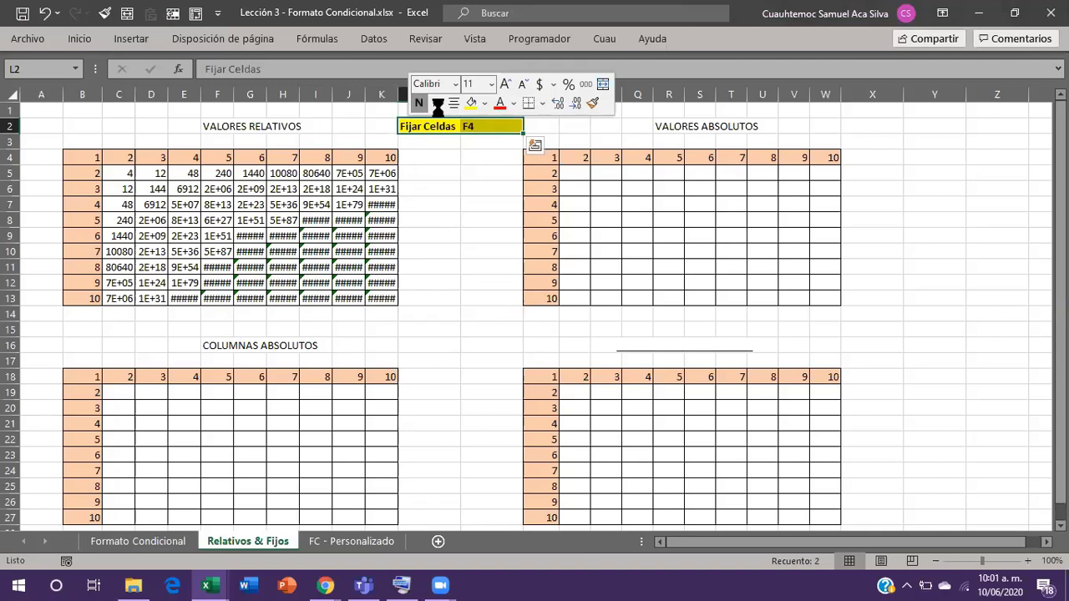
click(579, 173)
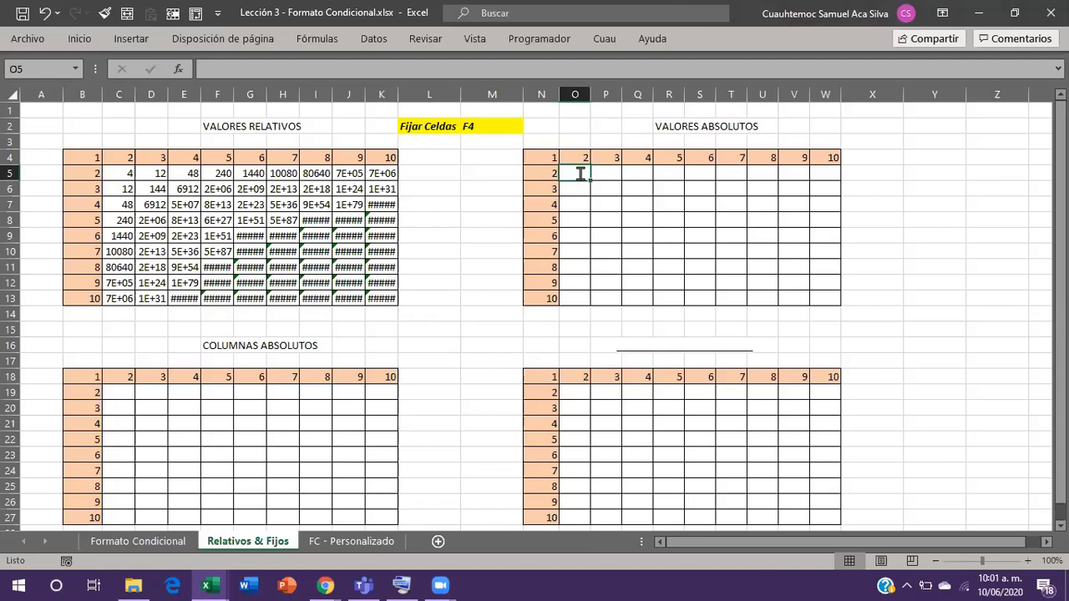
text(=)
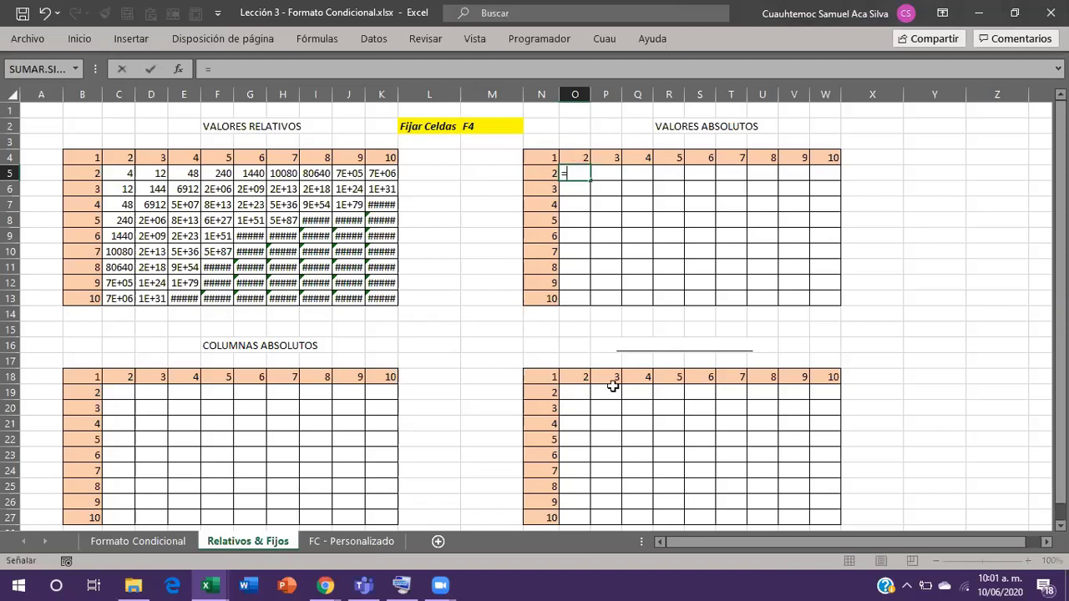
key(Up)
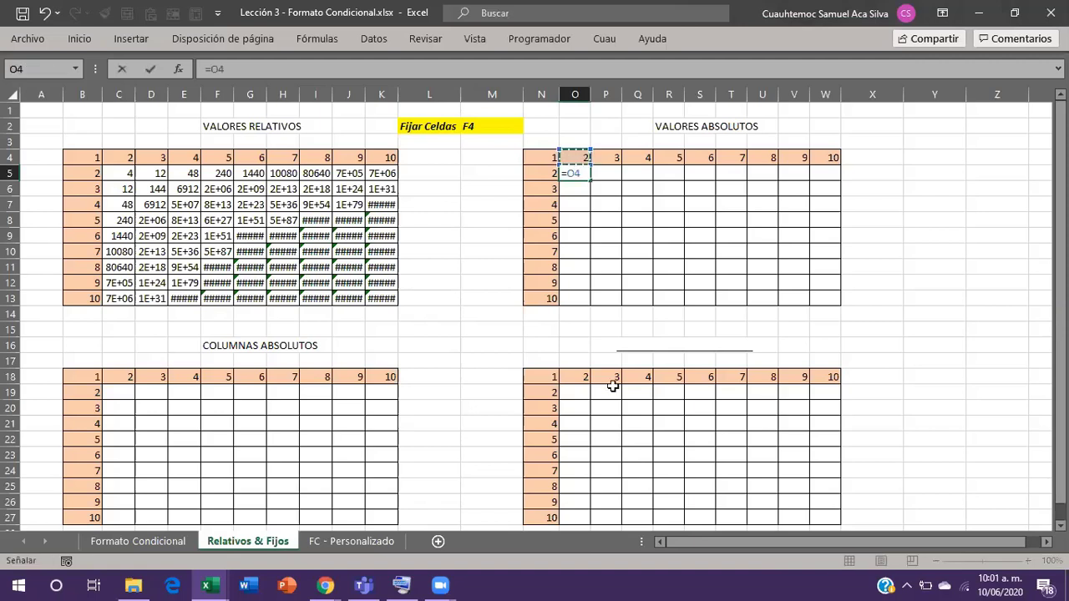
key(F4)
key(Escape)
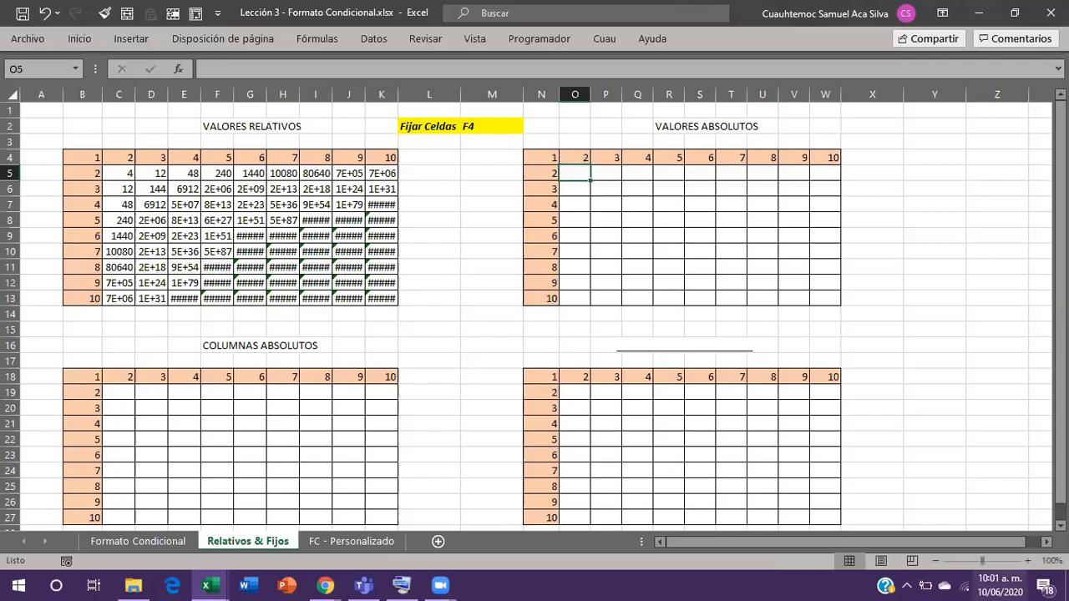
Build the formula =$O$4*$N$5 in O5 of the VALORES ABSOLUTOS grid, with both references fully absolute.
scroll(534, 317, right, 4)
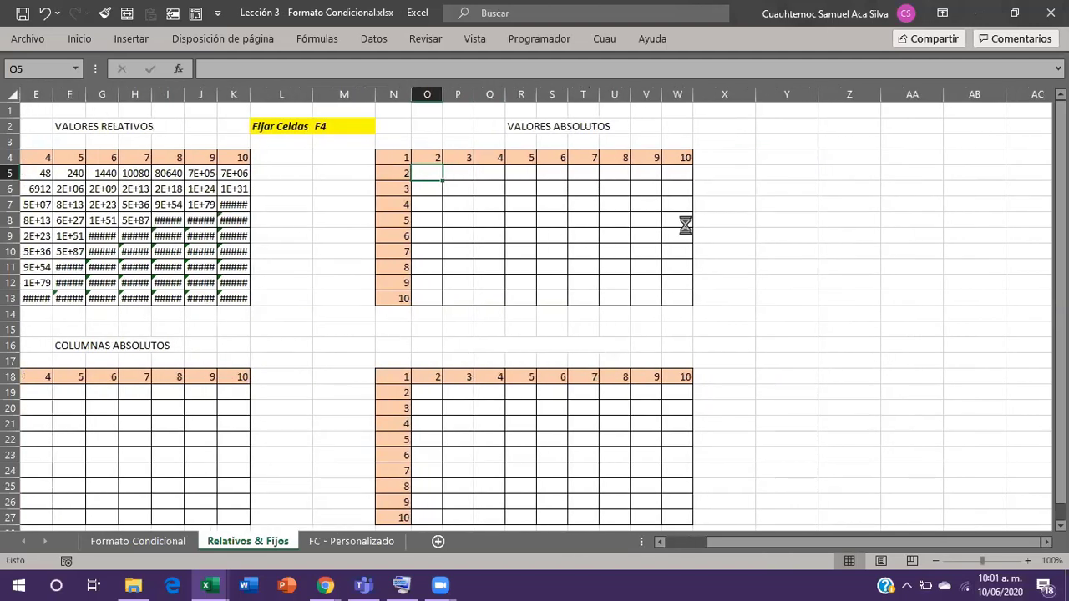
scroll(685, 225, up, 1)
scroll(685, 225, up, 1)
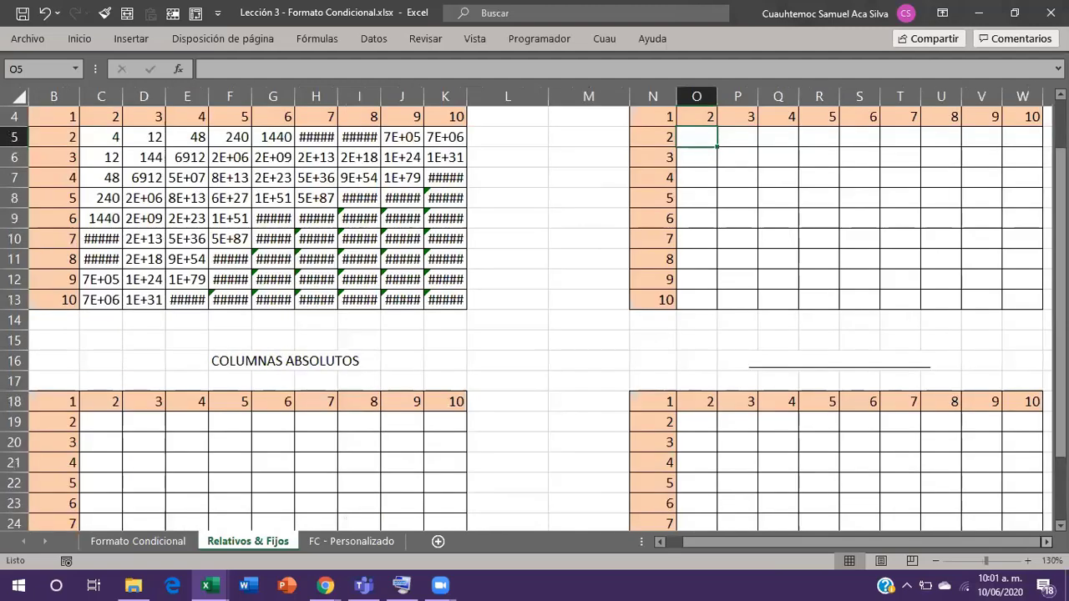
scroll(219, 120, right, 5)
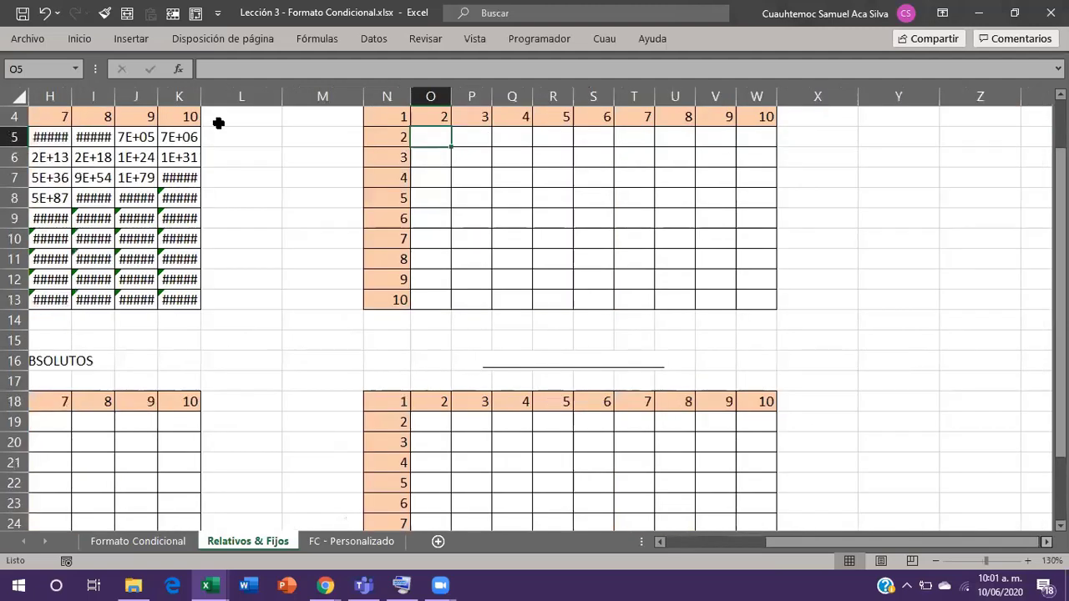
scroll(255, 149, up, 1)
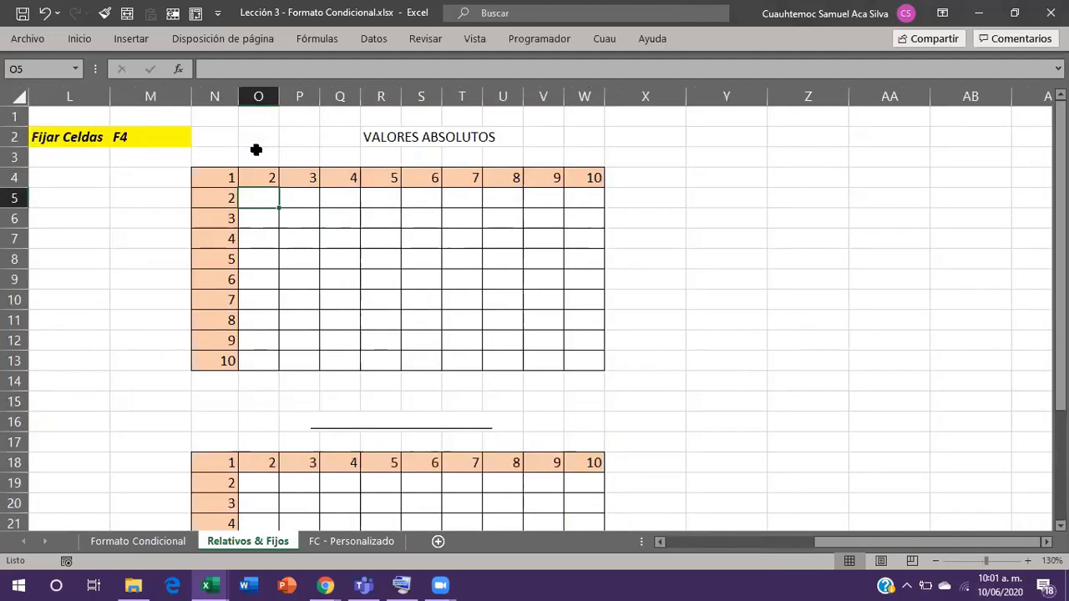
text(=)
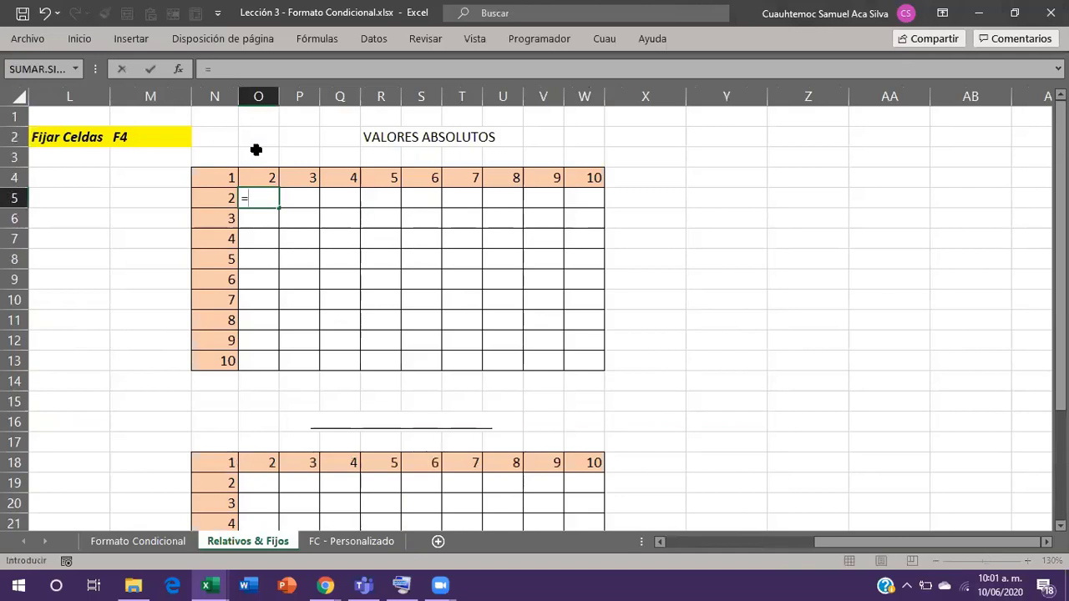
key(Up)
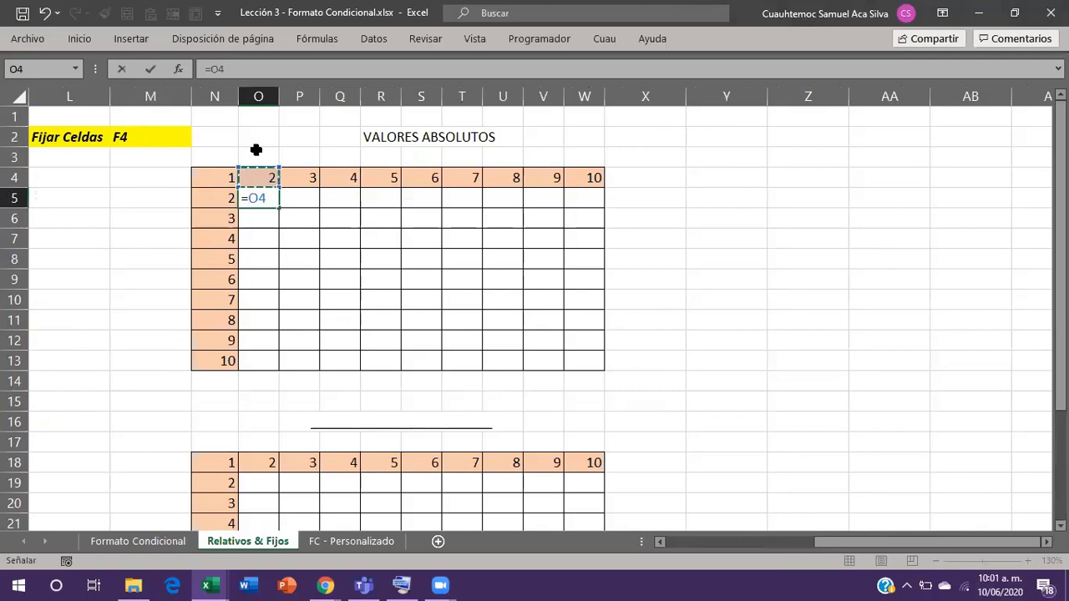
key(F4)
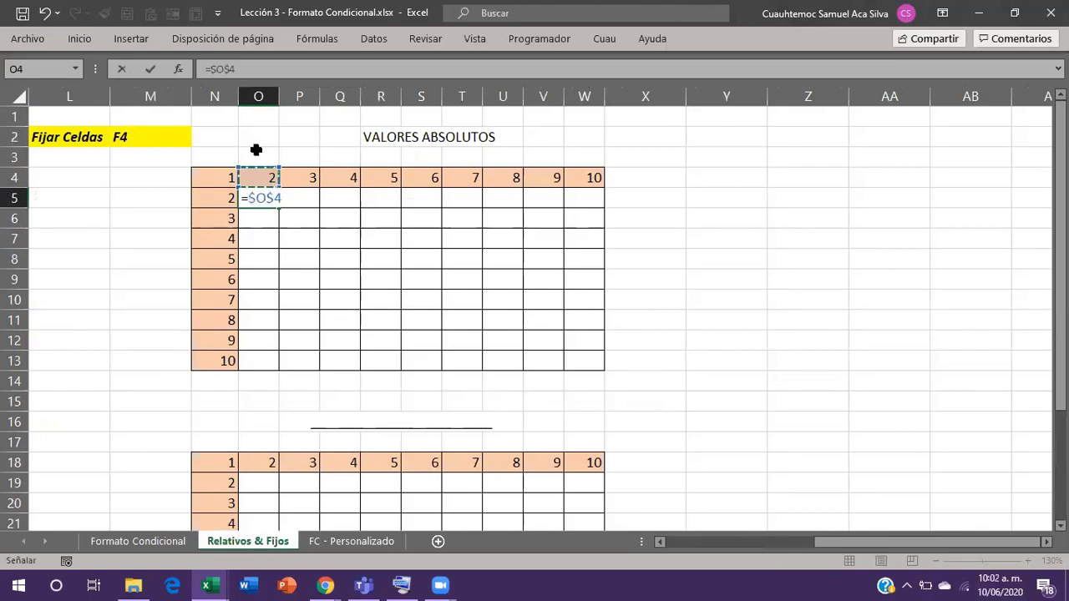
key(F4)
key(F4)
key(F4)
key(F4)
text(*)
key(Left)
key(F4)
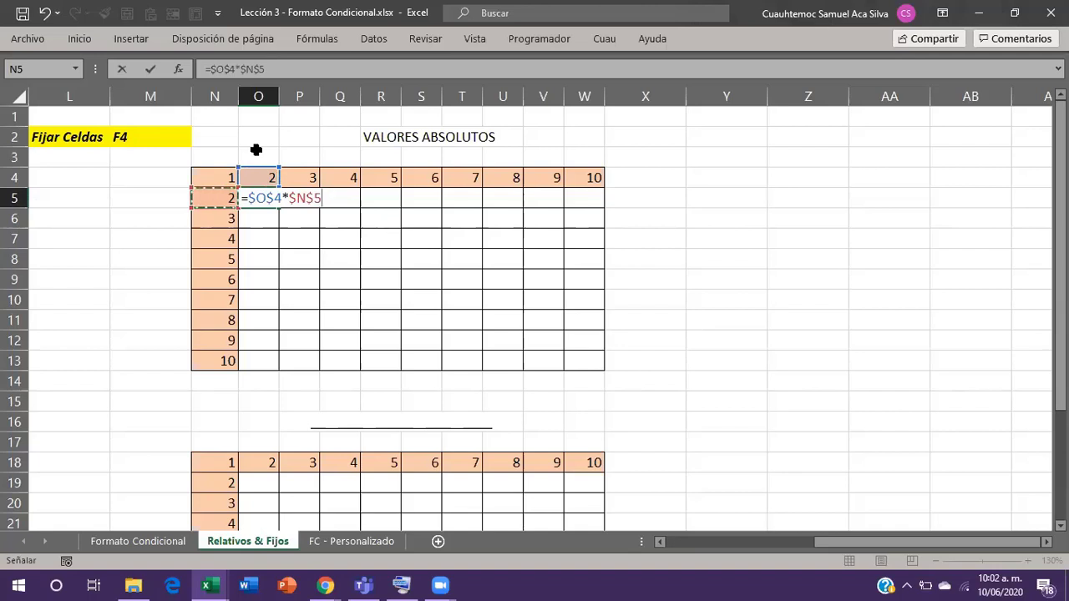
Copy the formula of O5 into O2 as plain text so =$O$4*$N$5 serves as a note above the grid.
key(F2)
key(shift+Home)
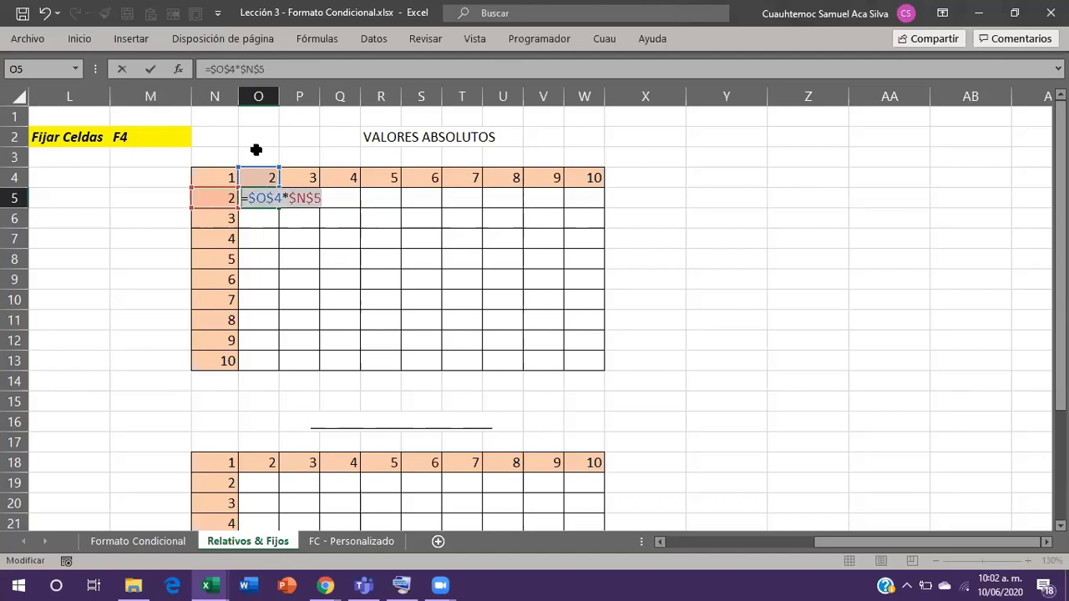
click(257, 150)
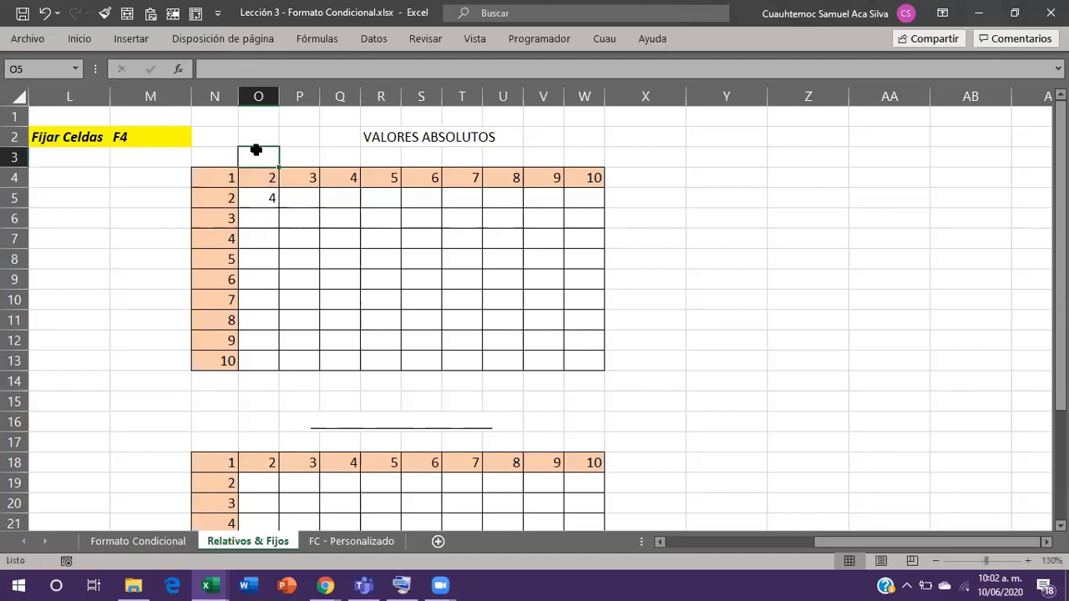
key(Up)
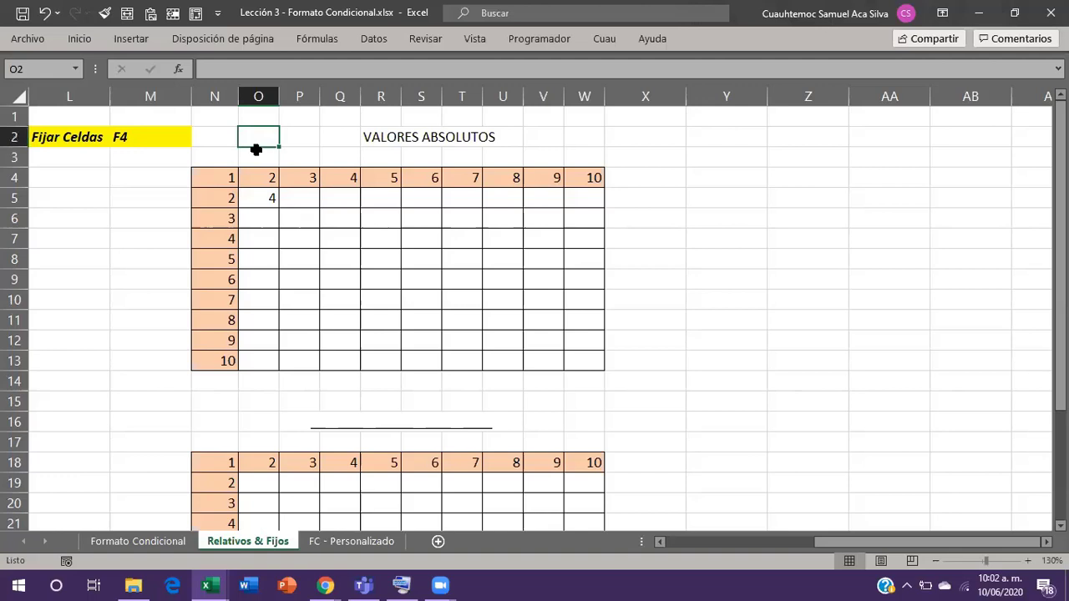
key(F2)
key(ctrl+v)
key(Home)
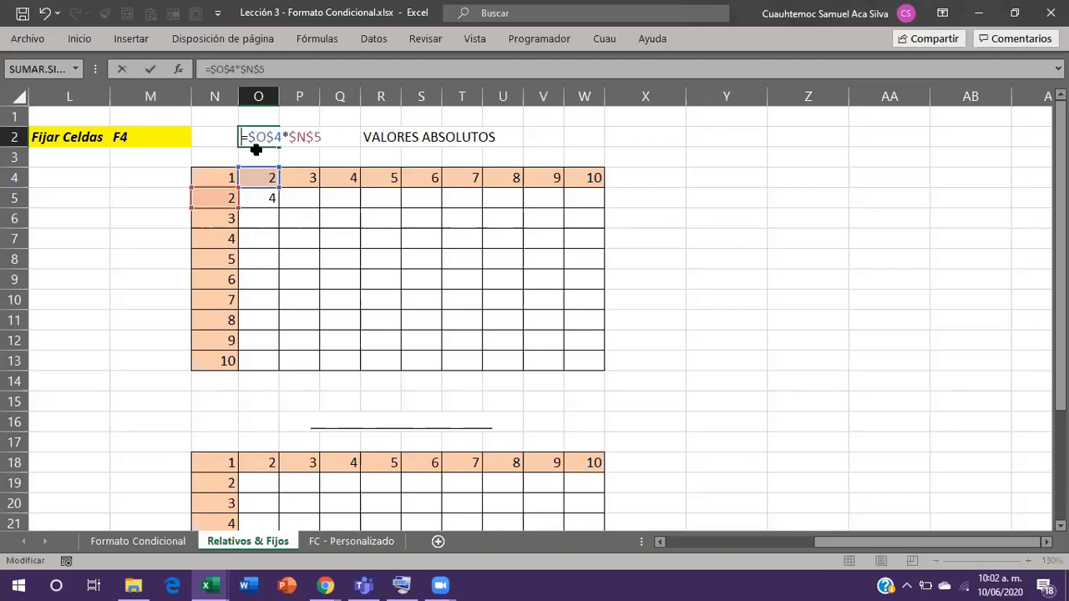
text(')
key(Return)
Copy the O5 formula across the whole VALORES ABSOLUTOS grid, O5:W13.
key(Down)
key(Down)
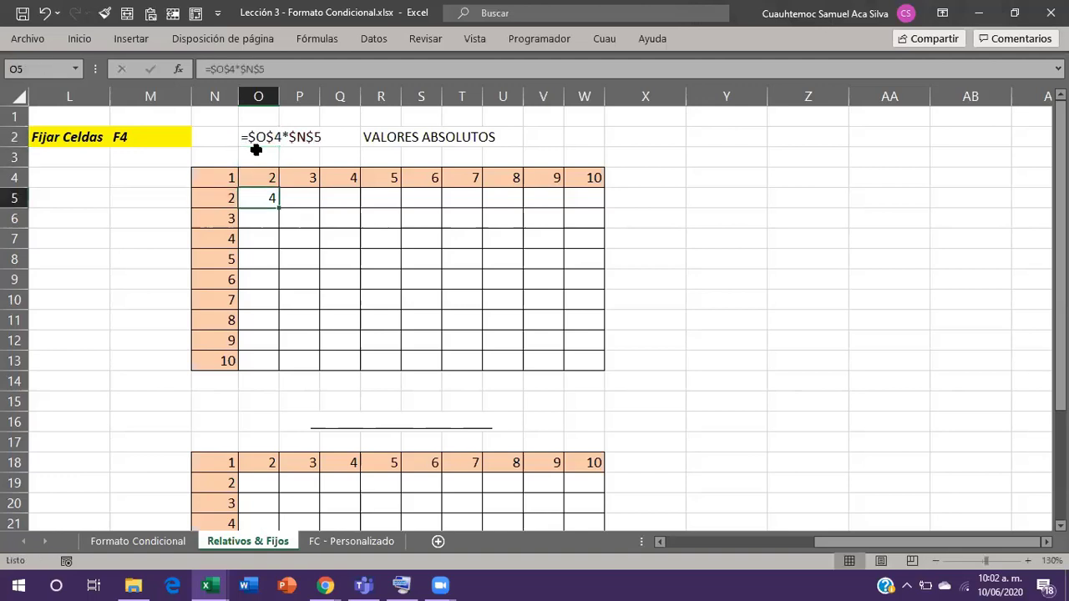
key(ctrl+c)
key(Right)
key(Right)
key(Right)
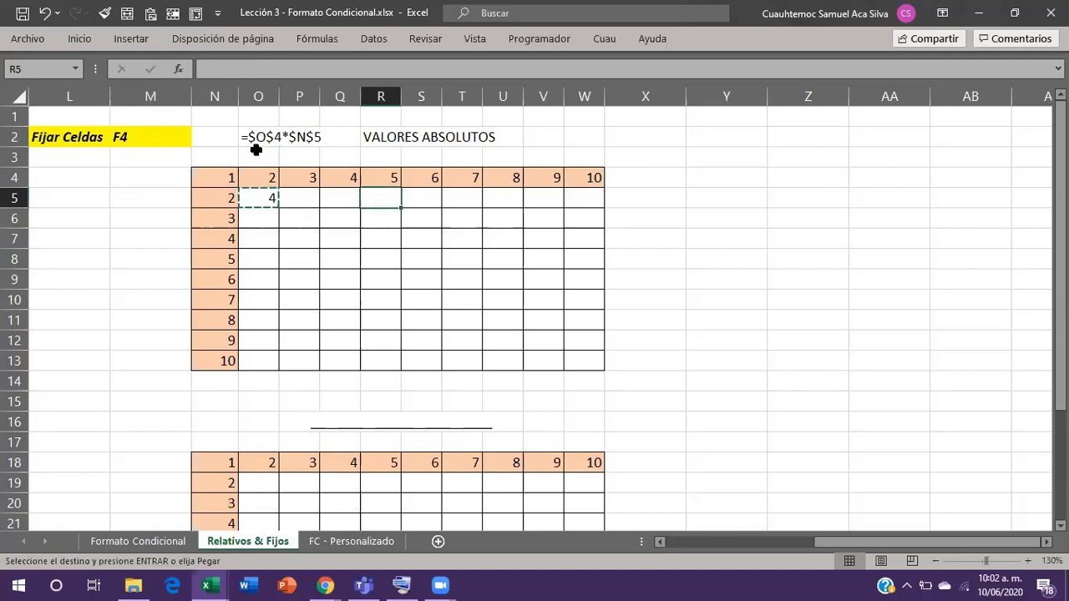
key(Right)
key(Right)
key(Right)
key(Right)
key(Right)
key(ctrl+shift+Left)
key(shift+Down)
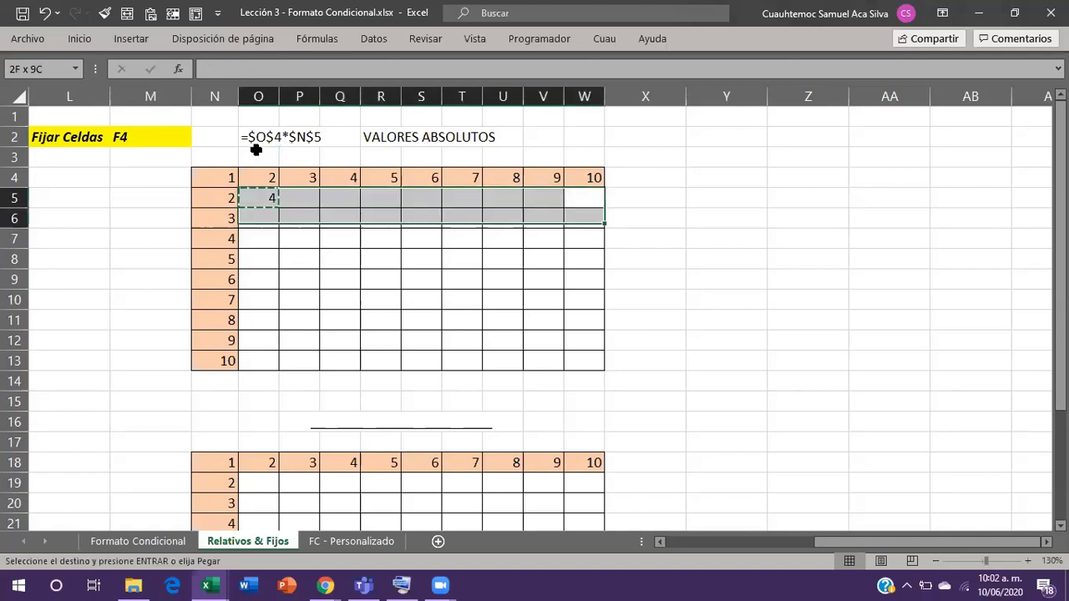
key(shift+Down)
key(shift+Down)
key(shift+Down)
key(shift+Down)
key(shift+Down)
key(shift+Down)
key(shift+Down)
key(Return)
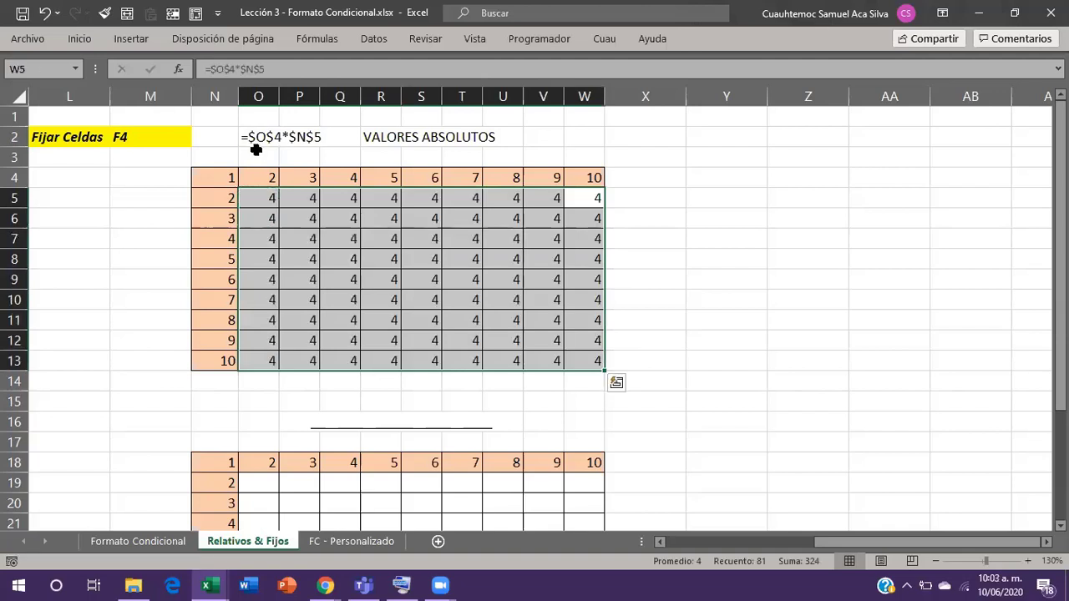
Inspect which cells the formulas in Q8 and W13 of the VALORES ABSOLUTOS grid refer to.
click(334, 262)
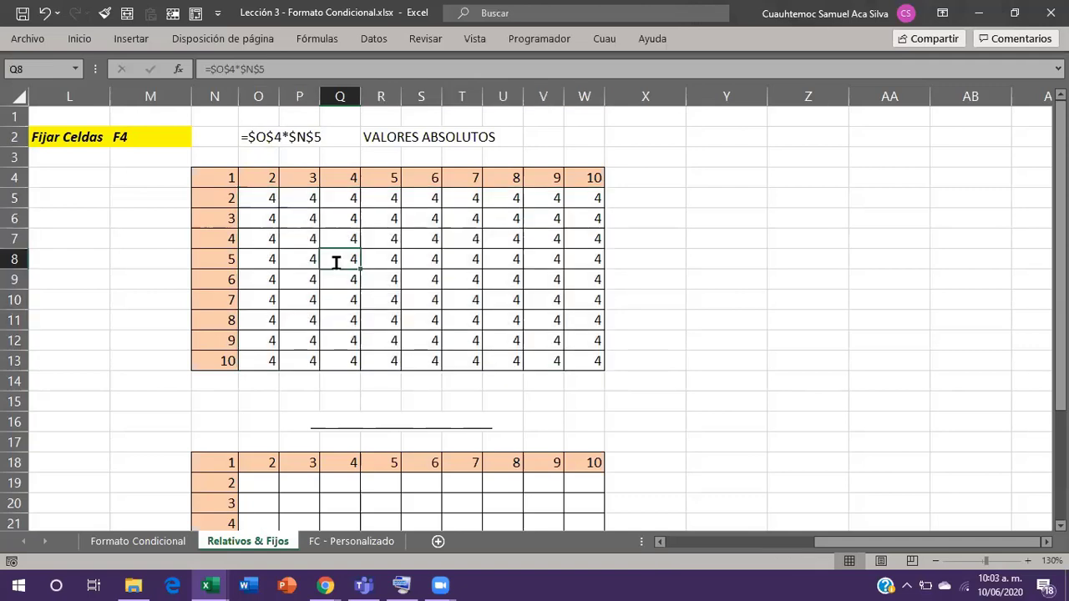
double_click(335, 260)
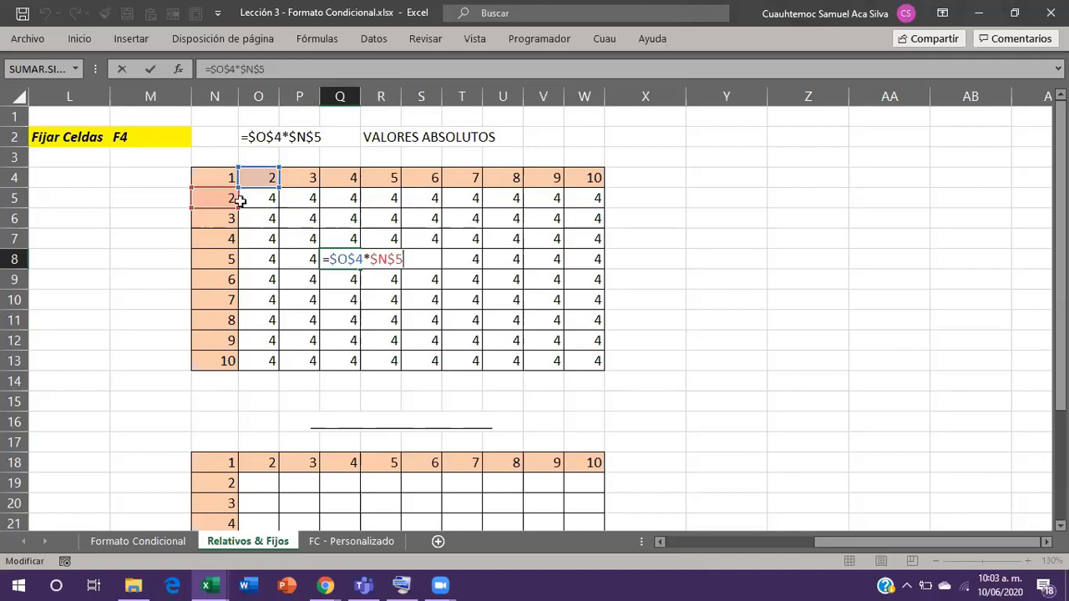
key(Escape)
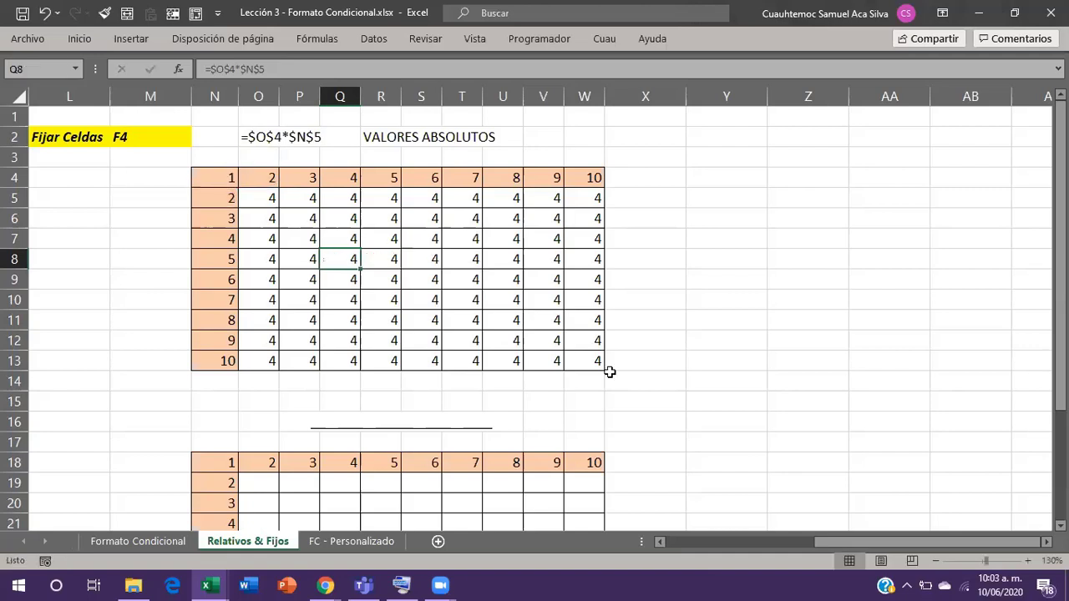
drag(591, 365, 590, 381)
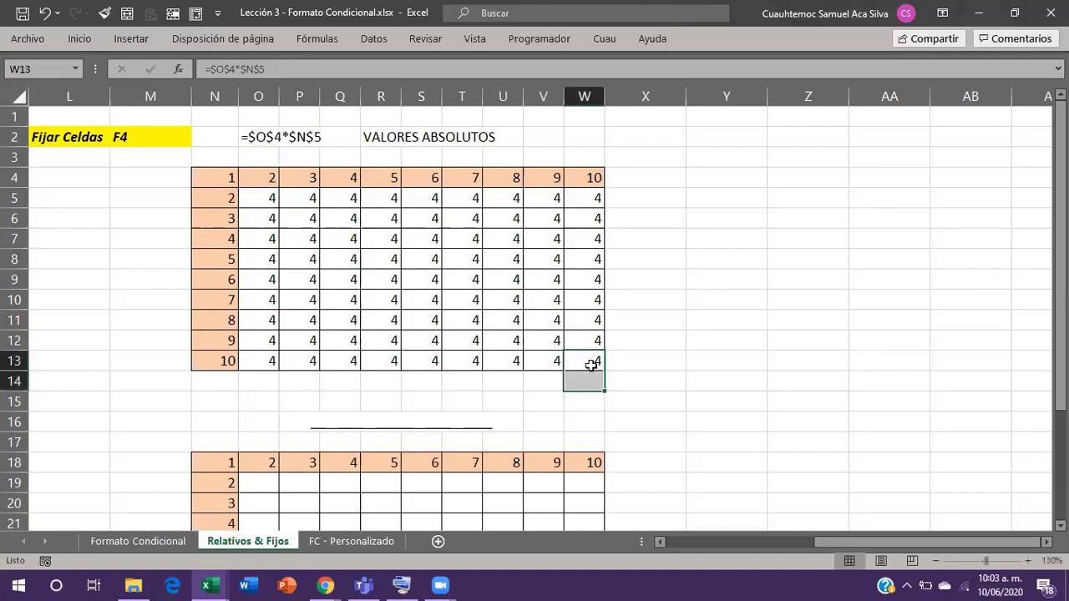
double_click(591, 364)
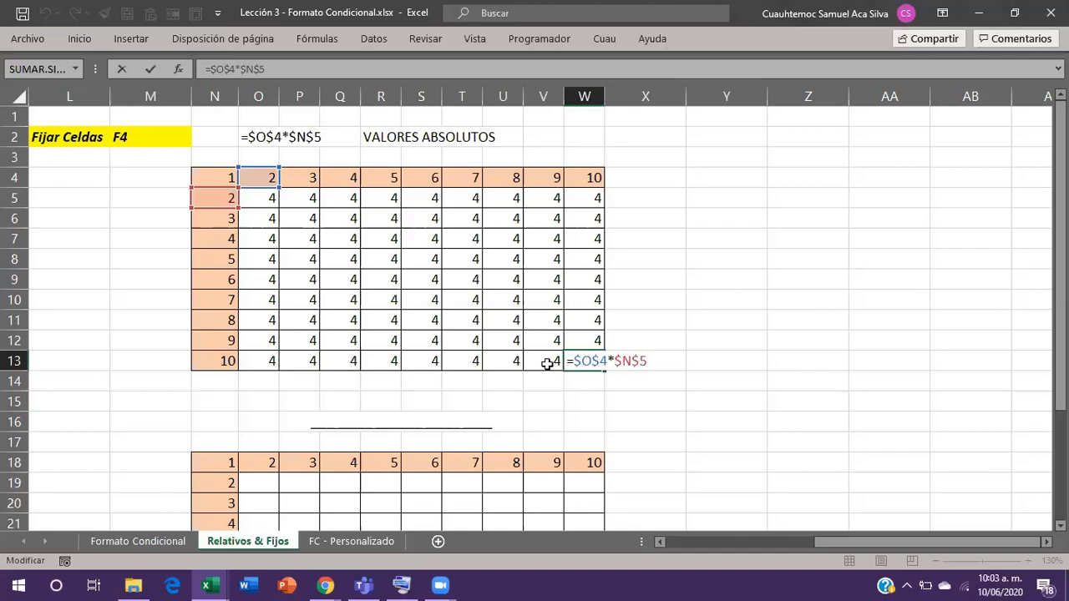
key(ctrl+Return)
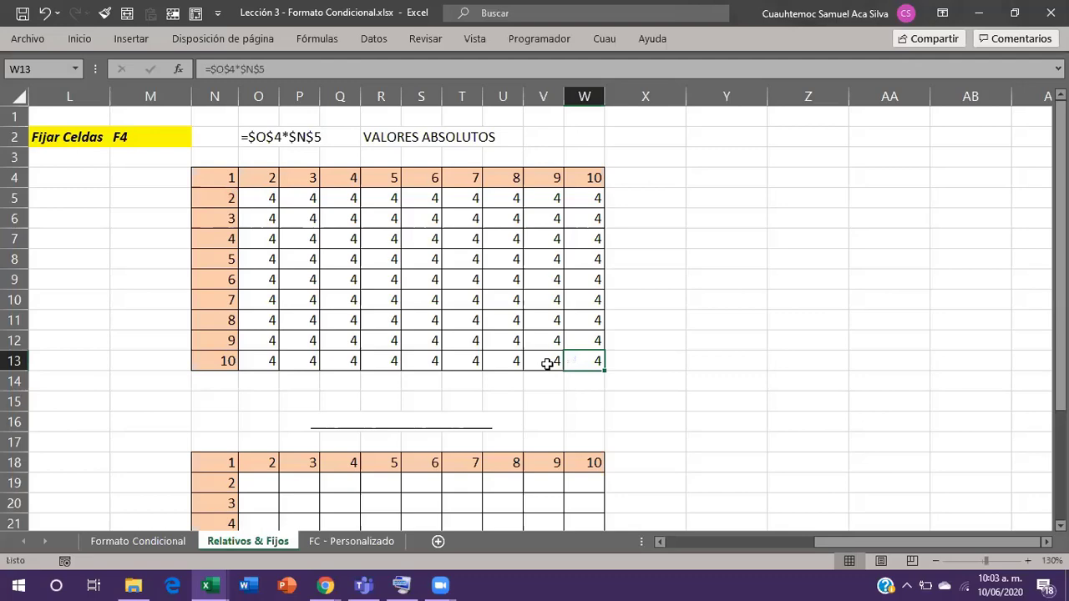
Extend the title in F16 to COLUMNAS ABSOLUTOS / RELATIVAS.
key(Left)
key(Left)
key(Left)
key(Left)
key(Left)
key(Left)
key(Left)
key(Left)
key(Left)
key(Left)
key(Left)
key(Left)
key(Left)
key(Left)
key(Left)
key(Left)
key(Left)
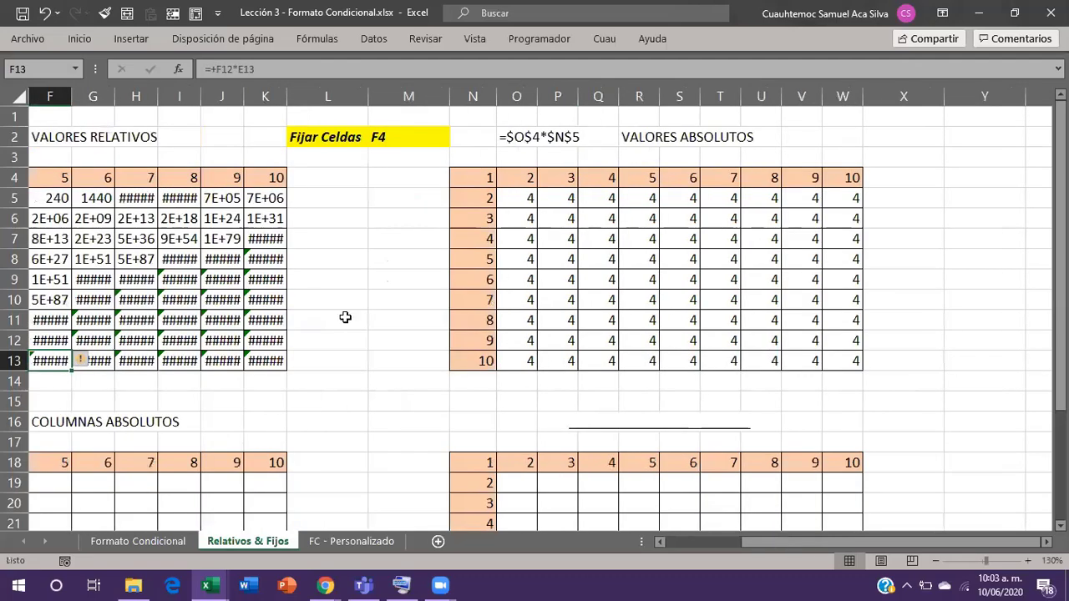
scroll(345, 317, down, 3)
key(Home)
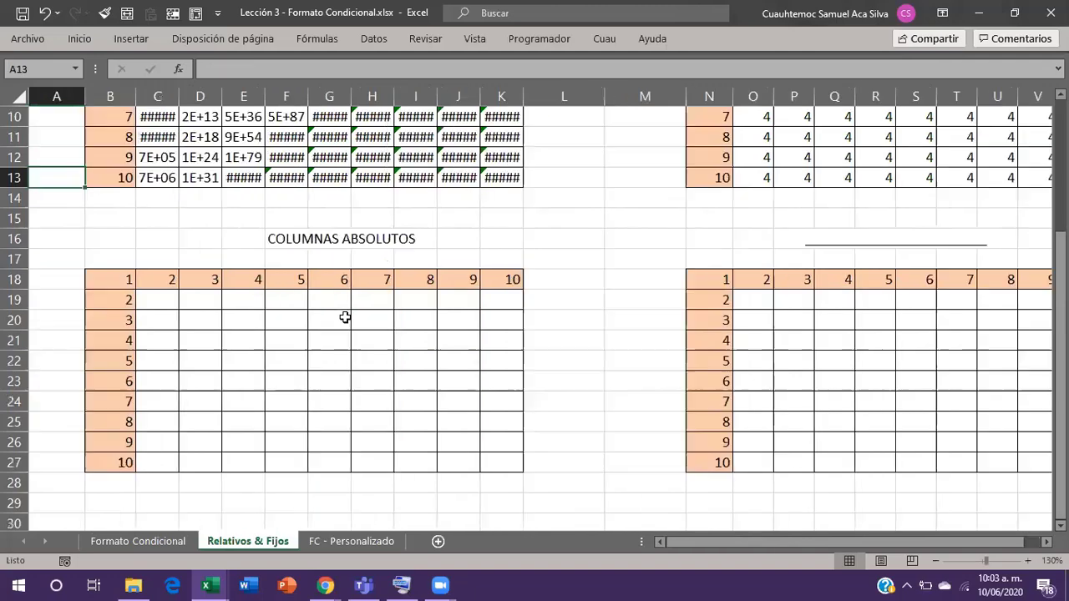
click(284, 238)
key(F2)
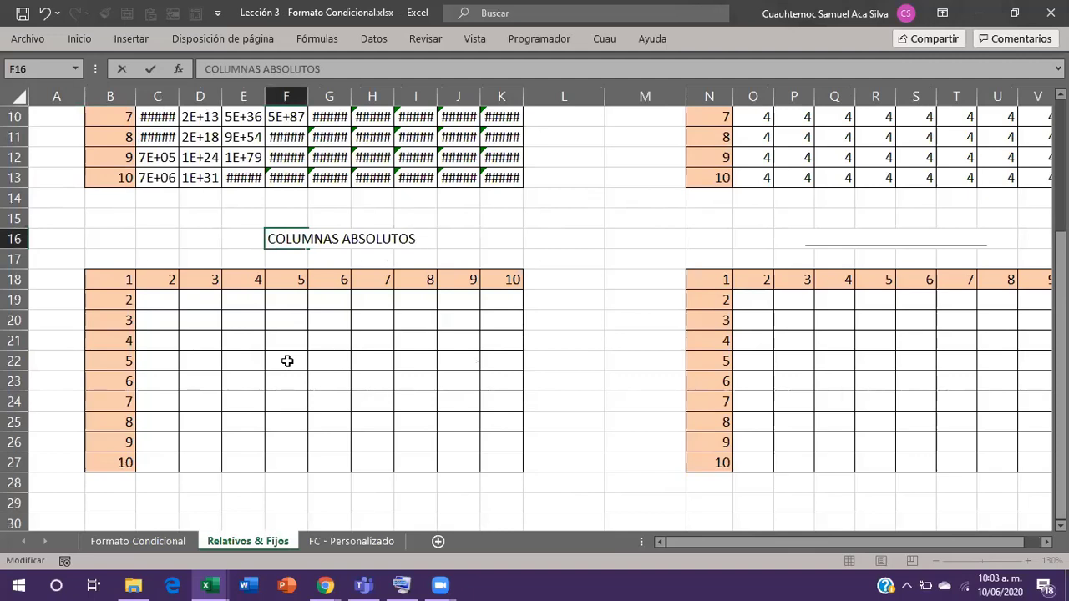
text(/ RELATIVAS)
key(Return)
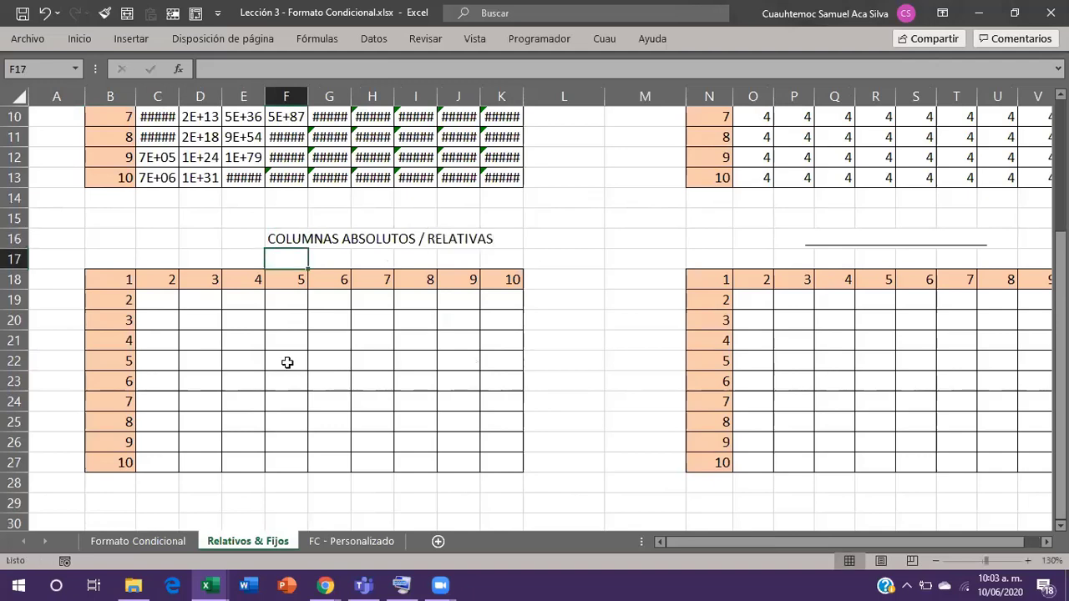
Enter the formula =$C18*$B19 in C19 of the COLUMNAS ABSOLUTOS / RELATIVAS grid, fixing only the column of each reference.
key(Down)
key(Left)
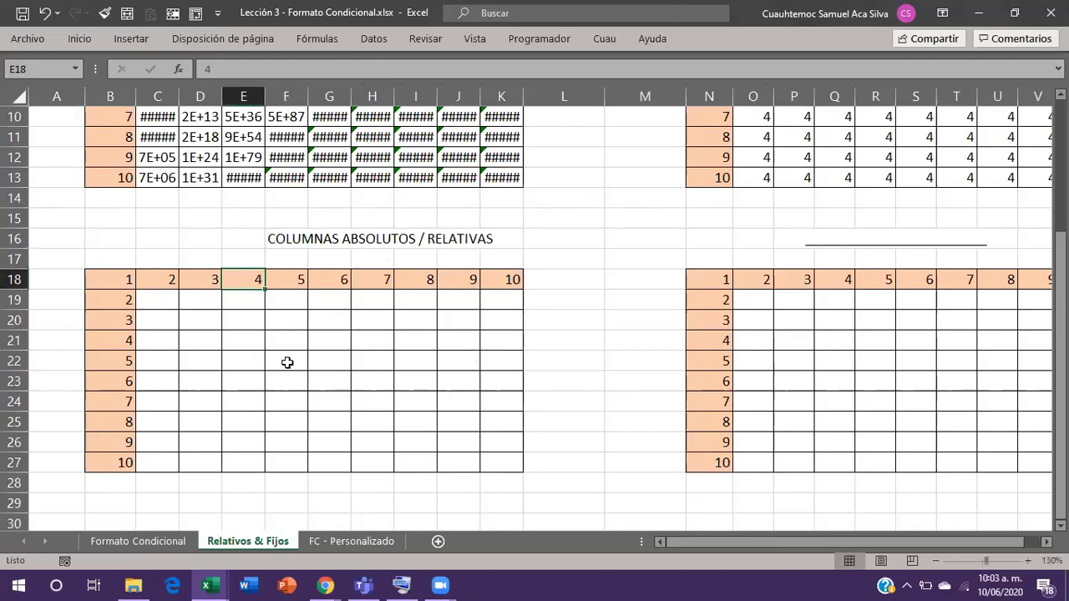
key(Down)
key(Down)
key(Left)
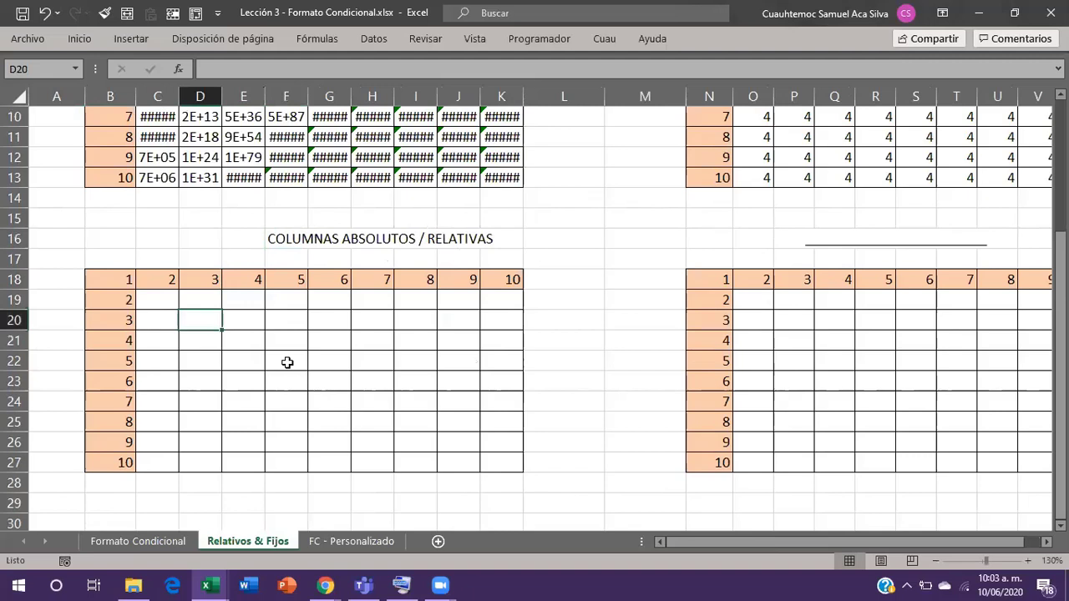
key(Up)
key(Left)
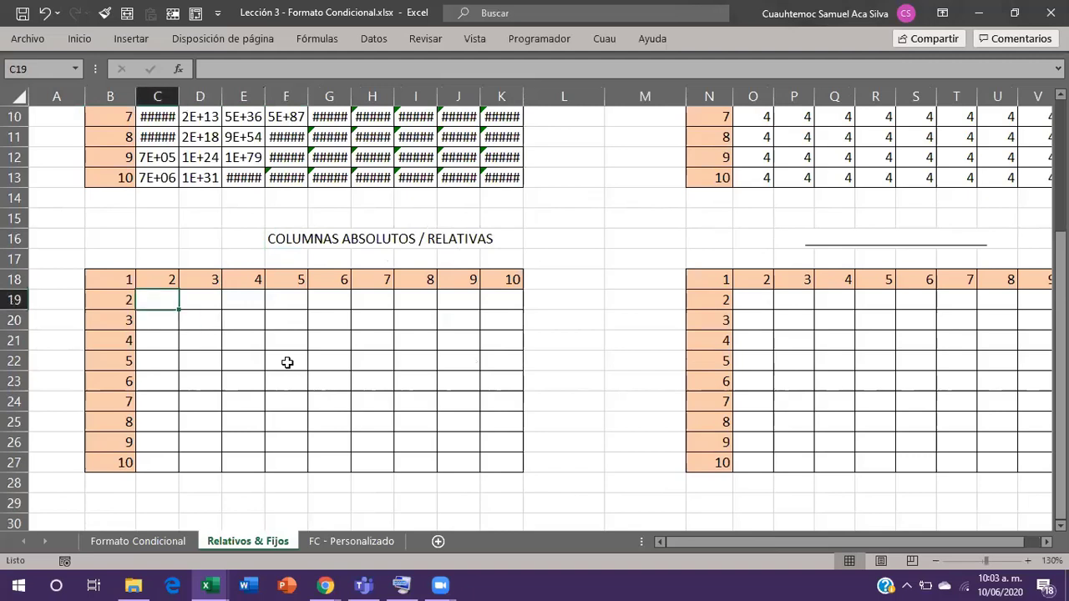
text(=)
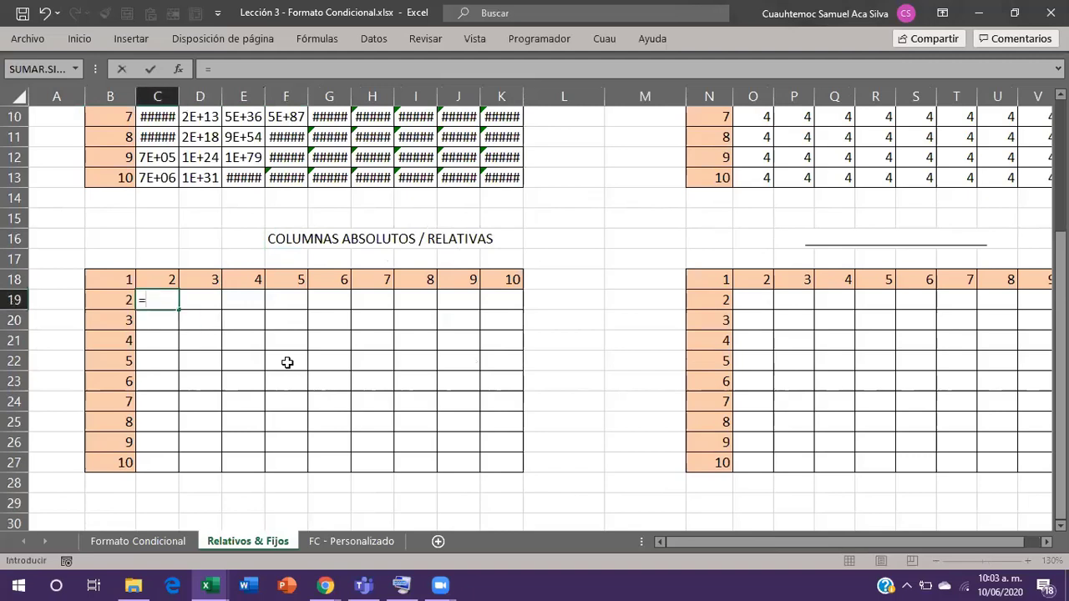
key(Up)
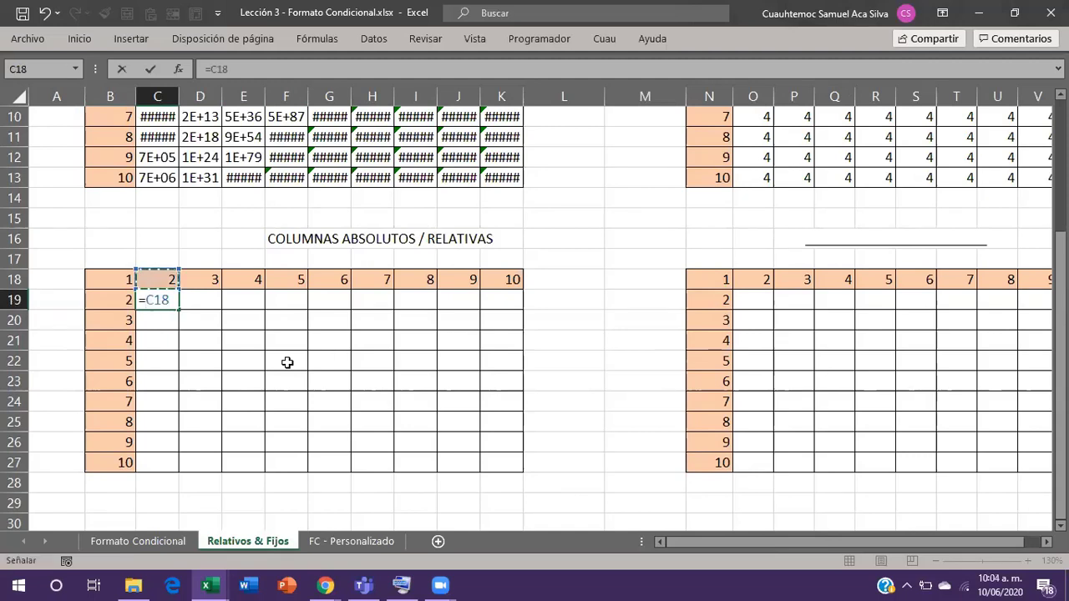
key(F4)
key(F4)
key(F4)
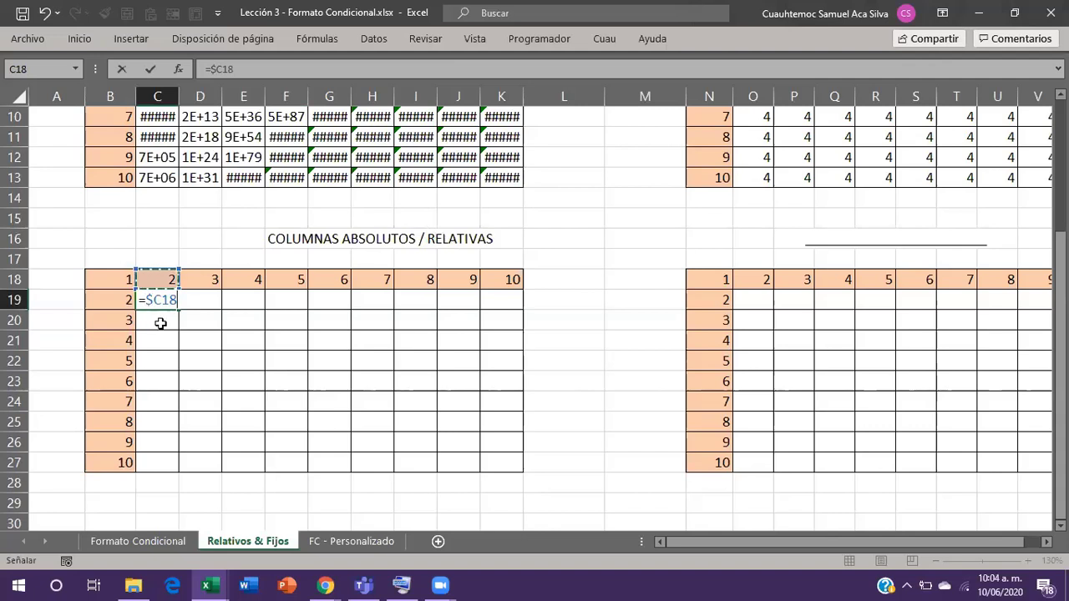
text(*)
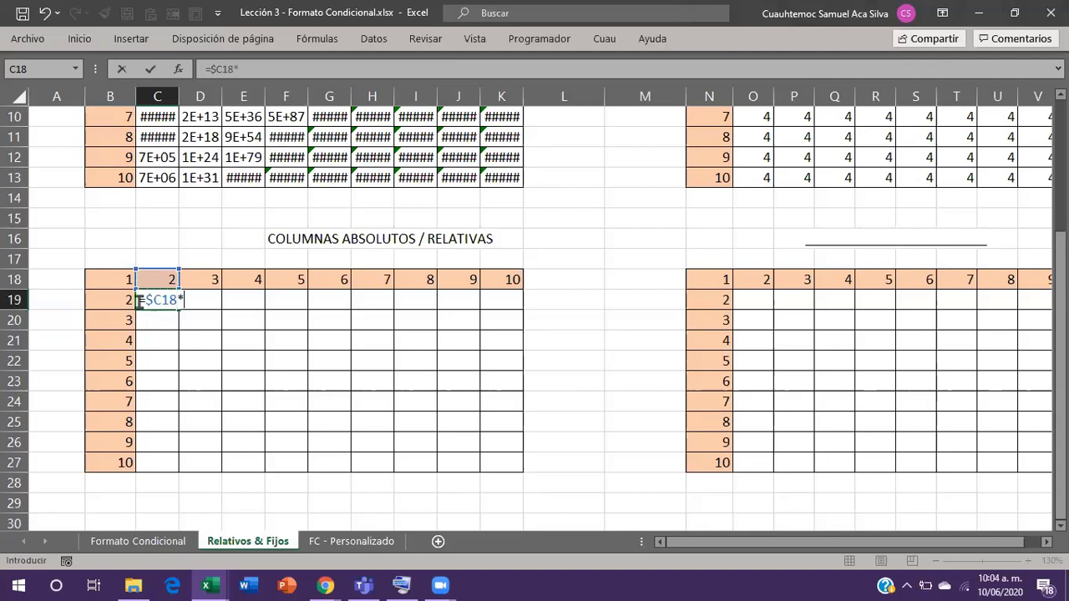
key(Left)
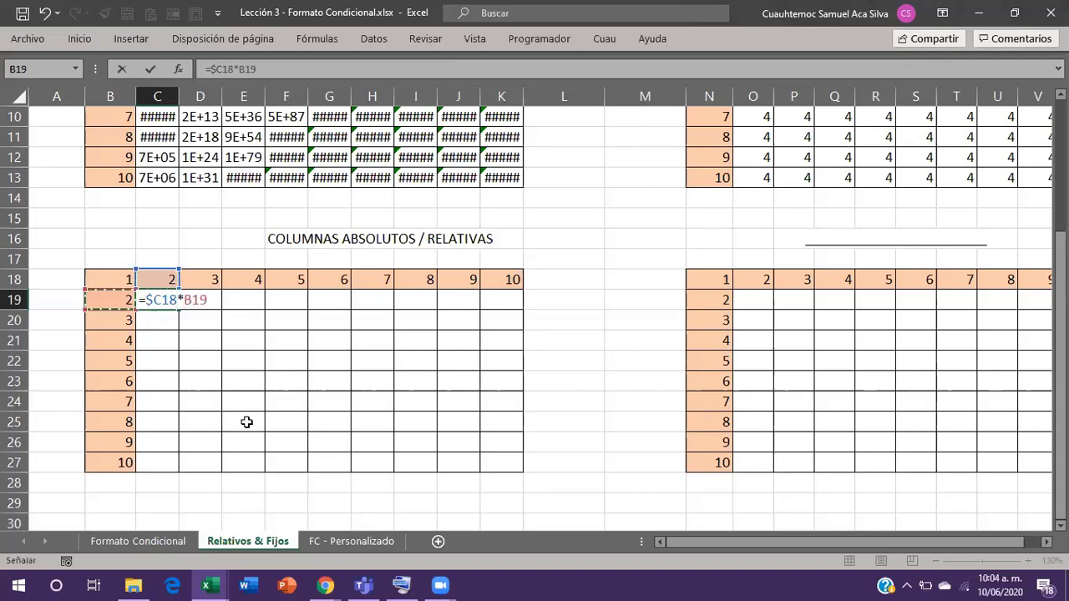
key(F4)
key(F4)
key(F4)
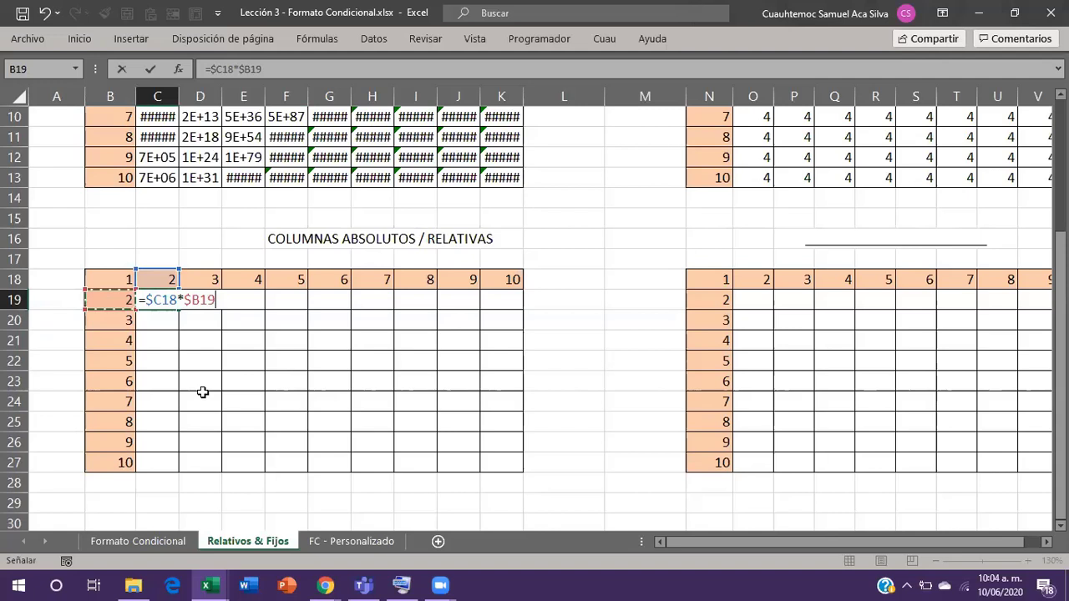
Copy the formula of C19 into C16 as plain text so =$C18*$B19 serves as a note above the grid.
key(F2)
key(shift+Home)
key(ctrl+c)
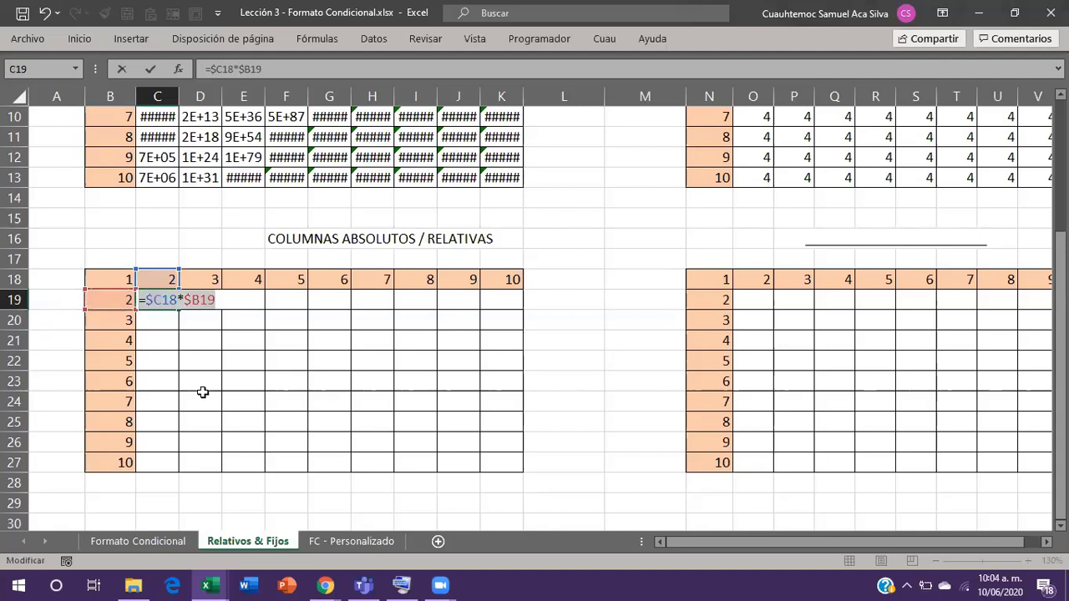
key(Return)
key(Up)
key(Up)
key(Up)
key(Up)
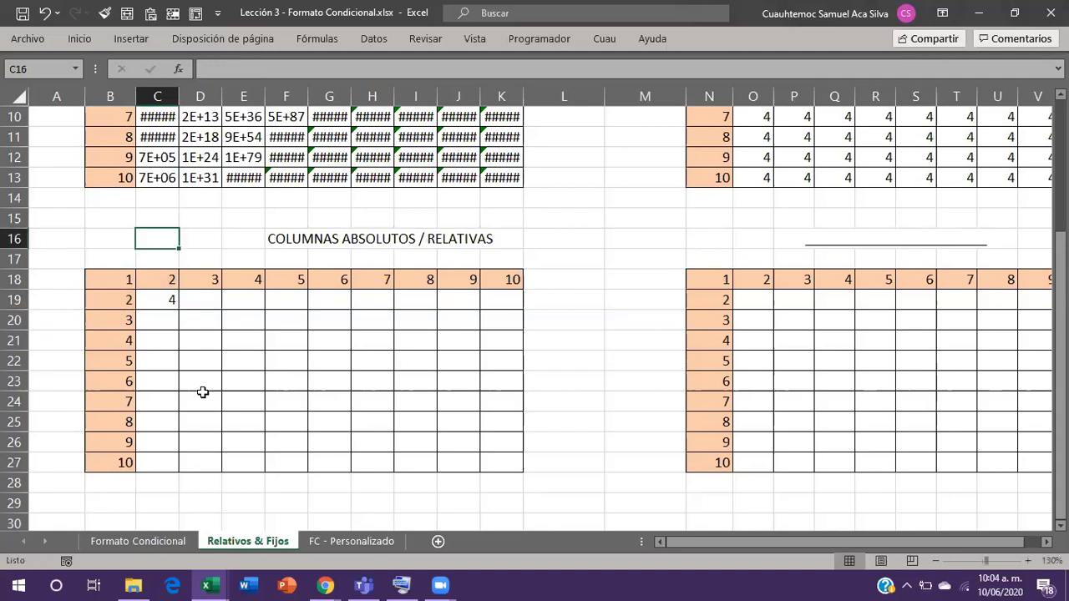
text(')
key(ctrl+v)
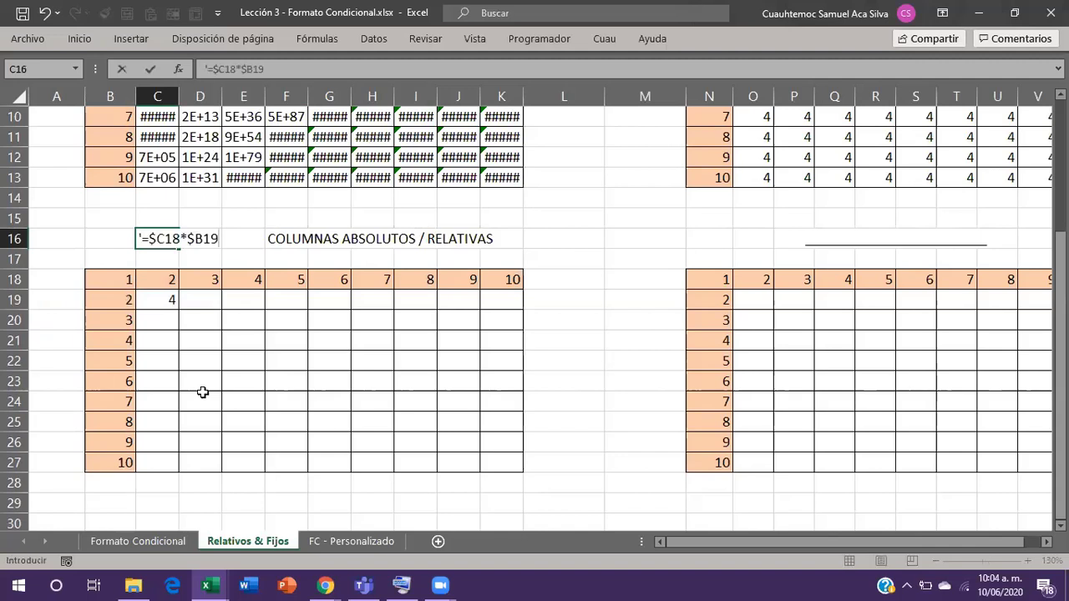
key(Return)
Copy the C19 formula across the whole COLUMNAS ABSOLUTOS / RELATIVAS grid, C19:K27.
key(Down)
key(Down)
key(ctrl+c)
key(Left)
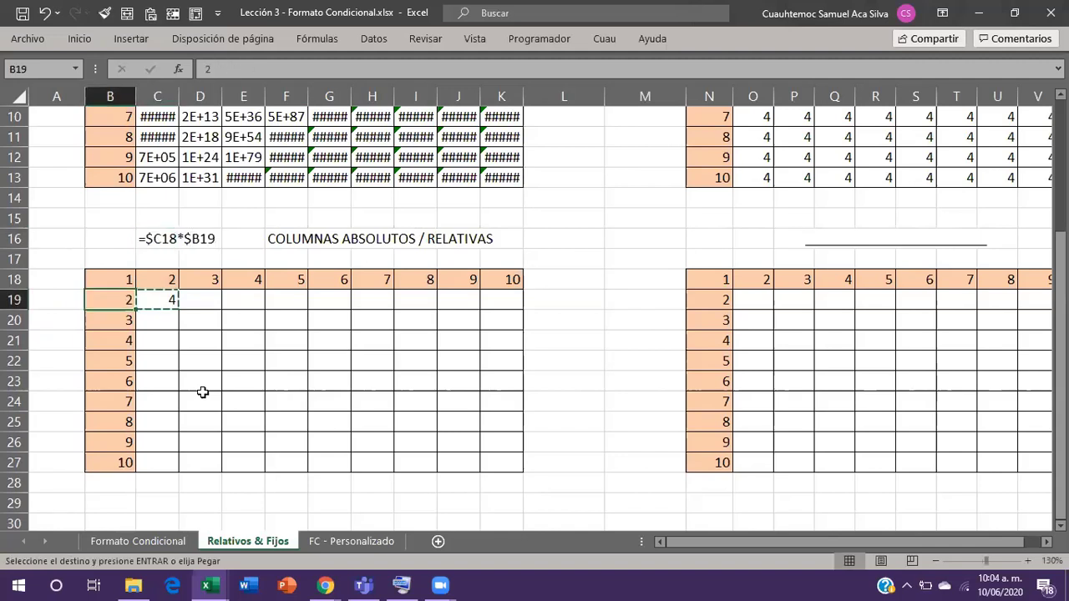
key(ctrl+Down)
key(Right)
key(ctrl+shift+Up)
key(shift+Right)
key(shift+Right)
key(shift+Right)
key(shift+Right)
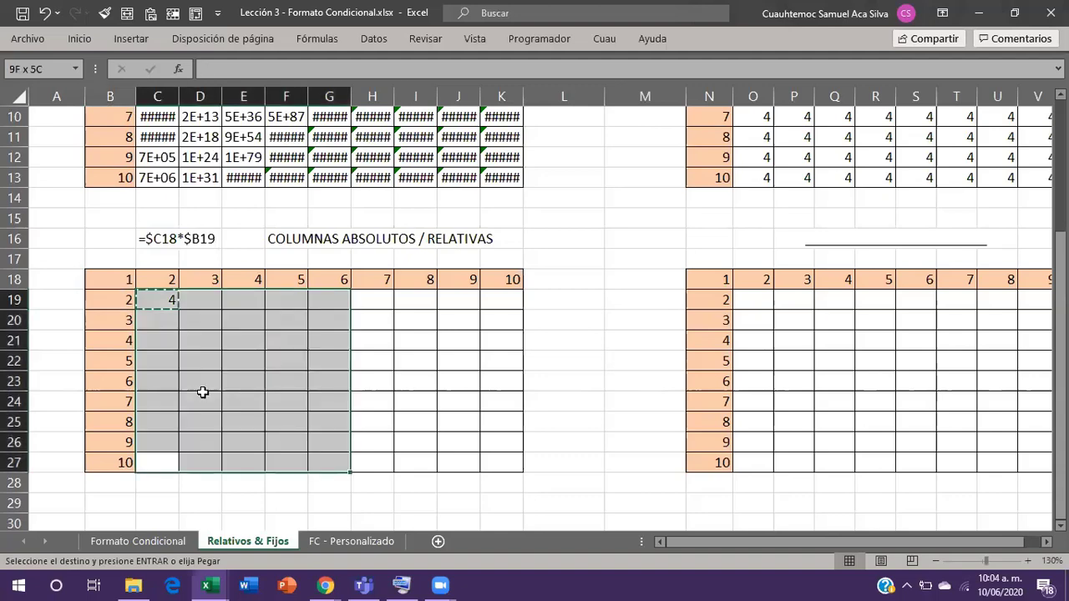
key(shift+Right)
key(shift+Right)
key(shift+Right)
key(shift+Right)
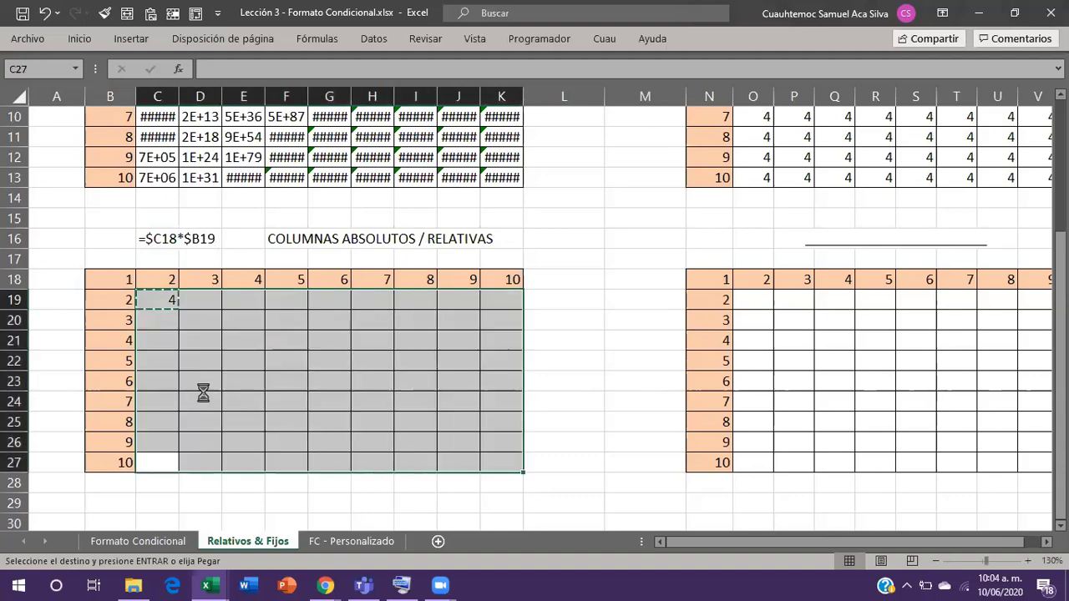
key(Return)
key(shift+BackSpace)
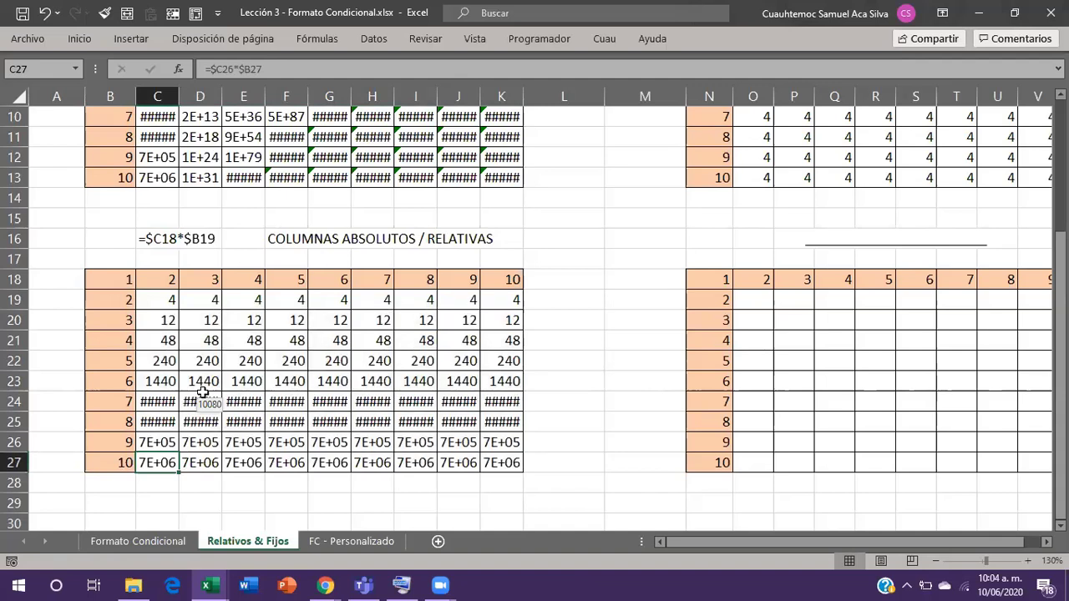
Inspect which cells the formulas in C19, D20, F22 and K27 of the COLUMNAS ABSOLUTOS / RELATIVAS grid refer to.
double_click(170, 292)
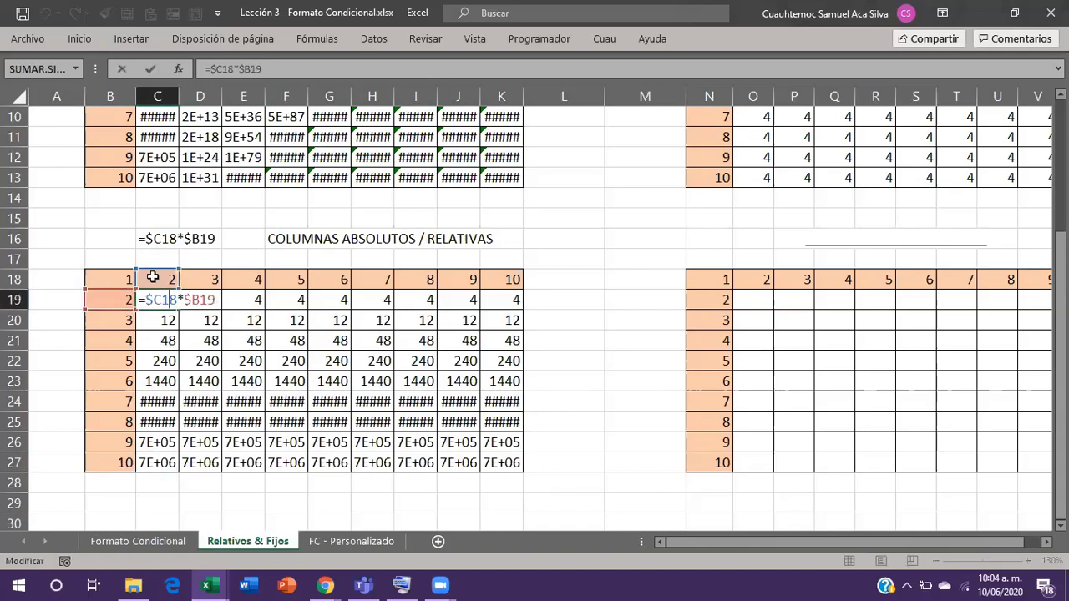
key(Escape)
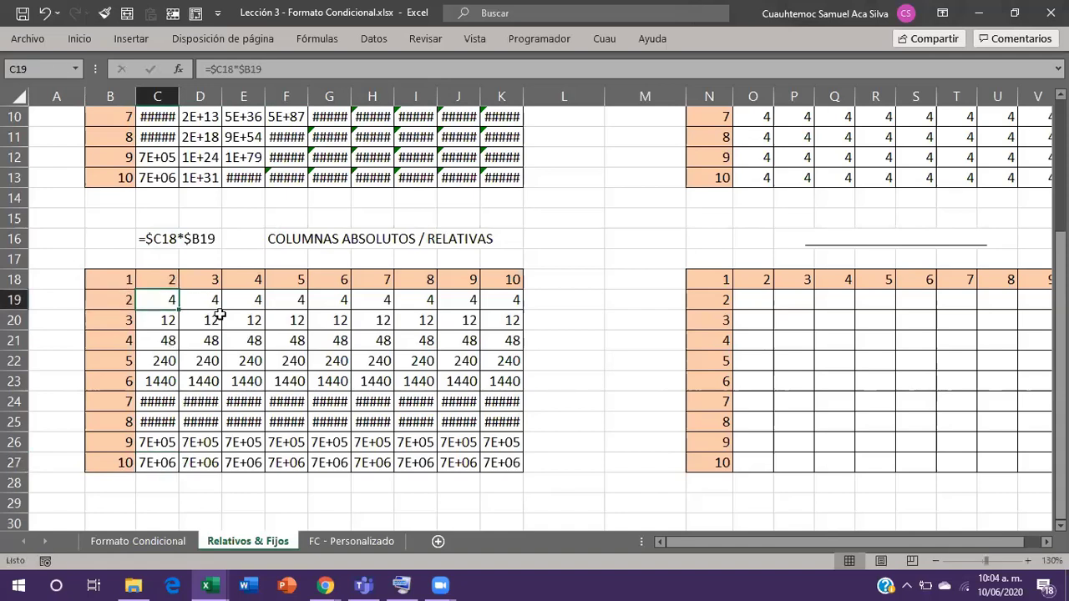
double_click(198, 327)
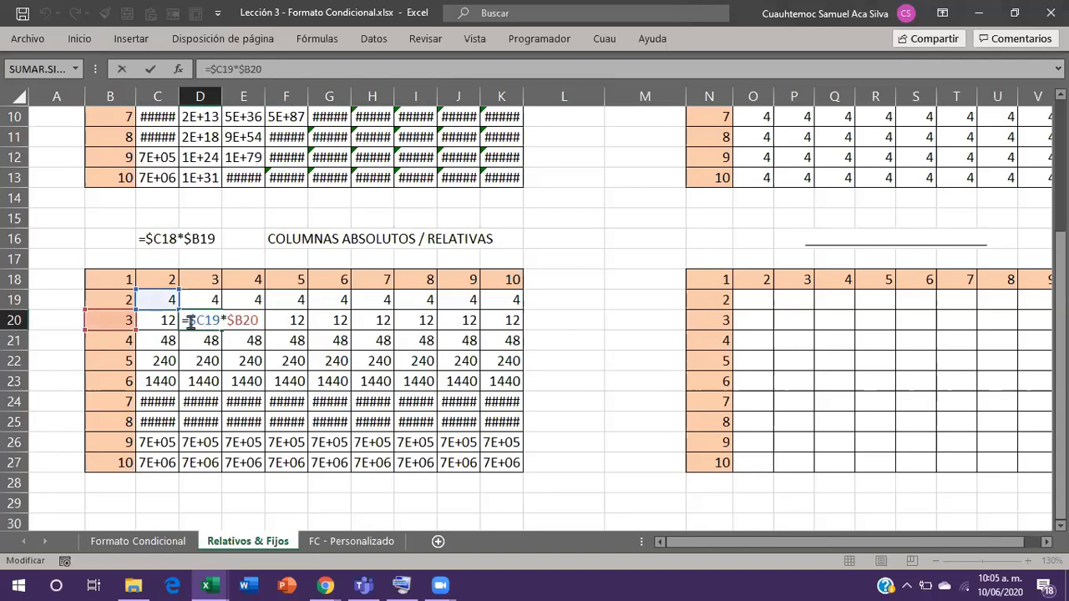
click(280, 362)
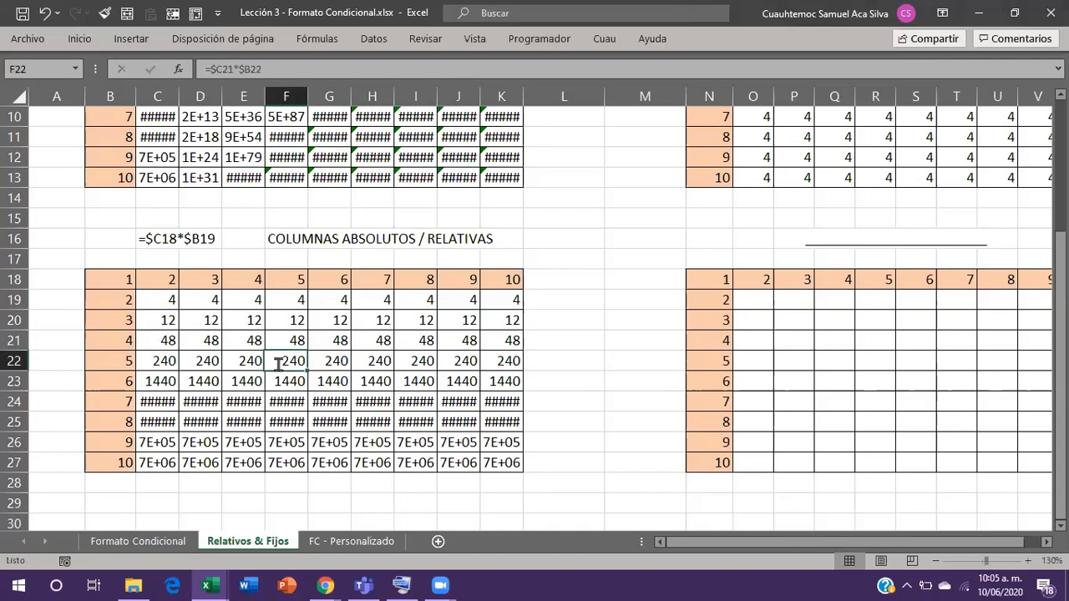
double_click(280, 361)
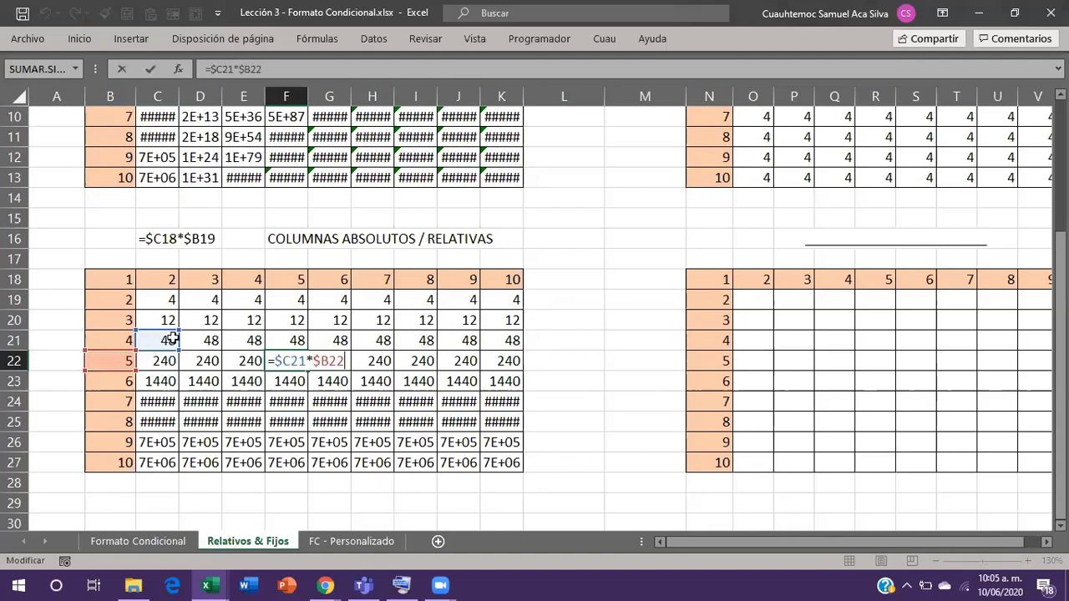
key(Escape)
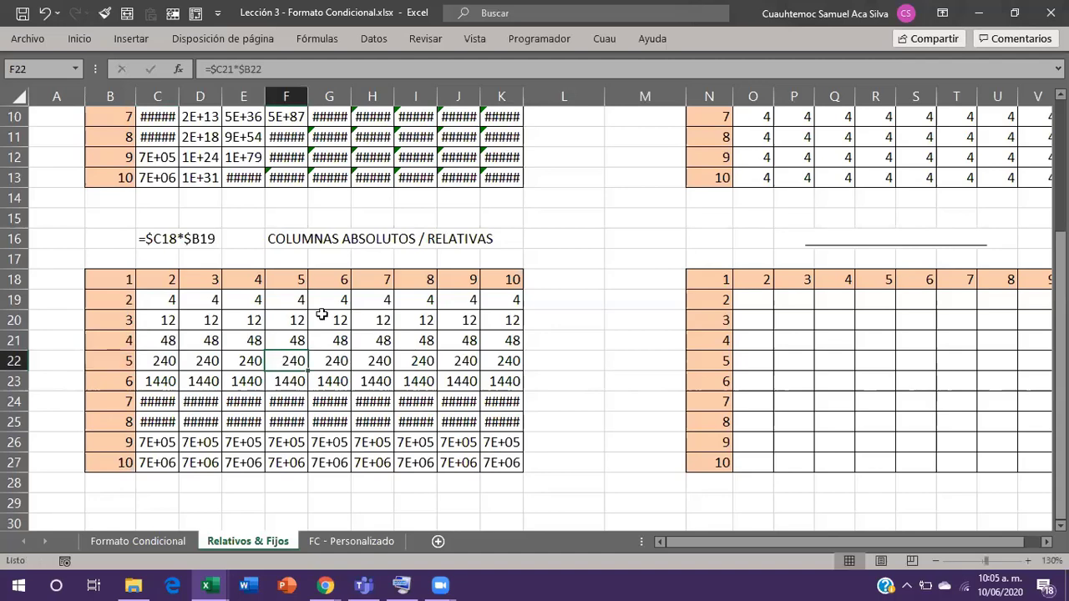
click(504, 466)
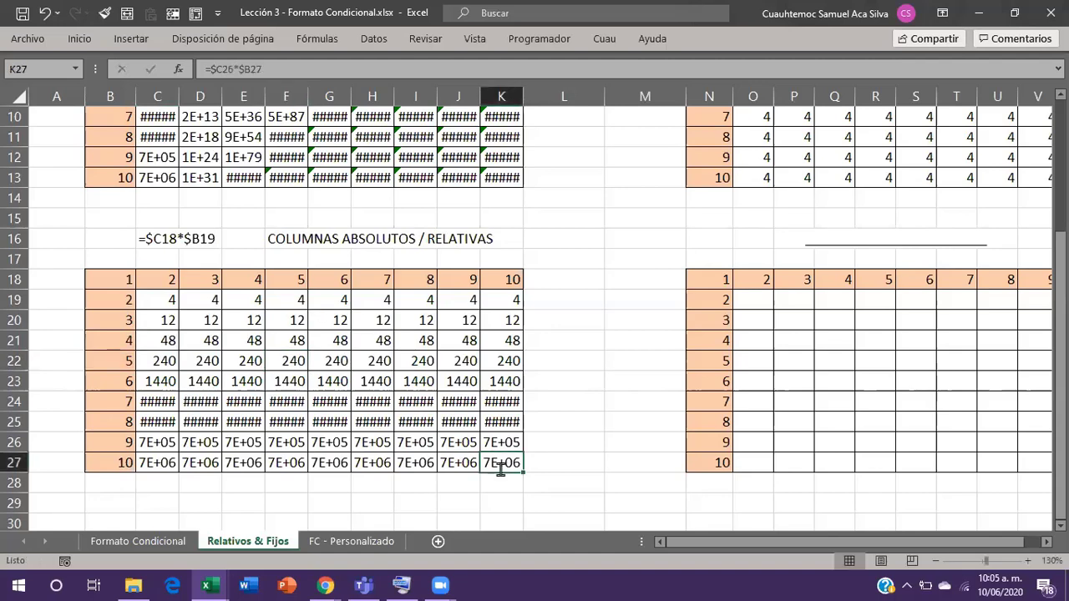
key(F2)
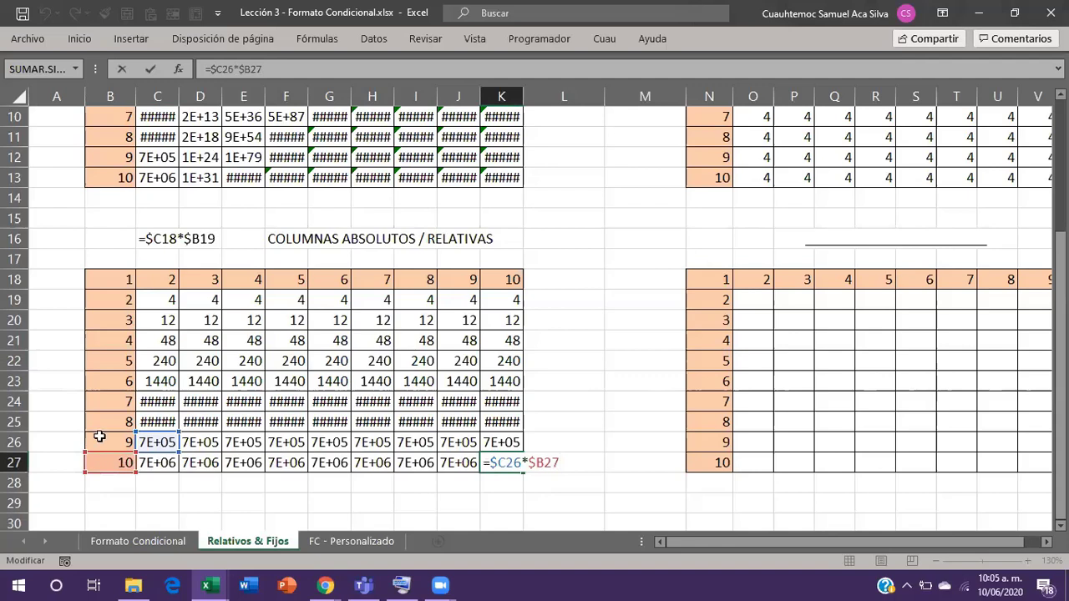
key(Escape)
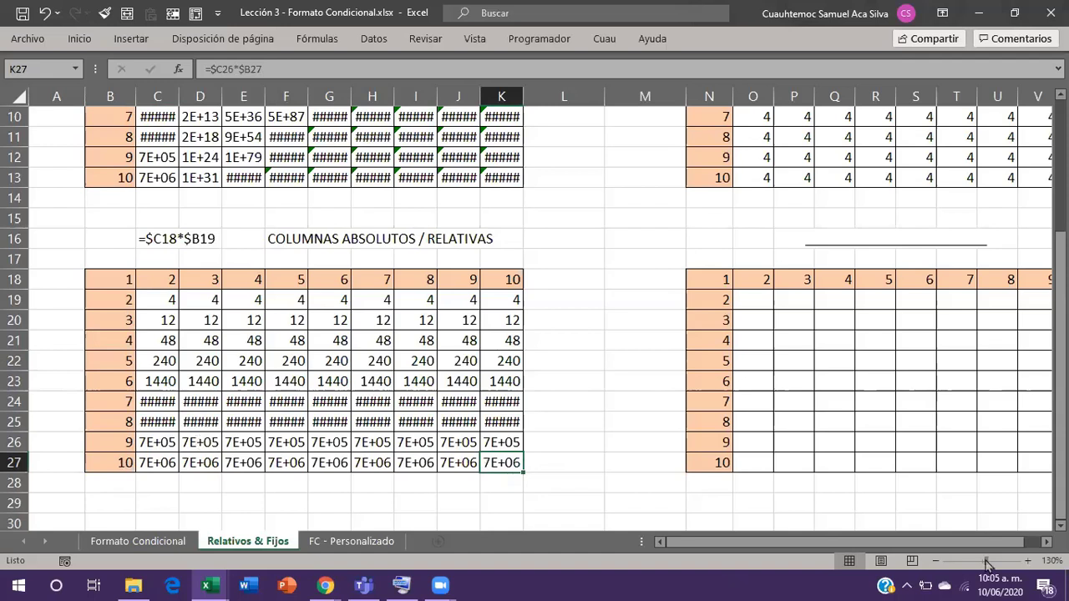
Enter =$N19*O$18 in O19 of the untitled grid, fixing the column of the first reference and the row of the second.
click(1027, 561)
click(1028, 560)
scroll(535, 309, right, 3)
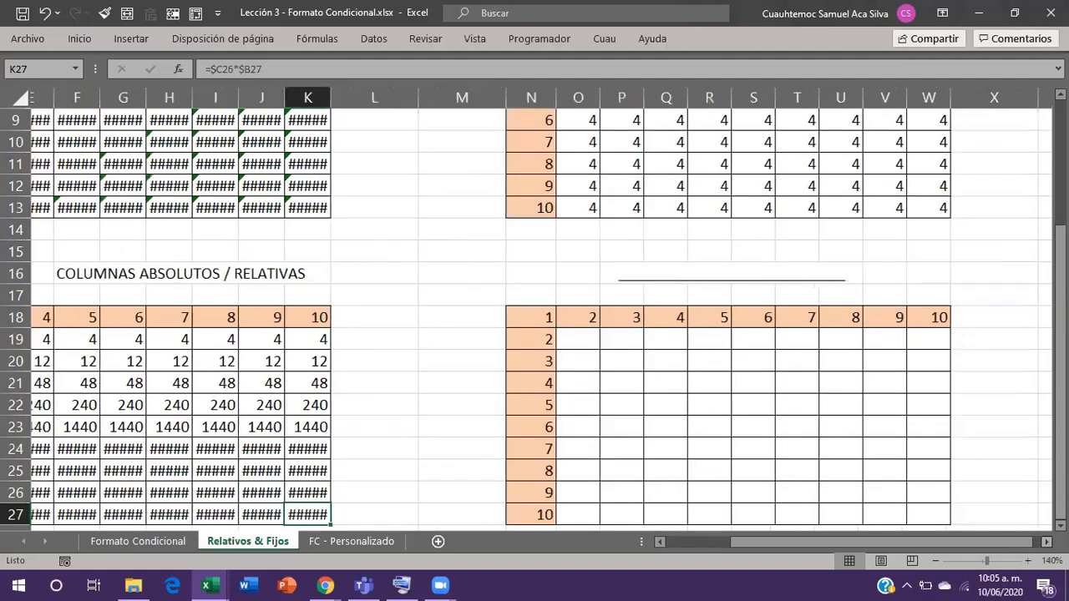
scroll(921, 475, right, 3)
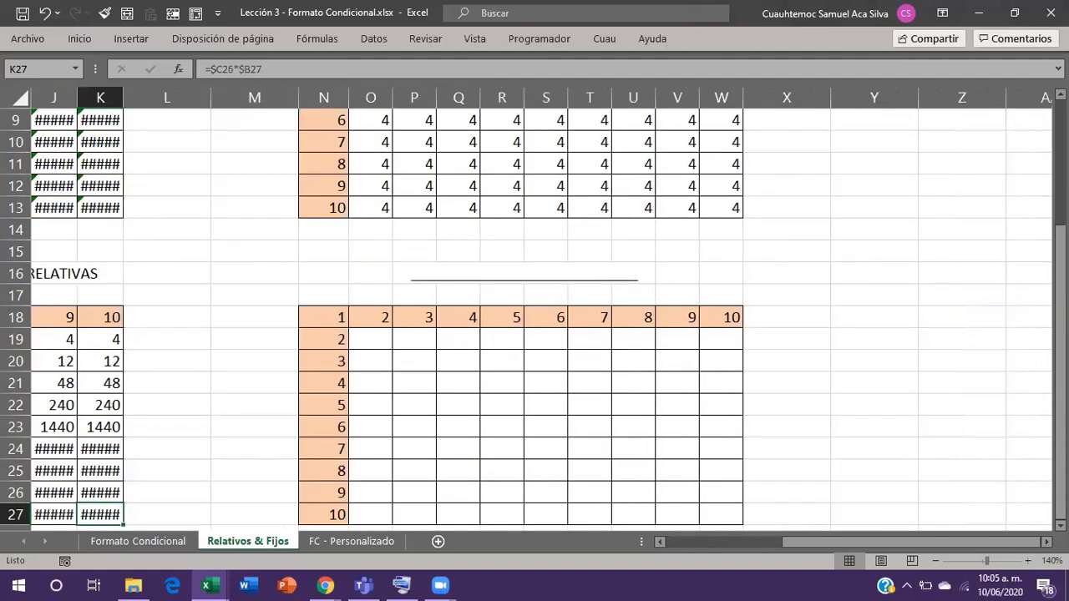
scroll(534, 318, down, 1)
scroll(448, 364, right, 1)
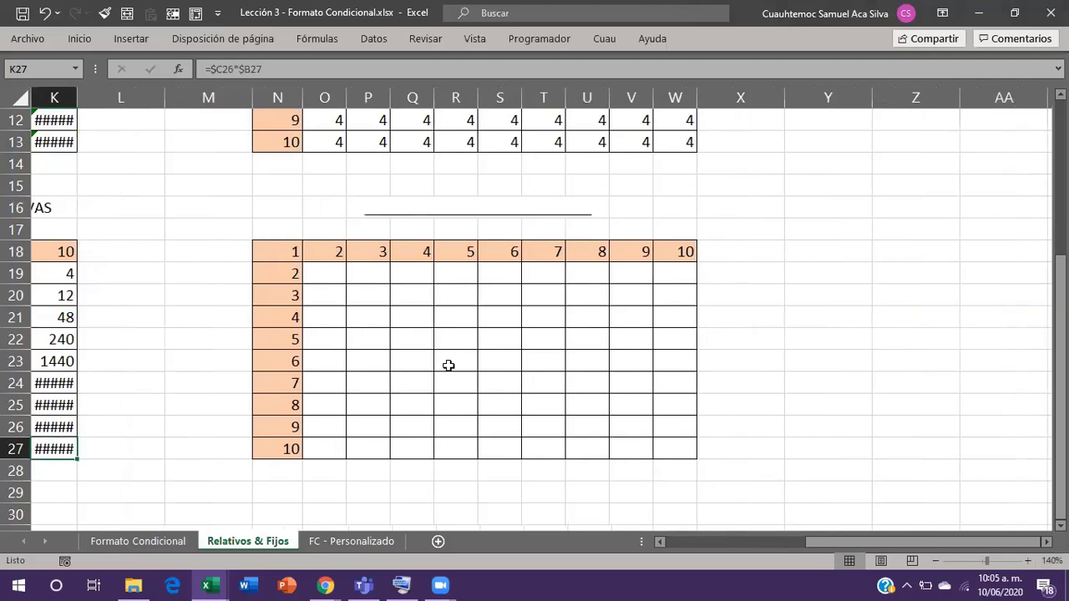
click(323, 260)
key(shift+Down)
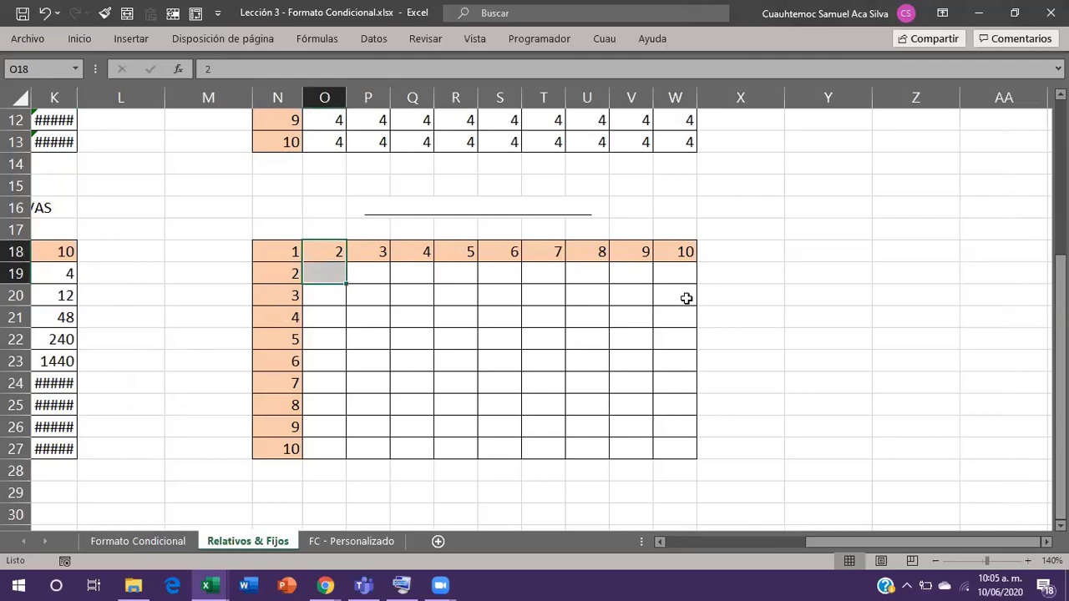
click(325, 272)
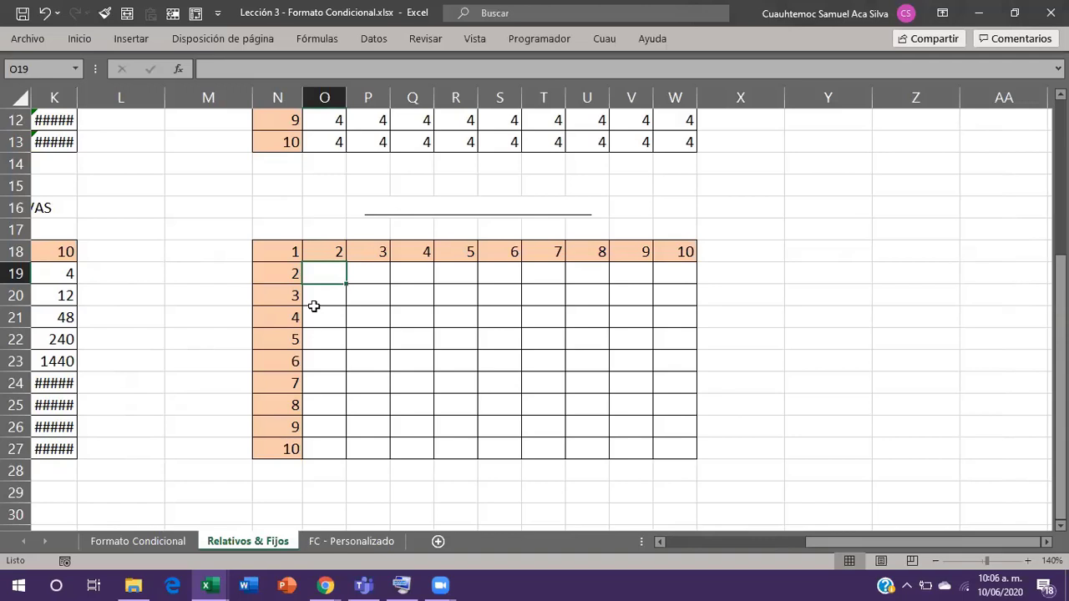
text(=)
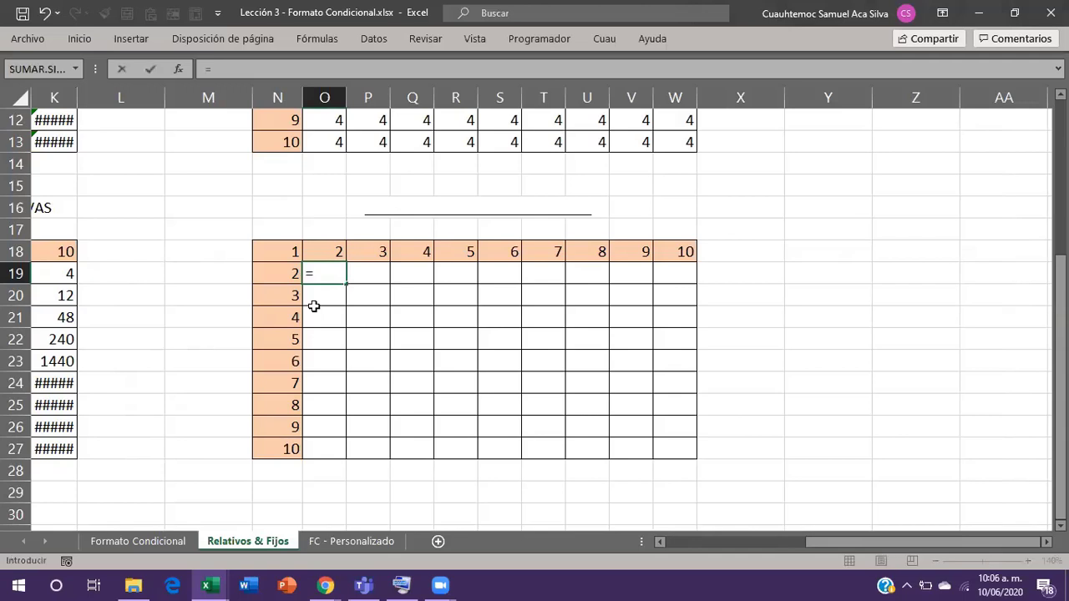
key(Left)
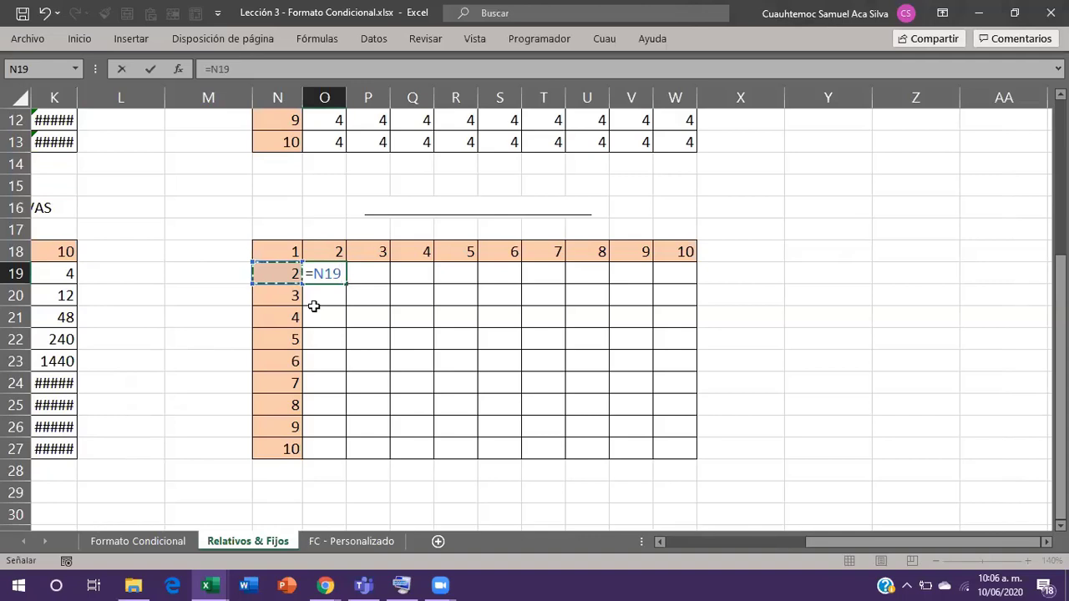
key(F4)
key(F4)
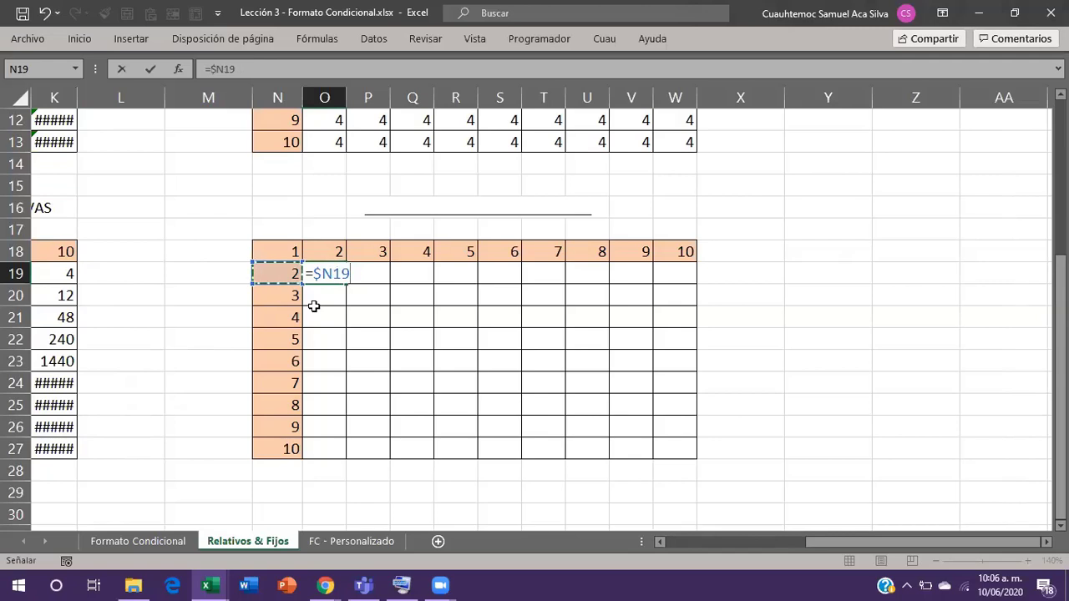
text(*)
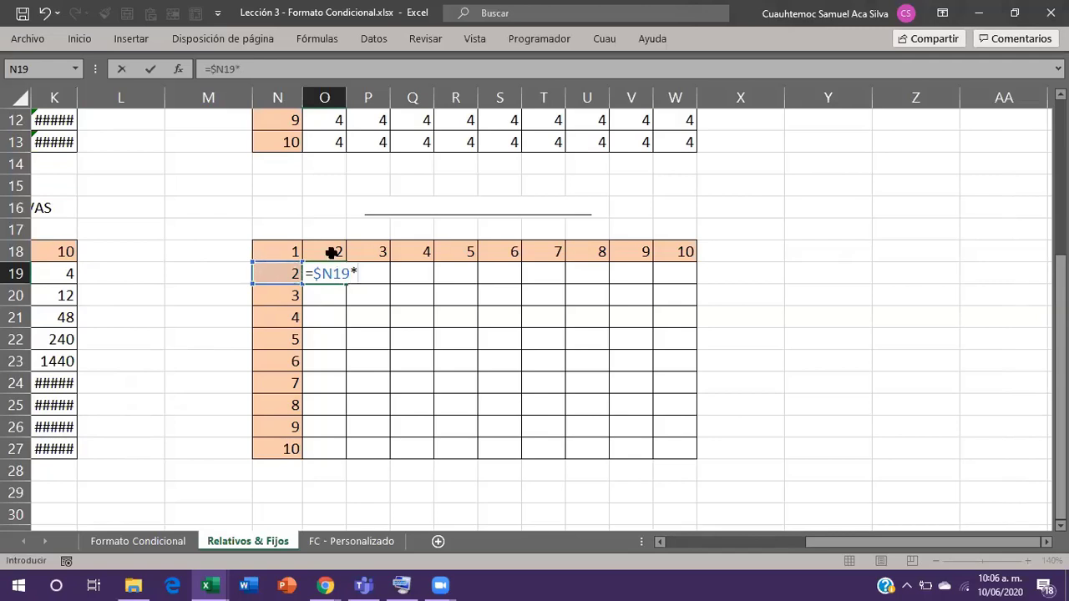
click(332, 253)
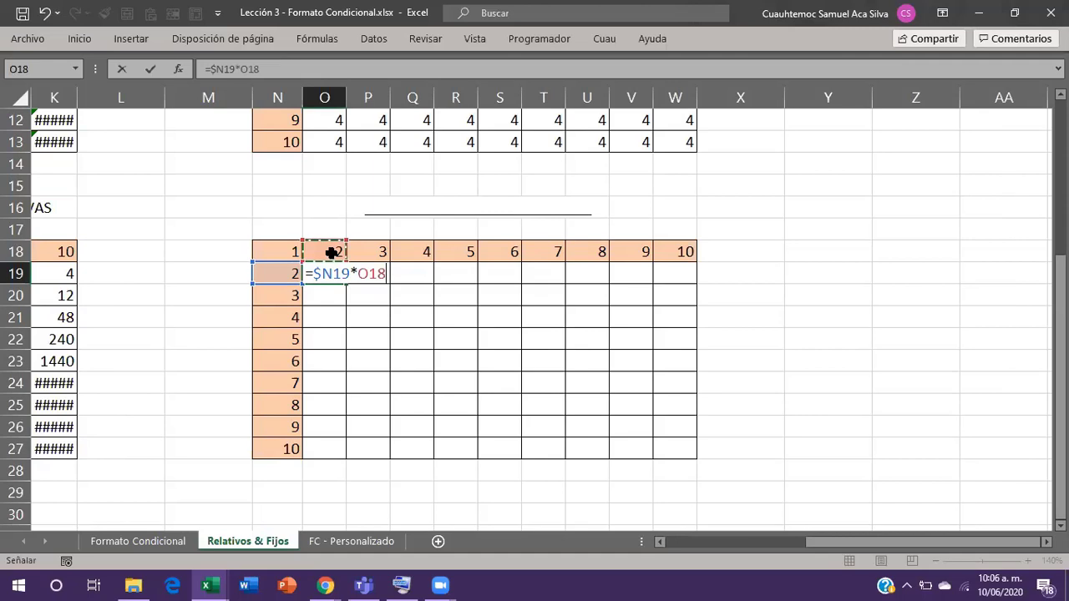
key(F4)
key(F4)
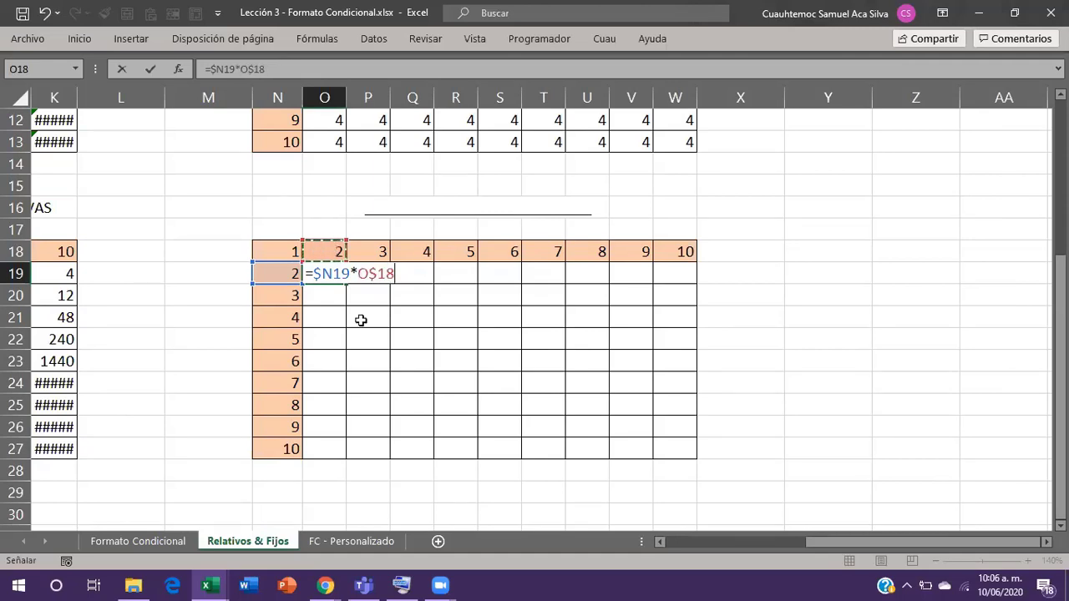
Copy the formula of O19 into N15 as plain text so =$N19*O$18 serves as a note above the untitled grid.
key(F2)
key(shift+Home)
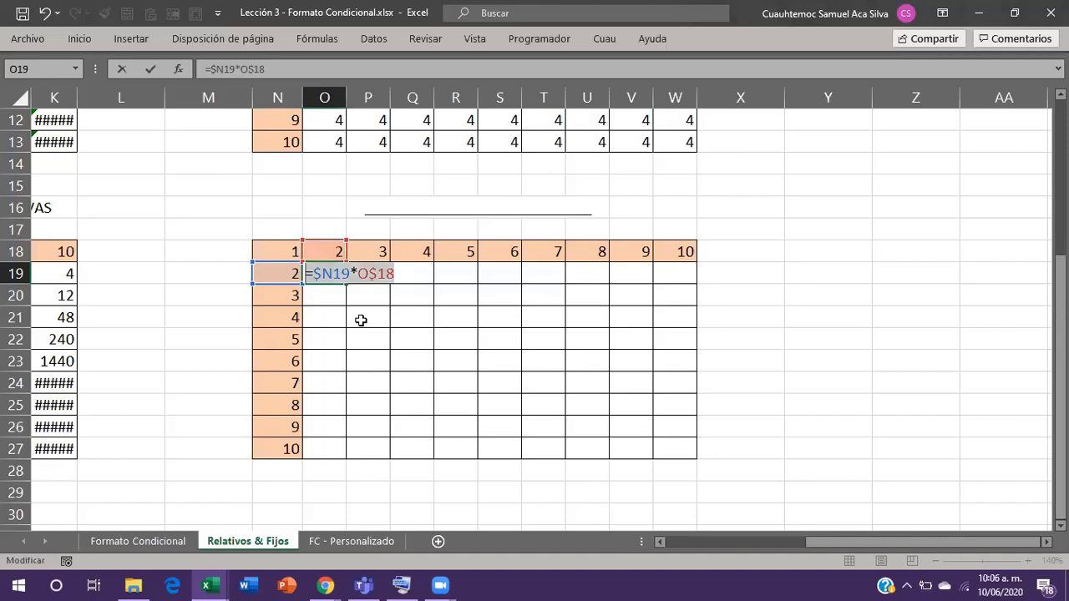
key(Escape)
key(Up)
key(Up)
key(Up)
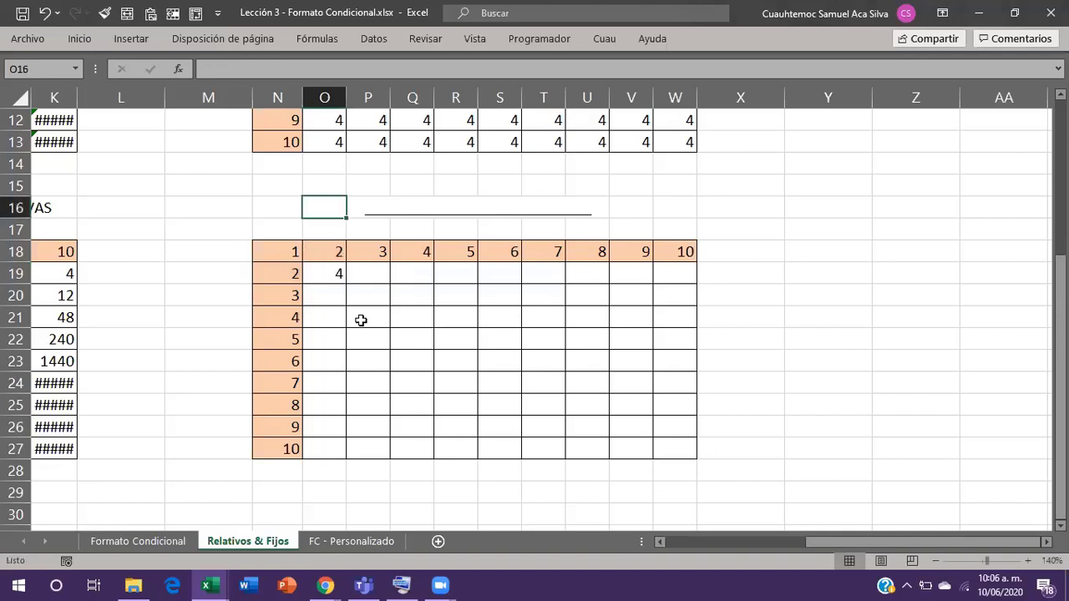
key(Up)
key(Left)
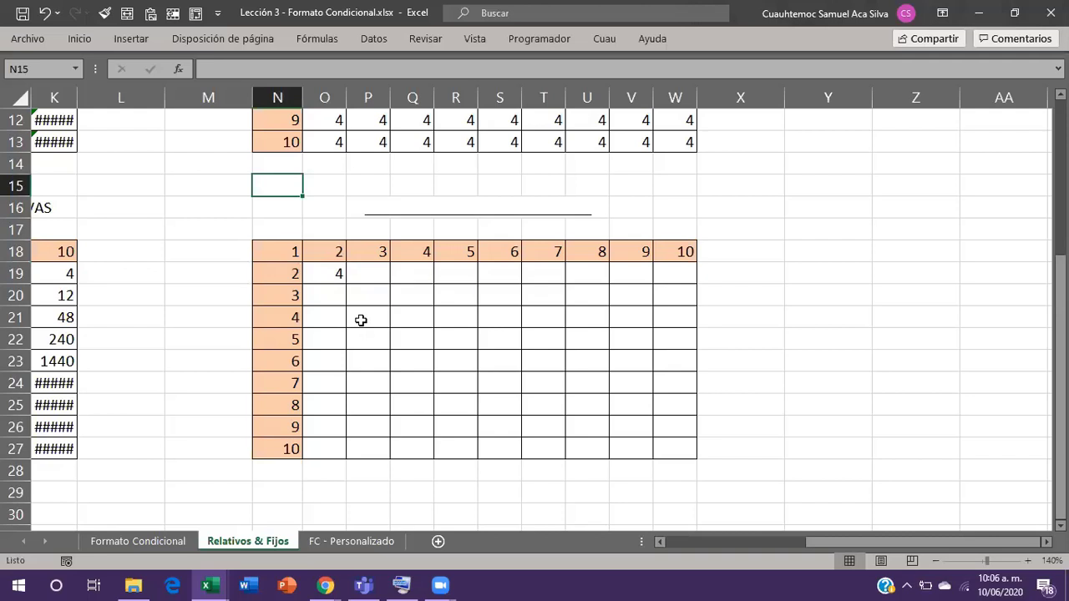
text(')
key(ctrl+v)
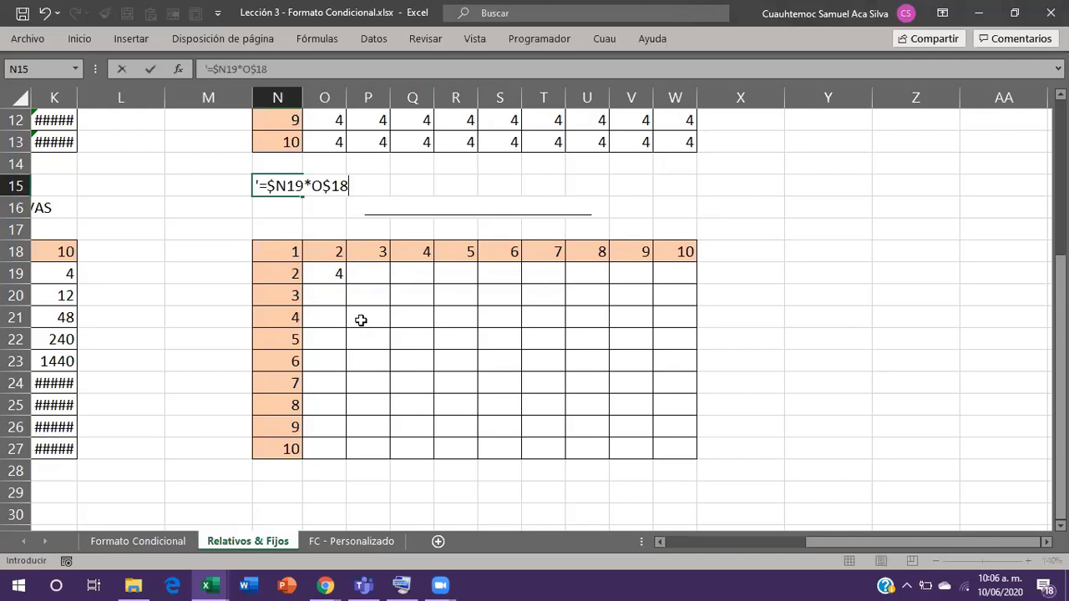
key(Return)
Inspect which header cells the two mixed references of the O19 formula point to.
key(Down)
key(Down)
key(Down)
key(Right)
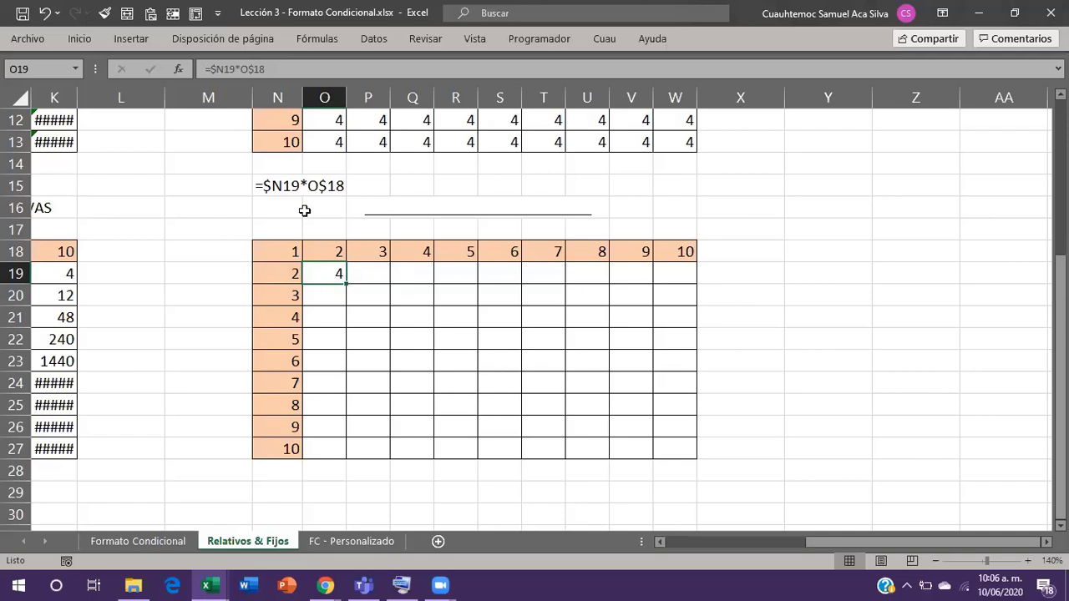
key(F2)
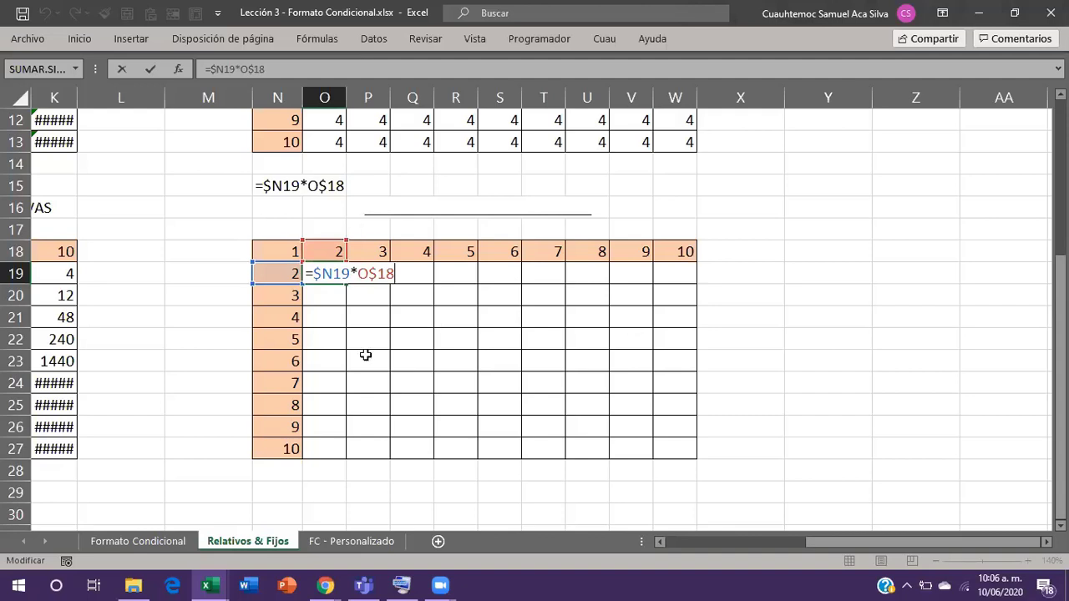
click(517, 352)
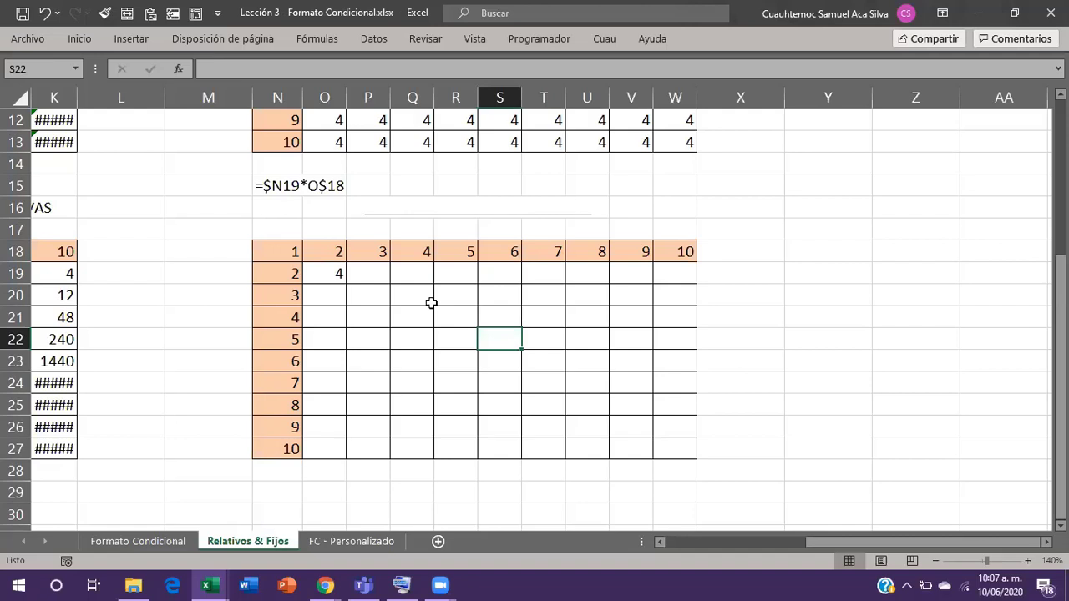
double_click(334, 274)
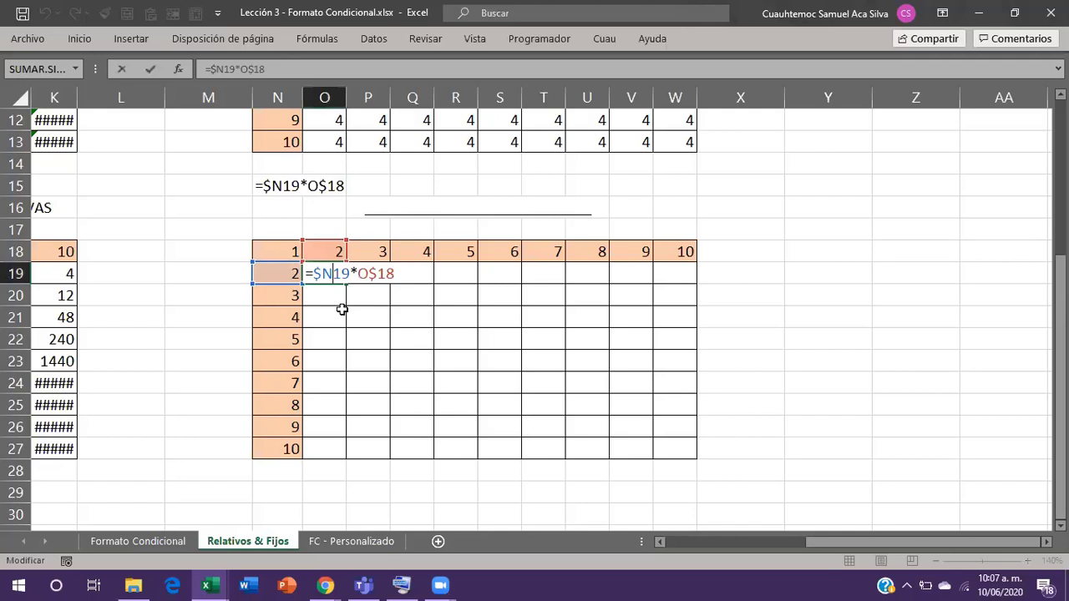
key(shift+Tab)
Copy the O19 formula across the whole untitled grid, O19:W27.
key(Right)
key(ctrl+c)
key(shift+Down)
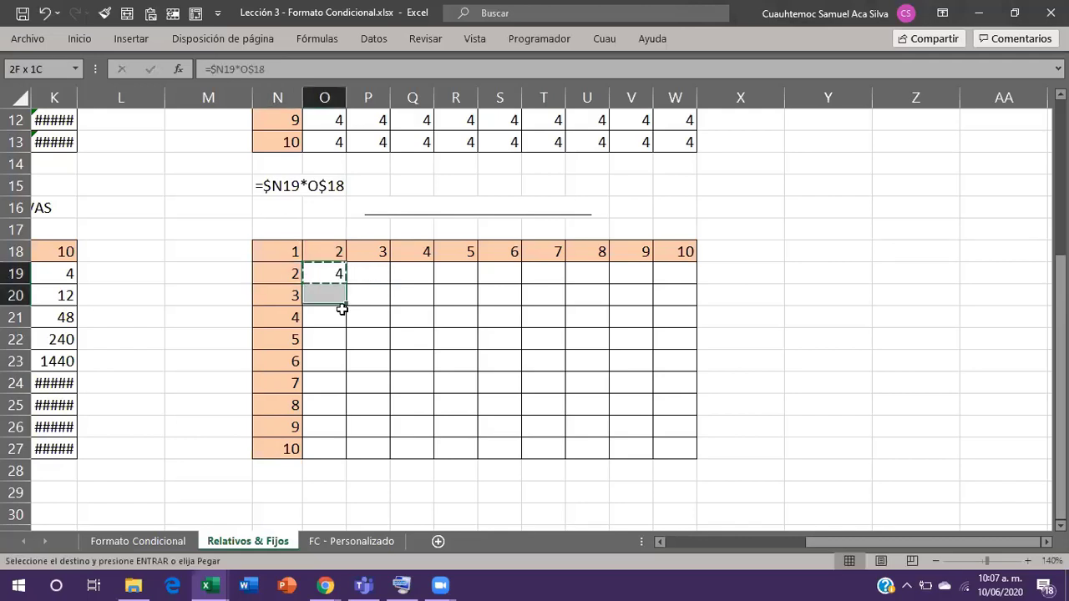
key(shift+Down)
key(shift+Down)
key(shift+Down)
key(shift+Down)
key(shift+Down)
key(shift+Down)
key(shift+Down)
key(shift+Right)
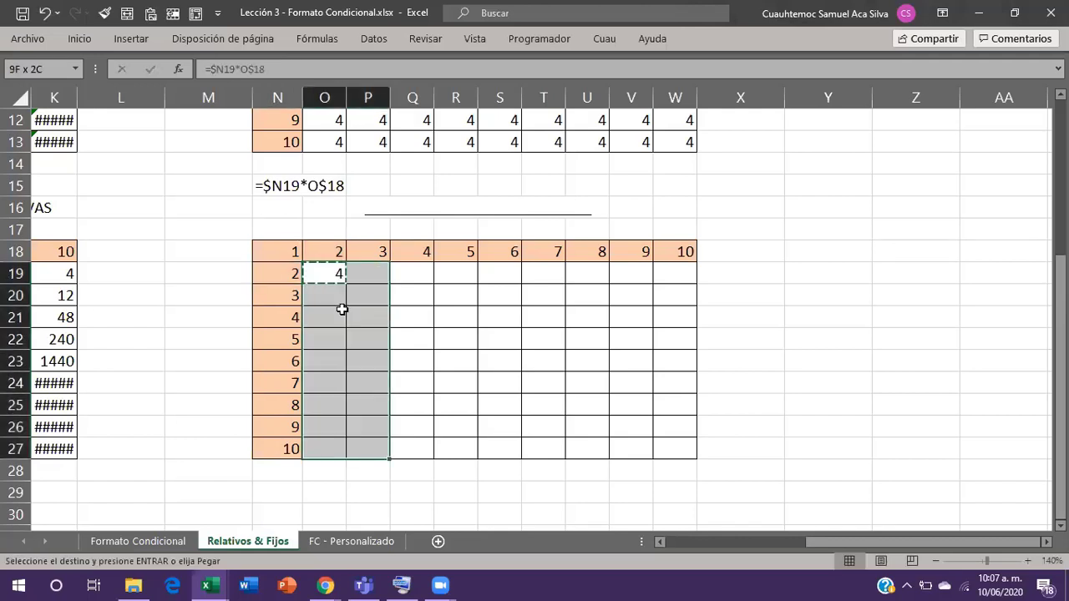
key(shift+Right)
key(shift+Right)
key(shift+Right)
key(shift+Right)
key(shift+Right)
key(shift+Right)
key(shift+Right)
key(Return)
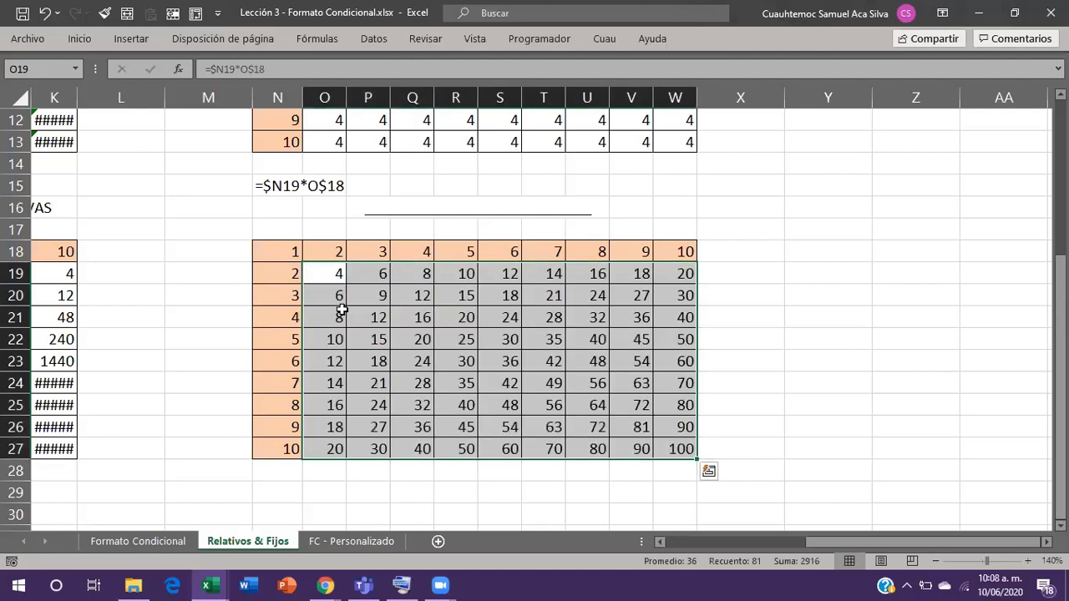
Inspect which row and column headers the copied formulas in P20, R22 and U25 refer to.
key(shift+BackSpace)
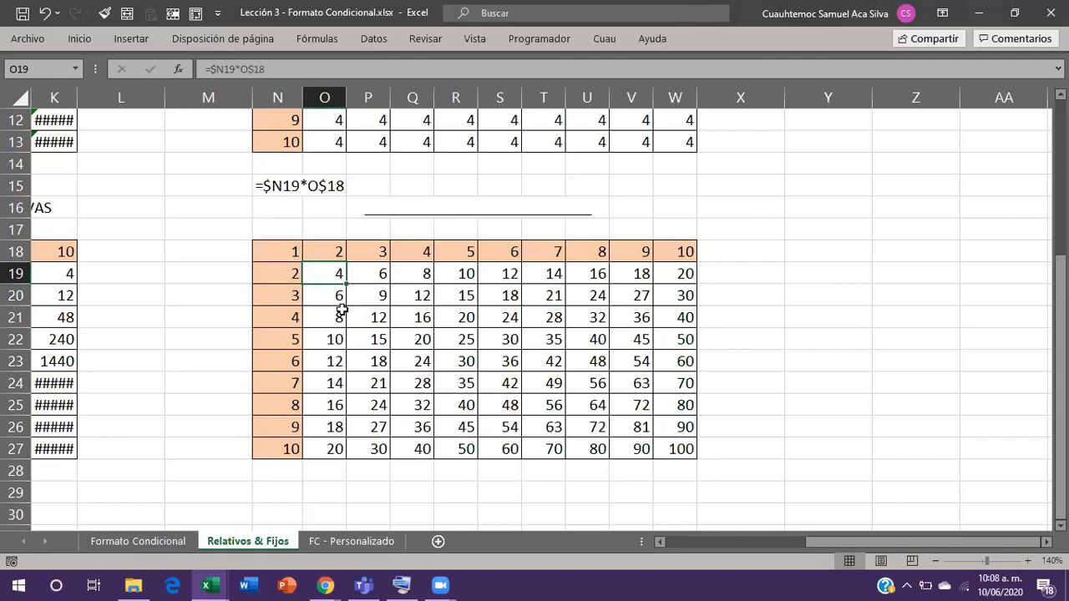
key(Down)
key(Right)
key(F2)
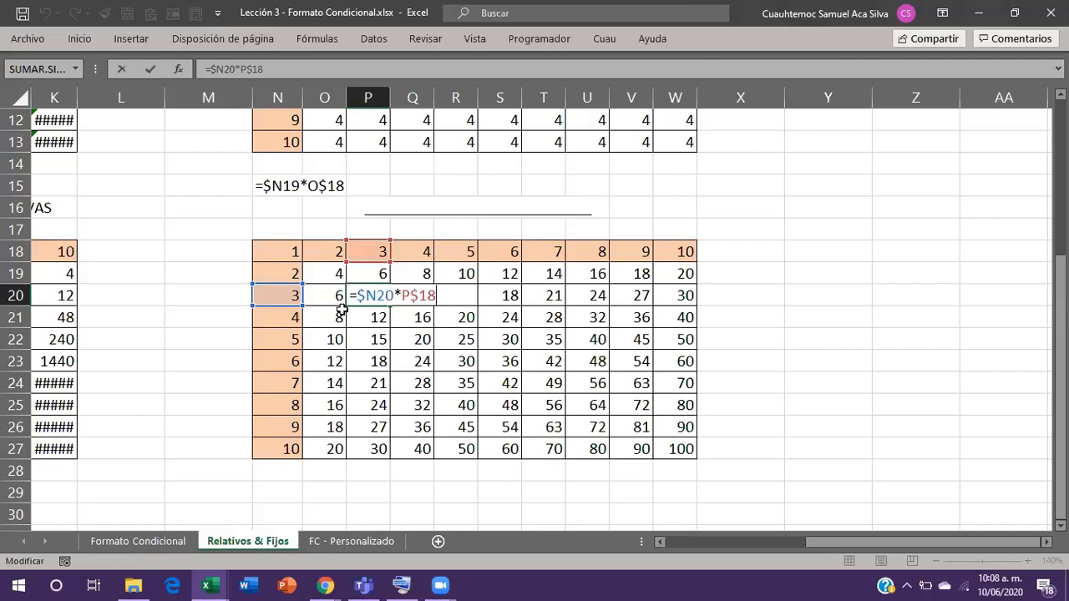
key(Return)
key(Down)
key(Right)
key(Right)
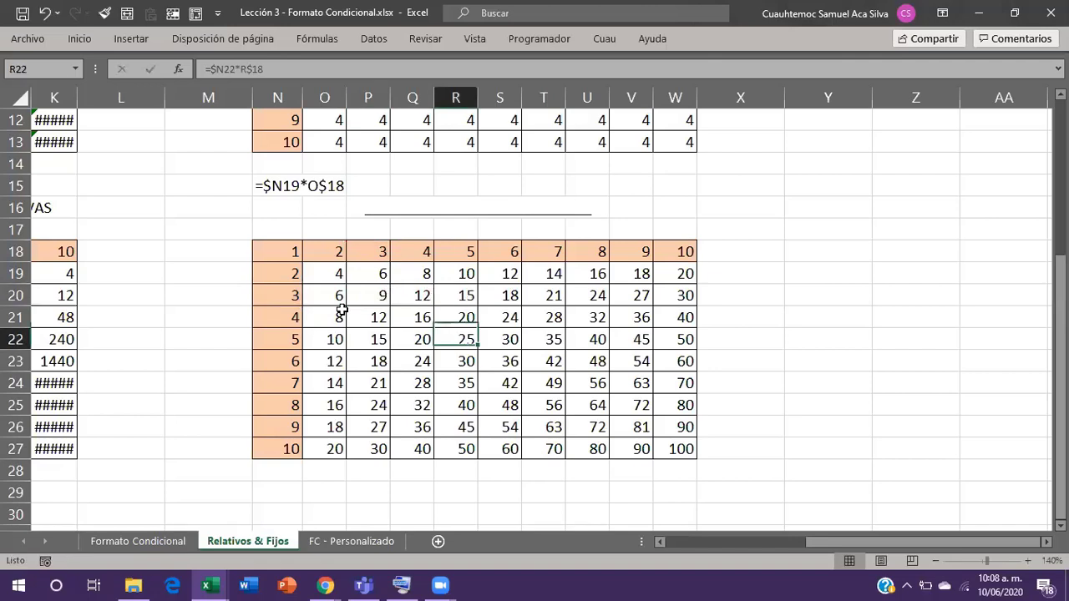
key(F2)
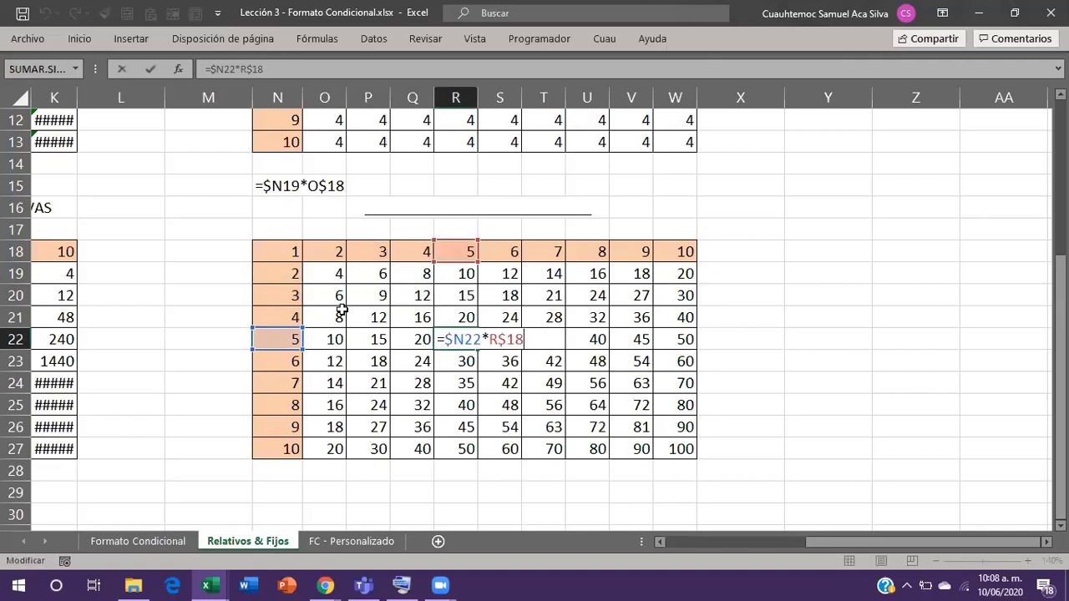
key(Return)
key(Down)
key(Down)
key(Right)
key(Right)
key(Right)
key(F2)
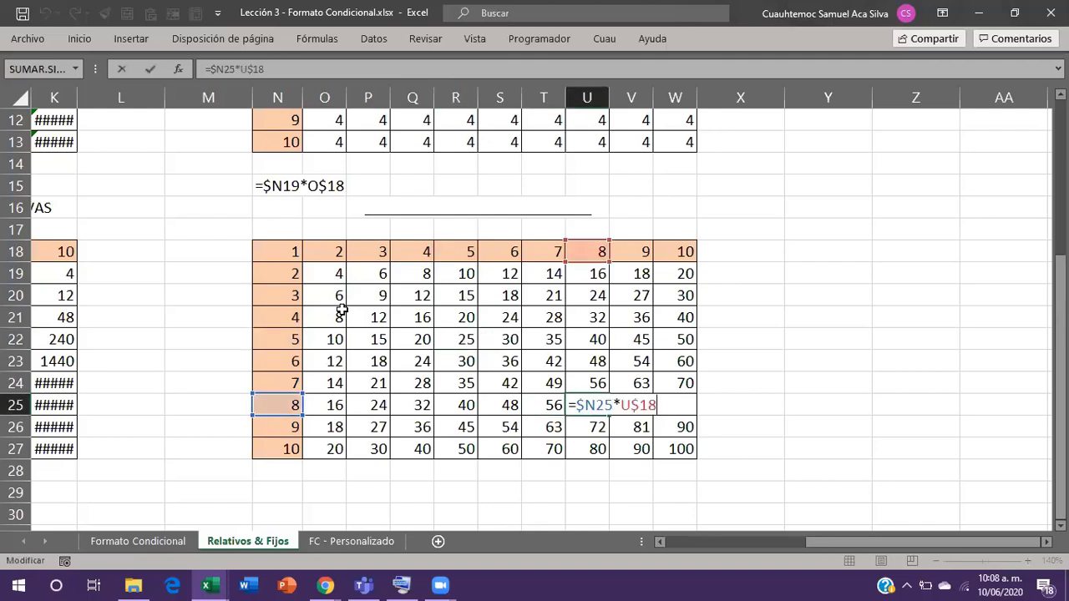
key(Escape)
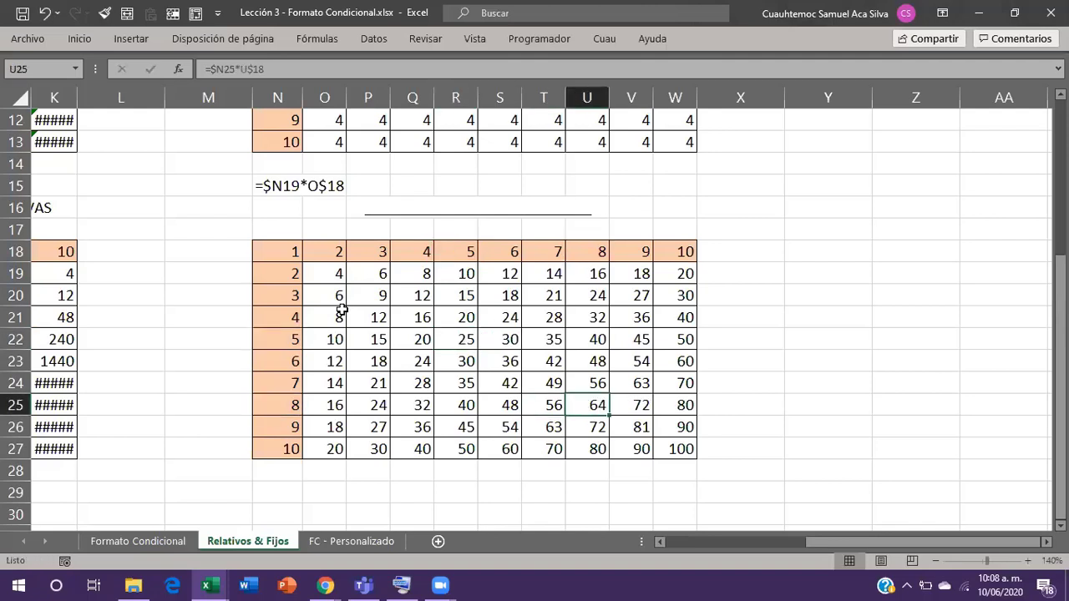
Check which header cells the formulas in V26, W27 and Q26 of the same grid multiply.
key(Down)
key(Right)
key(F2)
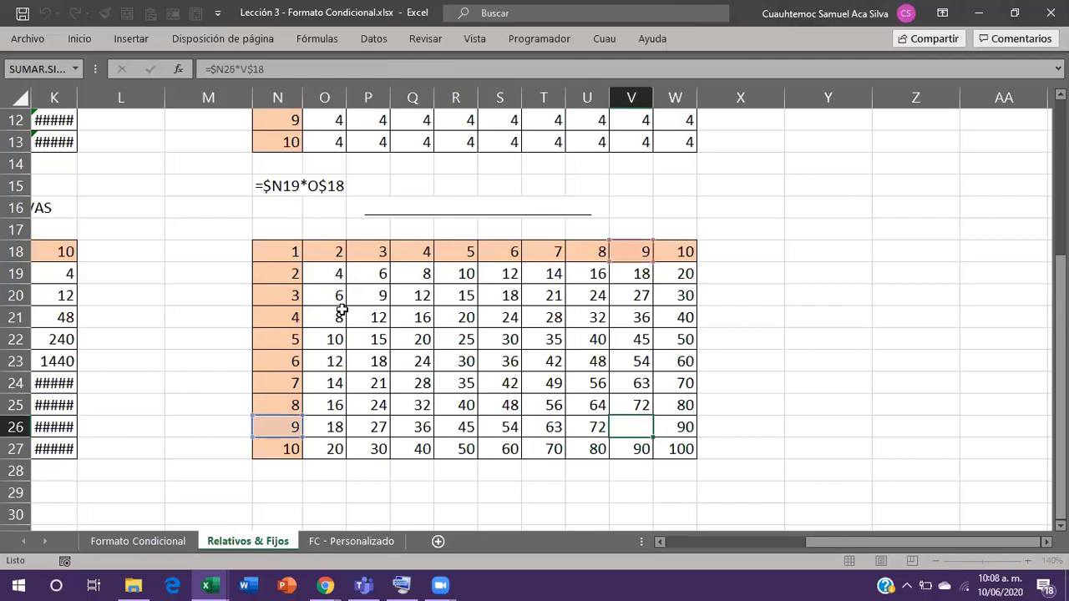
key(Return)
key(Right)
key(F2)
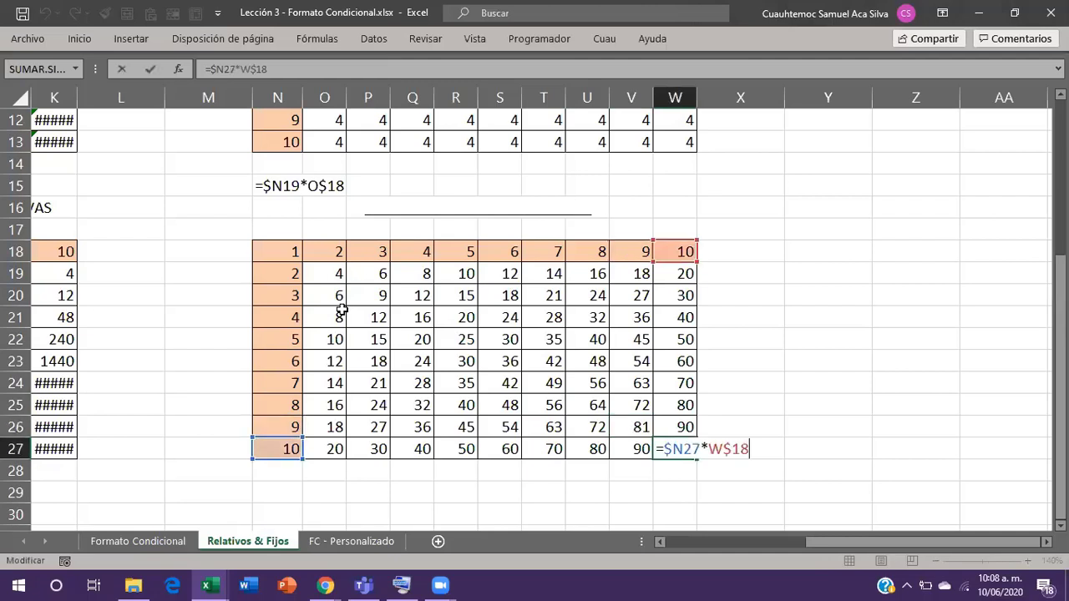
key(Escape)
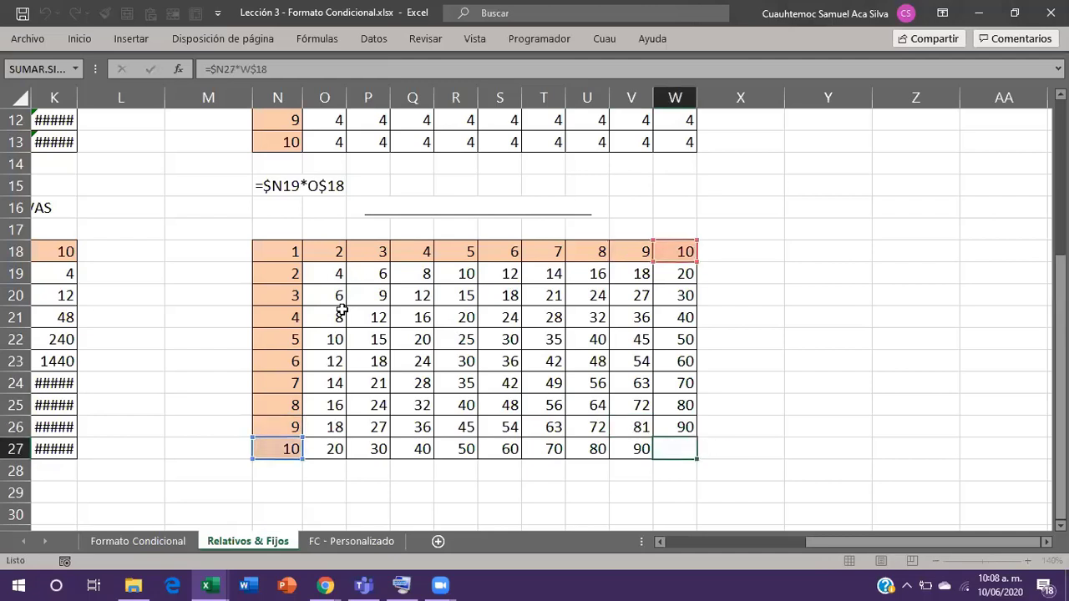
key(Return)
key(Up)
key(Up)
key(Left)
key(Left)
key(Left)
key(Left)
key(Left)
key(Left)
key(F2)
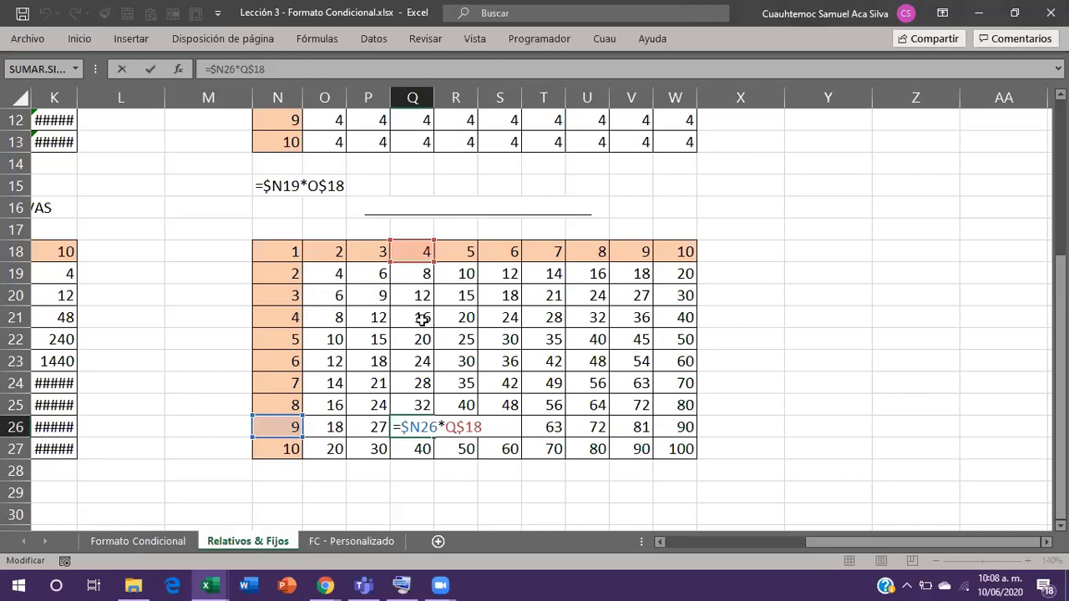
key(ctrl+Return)
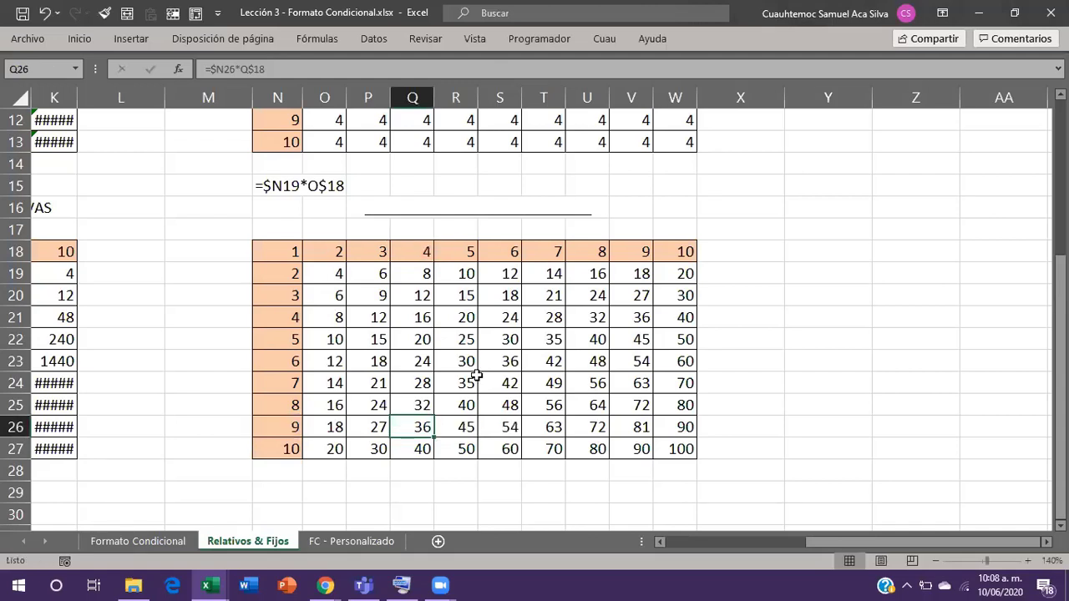